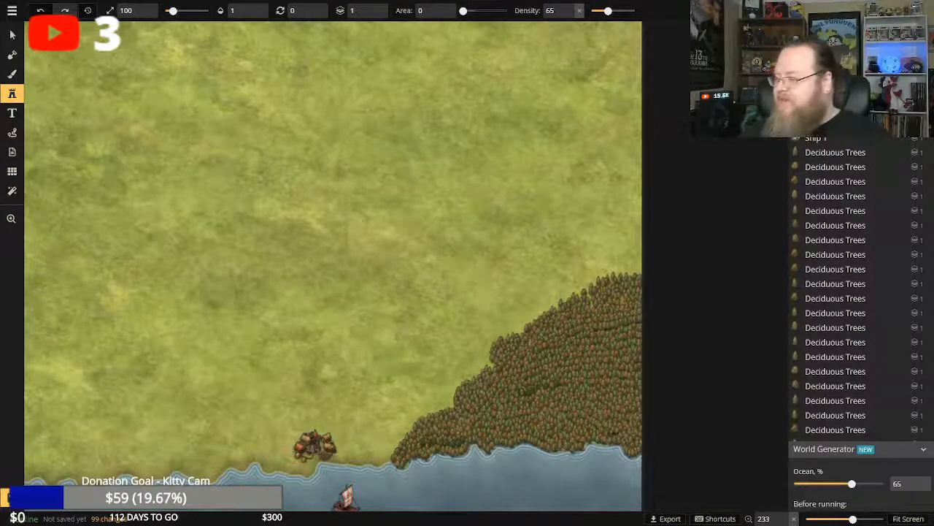
Examine the whole map, the northern ruins with the blue portal, and the forest and village beside the mountain range.
{"action": "left_click", "coordinate": [14, 219]}
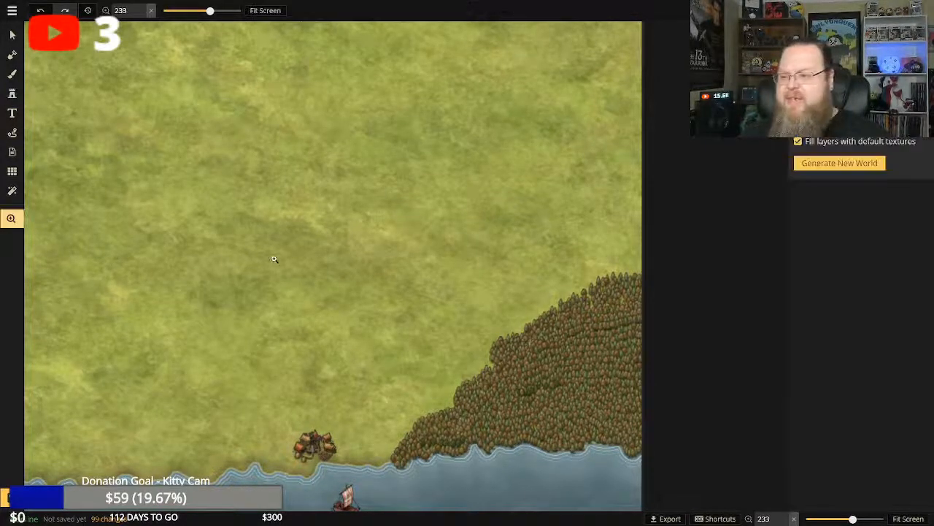
{"action": "scroll", "coordinate": [270, 258], "scroll_direction": "down", "scroll_amount": 3}
{"action": "scroll", "coordinate": [252, 147], "scroll_direction": "down", "scroll_amount": 1}
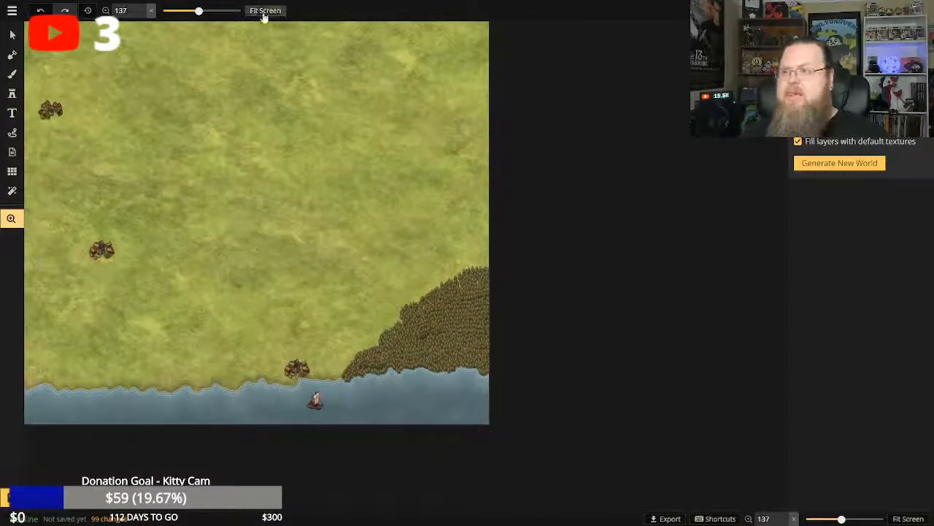
{"action": "left_click", "coordinate": [265, 10]}
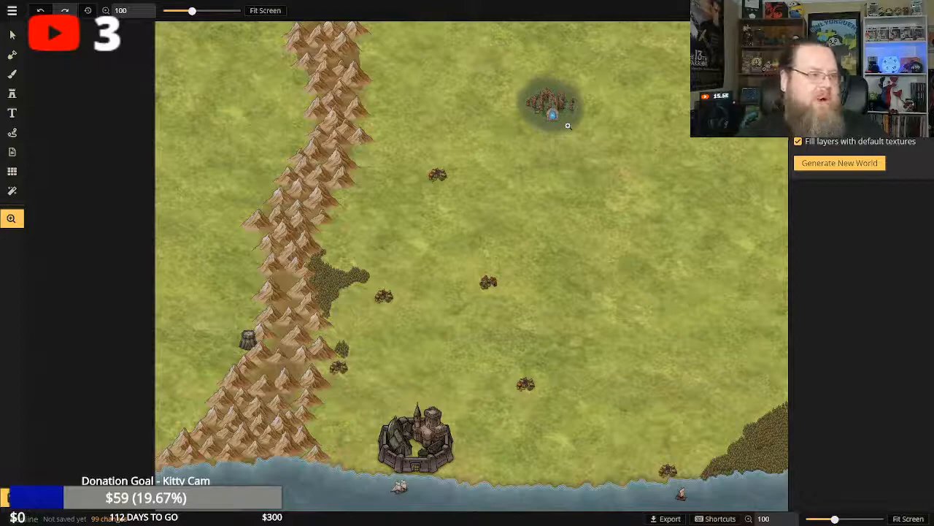
{"action": "scroll", "coordinate": [584, 146], "scroll_direction": "up", "scroll_amount": 5}
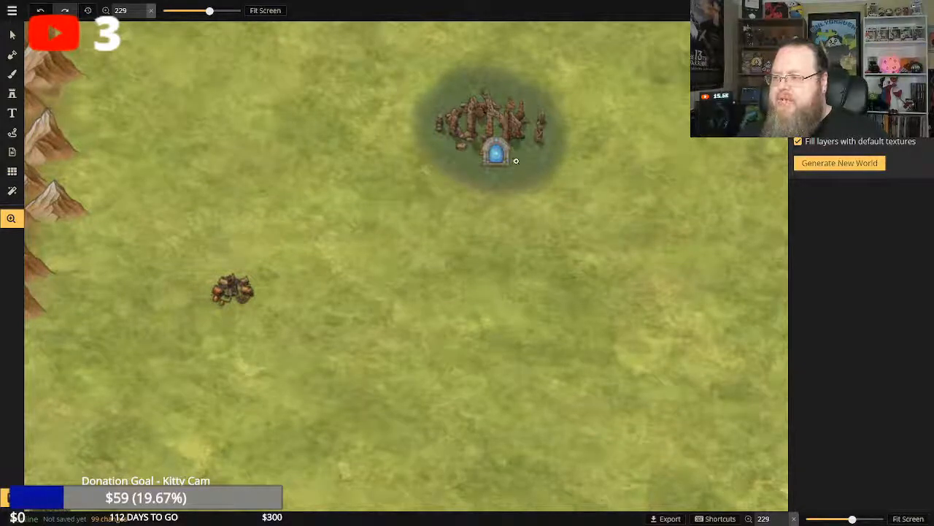
{"action": "scroll", "coordinate": [512, 162], "scroll_direction": "up", "scroll_amount": 2}
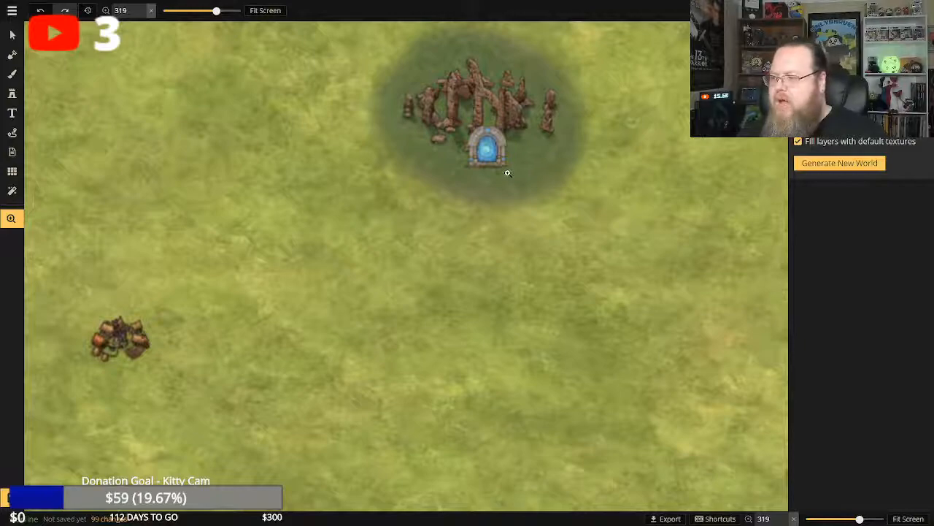
{"action": "scroll", "coordinate": [511, 170], "scroll_direction": "down", "scroll_amount": 1}
{"action": "scroll", "coordinate": [521, 169], "scroll_direction": "down", "scroll_amount": 5}
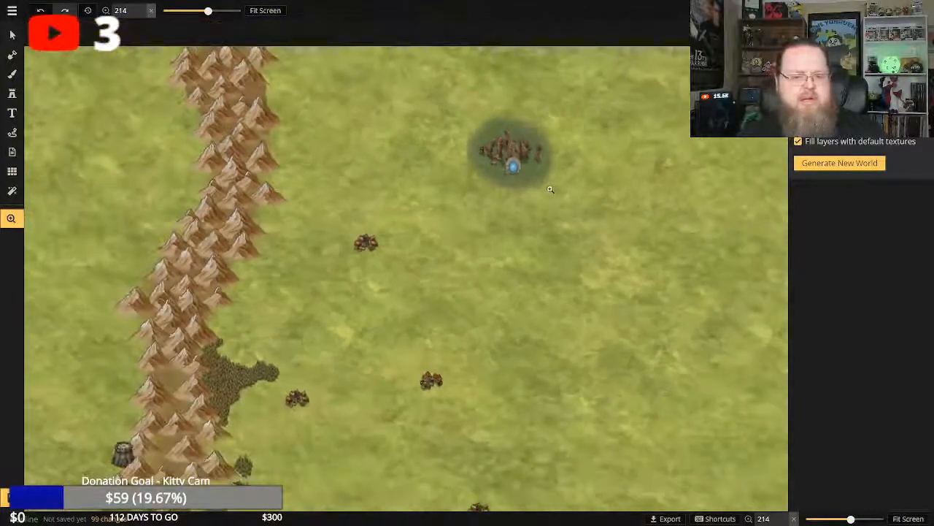
{"action": "scroll", "coordinate": [533, 187], "scroll_direction": "down", "scroll_amount": 2}
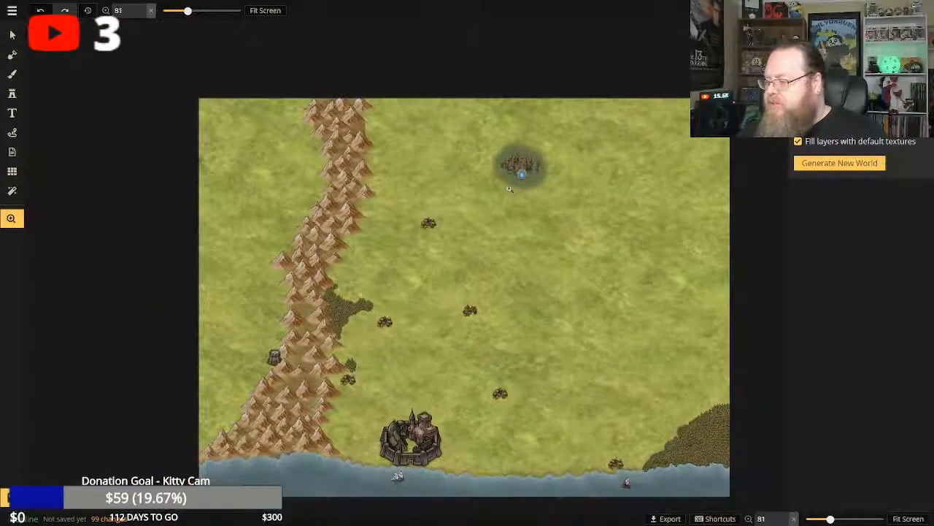
{"action": "left_click", "coordinate": [265, 11]}
{"action": "scroll", "coordinate": [544, 191], "scroll_direction": "up", "scroll_amount": 1}
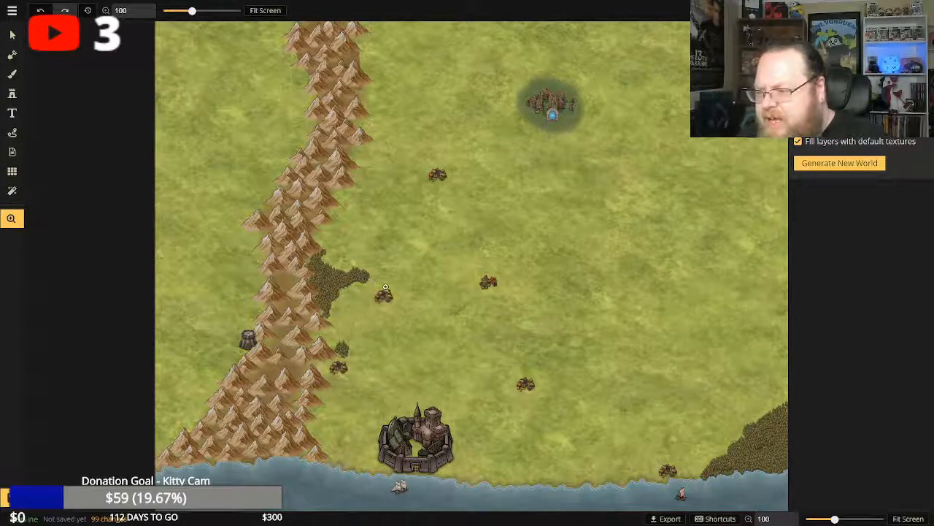
{"action": "scroll", "coordinate": [511, 368], "scroll_direction": "up", "scroll_amount": 5}
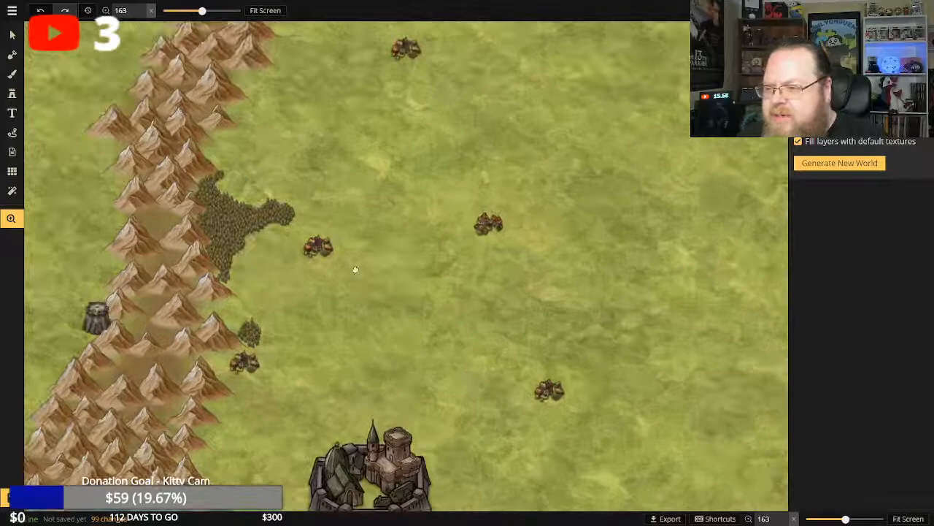
{"action": "scroll", "coordinate": [443, 357], "scroll_direction": "up", "scroll_amount": 6}
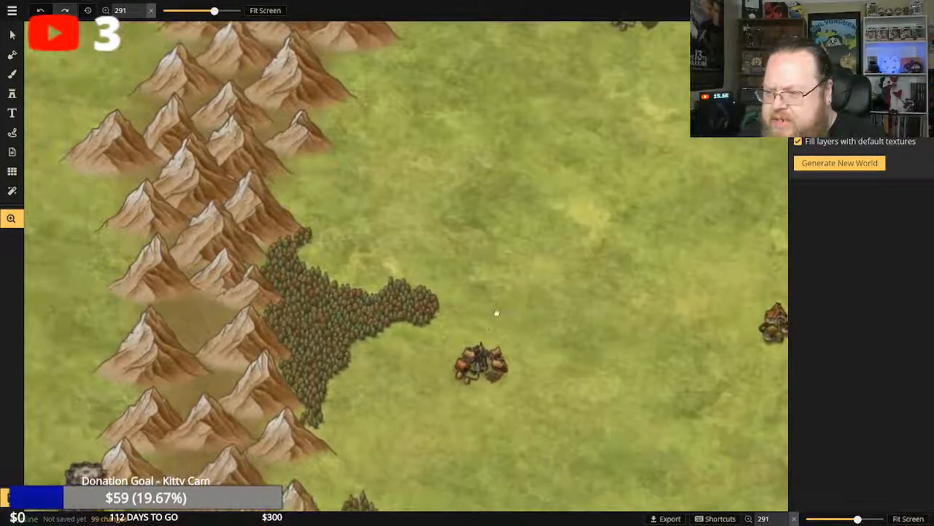
{"action": "scroll", "coordinate": [485, 331], "scroll_direction": "up", "scroll_amount": 1}
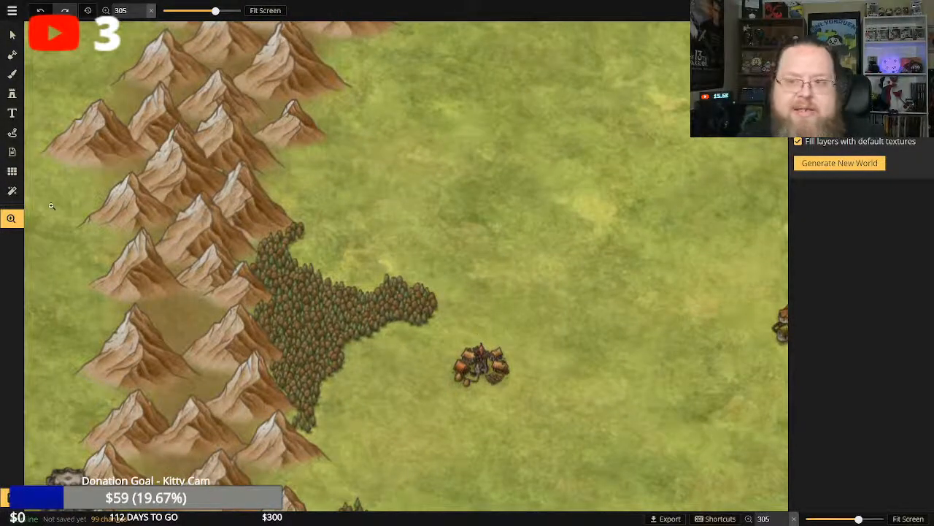
Open the stamp catalog and browse the Fantasy World stamps, from mountains and trees to settlements, decorations and compasses.
{"action": "left_click", "coordinate": [12, 93]}
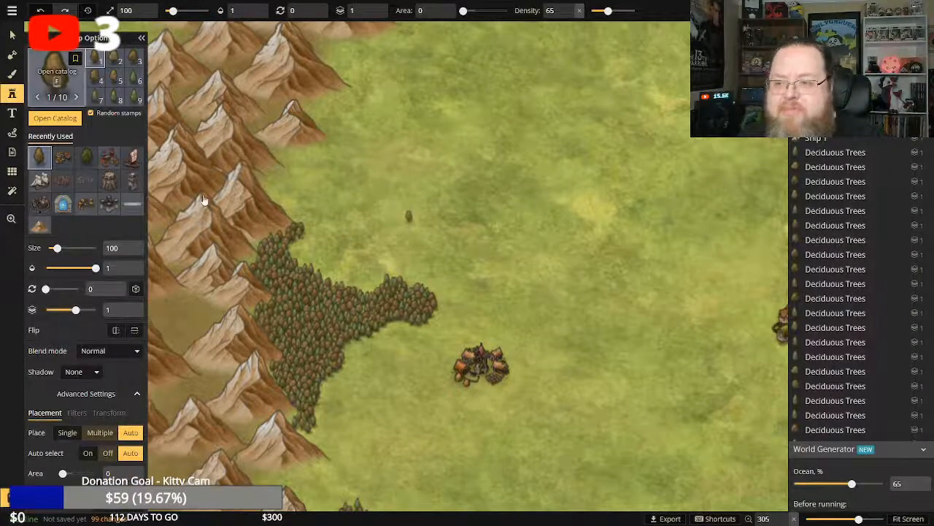
{"action": "key", "text": "f"}
{"action": "scroll", "coordinate": [428, 282], "scroll_direction": "down", "scroll_amount": 2}
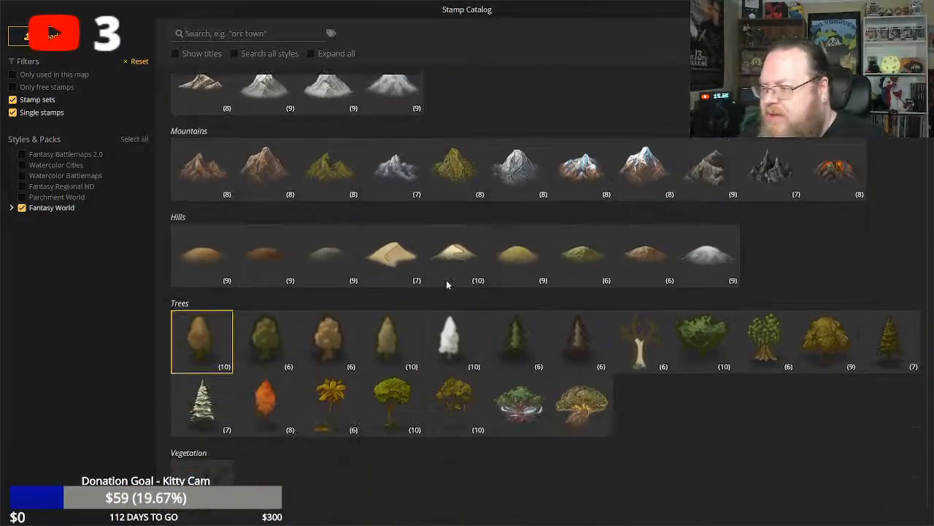
{"action": "scroll", "coordinate": [447, 285], "scroll_direction": "down", "scroll_amount": 3}
{"action": "scroll", "coordinate": [443, 242], "scroll_direction": "up", "scroll_amount": 5}
{"action": "scroll", "coordinate": [444, 242], "scroll_direction": "down", "scroll_amount": 12}
{"action": "scroll", "coordinate": [413, 272], "scroll_direction": "down", "scroll_amount": 10}
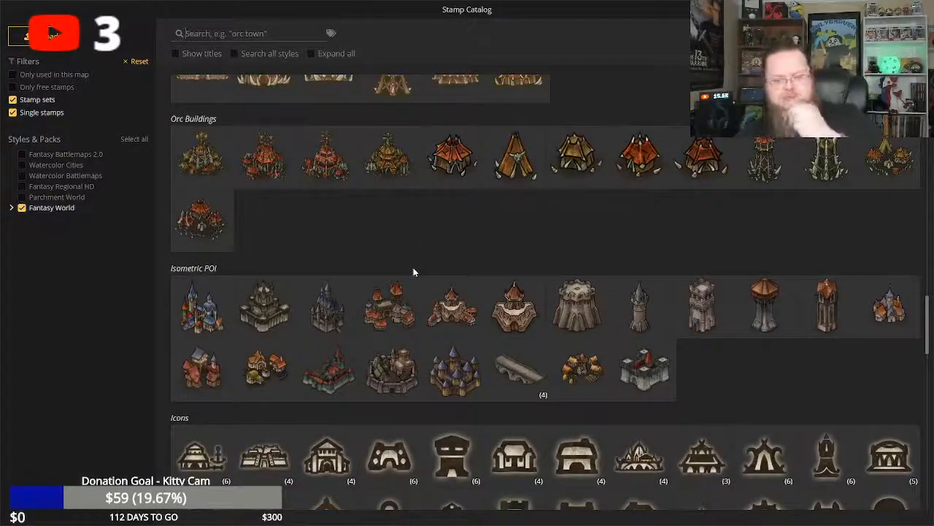
{"action": "scroll", "coordinate": [413, 272], "scroll_direction": "down", "scroll_amount": 3}
{"action": "scroll", "coordinate": [414, 277], "scroll_direction": "down", "scroll_amount": 8}
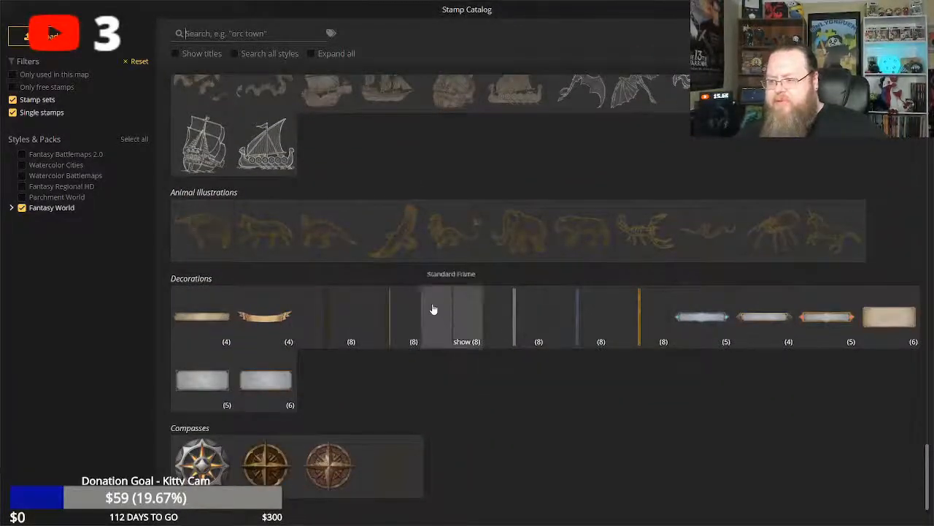
{"action": "scroll", "coordinate": [431, 306], "scroll_direction": "up", "scroll_amount": 20}
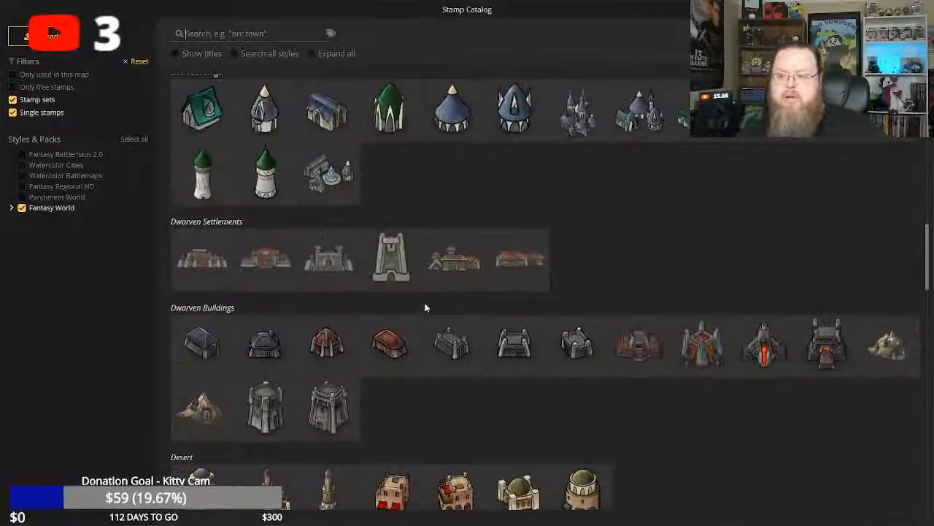
{"action": "scroll", "coordinate": [427, 307], "scroll_direction": "down", "scroll_amount": 4}
{"action": "scroll", "coordinate": [426, 307], "scroll_direction": "up", "scroll_amount": 6}
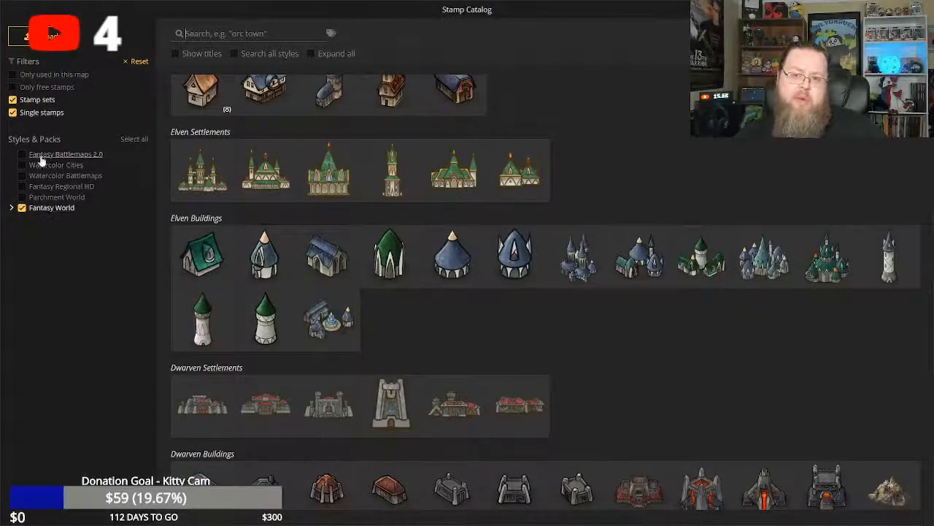
Enable all styles and packs in the stamp catalog and examine the Farmstead, Camp and Market stamps.
{"action": "left_click", "coordinate": [132, 140]}
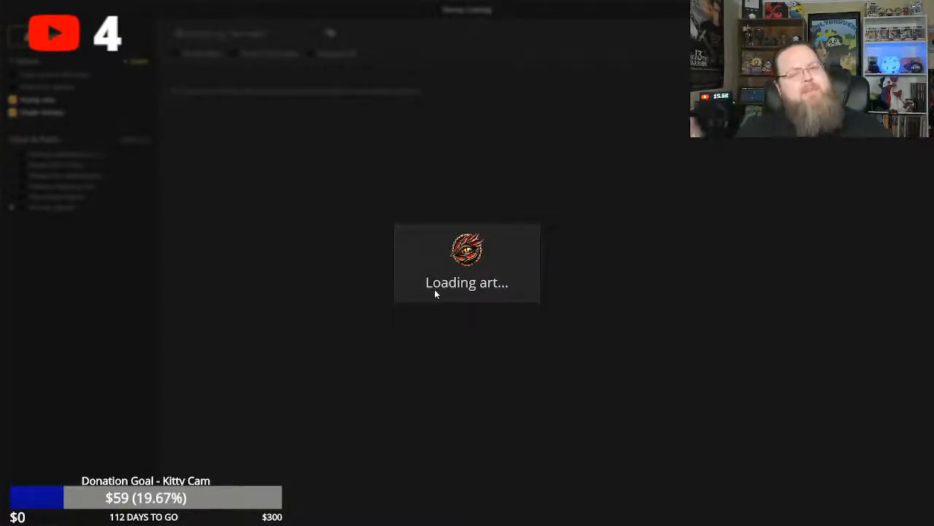
{"action": "scroll", "coordinate": [449, 311], "scroll_direction": "down", "scroll_amount": 2}
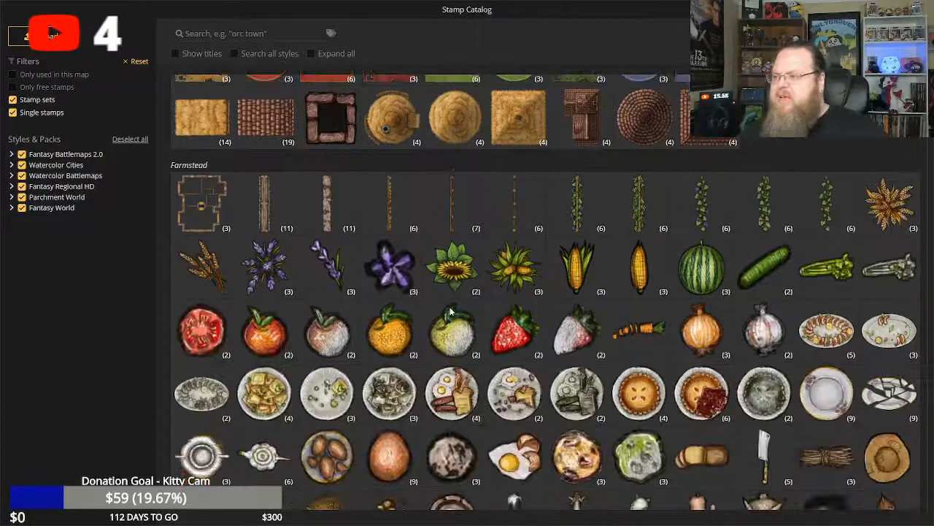
{"action": "scroll", "coordinate": [367, 270], "scroll_direction": "up", "scroll_amount": 3}
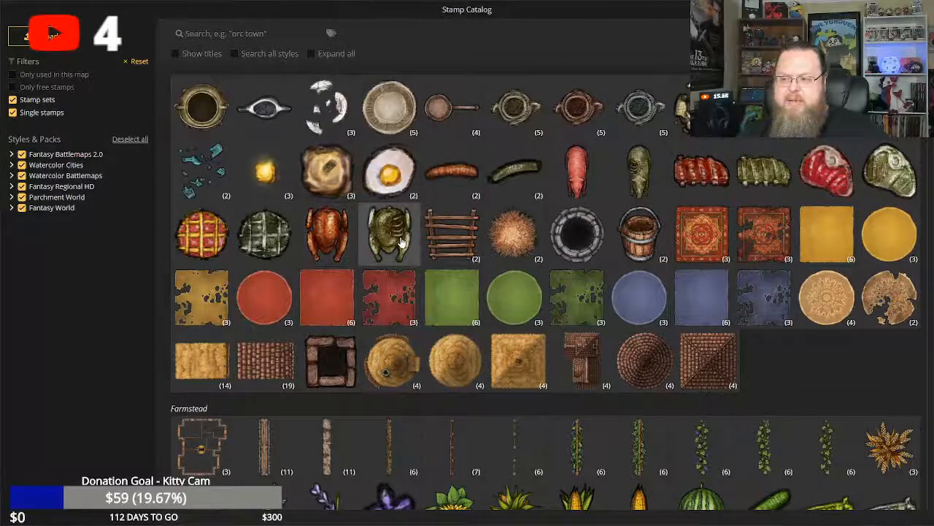
{"action": "scroll", "coordinate": [473, 278], "scroll_direction": "down", "scroll_amount": 3}
{"action": "scroll", "coordinate": [471, 280], "scroll_direction": "down", "scroll_amount": 5}
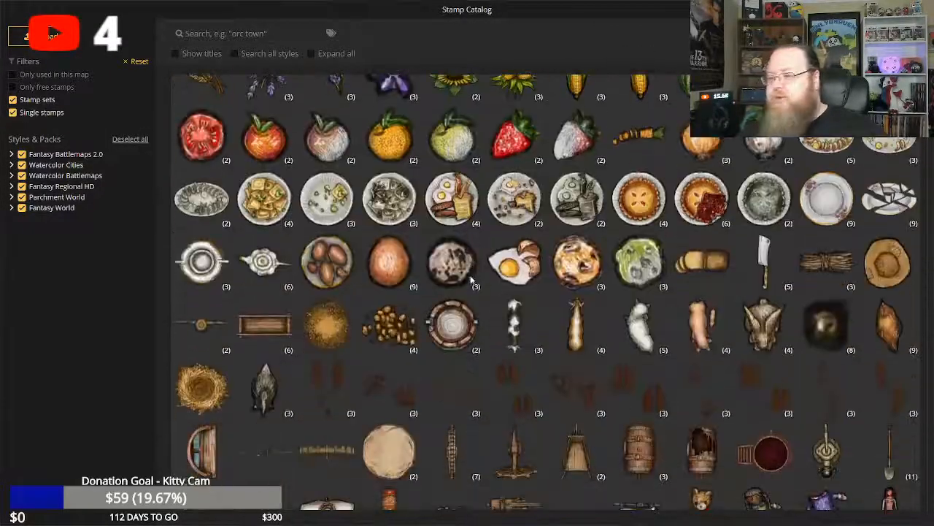
{"action": "scroll", "coordinate": [456, 283], "scroll_direction": "up", "scroll_amount": 2}
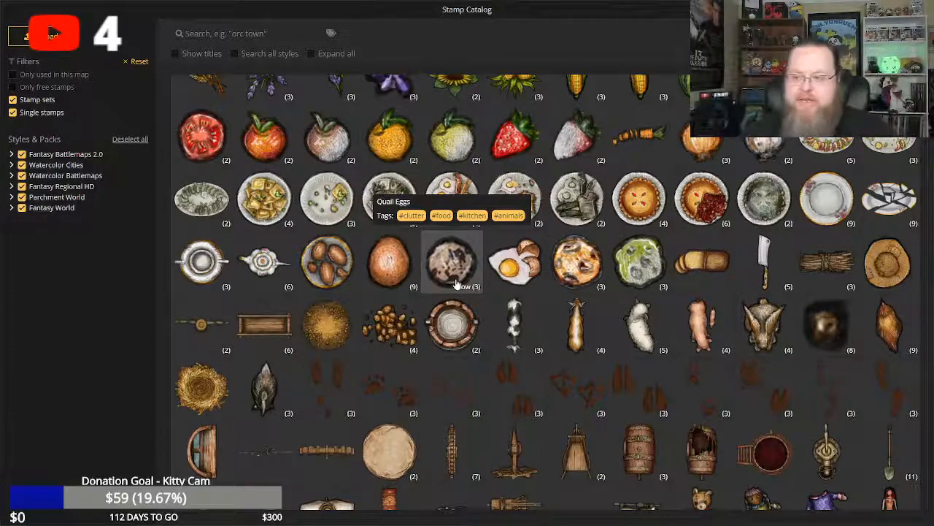
{"action": "scroll", "coordinate": [467, 307], "scroll_direction": "down", "scroll_amount": 3}
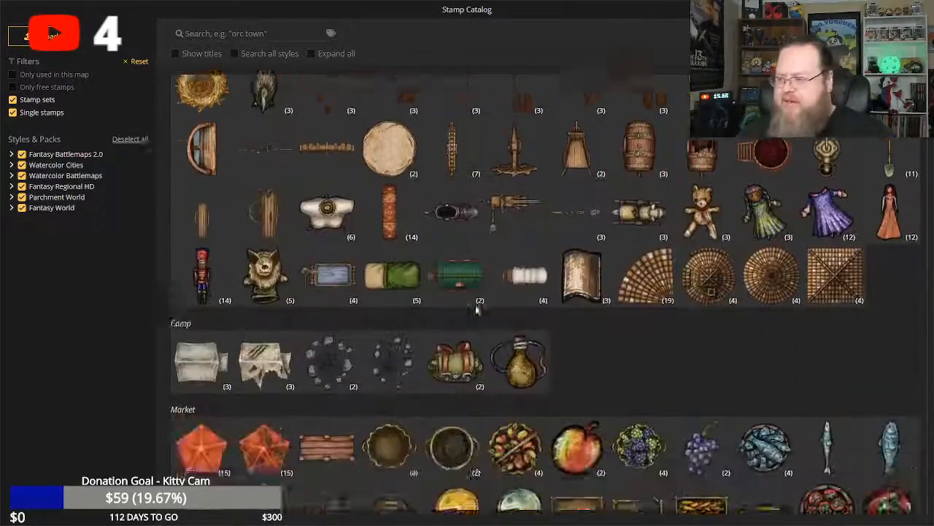
{"action": "scroll", "coordinate": [480, 303], "scroll_direction": "down", "scroll_amount": 5}
{"action": "scroll", "coordinate": [482, 303], "scroll_direction": "up", "scroll_amount": 5}
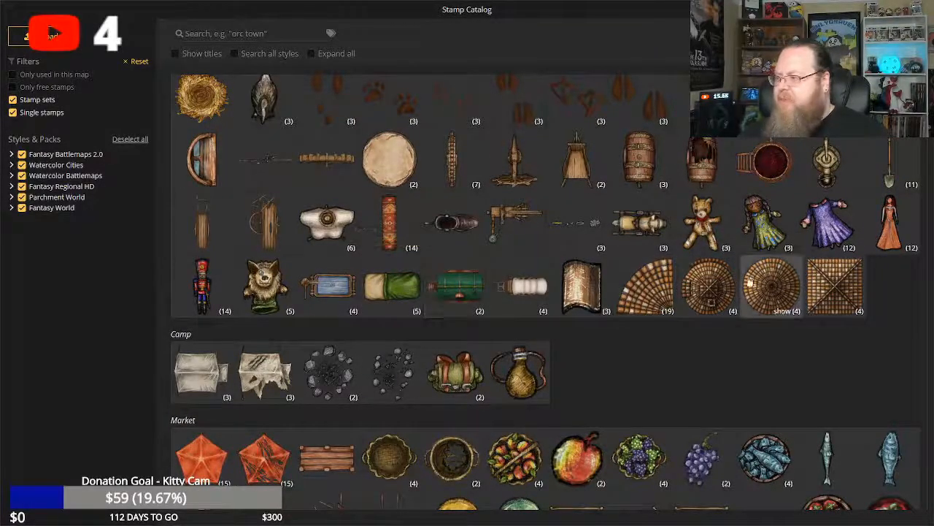
Examine the stamps from the Wizard, Ruins, Dwarven, Dungeons, Graveyard and Temple groups, and close the catalog.
{"action": "scroll", "coordinate": [588, 299], "scroll_direction": "down", "scroll_amount": 12}
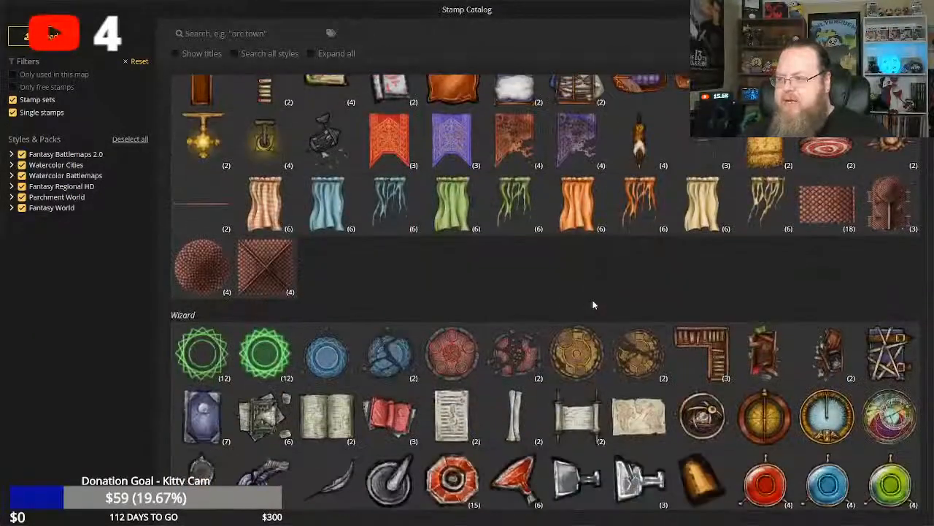
{"action": "scroll", "coordinate": [593, 304], "scroll_direction": "up", "scroll_amount": 4}
{"action": "scroll", "coordinate": [475, 303], "scroll_direction": "down", "scroll_amount": 4}
{"action": "scroll", "coordinate": [507, 307], "scroll_direction": "up", "scroll_amount": 8}
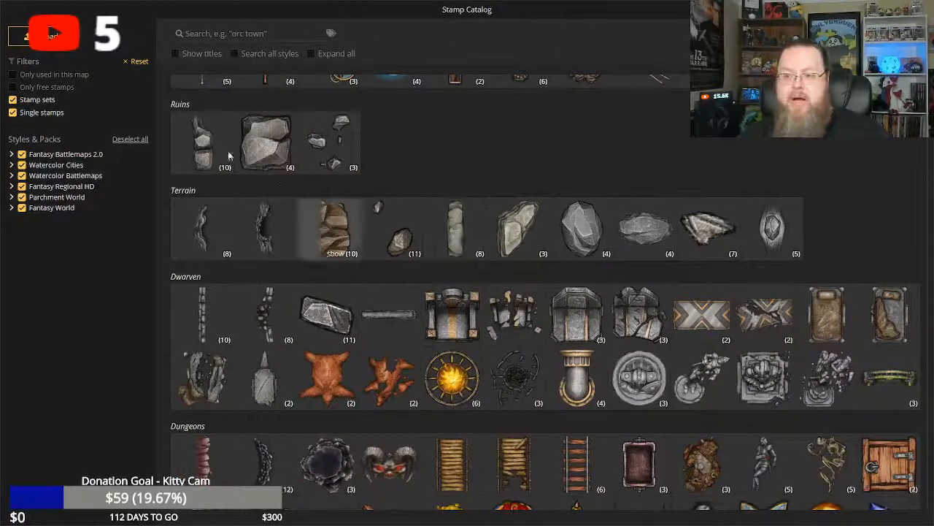
{"action": "scroll", "coordinate": [535, 284], "scroll_direction": "down", "scroll_amount": 3}
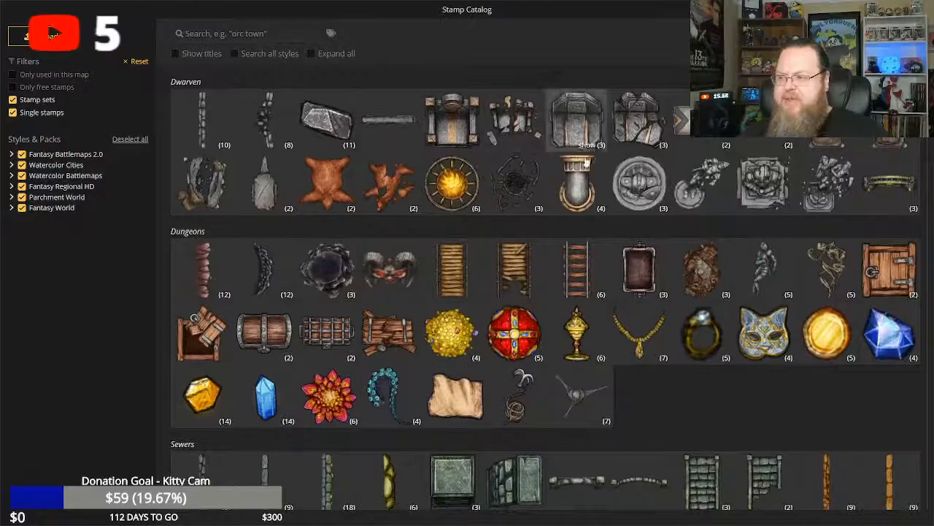
{"action": "scroll", "coordinate": [478, 291], "scroll_direction": "down", "scroll_amount": 8}
{"action": "scroll", "coordinate": [479, 291], "scroll_direction": "up", "scroll_amount": 5}
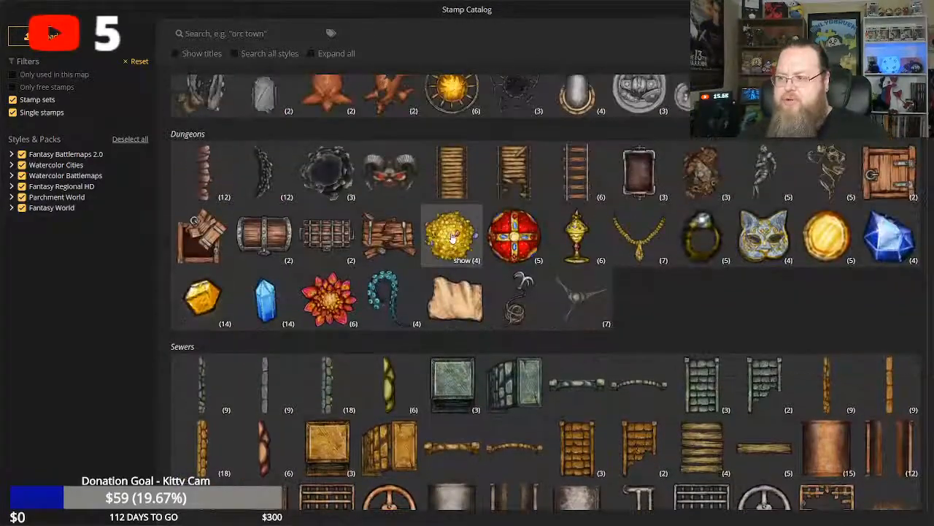
{"action": "scroll", "coordinate": [518, 291], "scroll_direction": "down", "scroll_amount": 6}
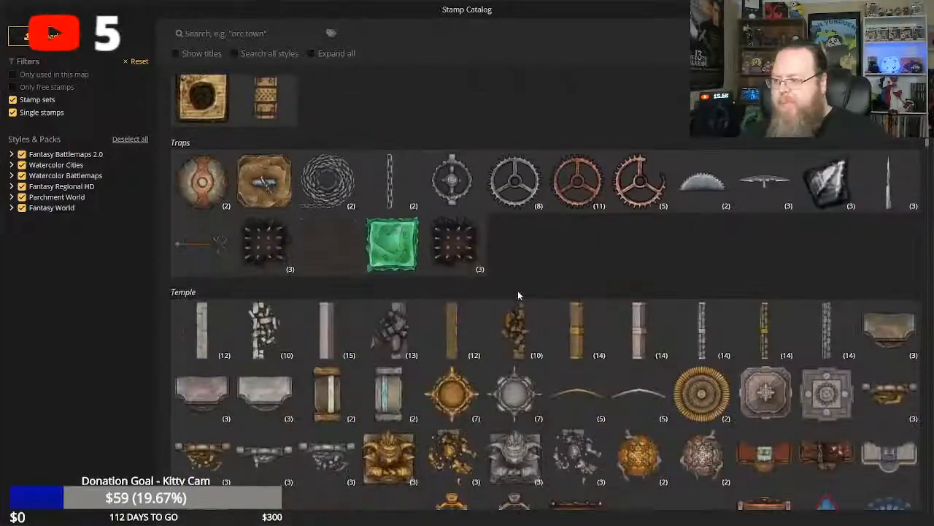
{"action": "scroll", "coordinate": [517, 290], "scroll_direction": "up", "scroll_amount": 3}
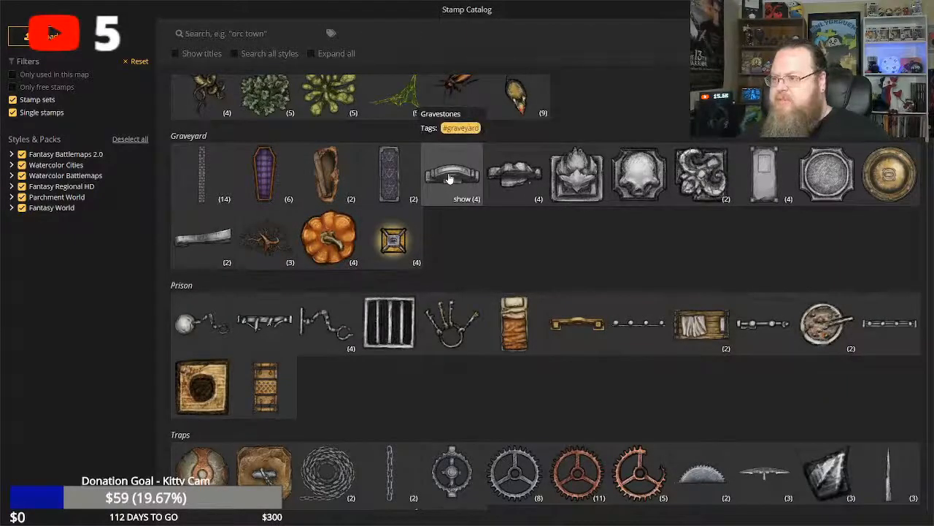
{"action": "scroll", "coordinate": [528, 337], "scroll_direction": "down", "scroll_amount": 15}
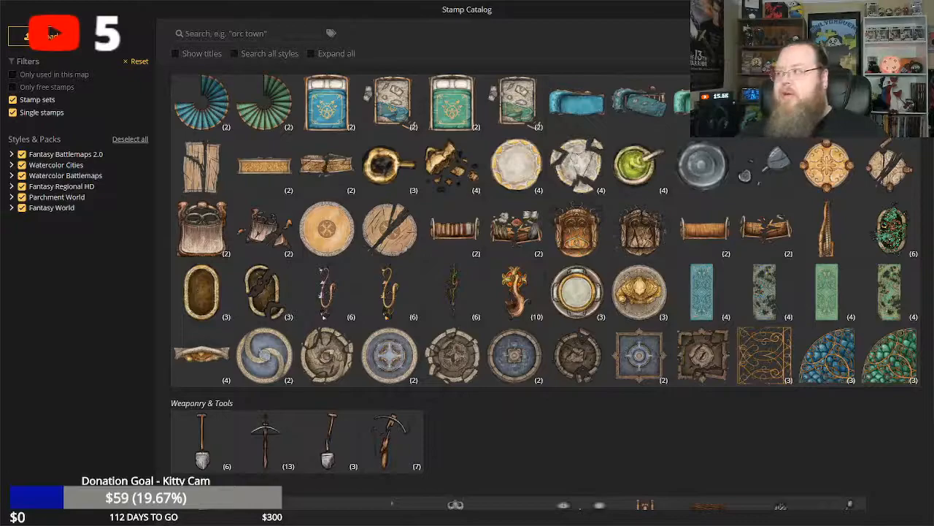
{"action": "left_click", "coordinate": [51, 34]}
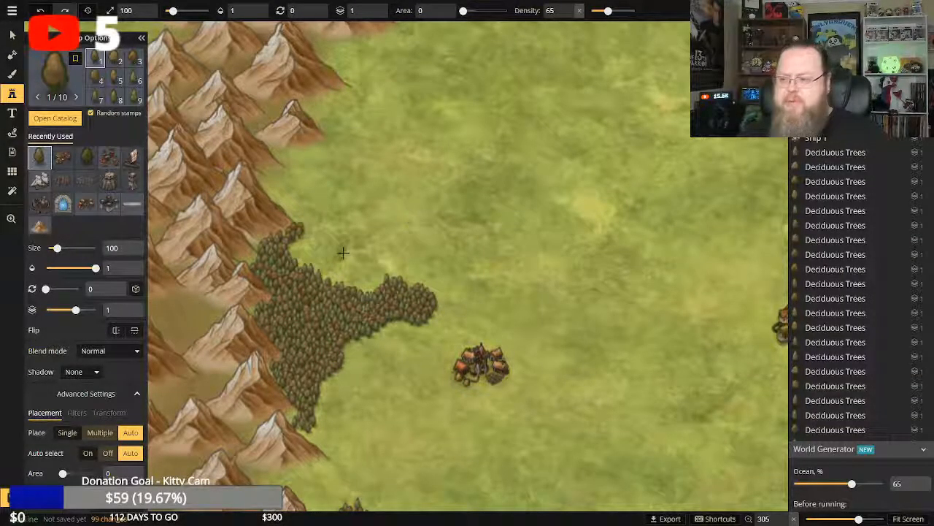
Add Deciduous Trees stamps at size 100 along the northern edge of the forest beside the mountain range to fill it in.
{"action": "left_click", "coordinate": [365, 289]}
{"action": "left_click", "coordinate": [372, 286]}
{"action": "left_click", "coordinate": [382, 284]}
{"action": "left_click", "coordinate": [356, 286]}
{"action": "left_click", "coordinate": [356, 286]}
{"action": "left_click", "coordinate": [348, 286]}
{"action": "left_click", "coordinate": [340, 286]}
{"action": "left_click", "coordinate": [338, 286]}
{"action": "left_click", "coordinate": [340, 286]}
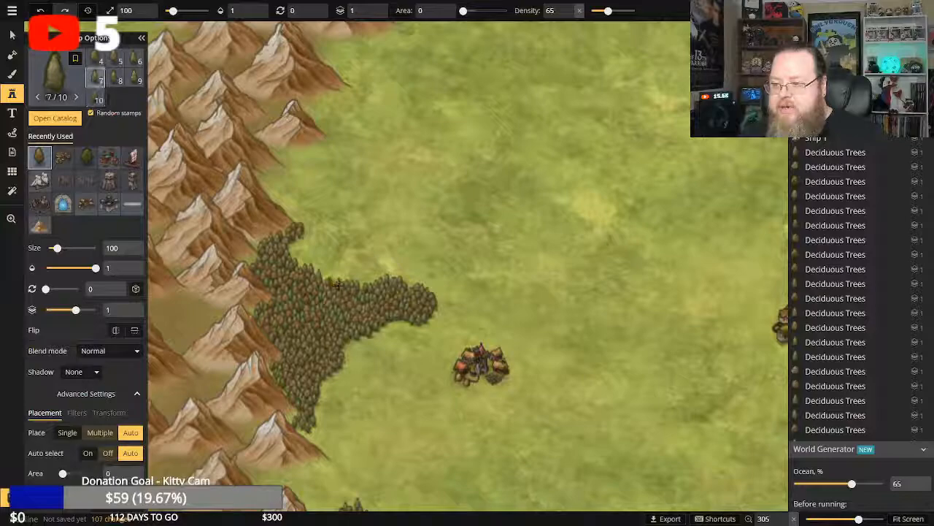
{"action": "left_click", "coordinate": [343, 288]}
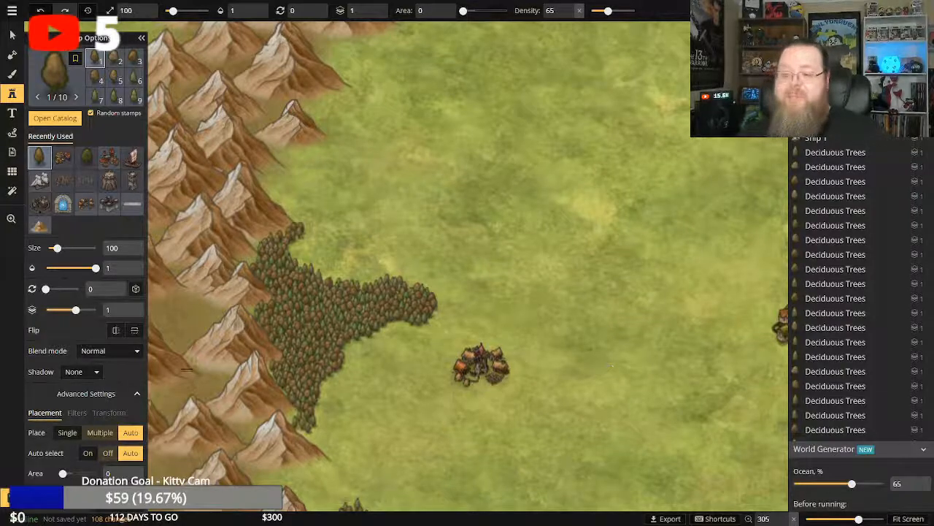
{"action": "left_click", "coordinate": [409, 216]}
{"action": "left_click", "coordinate": [11, 219]}
{"action": "scroll", "coordinate": [487, 344], "scroll_direction": "down", "scroll_amount": 4}
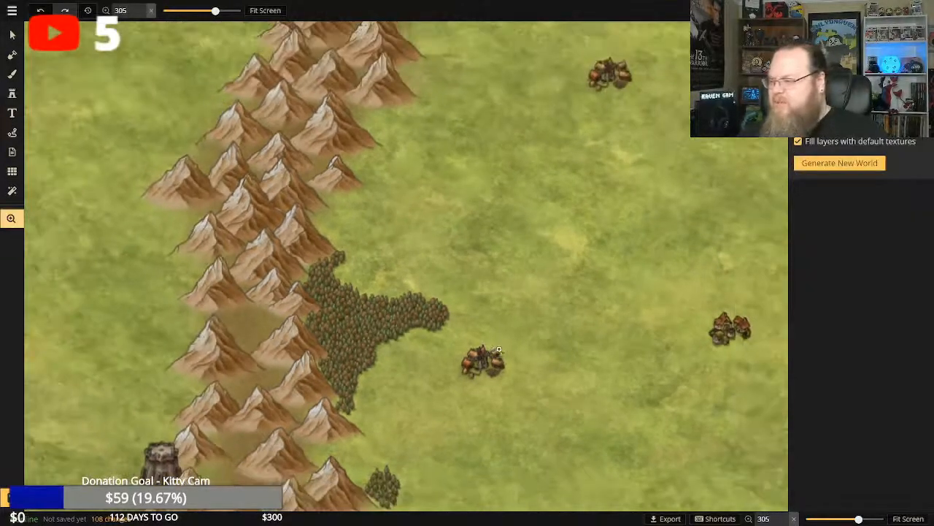
{"action": "left_click_drag", "start_coordinate": [639, 383], "coordinate": [538, 321]}
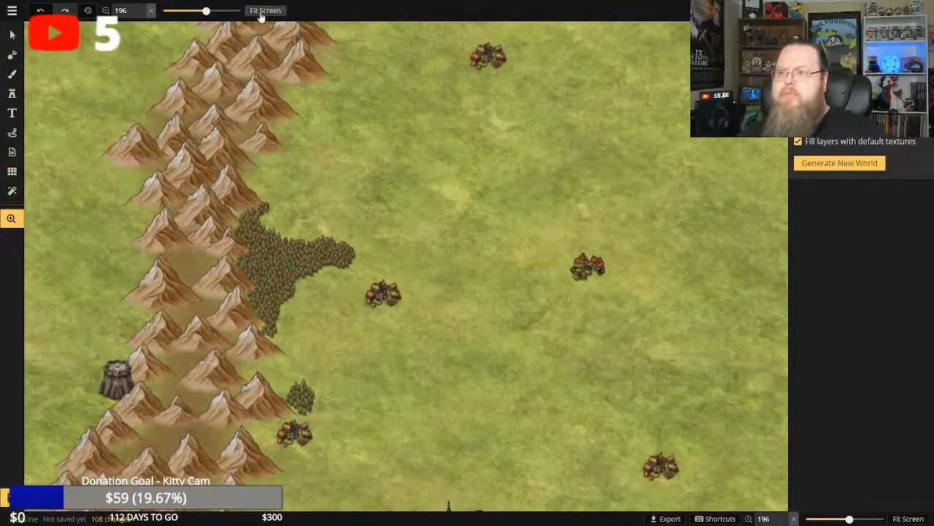
{"action": "scroll", "coordinate": [384, 295], "scroll_direction": "down", "scroll_amount": 4}
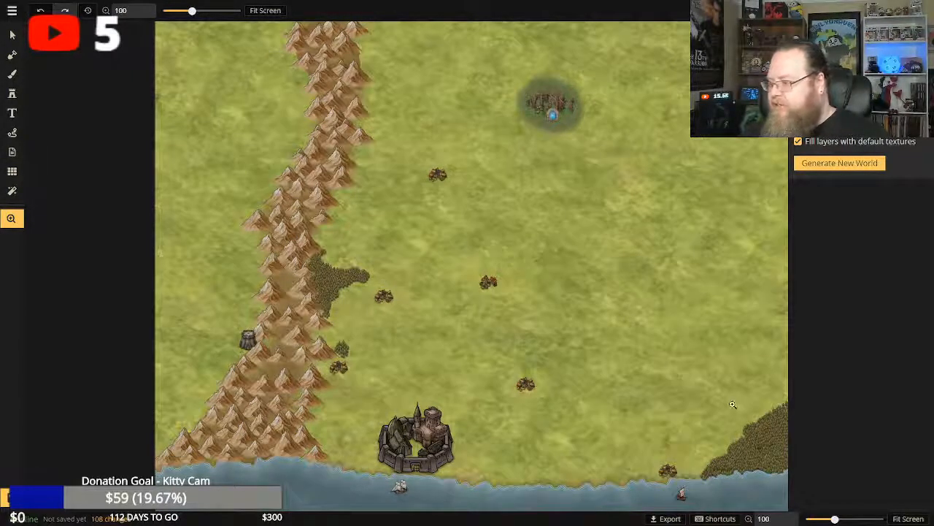
{"action": "scroll", "coordinate": [712, 394], "scroll_direction": "up", "scroll_amount": 3}
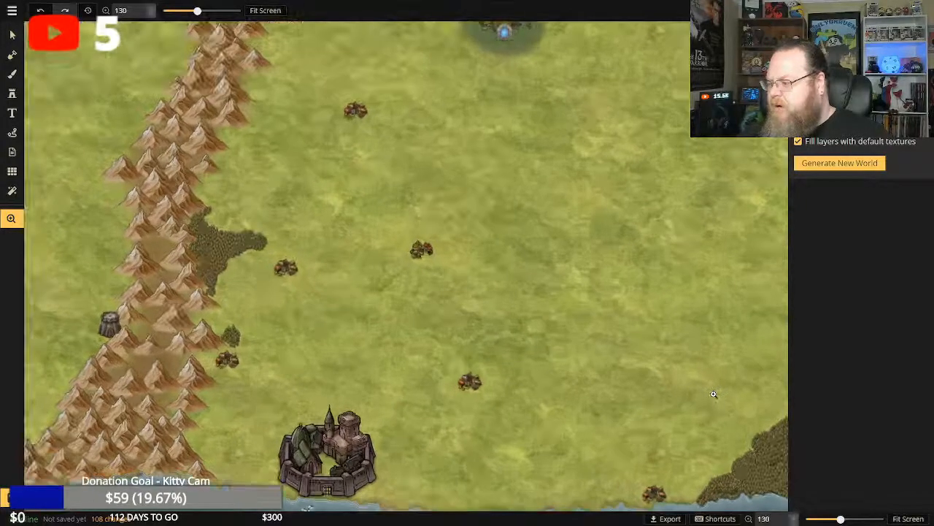
{"action": "scroll", "coordinate": [713, 394], "scroll_direction": "down", "scroll_amount": 4}
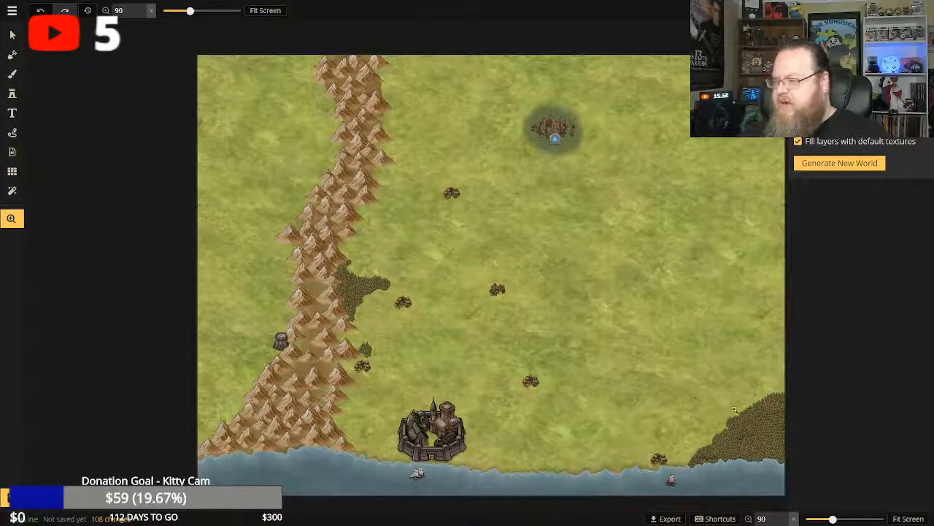
Widen the southeastern forest along its northwestern edge with Deciduous Trees stamps, using an area of 24 and a density of 53.
{"action": "left_click", "coordinate": [606, 375]}
{"action": "scroll", "coordinate": [562, 370], "scroll_direction": "up", "scroll_amount": 4}
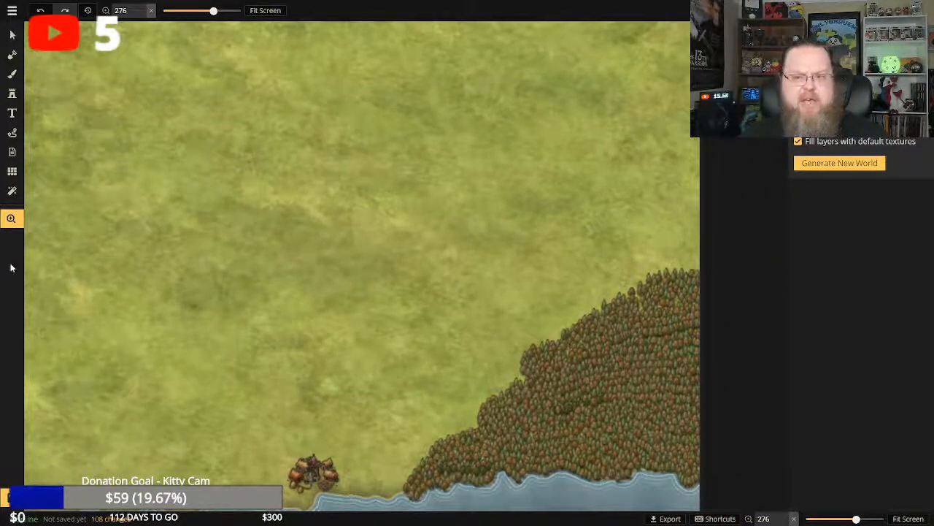
{"action": "left_click", "coordinate": [12, 93]}
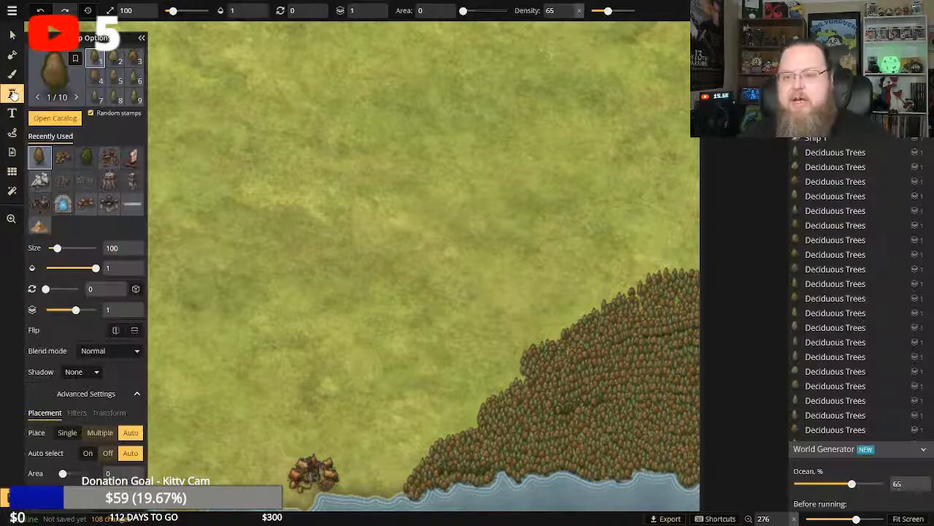
{"action": "left_click", "coordinate": [72, 473]}
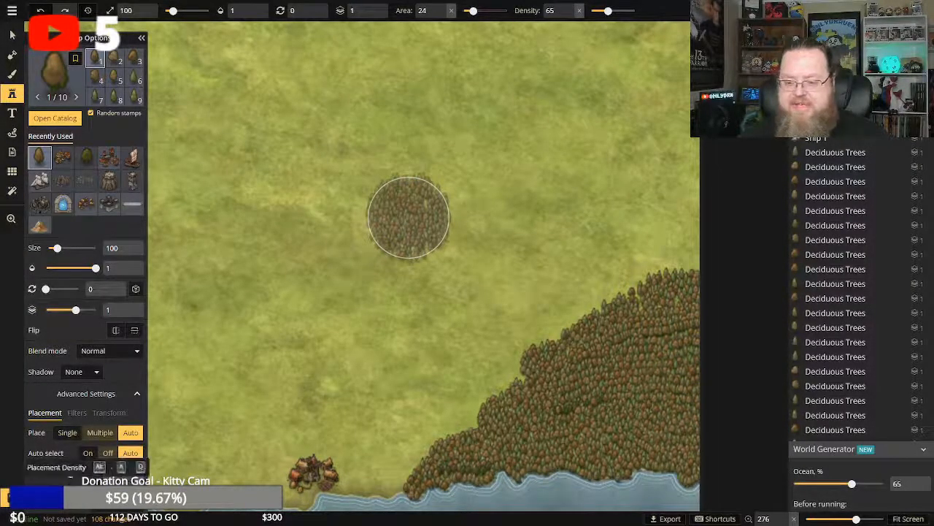
{"action": "left_click_drag", "start_coordinate": [79, 494], "coordinate": [76, 494]}
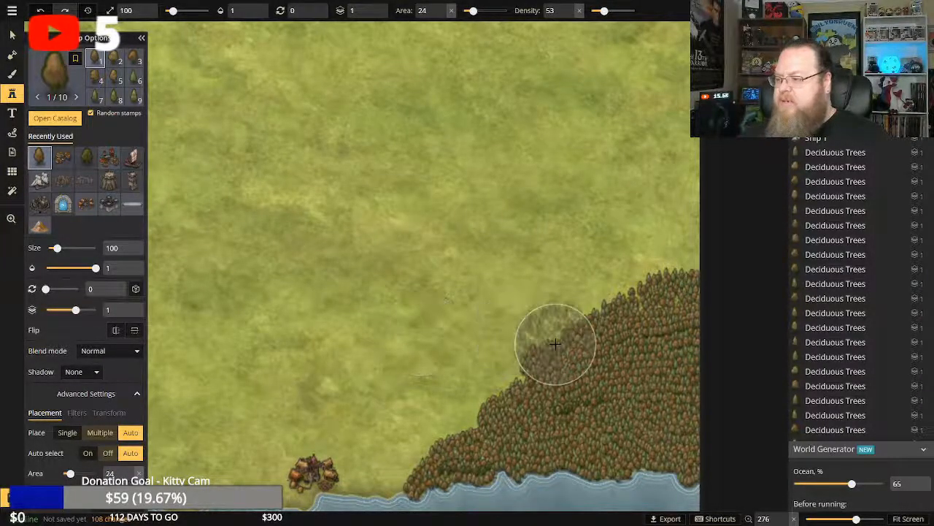
{"action": "mouse_move", "coordinate": [555, 346]}
{"action": "left_mouse_down"}
{"action": "mouse_move", "coordinate": [663, 250]}
{"action": "mouse_move", "coordinate": [676, 252]}
{"action": "left_mouse_up"}
{"action": "left_click_drag", "start_coordinate": [541, 380], "coordinate": [528, 377]}
{"action": "mouse_move", "coordinate": [625, 416]}
{"action": "left_mouse_down"}
{"action": "mouse_move", "coordinate": [593, 413]}
{"action": "mouse_move", "coordinate": [608, 340]}
{"action": "mouse_move", "coordinate": [603, 314]}
{"action": "mouse_move", "coordinate": [652, 276]}
{"action": "mouse_move", "coordinate": [616, 358]}
{"action": "mouse_move", "coordinate": [536, 405]}
{"action": "left_mouse_up"}
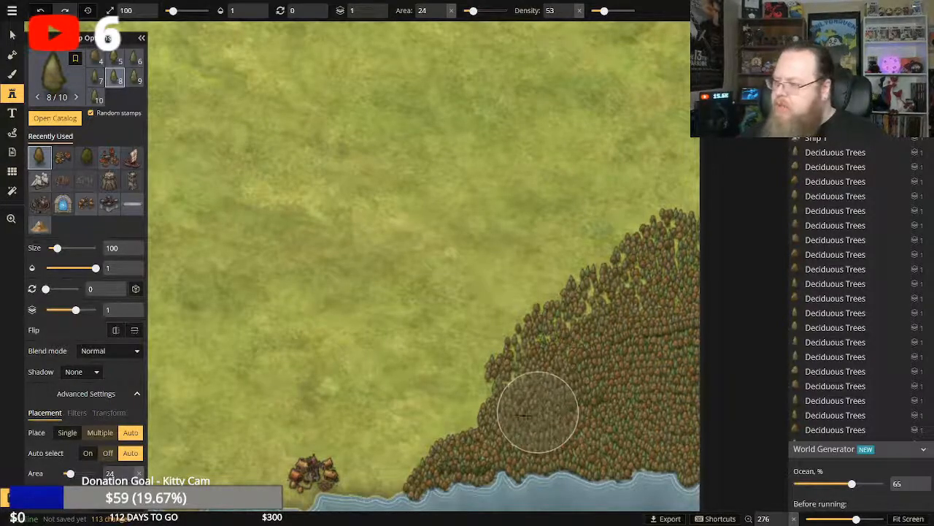
{"action": "mouse_move", "coordinate": [496, 414]}
{"action": "left_mouse_down"}
{"action": "mouse_move", "coordinate": [600, 381]}
{"action": "mouse_move", "coordinate": [566, 374]}
{"action": "mouse_move", "coordinate": [539, 385]}
{"action": "left_mouse_up"}
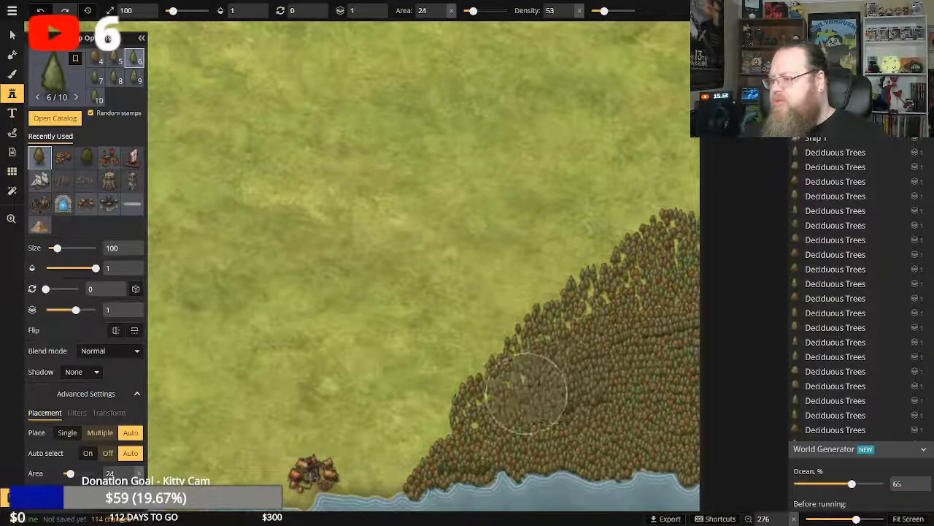
{"action": "left_click", "coordinate": [702, 215]}
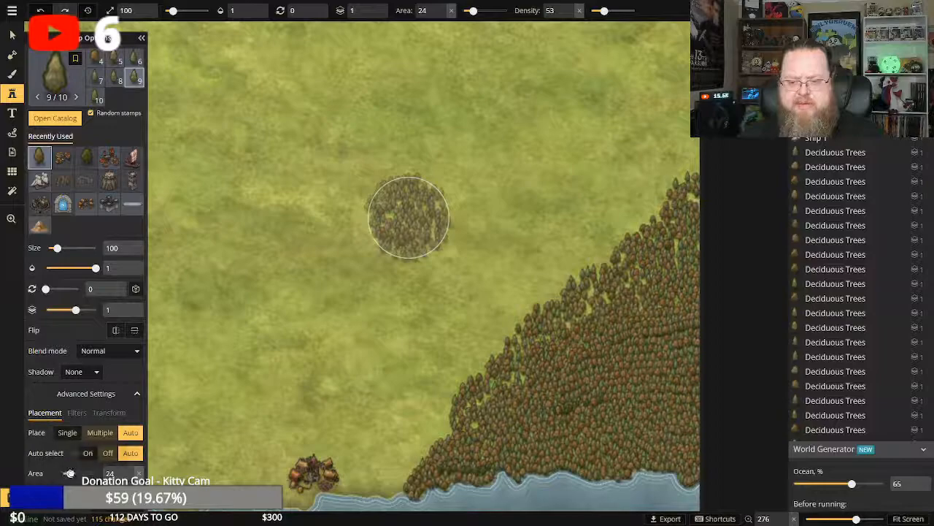
Set the placement area to 0 and fill gaps in the western part of the widened forest edge with single Deciduous Trees stamps.
{"action": "left_click_drag", "start_coordinate": [70, 474], "coordinate": [61, 474]}
{"action": "left_click", "coordinate": [493, 384]}
{"action": "left_click", "coordinate": [502, 381]}
{"action": "left_click", "coordinate": [409, 217]}
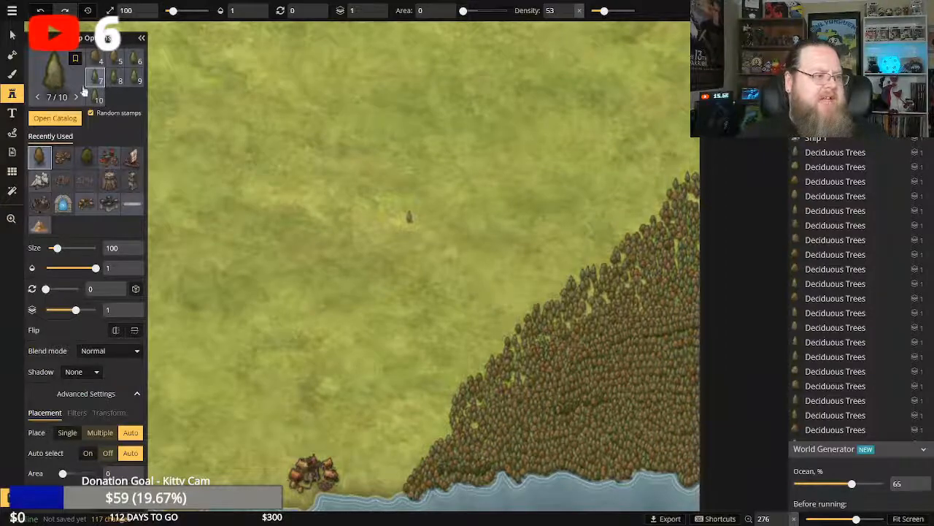
{"action": "key", "text": "ctrl+z"}
{"action": "left_click", "coordinate": [508, 383]}
{"action": "left_click", "coordinate": [518, 380]}
{"action": "left_click", "coordinate": [513, 356]}
{"action": "left_click", "coordinate": [511, 345]}
{"action": "left_click", "coordinate": [516, 338]}
{"action": "left_click", "coordinate": [520, 338]}
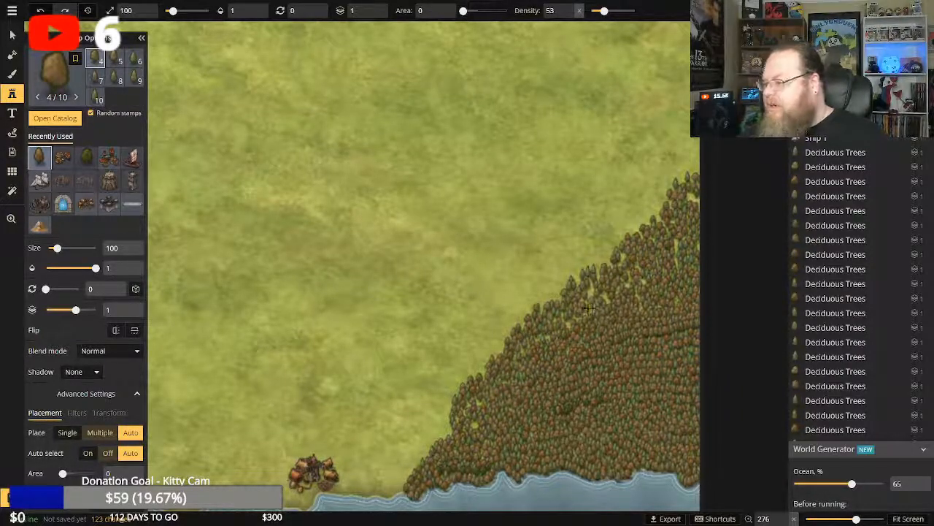
Fill the gaps along the middle of the southeastern forest's northwestern edge with single Deciduous Trees stamps.
{"action": "left_click", "coordinate": [582, 317]}
{"action": "left_click", "coordinate": [585, 313]}
{"action": "left_click", "coordinate": [602, 296]}
{"action": "left_click", "coordinate": [591, 288]}
{"action": "left_click", "coordinate": [593, 289]}
{"action": "left_click", "coordinate": [609, 299]}
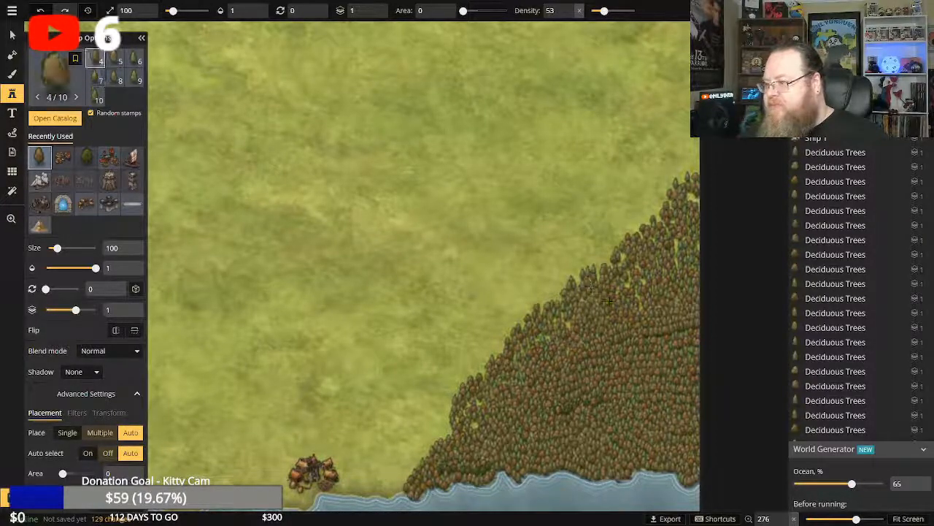
{"action": "left_click", "coordinate": [624, 294]}
{"action": "left_click", "coordinate": [613, 268]}
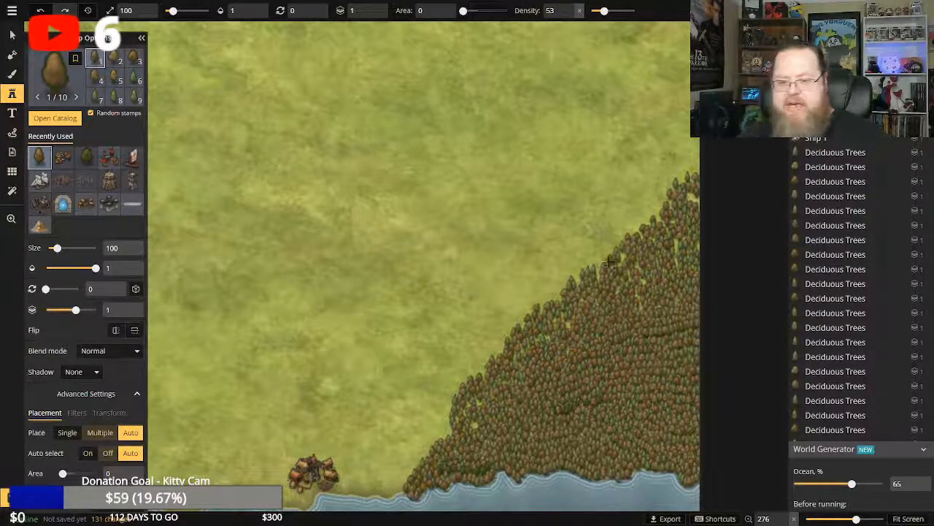
{"action": "left_click", "coordinate": [608, 266]}
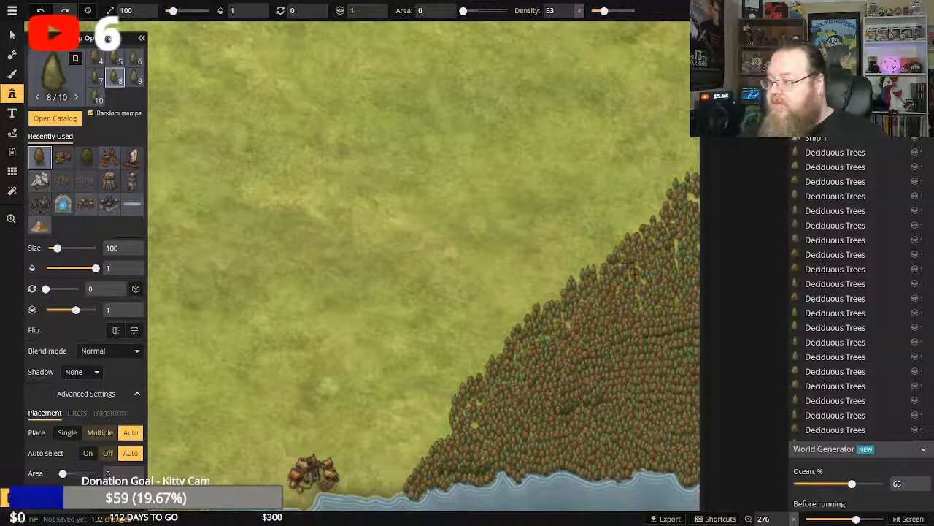
{"action": "left_click", "coordinate": [629, 266]}
{"action": "left_click", "coordinate": [645, 297]}
{"action": "left_click", "coordinate": [637, 298]}
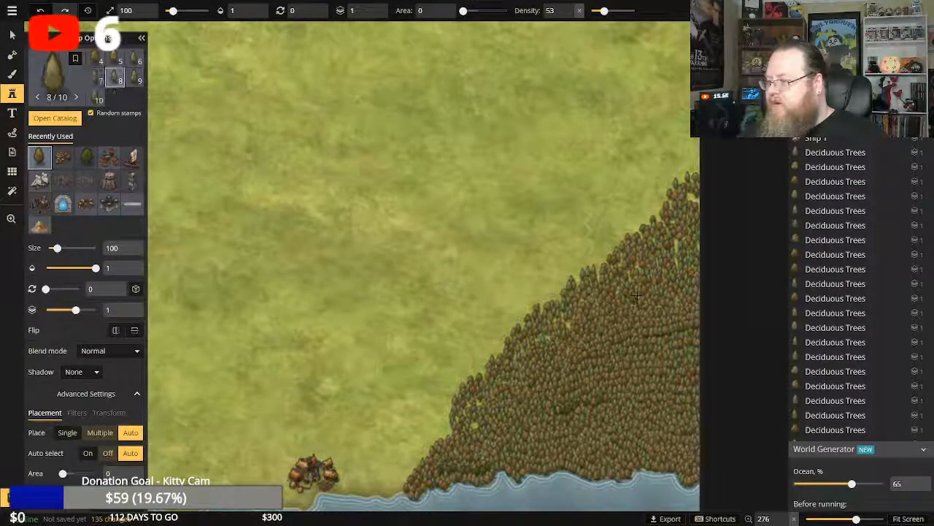
Fill the gaps near the map's eastern border and the remaining bare spots along the forest edge with single trees.
{"action": "left_click", "coordinate": [673, 252]}
{"action": "left_click", "coordinate": [676, 250]}
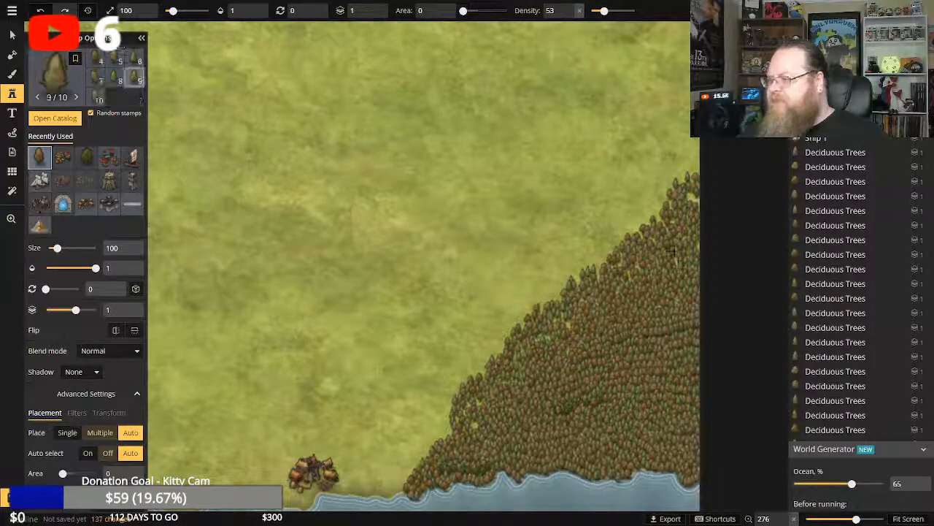
{"action": "left_click", "coordinate": [678, 263]}
{"action": "left_click", "coordinate": [677, 266]}
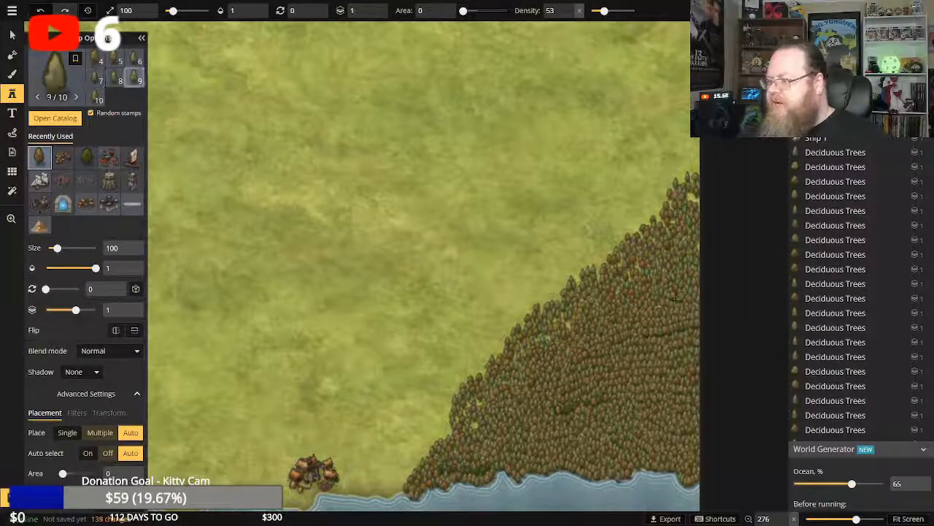
{"action": "left_click", "coordinate": [676, 301]}
{"action": "left_click", "coordinate": [476, 423]}
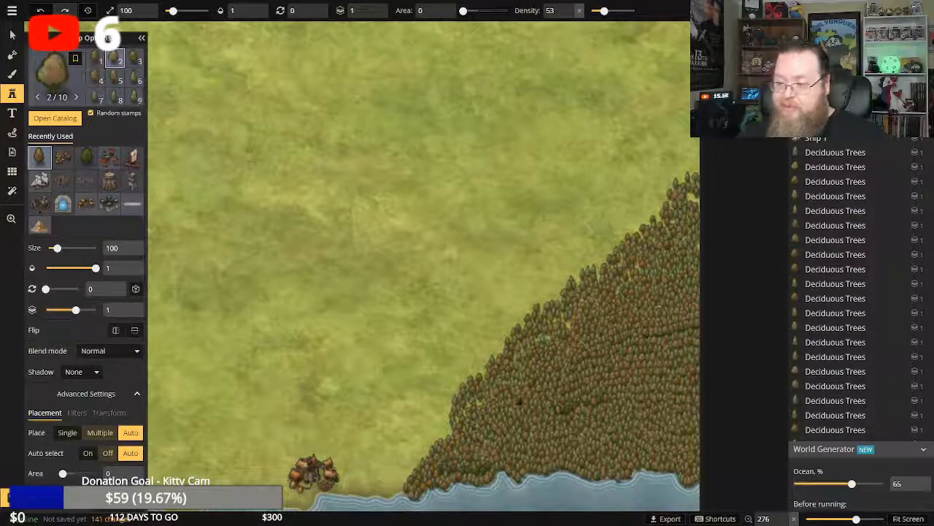
{"action": "left_click", "coordinate": [495, 381]}
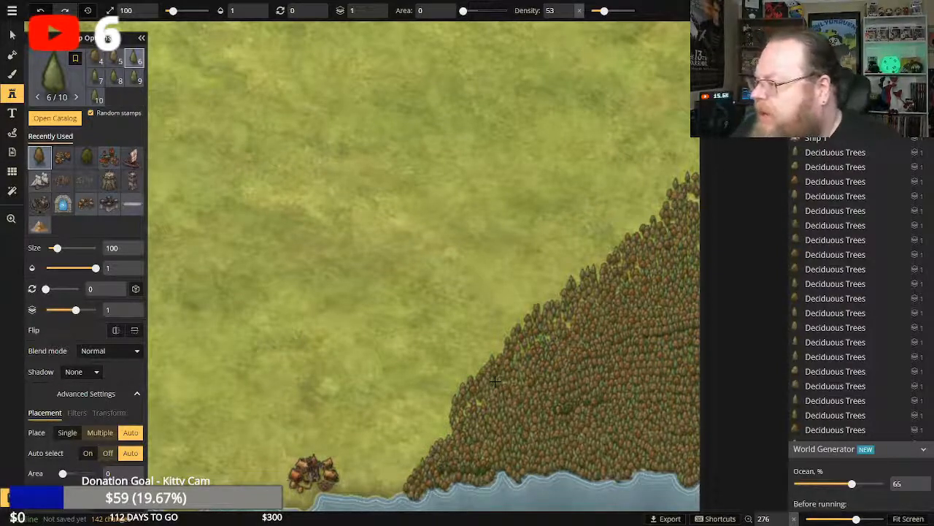
{"action": "left_click", "coordinate": [600, 267]}
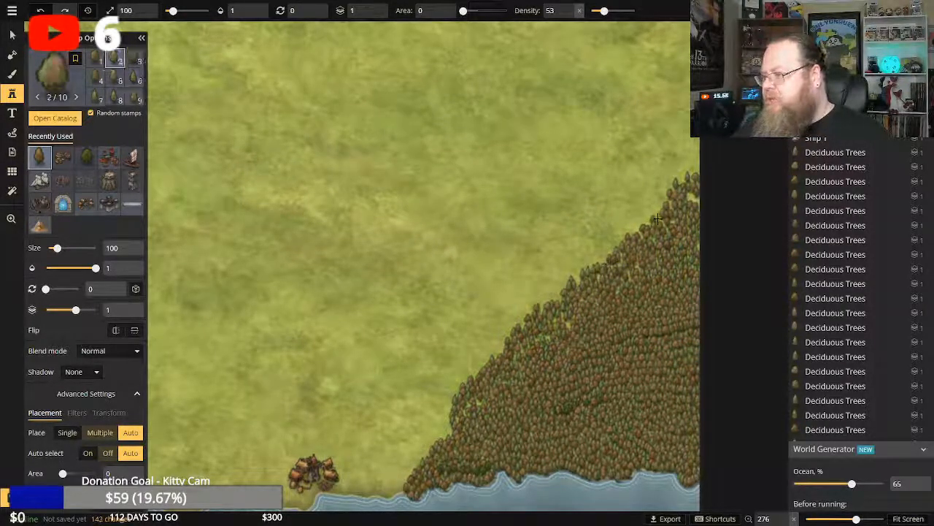
{"action": "left_click", "coordinate": [658, 218]}
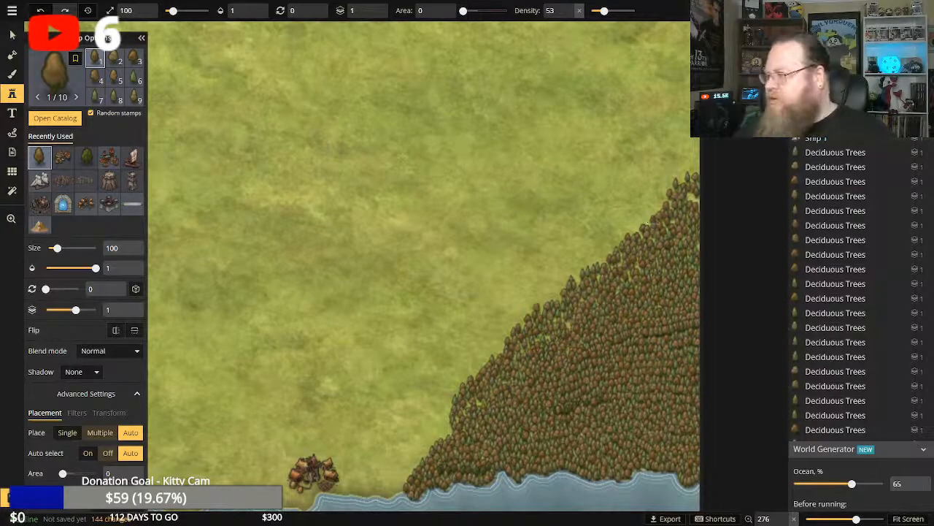
{"action": "left_click", "coordinate": [546, 319]}
{"action": "left_click", "coordinate": [558, 330]}
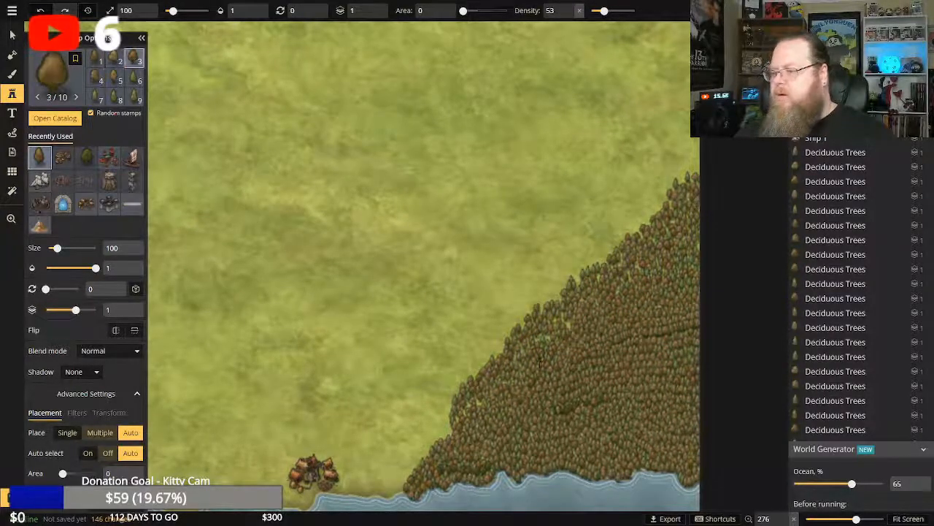
Extend the forest's southwestern tip along the shoreline toward the coastal village with a row of single Deciduous Trees stamps.
{"action": "scroll", "coordinate": [465, 392], "scroll_direction": "down", "scroll_amount": 3}
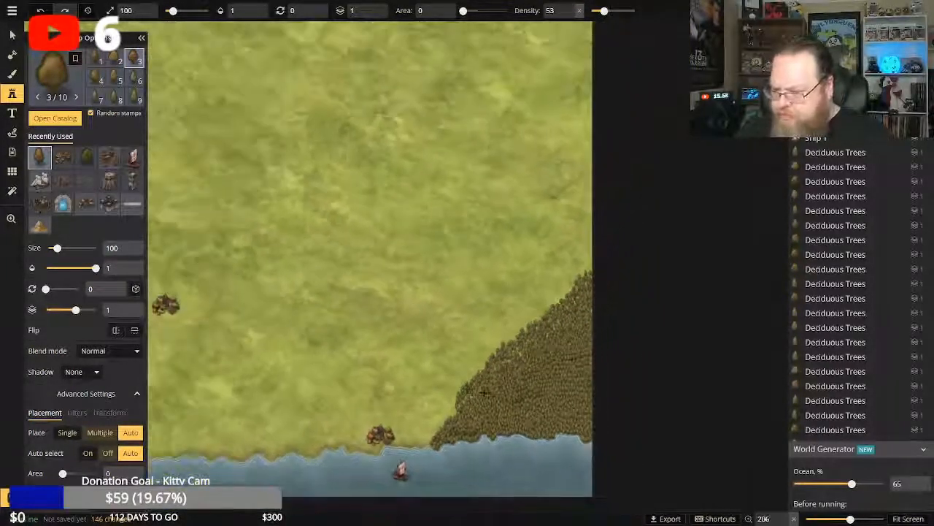
{"action": "scroll", "coordinate": [464, 394], "scroll_direction": "down", "scroll_amount": 3}
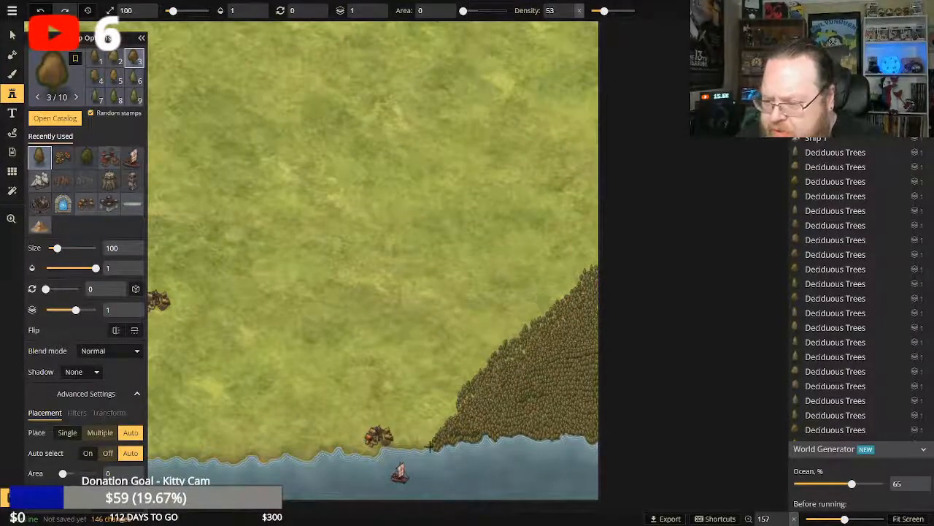
{"action": "scroll", "coordinate": [425, 430], "scroll_direction": "up", "scroll_amount": 1}
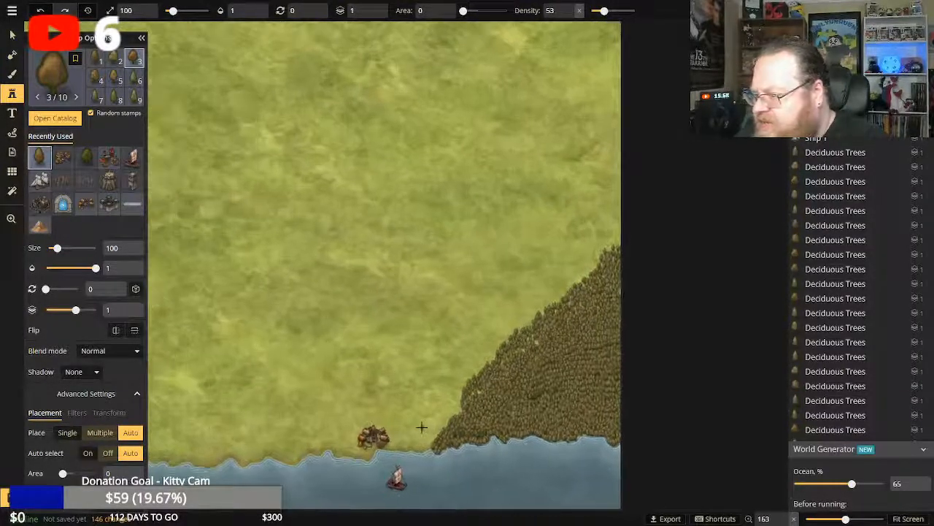
{"action": "scroll", "coordinate": [422, 427], "scroll_direction": "up", "scroll_amount": 2}
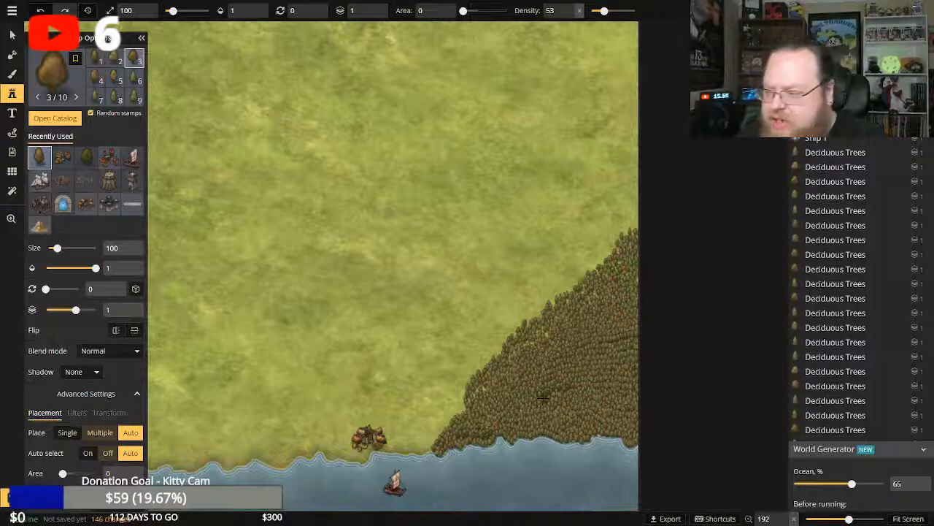
{"action": "left_click", "coordinate": [462, 411]}
{"action": "left_click", "coordinate": [436, 444]}
{"action": "left_click", "coordinate": [427, 449]}
{"action": "left_click", "coordinate": [425, 450]}
{"action": "left_click", "coordinate": [422, 452]}
{"action": "left_click", "coordinate": [420, 453]}
{"action": "left_click", "coordinate": [417, 453]}
{"action": "left_click", "coordinate": [413, 452]}
{"action": "left_click", "coordinate": [410, 452]}
{"action": "left_click", "coordinate": [407, 453]}
{"action": "left_click", "coordinate": [404, 452]}
{"action": "left_click", "coordinate": [400, 453]}
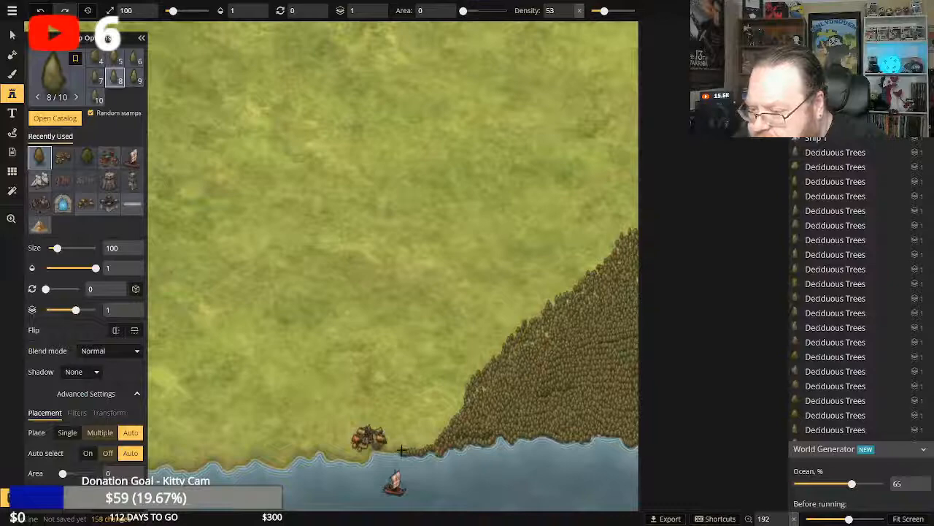
{"action": "left_click", "coordinate": [402, 450]}
{"action": "left_click", "coordinate": [400, 450]}
Place further trees just inland of the new shoreline row to thicken the forest strip beside the coastal village.
{"action": "left_click", "coordinate": [406, 448]}
{"action": "left_click", "coordinate": [410, 446]}
{"action": "left_click", "coordinate": [412, 447]}
{"action": "left_click", "coordinate": [414, 446]}
{"action": "left_click", "coordinate": [419, 446]}
{"action": "left_click", "coordinate": [422, 445]}
{"action": "left_click", "coordinate": [427, 444]}
{"action": "left_click", "coordinate": [429, 443]}
{"action": "left_click", "coordinate": [428, 442]}
{"action": "left_click", "coordinate": [427, 443]}
{"action": "left_click", "coordinate": [426, 442]}
{"action": "left_click", "coordinate": [424, 442]}
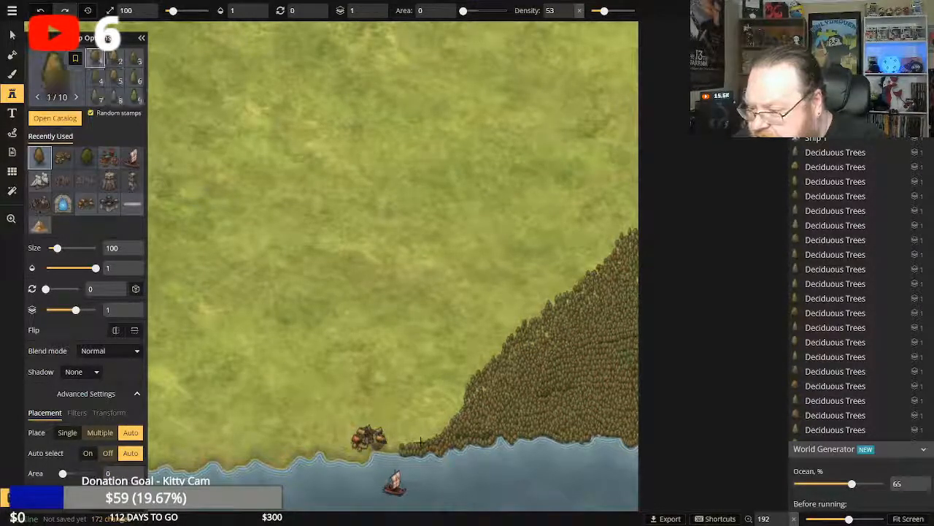
{"action": "left_click", "coordinate": [424, 440]}
{"action": "left_click", "coordinate": [426, 438]}
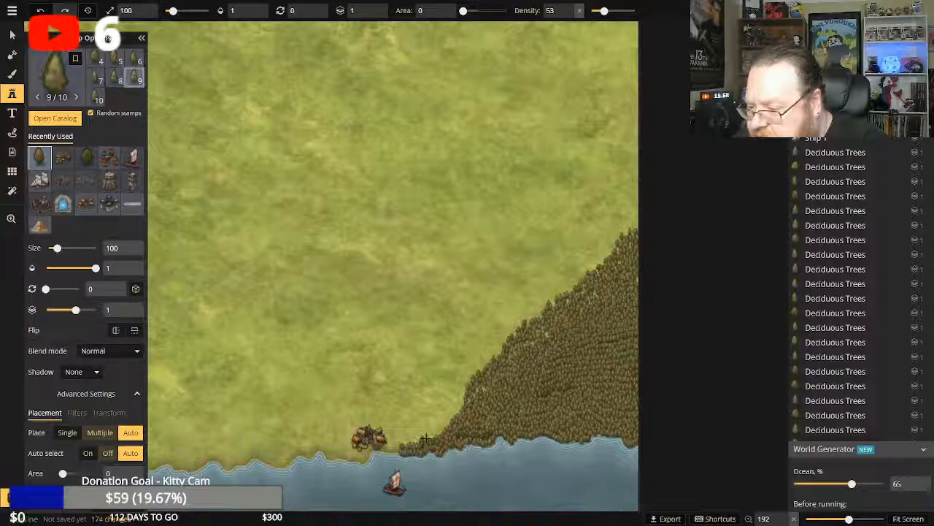
Add an outer row of trees blending the shoreline strip into the main forest, and fill a gap on the forest's western edge.
{"action": "left_click", "coordinate": [427, 438]}
{"action": "left_click", "coordinate": [434, 435]}
{"action": "left_click", "coordinate": [441, 431]}
{"action": "left_click", "coordinate": [437, 433]}
{"action": "left_click", "coordinate": [428, 438]}
{"action": "left_click", "coordinate": [422, 440]}
{"action": "left_click", "coordinate": [417, 441]}
{"action": "left_click", "coordinate": [411, 441]}
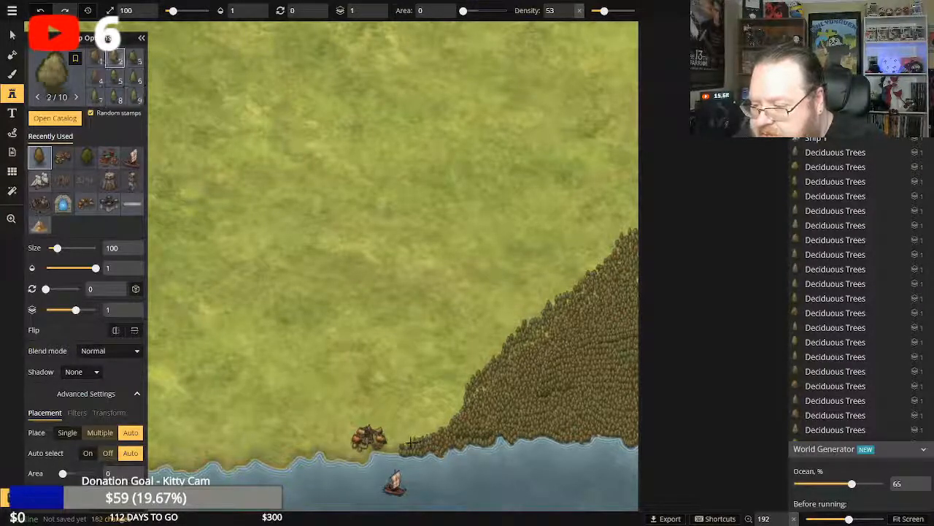
{"action": "left_click", "coordinate": [407, 444]}
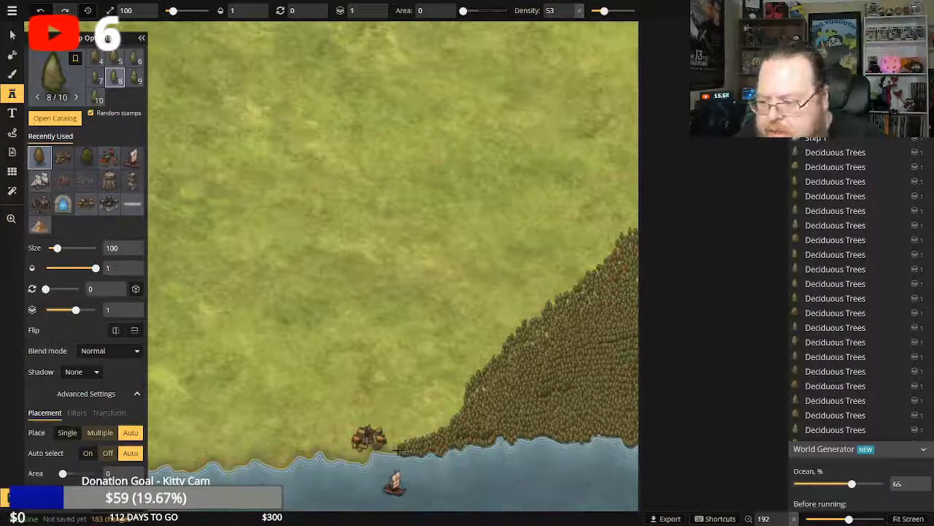
{"action": "left_click", "coordinate": [399, 450]}
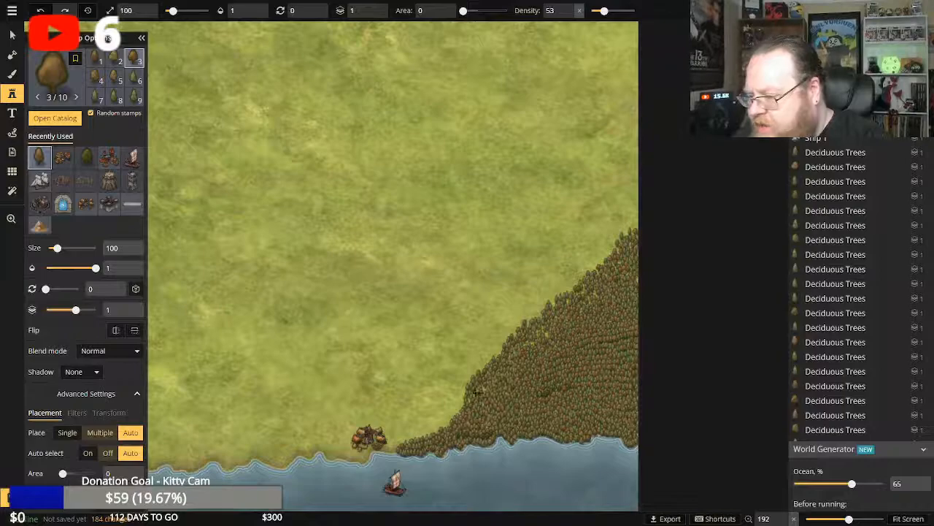
{"action": "left_click", "coordinate": [475, 392]}
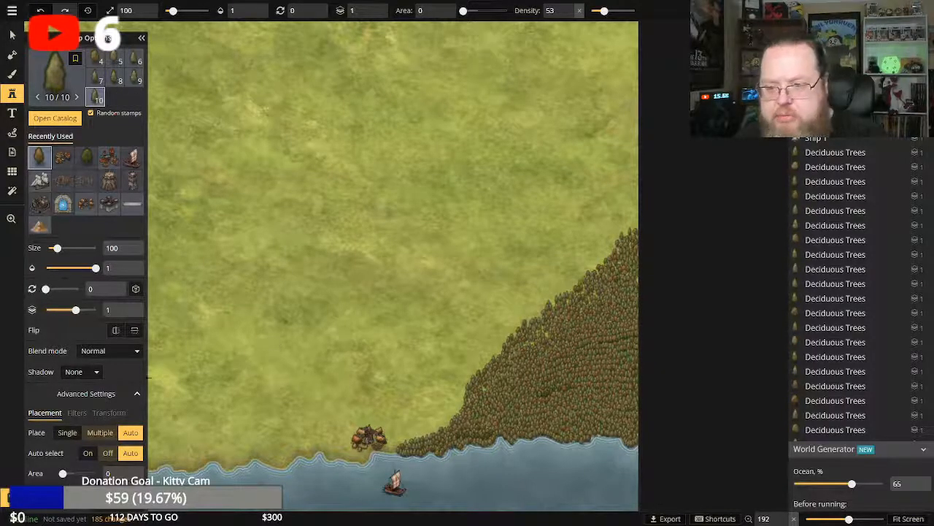
Examine the extended southeastern forest, the whole map, and the open plains between the mountains and villages.
{"action": "left_click", "coordinate": [11, 219]}
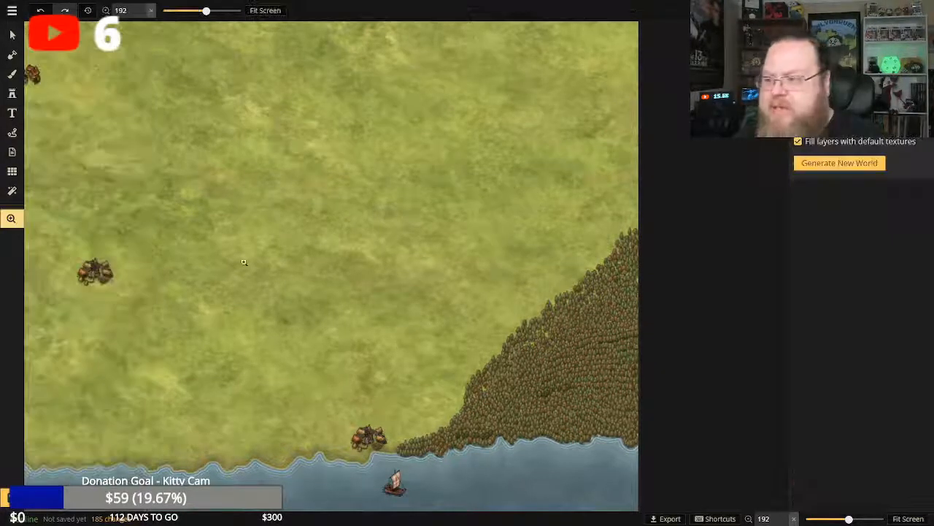
{"action": "left_click", "coordinate": [359, 276]}
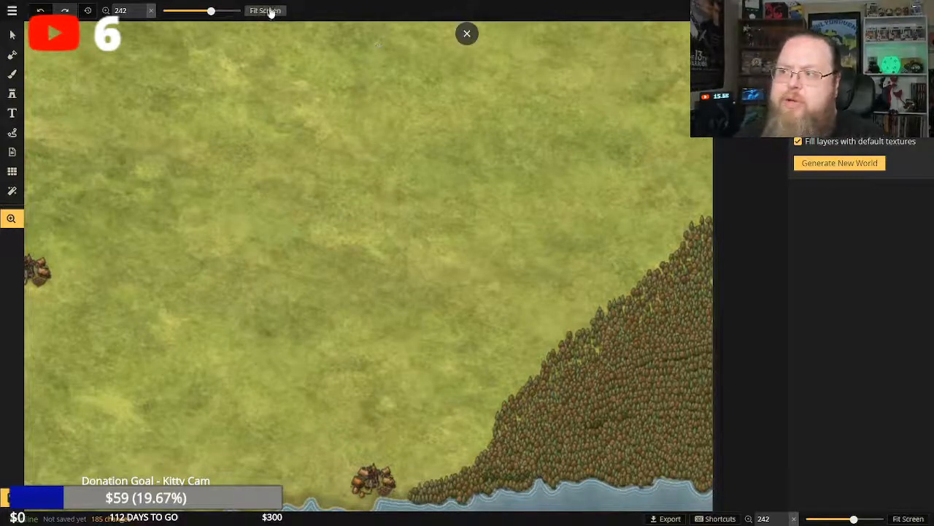
{"action": "left_click", "coordinate": [266, 11]}
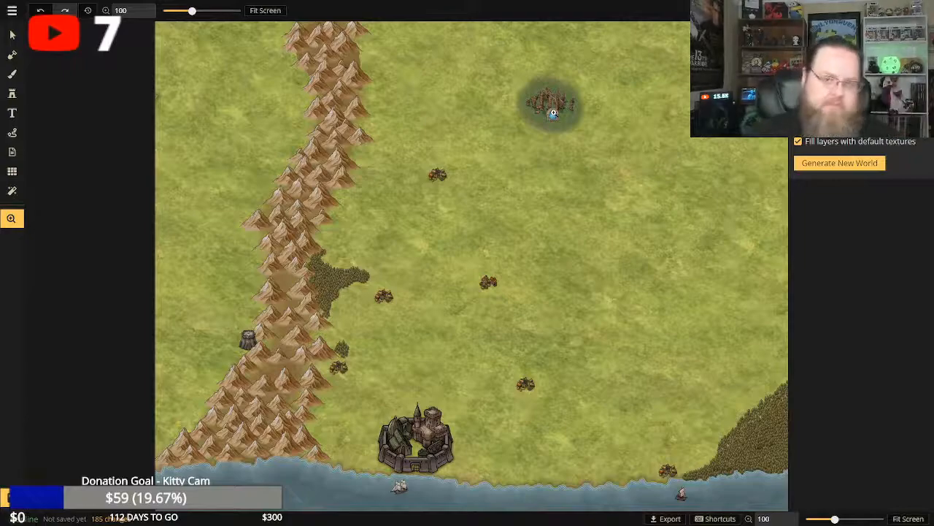
{"action": "left_click", "coordinate": [482, 245]}
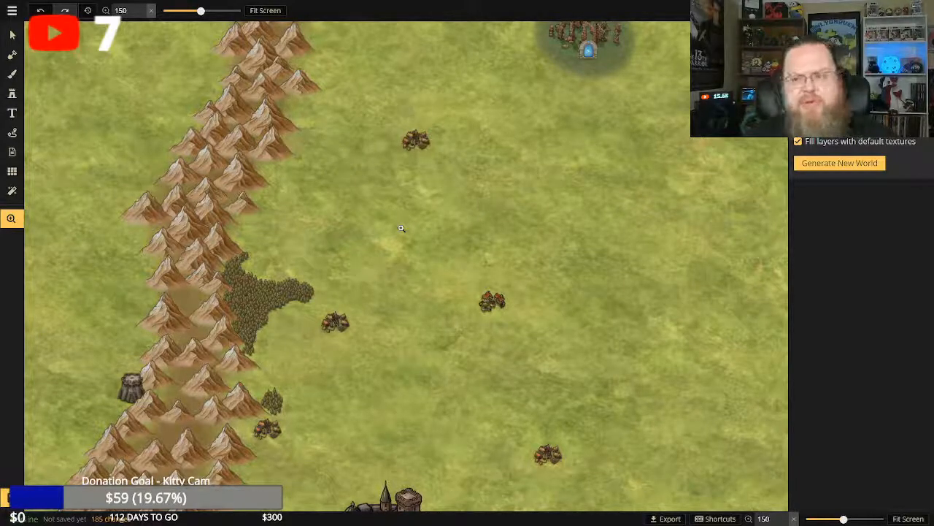
{"action": "scroll", "coordinate": [518, 232], "scroll_direction": "down", "scroll_amount": 4}
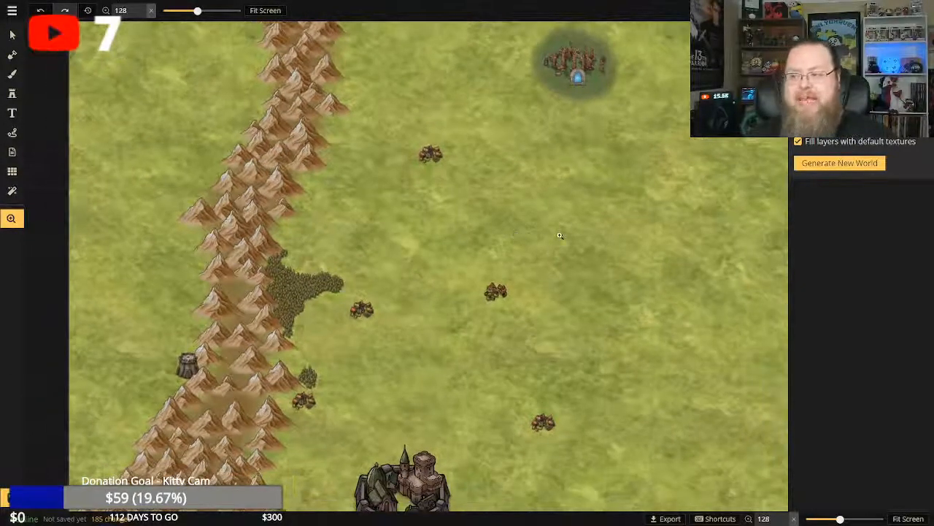
{"action": "scroll", "coordinate": [568, 229], "scroll_direction": "down", "scroll_amount": 2}
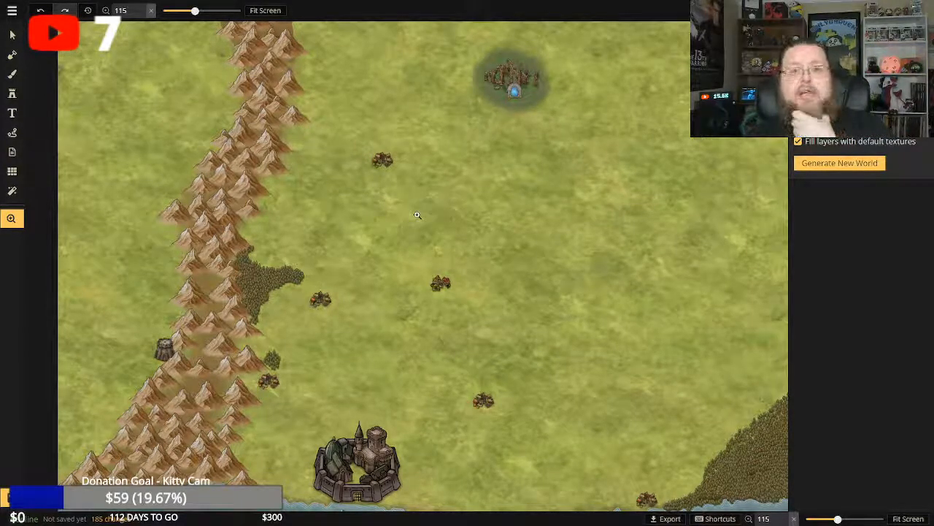
{"action": "scroll", "coordinate": [437, 211], "scroll_direction": "down", "scroll_amount": 1}
{"action": "scroll", "coordinate": [437, 211], "scroll_direction": "up", "scroll_amount": 1}
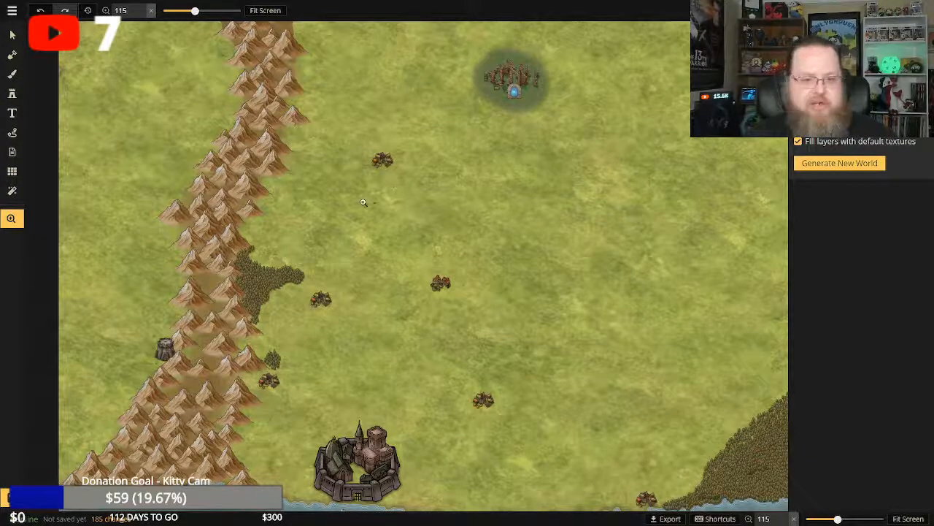
Choose a blue water texture from the Fantasy World texture catalog for the Brush tool.
{"action": "left_click", "coordinate": [13, 74]}
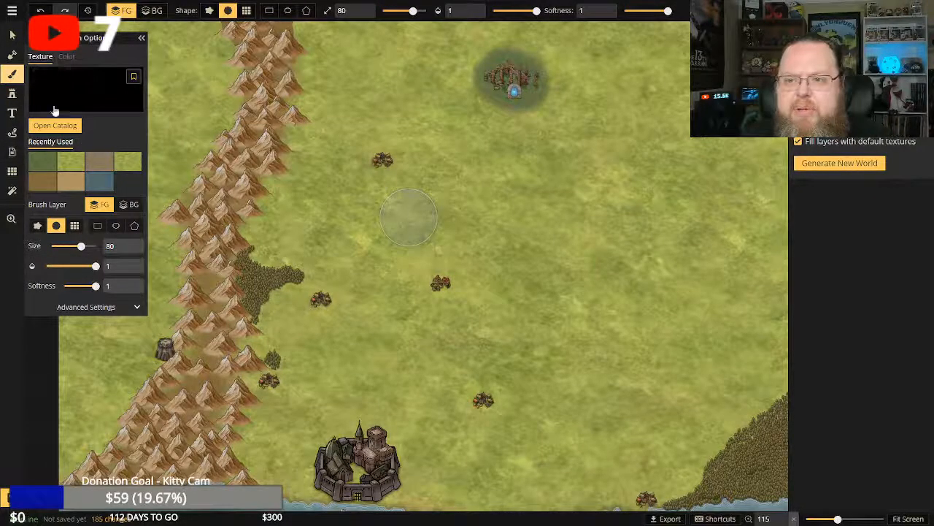
{"action": "left_click", "coordinate": [55, 128]}
{"action": "scroll", "coordinate": [749, 277], "scroll_direction": "down", "scroll_amount": 2}
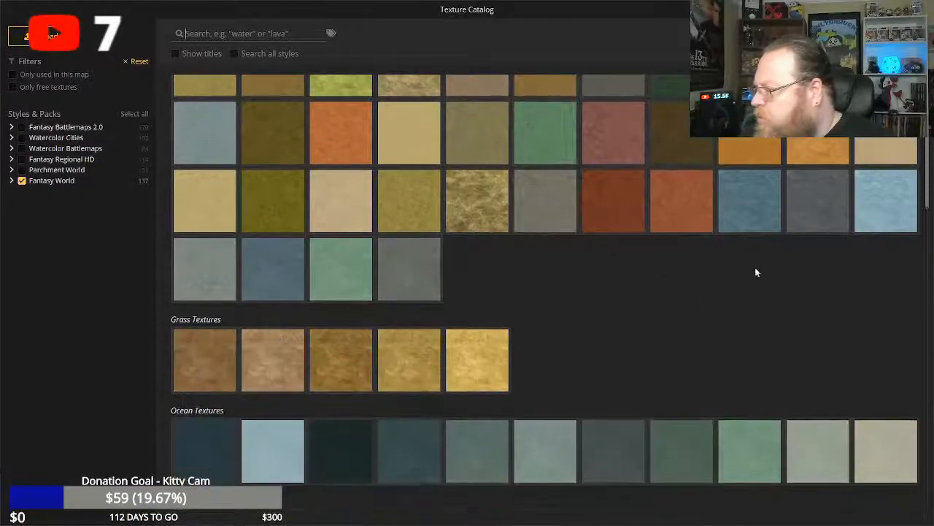
{"action": "left_click", "coordinate": [752, 204]}
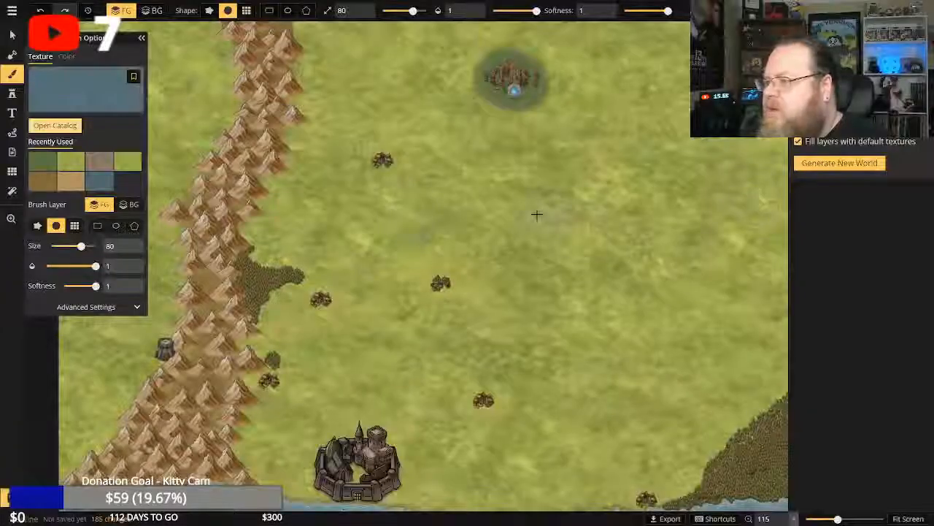
Try painting a lake on the plains south of the portal ruins with the soft round brush at size 80.
{"action": "scroll", "coordinate": [532, 213], "scroll_direction": "down", "scroll_amount": 2}
{"action": "mouse_move", "coordinate": [538, 217]}
{"action": "left_mouse_down"}
{"action": "mouse_move", "coordinate": [577, 232]}
{"action": "mouse_move", "coordinate": [614, 278]}
{"action": "mouse_move", "coordinate": [570, 265]}
{"action": "left_mouse_up"}
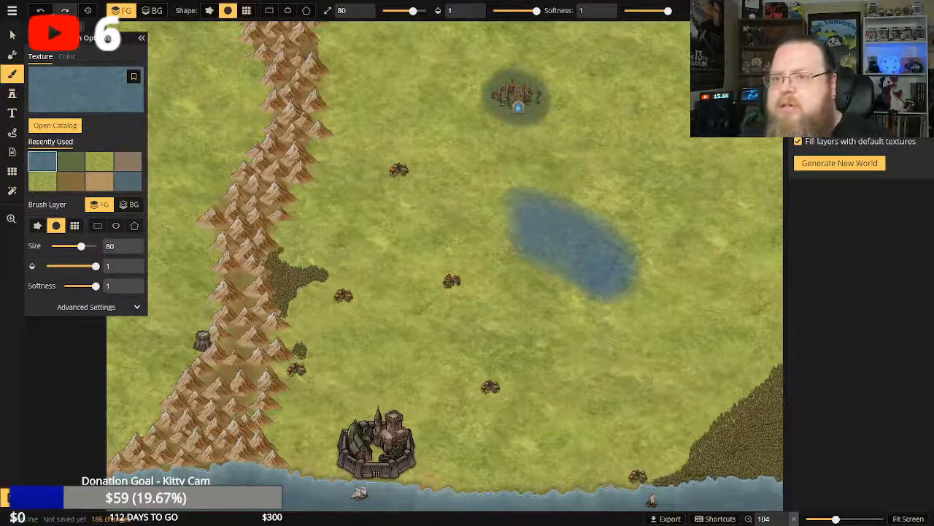
{"action": "key", "text": "ctrl+z"}
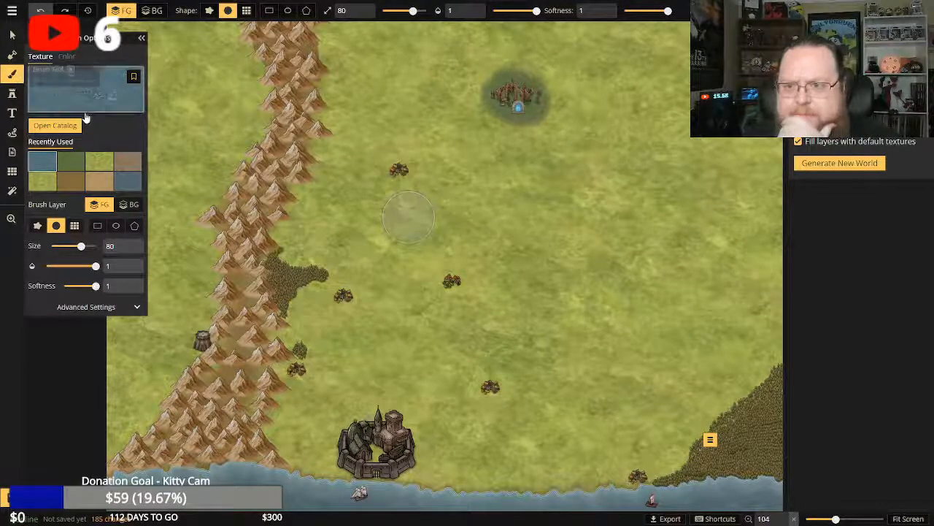
Change the brush to the rough-edged shape and try a size 80 lake on the plains northeast of the central village.
{"action": "left_click", "coordinate": [66, 56]}
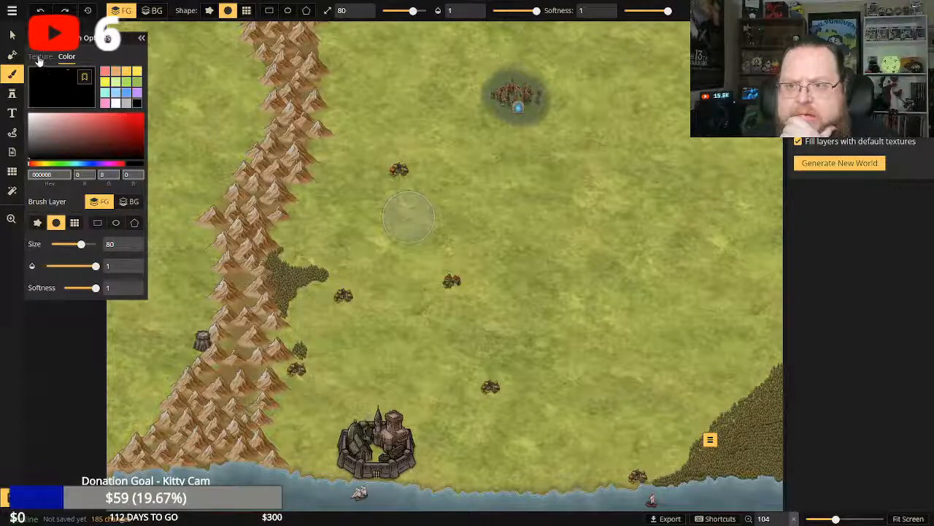
{"action": "left_click", "coordinate": [40, 56]}
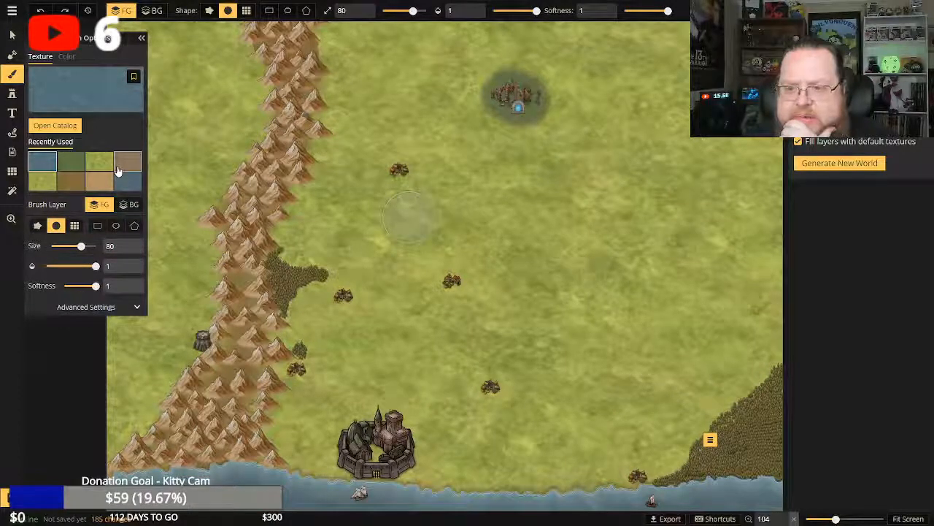
{"action": "left_click", "coordinate": [38, 225]}
{"action": "mouse_move", "coordinate": [507, 217]}
{"action": "left_mouse_down"}
{"action": "mouse_move", "coordinate": [559, 242]}
{"action": "mouse_move", "coordinate": [583, 271]}
{"action": "left_mouse_up"}
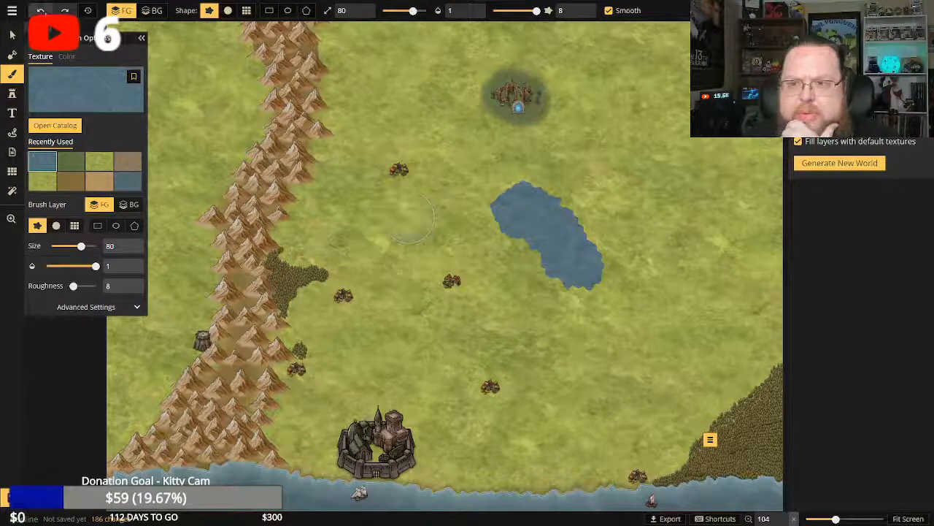
{"action": "key", "text": "ctrl+z"}
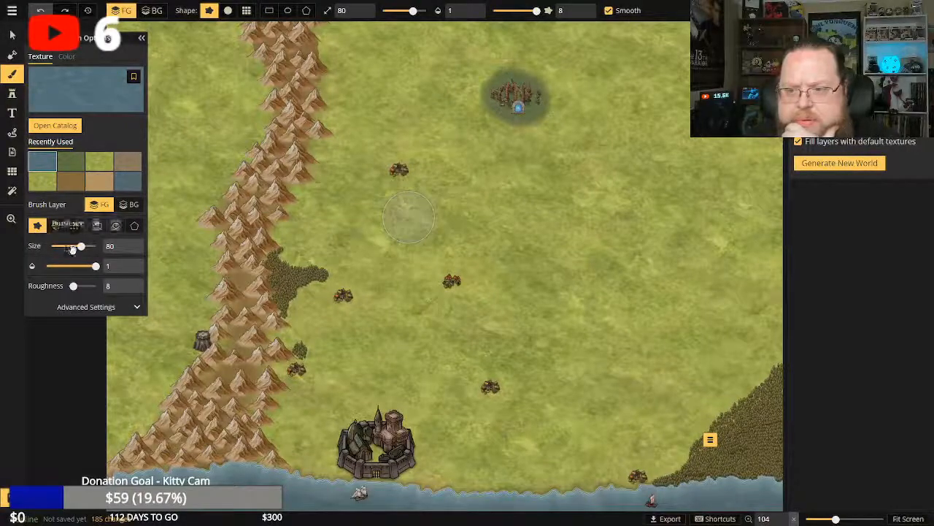
Reduce the brush size to 8 and test it with a small water dab northeast of the central village.
{"action": "left_click_drag", "start_coordinate": [80, 246], "coordinate": [57, 246]}
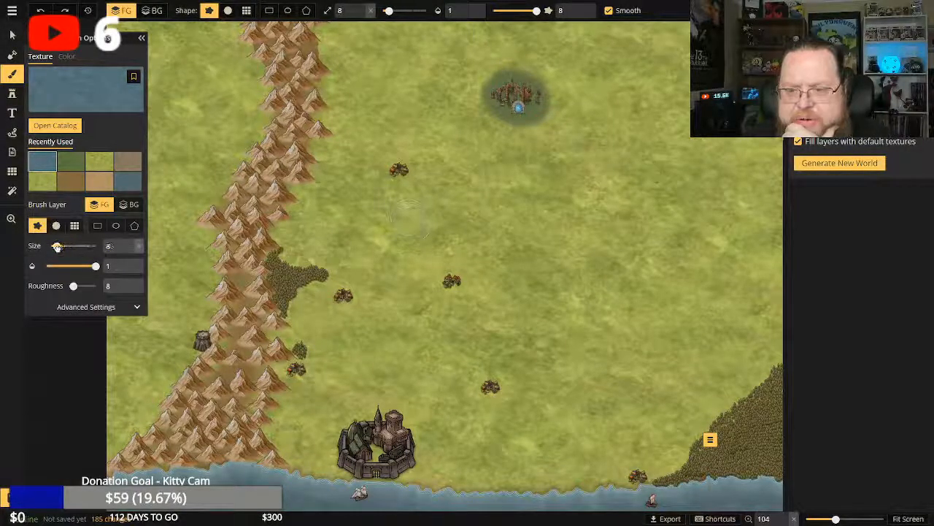
{"action": "left_click", "coordinate": [516, 241]}
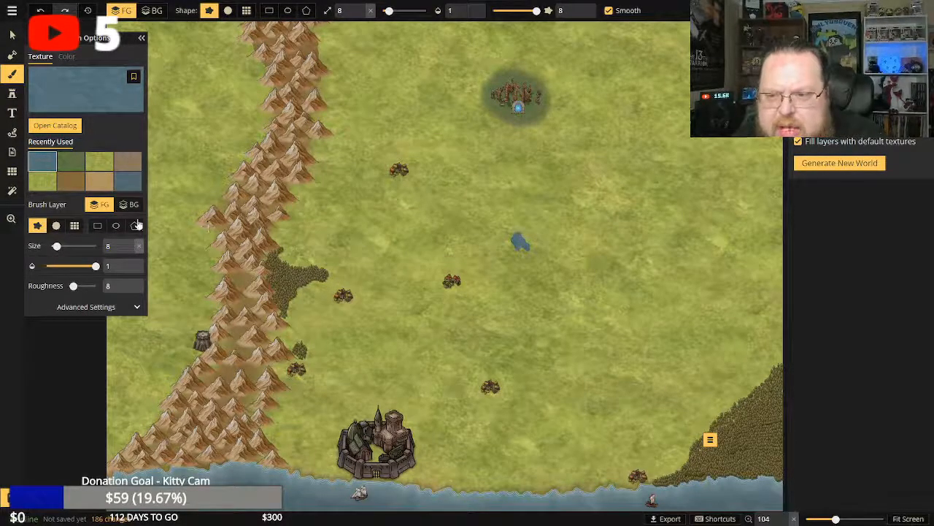
{"action": "key", "text": "ctrl+z"}
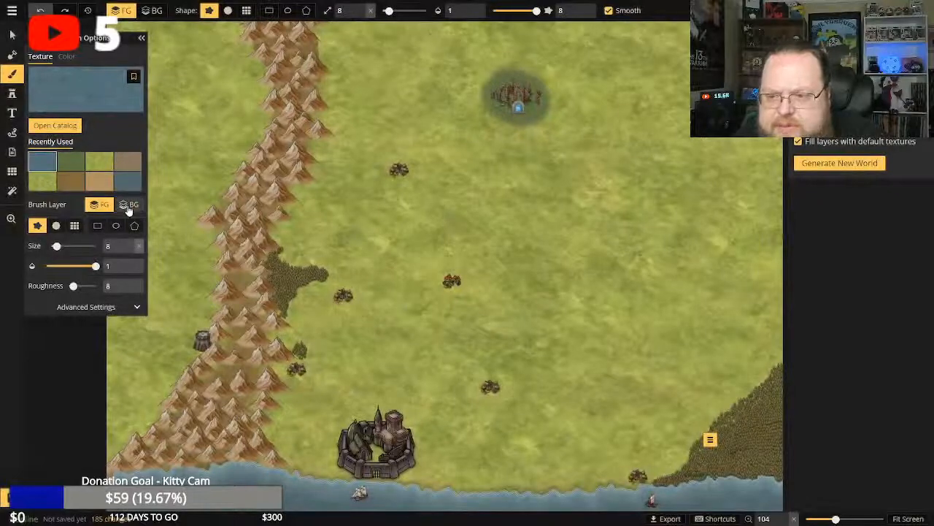
Try painting water on the background layer, undo it, and return the brush to the foreground layer.
{"action": "left_click", "coordinate": [129, 205]}
{"action": "left_click", "coordinate": [530, 230]}
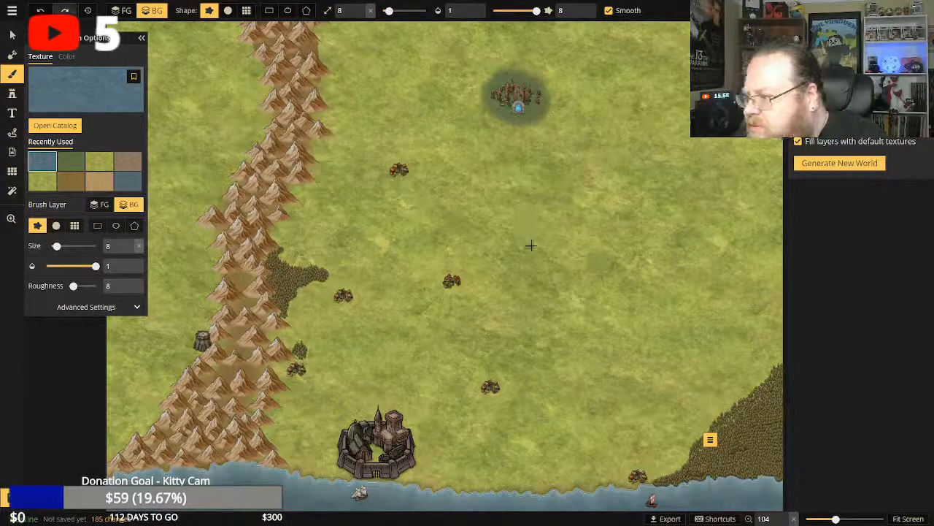
{"action": "key", "text": "ctrl+z"}
{"action": "key", "text": "ctrl+z"}
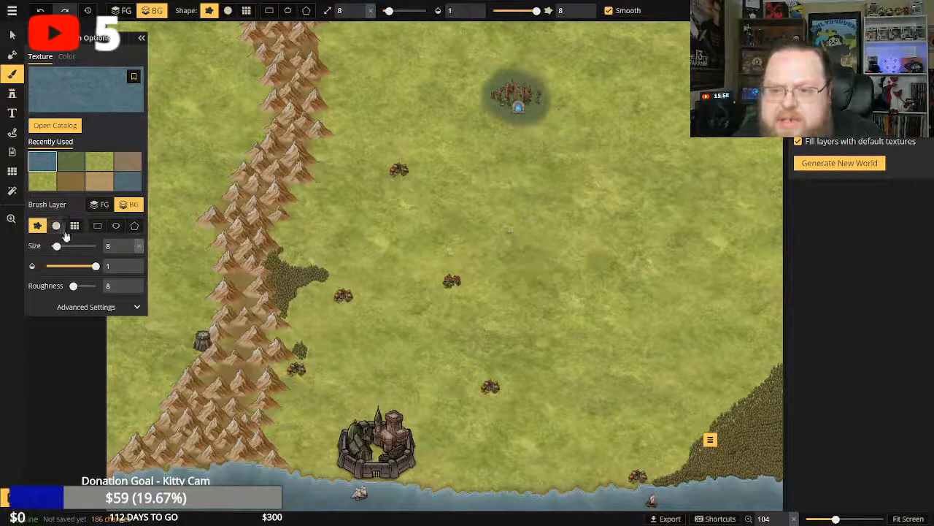
{"action": "left_click", "coordinate": [102, 206]}
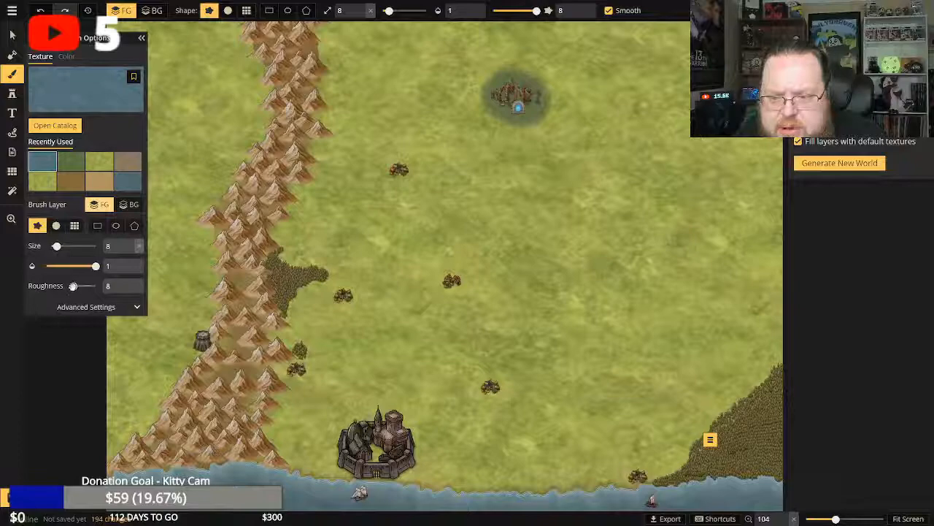
Try painting a small lake north of the central village with the brush roughness set to 32.
{"action": "left_click_drag", "start_coordinate": [74, 285], "coordinate": [96, 286]}
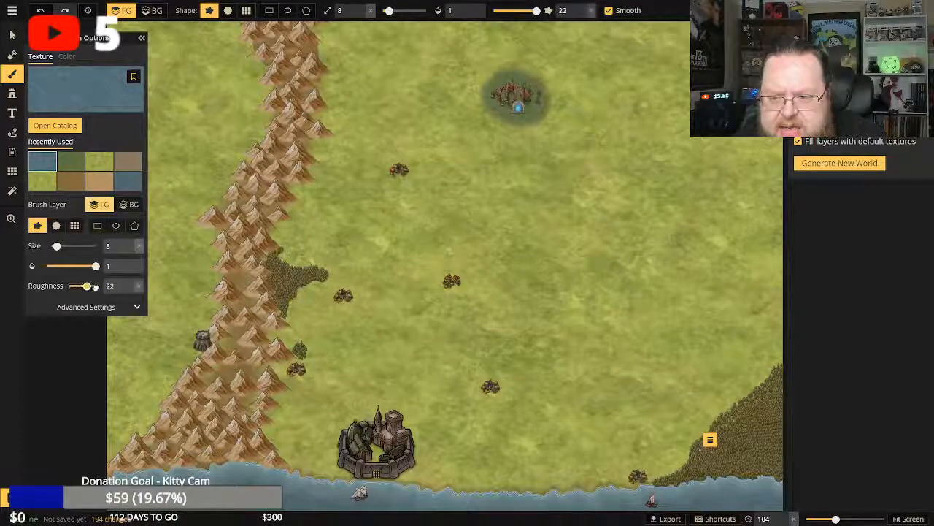
{"action": "left_click", "coordinate": [454, 187]}
{"action": "left_click_drag", "start_coordinate": [479, 220], "coordinate": [479, 222]}
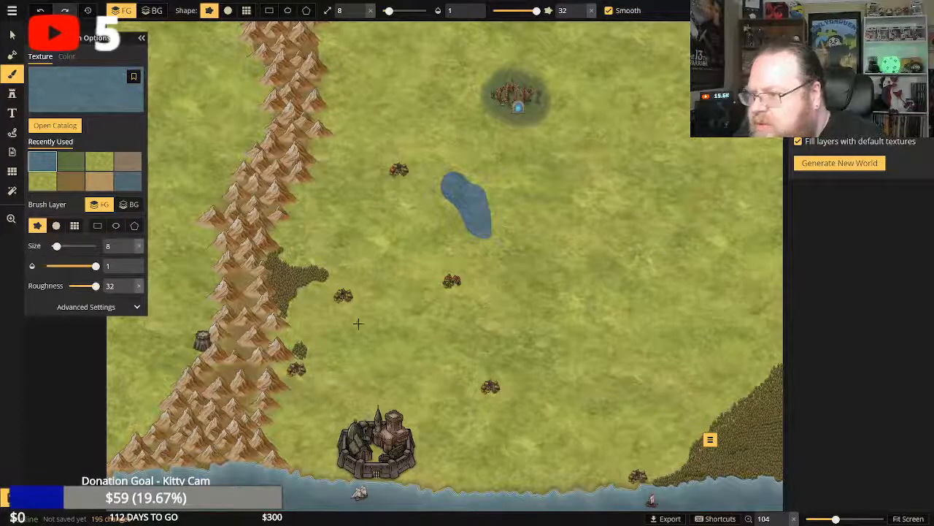
{"action": "left_click", "coordinate": [41, 11]}
Return the brush roughness to 8 and try a short water stroke south of the portal ruins.
{"action": "left_click_drag", "start_coordinate": [95, 285], "coordinate": [73, 286]}
{"action": "left_click_drag", "start_coordinate": [517, 180], "coordinate": [539, 203]}
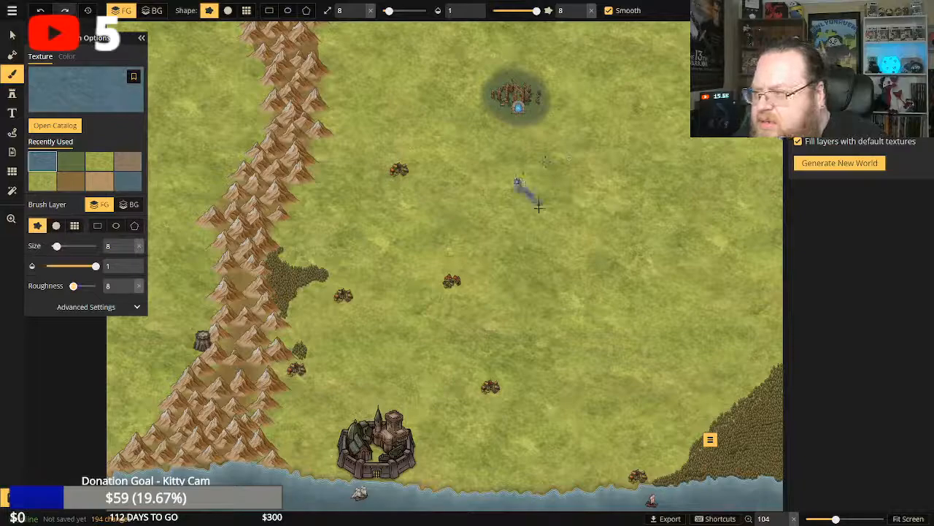
{"action": "left_click", "coordinate": [40, 11]}
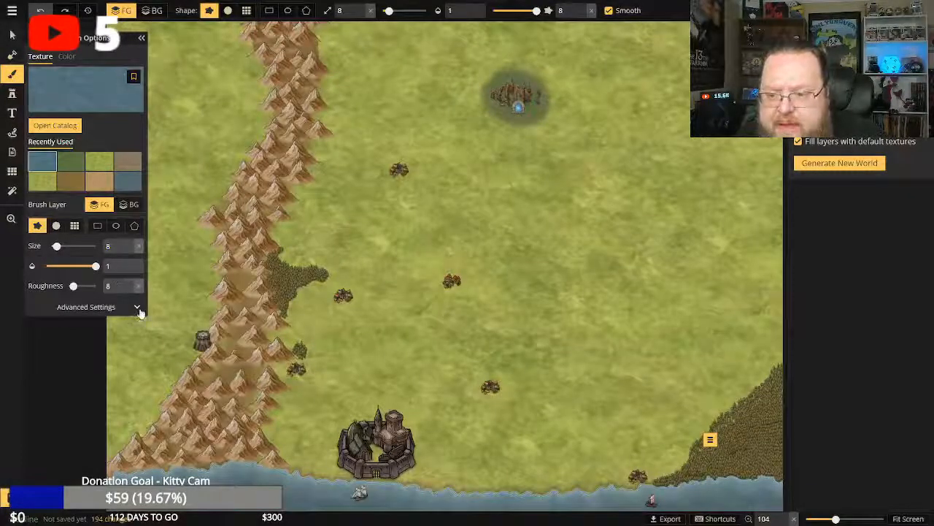
Show the brush's advanced settings, lower the roughness to 3, and test it with a short water stroke on the plains.
{"action": "left_click", "coordinate": [138, 310]}
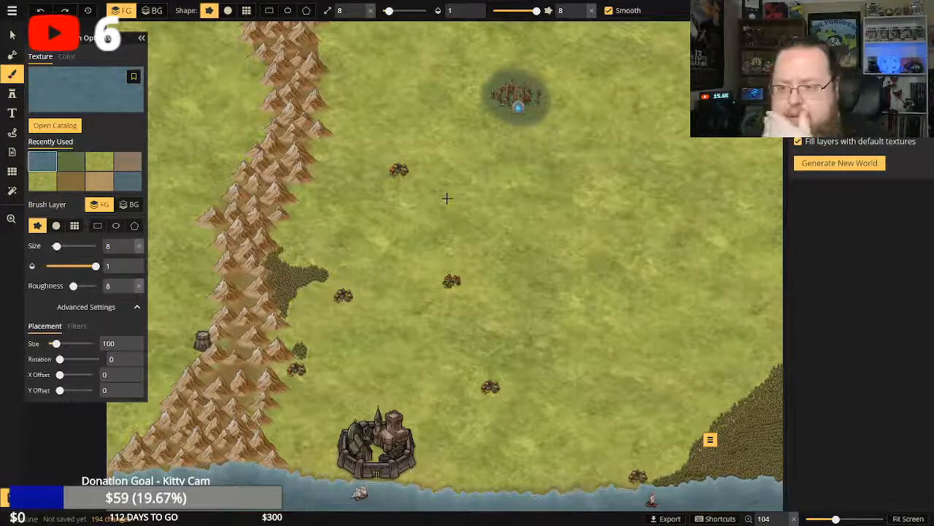
{"action": "left_click_drag", "start_coordinate": [73, 285], "coordinate": [68, 285]}
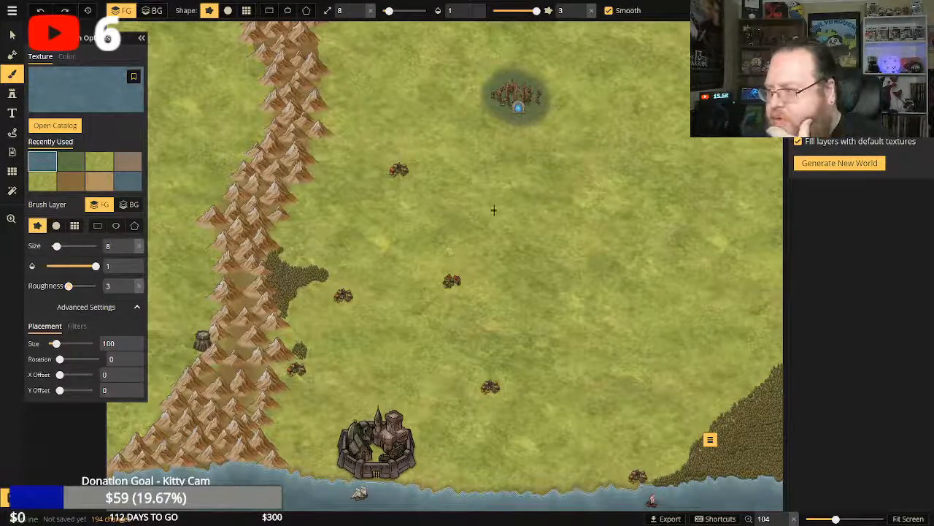
{"action": "left_click_drag", "start_coordinate": [493, 211], "coordinate": [514, 225]}
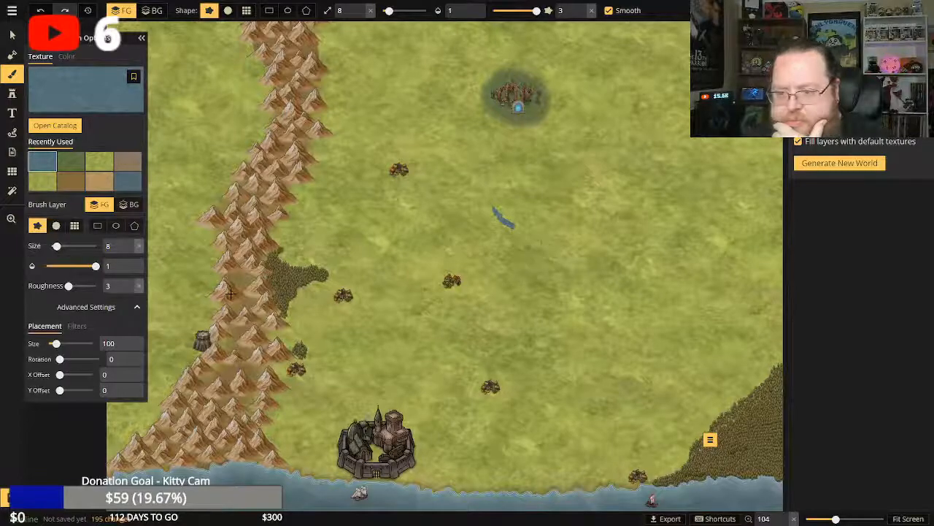
{"action": "left_click", "coordinate": [40, 10]}
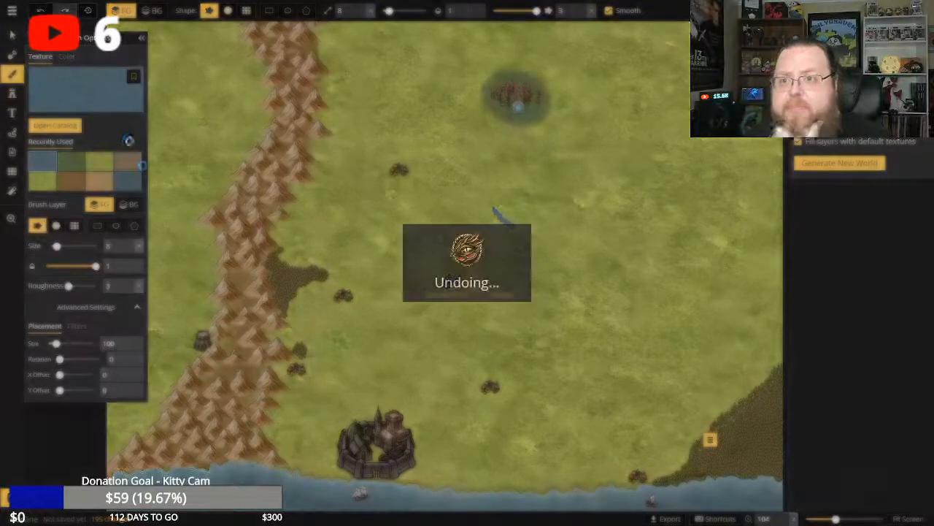
Paint a small pond against the northeast side of the central village and set the water texture size to 67.82.
{"action": "left_click", "coordinate": [11, 218]}
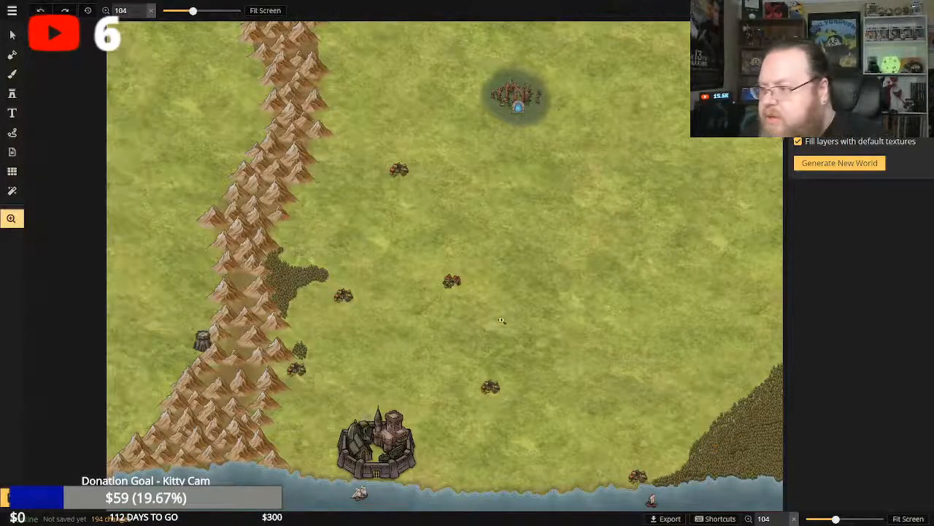
{"action": "left_click", "coordinate": [482, 305]}
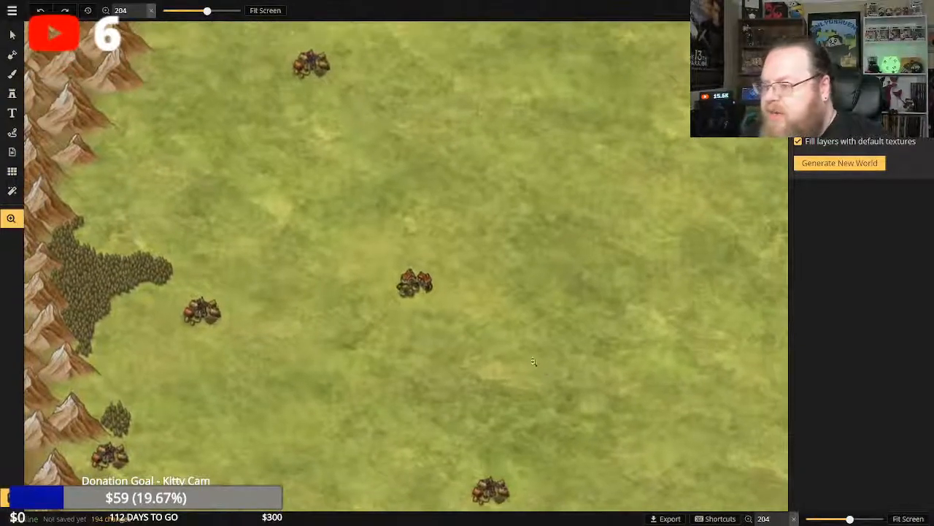
{"action": "left_click_drag", "start_coordinate": [523, 280], "coordinate": [486, 272]}
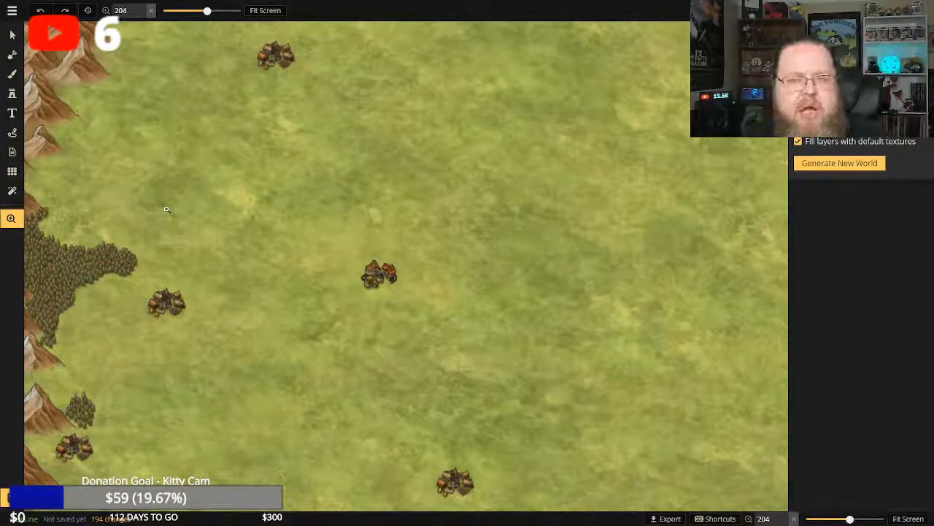
{"action": "left_click", "coordinate": [12, 73]}
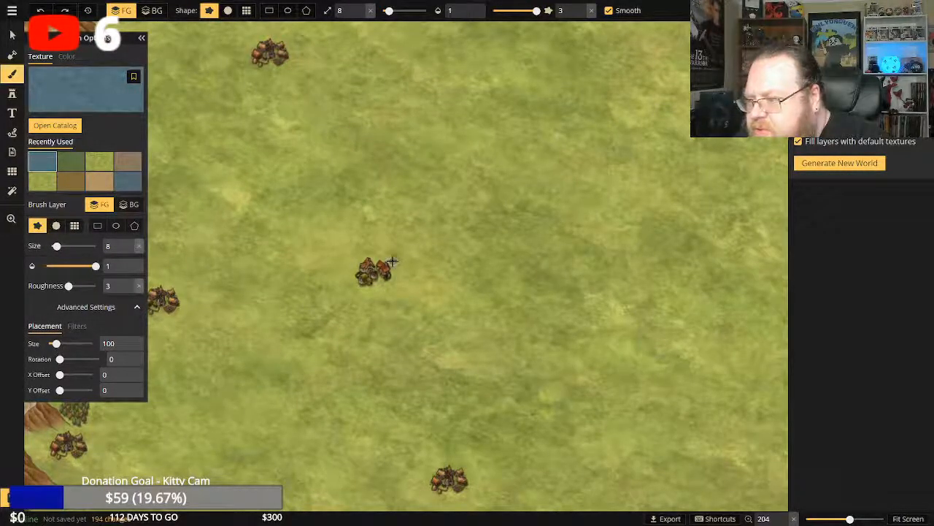
{"action": "mouse_move", "coordinate": [387, 257]}
{"action": "left_mouse_down"}
{"action": "mouse_move", "coordinate": [380, 247]}
{"action": "mouse_move", "coordinate": [398, 255]}
{"action": "left_mouse_up"}
{"action": "mouse_move", "coordinate": [397, 264]}
{"action": "left_mouse_down"}
{"action": "mouse_move", "coordinate": [385, 245]}
{"action": "mouse_move", "coordinate": [420, 255]}
{"action": "mouse_move", "coordinate": [402, 269]}
{"action": "mouse_move", "coordinate": [405, 281]}
{"action": "left_mouse_up"}
{"action": "left_click_drag", "start_coordinate": [55, 343], "coordinate": [53, 343]}
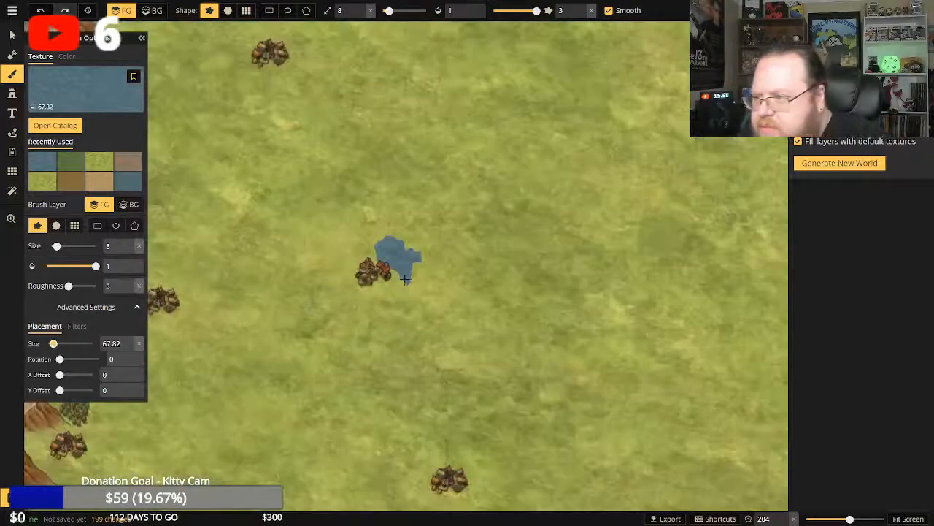
Extend the pond beside the central village with two small water dabs and check the brush's texture filter settings.
{"action": "left_click", "coordinate": [400, 281]}
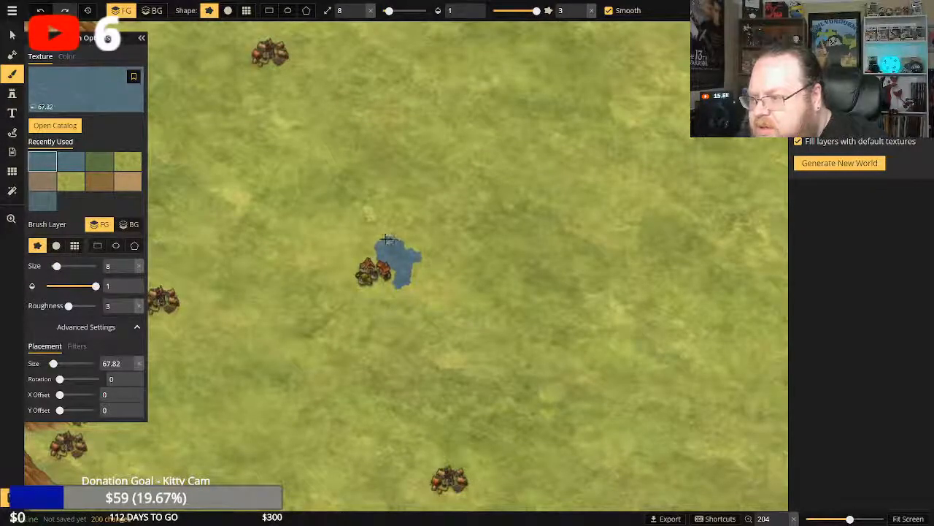
{"action": "left_click", "coordinate": [379, 240]}
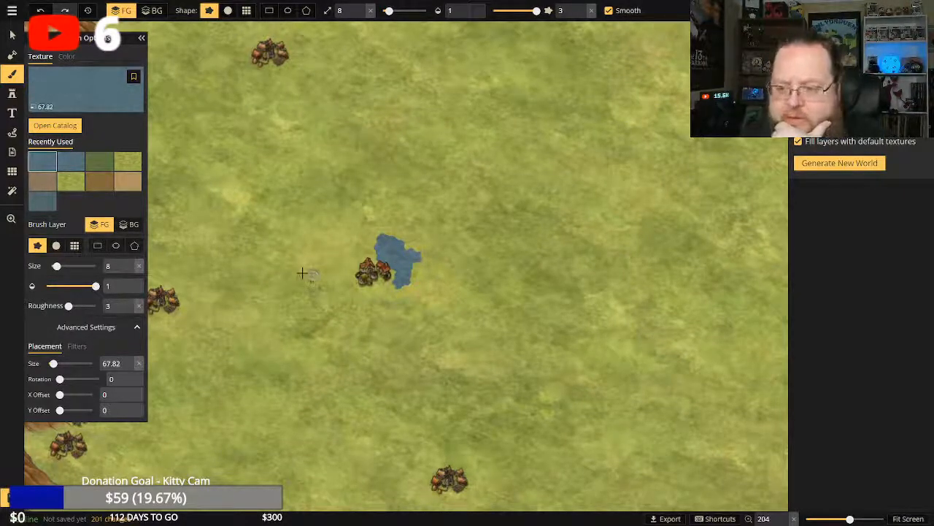
{"action": "left_click", "coordinate": [77, 346]}
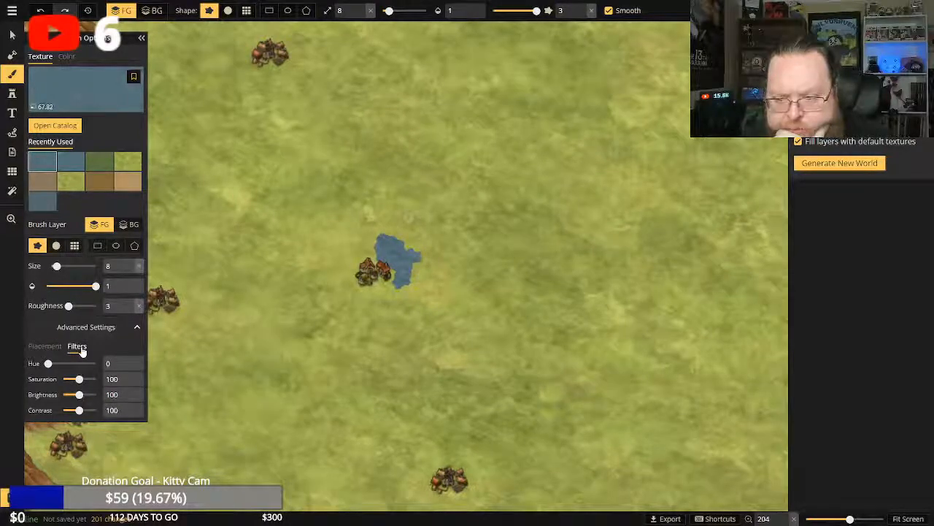
{"action": "left_click", "coordinate": [50, 347]}
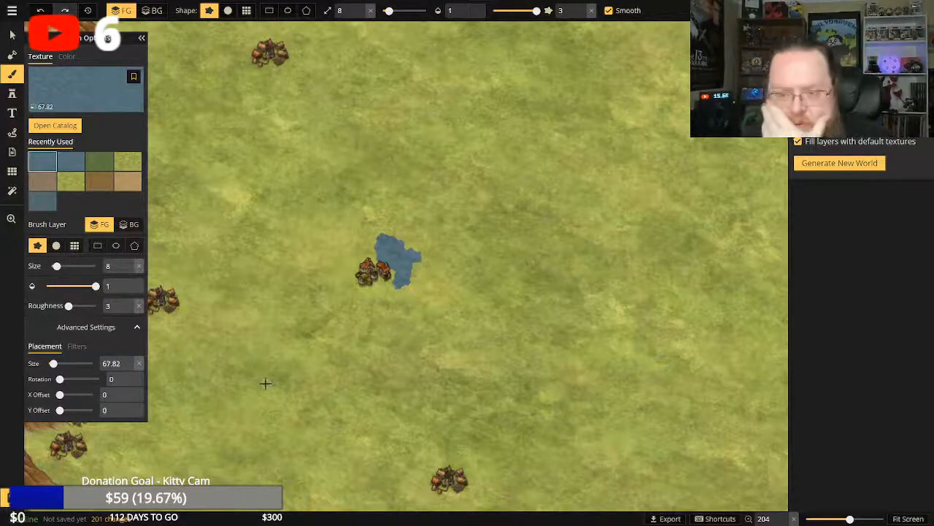
Examine the map from the southern coast and castle up to the pond beside the central village.
{"action": "scroll", "coordinate": [277, 386], "scroll_direction": "down", "scroll_amount": 3}
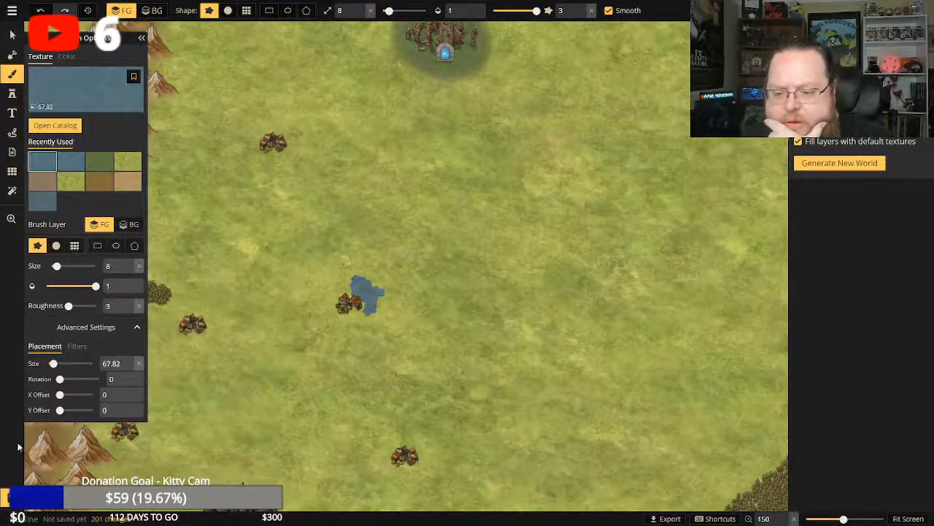
{"action": "left_click", "coordinate": [11, 219]}
{"action": "scroll", "coordinate": [285, 406], "scroll_direction": "down", "scroll_amount": 1}
{"action": "left_click_drag", "start_coordinate": [319, 459], "coordinate": [290, 243]}
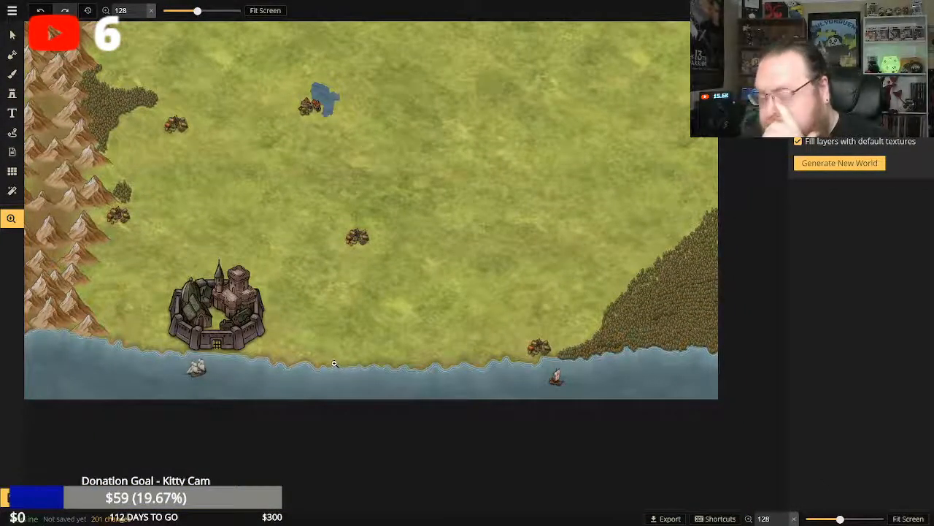
{"action": "scroll", "coordinate": [335, 363], "scroll_direction": "up", "scroll_amount": 2}
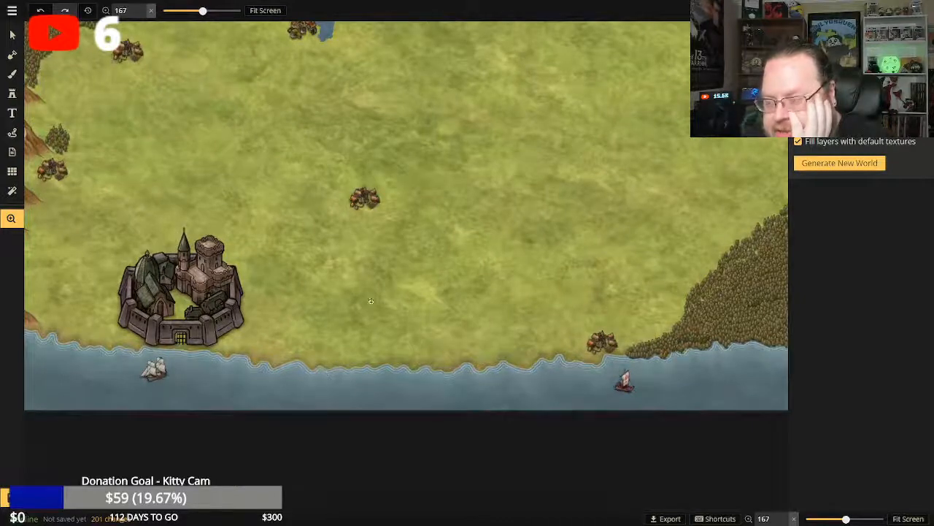
{"action": "scroll", "coordinate": [336, 333], "scroll_direction": "down", "scroll_amount": 2}
{"action": "left_click_drag", "start_coordinate": [309, 225], "coordinate": [302, 344]}
{"action": "scroll", "coordinate": [311, 300], "scroll_direction": "up", "scroll_amount": 1}
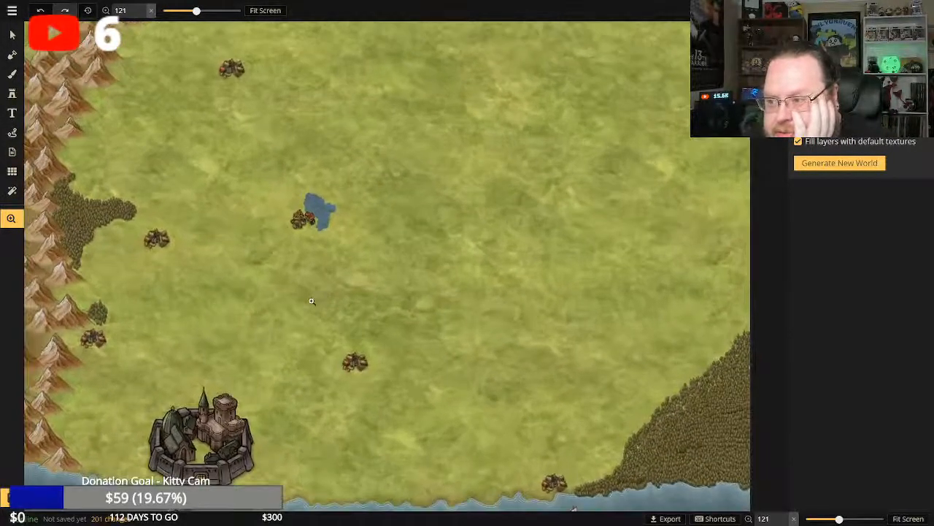
{"action": "scroll", "coordinate": [311, 301], "scroll_direction": "up", "scroll_amount": 1}
{"action": "left_click_drag", "start_coordinate": [348, 242], "coordinate": [348, 313]}
{"action": "scroll", "coordinate": [348, 313], "scroll_direction": "up", "scroll_amount": 4}
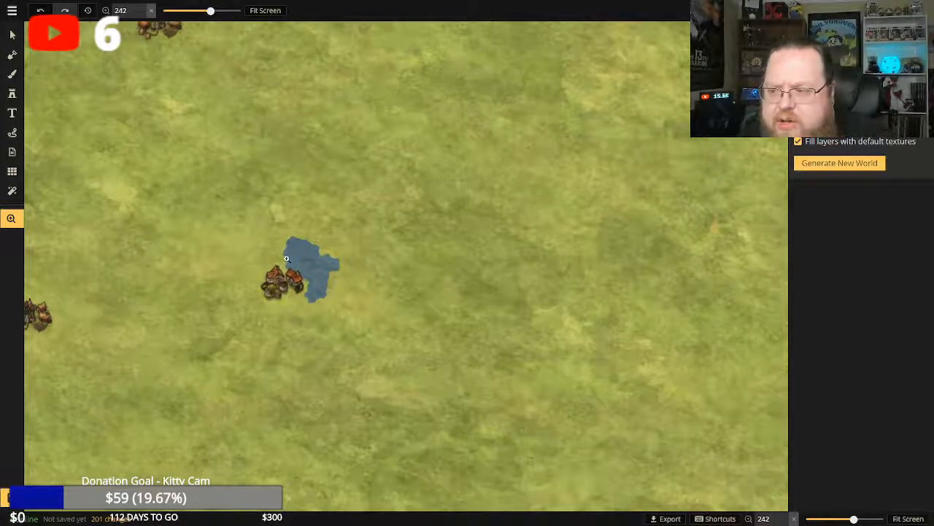
{"action": "left_click", "coordinate": [12, 192]}
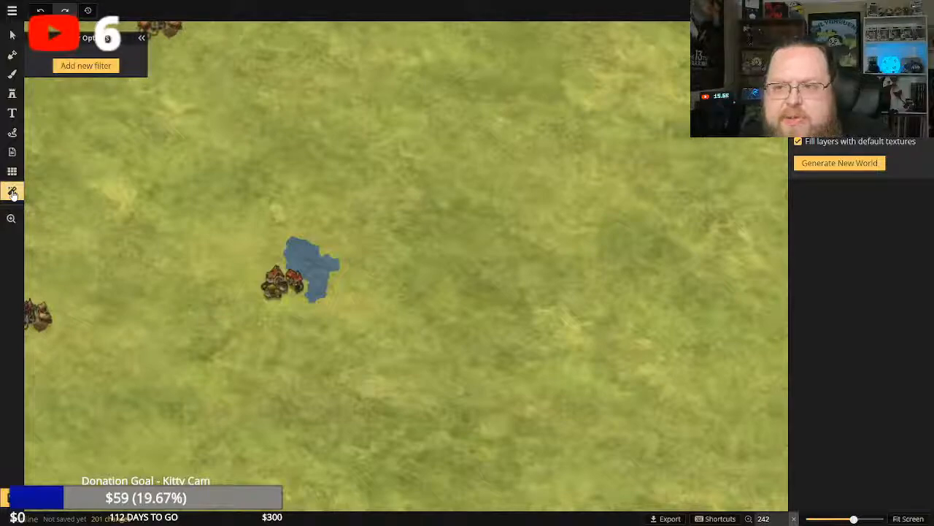
{"action": "left_click", "coordinate": [12, 171]}
{"action": "left_click", "coordinate": [12, 151]}
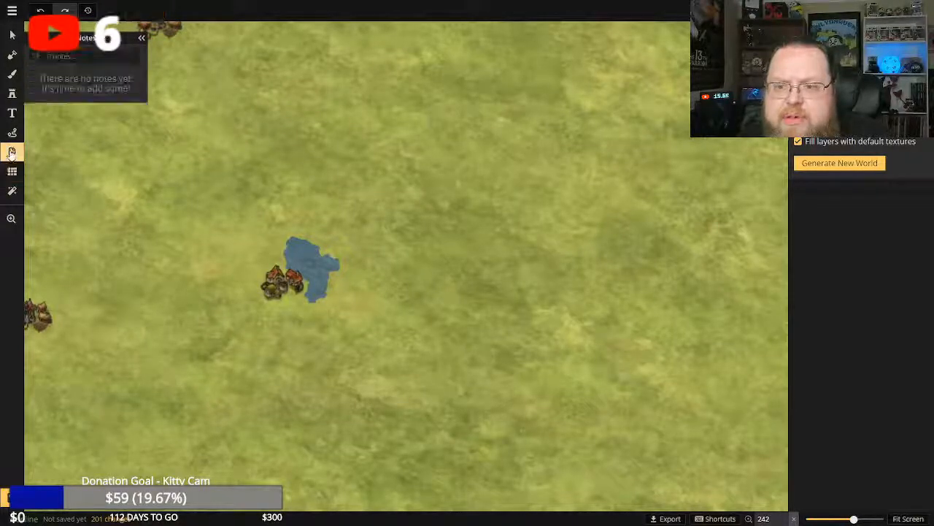
{"action": "left_click", "coordinate": [13, 134]}
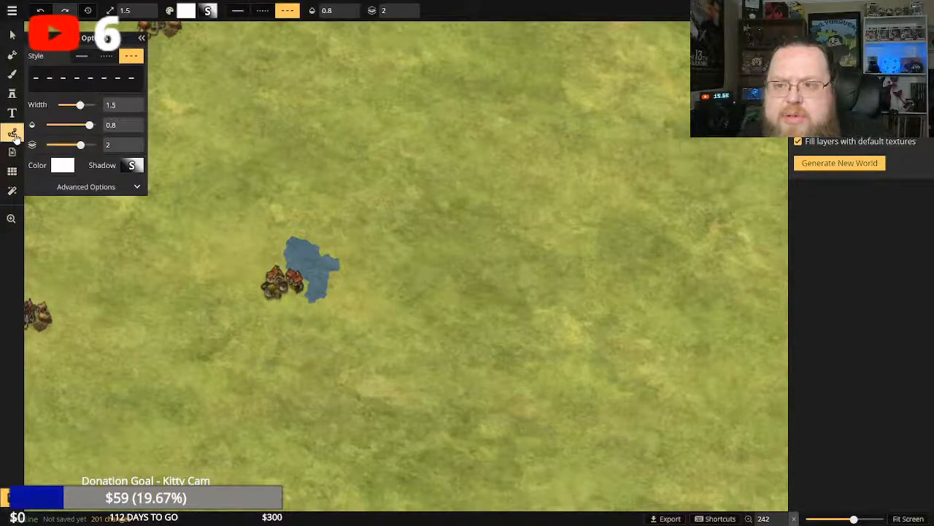
{"action": "left_click", "coordinate": [13, 114]}
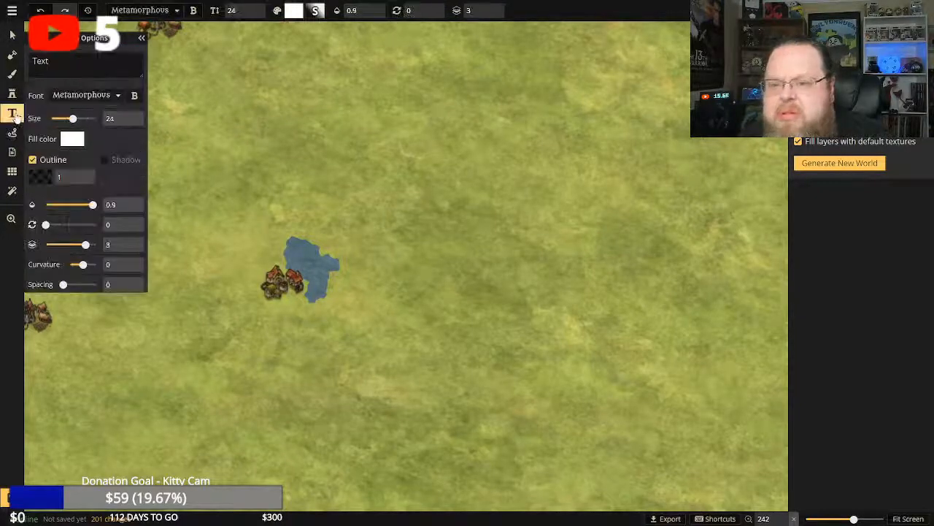
Try a deciduous tree stamp at 0.22 opacity on the pond's east edge and undo it.
{"action": "left_click", "coordinate": [12, 93]}
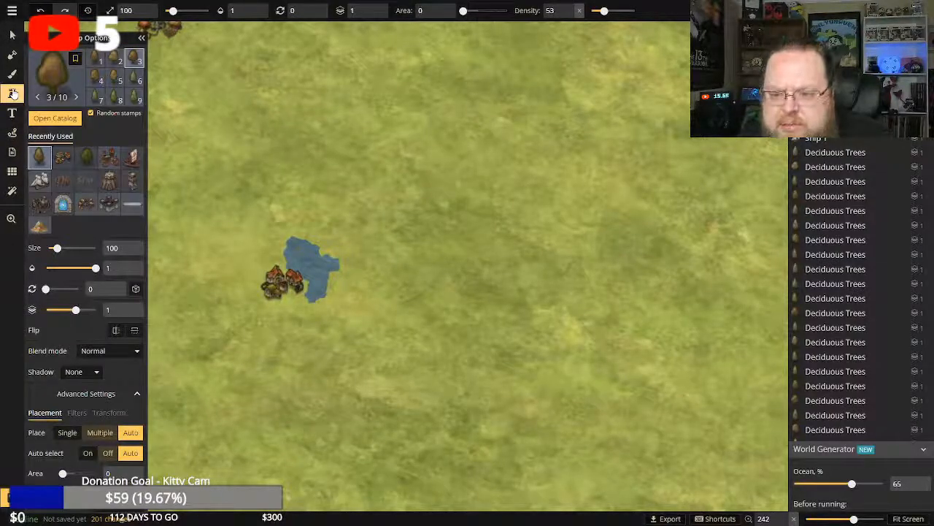
{"action": "left_click_drag", "start_coordinate": [95, 267], "coordinate": [60, 267]}
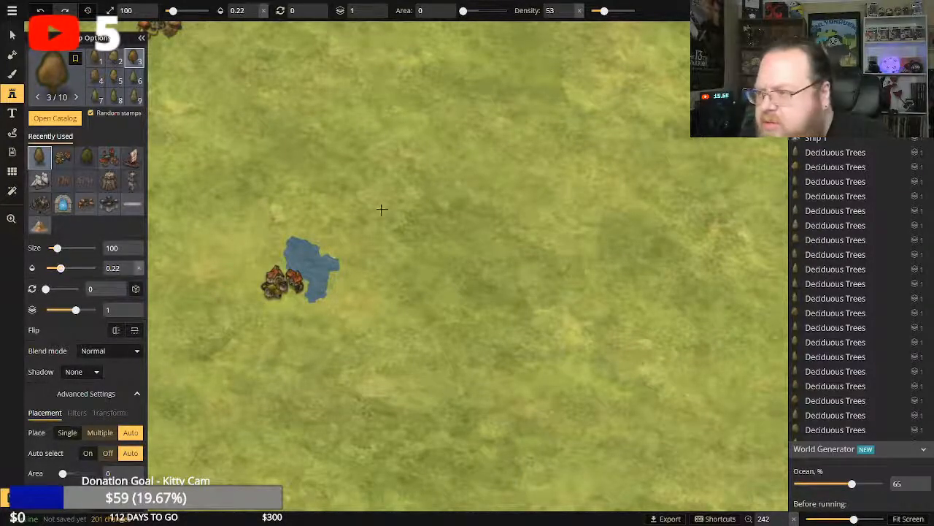
{"action": "left_click", "coordinate": [333, 281]}
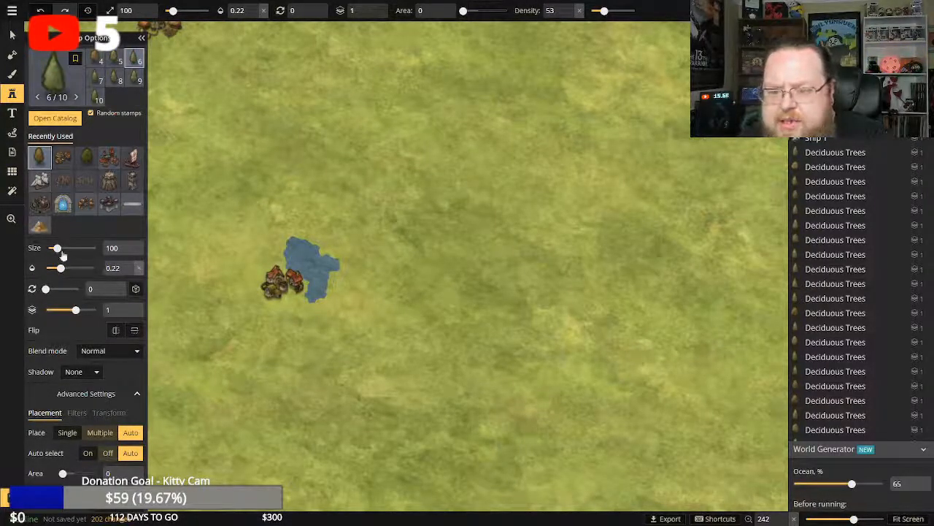
{"action": "left_click", "coordinate": [40, 11]}
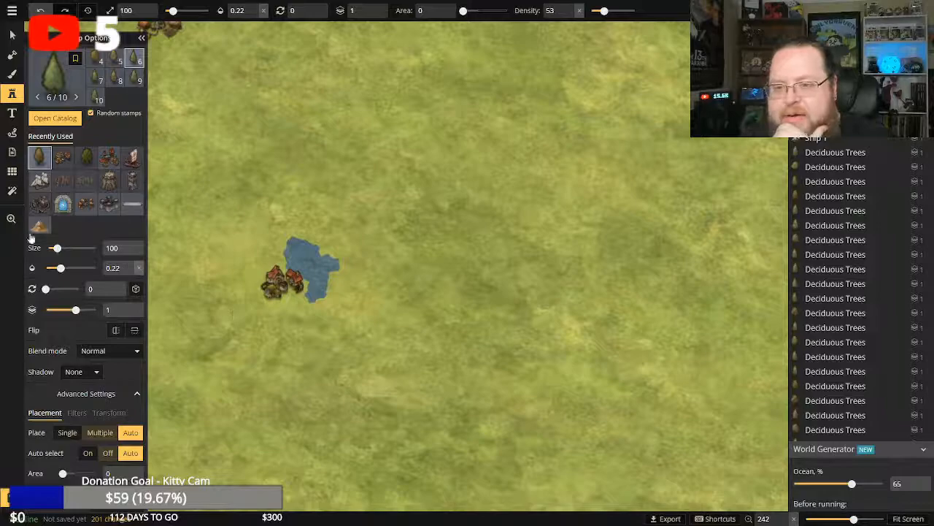
Try a diagonal water stroke east of the pond with the texture's X offset at 65.7, undo it, and reset the offset to 0.
{"action": "left_click", "coordinate": [11, 218]}
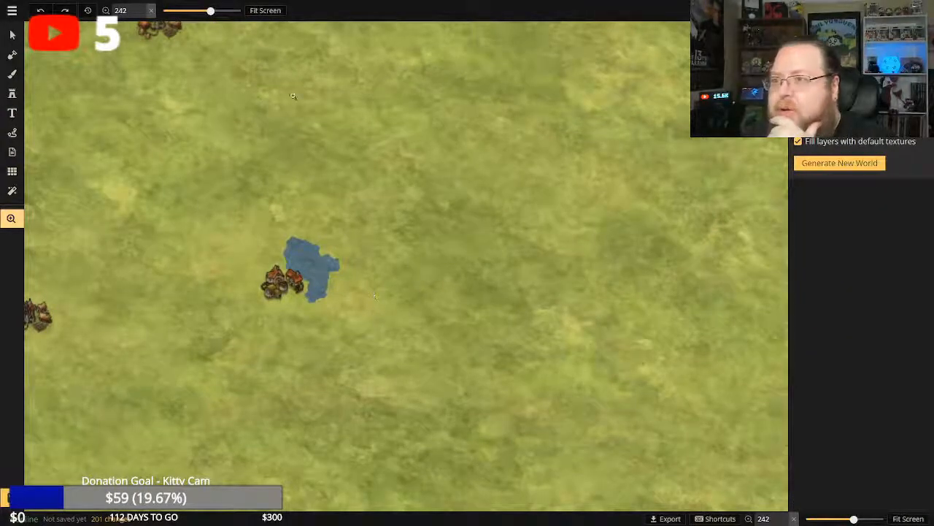
{"action": "left_click", "coordinate": [265, 10]}
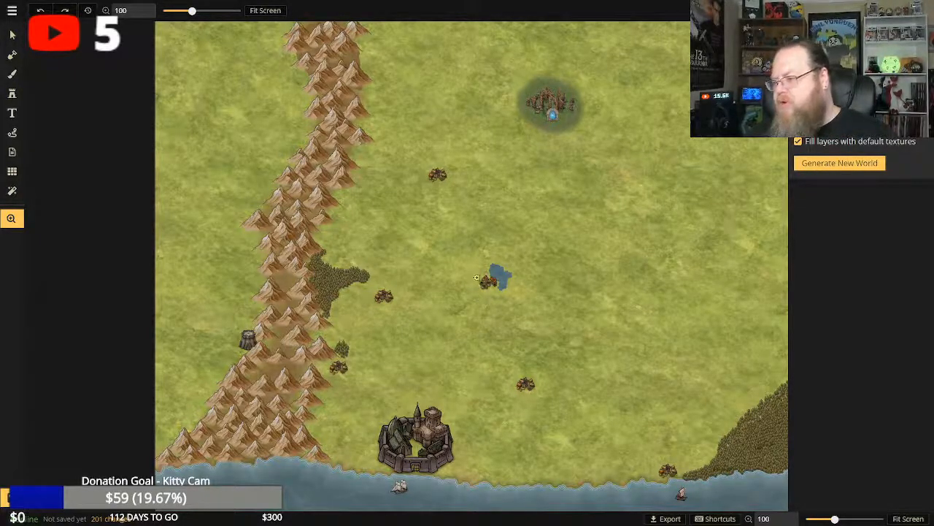
{"action": "left_click", "coordinate": [12, 75]}
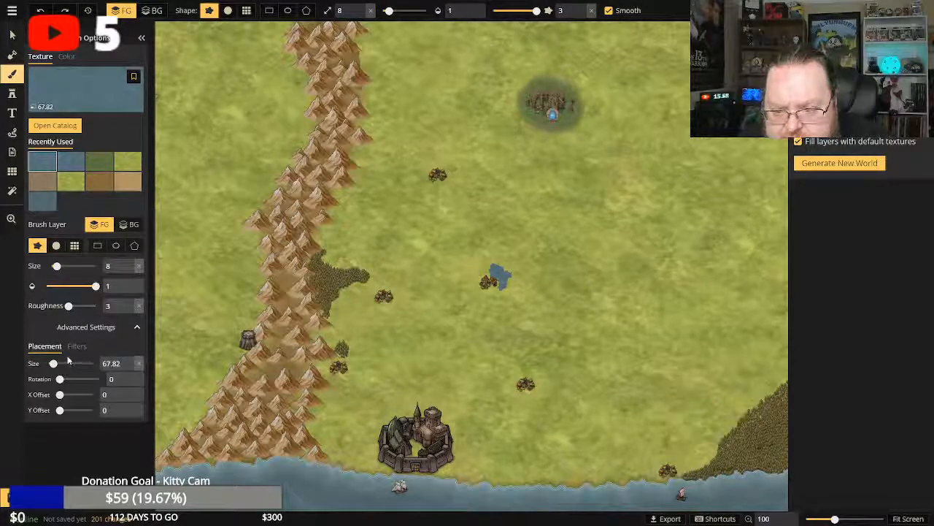
{"action": "left_click_drag", "start_coordinate": [60, 394], "coordinate": [81, 394]}
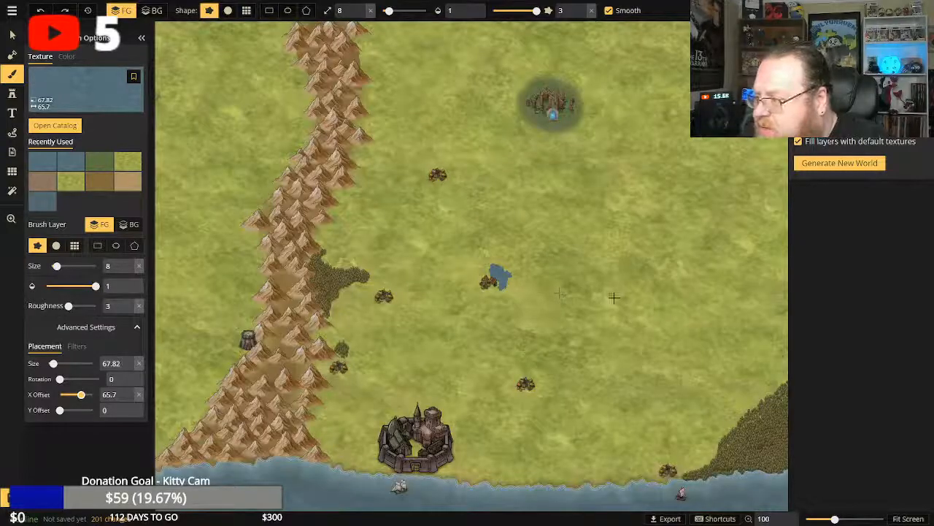
{"action": "left_click_drag", "start_coordinate": [614, 297], "coordinate": [543, 256]}
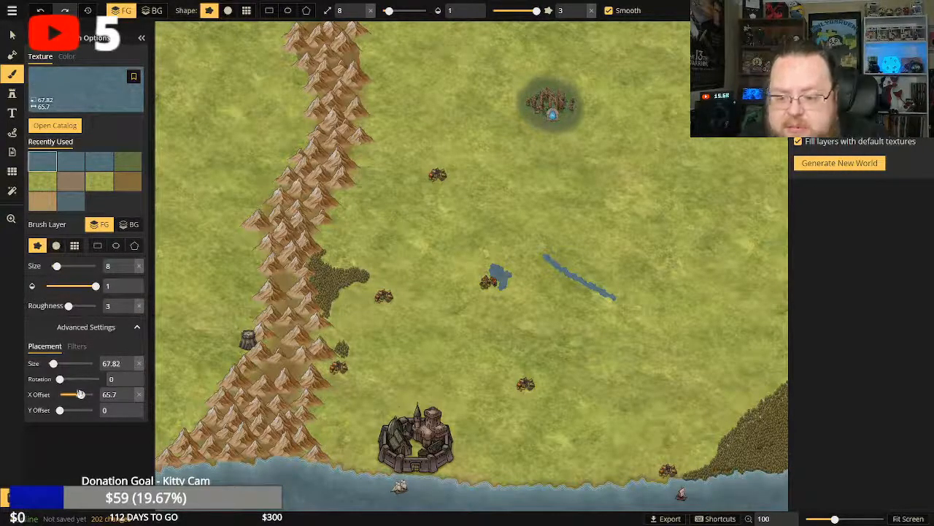
{"action": "key", "text": "ctrl+z"}
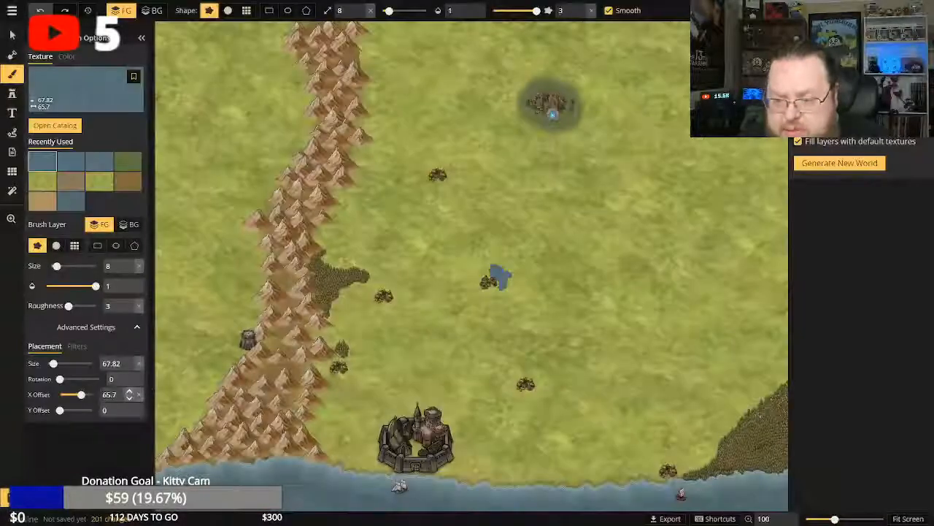
{"action": "left_click_drag", "start_coordinate": [82, 395], "coordinate": [59, 395]}
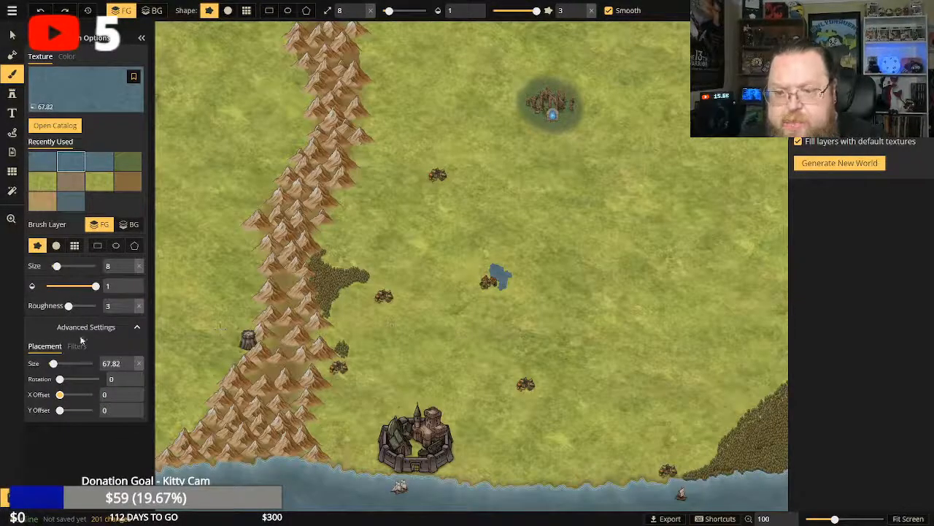
Browse the Fantasy World texture catalog, from the World and Ocean groups through Parchment, Ice & Snow and Wasteland, for a suitable brush texture.
{"action": "left_click", "coordinate": [67, 57]}
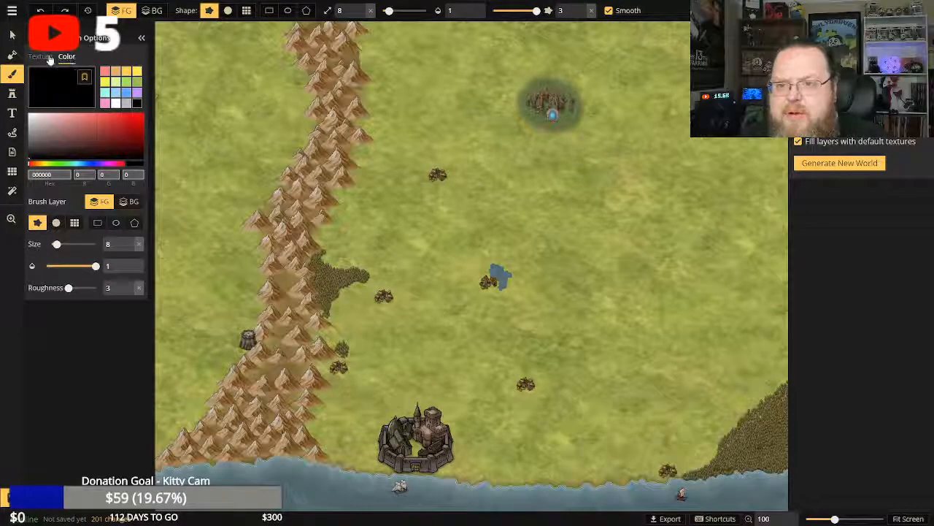
{"action": "left_click", "coordinate": [41, 57]}
{"action": "left_click", "coordinate": [53, 125]}
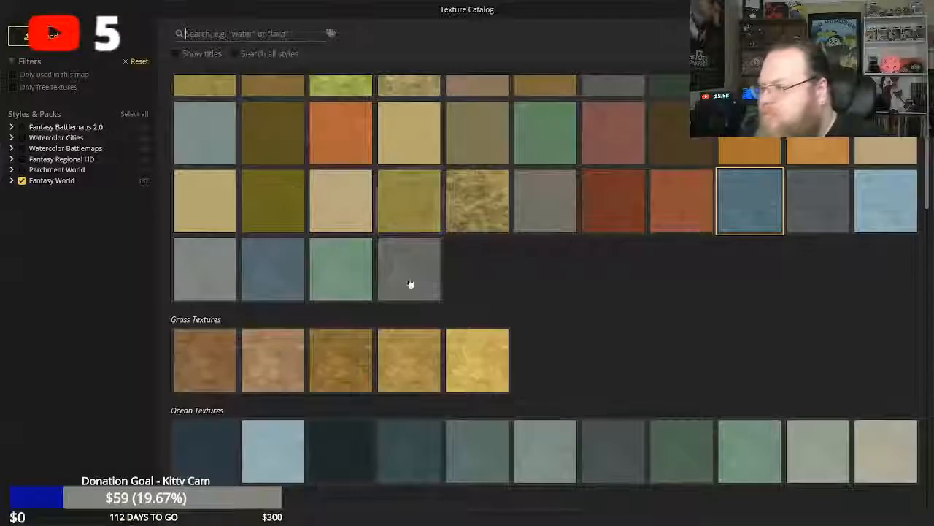
{"action": "scroll", "coordinate": [552, 333], "scroll_direction": "down", "scroll_amount": 5}
{"action": "scroll", "coordinate": [553, 341], "scroll_direction": "up", "scroll_amount": 5}
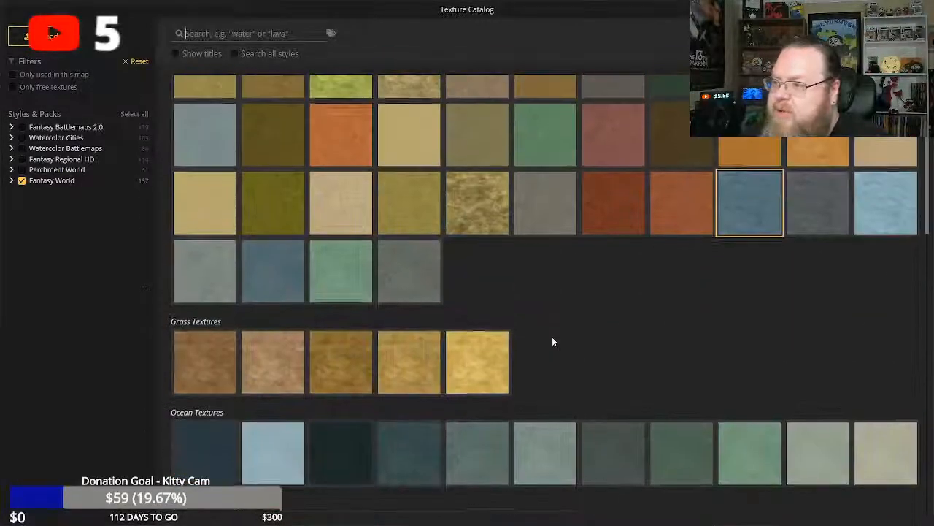
{"action": "scroll", "coordinate": [552, 342], "scroll_direction": "up", "scroll_amount": 2}
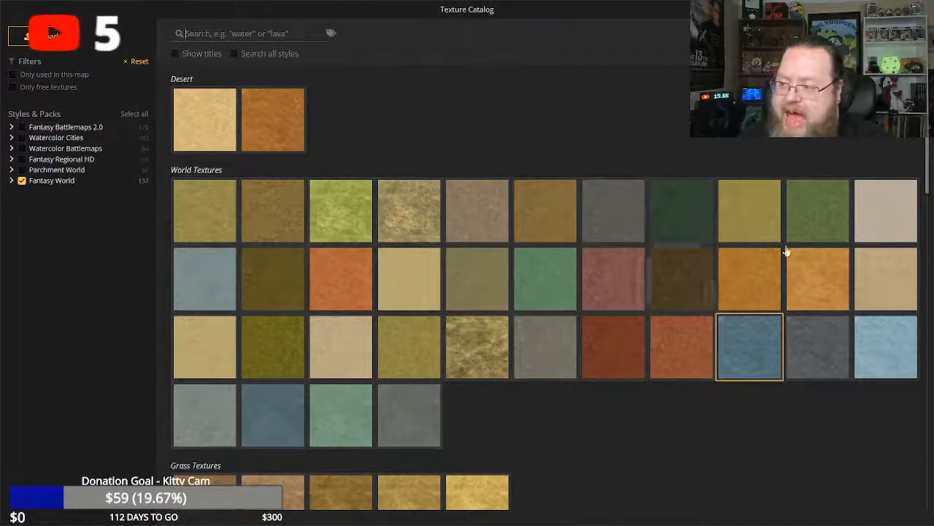
{"action": "scroll", "coordinate": [442, 308], "scroll_direction": "down", "scroll_amount": 10}
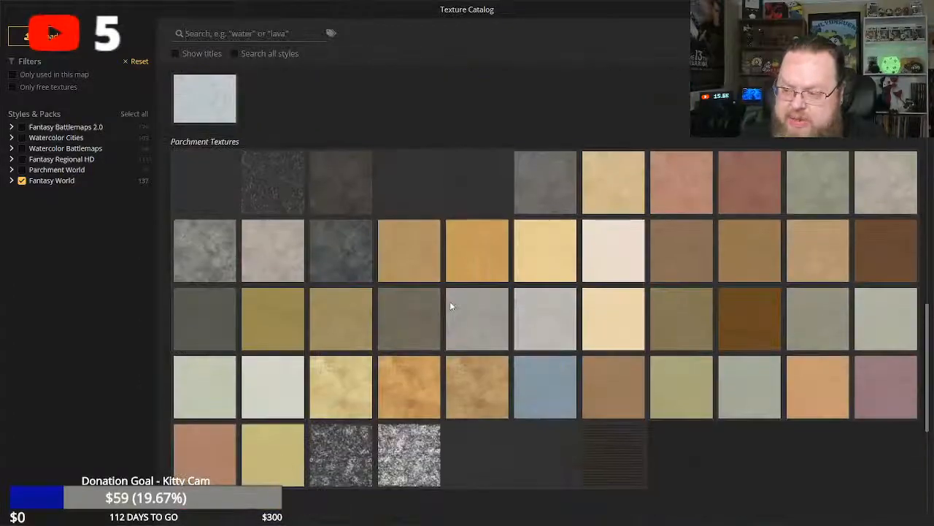
{"action": "scroll", "coordinate": [450, 307], "scroll_direction": "down", "scroll_amount": 4}
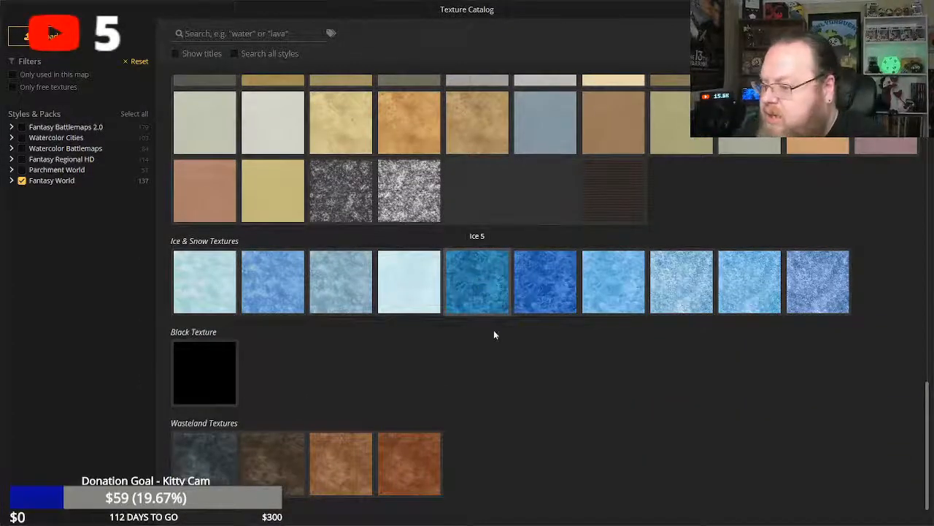
{"action": "scroll", "coordinate": [261, 378], "scroll_direction": "up", "scroll_amount": 3}
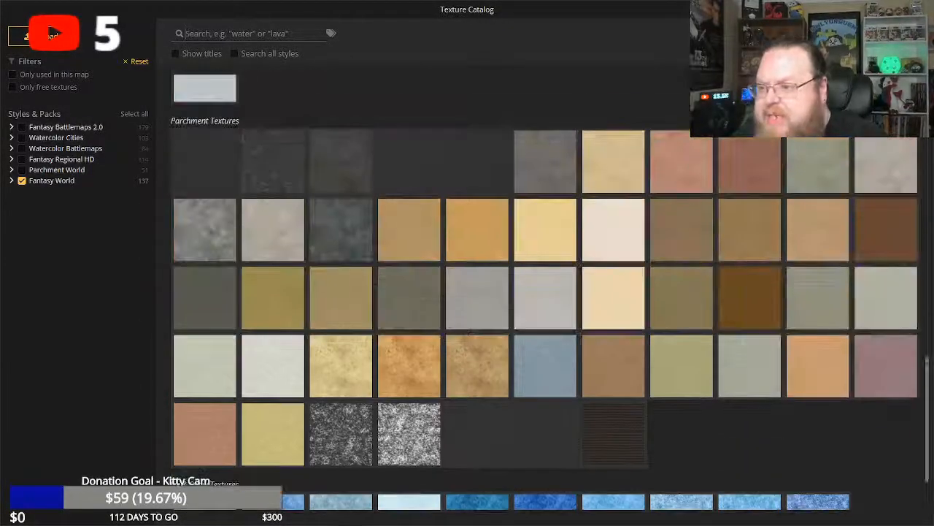
{"action": "scroll", "coordinate": [265, 383], "scroll_direction": "up", "scroll_amount": 4}
{"action": "scroll", "coordinate": [273, 402], "scroll_direction": "down", "scroll_amount": 2}
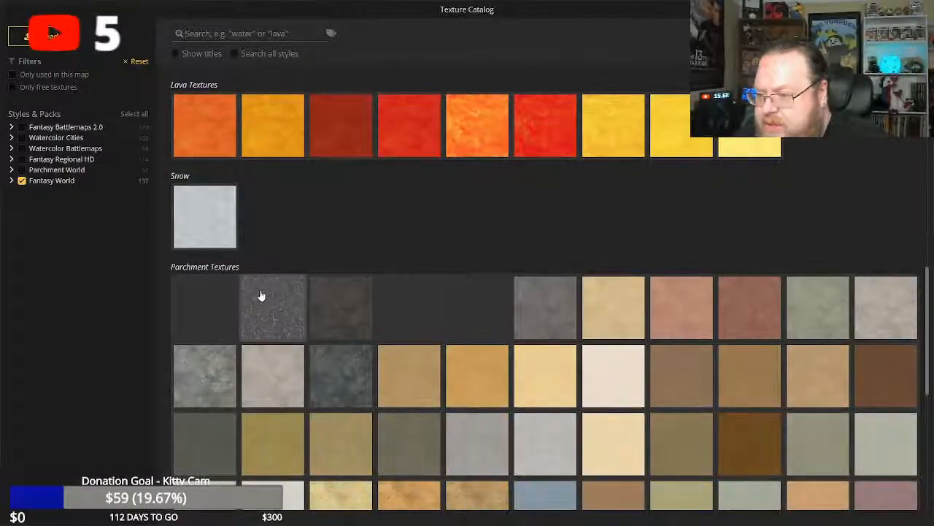
{"action": "scroll", "coordinate": [271, 319], "scroll_direction": "up", "scroll_amount": 6}
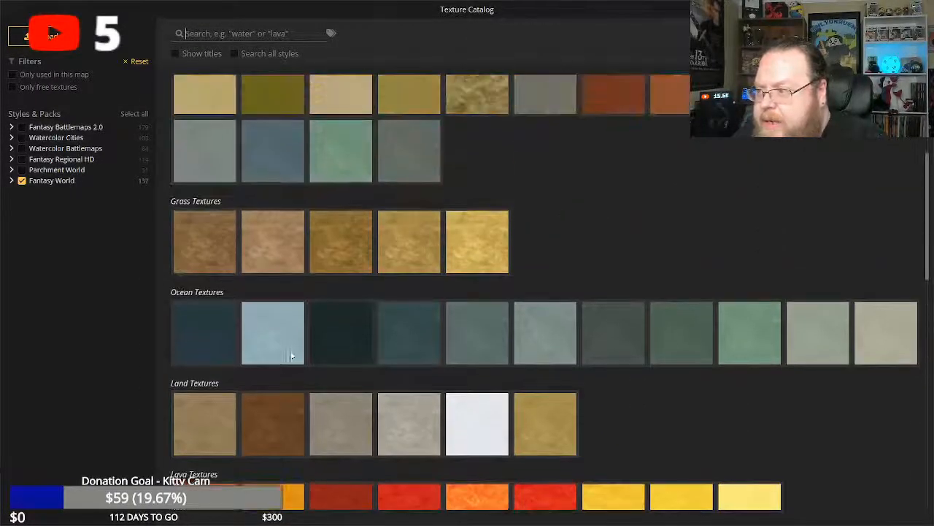
{"action": "scroll", "coordinate": [285, 362], "scroll_direction": "up", "scroll_amount": 3}
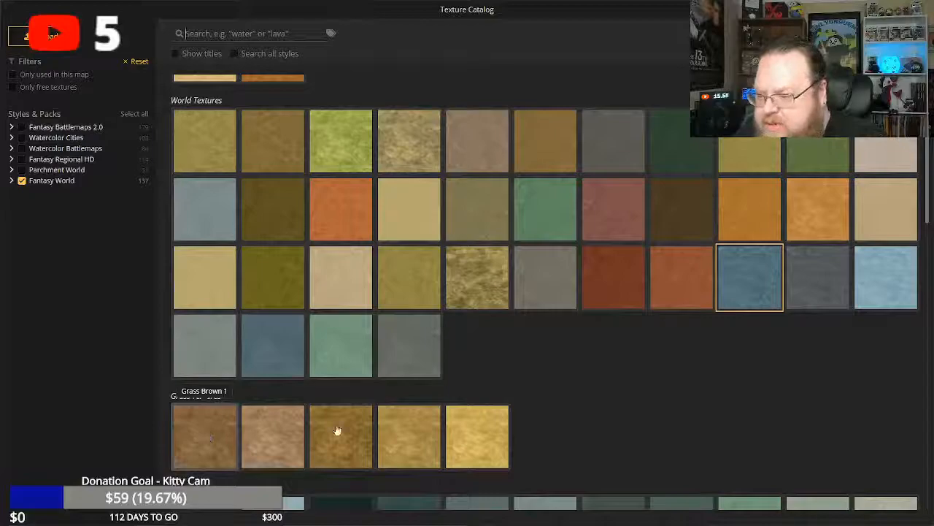
{"action": "scroll", "coordinate": [548, 388], "scroll_direction": "down", "scroll_amount": 1}
{"action": "scroll", "coordinate": [547, 389], "scroll_direction": "up", "scroll_amount": 2}
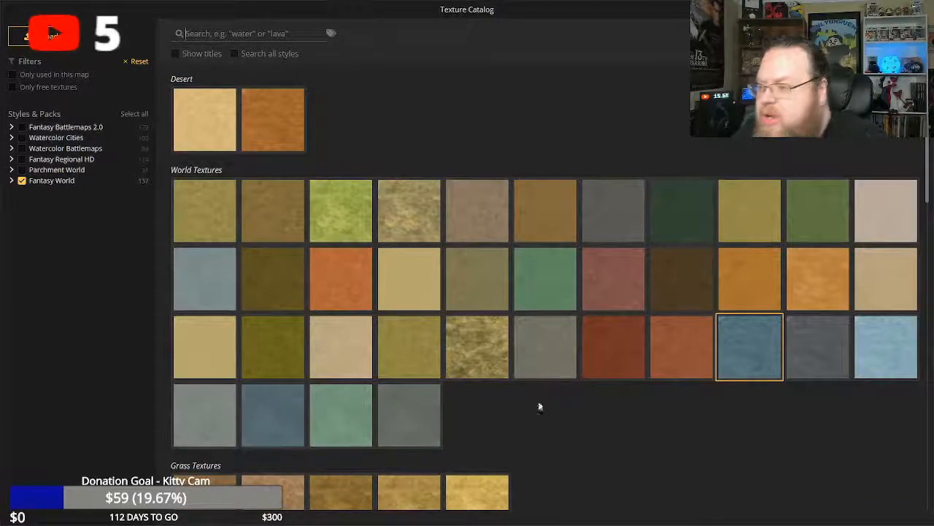
Try a short diagonal stroke of the dark brown World texture on the grassland northeast of the pond and undo it.
{"action": "left_click", "coordinate": [674, 291]}
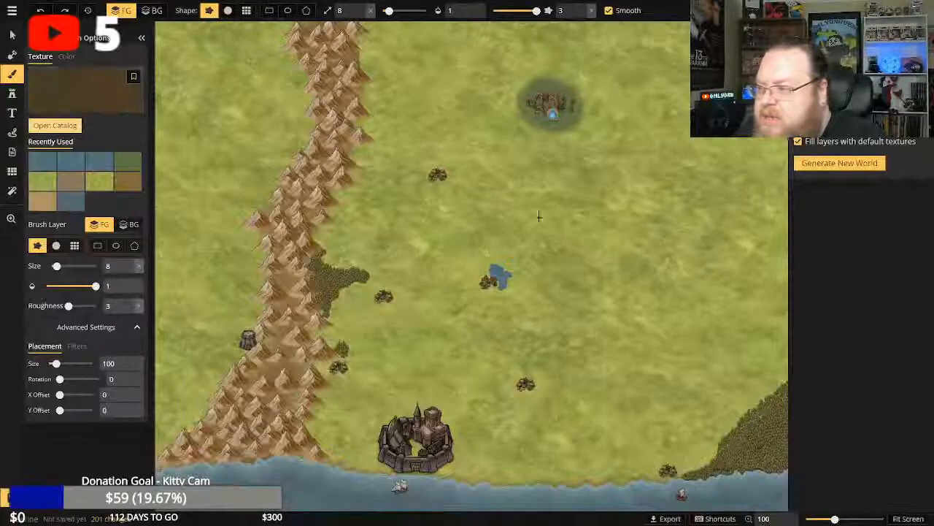
{"action": "mouse_move", "coordinate": [595, 229]}
{"action": "left_mouse_down"}
{"action": "mouse_move", "coordinate": [555, 202]}
{"action": "mouse_move", "coordinate": [602, 235]}
{"action": "mouse_move", "coordinate": [576, 219]}
{"action": "left_mouse_up"}
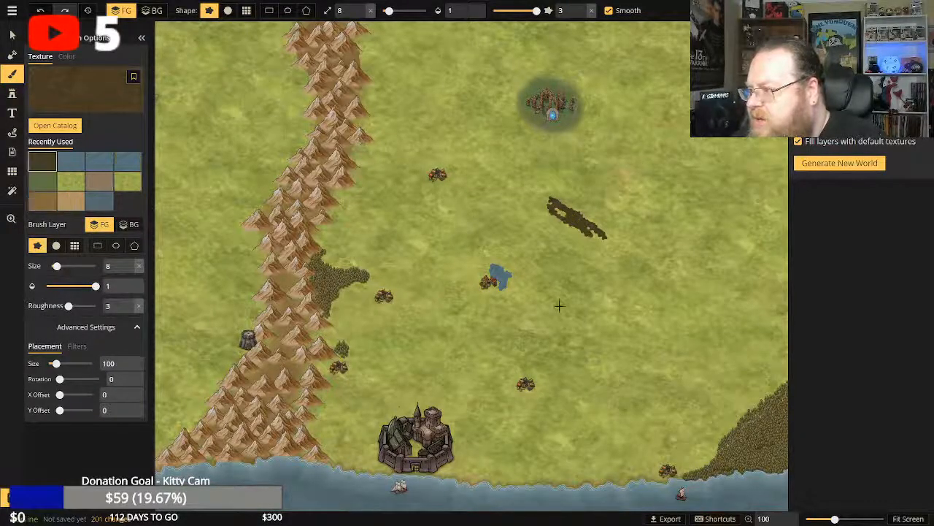
{"action": "left_click", "coordinate": [40, 11]}
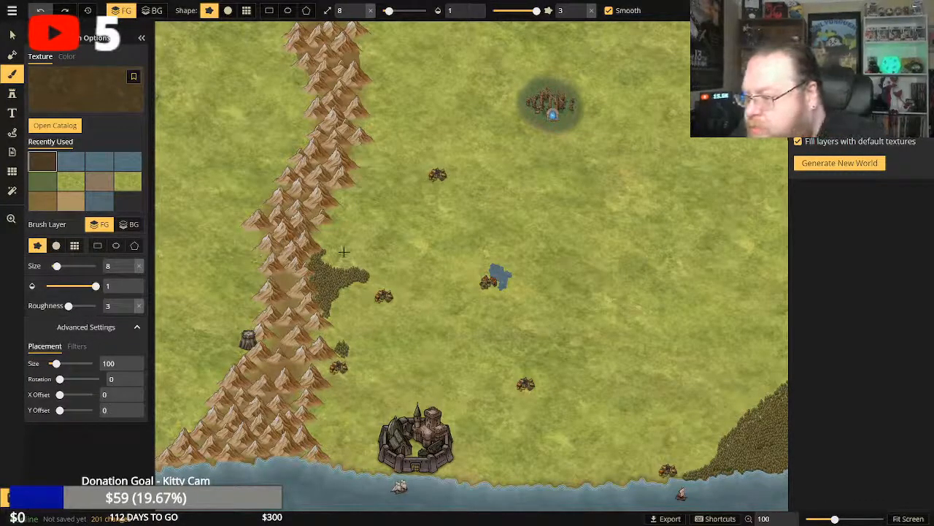
{"action": "left_click", "coordinate": [11, 77]}
{"action": "left_click", "coordinate": [10, 78]}
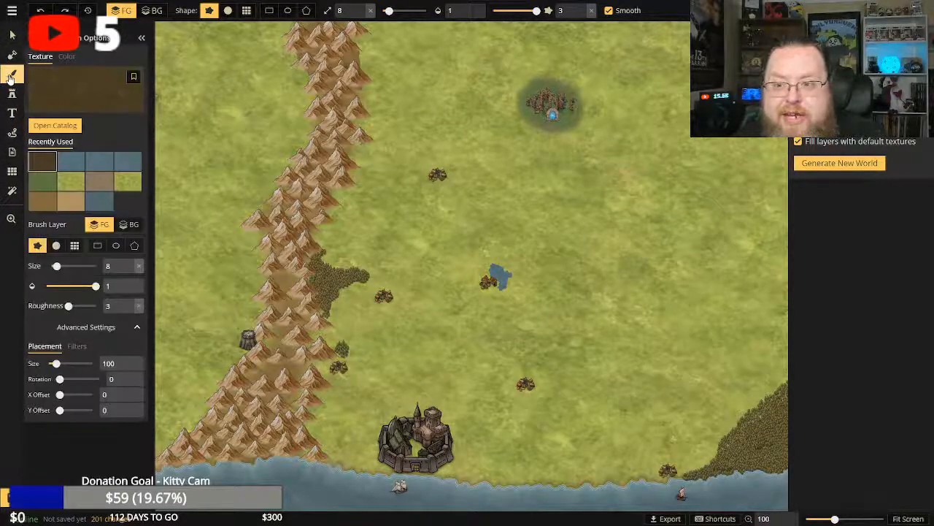
{"action": "left_click", "coordinate": [52, 125]}
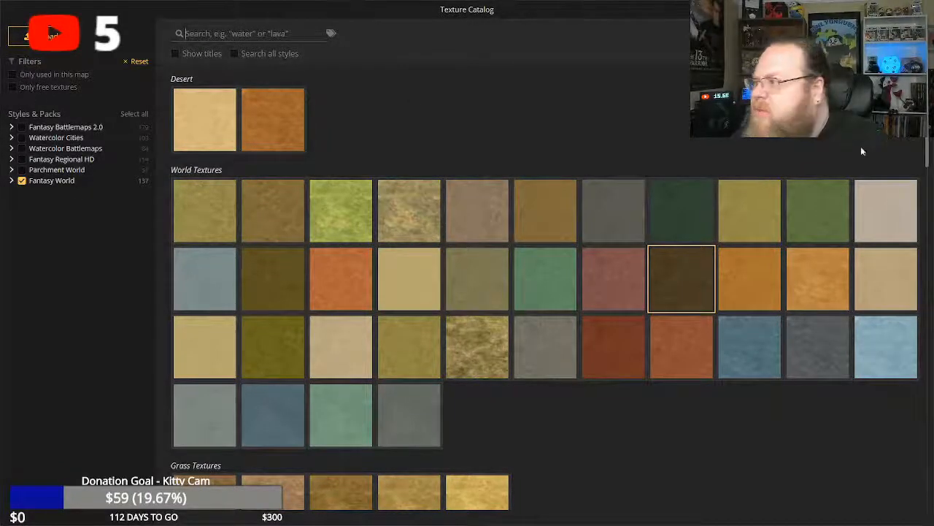
{"action": "left_click", "coordinate": [921, 10]}
Select the deciduous tree stamp and set its fill area to 15.
{"action": "left_click", "coordinate": [12, 94]}
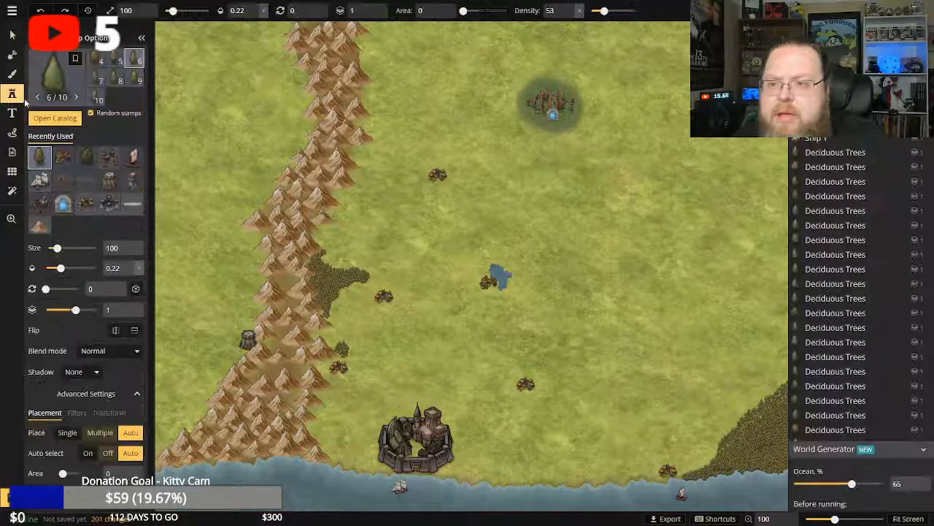
{"action": "left_click", "coordinate": [40, 159]}
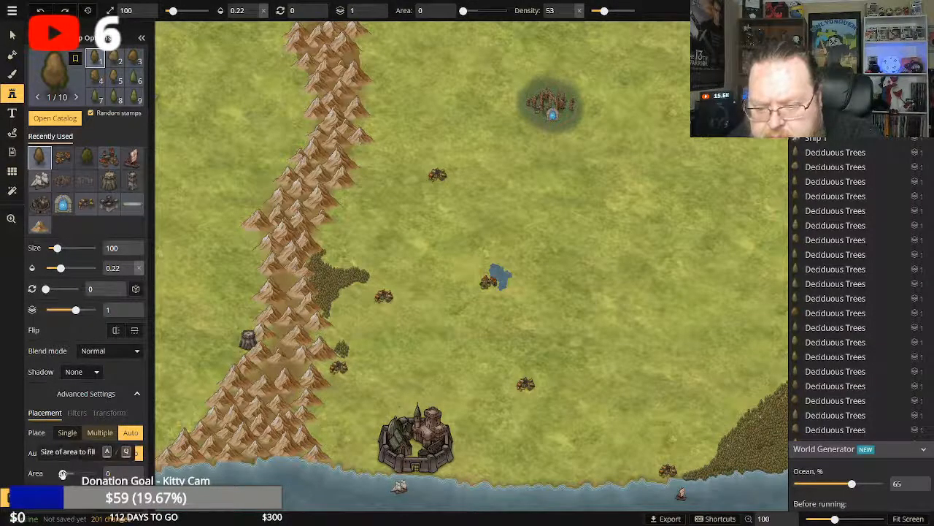
{"action": "left_click_drag", "start_coordinate": [63, 473], "coordinate": [67, 472]}
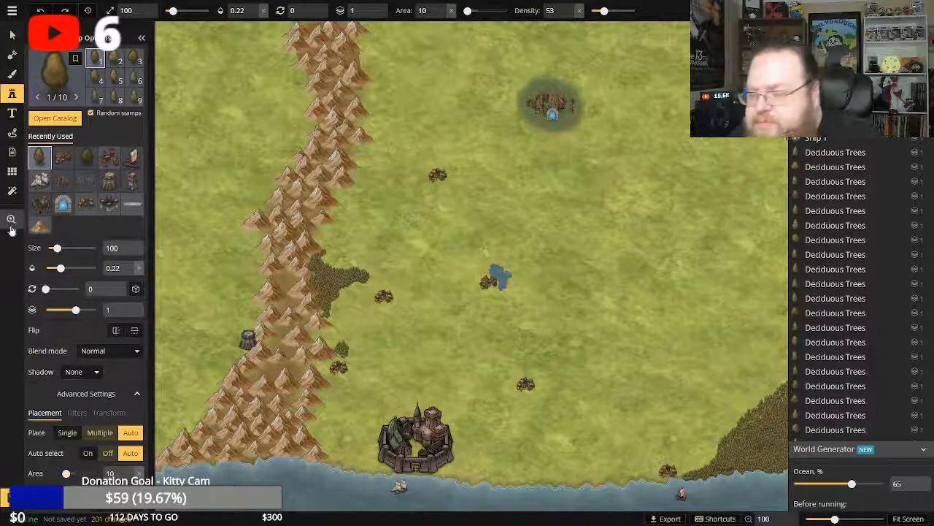
{"action": "left_click", "coordinate": [10, 223]}
{"action": "left_click", "coordinate": [579, 309]}
{"action": "left_click", "coordinate": [579, 308]}
{"action": "left_click_drag", "start_coordinate": [581, 326], "coordinate": [515, 244]}
{"action": "left_click_drag", "start_coordinate": [514, 347], "coordinate": [509, 308]}
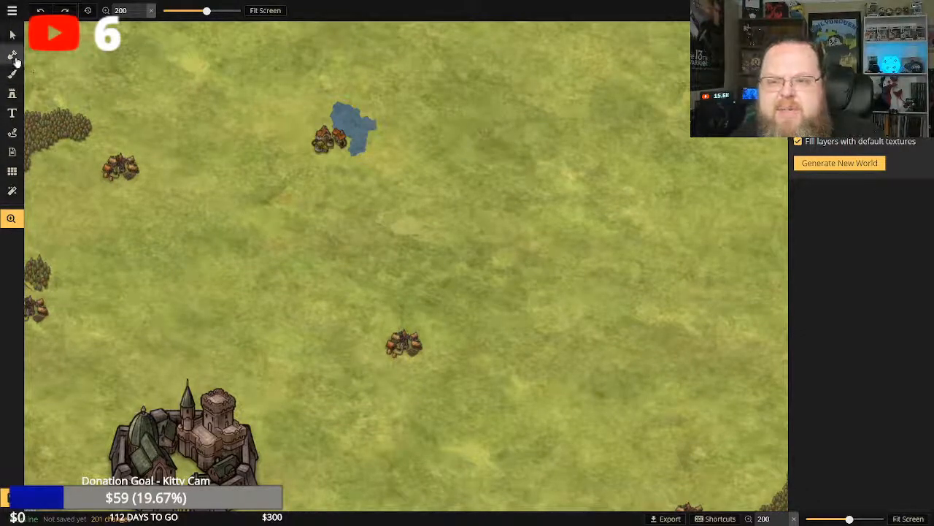
{"action": "left_click", "coordinate": [11, 94]}
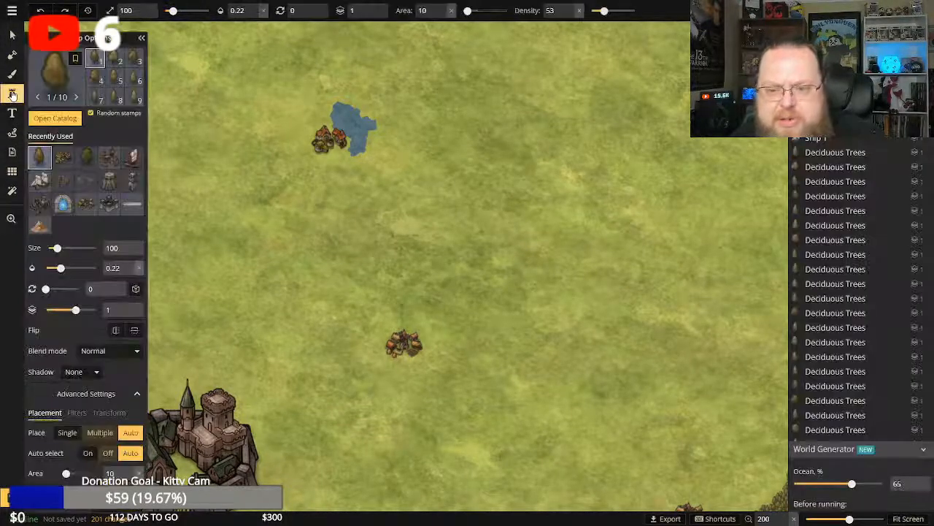
{"action": "left_click_drag", "start_coordinate": [68, 472], "coordinate": [68, 473]}
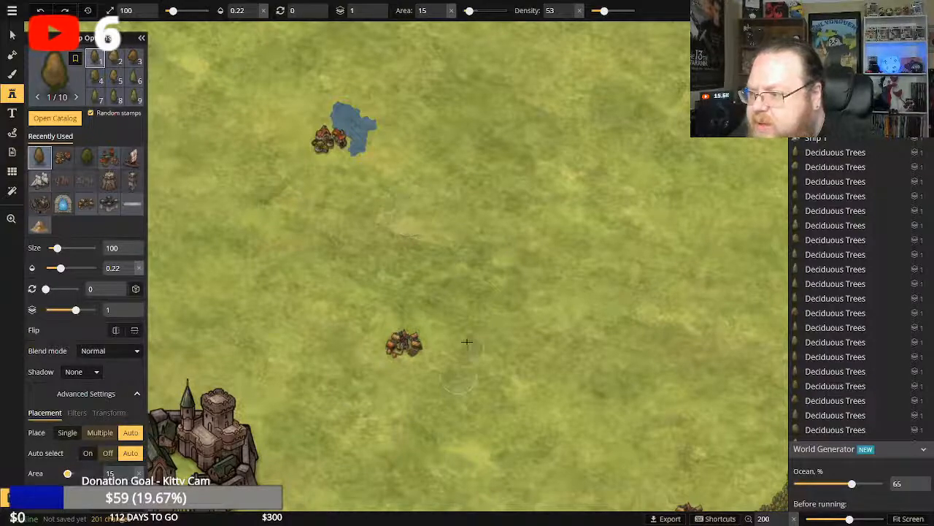
Stamp faint deciduous tree clusters at 0.22 opacity just east of the village northeast of the castle, and undo the last cluster.
{"action": "left_click_drag", "start_coordinate": [440, 322], "coordinate": [431, 315]}
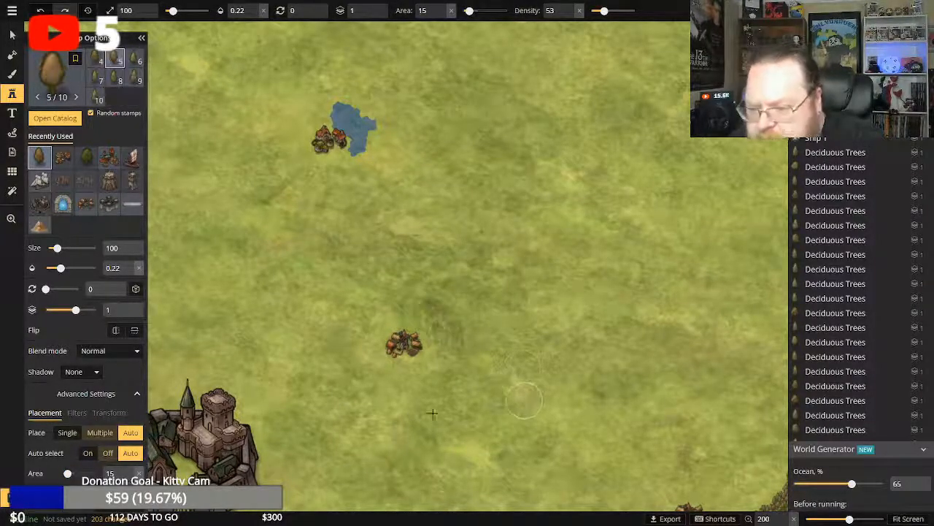
{"action": "left_click", "coordinate": [379, 411]}
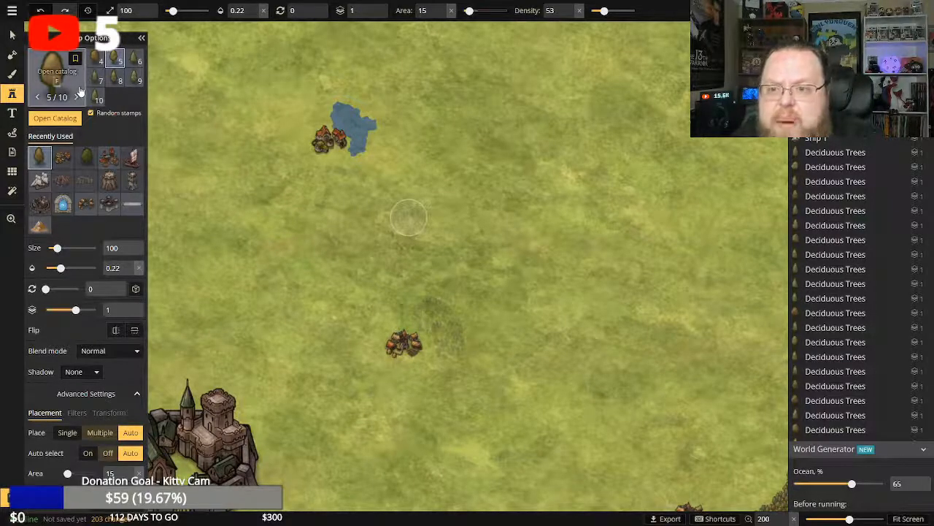
{"action": "key", "text": "ctrl+z"}
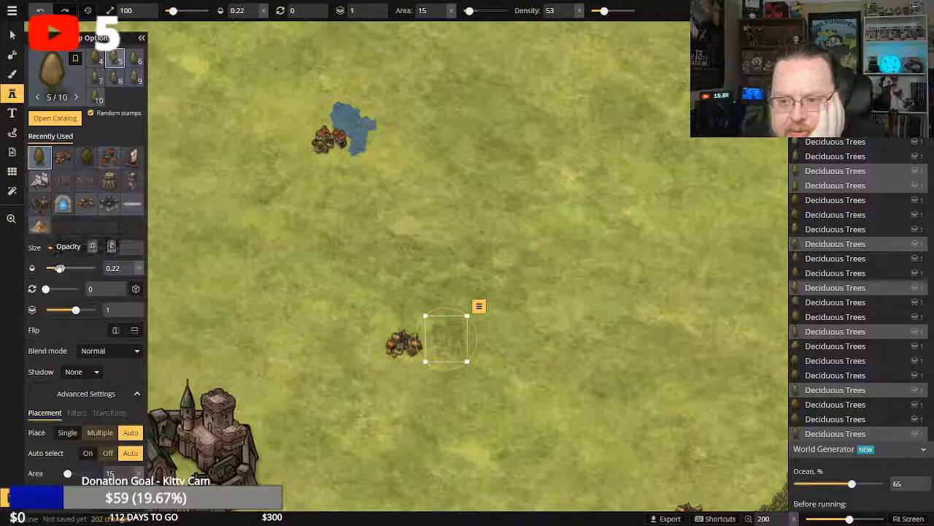
Try 0.01 opacity for the trees with a test stamp on the grass south of the pond, and undo the stamp.
{"action": "left_click_drag", "start_coordinate": [61, 268], "coordinate": [40, 273]}
{"action": "left_click_drag", "start_coordinate": [416, 224], "coordinate": [385, 265]}
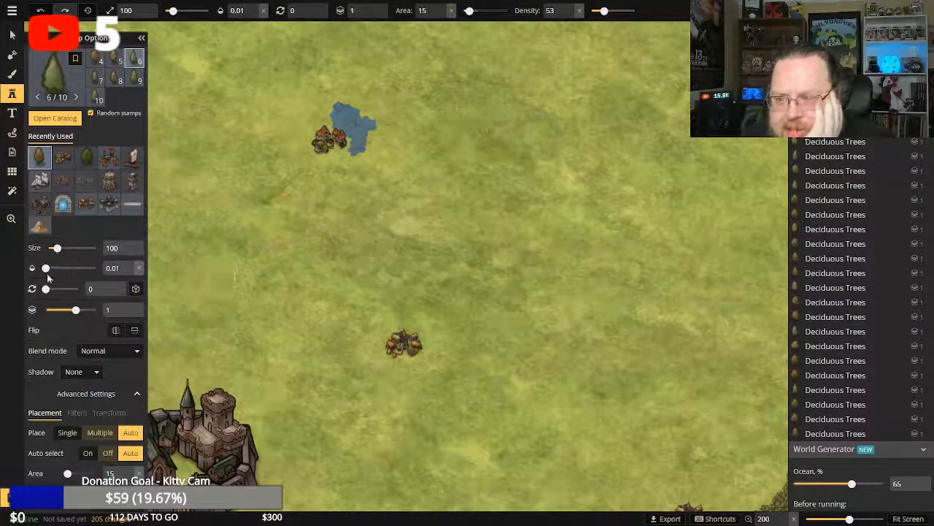
{"action": "key", "text": "ctrl+z"}
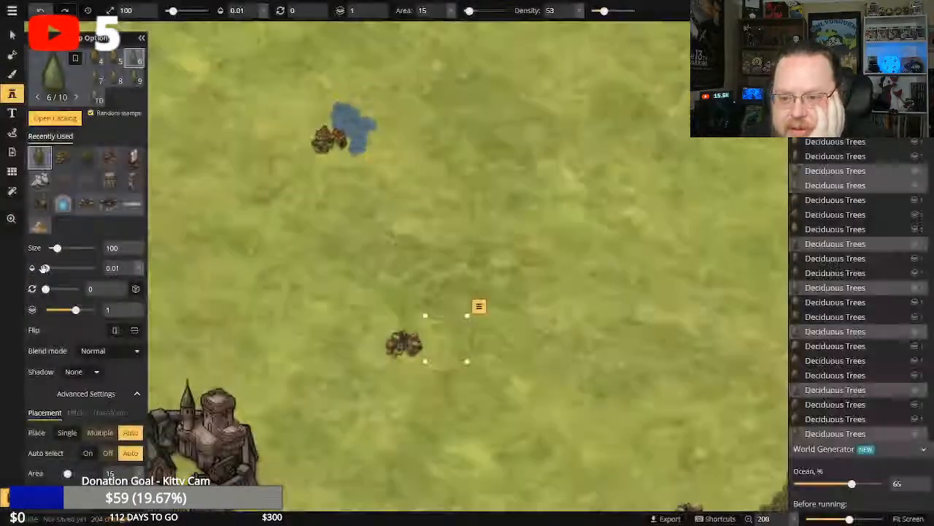
Set the tree cluster's opacity to 1, try a second full-opacity cluster southeast of the pond, and undo that extra cluster.
{"action": "left_click_drag", "start_coordinate": [44, 269], "coordinate": [134, 270]}
{"action": "left_click", "coordinate": [466, 214]}
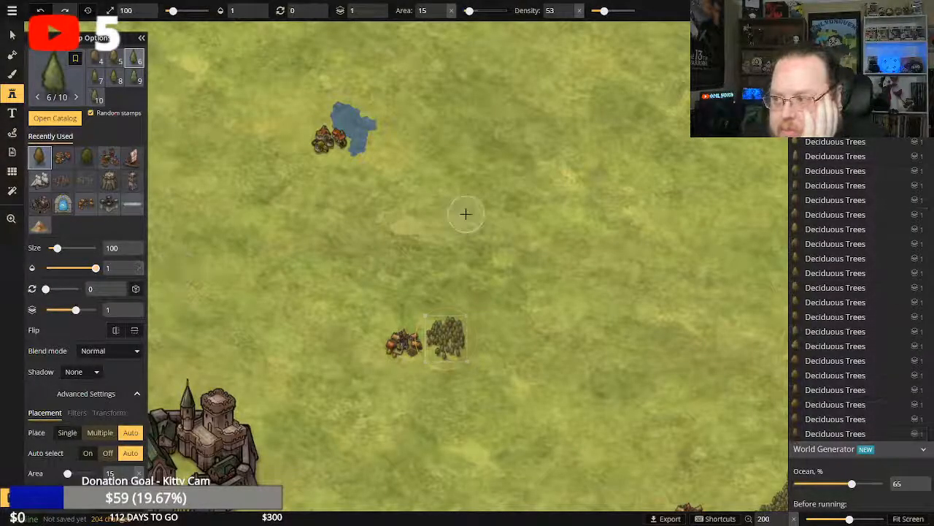
{"action": "left_click", "coordinate": [466, 214]}
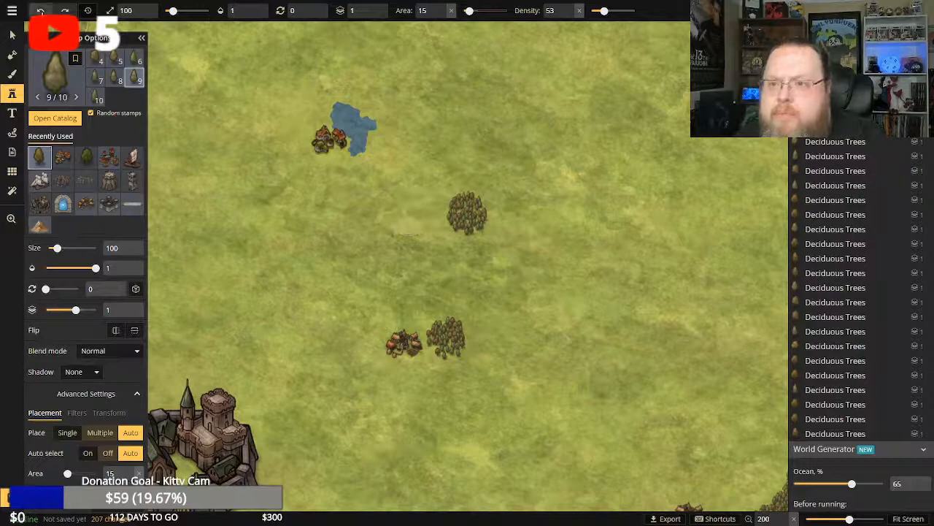
{"action": "left_click", "coordinate": [40, 11]}
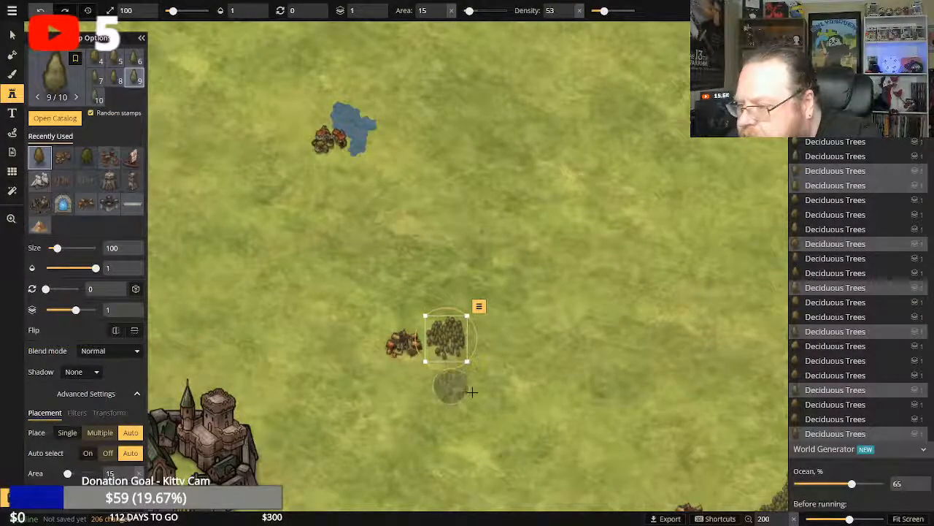
{"action": "key", "text": "Escape"}
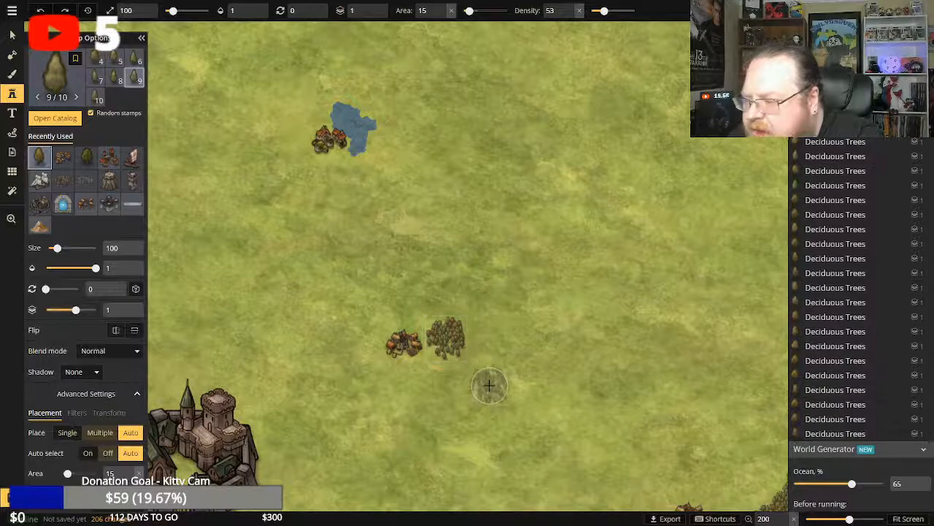
Grow the cluster into a crescent-shaped deciduous forest wrapping the village's east side, using area-15 stamps to its north, east and south.
{"action": "left_click", "coordinate": [447, 366]}
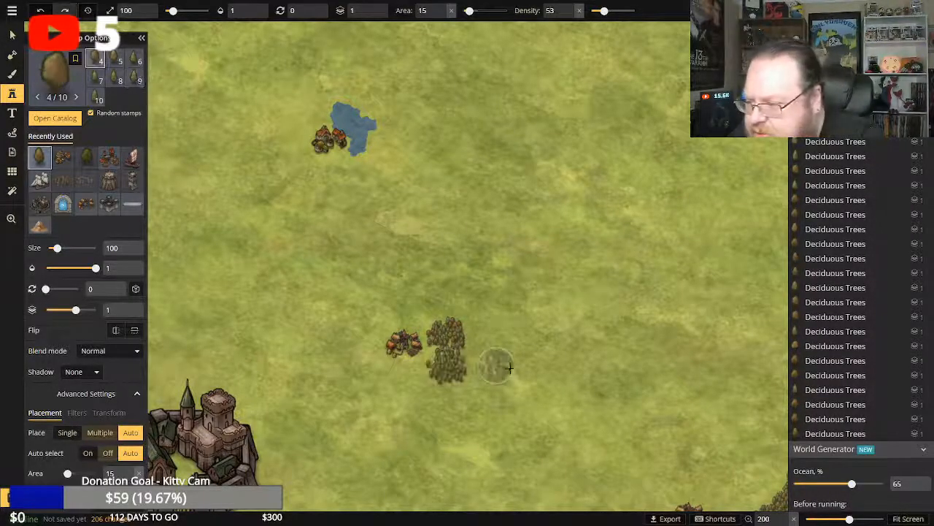
{"action": "left_click", "coordinate": [433, 312]}
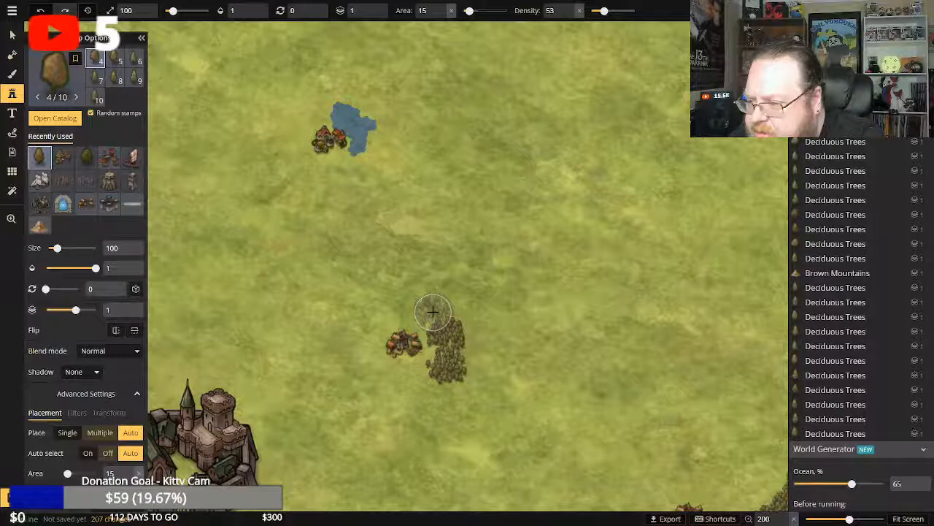
{"action": "left_click", "coordinate": [434, 311]}
{"action": "mouse_move", "coordinate": [459, 315]}
{"action": "left_mouse_down"}
{"action": "mouse_move", "coordinate": [472, 343]}
{"action": "mouse_move", "coordinate": [426, 381]}
{"action": "mouse_move", "coordinate": [439, 387]}
{"action": "mouse_move", "coordinate": [487, 363]}
{"action": "mouse_move", "coordinate": [491, 330]}
{"action": "mouse_move", "coordinate": [424, 300]}
{"action": "mouse_move", "coordinate": [449, 301]}
{"action": "mouse_move", "coordinate": [460, 380]}
{"action": "mouse_move", "coordinate": [448, 382]}
{"action": "mouse_move", "coordinate": [473, 372]}
{"action": "mouse_move", "coordinate": [461, 364]}
{"action": "left_mouse_up"}
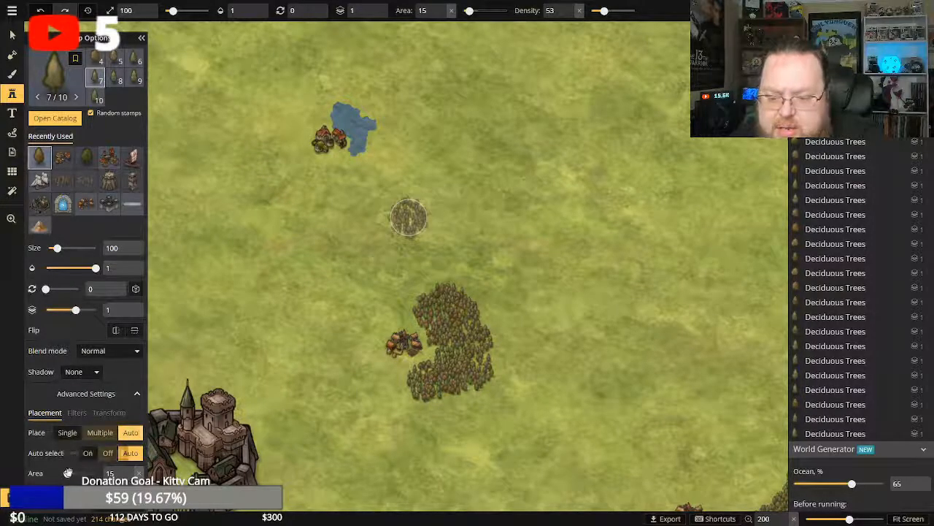
Set the stamp's fill area to 0 and add single deciduous trees along the forest's eastern and southern edges to roughen its outline.
{"action": "left_click_drag", "start_coordinate": [68, 473], "coordinate": [63, 473]}
{"action": "left_click", "coordinate": [481, 317]}
{"action": "left_click", "coordinate": [484, 325]}
{"action": "left_click", "coordinate": [490, 350]}
{"action": "left_click", "coordinate": [490, 355]}
{"action": "left_click", "coordinate": [493, 362]}
{"action": "left_click", "coordinate": [493, 365]}
{"action": "left_click", "coordinate": [494, 355]}
{"action": "left_click", "coordinate": [495, 350]}
{"action": "left_click", "coordinate": [496, 354]}
{"action": "left_click", "coordinate": [498, 358]}
{"action": "left_click", "coordinate": [499, 361]}
{"action": "left_click", "coordinate": [500, 363]}
{"action": "left_click", "coordinate": [500, 366]}
{"action": "left_click", "coordinate": [443, 395]}
{"action": "left_click", "coordinate": [442, 396]}
{"action": "left_click", "coordinate": [439, 398]}
{"action": "left_click", "coordinate": [437, 401]}
{"action": "left_click", "coordinate": [436, 402]}
{"action": "left_click", "coordinate": [432, 403]}
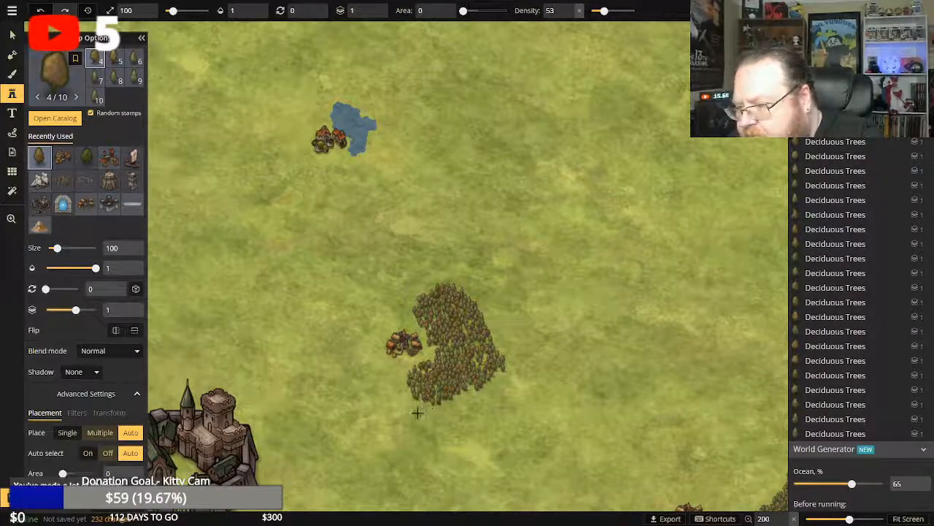
Add single deciduous trees along the crescent forest's southern edge to roughen its outline.
{"action": "left_click", "coordinate": [426, 405]}
{"action": "left_click", "coordinate": [429, 406]}
{"action": "left_click", "coordinate": [437, 404]}
{"action": "left_click", "coordinate": [444, 403]}
{"action": "left_click", "coordinate": [454, 399]}
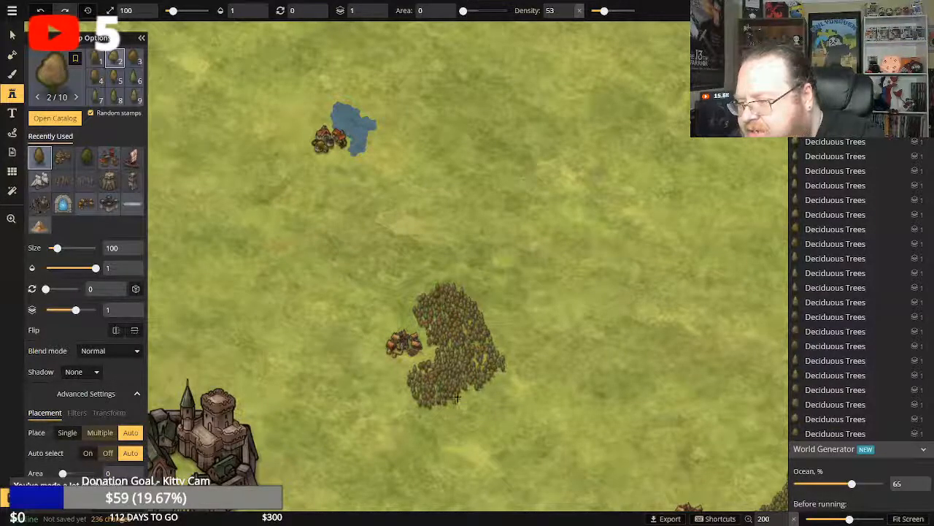
Extend the crescent forest's southwestern end with single trees, tapering it into a narrow tip toward the castle.
{"action": "left_click", "coordinate": [408, 397]}
{"action": "left_click", "coordinate": [407, 399]}
{"action": "left_click", "coordinate": [405, 400]}
{"action": "left_click", "coordinate": [403, 399]}
{"action": "left_click", "coordinate": [402, 400]}
{"action": "left_click", "coordinate": [402, 399]}
{"action": "left_click", "coordinate": [404, 399]}
{"action": "left_click", "coordinate": [400, 406]}
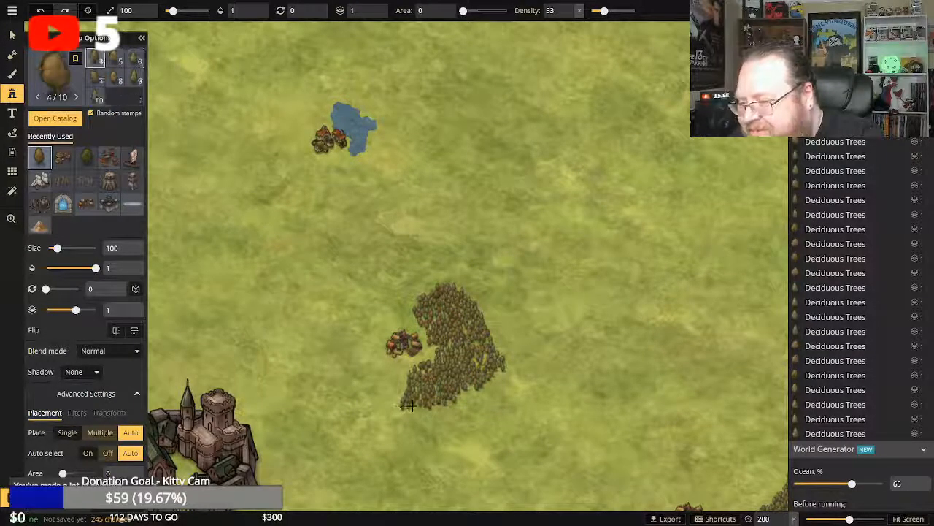
{"action": "left_click", "coordinate": [399, 411]}
{"action": "left_click", "coordinate": [398, 411]}
{"action": "left_click", "coordinate": [398, 412]}
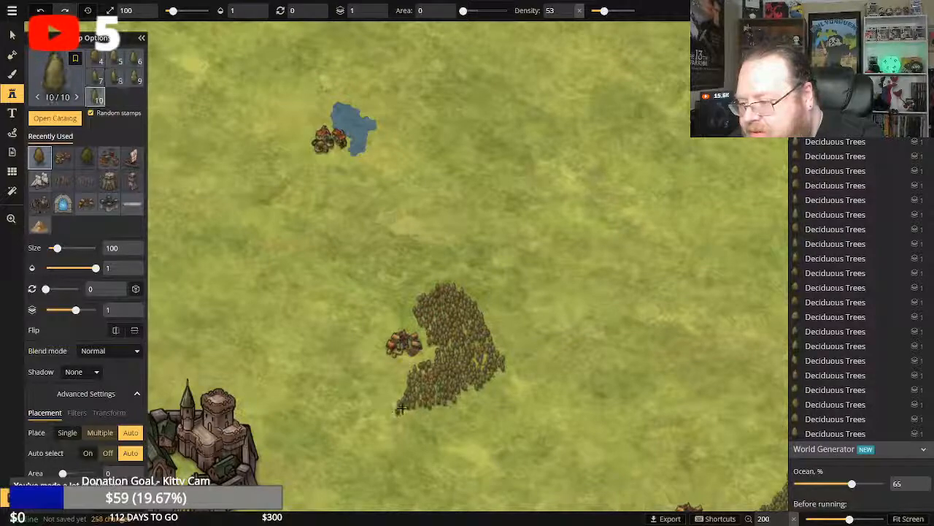
Fill out the forest's southeastern underside with a few more single deciduous trees.
{"action": "left_click", "coordinate": [448, 402]}
{"action": "left_click", "coordinate": [454, 400]}
{"action": "left_click", "coordinate": [460, 396]}
{"action": "left_click", "coordinate": [467, 390]}
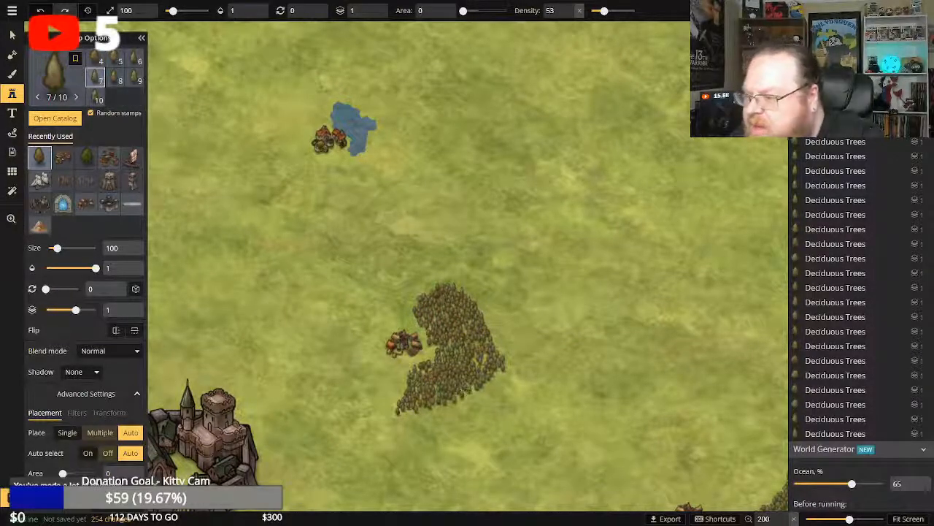
Extend the forest's northern end with single deciduous trees, building an irregular tip that reaches north and slightly east.
{"action": "left_click", "coordinate": [428, 290]}
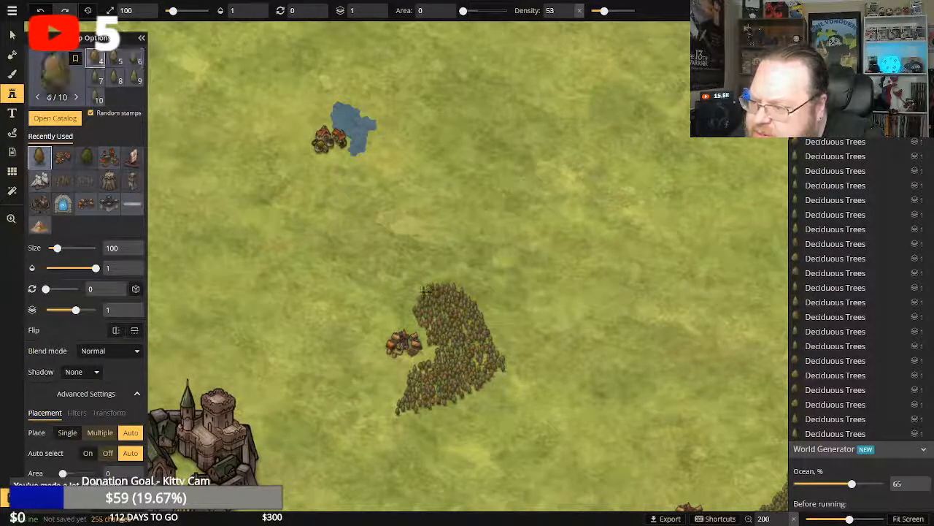
{"action": "left_click", "coordinate": [419, 291]}
{"action": "left_click", "coordinate": [419, 291]}
{"action": "left_click", "coordinate": [422, 284]}
{"action": "left_click", "coordinate": [428, 281]}
{"action": "left_click", "coordinate": [432, 279]}
{"action": "left_click", "coordinate": [438, 279]}
{"action": "left_click", "coordinate": [429, 279]}
{"action": "left_click", "coordinate": [427, 278]}
{"action": "left_click", "coordinate": [432, 277]}
{"action": "left_click", "coordinate": [436, 275]}
{"action": "left_click", "coordinate": [438, 276]}
{"action": "left_click", "coordinate": [431, 275]}
{"action": "left_click", "coordinate": [424, 279]}
{"action": "left_click", "coordinate": [422, 279]}
{"action": "left_click", "coordinate": [424, 275]}
{"action": "left_click", "coordinate": [429, 273]}
{"action": "left_click", "coordinate": [435, 270]}
{"action": "left_click", "coordinate": [442, 268]}
{"action": "left_click", "coordinate": [441, 270]}
{"action": "left_click", "coordinate": [424, 278]}
{"action": "left_click", "coordinate": [419, 281]}
{"action": "left_click", "coordinate": [447, 274]}
{"action": "left_click", "coordinate": [449, 272]}
{"action": "left_click", "coordinate": [446, 270]}
{"action": "left_click", "coordinate": [445, 266]}
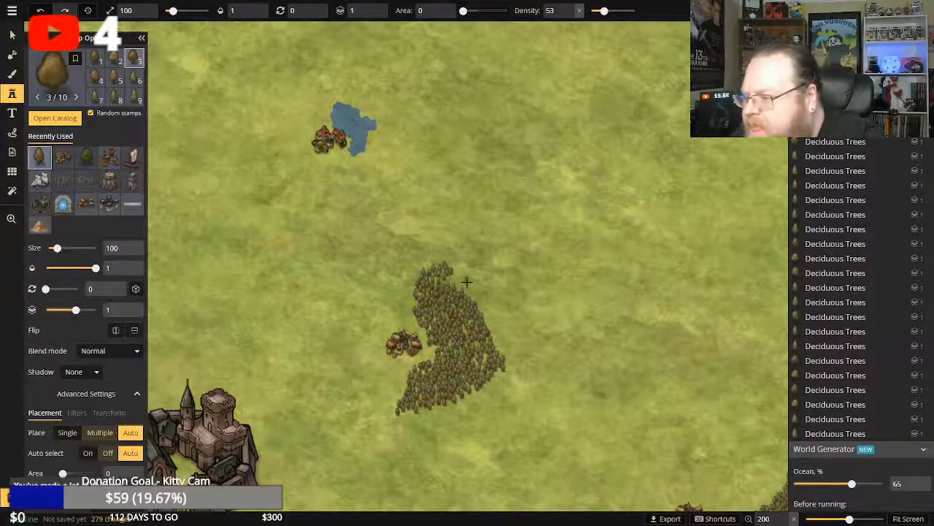
{"action": "left_click", "coordinate": [444, 281]}
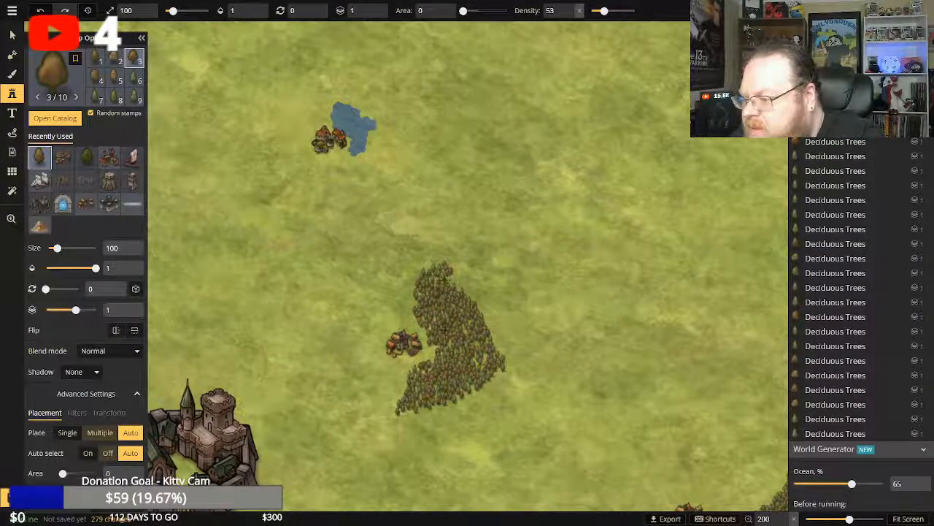
Add single trees to the forest's western edge, both just north and just south of the village.
{"action": "left_click", "coordinate": [414, 315]}
{"action": "left_click", "coordinate": [413, 313]}
{"action": "left_click", "coordinate": [414, 305]}
{"action": "left_click", "coordinate": [412, 300]}
{"action": "left_click", "coordinate": [410, 305]}
{"action": "left_click", "coordinate": [409, 305]}
{"action": "left_click", "coordinate": [402, 369]}
{"action": "left_click", "coordinate": [403, 373]}
{"action": "left_click", "coordinate": [405, 374]}
{"action": "left_click", "coordinate": [406, 375]}
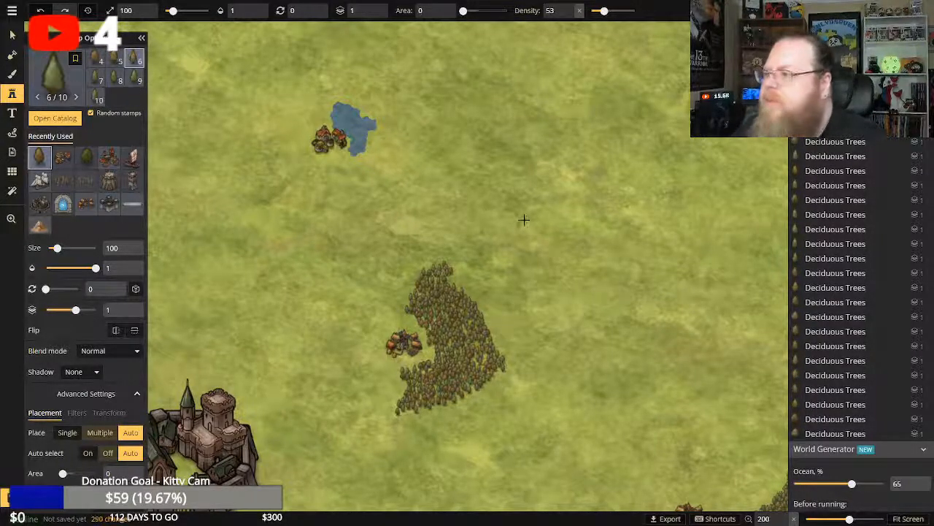
Start a small clump of single deciduous trees on the open grass east of the pond.
{"action": "left_click", "coordinate": [533, 127]}
{"action": "left_click", "coordinate": [533, 127]}
{"action": "left_click", "coordinate": [533, 128]}
{"action": "left_click", "coordinate": [533, 128]}
{"action": "left_click", "coordinate": [532, 129]}
{"action": "left_click", "coordinate": [534, 130]}
{"action": "left_click", "coordinate": [534, 130]}
{"action": "left_click", "coordinate": [536, 130]}
{"action": "left_click", "coordinate": [538, 132]}
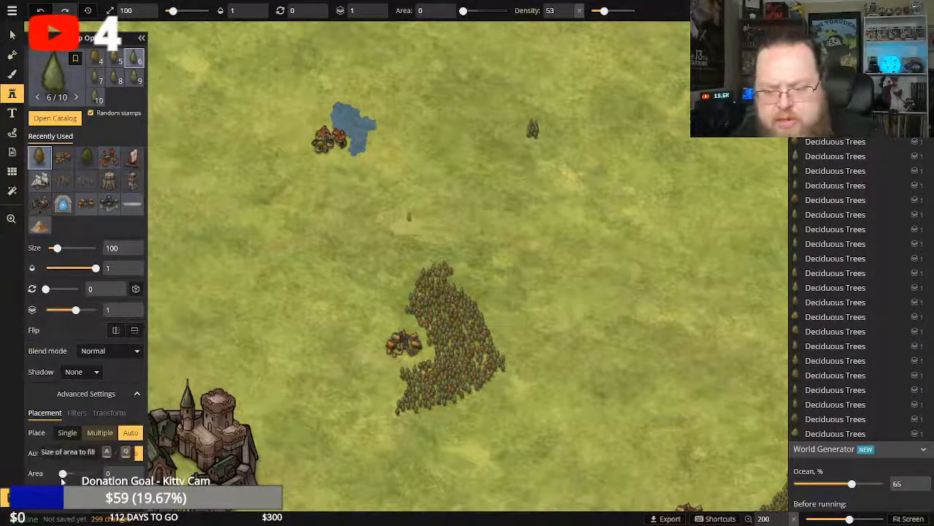
Set the stamp's fill area to 12 and enlarge the tree clump east of the pond with one area stamp.
{"action": "left_click_drag", "start_coordinate": [62, 473], "coordinate": [63, 473]}
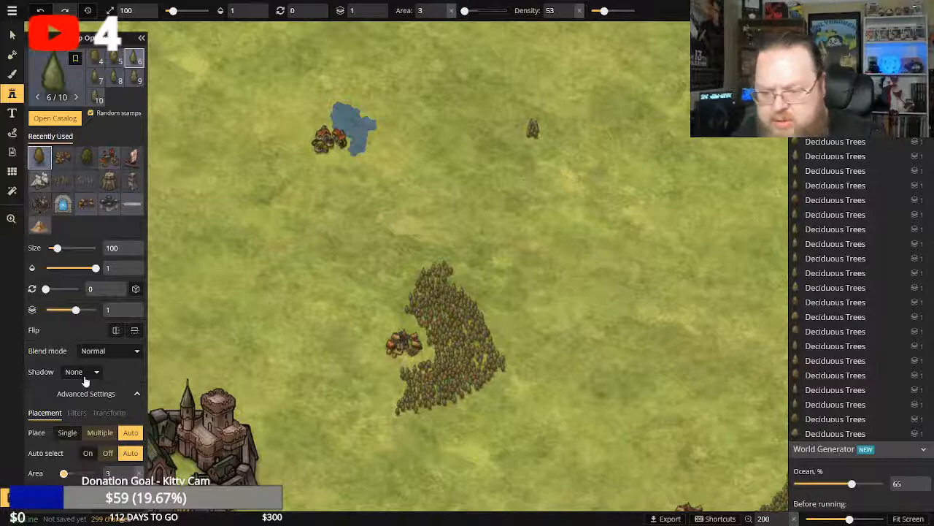
{"action": "left_click_drag", "start_coordinate": [64, 473], "coordinate": [67, 473]}
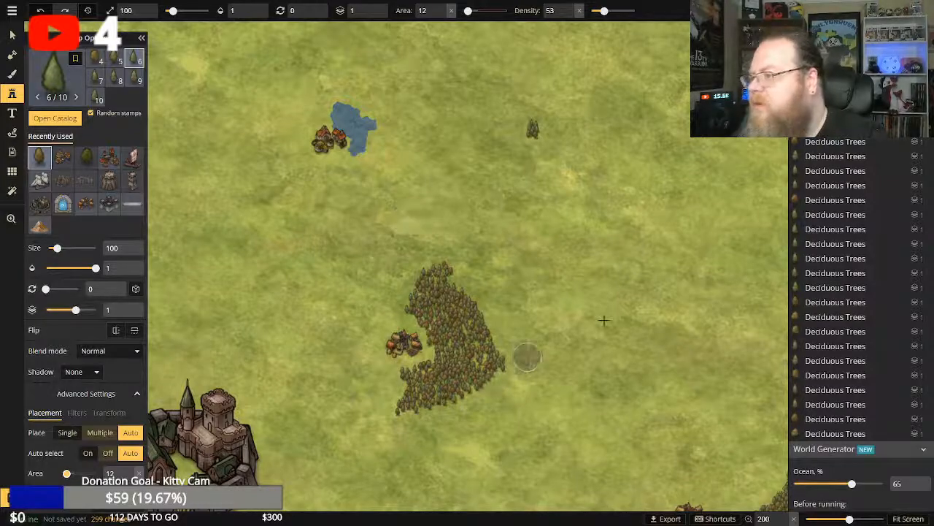
{"action": "scroll", "coordinate": [645, 230], "scroll_direction": "down", "scroll_amount": 2}
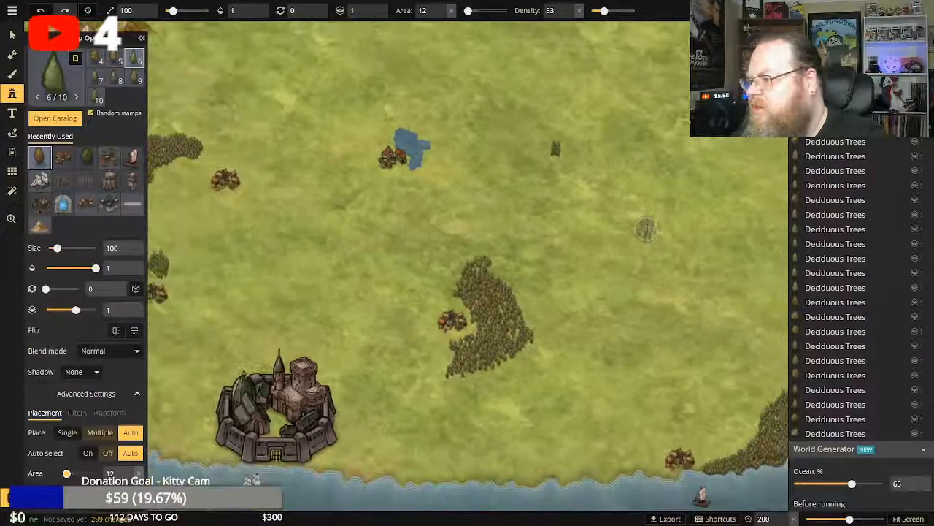
{"action": "scroll", "coordinate": [646, 229], "scroll_direction": "down", "scroll_amount": 4}
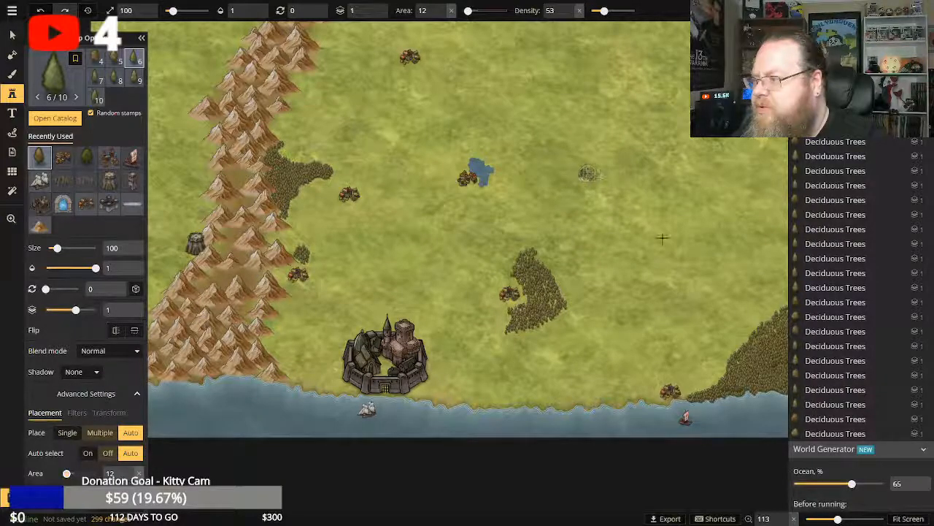
{"action": "left_click", "coordinate": [589, 173]}
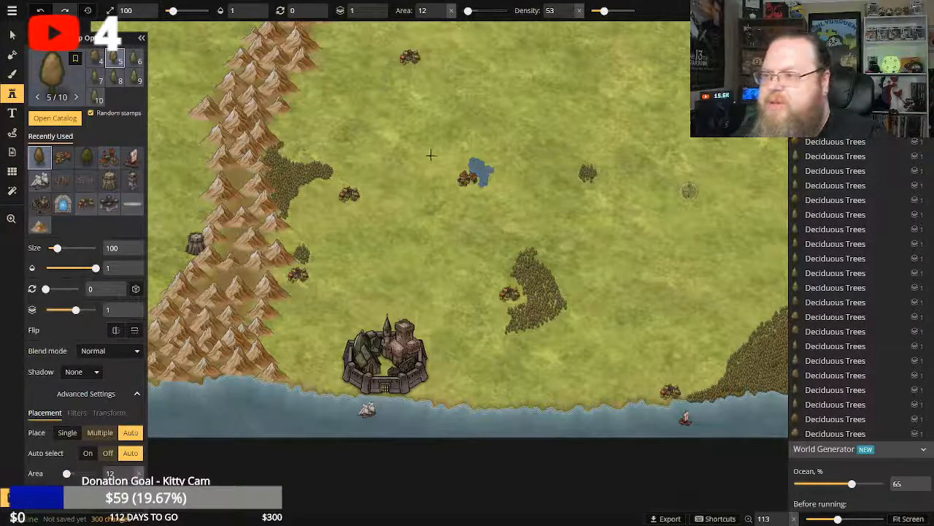
Switch to the Zoom tool and fit the map to the screen to review the region's overall layout.
{"action": "scroll", "coordinate": [358, 129], "scroll_direction": "down", "scroll_amount": 2}
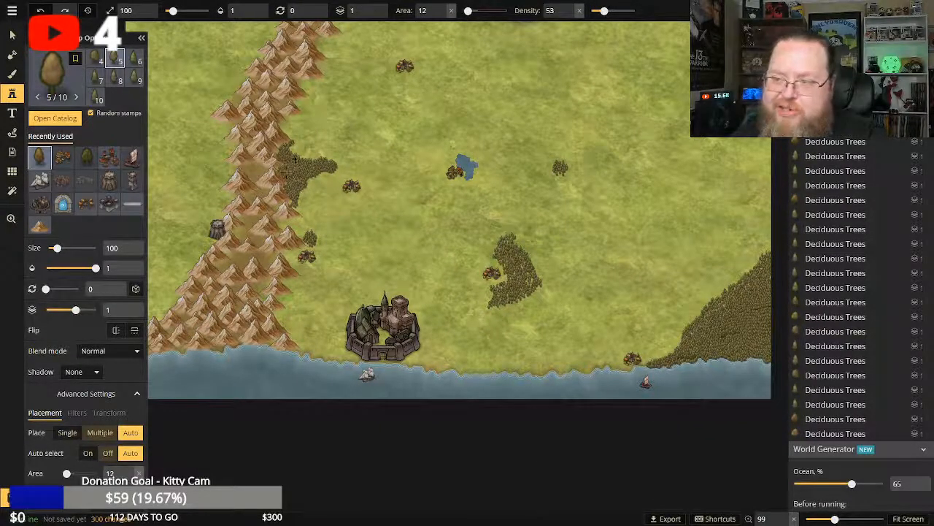
{"action": "scroll", "coordinate": [335, 119], "scroll_direction": "down", "scroll_amount": 2}
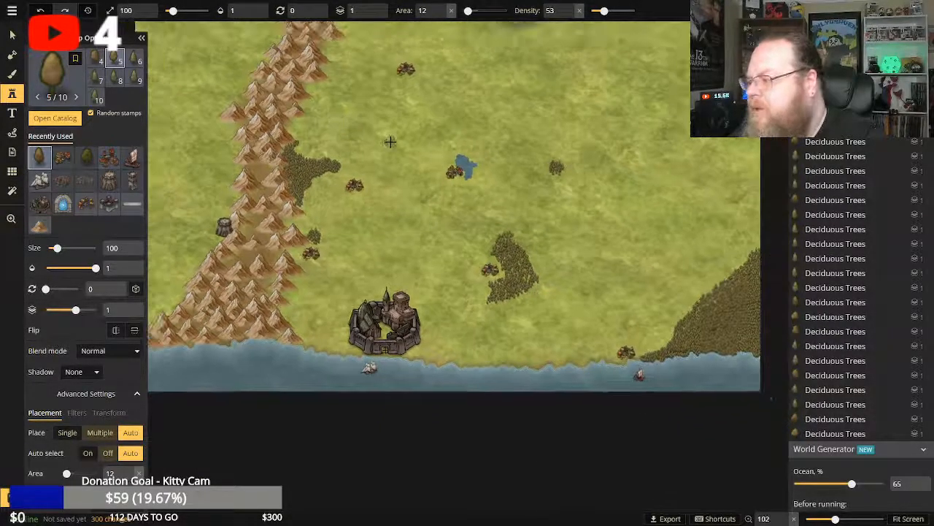
{"action": "scroll", "coordinate": [391, 141], "scroll_direction": "down", "scroll_amount": 1}
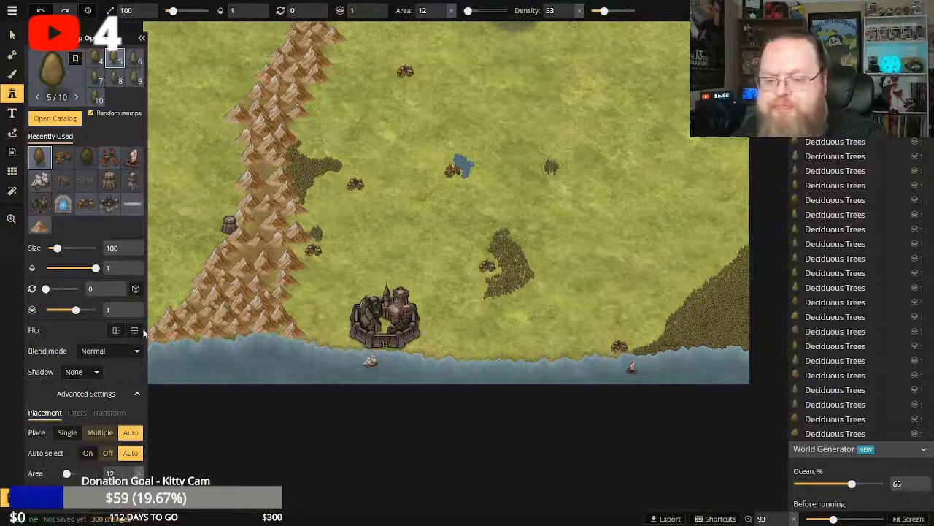
{"action": "left_click", "coordinate": [11, 218]}
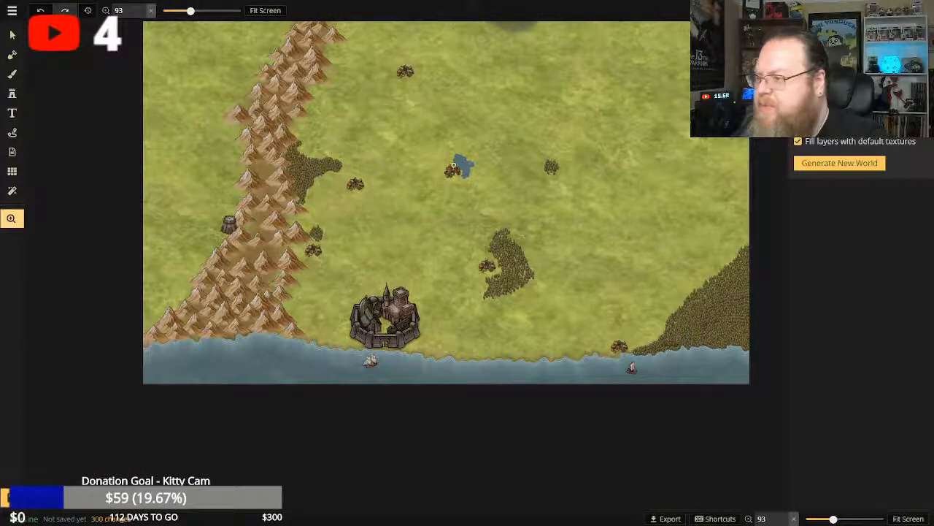
{"action": "left_click", "coordinate": [376, 144]}
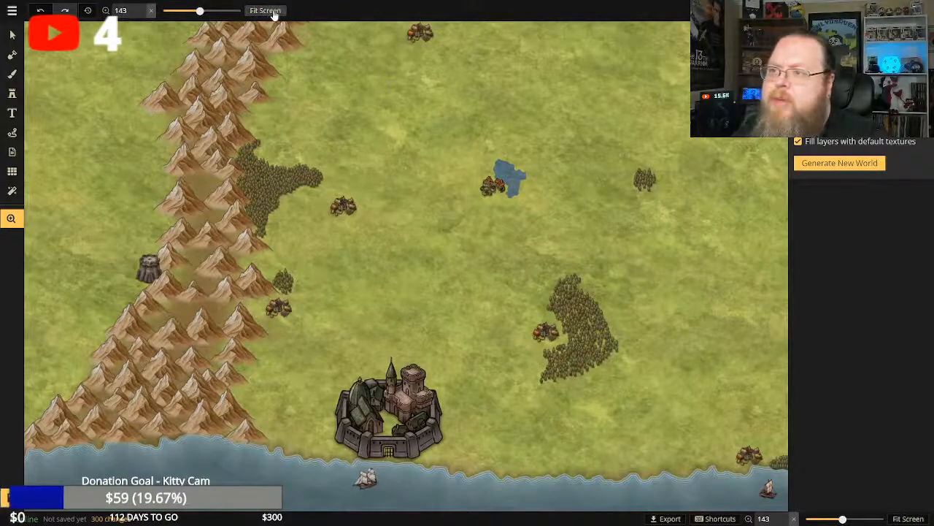
{"action": "left_click", "coordinate": [266, 11]}
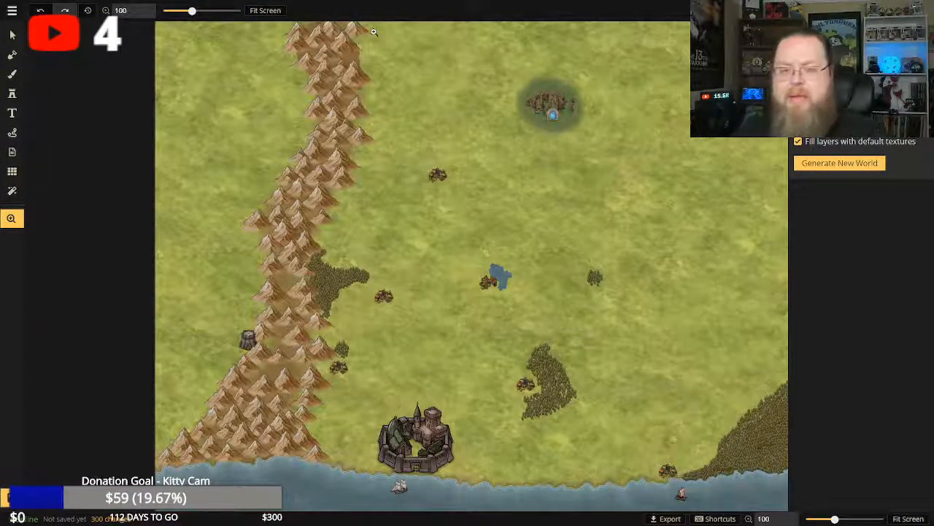
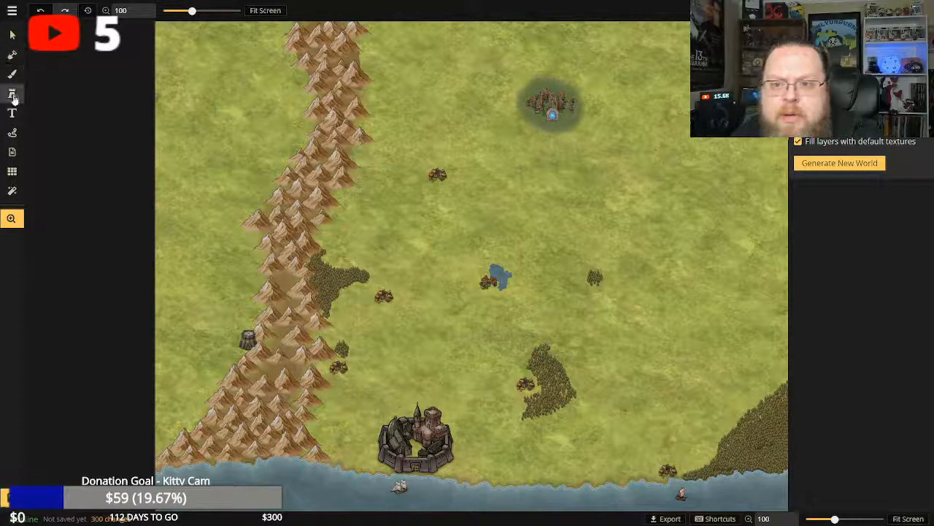
{"action": "left_click", "coordinate": [13, 75]}
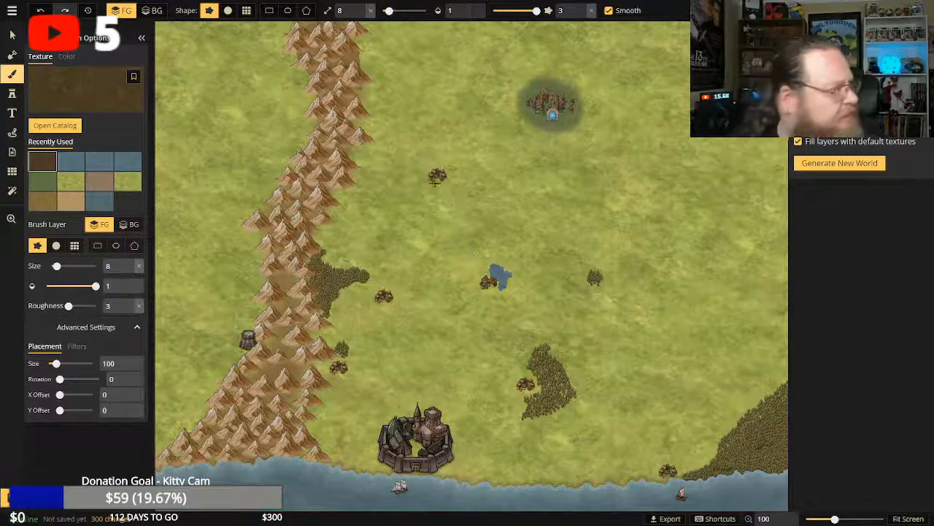
{"action": "left_click", "coordinate": [533, 230]}
{"action": "left_click_drag", "start_coordinate": [539, 232], "coordinate": [543, 253]}
{"action": "left_click", "coordinate": [40, 10]}
{"action": "left_click", "coordinate": [40, 10]}
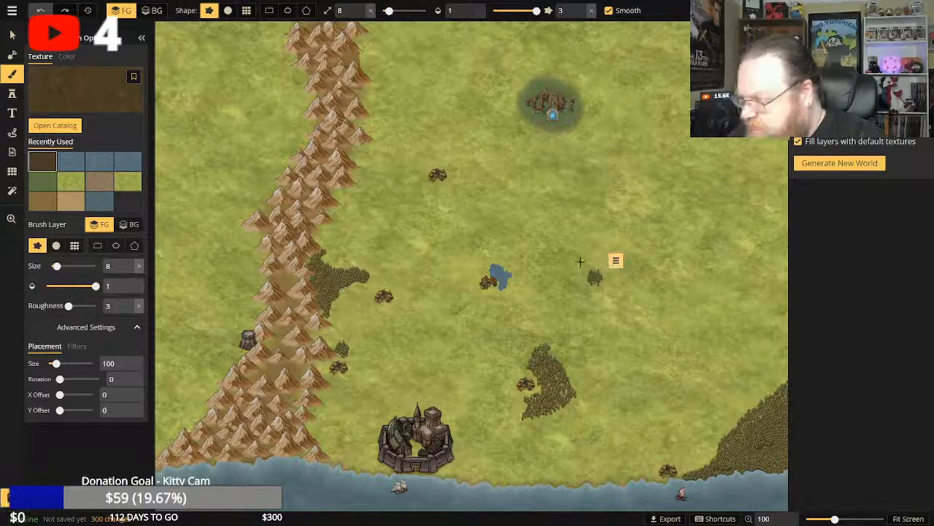
Stamp a patch of deciduous trees along the mountain range's eastern foot, west of the northernmost village.
{"action": "left_click", "coordinate": [12, 93]}
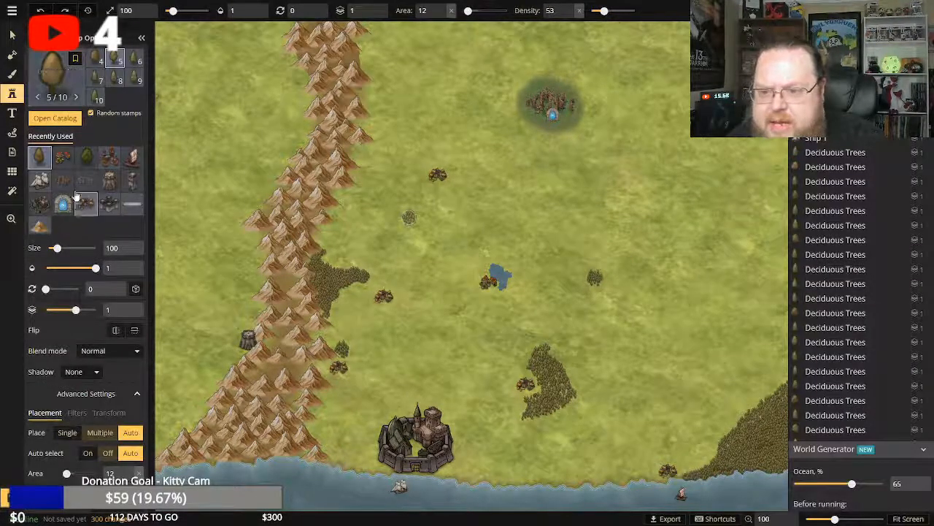
{"action": "left_click", "coordinate": [33, 157]}
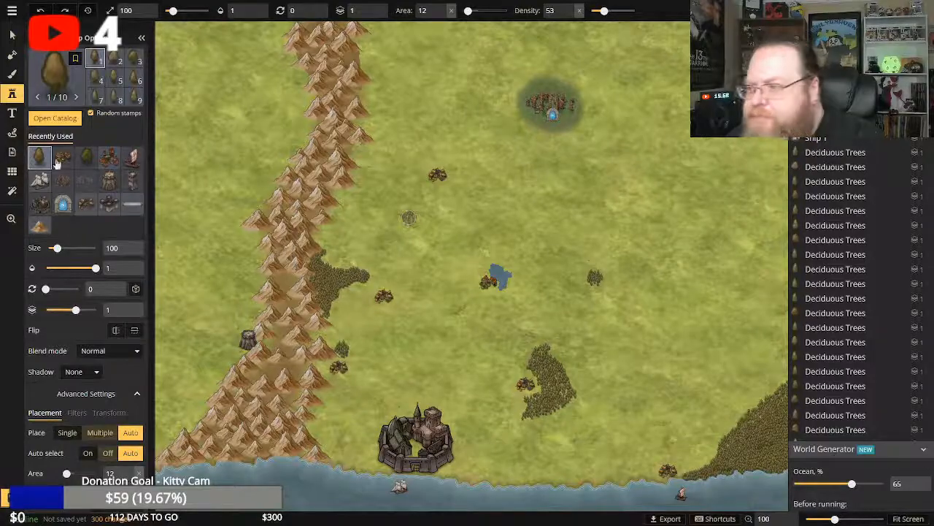
{"action": "left_click", "coordinate": [362, 155]}
{"action": "left_click", "coordinate": [362, 160]}
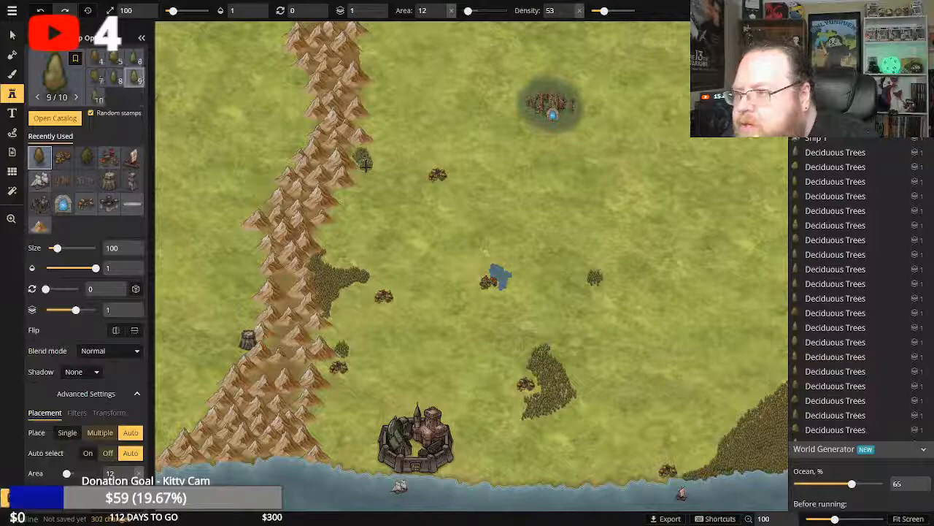
{"action": "left_click", "coordinate": [358, 171]}
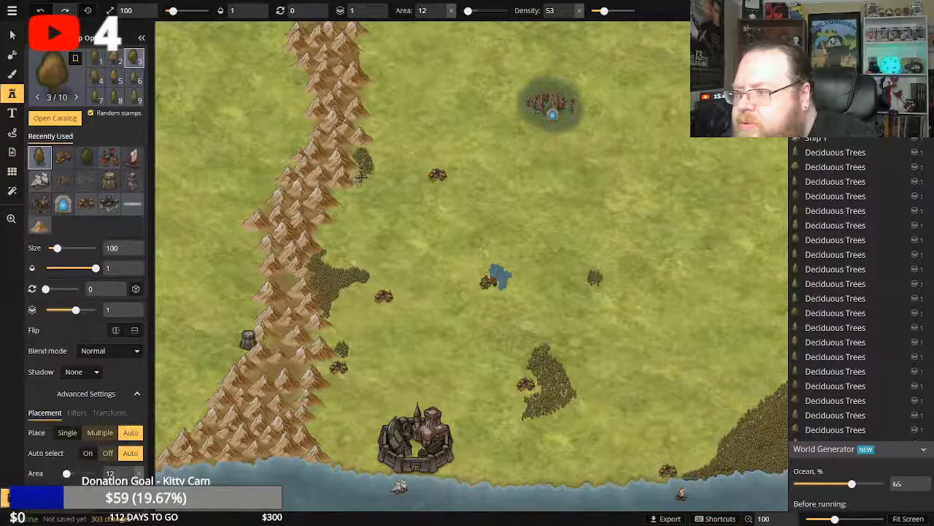
{"action": "left_click", "coordinate": [359, 179]}
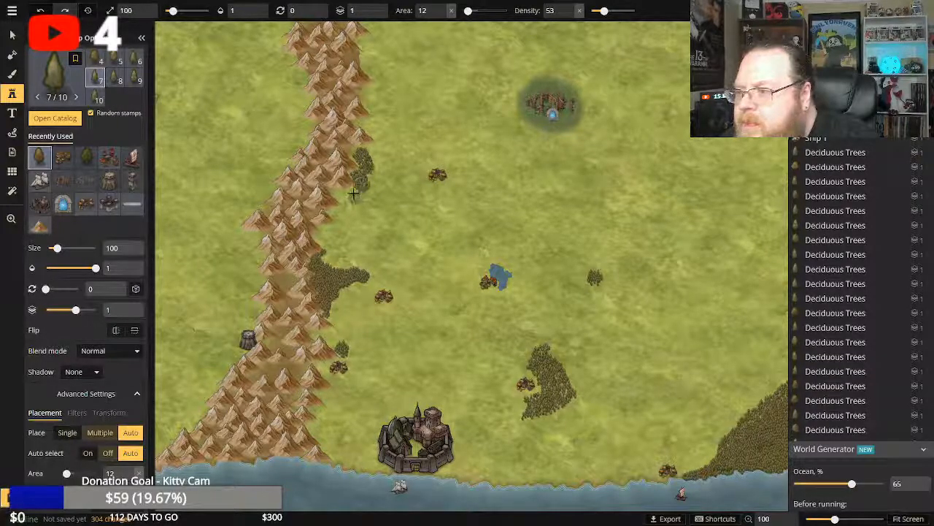
{"action": "left_click", "coordinate": [354, 192]}
{"action": "left_click", "coordinate": [343, 197]}
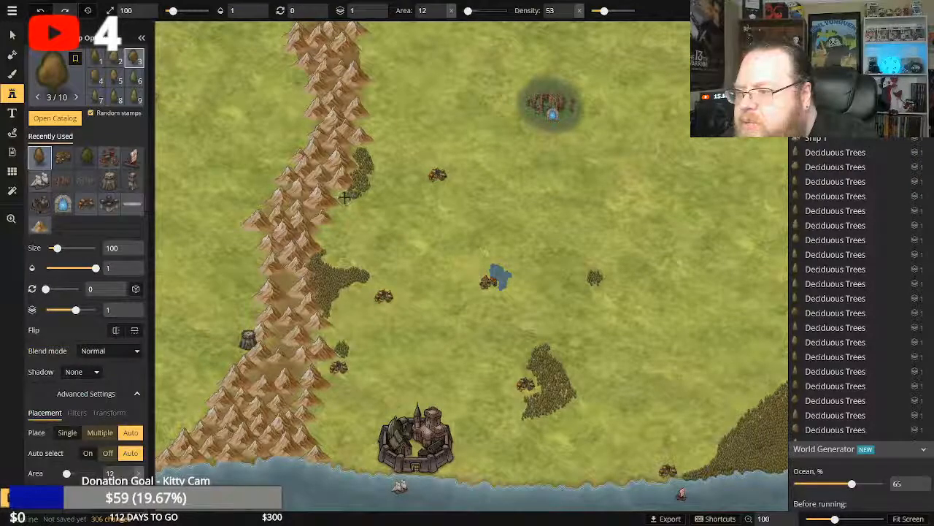
{"action": "left_click", "coordinate": [346, 195]}
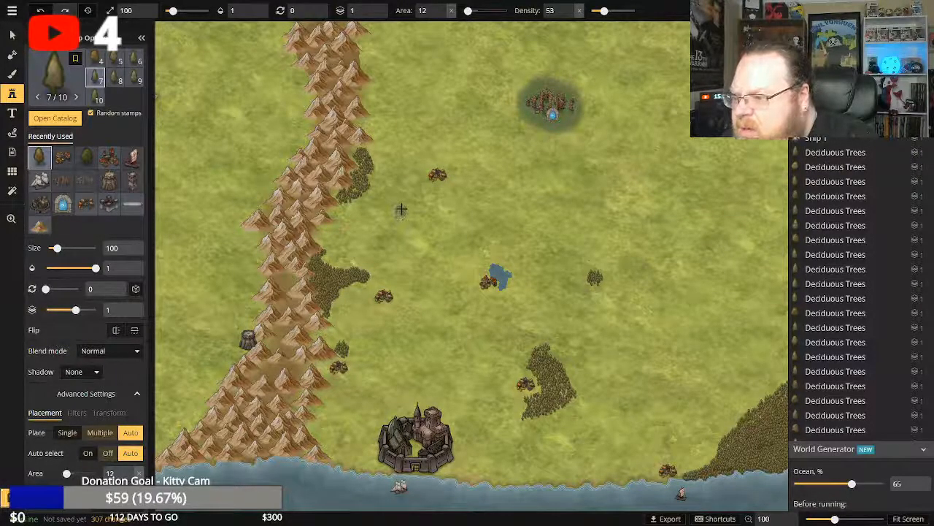
Add a strip of deciduous trees along the range's northeastern foot and widen the woods west of the northernmost village.
{"action": "left_click", "coordinate": [367, 93]}
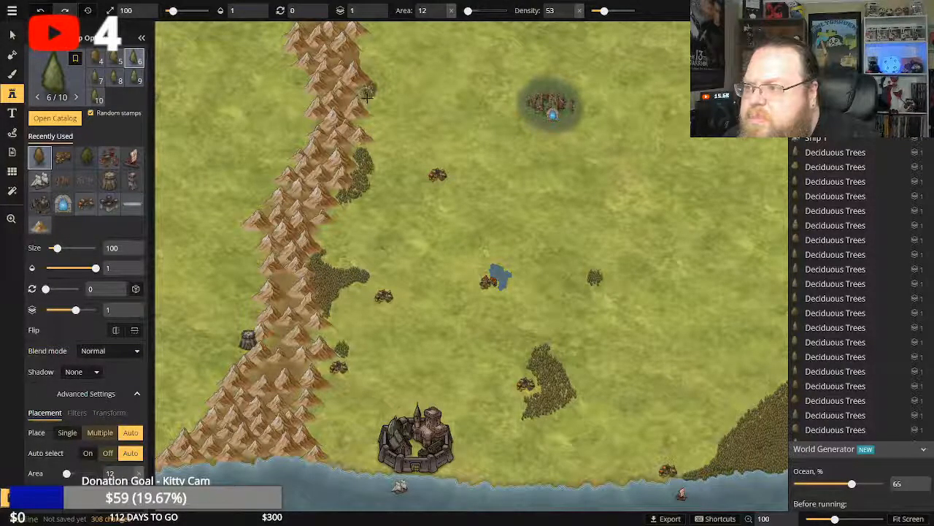
{"action": "left_click", "coordinate": [368, 96]}
{"action": "left_click", "coordinate": [370, 101]}
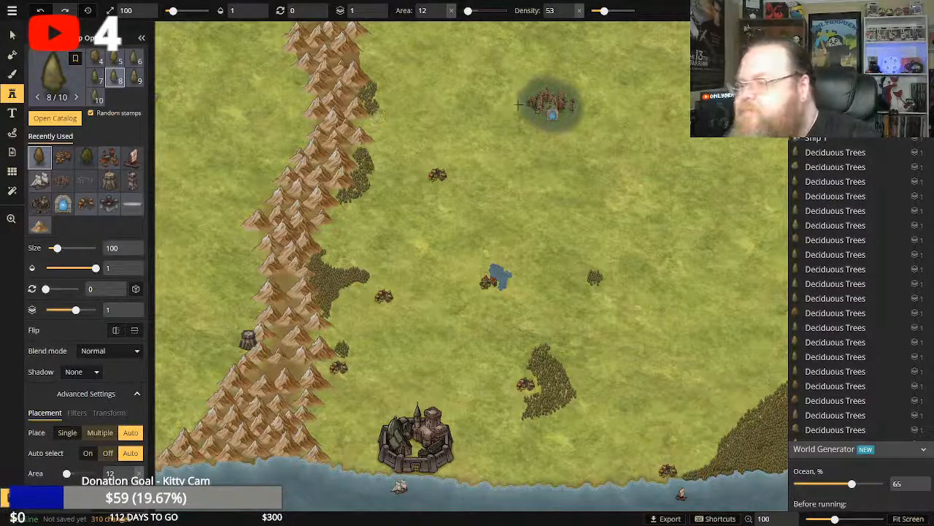
{"action": "left_click", "coordinate": [363, 46]}
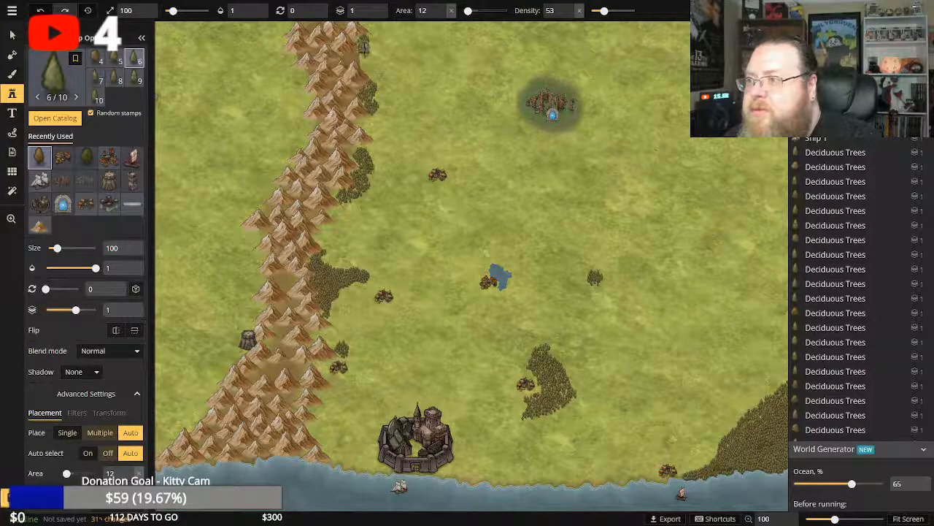
{"action": "left_click", "coordinate": [367, 64]}
{"action": "left_click", "coordinate": [368, 69]}
{"action": "left_click", "coordinate": [403, 65]}
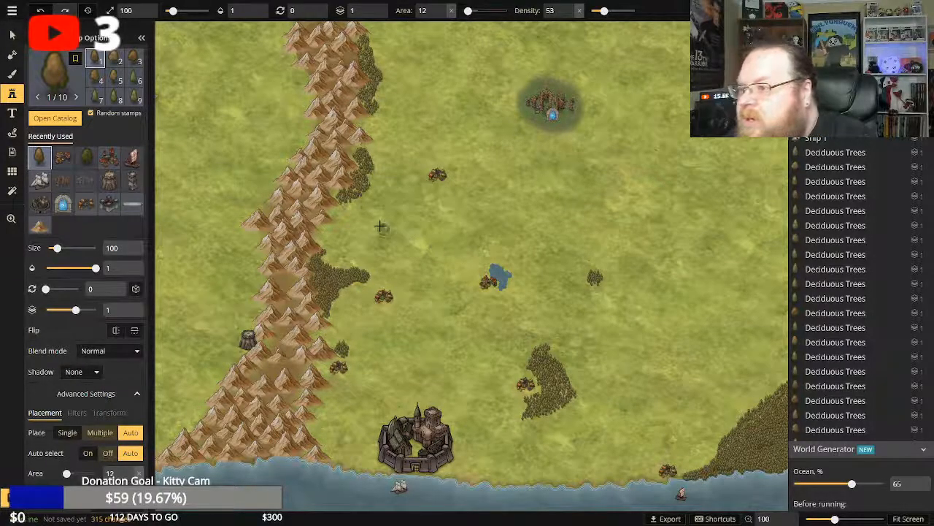
{"action": "left_click", "coordinate": [373, 173]}
{"action": "left_click", "coordinate": [379, 168]}
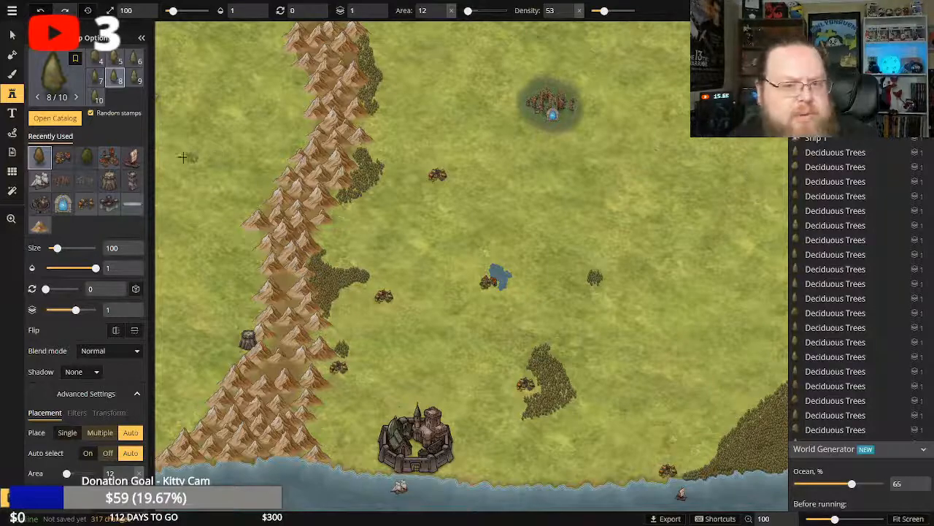
Set the brush texture to Desert 3 with a texture size of 202.08 and save the map.
{"action": "left_click", "coordinate": [12, 74]}
{"action": "left_click", "coordinate": [45, 126]}
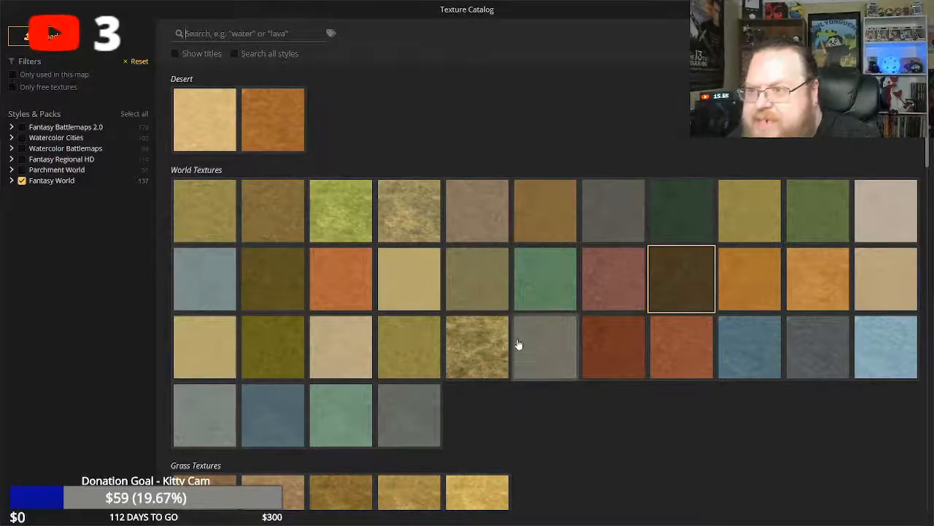
{"action": "left_click", "coordinate": [213, 119]}
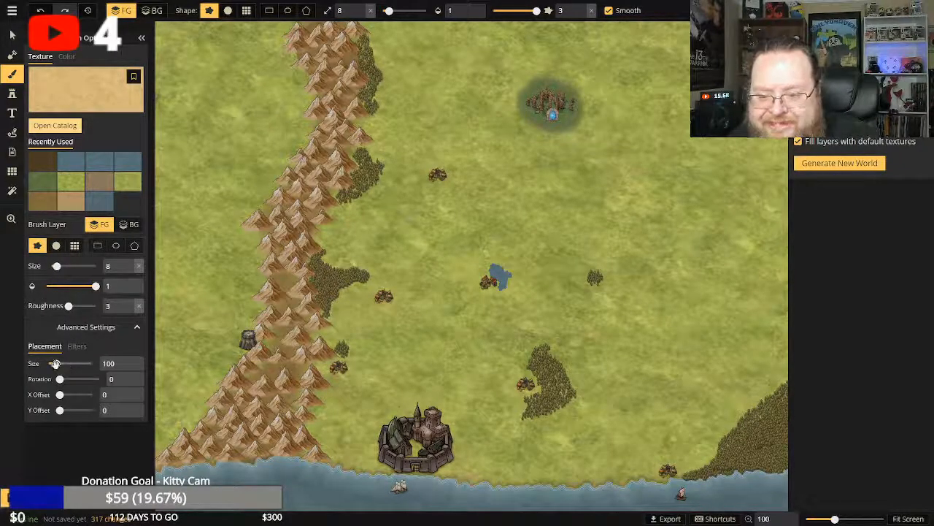
{"action": "left_click_drag", "start_coordinate": [55, 363], "coordinate": [65, 363]}
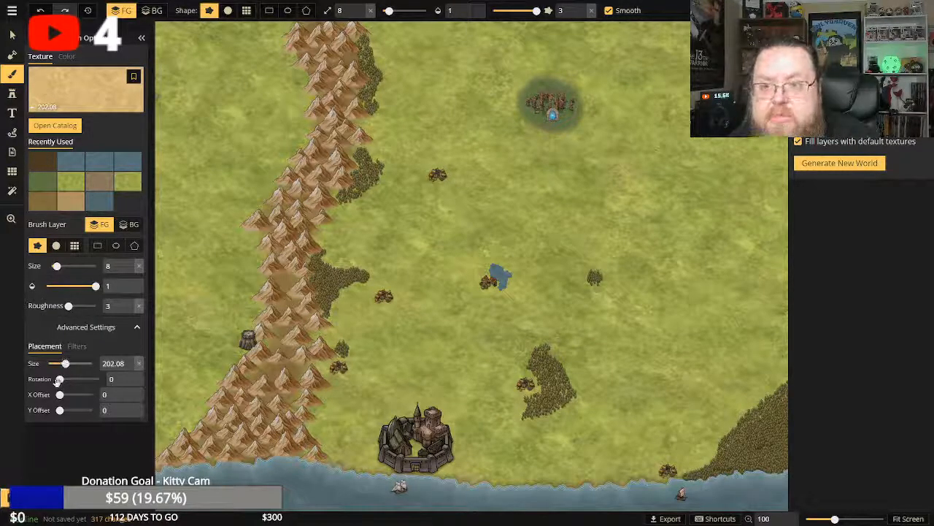
{"action": "key", "text": "ctrl+s"}
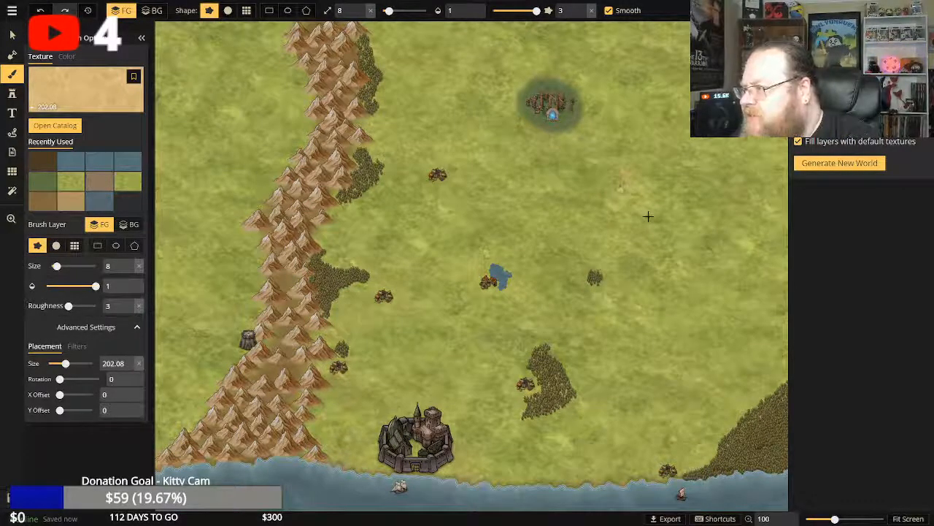
Set the brush size to 29 and paint a sandy desert strip down the northern part of the map's eastern edge.
{"action": "left_click_drag", "start_coordinate": [648, 216], "coordinate": [620, 190]}
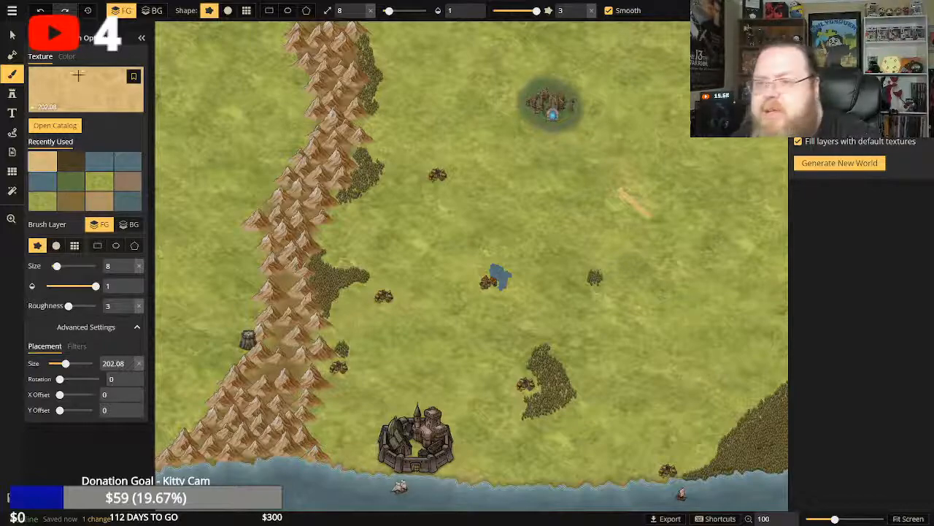
{"action": "key", "text": "ctrl+z"}
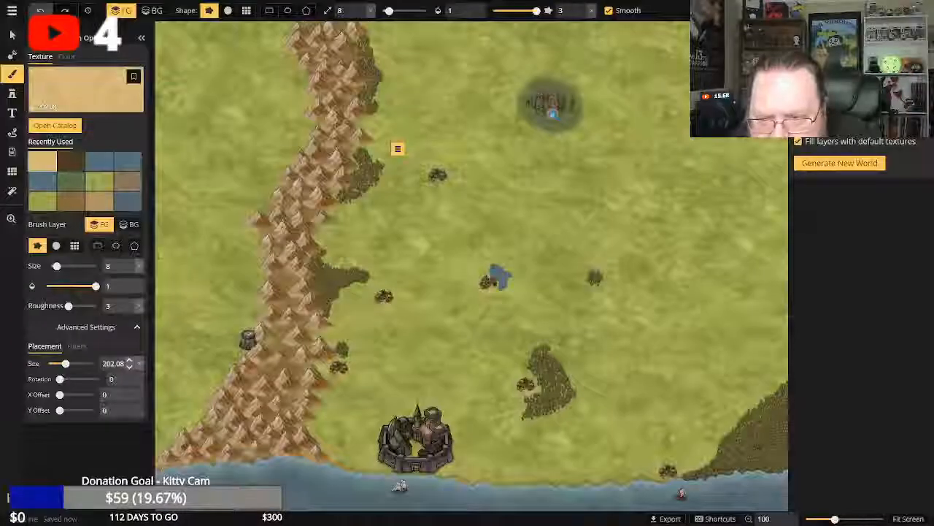
{"action": "left_click_drag", "start_coordinate": [56, 266], "coordinate": [68, 266]}
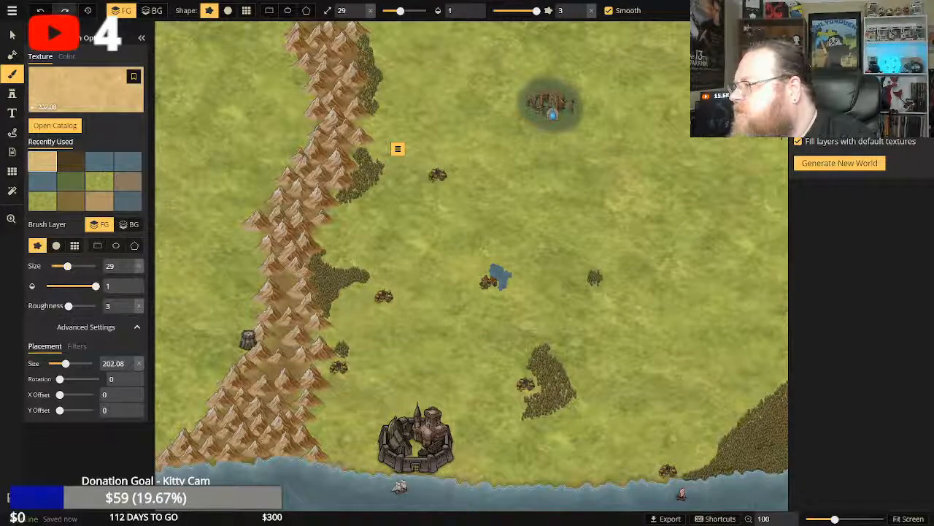
{"action": "left_click_drag", "start_coordinate": [780, 154], "coordinate": [783, 166]}
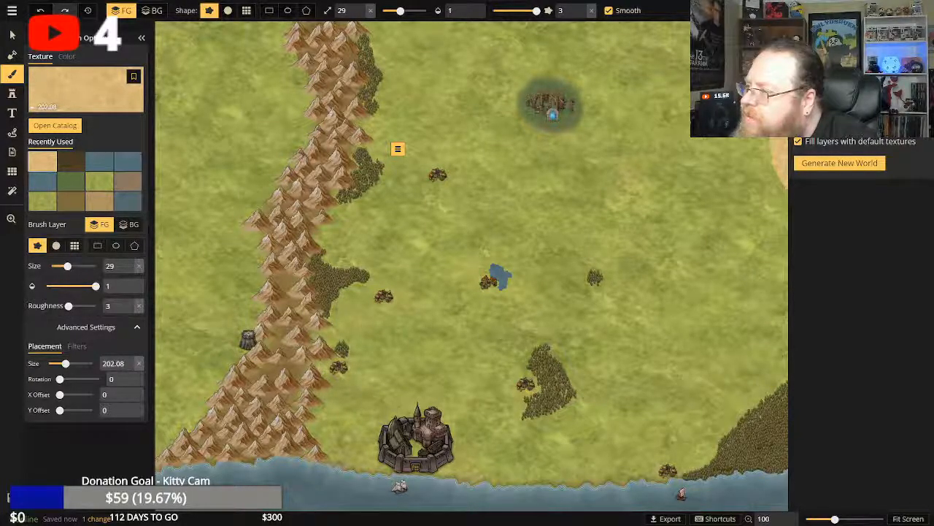
{"action": "left_click", "coordinate": [778, 177]}
{"action": "mouse_move", "coordinate": [774, 186]}
{"action": "left_mouse_down"}
{"action": "mouse_move", "coordinate": [765, 199]}
{"action": "mouse_move", "coordinate": [782, 198]}
{"action": "mouse_move", "coordinate": [779, 205]}
{"action": "left_mouse_up"}
{"action": "left_click", "coordinate": [765, 199]}
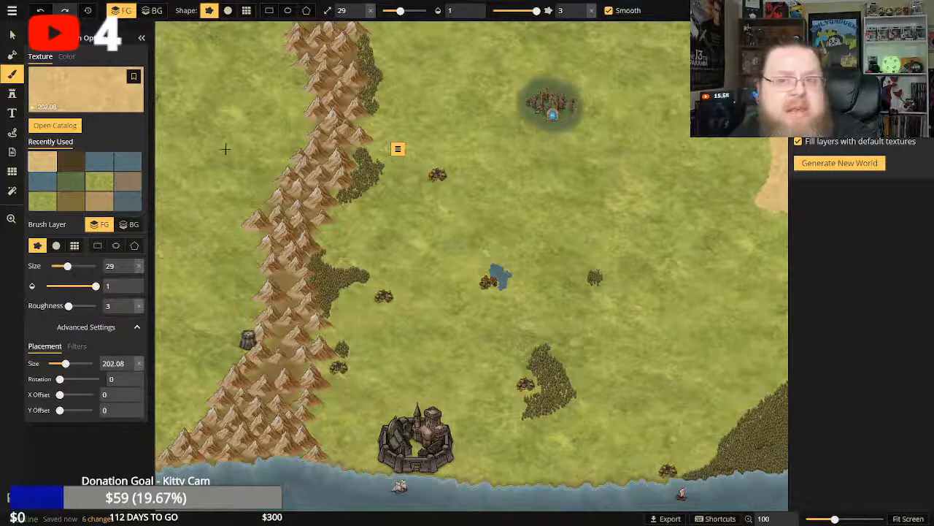
Undo the last few desert strokes and repaint the strip's southern end tight against the map's eastern edge.
{"action": "left_click", "coordinate": [40, 10]}
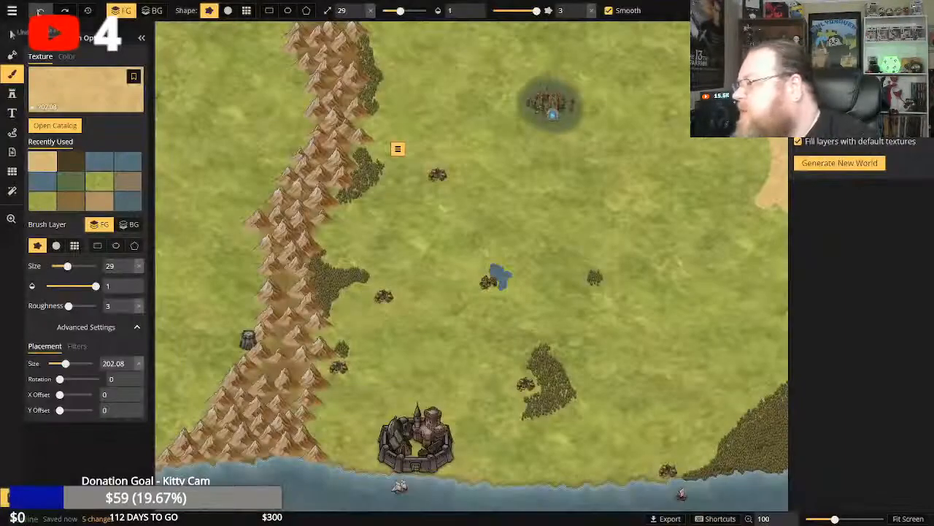
{"action": "left_click", "coordinate": [40, 10]}
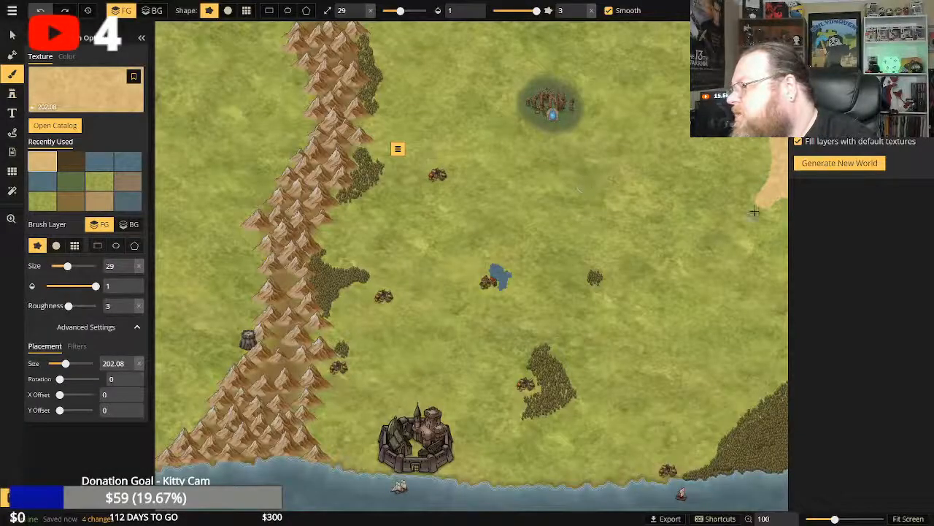
{"action": "key", "text": "ctrl+z"}
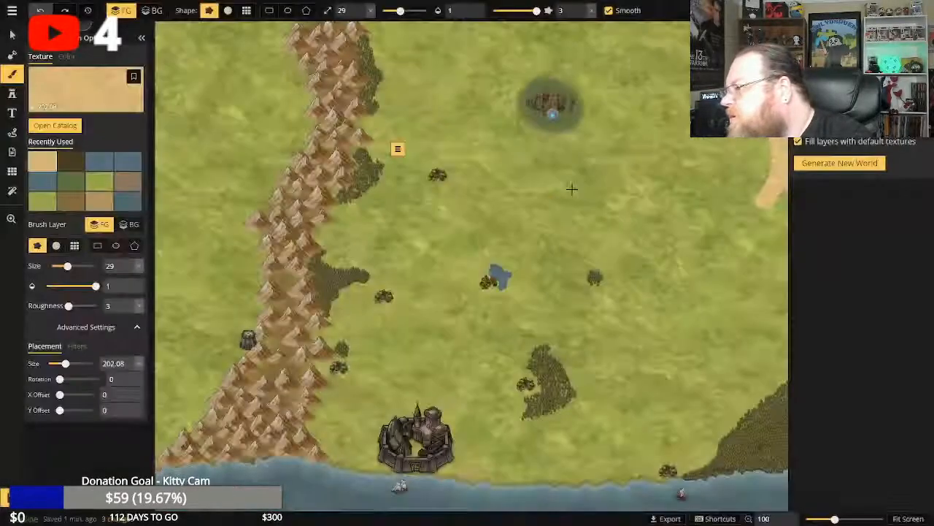
{"action": "key", "text": "ctrl+z"}
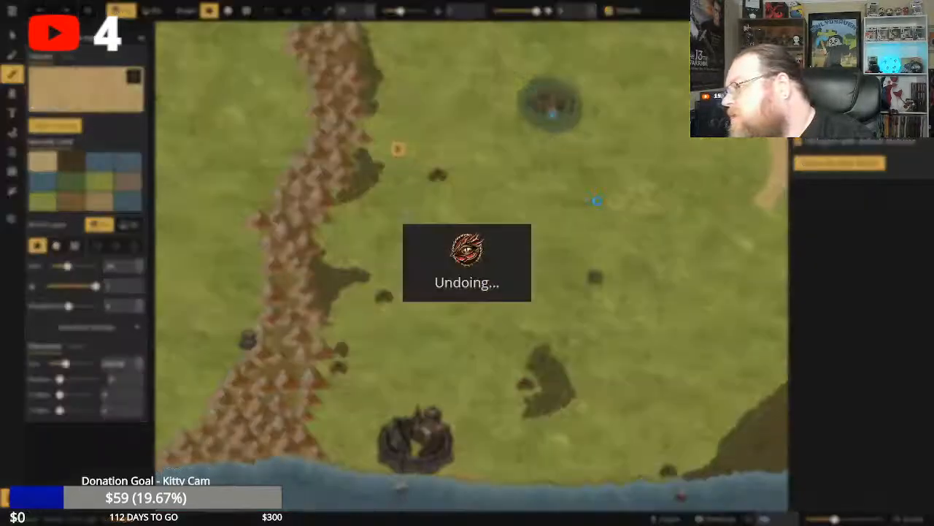
{"action": "mouse_move", "coordinate": [779, 170]}
{"action": "left_mouse_down"}
{"action": "mouse_move", "coordinate": [782, 195]}
{"action": "mouse_move", "coordinate": [813, 240]}
{"action": "left_mouse_up"}
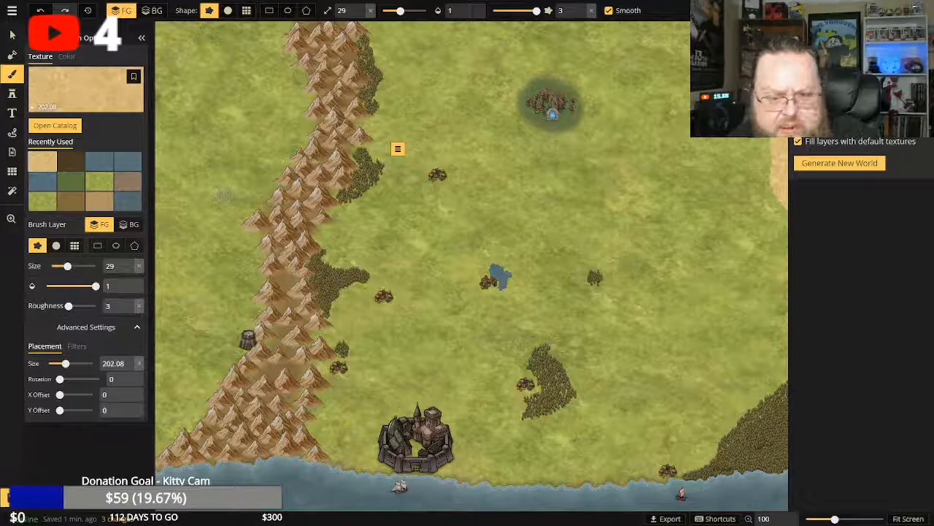
Return to the deciduous tree stamp and add several more tree clusters to the map.
{"action": "left_click", "coordinate": [12, 93]}
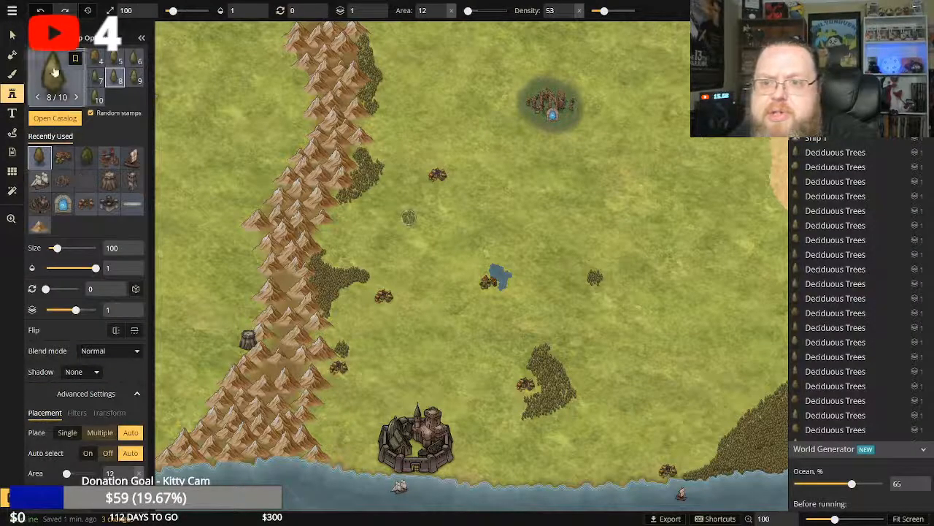
{"action": "left_click", "coordinate": [41, 158]}
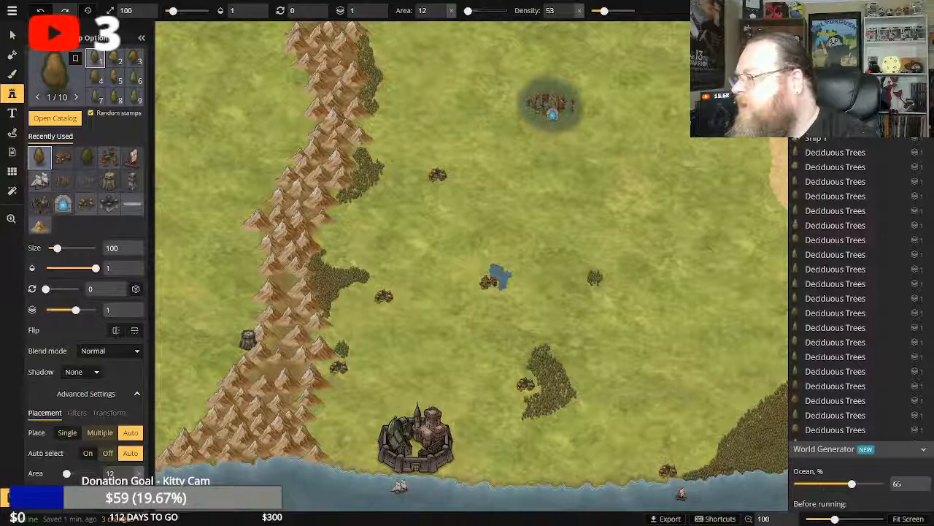
{"action": "left_click", "coordinate": [38, 96]}
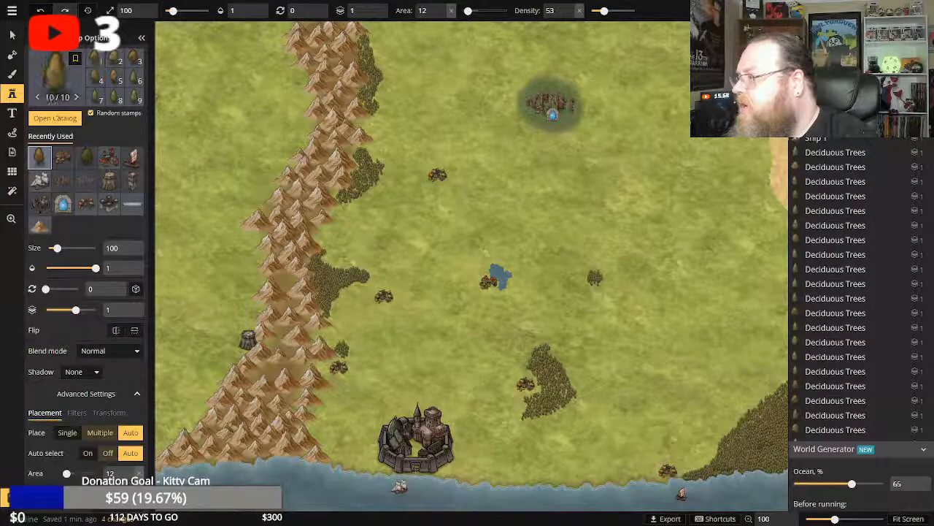
{"action": "left_click", "coordinate": [135, 58]}
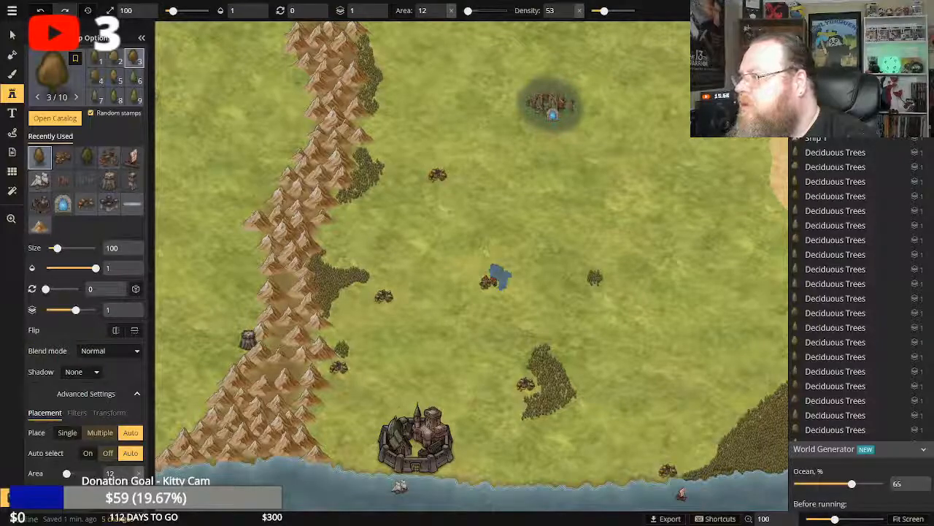
{"action": "left_click", "coordinate": [595, 277]}
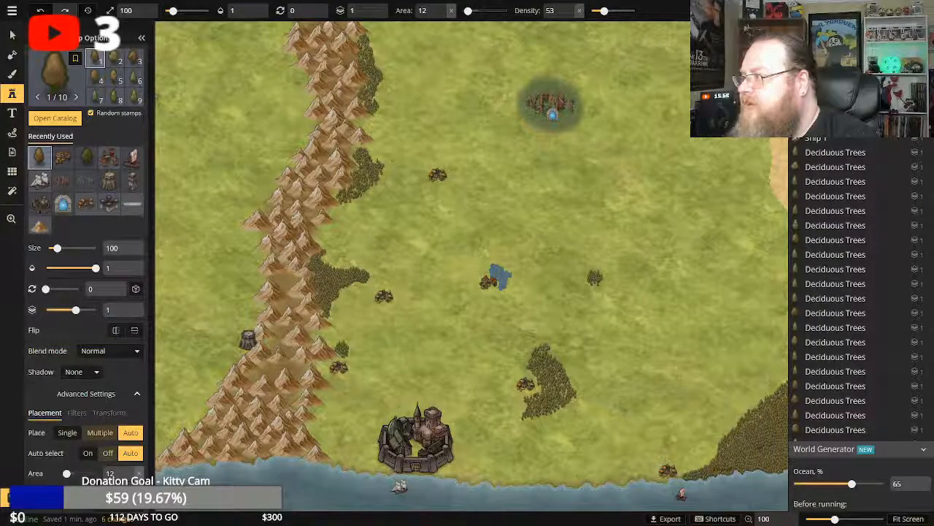
{"action": "left_click", "coordinate": [594, 278]}
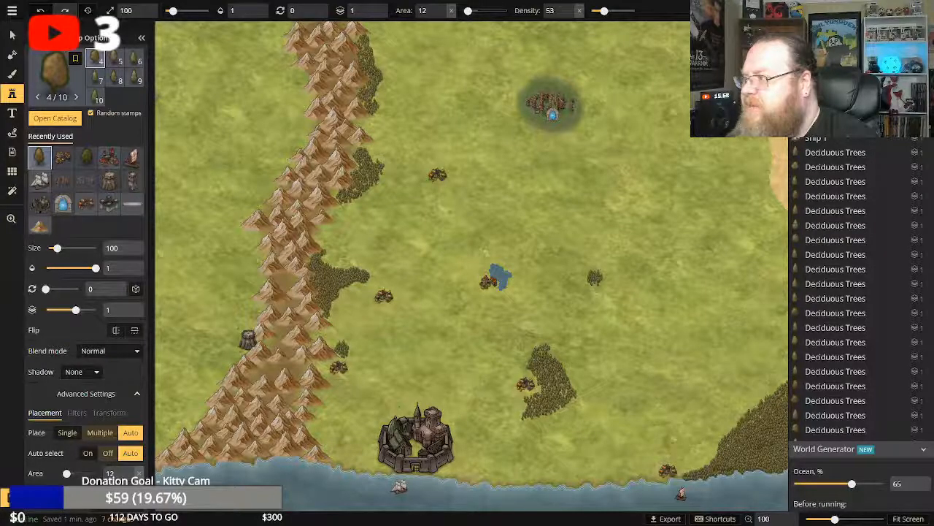
{"action": "left_click", "coordinate": [595, 278]}
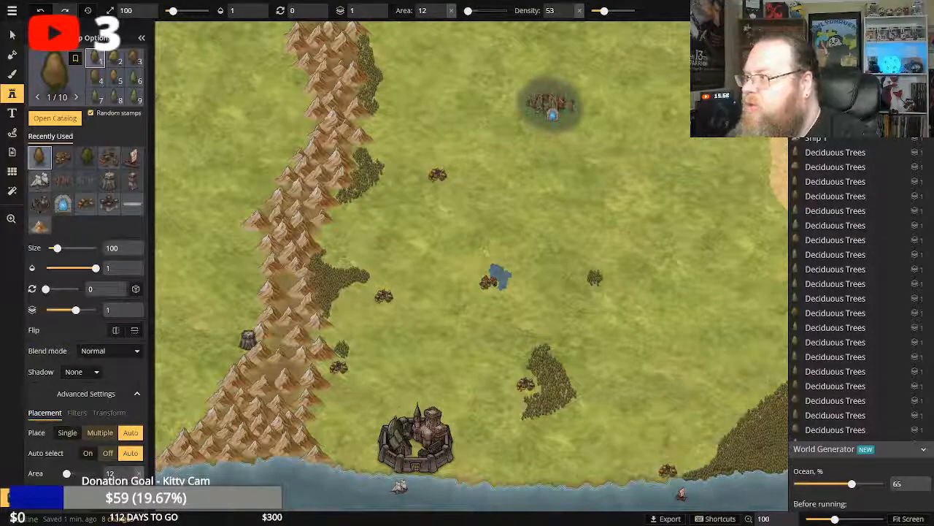
Stamp repeated batches of deciduous trees at size 100, area 12 and density 53 on the small grove east of the central lake.
{"action": "left_click", "coordinate": [595, 278]}
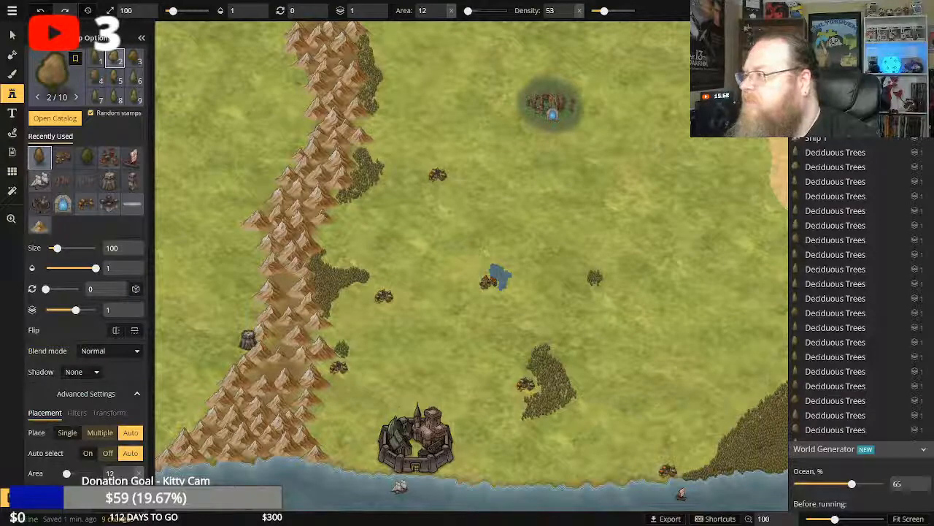
{"action": "left_click", "coordinate": [595, 277]}
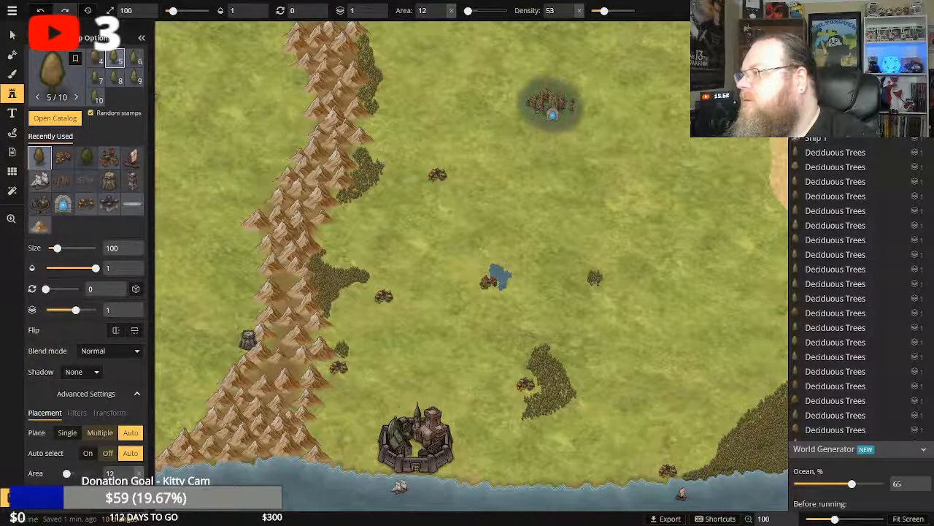
{"action": "left_click", "coordinate": [595, 277]}
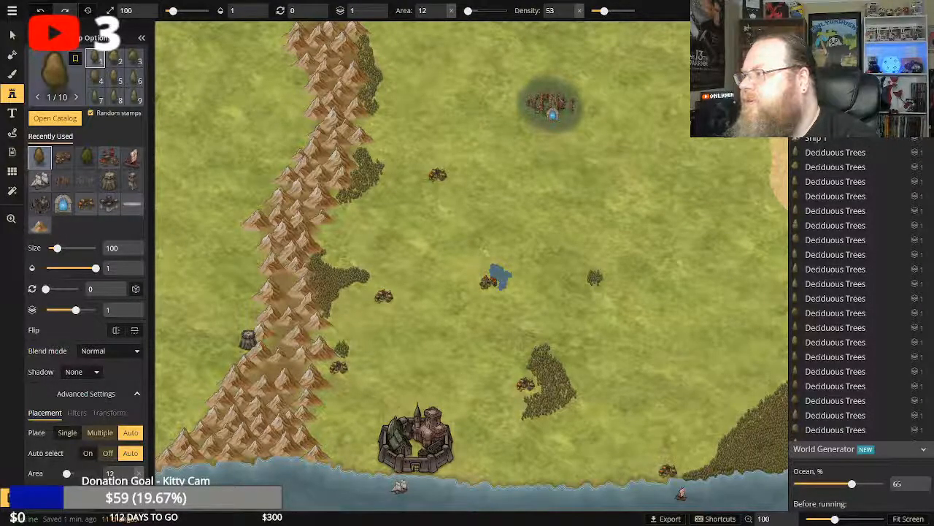
{"action": "left_click", "coordinate": [595, 277]}
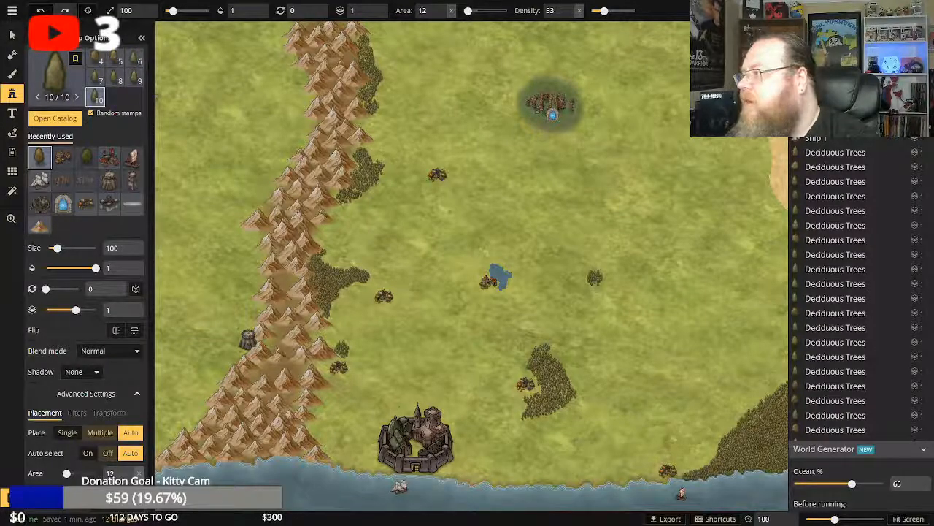
{"action": "left_click", "coordinate": [595, 277]}
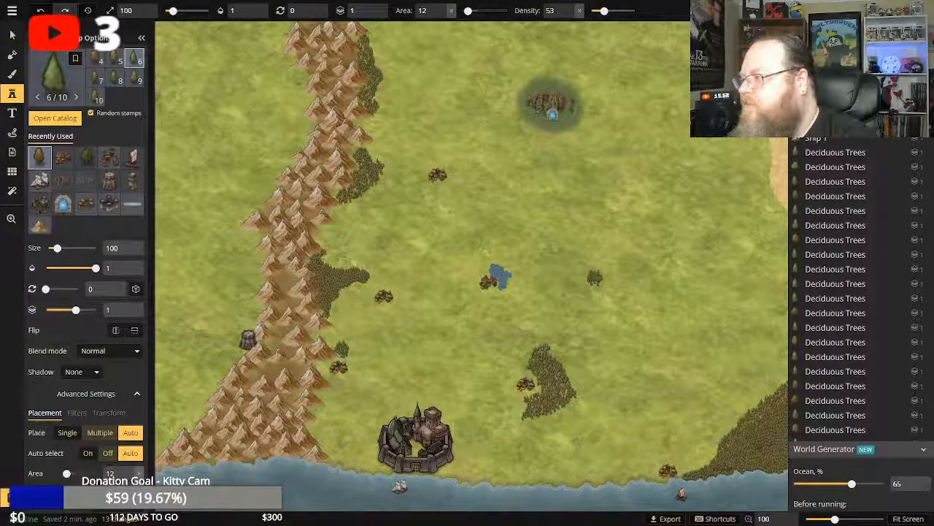
{"action": "left_click", "coordinate": [595, 277]}
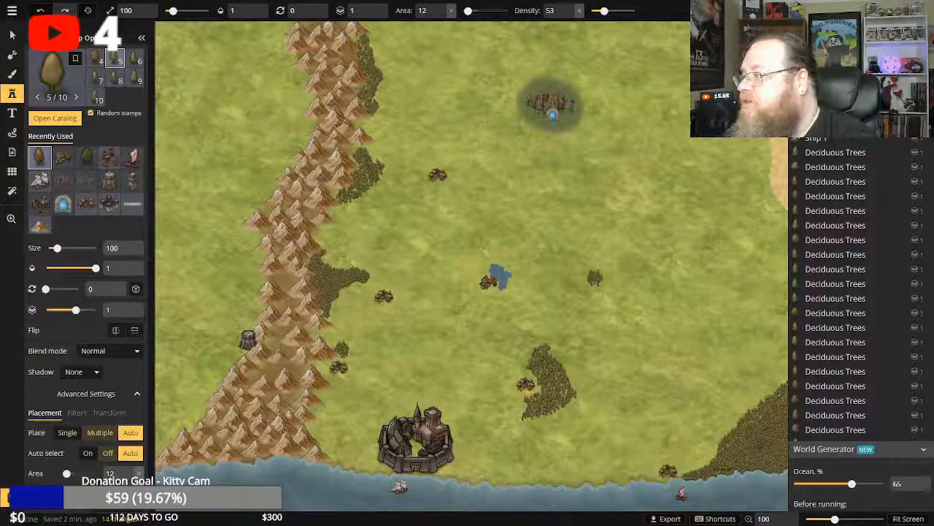
{"action": "left_click", "coordinate": [595, 278]}
{"action": "left_click", "coordinate": [594, 277]}
{"action": "left_click", "coordinate": [595, 277]}
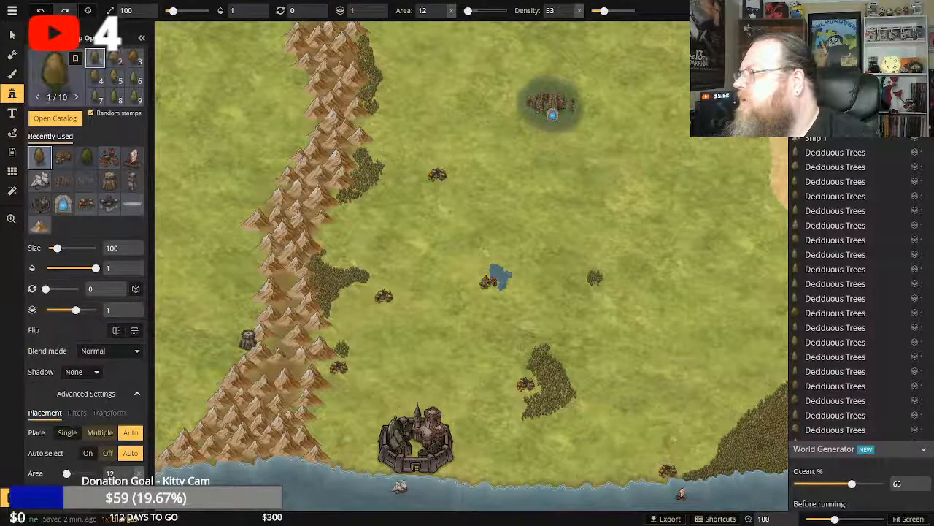
{"action": "left_click", "coordinate": [595, 277]}
{"action": "left_click", "coordinate": [595, 277]}
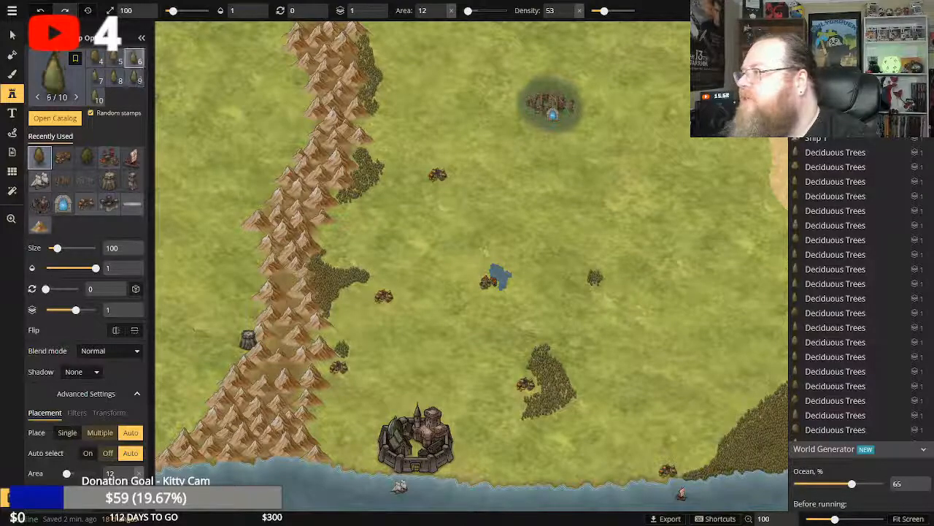
{"action": "left_click", "coordinate": [595, 277]}
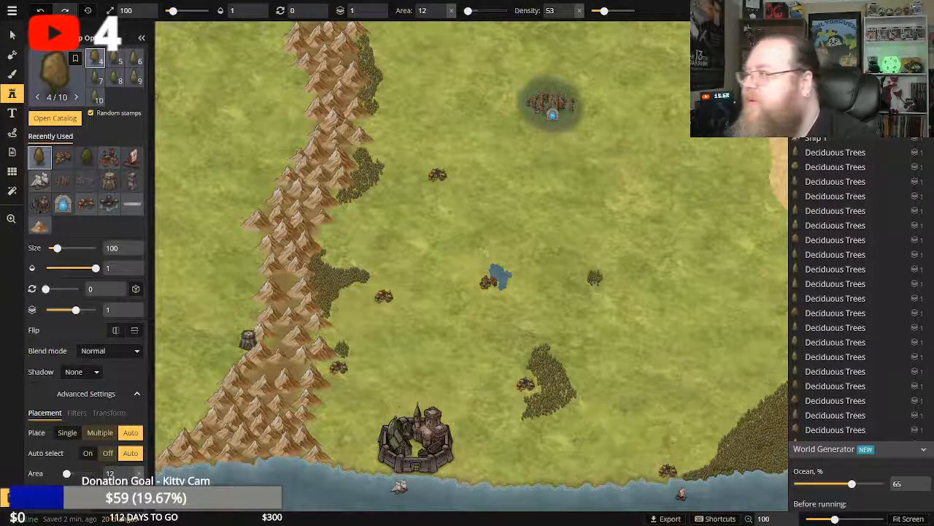
{"action": "left_click", "coordinate": [595, 278]}
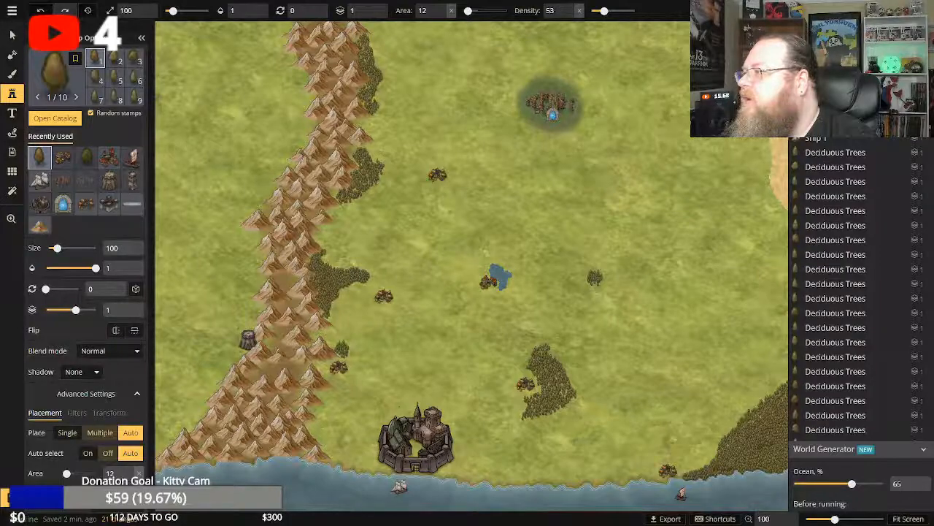
{"action": "left_click", "coordinate": [595, 277]}
{"action": "left_click", "coordinate": [595, 277]}
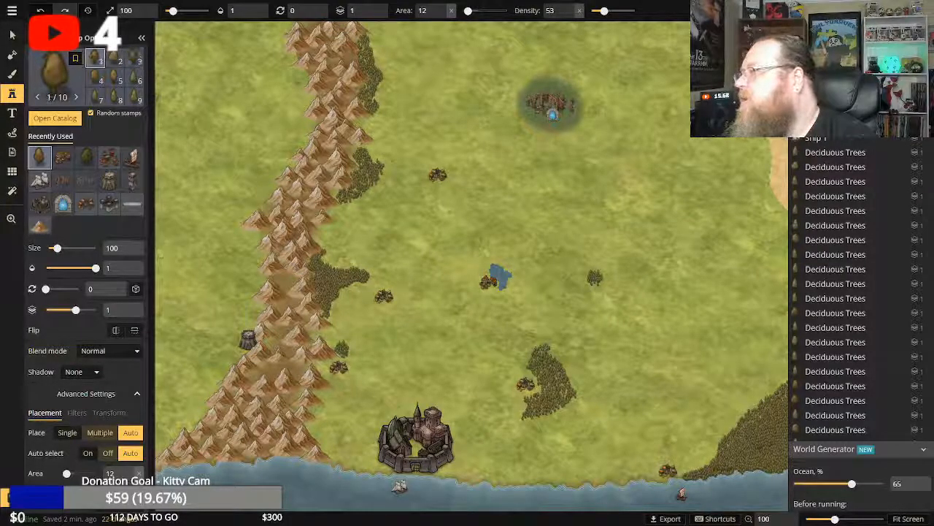
{"action": "left_click", "coordinate": [594, 277]}
{"action": "left_click", "coordinate": [595, 277]}
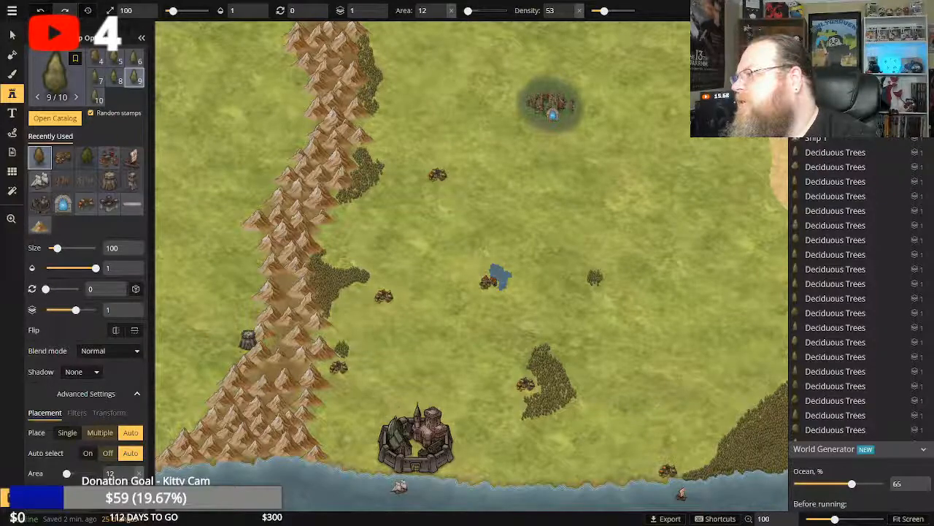
{"action": "left_click", "coordinate": [595, 277]}
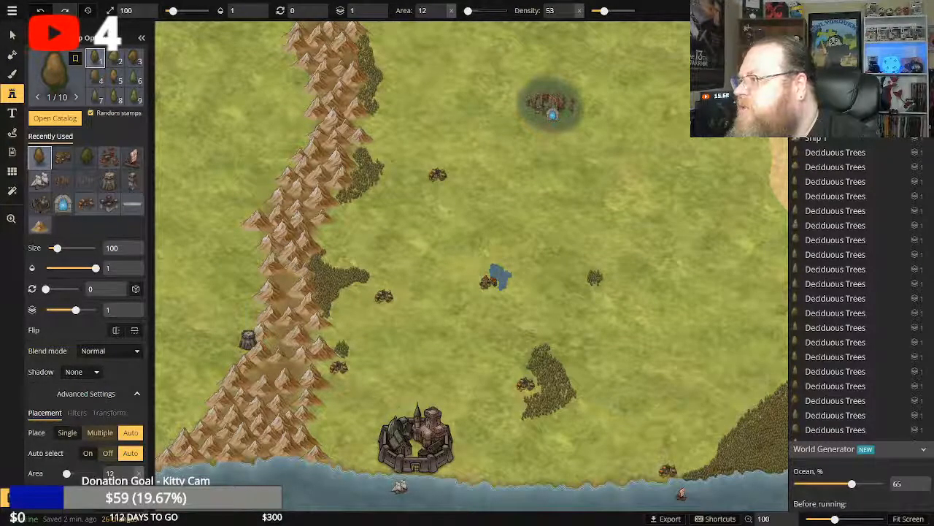
{"action": "left_click", "coordinate": [595, 277]}
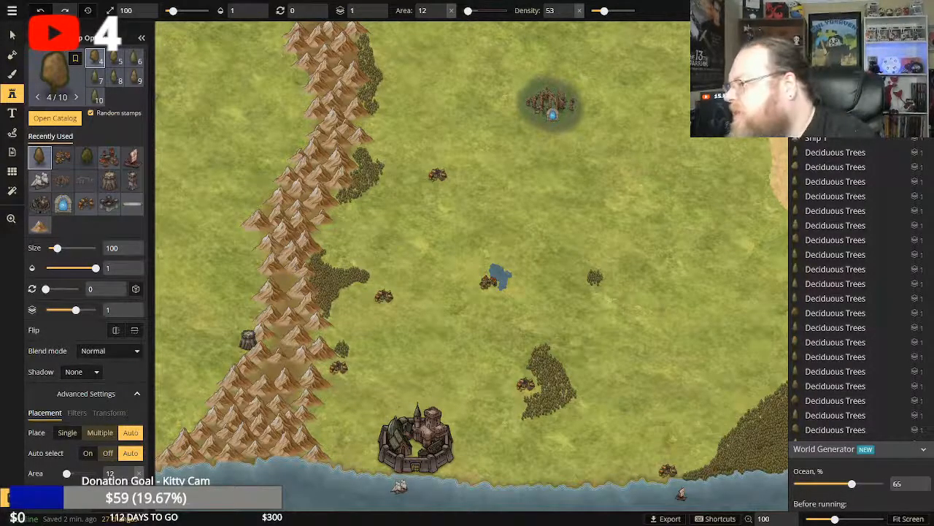
{"action": "left_click", "coordinate": [595, 277]}
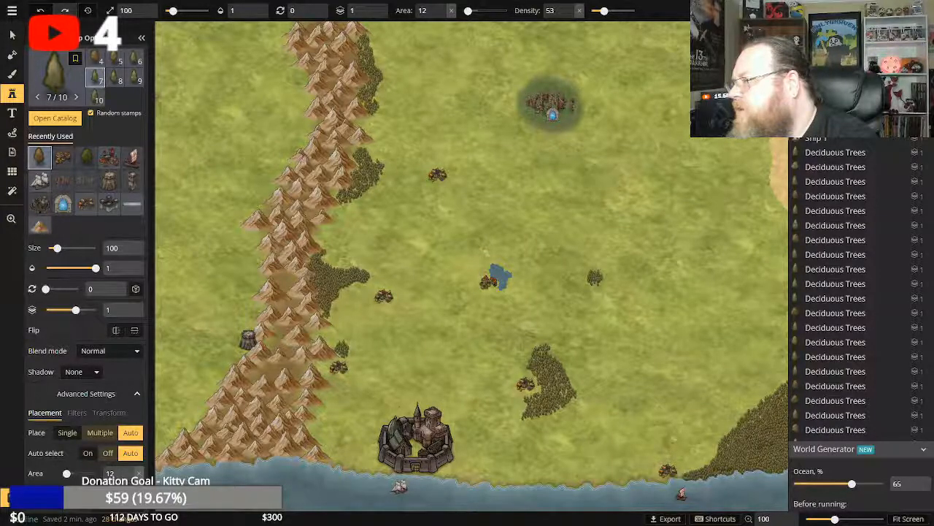
{"action": "left_click", "coordinate": [595, 277]}
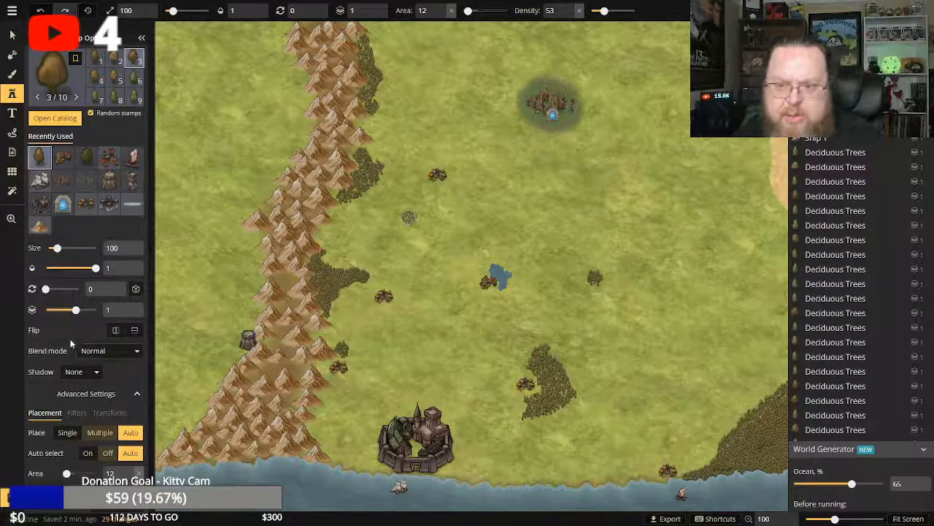
Reduce the deciduous tree stamp to size 10 with a placement area of 3.
{"action": "scroll", "coordinate": [69, 374], "scroll_direction": "down", "scroll_amount": 1}
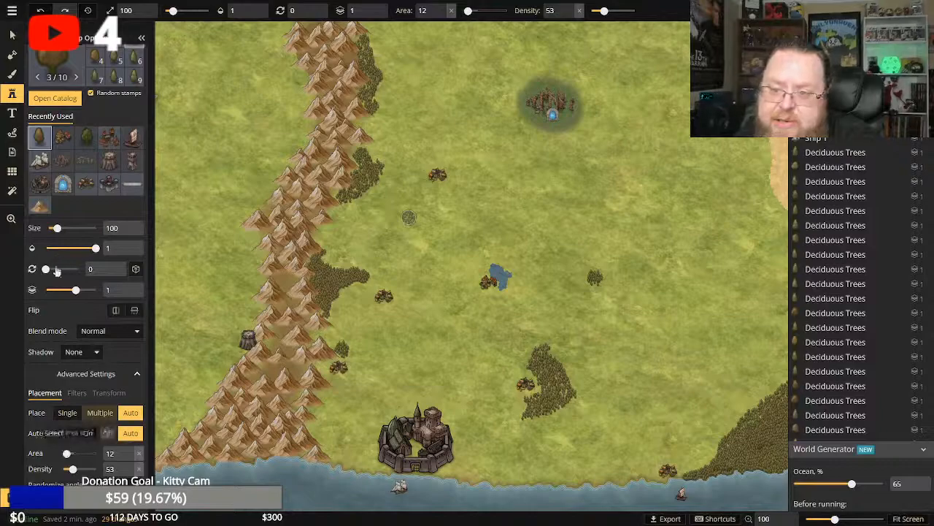
{"action": "left_click_drag", "start_coordinate": [56, 228], "coordinate": [33, 229]}
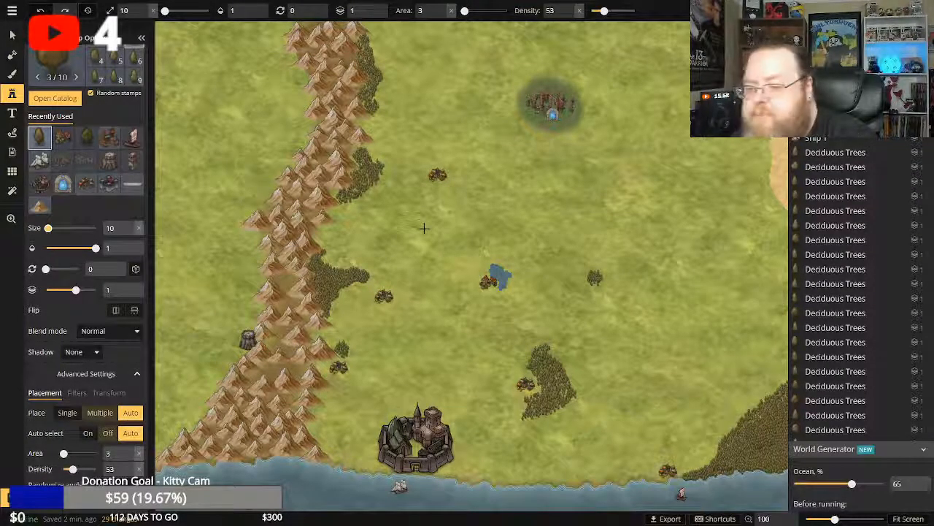
Pick a sandy texture at texture size 100 and paint the grass between the northeastern desert strip and the map's eastern edge.
{"action": "left_click", "coordinate": [11, 219]}
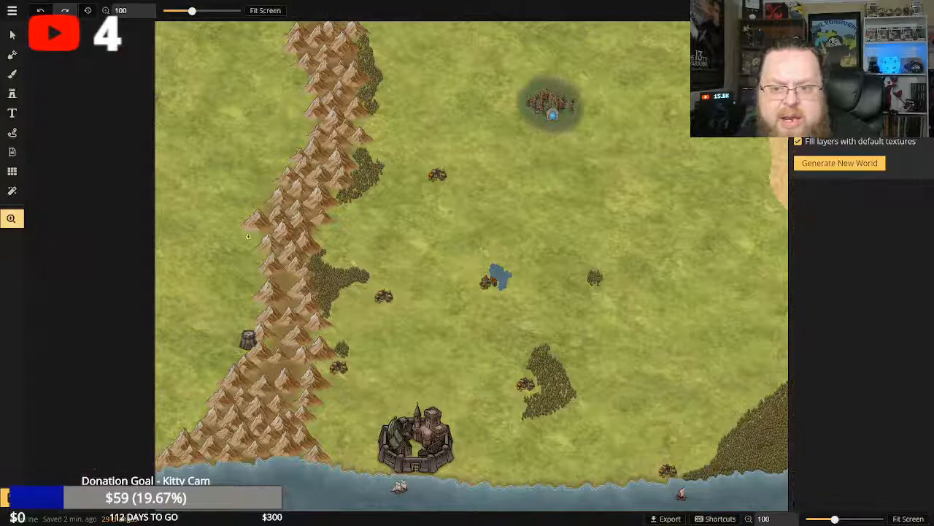
{"action": "scroll", "coordinate": [752, 129], "scroll_direction": "up", "scroll_amount": 7}
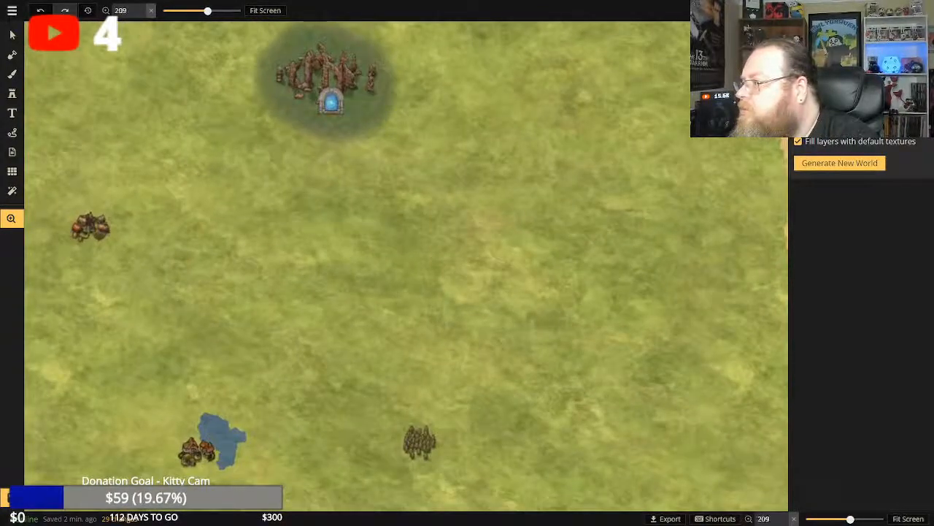
{"action": "left_click_drag", "start_coordinate": [751, 106], "coordinate": [552, 190]}
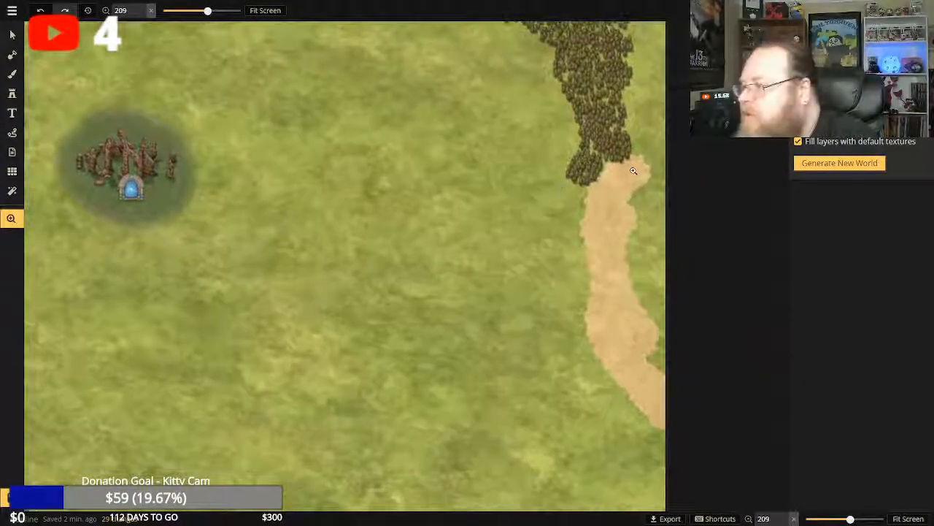
{"action": "mouse_move", "coordinate": [532, 150]}
{"action": "left_mouse_down"}
{"action": "mouse_move", "coordinate": [402, 143]}
{"action": "mouse_move", "coordinate": [504, 158]}
{"action": "mouse_move", "coordinate": [516, 171]}
{"action": "mouse_move", "coordinate": [510, 192]}
{"action": "mouse_move", "coordinate": [524, 143]}
{"action": "mouse_move", "coordinate": [515, 145]}
{"action": "left_mouse_up"}
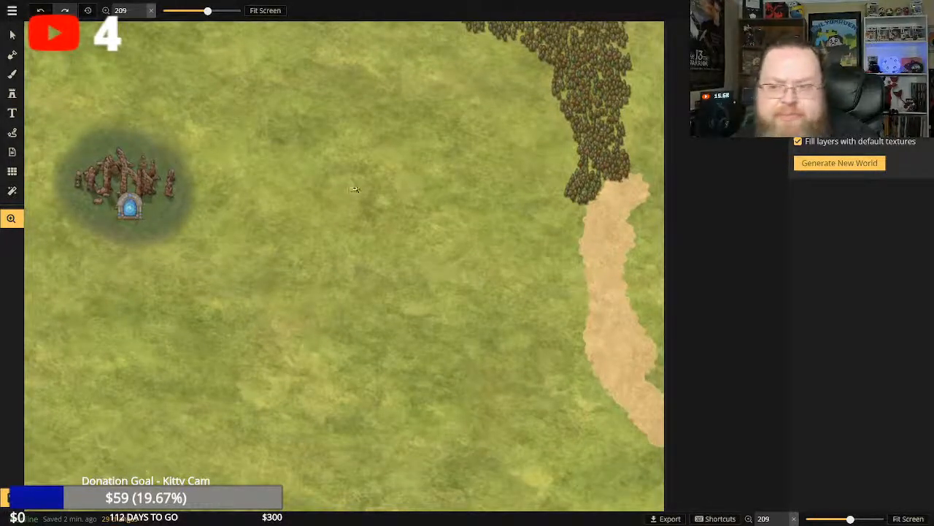
{"action": "left_click_drag", "start_coordinate": [354, 190], "coordinate": [341, 203]}
{"action": "left_click_drag", "start_coordinate": [465, 331], "coordinate": [398, 124]}
{"action": "left_click_drag", "start_coordinate": [398, 488], "coordinate": [400, 389]}
{"action": "left_click_drag", "start_coordinate": [410, 152], "coordinate": [397, 256]}
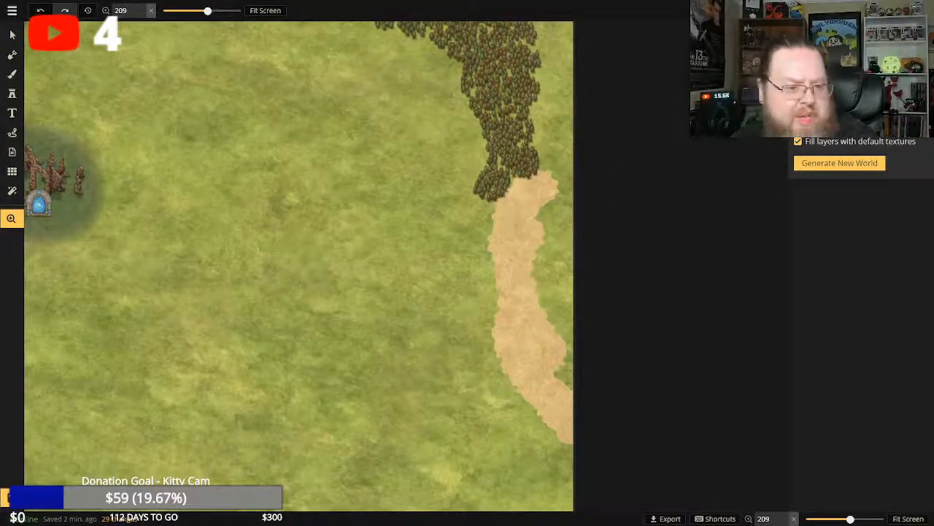
{"action": "left_click", "coordinate": [12, 74]}
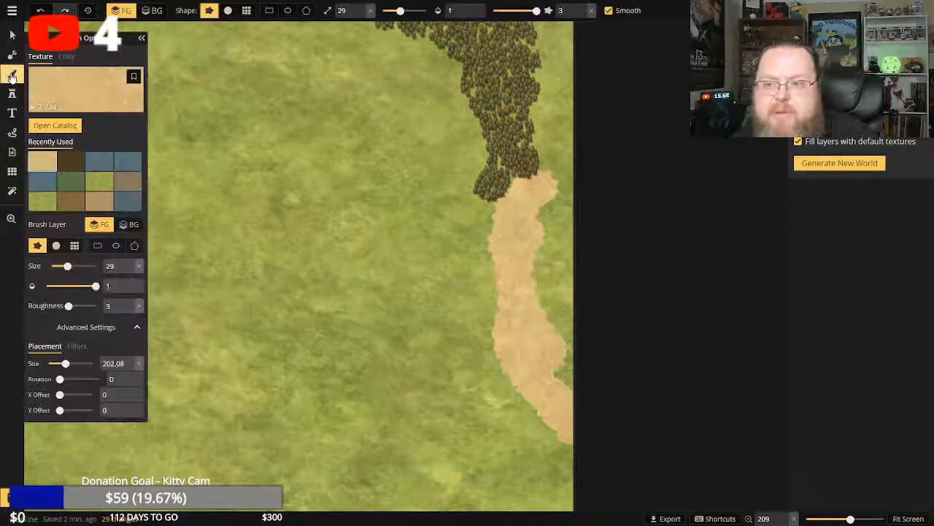
{"action": "left_click", "coordinate": [77, 92]}
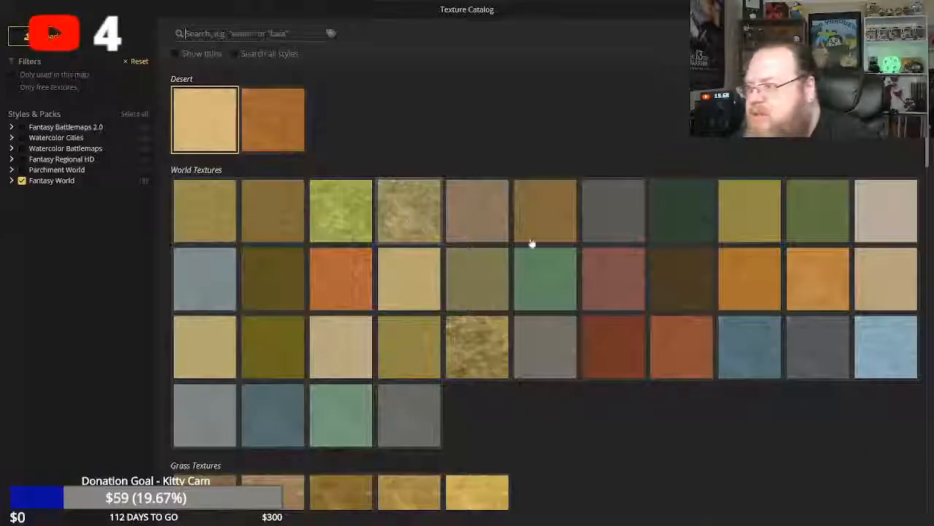
{"action": "left_click", "coordinate": [214, 125]}
{"action": "left_click", "coordinate": [544, 217]}
{"action": "mouse_move", "coordinate": [544, 239]}
{"action": "left_mouse_down"}
{"action": "mouse_move", "coordinate": [569, 387]}
{"action": "mouse_move", "coordinate": [555, 178]}
{"action": "mouse_move", "coordinate": [594, 139]}
{"action": "left_mouse_up"}
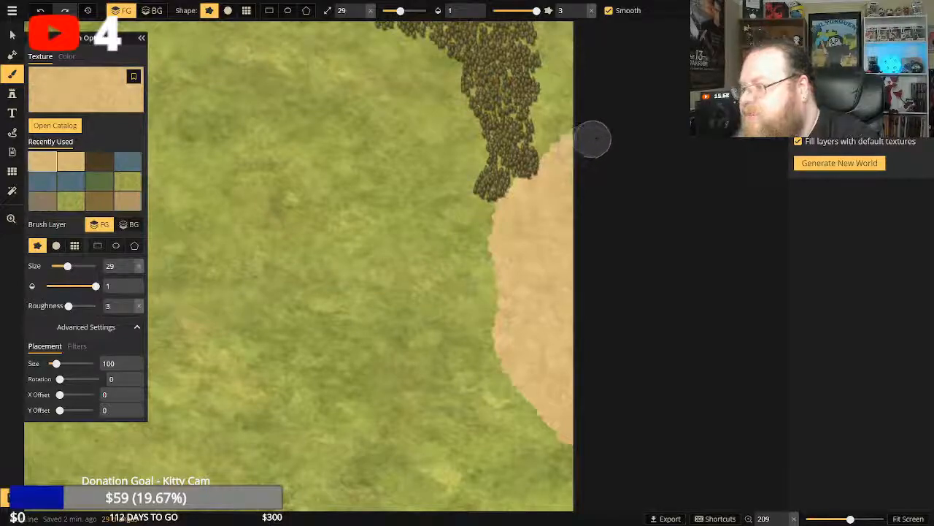
Switch from the terrain brush back to the deciduous tree stamp.
{"action": "left_click", "coordinate": [12, 94]}
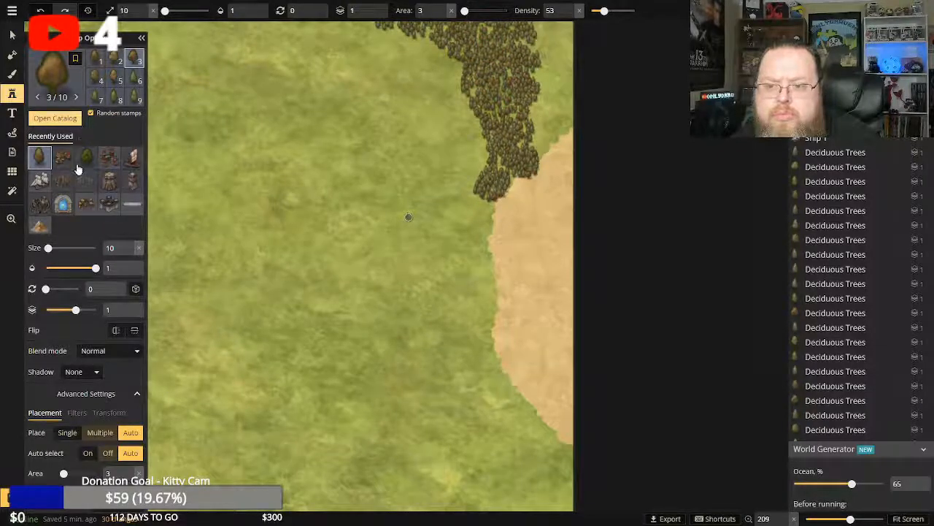
{"action": "left_click", "coordinate": [41, 158]}
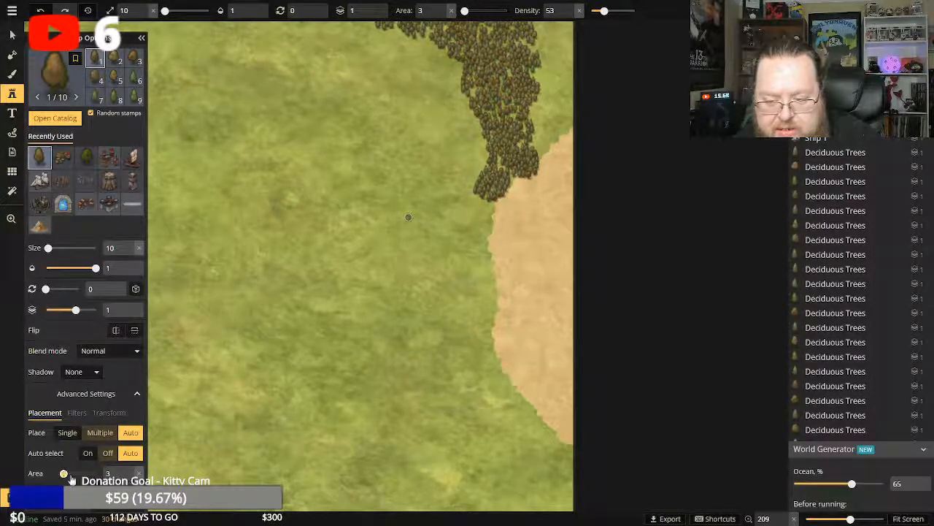
Try stamping size 10 deciduous trees where the northeastern forest's edge meets the desert, and undo the attempt.
{"action": "mouse_move", "coordinate": [48, 248]}
{"action": "left_mouse_down"}
{"action": "mouse_move", "coordinate": [84, 248]}
{"action": "mouse_move", "coordinate": [48, 249]}
{"action": "left_mouse_up"}
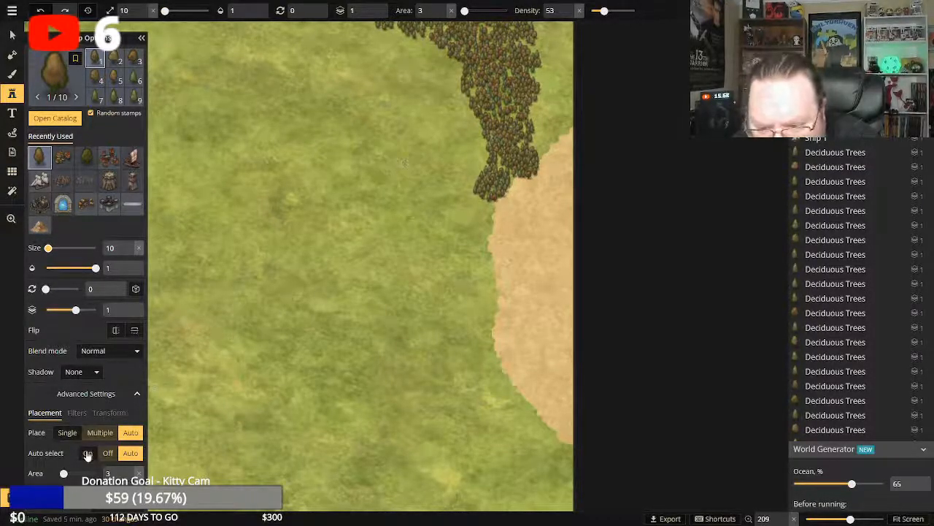
{"action": "scroll", "coordinate": [81, 454], "scroll_direction": "down", "scroll_amount": 1}
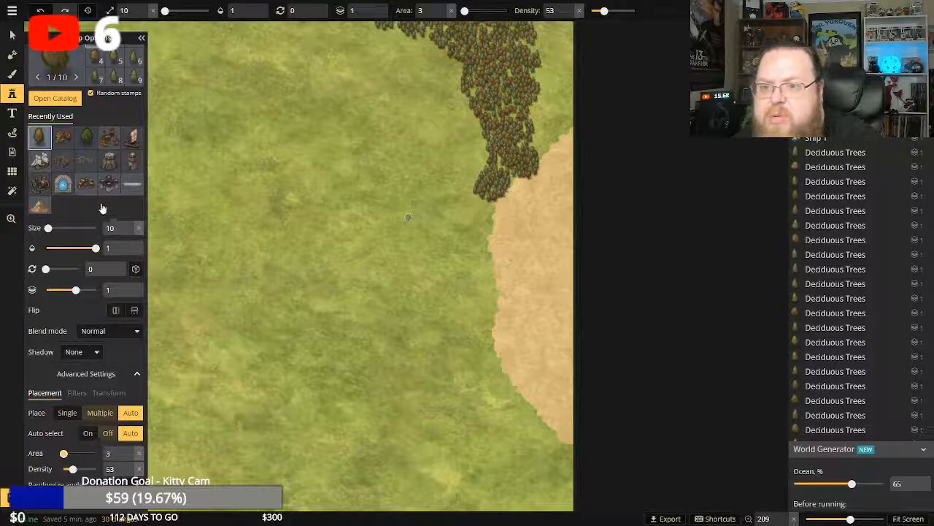
{"action": "scroll", "coordinate": [63, 203], "scroll_direction": "up", "scroll_amount": 1}
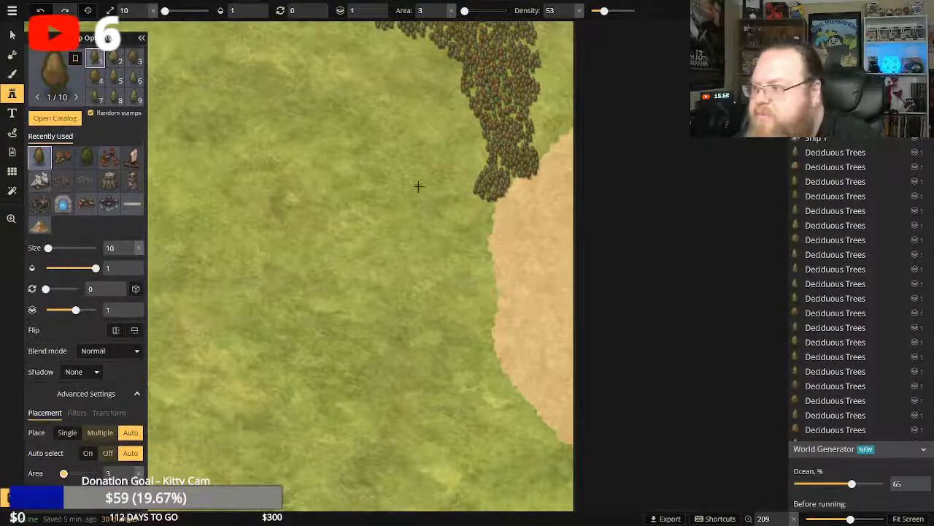
{"action": "left_click", "coordinate": [541, 149]}
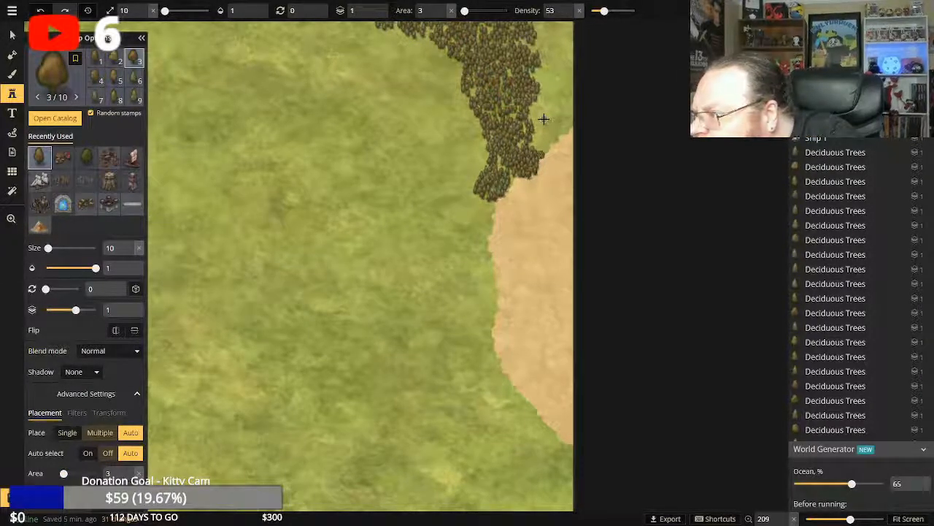
{"action": "key", "text": "ctrl+z"}
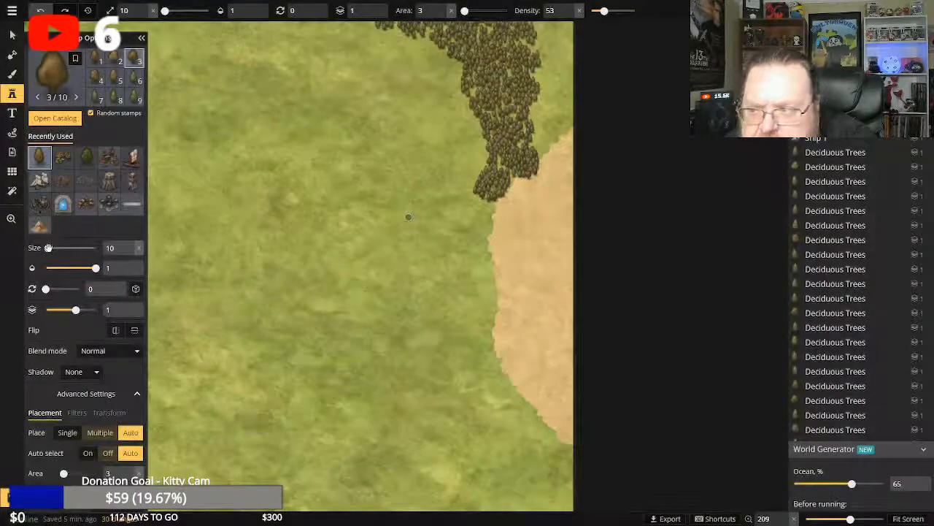
Set the deciduous tree stamp's size to 121 and add trees to the northeastern forest's edge beside the desert.
{"action": "mouse_move", "coordinate": [49, 248]}
{"action": "left_mouse_down"}
{"action": "mouse_move", "coordinate": [121, 258]}
{"action": "mouse_move", "coordinate": [61, 261]}
{"action": "left_mouse_up"}
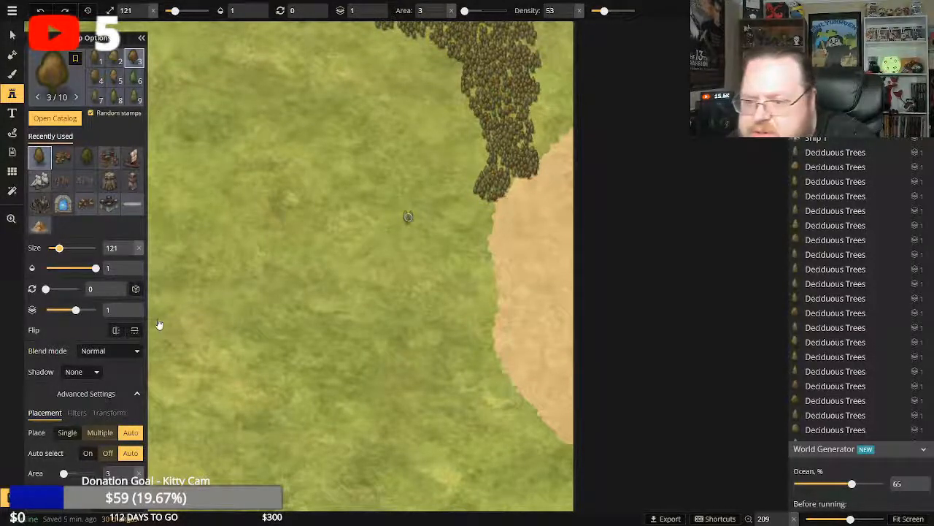
{"action": "left_click", "coordinate": [541, 151]}
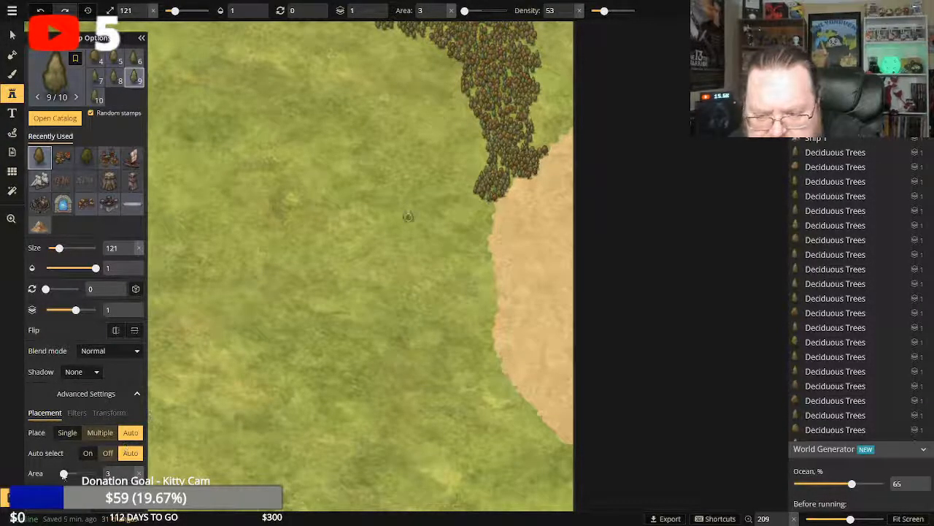
Set the deciduous tree stamp's area to 14 and fill the grass just north of the desert with trees out to the eastern edge.
{"action": "left_click_drag", "start_coordinate": [64, 474], "coordinate": [67, 473]}
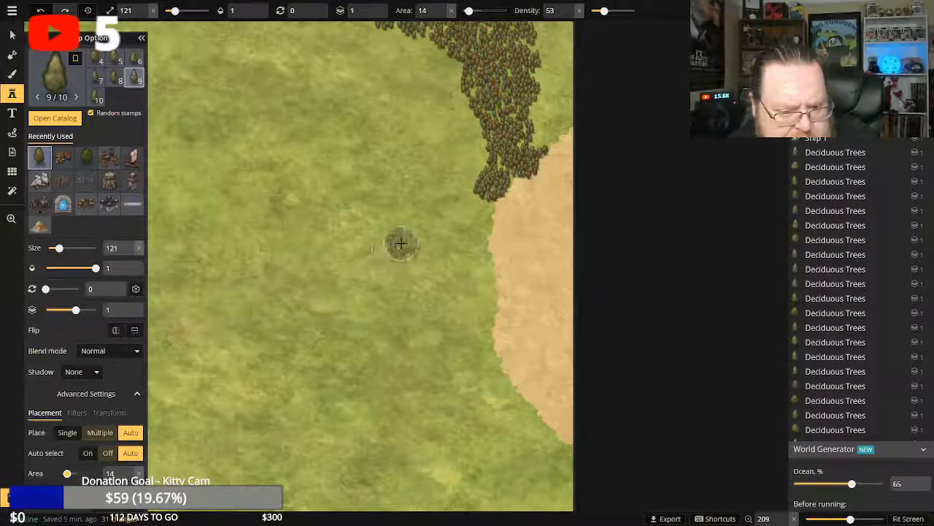
{"action": "left_click", "coordinate": [539, 137]}
{"action": "left_click", "coordinate": [551, 130]}
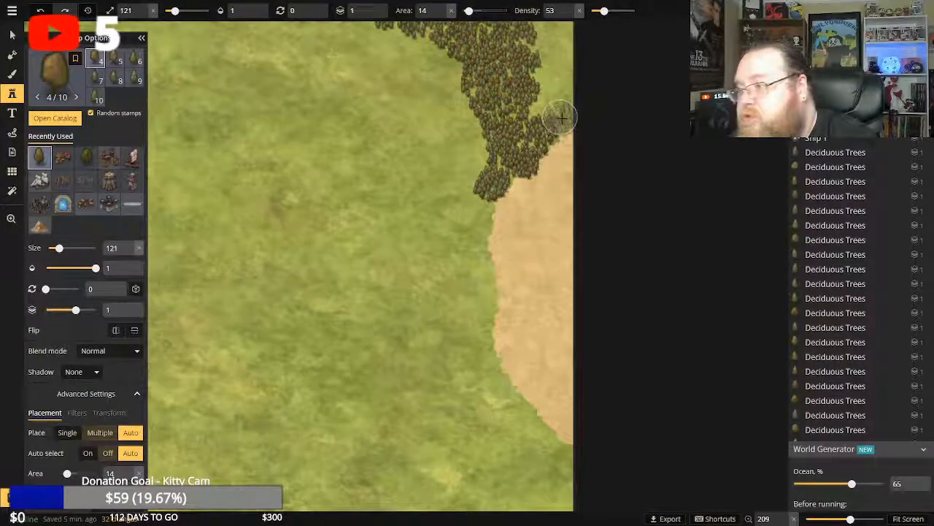
{"action": "left_click", "coordinate": [557, 112]}
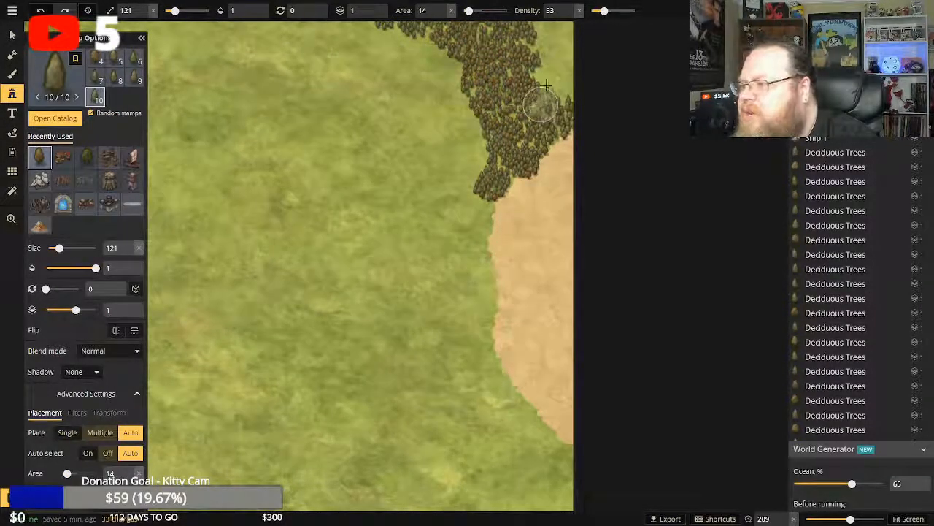
{"action": "left_click", "coordinate": [563, 92]}
Extend the deciduous forest north along the map's eastern edge toward the northeastern corner, filling the open grass with tree clusters.
{"action": "left_click", "coordinate": [546, 64]}
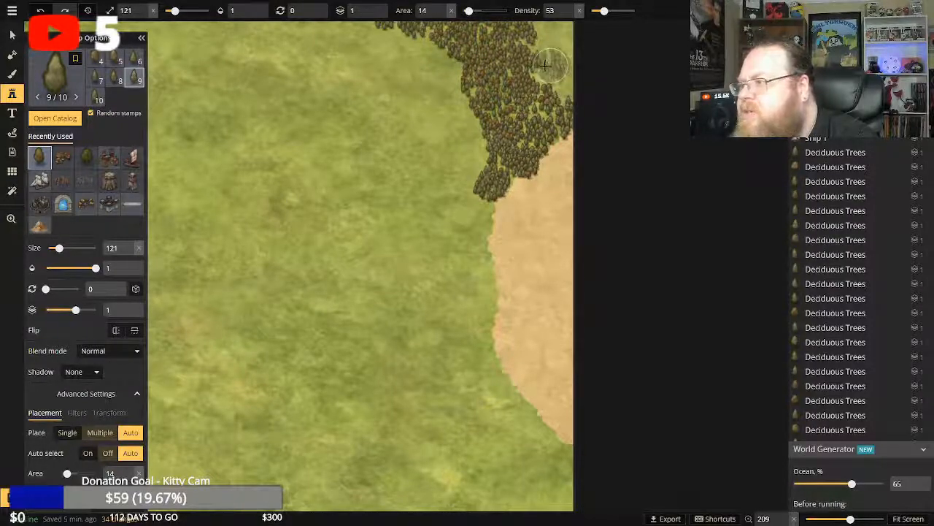
{"action": "left_click", "coordinate": [544, 53]}
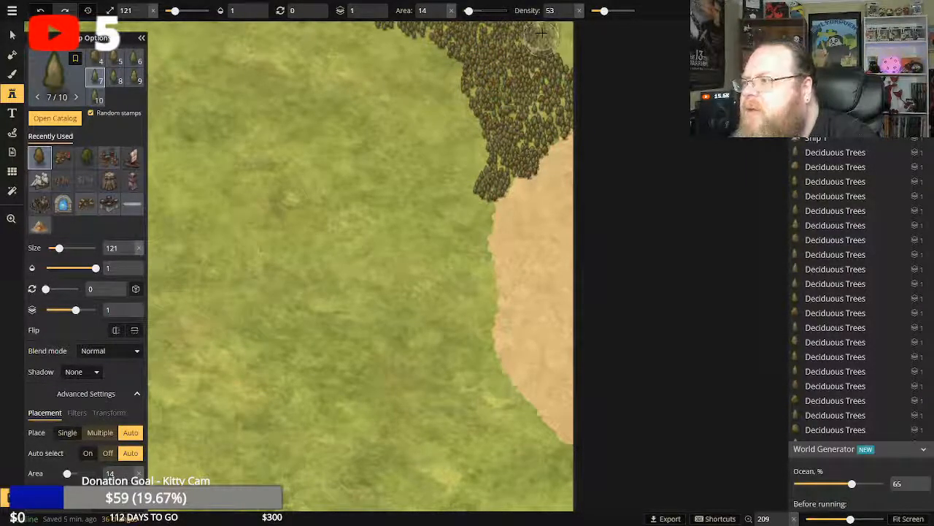
{"action": "left_click", "coordinate": [563, 46]}
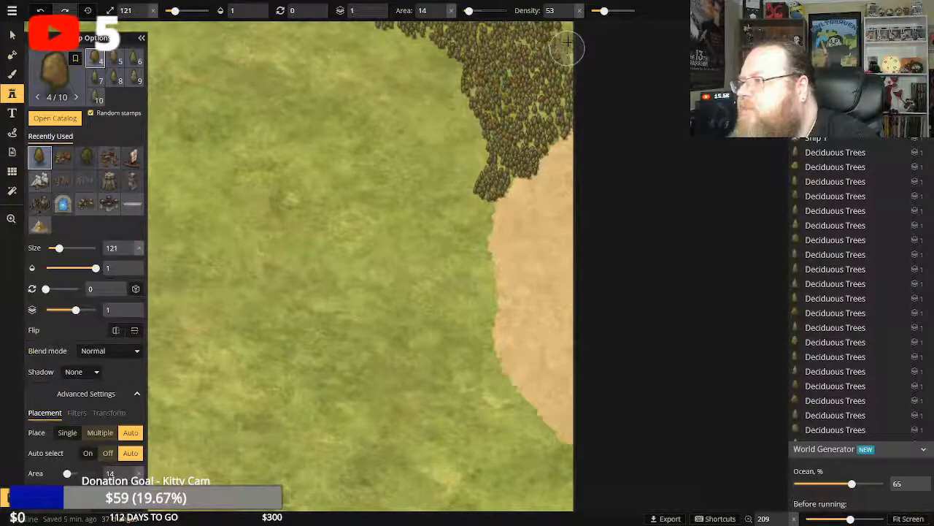
{"action": "left_click", "coordinate": [570, 32]}
{"action": "left_click", "coordinate": [567, 38]}
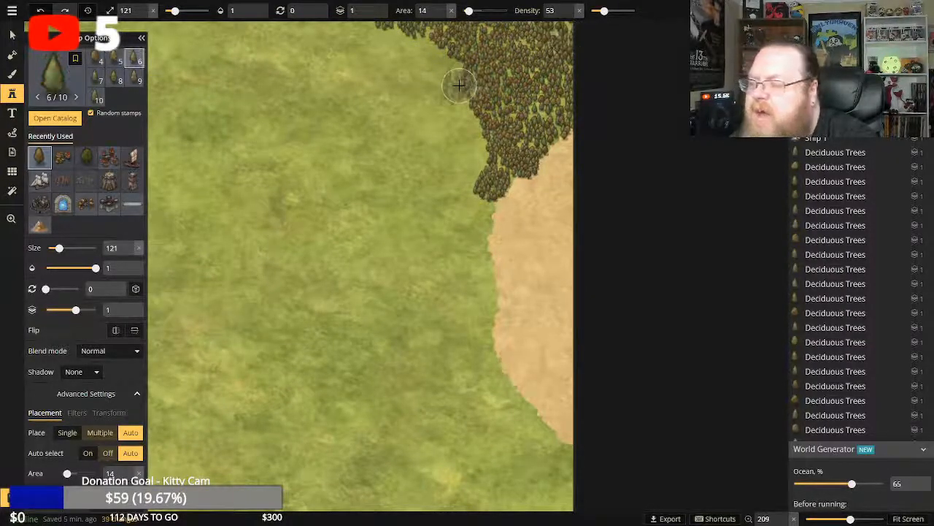
{"action": "left_click", "coordinate": [544, 124]}
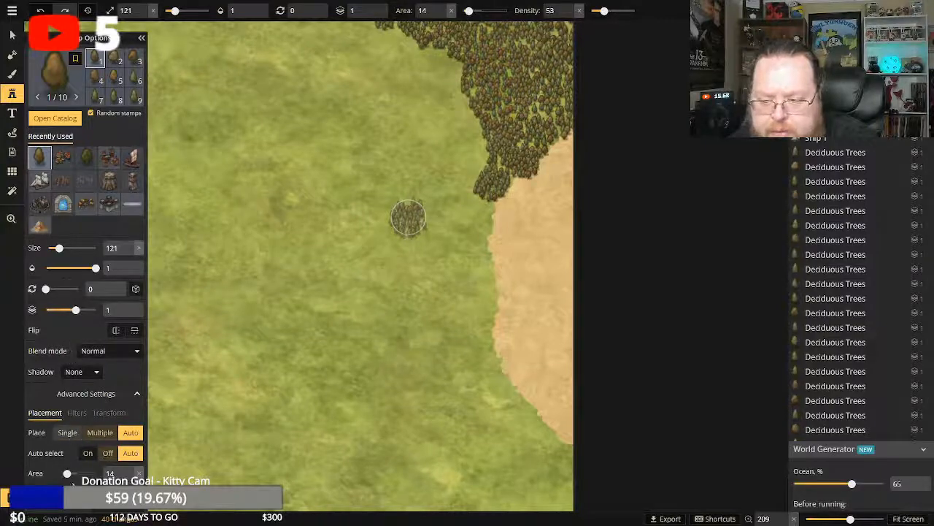
Reduce the stamp area to 0 and add single deciduous trees that taper the forest's southern tip along the desert's edge.
{"action": "left_click_drag", "start_coordinate": [67, 473], "coordinate": [62, 473]}
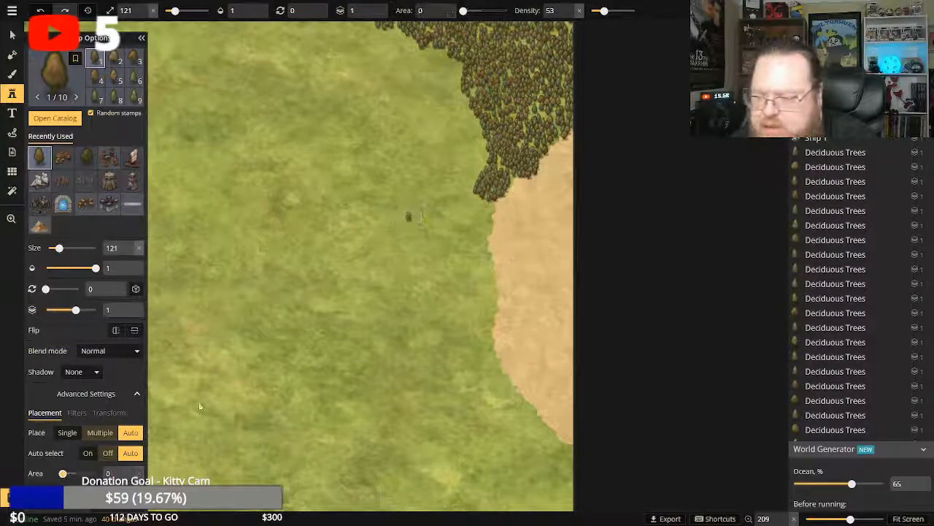
{"action": "left_click", "coordinate": [482, 202]}
{"action": "left_click", "coordinate": [484, 205]}
{"action": "left_click", "coordinate": [489, 207]}
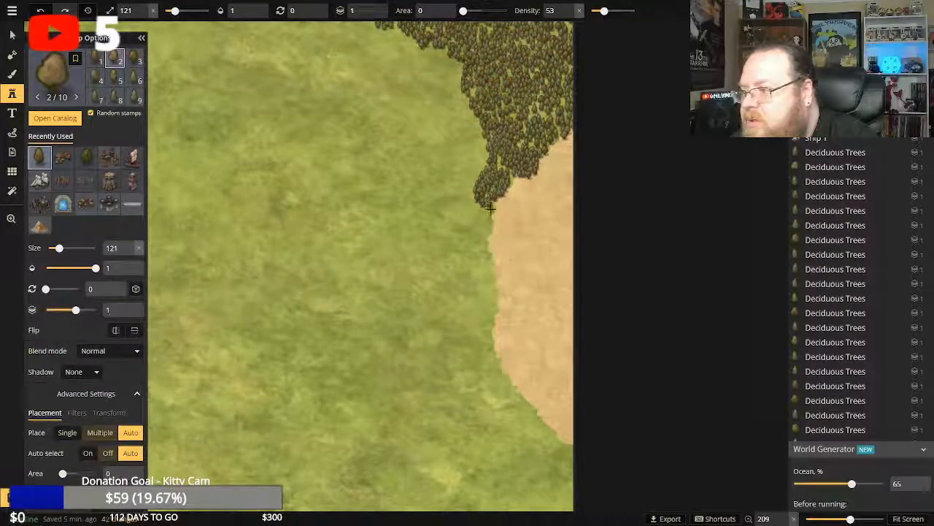
{"action": "left_click", "coordinate": [486, 211]}
{"action": "left_click", "coordinate": [488, 216]}
{"action": "left_click", "coordinate": [490, 220]}
{"action": "left_click", "coordinate": [489, 221]}
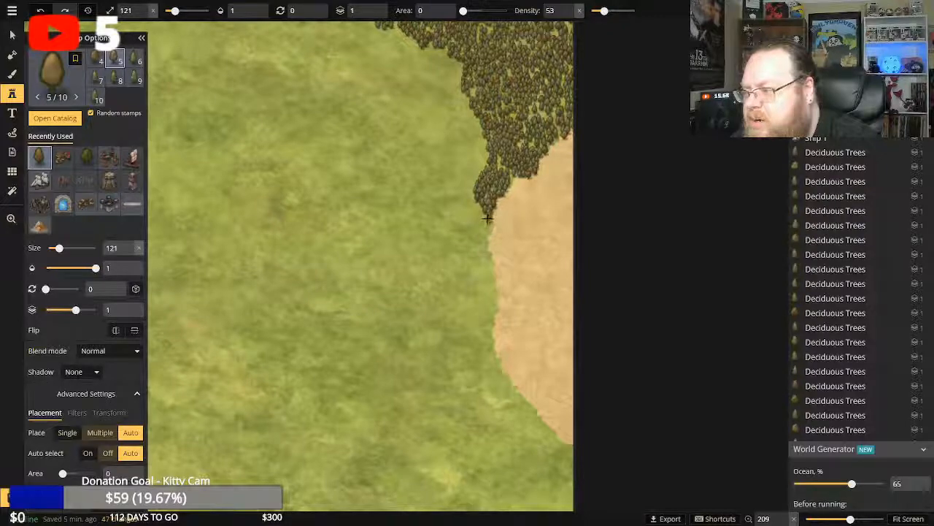
{"action": "left_click", "coordinate": [489, 221]}
{"action": "left_click", "coordinate": [490, 222]}
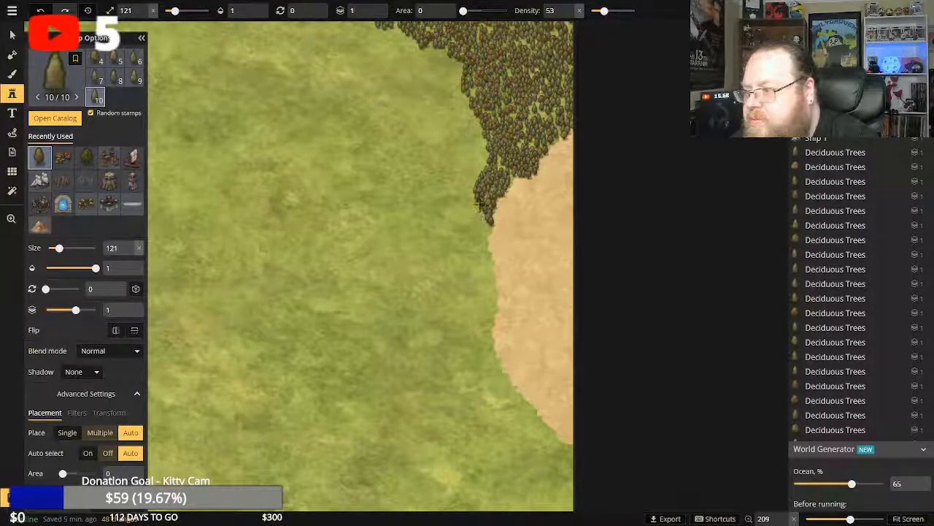
Stamp single deciduous trees into the gaps around the forest's southern tip and along its border with the desert.
{"action": "left_click", "coordinate": [479, 208]}
{"action": "left_click", "coordinate": [497, 203]}
{"action": "left_click", "coordinate": [500, 166]}
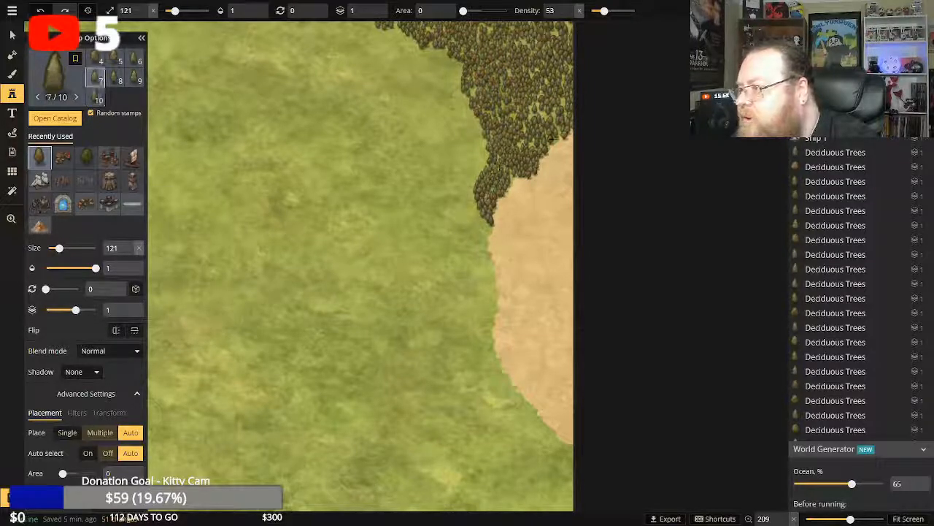
{"action": "left_click", "coordinate": [543, 119]}
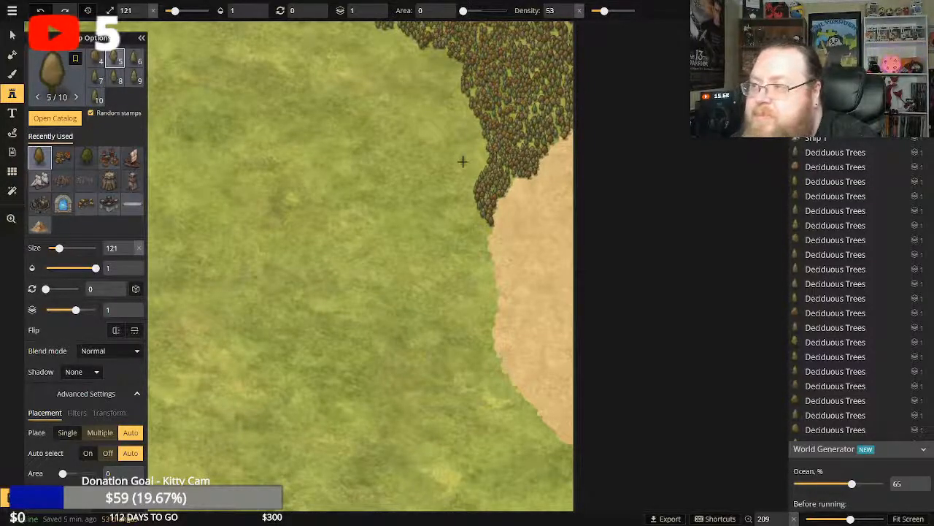
Add single deciduous trees to the forest's northwestern edge beside the map's northern border.
{"action": "left_click", "coordinate": [390, 31]}
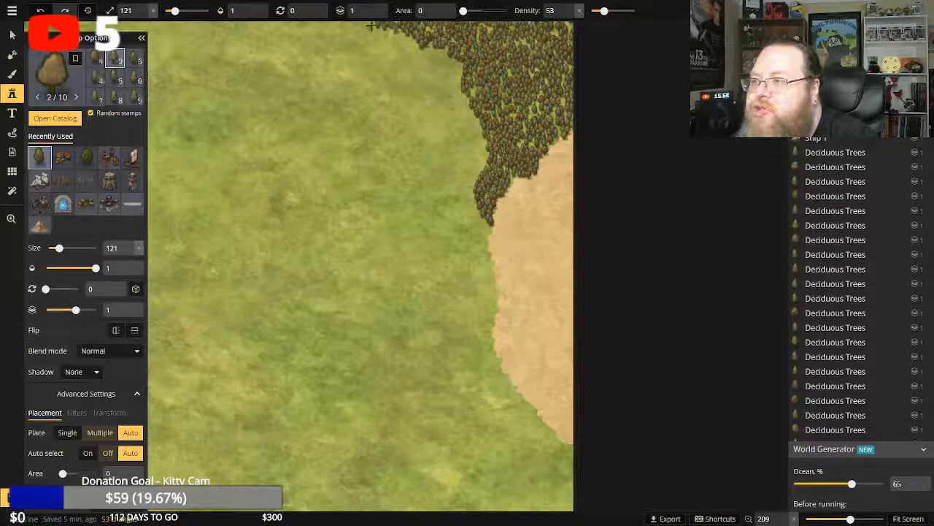
{"action": "left_click", "coordinate": [374, 24]}
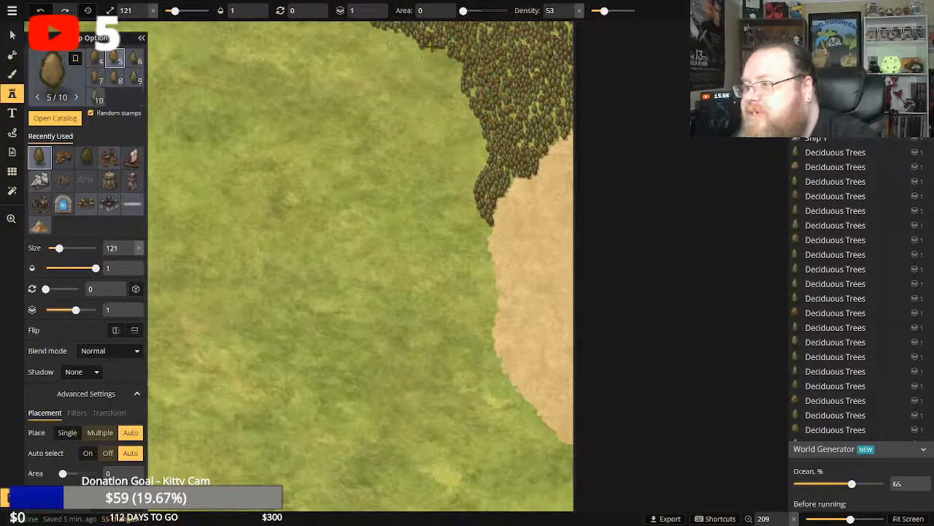
{"action": "left_click", "coordinate": [444, 51]}
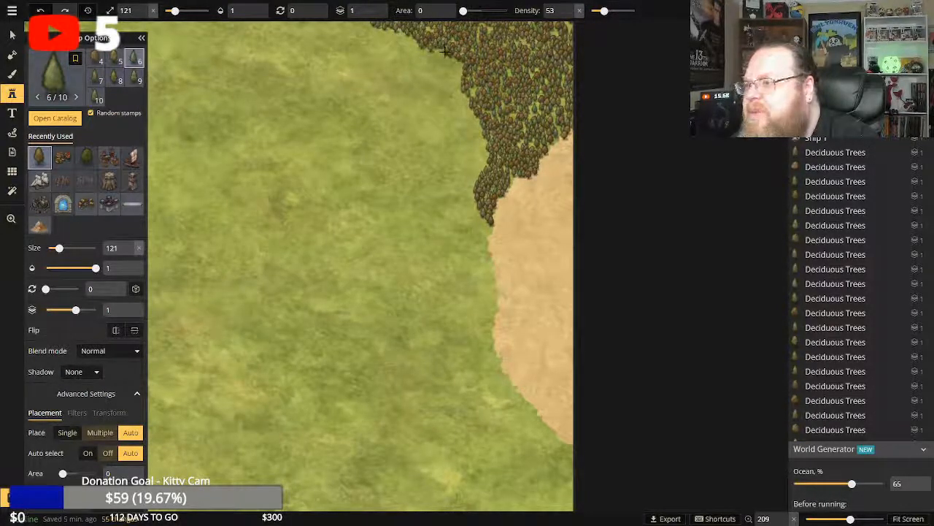
{"action": "left_click", "coordinate": [446, 50]}
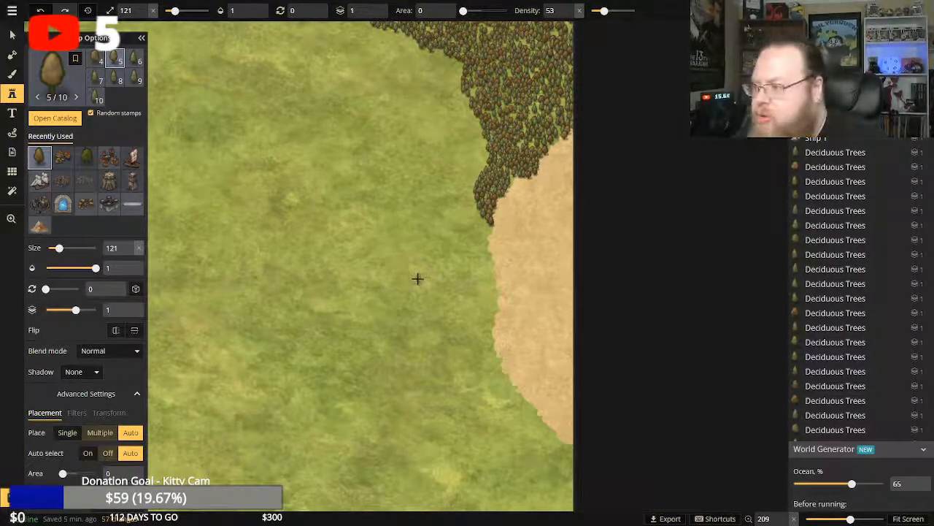
Zoom to 232 on the northeastern forest and fill the bare gap along its northern edge with single deciduous trees.
{"action": "scroll", "coordinate": [417, 278], "scroll_direction": "down", "scroll_amount": 3}
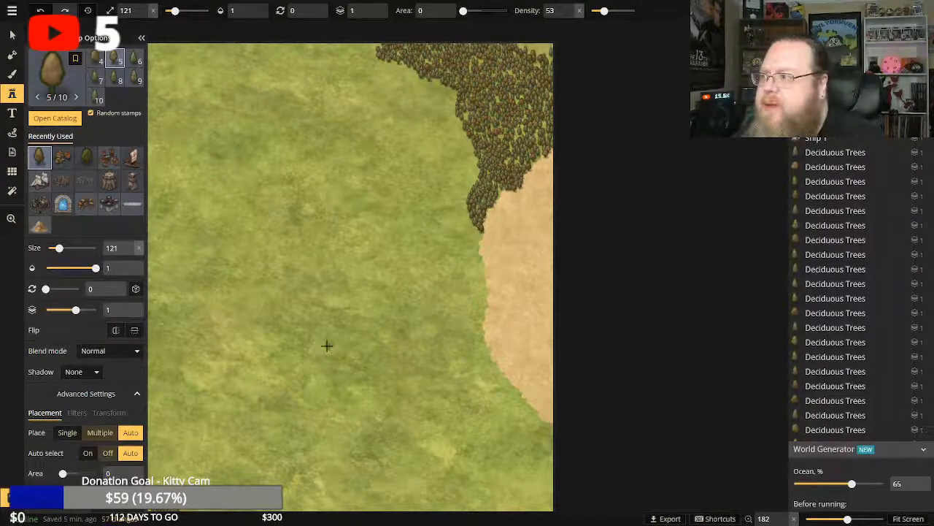
{"action": "left_click", "coordinate": [11, 218]}
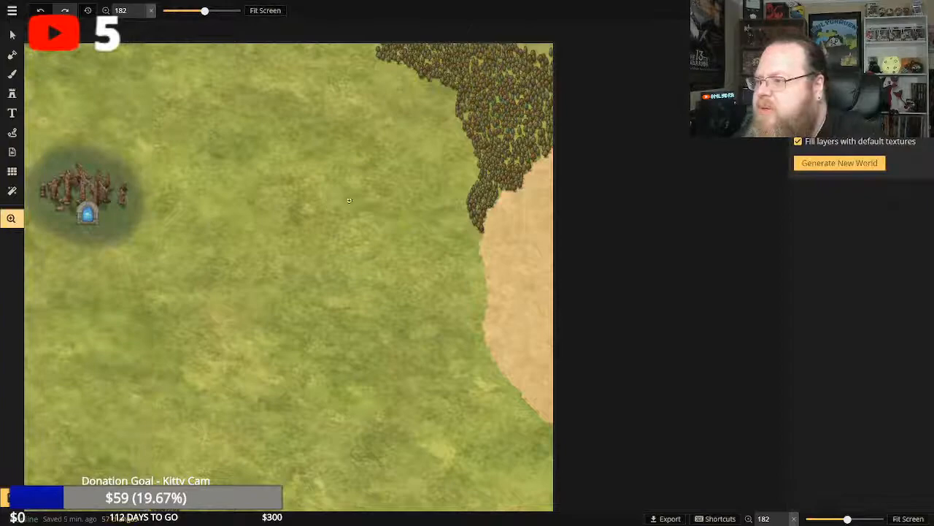
{"action": "left_click", "coordinate": [380, 192]}
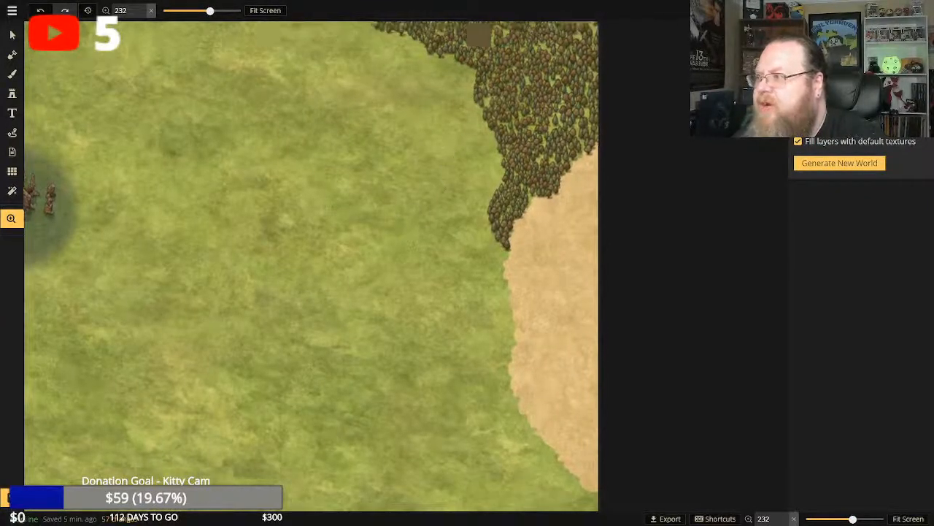
{"action": "left_click_drag", "start_coordinate": [440, 188], "coordinate": [435, 234]}
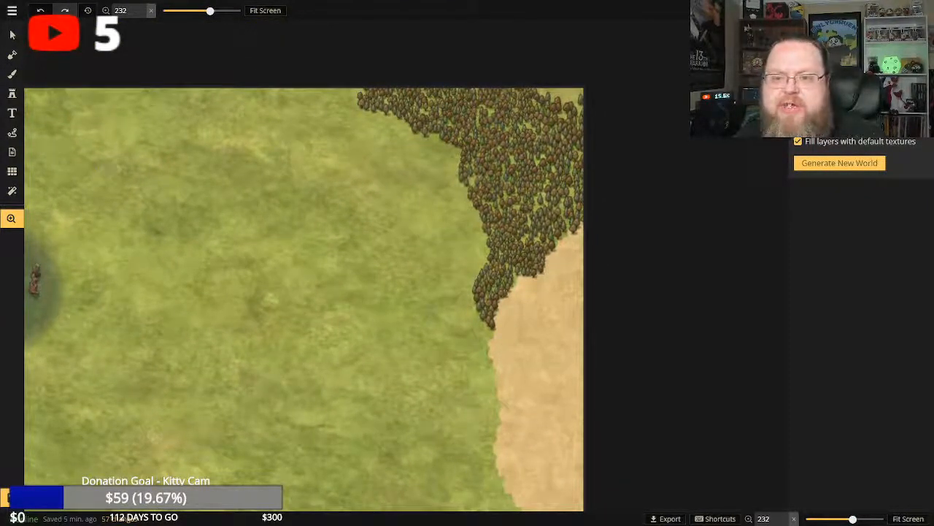
{"action": "left_click", "coordinate": [11, 93]}
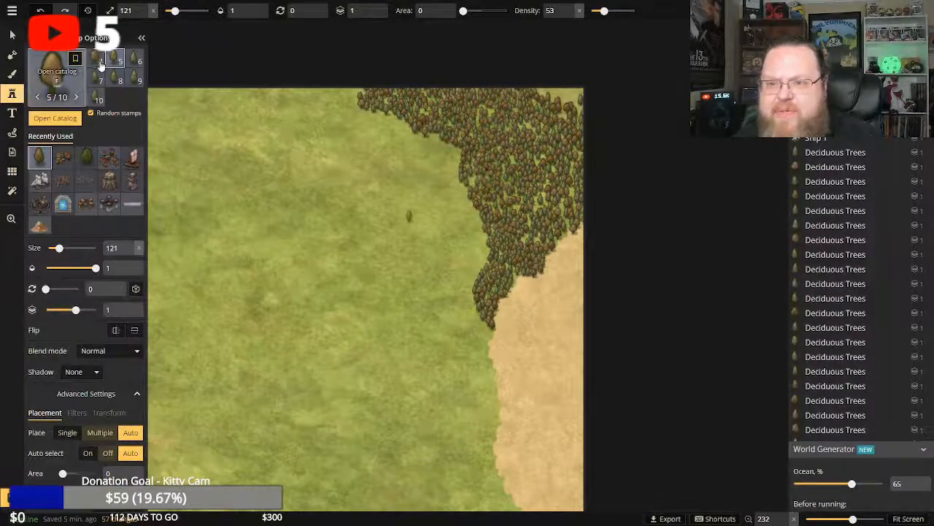
{"action": "left_click", "coordinate": [38, 158]}
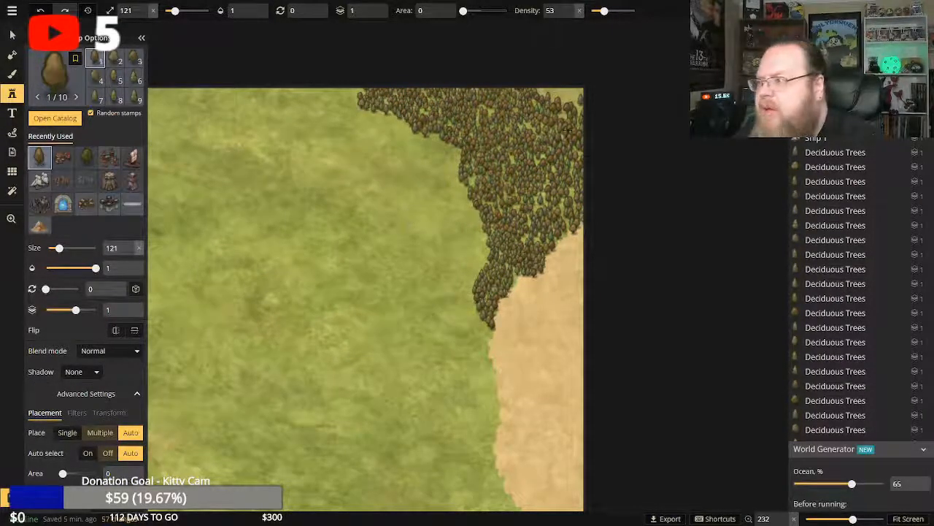
{"action": "left_click", "coordinate": [558, 97]}
{"action": "left_click", "coordinate": [557, 96]}
{"action": "left_click", "coordinate": [550, 95]}
{"action": "left_click", "coordinate": [544, 95]}
{"action": "left_click", "coordinate": [542, 92]}
{"action": "left_click", "coordinate": [549, 91]}
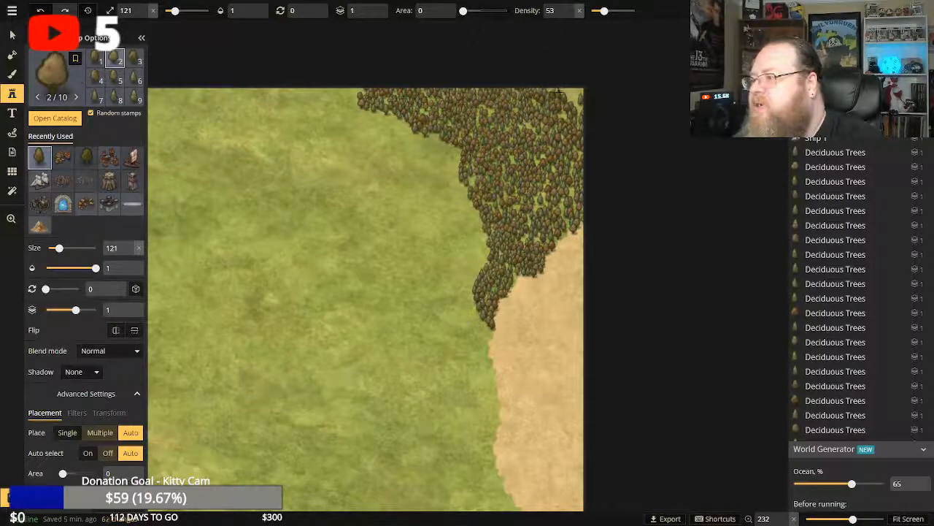
Fill the remaining bare grass in the map's northeastern corner and nearby forest gaps with single deciduous trees.
{"action": "left_click", "coordinate": [568, 93]}
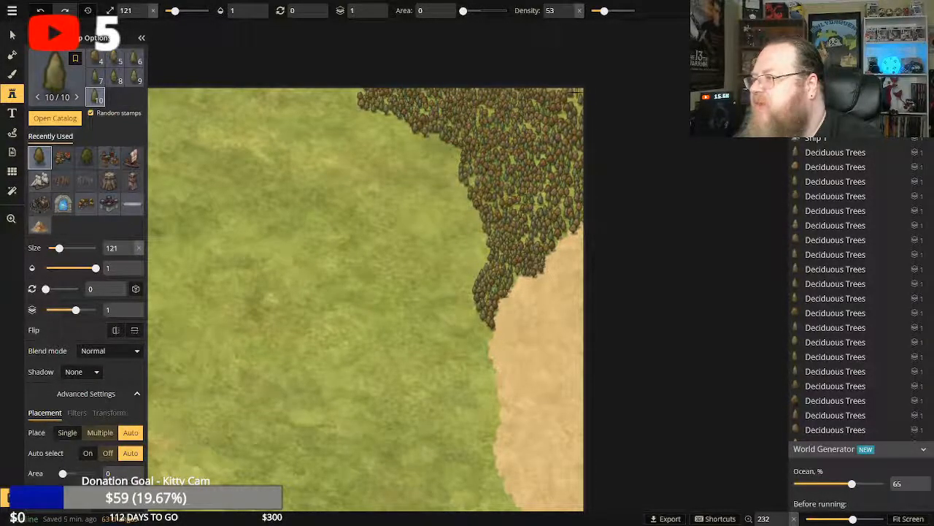
{"action": "left_click", "coordinate": [575, 96]}
{"action": "left_click", "coordinate": [576, 101]}
{"action": "left_click", "coordinate": [579, 108]}
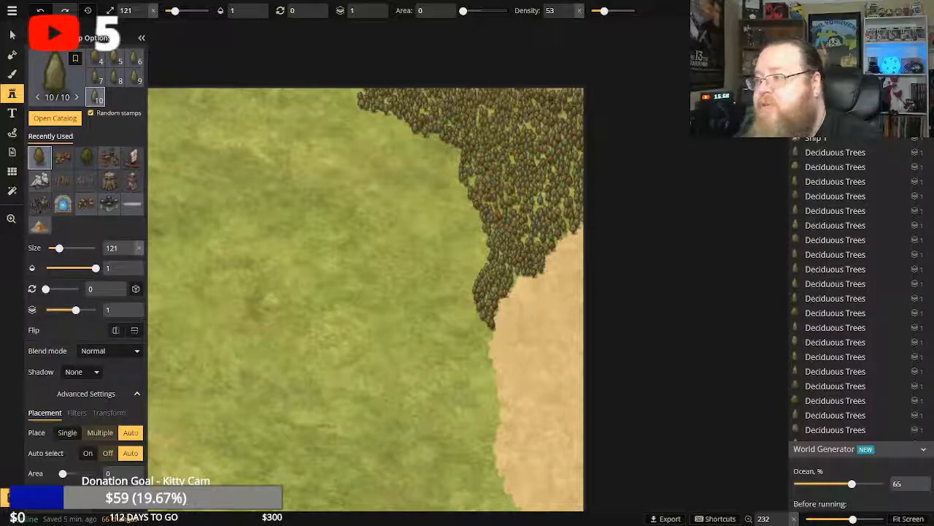
{"action": "left_click", "coordinate": [552, 95]}
{"action": "left_click", "coordinate": [528, 115]}
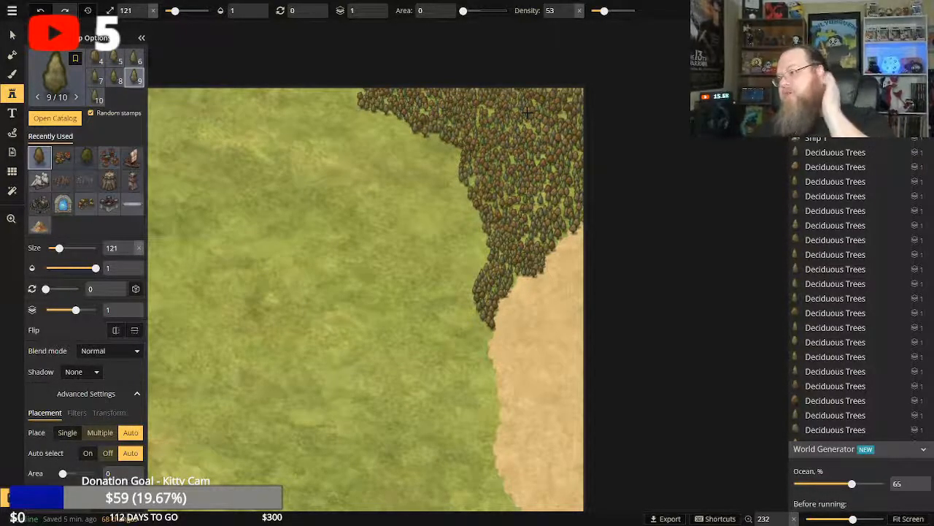
Extend the forest's northwestern tip westward along the map's northern border with single deciduous trees.
{"action": "left_click", "coordinate": [354, 92]}
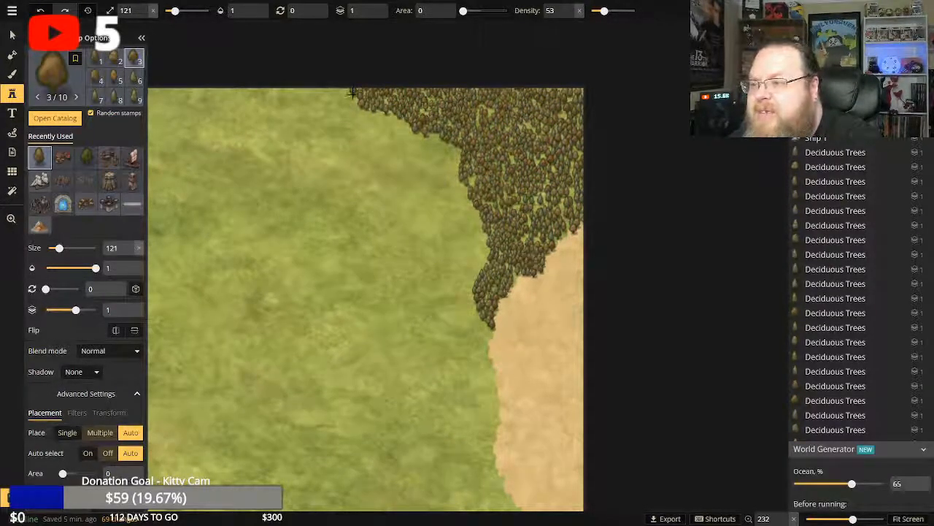
{"action": "left_click", "coordinate": [352, 93]}
{"action": "left_click", "coordinate": [347, 92]}
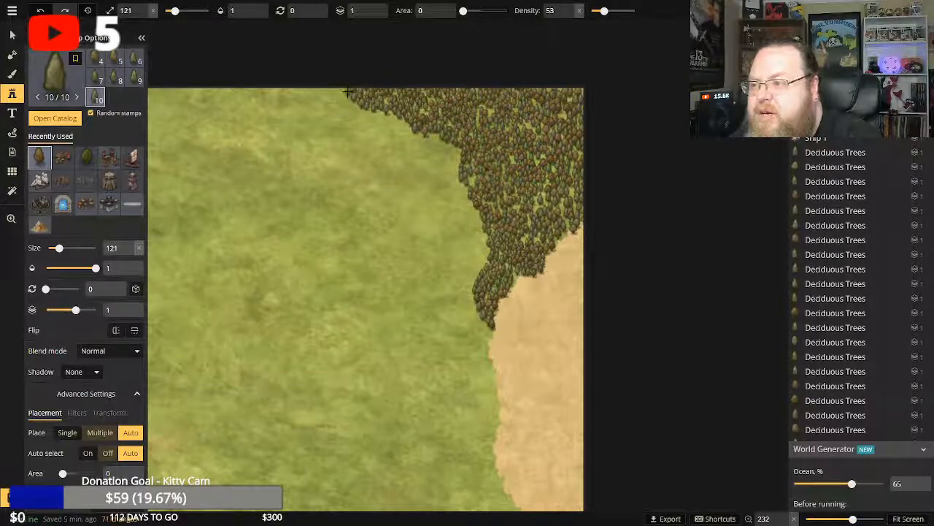
{"action": "left_click", "coordinate": [346, 92]}
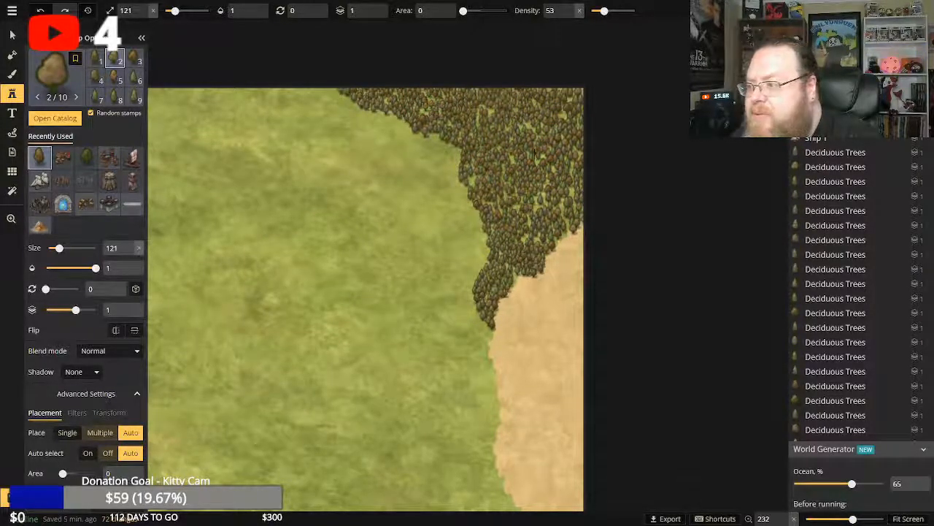
Add a few more single deciduous trees inside the forest, on its western edge and at its northwestern tip.
{"action": "left_click", "coordinate": [499, 143]}
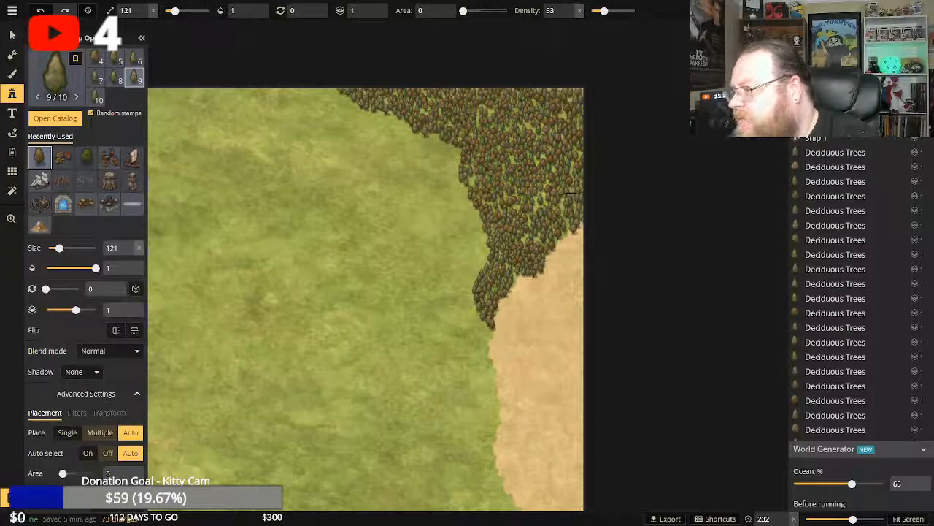
{"action": "left_click", "coordinate": [450, 144]}
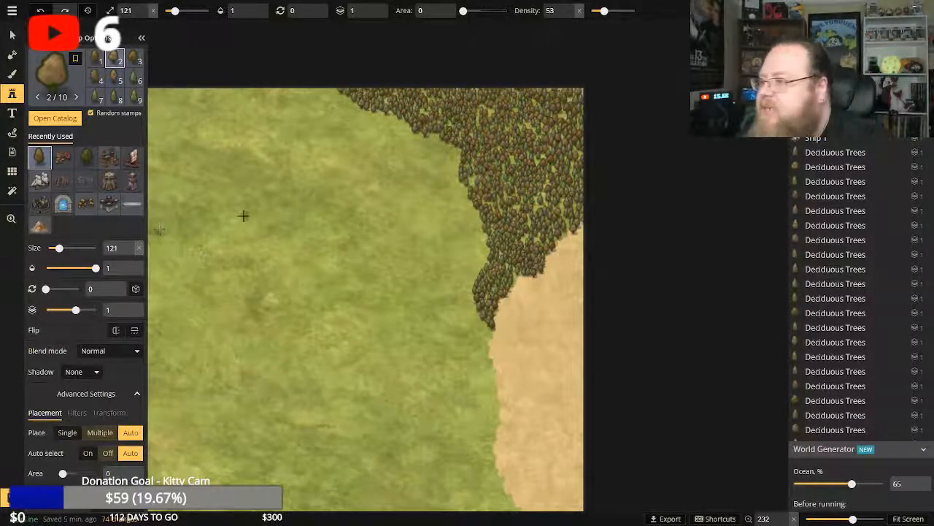
{"action": "left_click", "coordinate": [409, 216]}
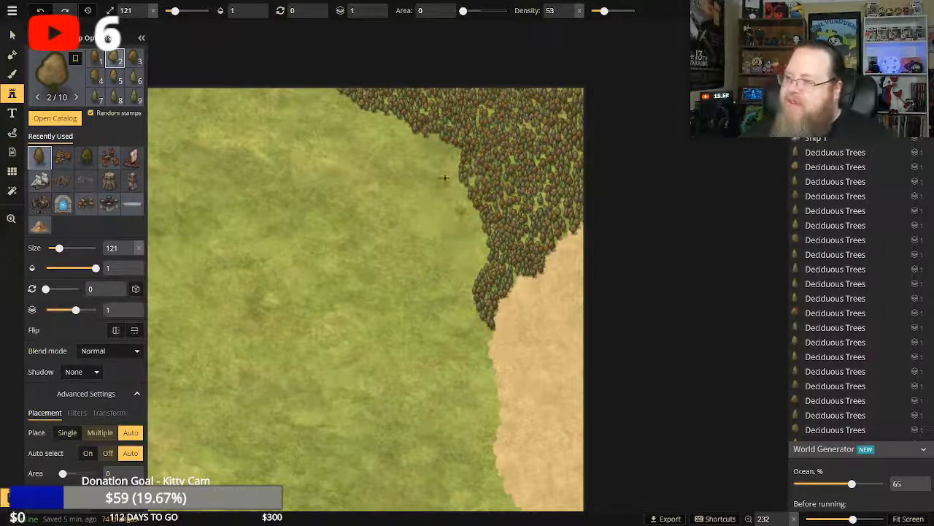
{"action": "left_click", "coordinate": [334, 99]}
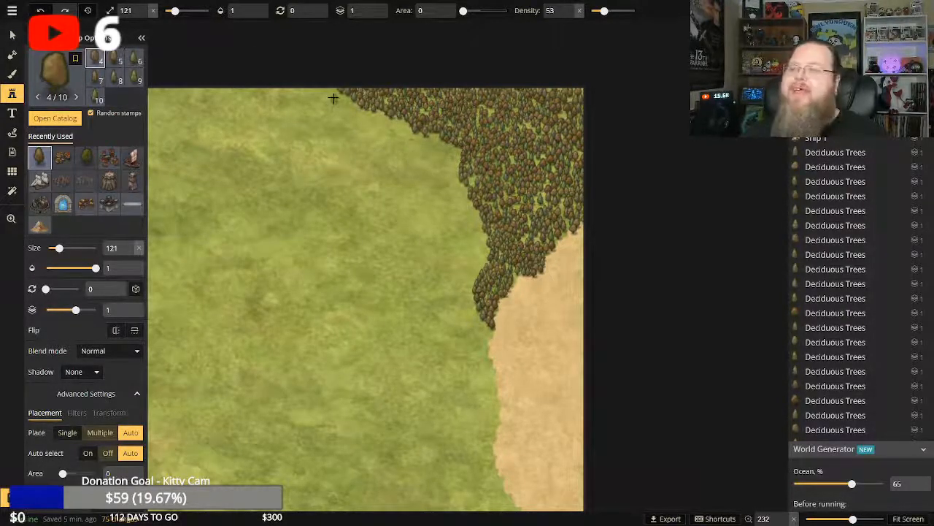
Add a couple more single deciduous trees inside the southern part of the northeastern forest.
{"action": "left_click_drag", "start_coordinate": [534, 204], "coordinate": [534, 206]}
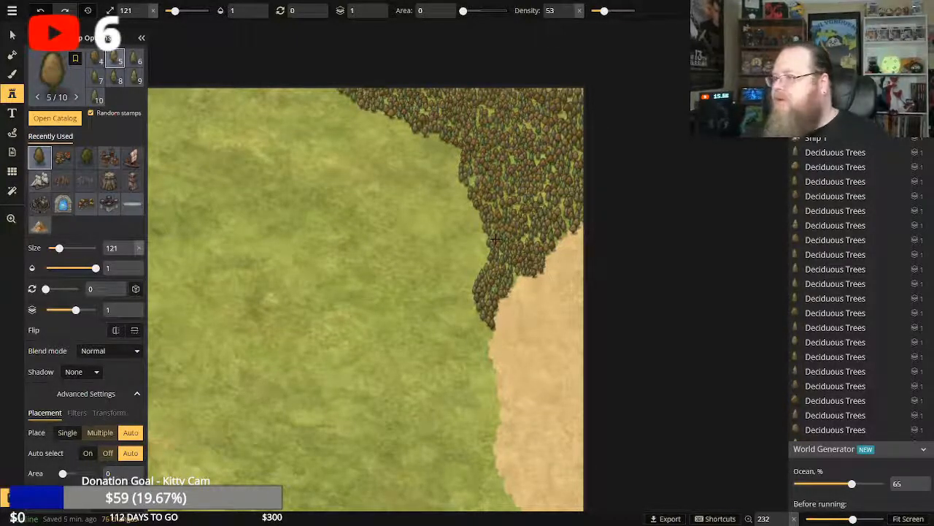
{"action": "left_click", "coordinate": [491, 288]}
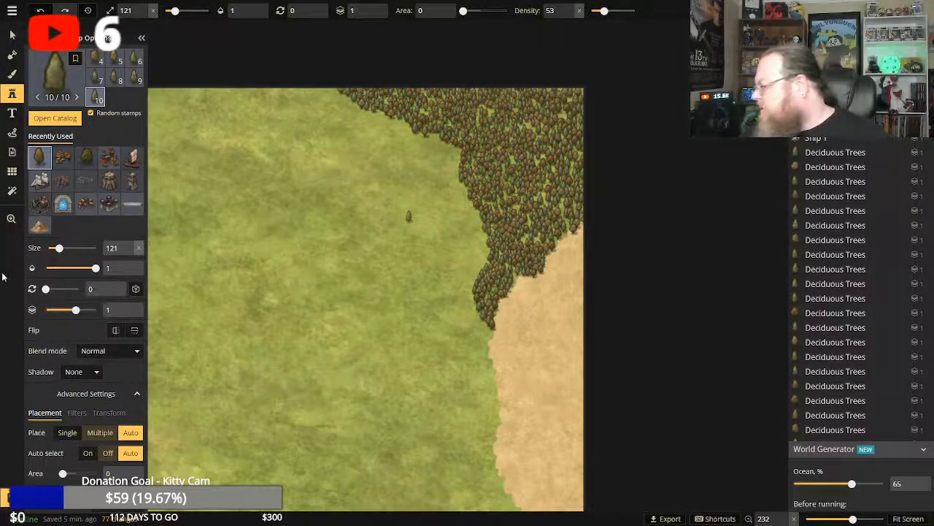
Zoom to 200 on the small central lake and line its northeastern shore with single deciduous trees.
{"action": "left_click", "coordinate": [10, 219]}
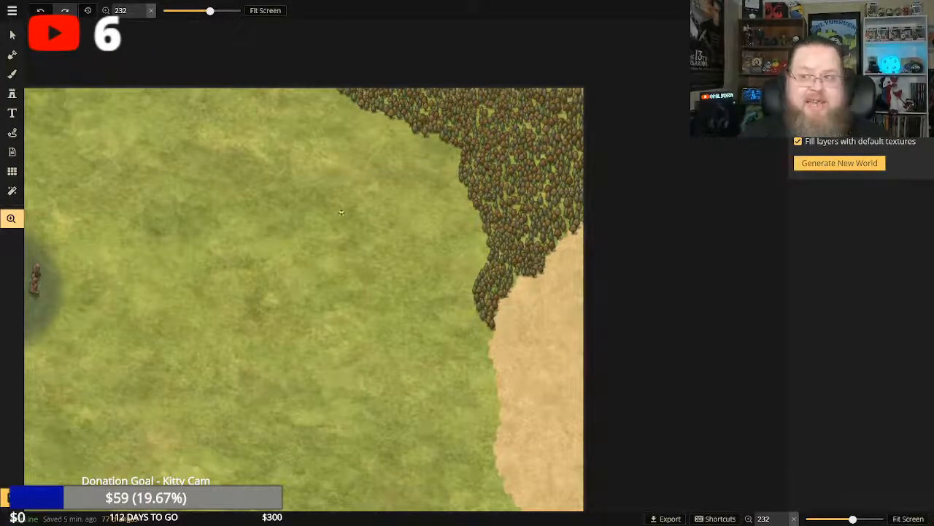
{"action": "left_click", "coordinate": [278, 12]}
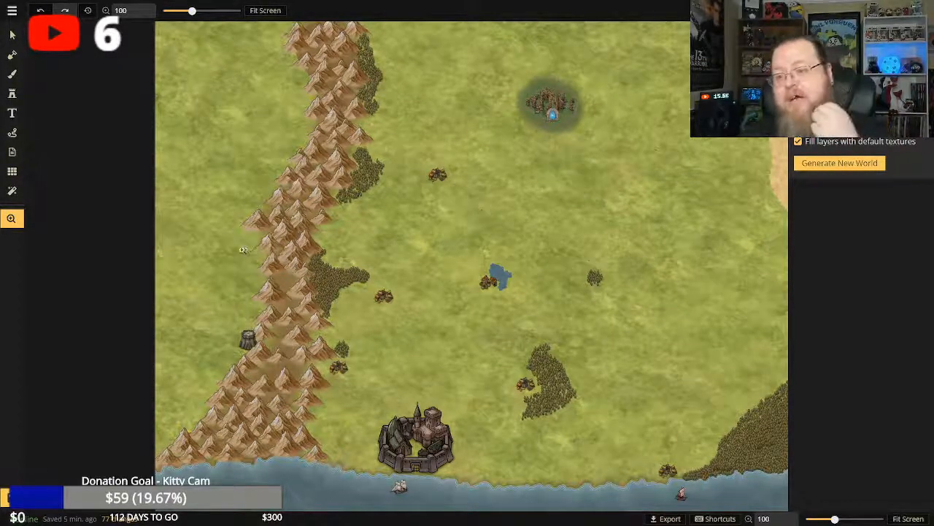
{"action": "left_click", "coordinate": [487, 258]}
{"action": "scroll", "coordinate": [487, 258], "scroll_direction": "up", "scroll_amount": 4}
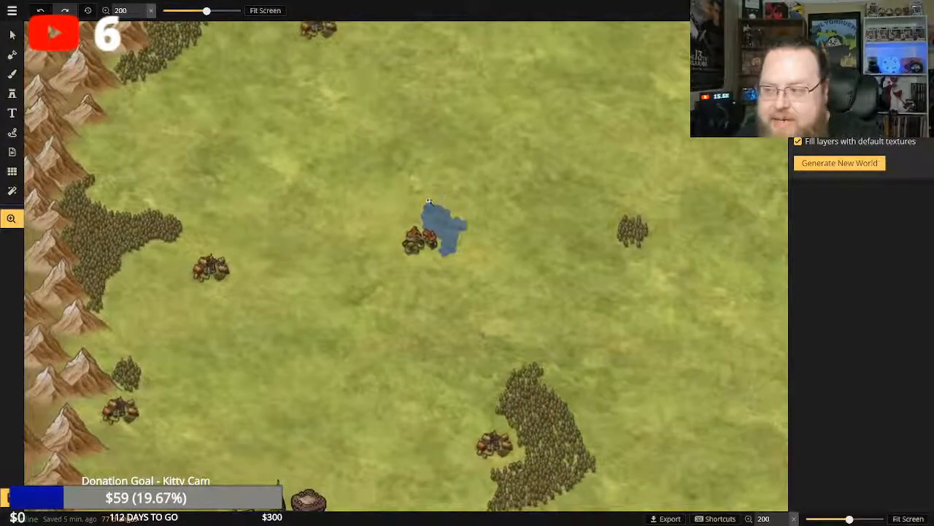
{"action": "left_click_drag", "start_coordinate": [429, 200], "coordinate": [431, 218]}
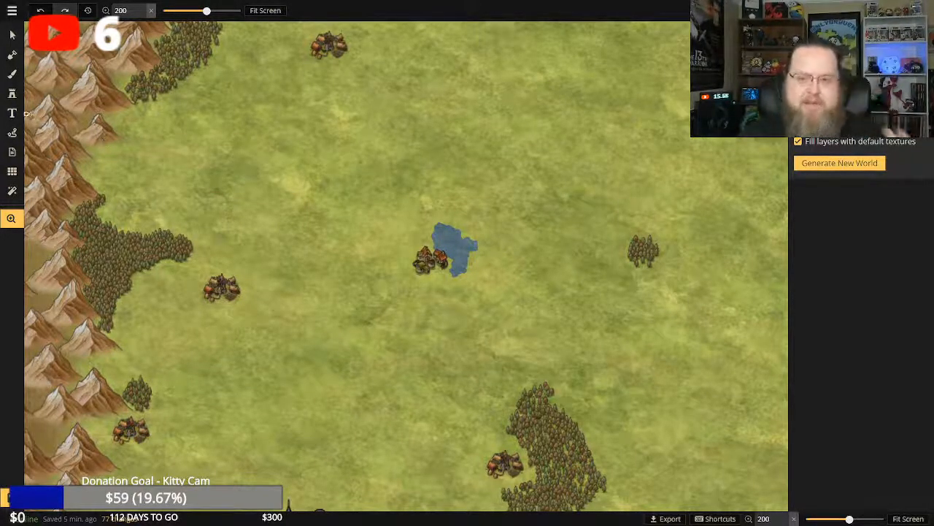
{"action": "left_click", "coordinate": [12, 95]}
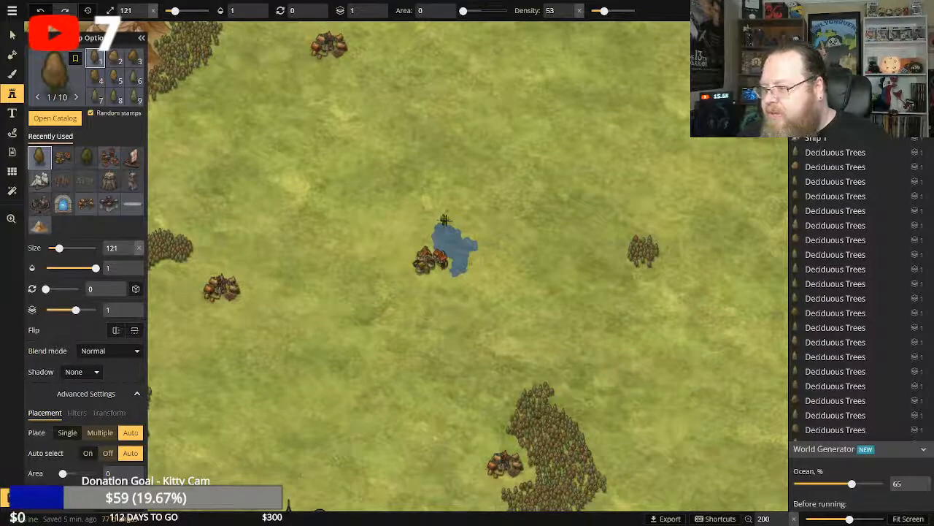
{"action": "left_click", "coordinate": [445, 220]}
{"action": "left_click", "coordinate": [453, 222]}
{"action": "left_click", "coordinate": [459, 227]}
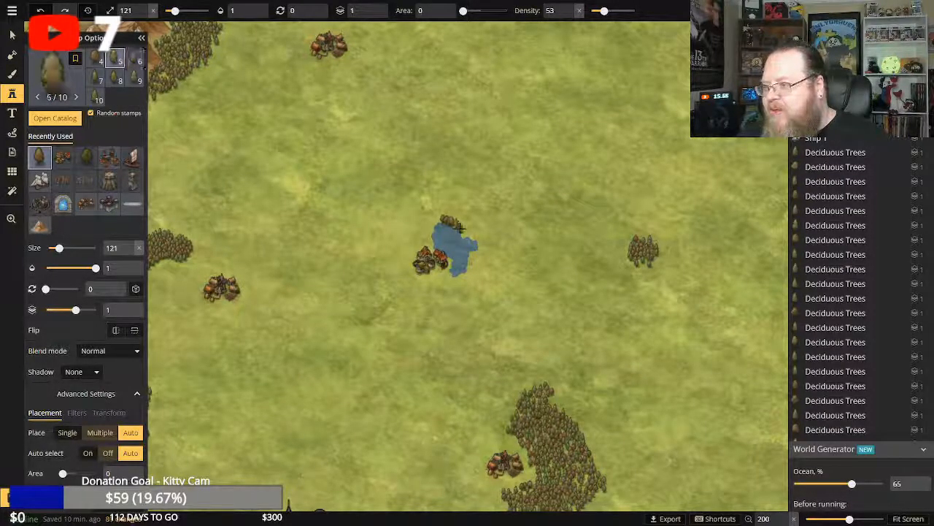
{"action": "left_click", "coordinate": [462, 229]}
{"action": "left_click", "coordinate": [467, 232]}
{"action": "left_click", "coordinate": [470, 235]}
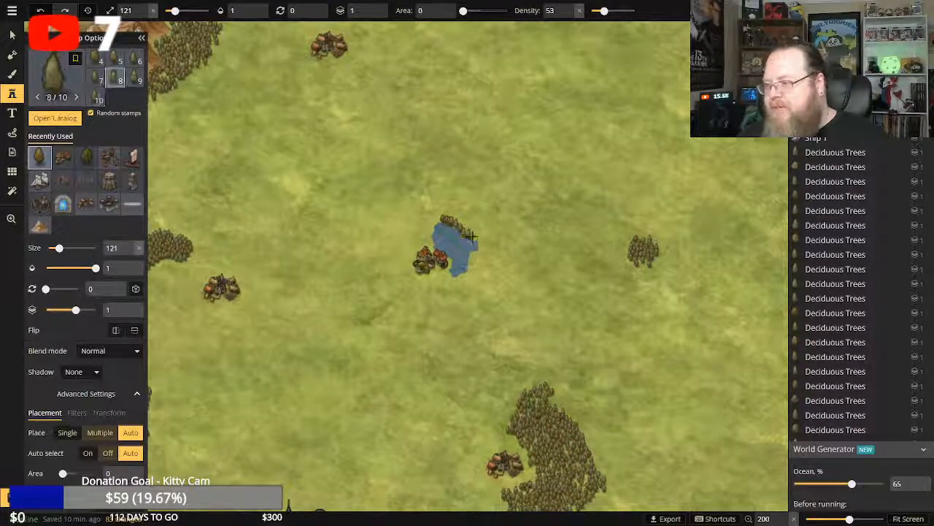
{"action": "left_click", "coordinate": [472, 239]}
{"action": "left_click", "coordinate": [474, 244]}
{"action": "left_click", "coordinate": [474, 248]}
{"action": "left_click", "coordinate": [474, 252]}
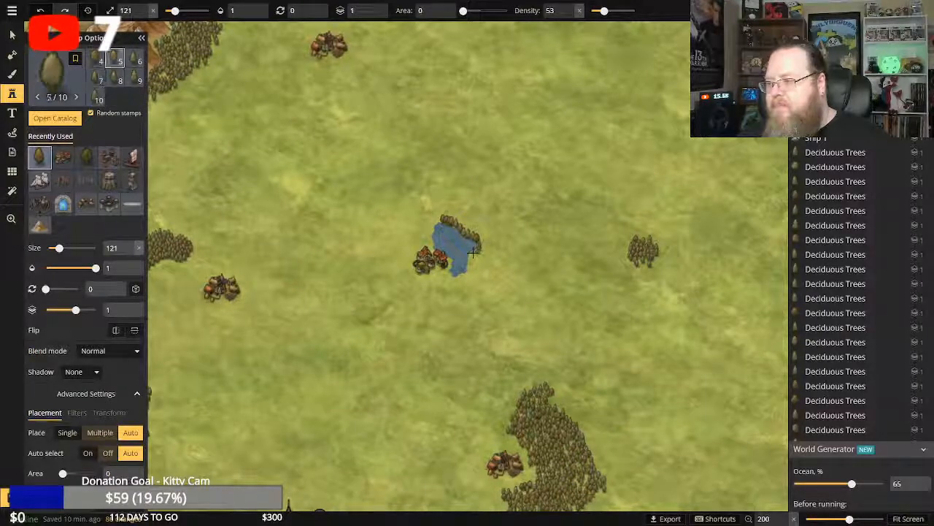
{"action": "left_click", "coordinate": [477, 252]}
{"action": "left_click", "coordinate": [479, 251]}
{"action": "left_click", "coordinate": [482, 250]}
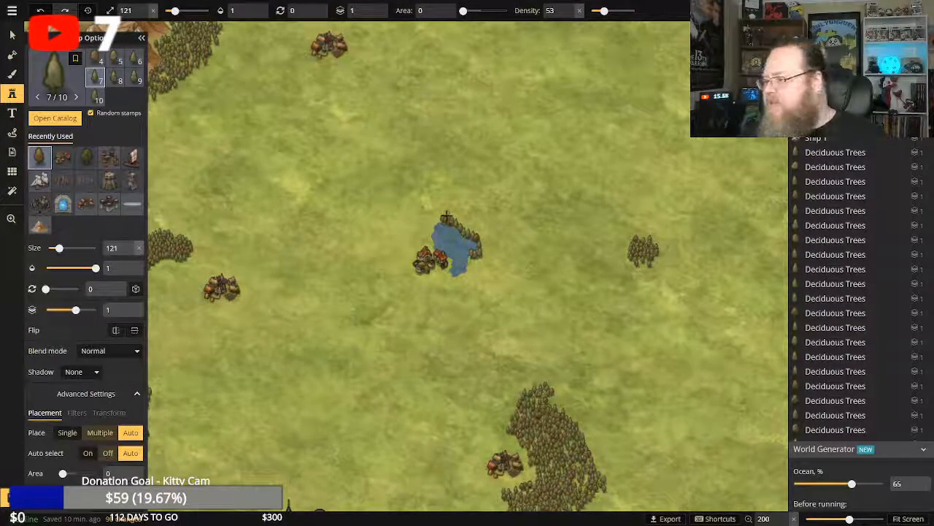
Add a second row of deciduous trees behind the first along the lake's northern and northeastern shore.
{"action": "left_click", "coordinate": [446, 216]}
{"action": "left_click", "coordinate": [452, 218]}
{"action": "left_click", "coordinate": [459, 219]}
{"action": "left_click", "coordinate": [462, 222]}
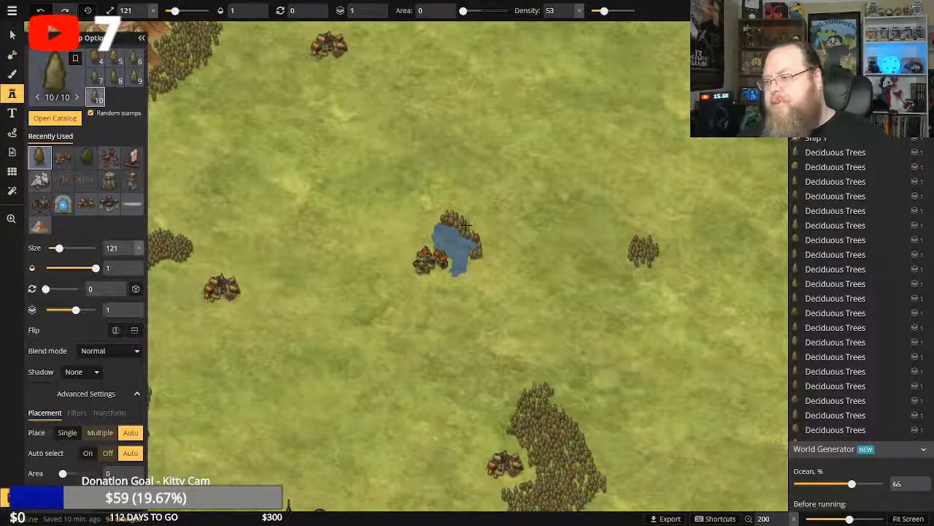
{"action": "left_click", "coordinate": [467, 225]}
{"action": "left_click", "coordinate": [471, 227]}
{"action": "left_click", "coordinate": [475, 229]}
{"action": "left_click", "coordinate": [478, 232]}
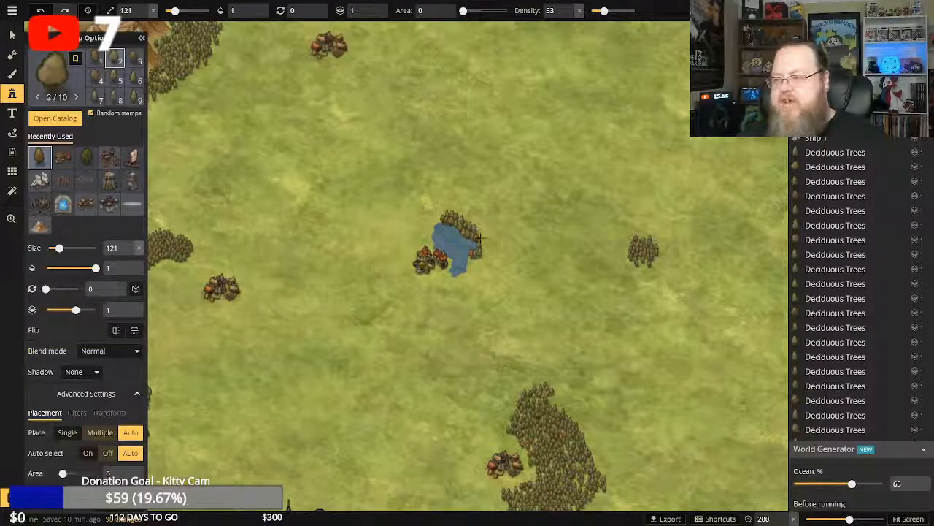
{"action": "left_click", "coordinate": [478, 234]}
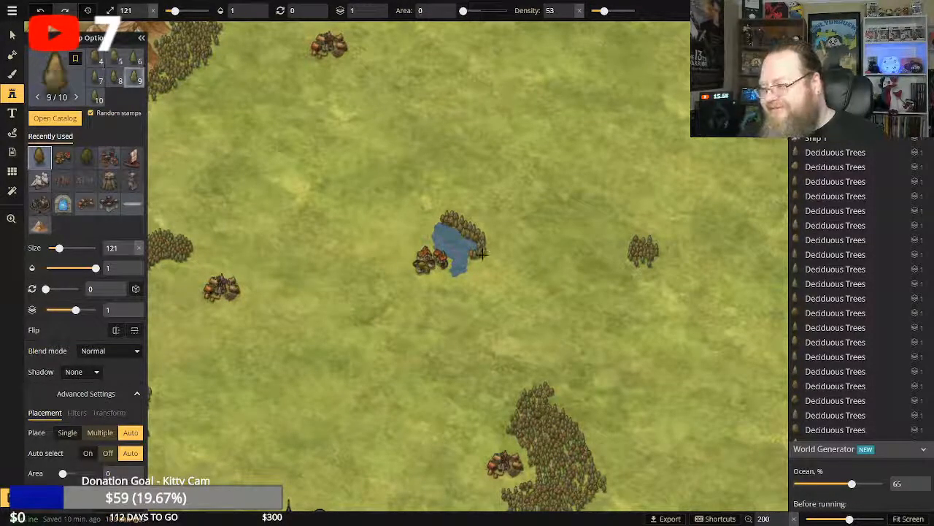
Continue the lakeside trees down the lake's southeastern shore with single deciduous trees.
{"action": "left_click", "coordinate": [470, 261]}
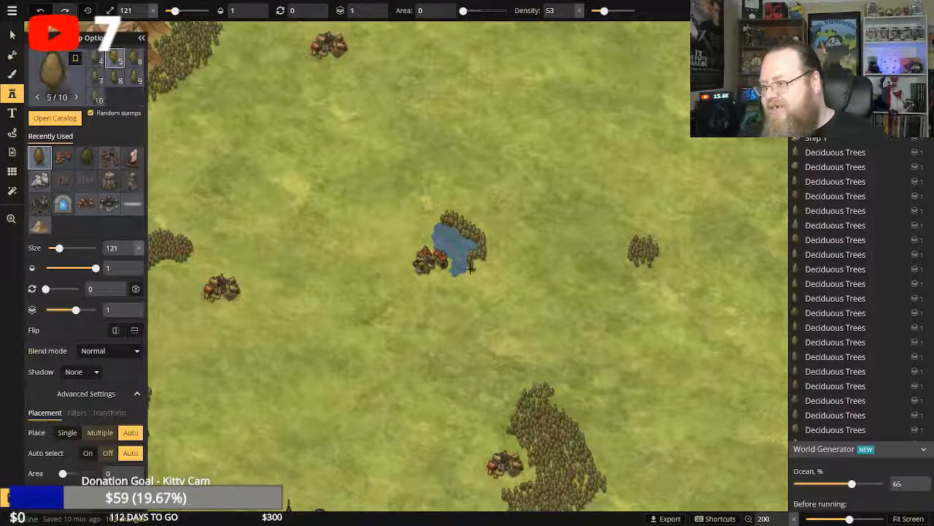
{"action": "left_click", "coordinate": [474, 263]}
{"action": "left_click", "coordinate": [478, 263]}
{"action": "left_click", "coordinate": [478, 266]}
{"action": "left_click", "coordinate": [475, 269]}
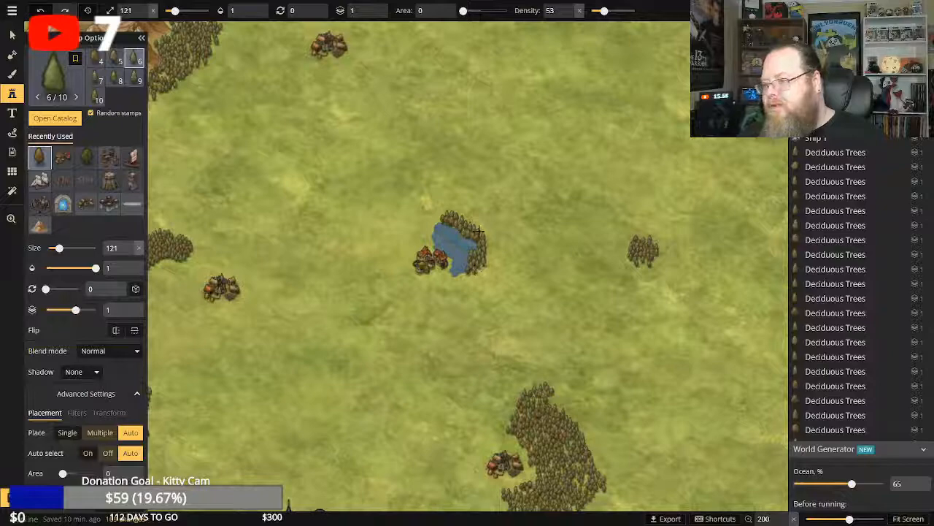
Thicken the lakeside grove with an outer arc of deciduous trees from its northern end around to the southeast.
{"action": "left_click", "coordinate": [458, 218]}
{"action": "left_click", "coordinate": [461, 217]}
{"action": "left_click", "coordinate": [465, 219]}
{"action": "left_click", "coordinate": [469, 219]}
{"action": "left_click", "coordinate": [473, 222]}
{"action": "left_click", "coordinate": [477, 225]}
{"action": "left_click", "coordinate": [481, 229]}
{"action": "left_click", "coordinate": [486, 233]}
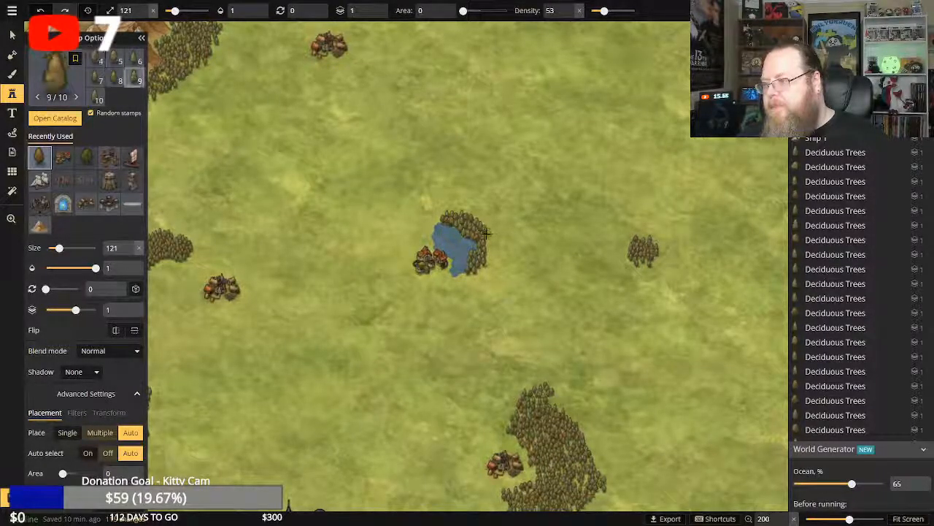
{"action": "left_click", "coordinate": [489, 239]}
{"action": "left_click", "coordinate": [490, 248]}
{"action": "left_click", "coordinate": [490, 258]}
{"action": "left_click", "coordinate": [490, 261]}
{"action": "left_click", "coordinate": [487, 265]}
{"action": "left_click", "coordinate": [484, 268]}
{"action": "left_click", "coordinate": [479, 272]}
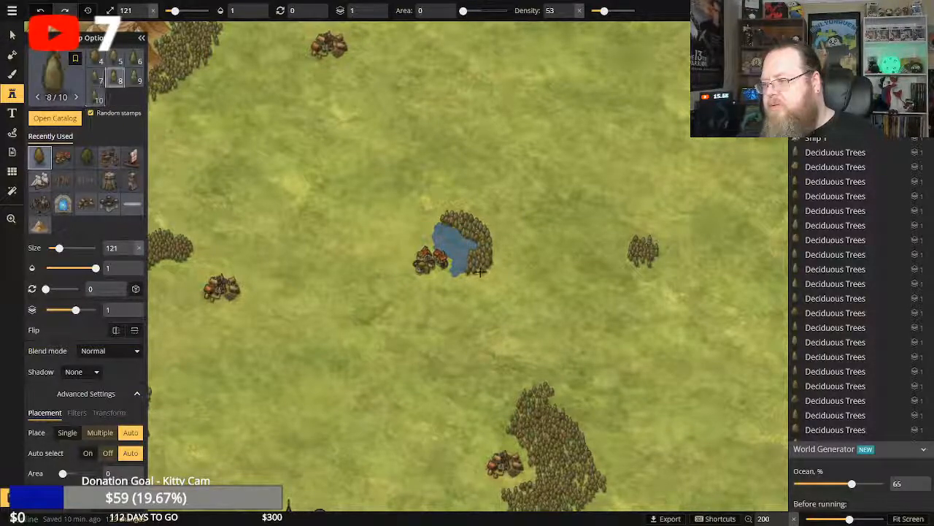
Wrap the grove around the lake's southern tip with single deciduous trees and fill in its southern edge.
{"action": "left_click", "coordinate": [475, 274]}
{"action": "left_click", "coordinate": [472, 275]}
{"action": "left_click", "coordinate": [467, 276]}
{"action": "left_click", "coordinate": [463, 277]}
{"action": "left_click", "coordinate": [458, 278]}
{"action": "left_click", "coordinate": [457, 280]}
{"action": "left_click", "coordinate": [455, 282]}
{"action": "left_click", "coordinate": [454, 285]}
{"action": "left_click", "coordinate": [456, 286]}
{"action": "left_click", "coordinate": [461, 286]}
{"action": "left_click", "coordinate": [465, 284]}
{"action": "left_click", "coordinate": [471, 283]}
{"action": "left_click", "coordinate": [478, 280]}
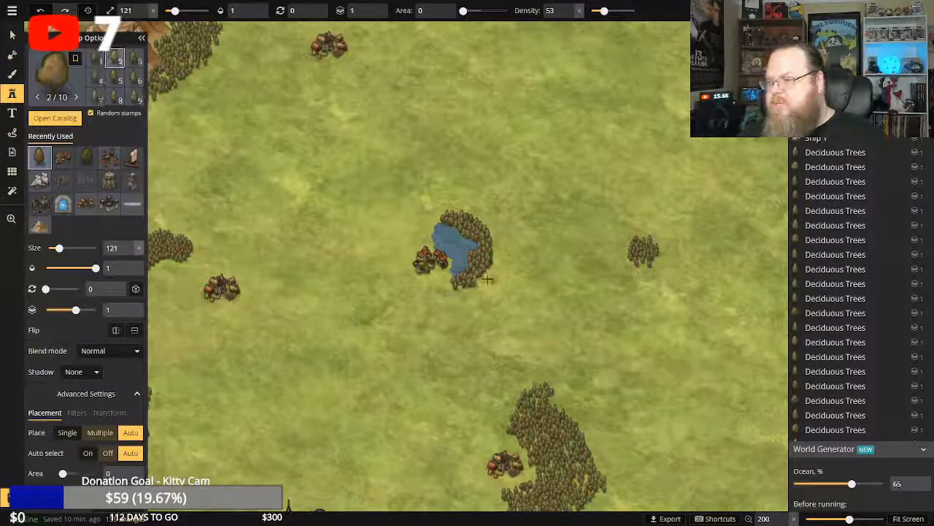
Place a few deciduous trees slightly apart from the lakeside grove, just southeast of it.
{"action": "left_click", "coordinate": [488, 280]}
{"action": "left_click", "coordinate": [489, 279]}
{"action": "left_click", "coordinate": [492, 278]}
{"action": "left_click", "coordinate": [494, 278]}
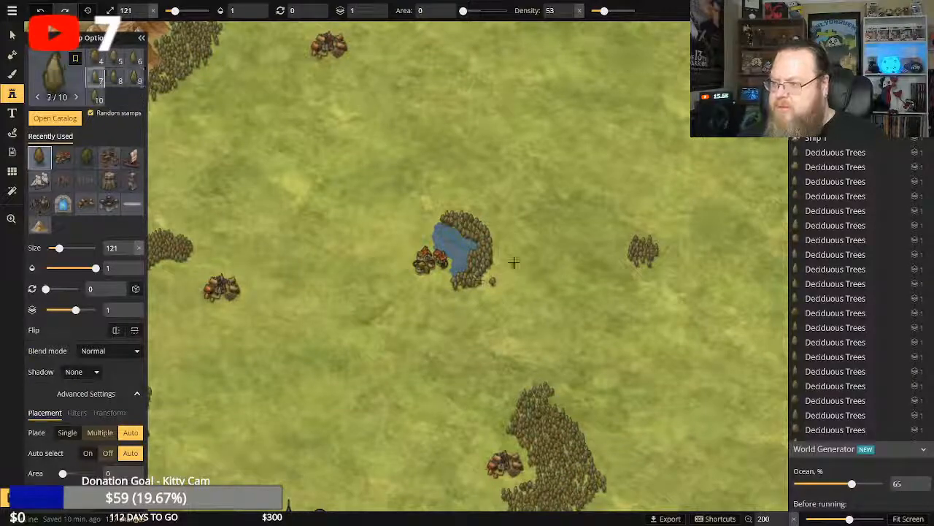
Place a tiny clump of deciduous trees on the open grass north of the lake.
{"action": "left_click", "coordinate": [421, 119]}
{"action": "left_click", "coordinate": [421, 121]}
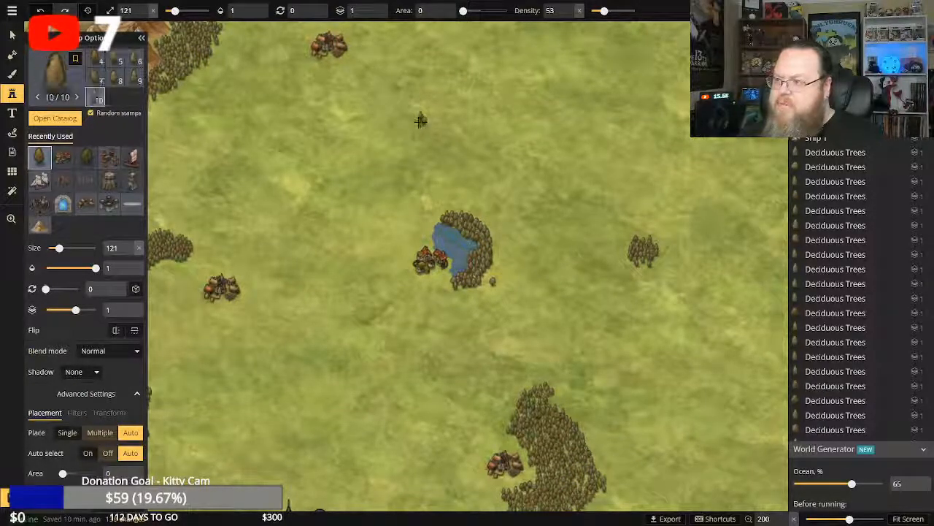
{"action": "left_click", "coordinate": [421, 121]}
{"action": "left_click", "coordinate": [421, 121]}
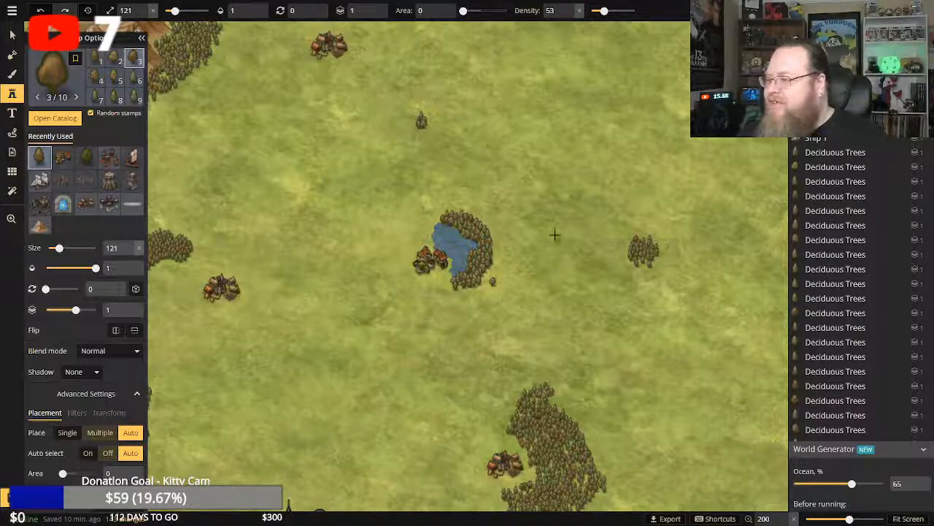
Enlarge the small grove east of the lake with single deciduous trees along its southern and eastern sides.
{"action": "left_click", "coordinate": [640, 265]}
{"action": "left_click", "coordinate": [645, 268]}
{"action": "left_click", "coordinate": [651, 268]}
{"action": "left_click", "coordinate": [653, 257]}
{"action": "left_click", "coordinate": [651, 252]}
{"action": "left_click", "coordinate": [649, 247]}
{"action": "left_click", "coordinate": [654, 242]}
{"action": "left_click", "coordinate": [657, 246]}
{"action": "left_click", "coordinate": [661, 251]}
{"action": "left_click", "coordinate": [660, 256]}
{"action": "left_click", "coordinate": [664, 263]}
{"action": "left_click", "coordinate": [665, 266]}
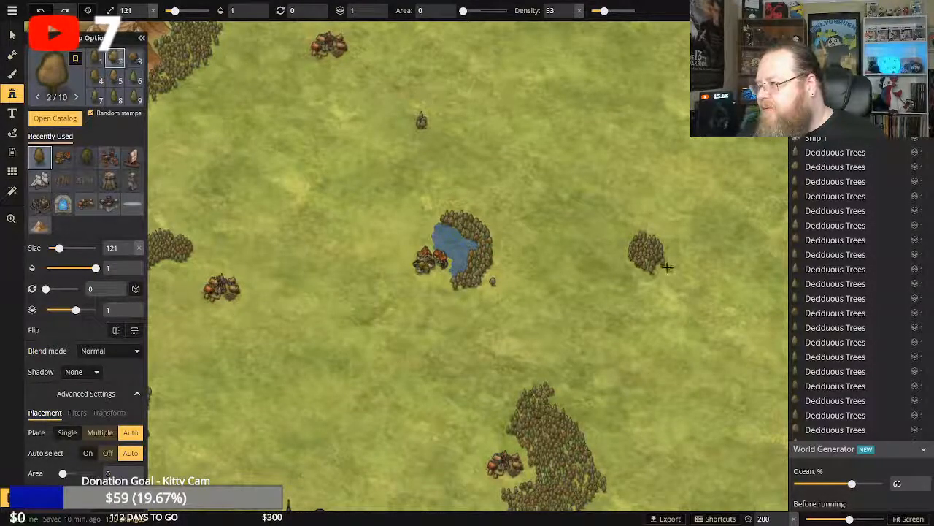
Extend the eastern grove southward into a curved, narrow strip of single deciduous trees.
{"action": "left_click", "coordinate": [665, 268]}
{"action": "left_click", "coordinate": [664, 270]}
{"action": "left_click", "coordinate": [663, 273]}
{"action": "left_click", "coordinate": [664, 276]}
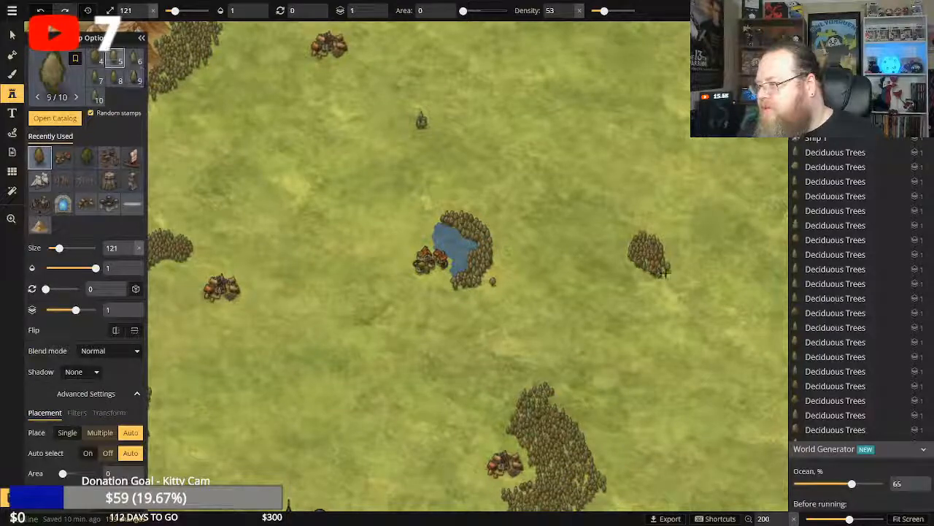
{"action": "left_click", "coordinate": [662, 285]}
{"action": "left_click", "coordinate": [654, 296]}
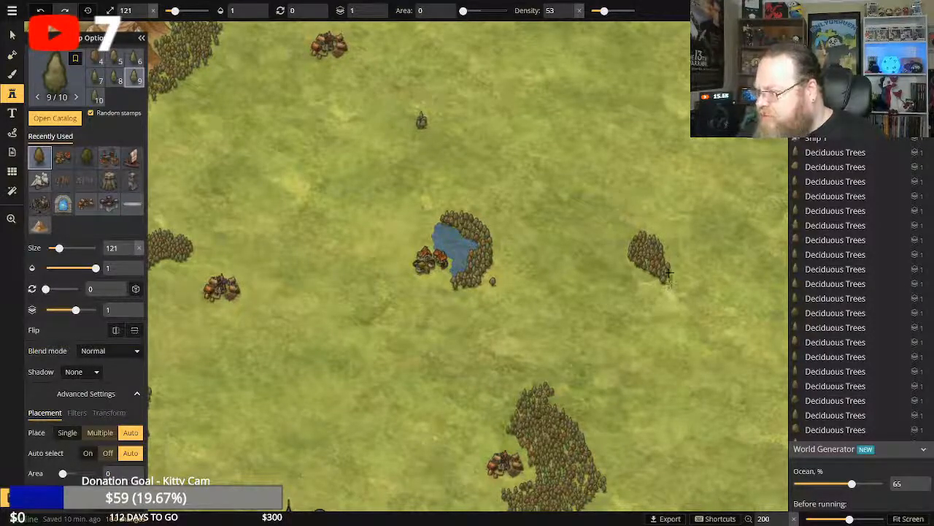
{"action": "left_click", "coordinate": [667, 274]}
{"action": "left_click", "coordinate": [664, 282]}
{"action": "left_click", "coordinate": [665, 281]}
{"action": "left_click", "coordinate": [661, 284]}
{"action": "left_click", "coordinate": [658, 284]}
{"action": "left_click", "coordinate": [660, 289]}
{"action": "left_click", "coordinate": [661, 290]}
{"action": "left_click", "coordinate": [662, 292]}
{"action": "left_click", "coordinate": [663, 294]}
{"action": "left_click", "coordinate": [666, 297]}
{"action": "left_click", "coordinate": [661, 300]}
{"action": "left_click", "coordinate": [663, 303]}
{"action": "left_click", "coordinate": [666, 304]}
{"action": "left_click", "coordinate": [670, 305]}
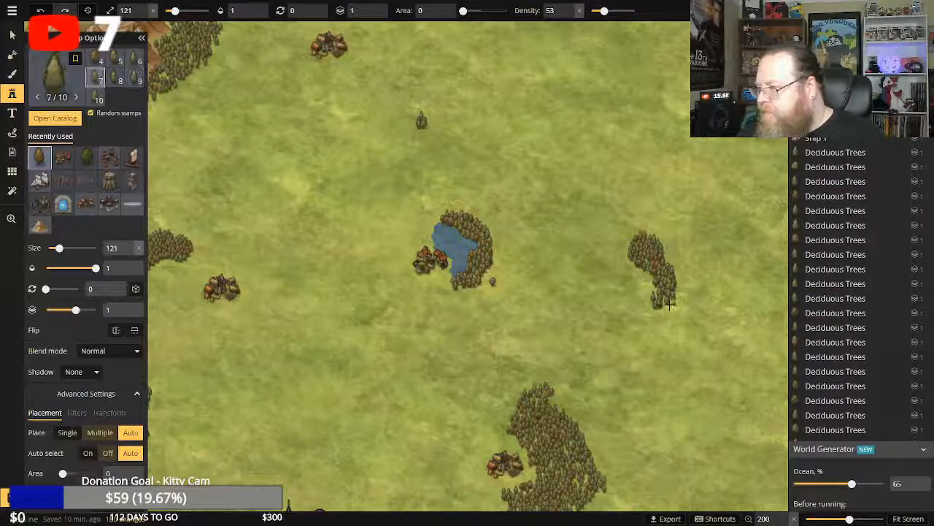
{"action": "left_click", "coordinate": [665, 307]}
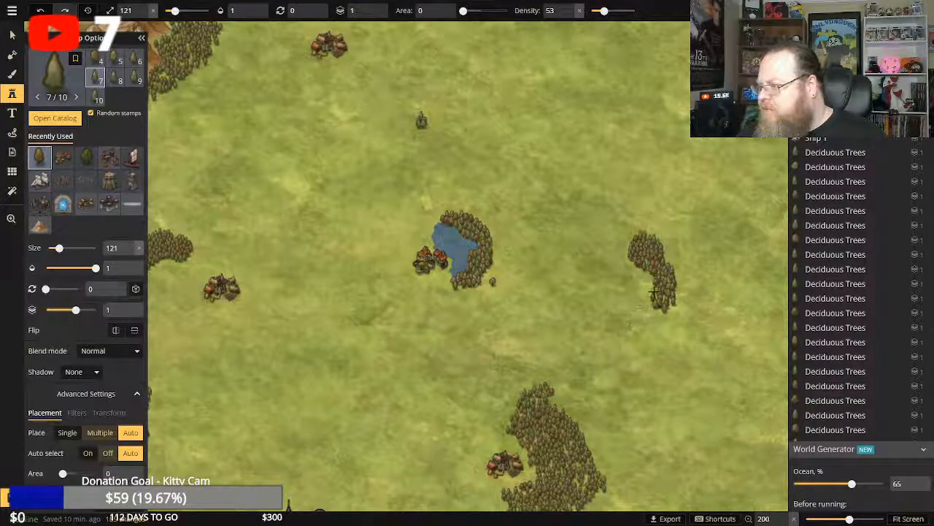
Place a small detached clump of deciduous trees just west of the eastern grove's southern end.
{"action": "left_click", "coordinate": [654, 307]}
{"action": "left_click", "coordinate": [637, 306]}
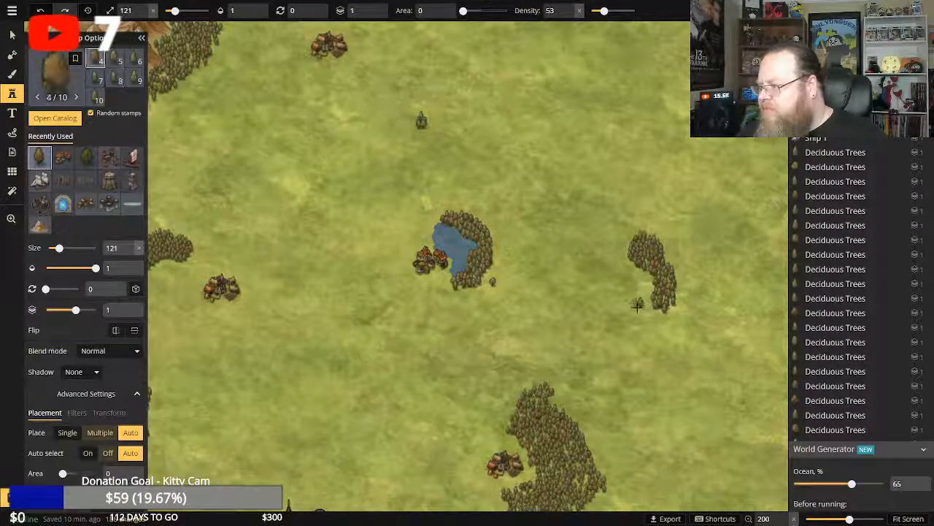
{"action": "left_click", "coordinate": [640, 306]}
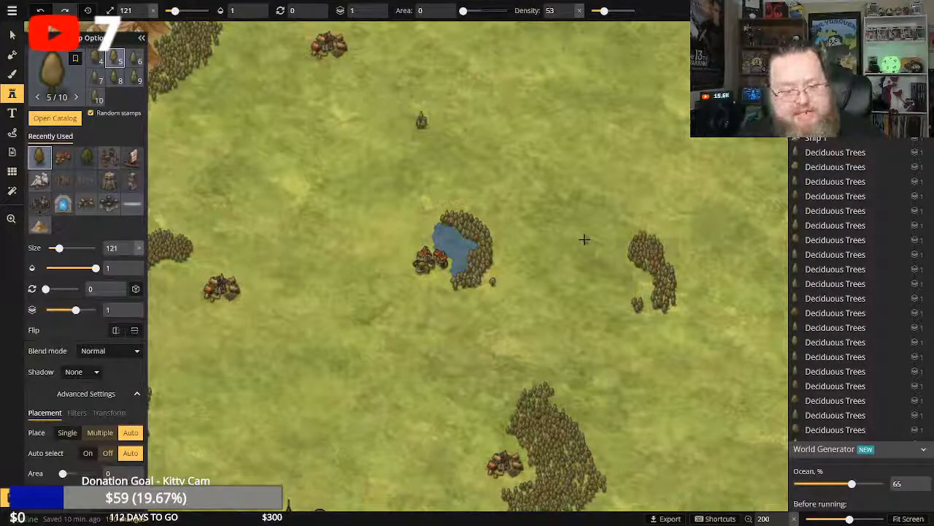
{"action": "scroll", "coordinate": [557, 275], "scroll_direction": "down", "scroll_amount": 1}
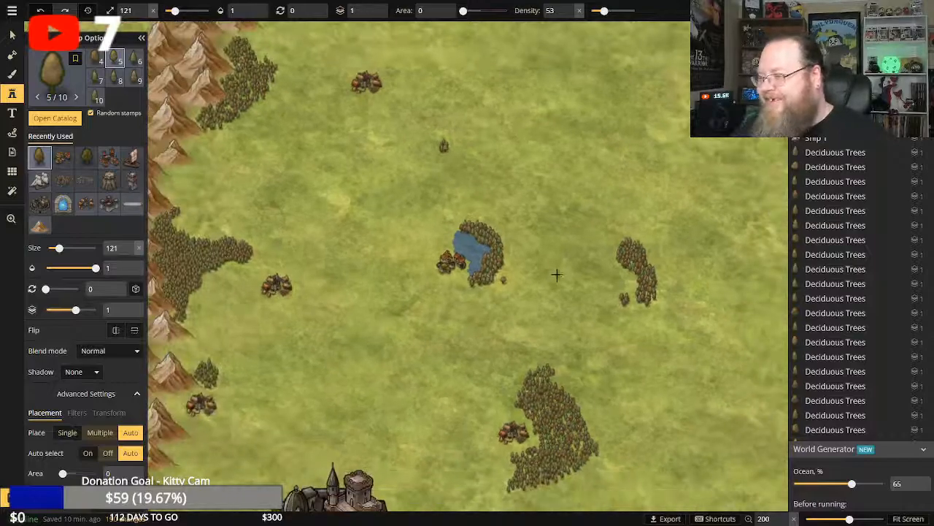
{"action": "scroll", "coordinate": [557, 274], "scroll_direction": "down", "scroll_amount": 2}
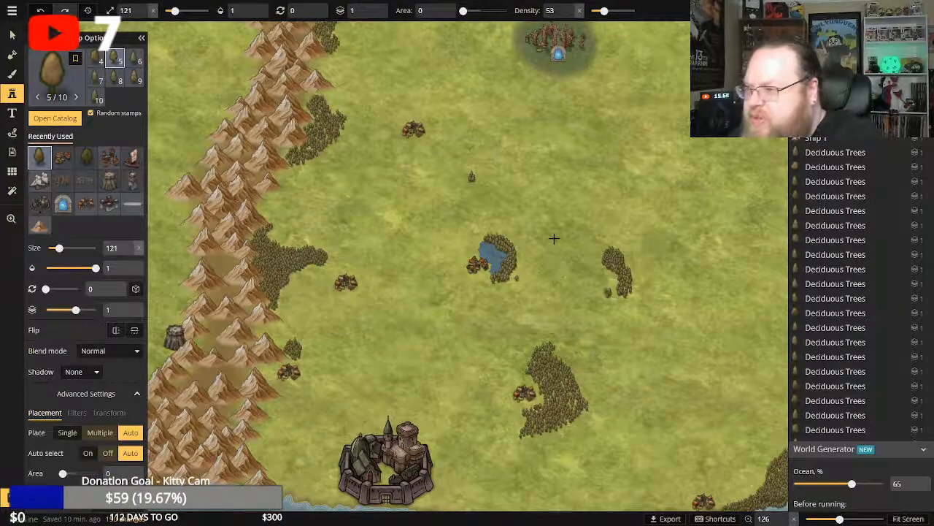
{"action": "scroll", "coordinate": [554, 232], "scroll_direction": "down", "scroll_amount": 2}
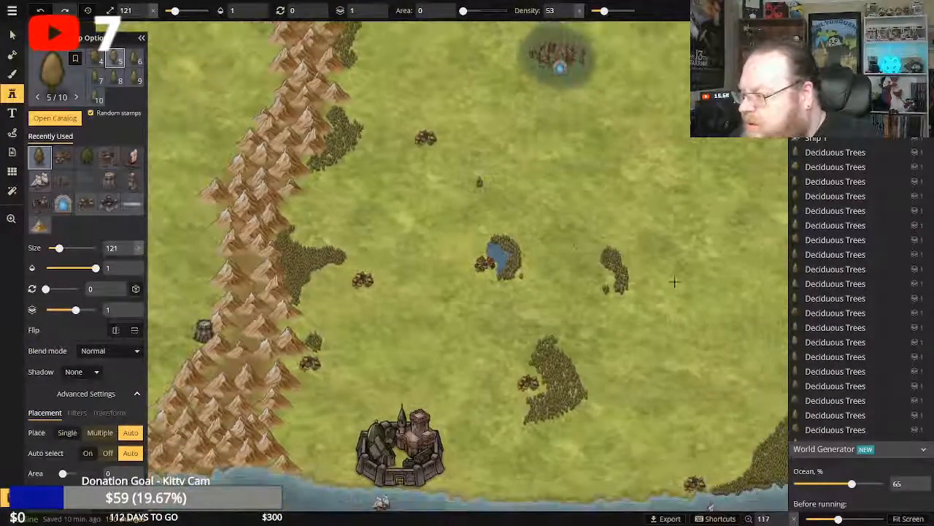
{"action": "left_click_drag", "start_coordinate": [673, 191], "coordinate": [650, 231]}
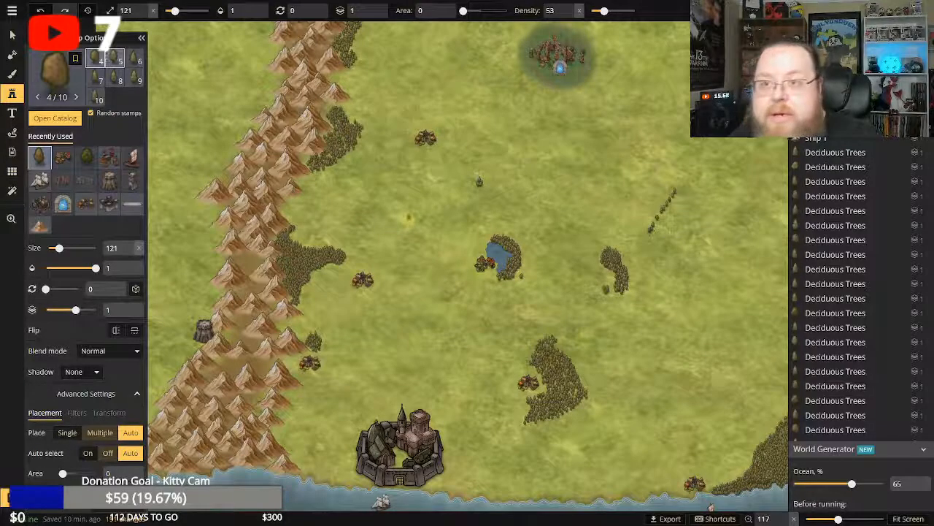
{"action": "left_click", "coordinate": [40, 10]}
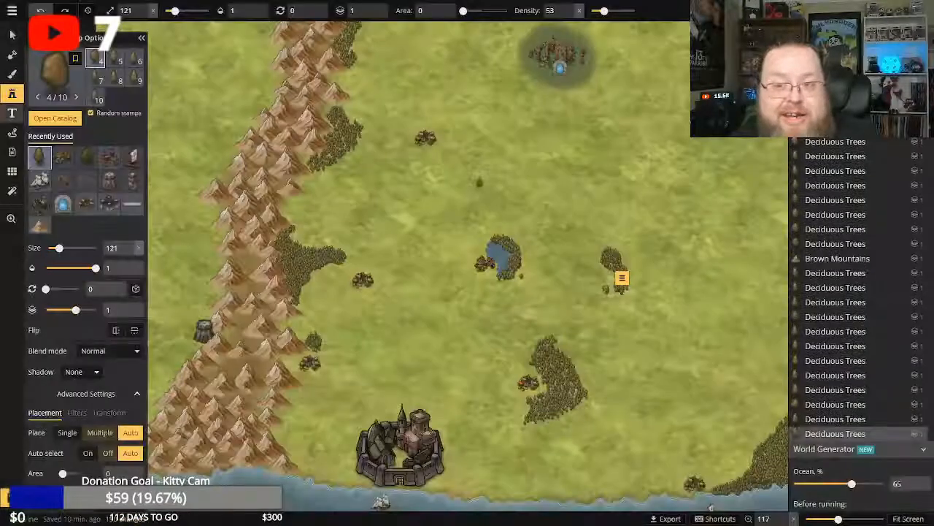
{"action": "left_click_drag", "start_coordinate": [545, 145], "coordinate": [616, 182]}
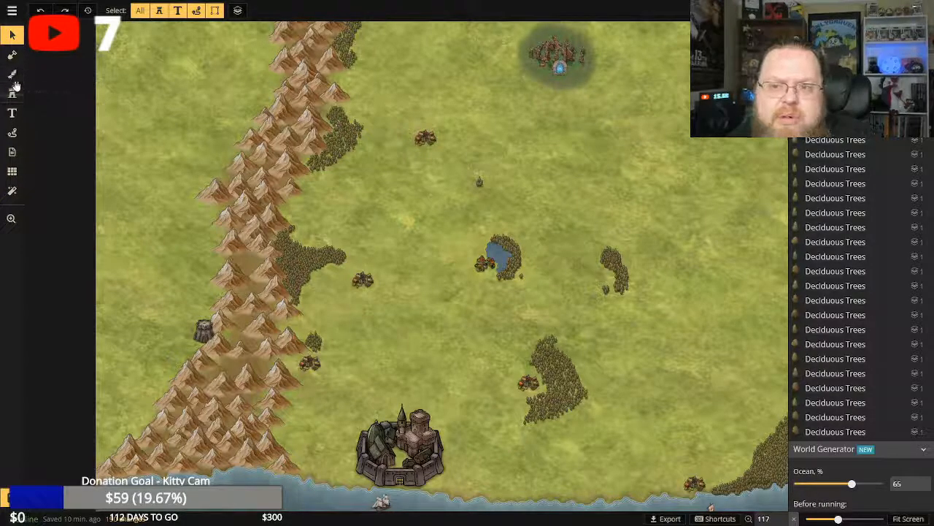
{"action": "left_click", "coordinate": [12, 74]}
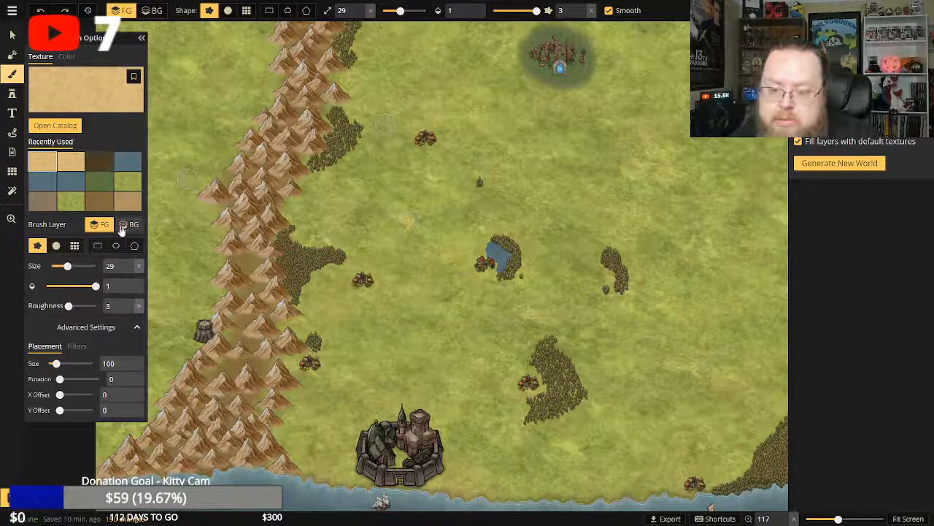
{"action": "left_click", "coordinate": [11, 218]}
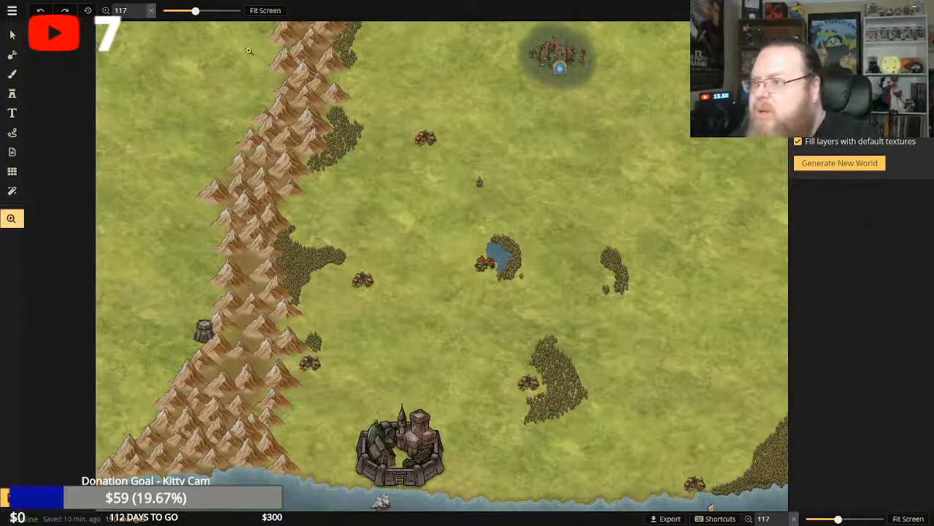
{"action": "left_click", "coordinate": [265, 10]}
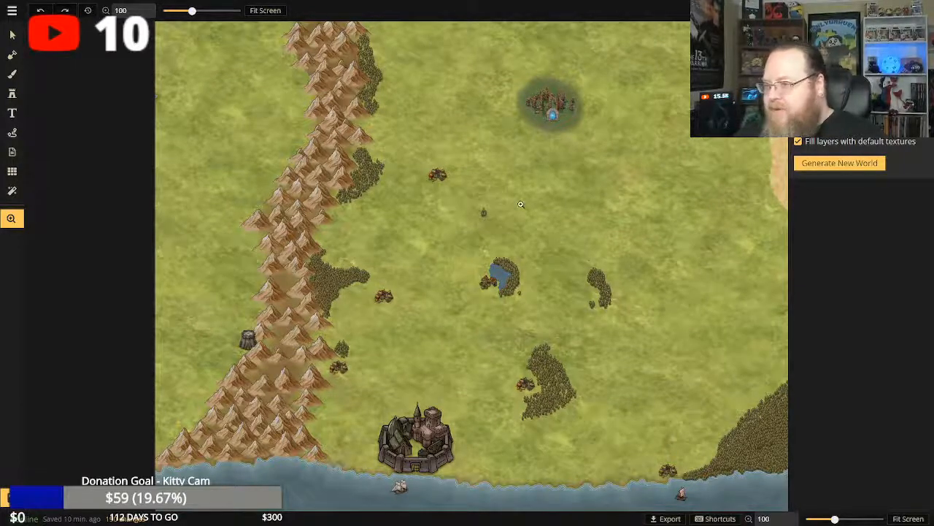
{"action": "left_click", "coordinate": [13, 95]}
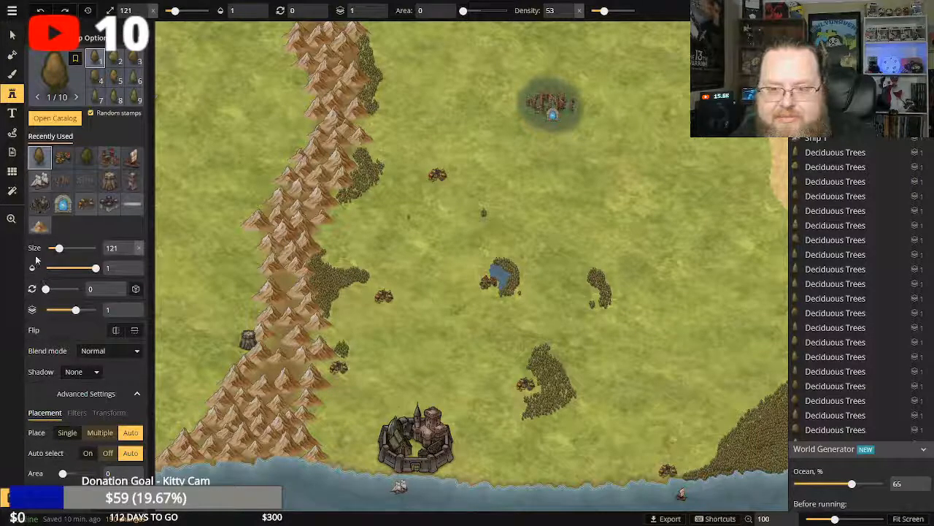
Inspect the grassland around the lake, the groves and the northern ruins up close, and return to an overview of the map.
{"action": "left_click", "coordinate": [12, 219]}
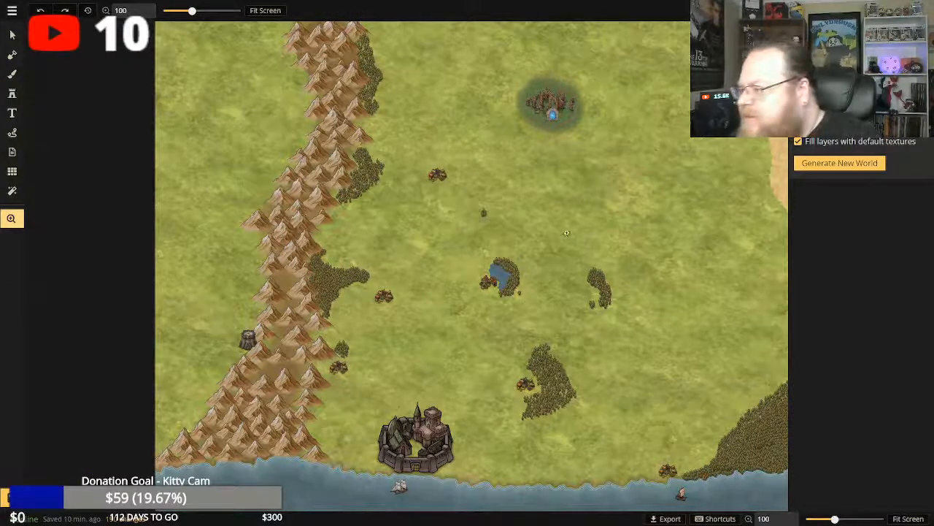
{"action": "left_click", "coordinate": [561, 229]}
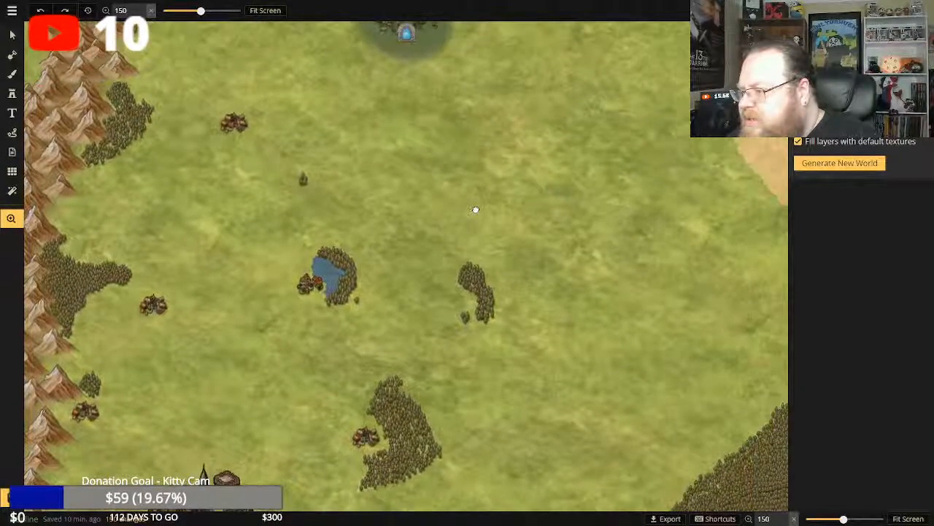
{"action": "left_click_drag", "start_coordinate": [475, 210], "coordinate": [586, 325]}
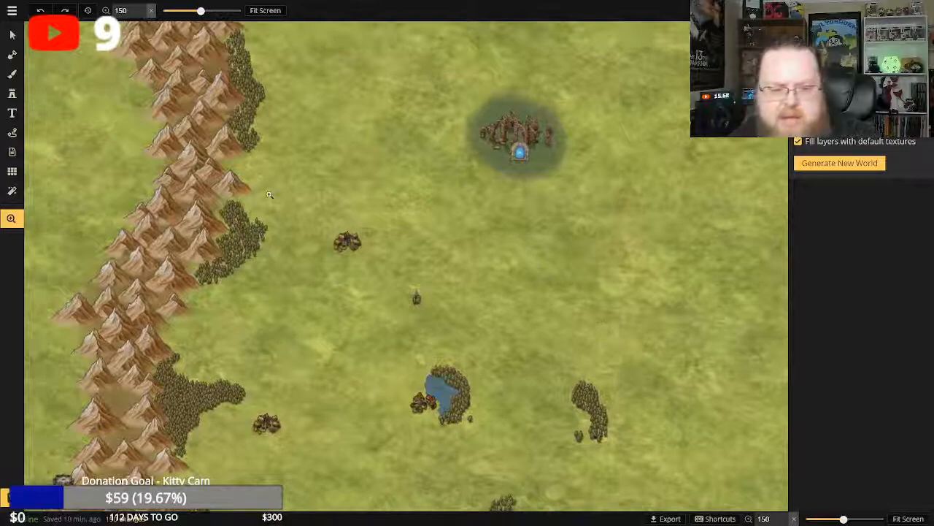
{"action": "left_click", "coordinate": [11, 74]}
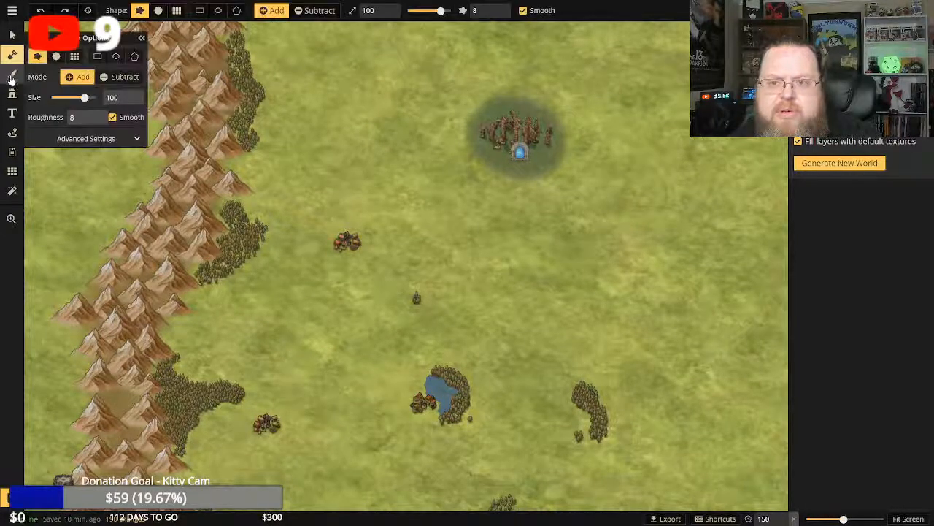
{"action": "left_click", "coordinate": [11, 94]}
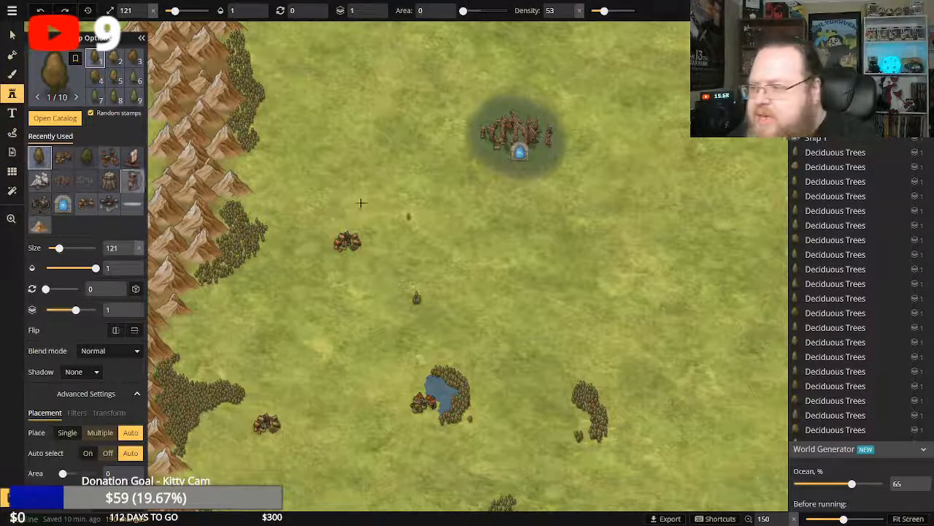
{"action": "left_click", "coordinate": [408, 223]}
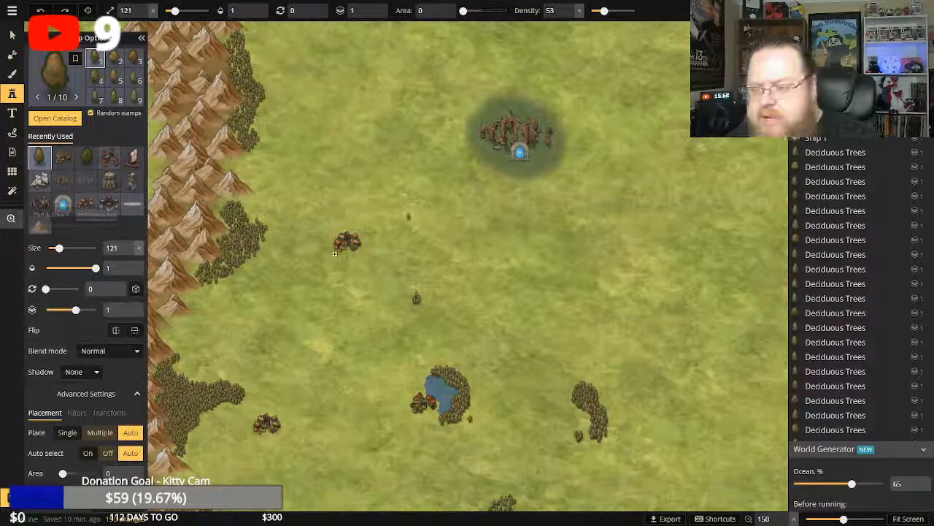
{"action": "left_click", "coordinate": [11, 219]}
{"action": "left_click", "coordinate": [586, 290]}
{"action": "left_click", "coordinate": [586, 290]}
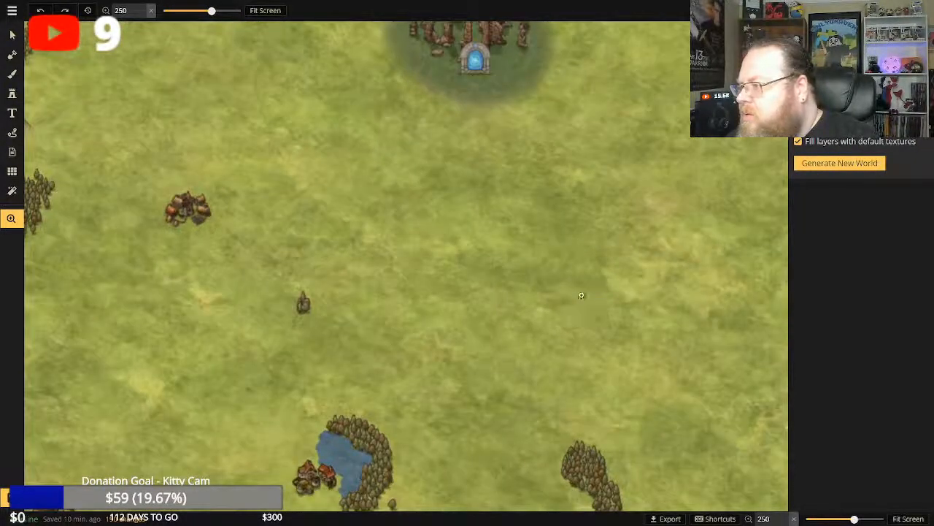
{"action": "left_click", "coordinate": [265, 11]}
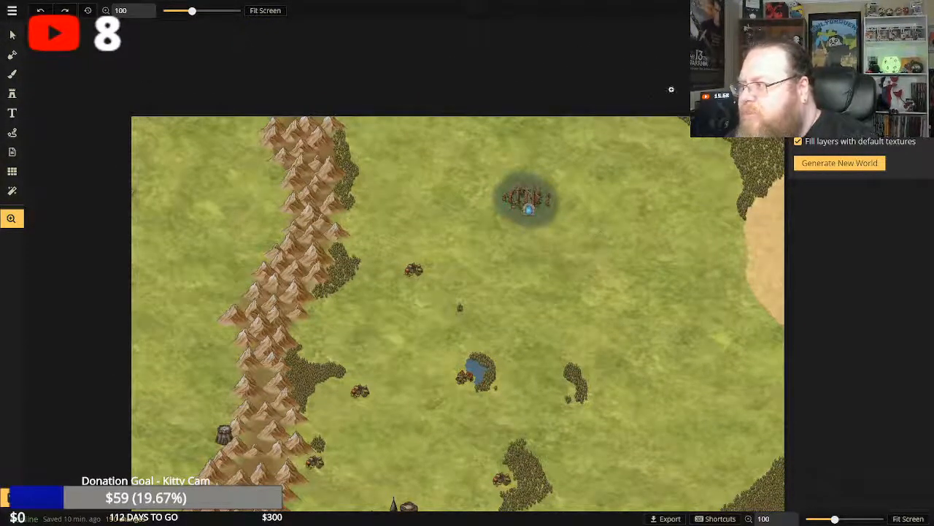
{"action": "left_click_drag", "start_coordinate": [571, 290], "coordinate": [524, 184]}
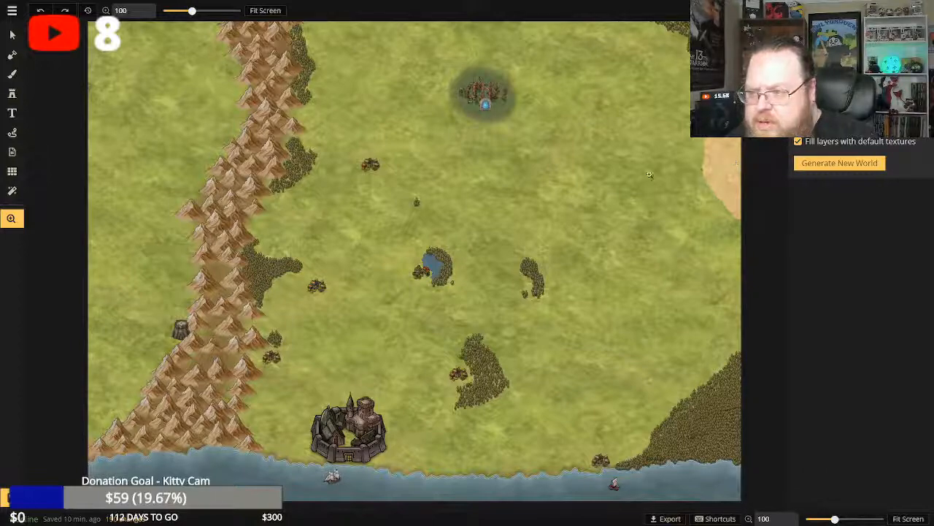
Try to place the Caves stamp from the catalog's Nature set on the grass just north of the lake at size 121.
{"action": "left_click", "coordinate": [12, 93]}
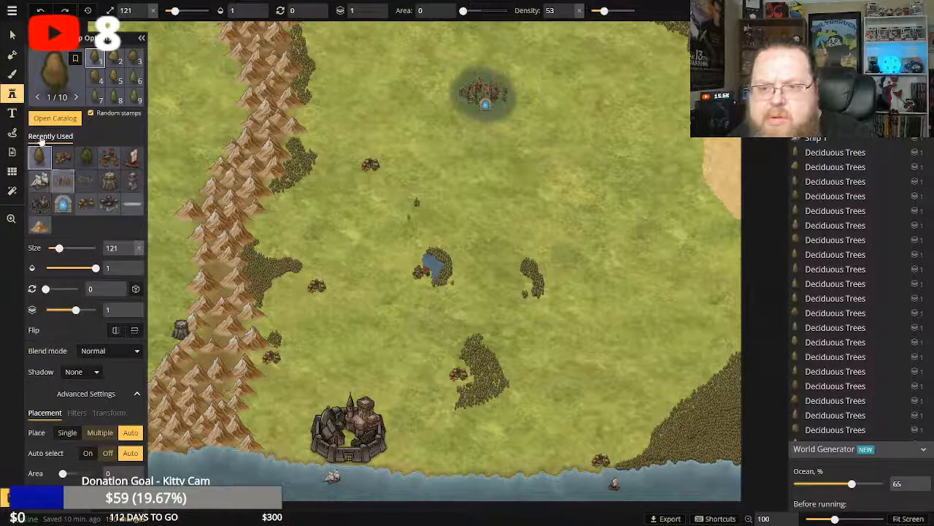
{"action": "left_click", "coordinate": [55, 117]}
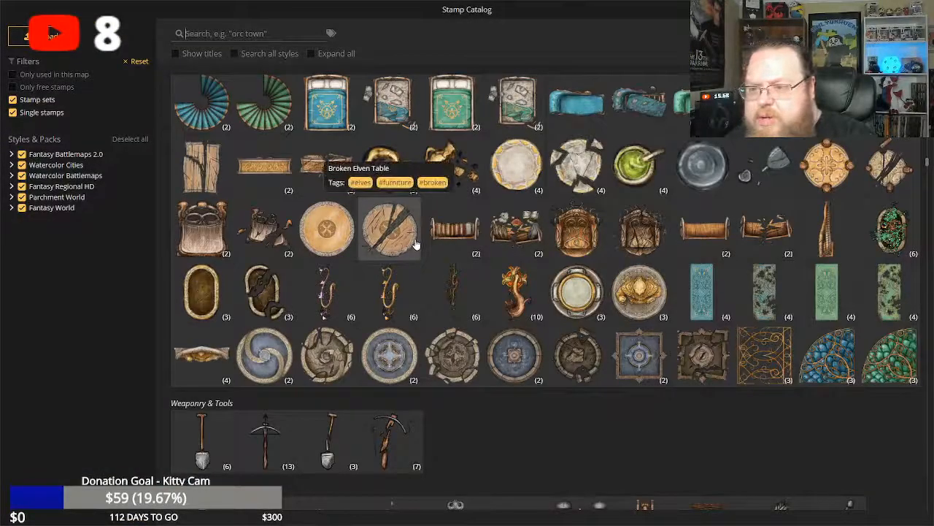
{"action": "scroll", "coordinate": [416, 240], "scroll_direction": "down", "scroll_amount": 15}
{"action": "scroll", "coordinate": [465, 288], "scroll_direction": "down", "scroll_amount": 20}
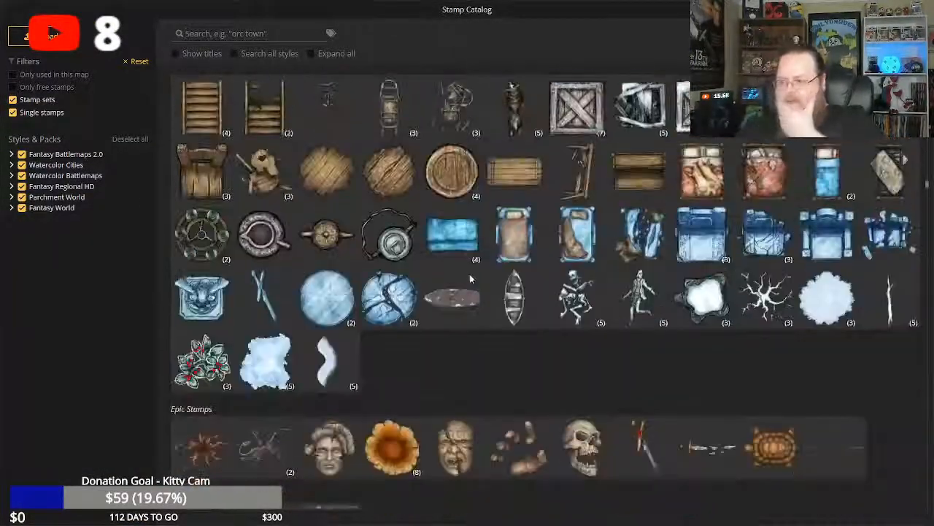
{"action": "scroll", "coordinate": [469, 273], "scroll_direction": "down", "scroll_amount": 20}
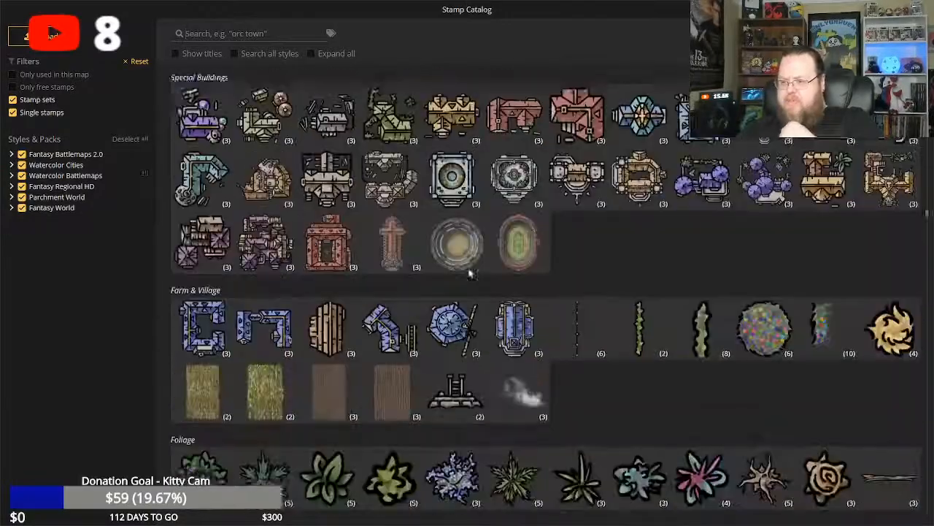
{"action": "scroll", "coordinate": [468, 270], "scroll_direction": "down", "scroll_amount": 20}
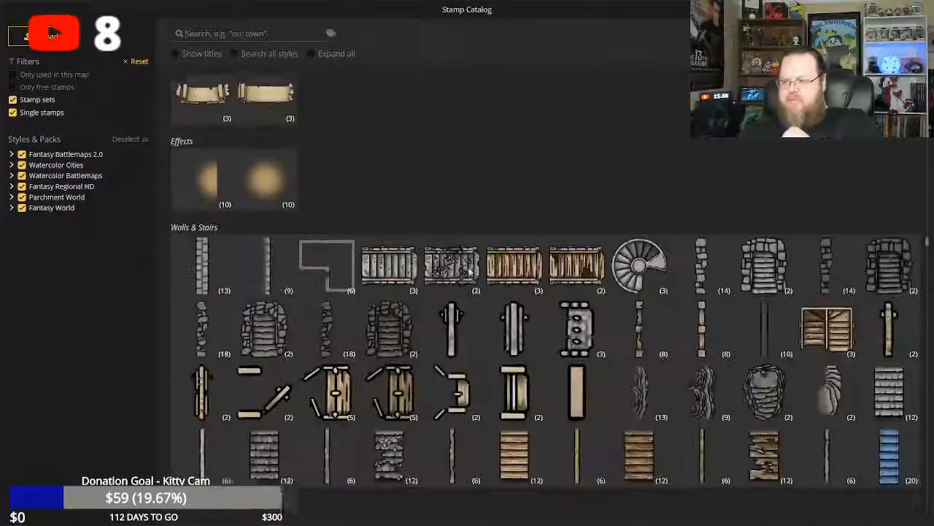
{"action": "scroll", "coordinate": [445, 246], "scroll_direction": "down", "scroll_amount": 3}
{"action": "scroll", "coordinate": [445, 247], "scroll_direction": "up", "scroll_amount": 8}
{"action": "scroll", "coordinate": [438, 277], "scroll_direction": "down", "scroll_amount": 1}
{"action": "scroll", "coordinate": [458, 280], "scroll_direction": "down", "scroll_amount": 20}
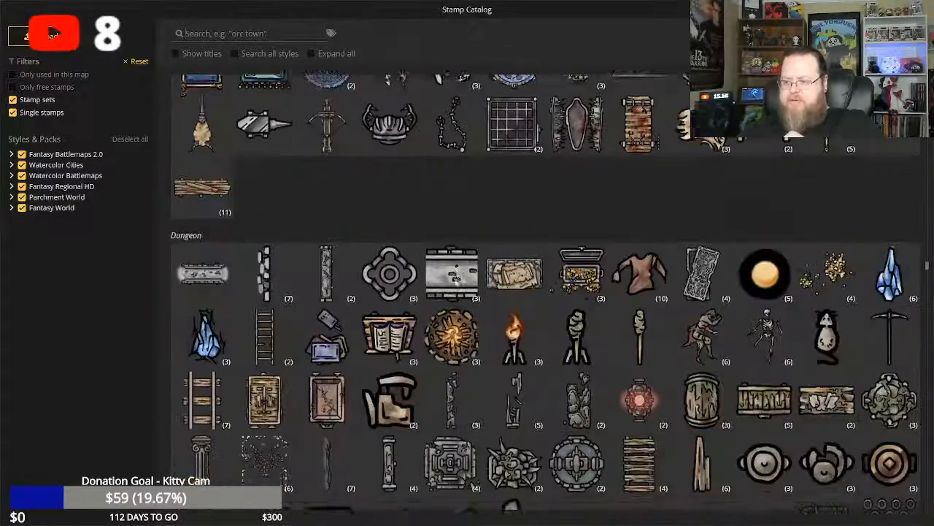
{"action": "scroll", "coordinate": [458, 280], "scroll_direction": "down", "scroll_amount": 15}
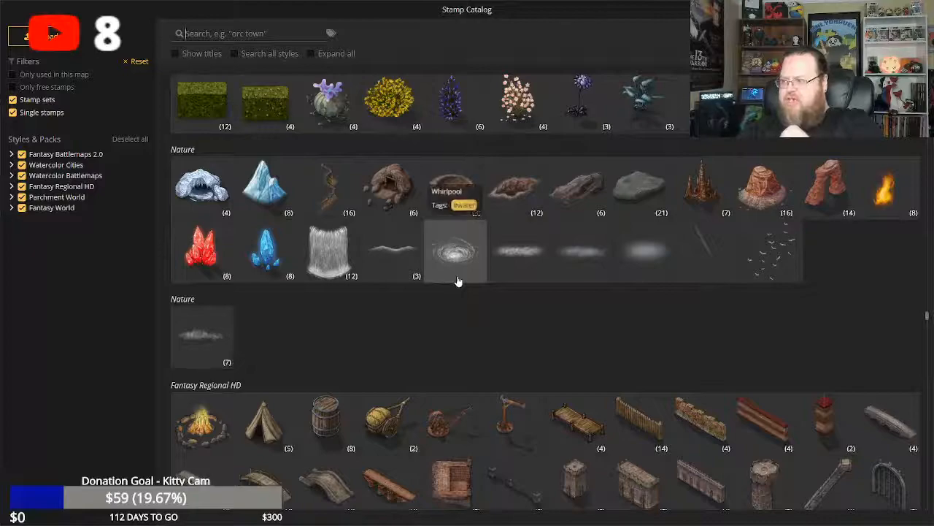
{"action": "left_click", "coordinate": [388, 190]}
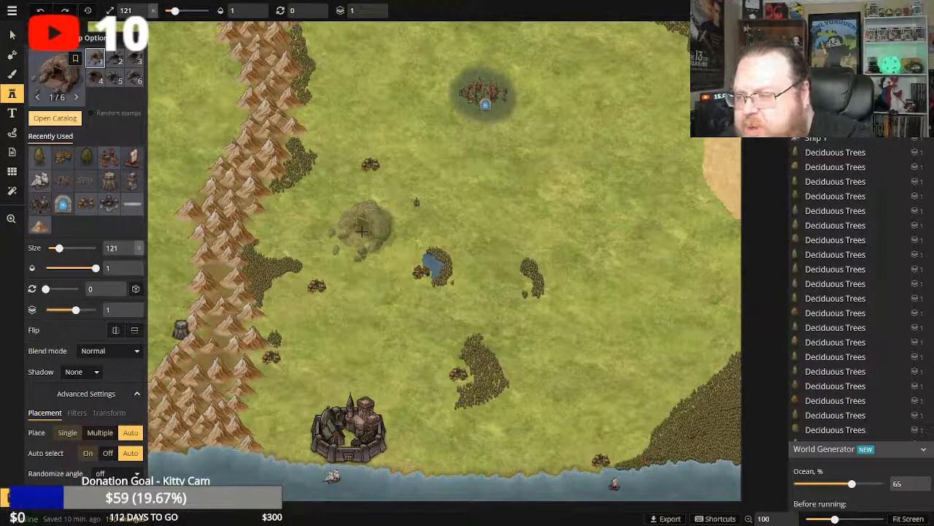
{"action": "scroll", "coordinate": [361, 231], "scroll_direction": "down", "scroll_amount": 1}
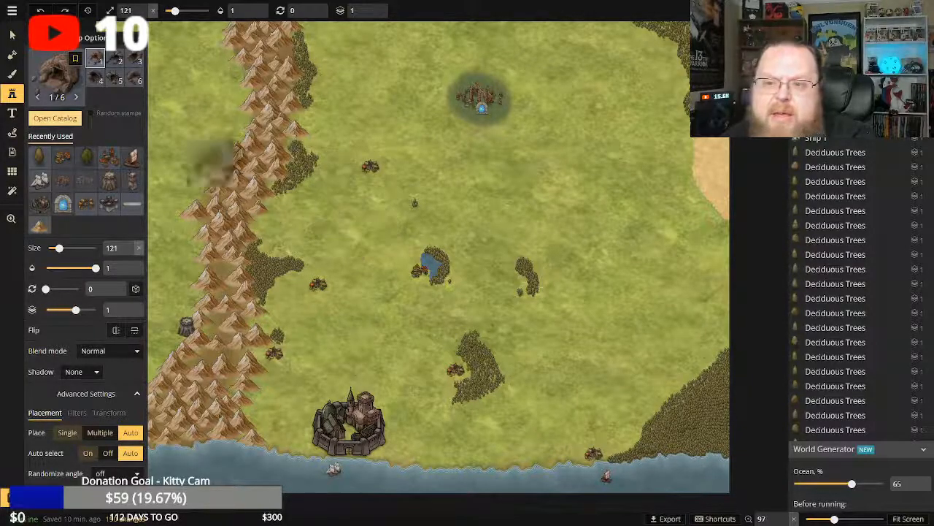
{"action": "left_click", "coordinate": [410, 212]}
Pick the Pyramid stamp from the Desert set of the stamp catalog.
{"action": "left_click", "coordinate": [43, 118]}
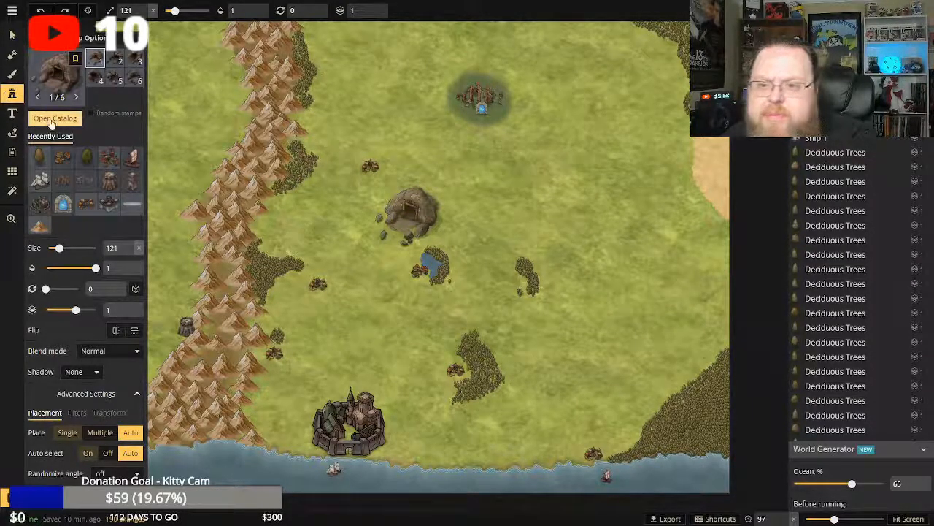
{"action": "scroll", "coordinate": [307, 215], "scroll_direction": "down", "scroll_amount": 10}
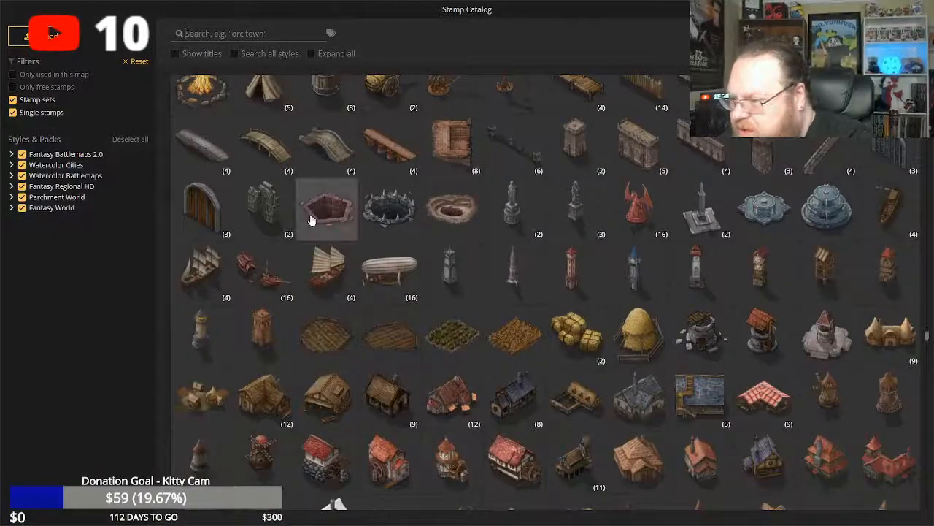
{"action": "scroll", "coordinate": [299, 214], "scroll_direction": "down", "scroll_amount": 10}
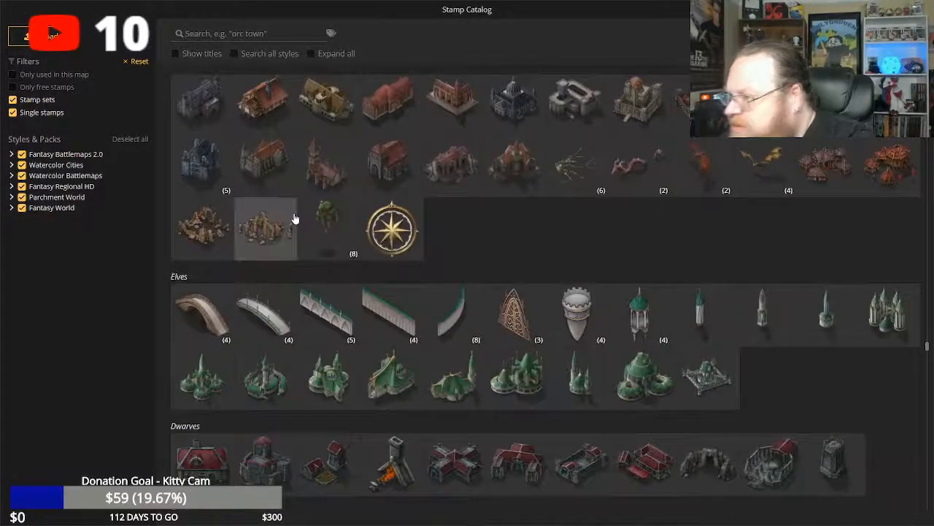
{"action": "scroll", "coordinate": [293, 212], "scroll_direction": "up", "scroll_amount": 3}
{"action": "scroll", "coordinate": [293, 212], "scroll_direction": "down", "scroll_amount": 5}
{"action": "scroll", "coordinate": [293, 212], "scroll_direction": "down", "scroll_amount": 5}
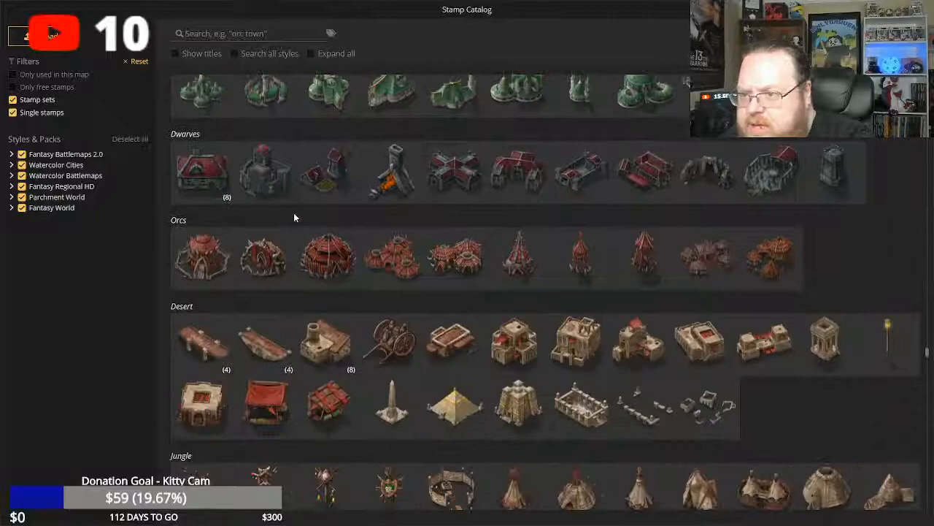
{"action": "scroll", "coordinate": [293, 213], "scroll_direction": "up", "scroll_amount": 1}
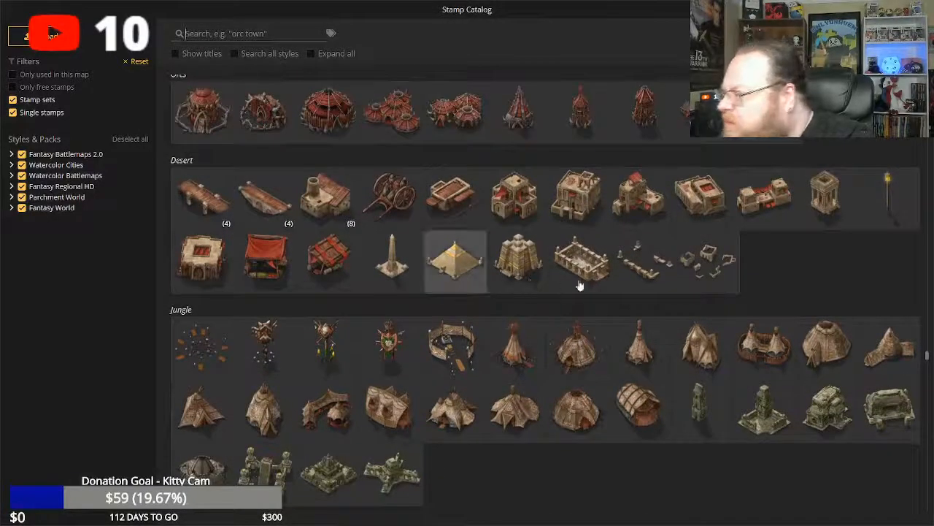
{"action": "left_click", "coordinate": [458, 266]}
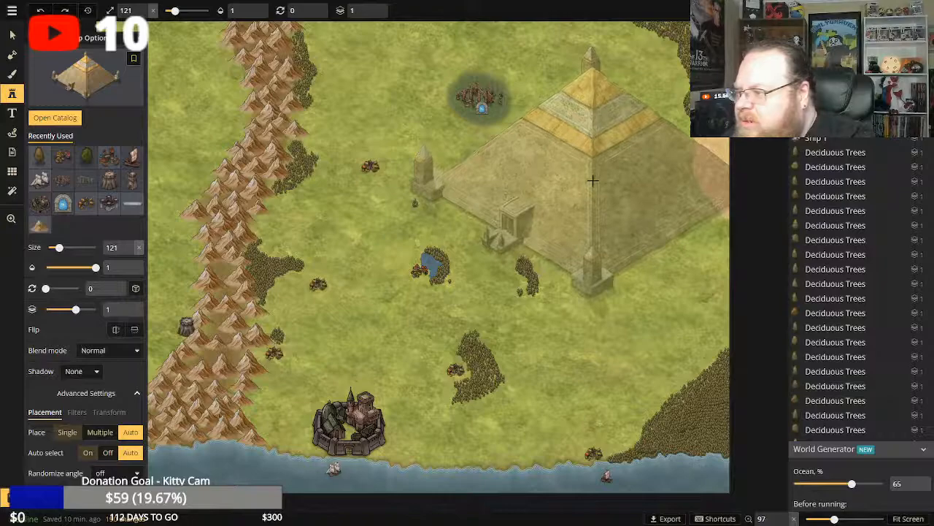
Scale a trial pyramid down to size 13, delete it, and place a pyramid of that size on the sand patch at the map's eastern edge.
{"action": "left_click", "coordinate": [592, 180]}
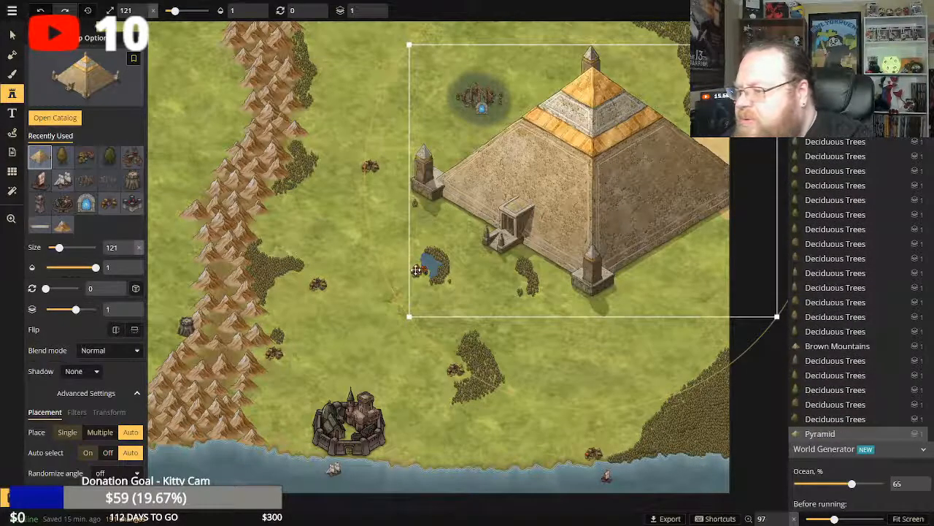
{"action": "left_click_drag", "start_coordinate": [410, 316], "coordinate": [737, 74]}
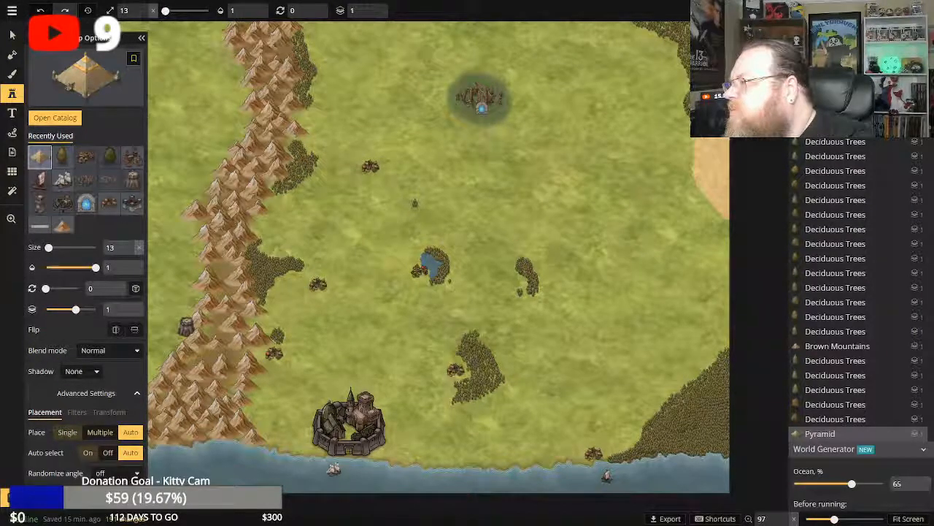
{"action": "key", "text": "Delete"}
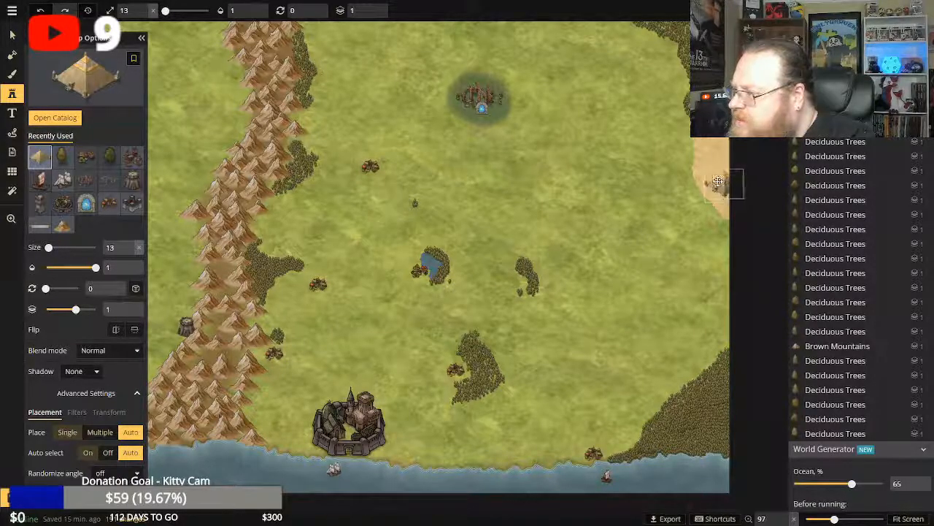
{"action": "left_click", "coordinate": [719, 181]}
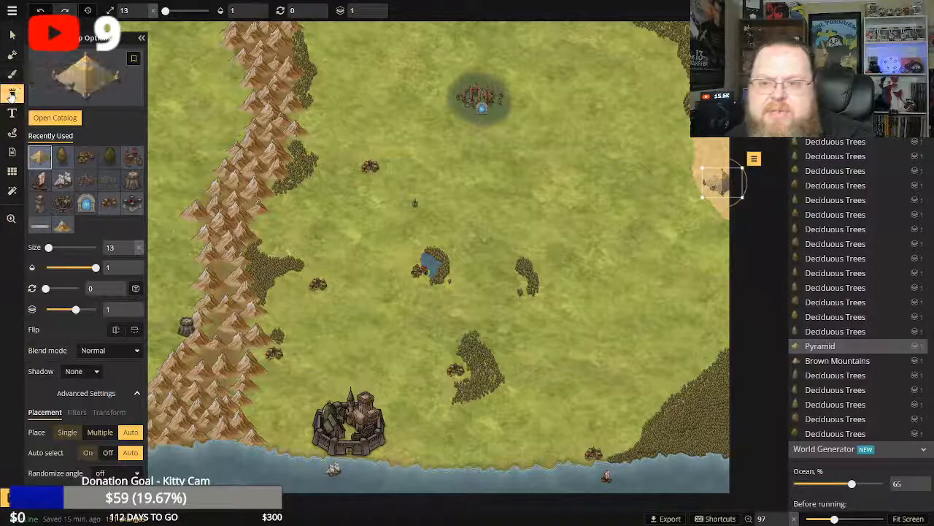
Pick the Dunes stamp from the catalog's Hills set and try it at size 13 on the open grass north of the lake.
{"action": "left_click", "coordinate": [11, 95]}
{"action": "left_click", "coordinate": [6, 98]}
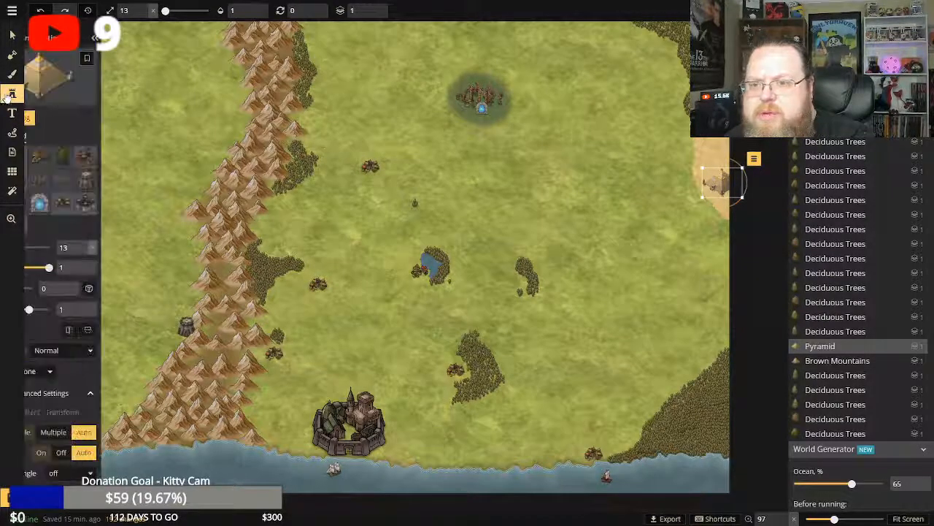
{"action": "left_click", "coordinate": [45, 121]}
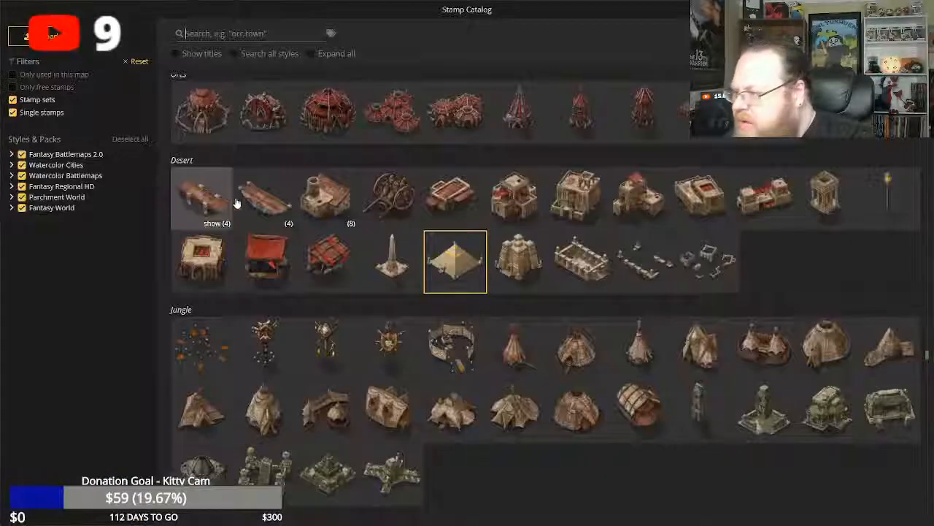
{"action": "scroll", "coordinate": [317, 216], "scroll_direction": "down", "scroll_amount": 5}
{"action": "scroll", "coordinate": [318, 216], "scroll_direction": "down", "scroll_amount": 10}
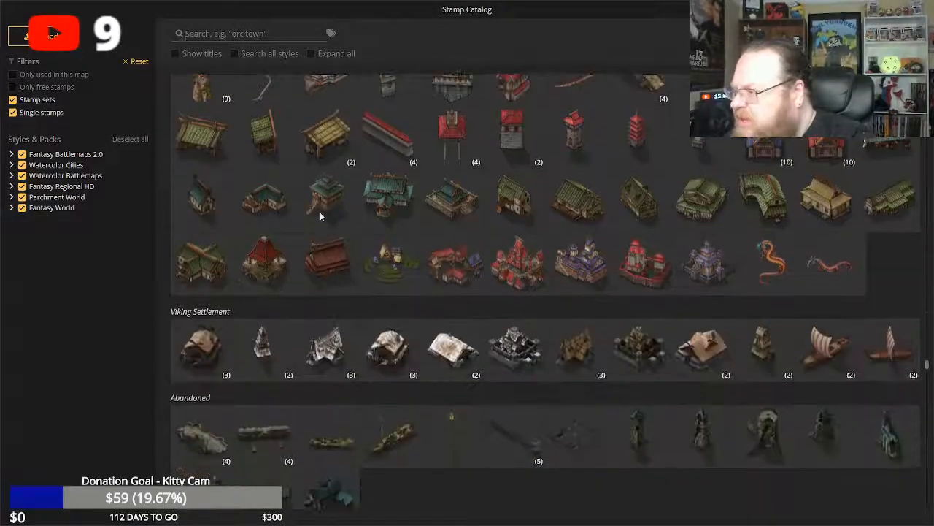
{"action": "scroll", "coordinate": [589, 266], "scroll_direction": "down", "scroll_amount": 4}
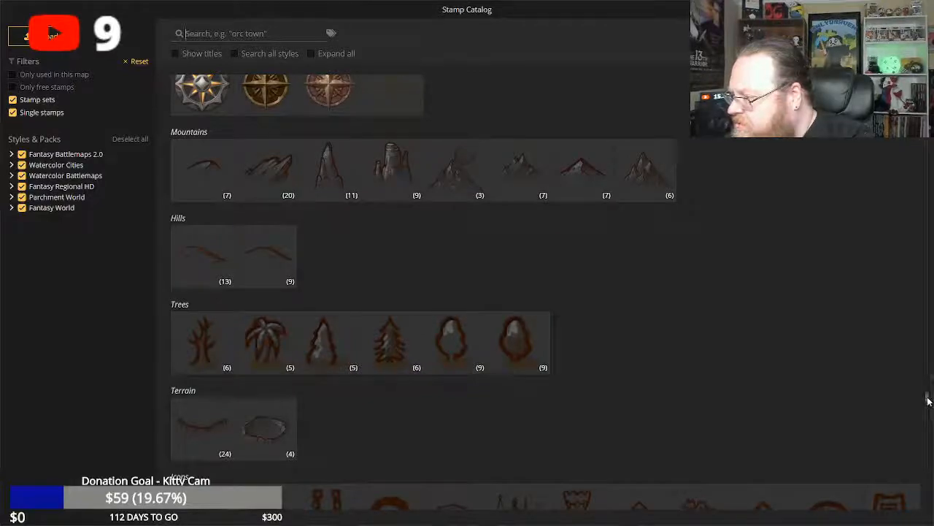
{"action": "scroll", "coordinate": [927, 408], "scroll_direction": "down", "scroll_amount": 15}
{"action": "scroll", "coordinate": [932, 426], "scroll_direction": "up", "scroll_amount": 9}
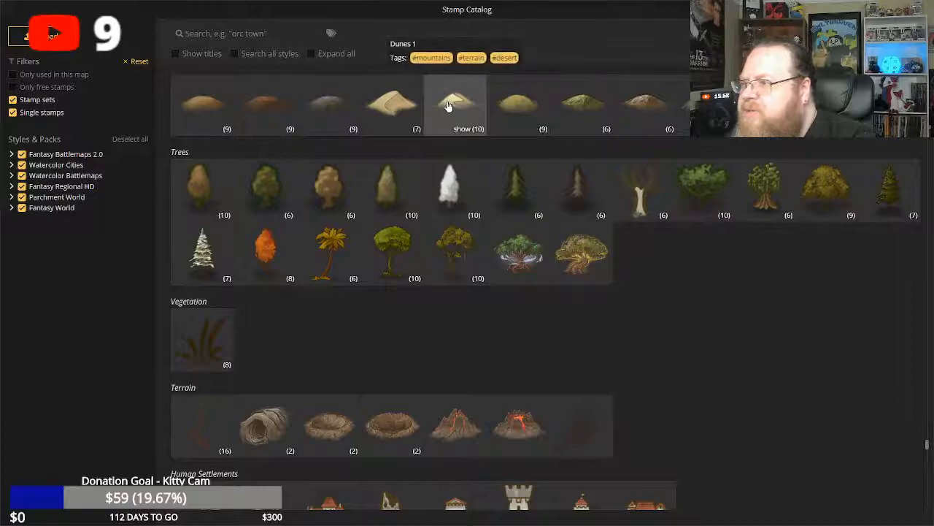
{"action": "left_click", "coordinate": [389, 100]}
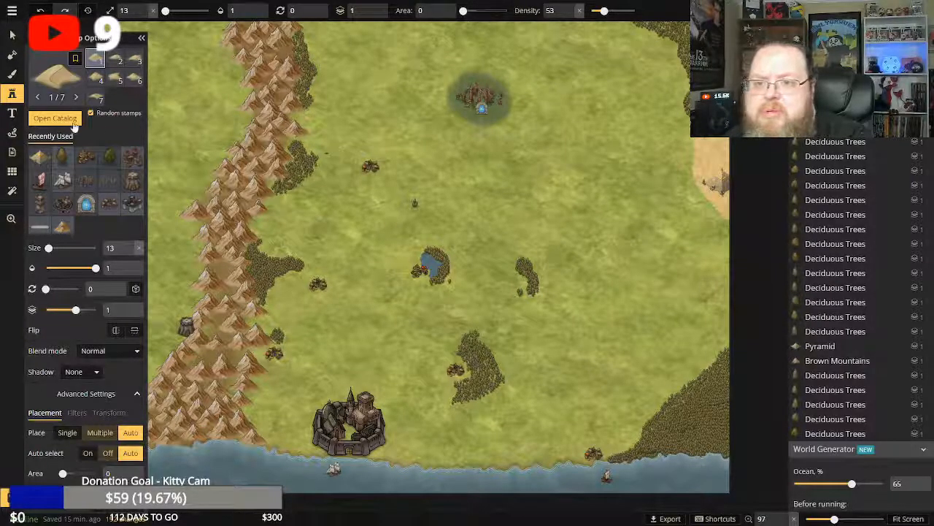
{"action": "left_click", "coordinate": [394, 160]}
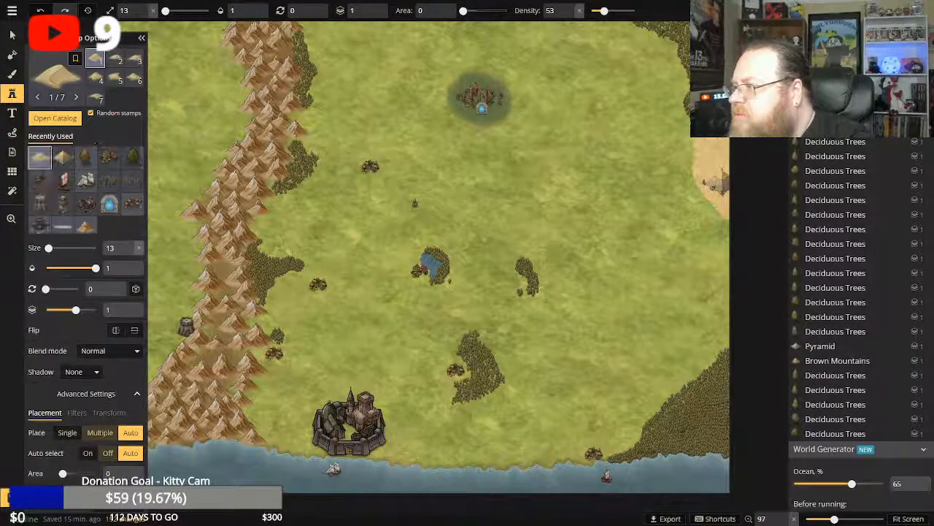
{"action": "left_click", "coordinate": [498, 198]}
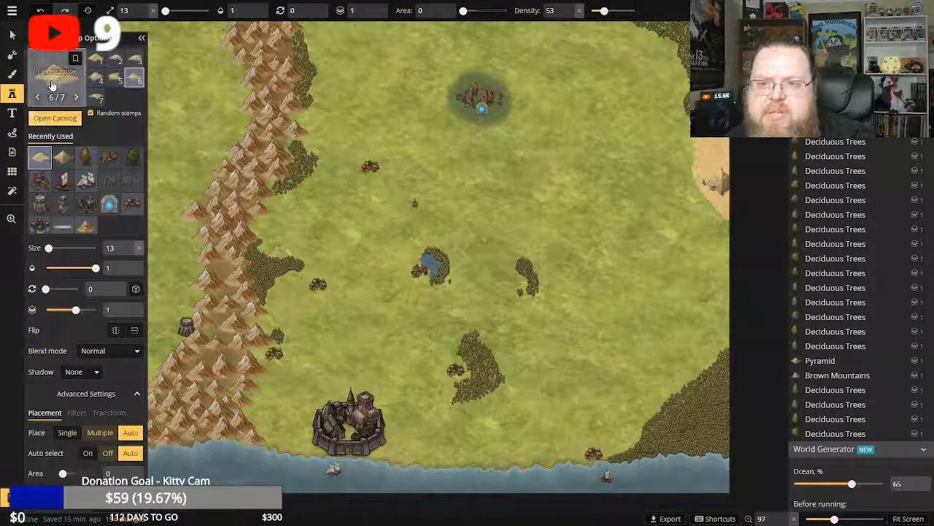
Browse the catalog's terrain, settlement, building, icon and heraldry stamps for a suitable desert landmark.
{"action": "left_click", "coordinate": [53, 119]}
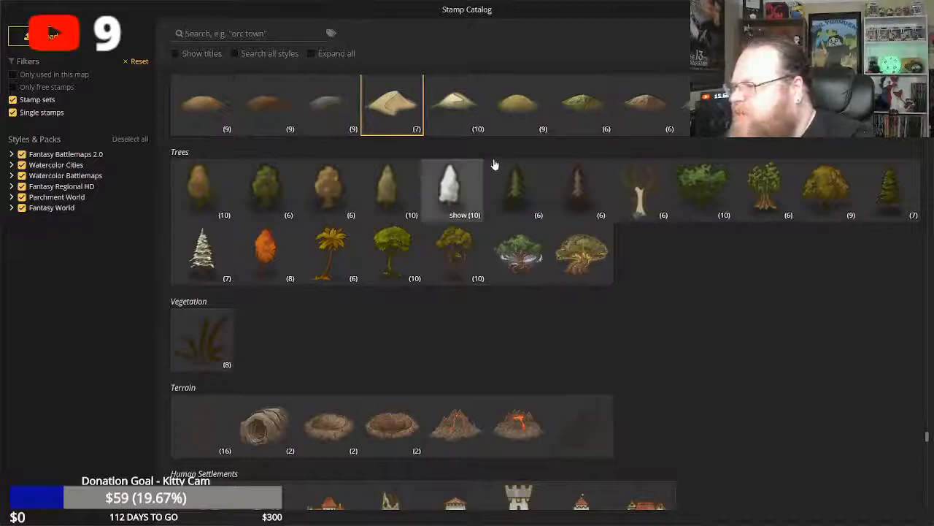
{"action": "scroll", "coordinate": [698, 270], "scroll_direction": "down", "scroll_amount": 10}
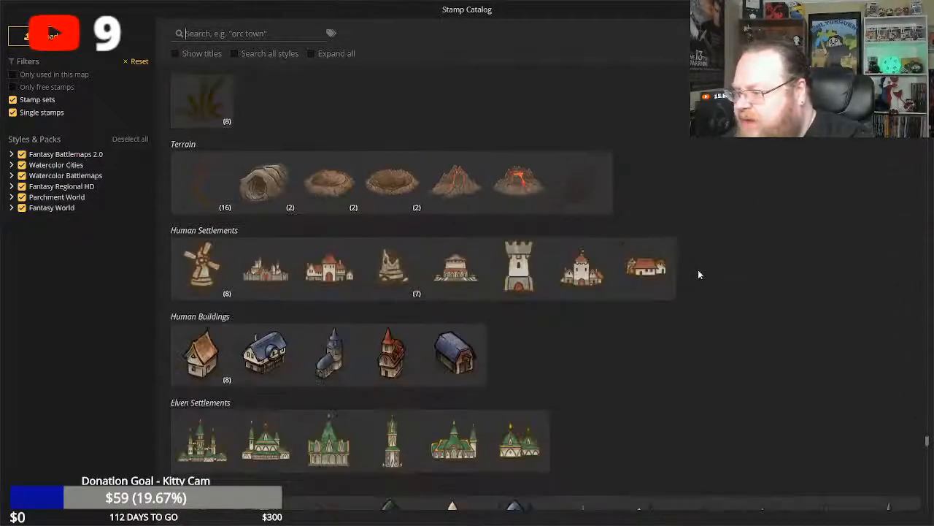
{"action": "scroll", "coordinate": [682, 268], "scroll_direction": "down", "scroll_amount": 15}
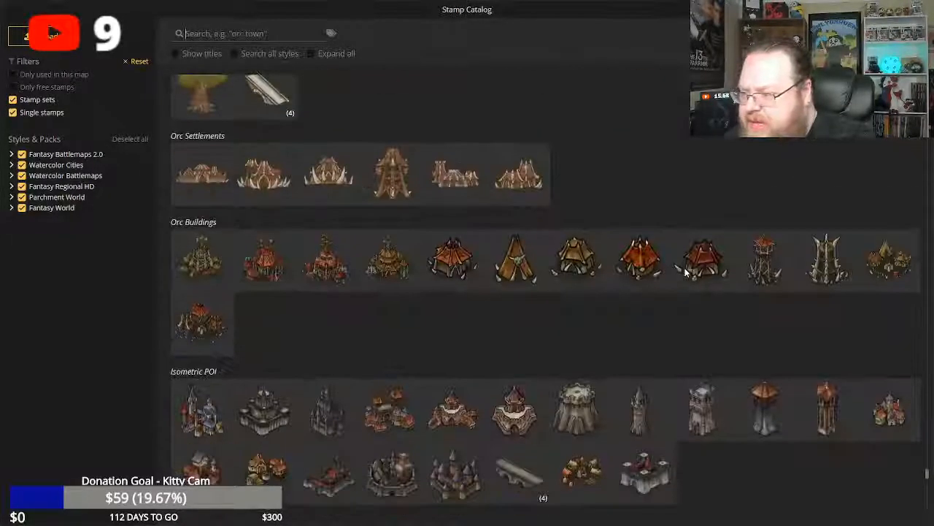
{"action": "scroll", "coordinate": [682, 270], "scroll_direction": "up", "scroll_amount": 12}
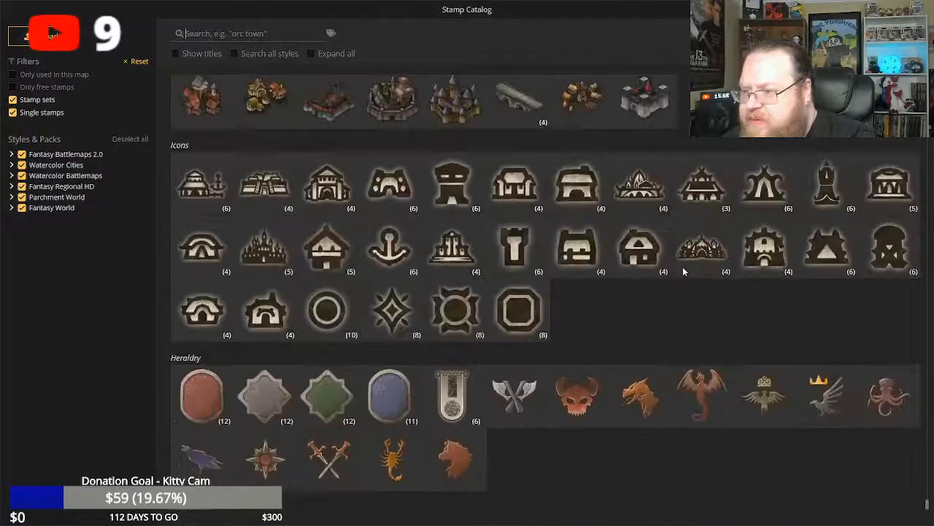
{"action": "scroll", "coordinate": [679, 272], "scroll_direction": "down", "scroll_amount": 4}
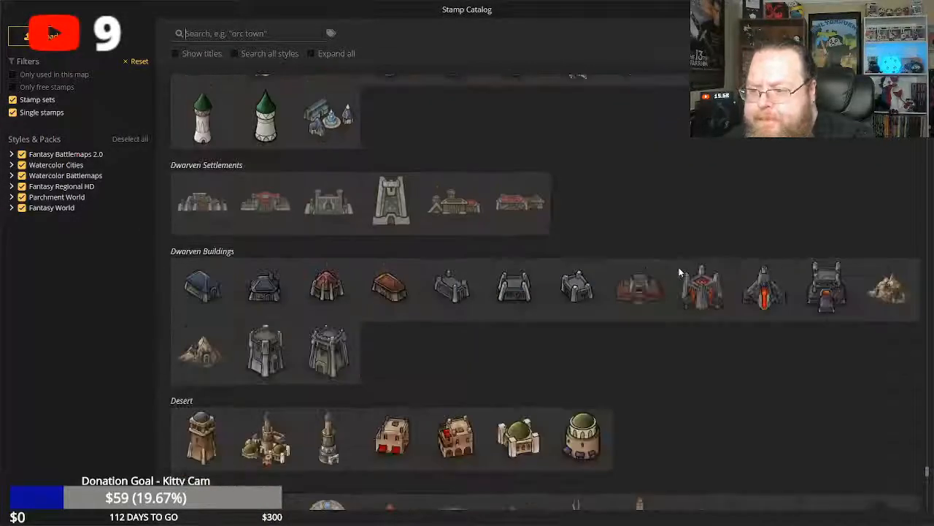
{"action": "scroll", "coordinate": [675, 271], "scroll_direction": "down", "scroll_amount": 3}
{"action": "scroll", "coordinate": [669, 262], "scroll_direction": "up", "scroll_amount": 8}
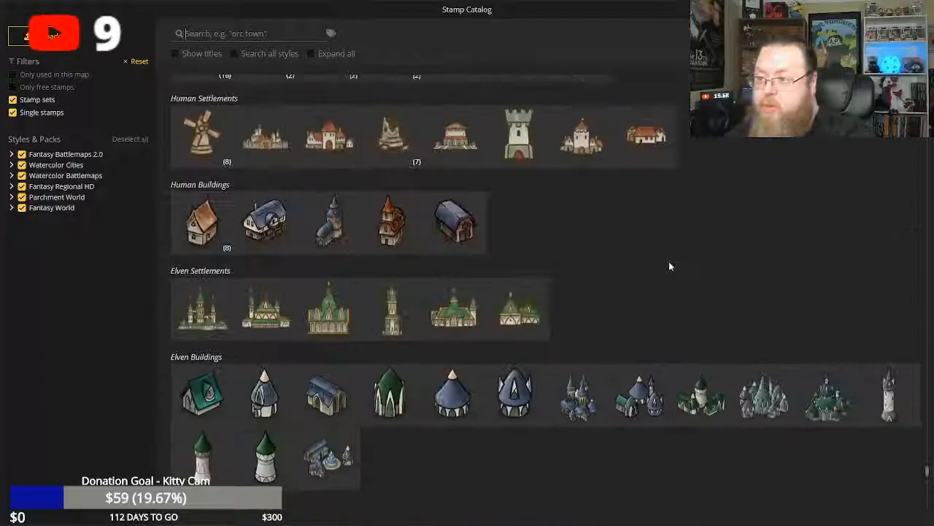
{"action": "scroll", "coordinate": [666, 256], "scroll_direction": "up", "scroll_amount": 3}
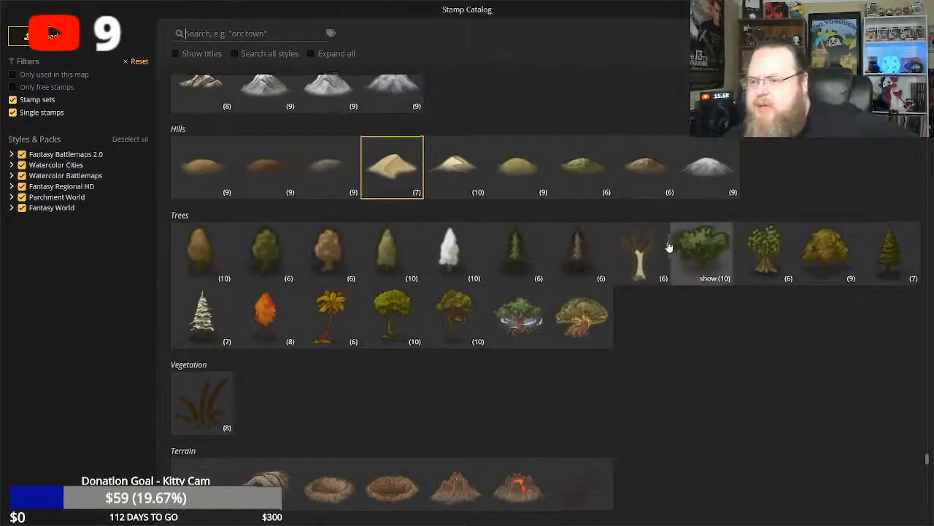
Pick the Dunes Long stamp from the Hills set of the stamp catalog.
{"action": "scroll", "coordinate": [666, 248], "scroll_direction": "up", "scroll_amount": 4}
{"action": "scroll", "coordinate": [667, 248], "scroll_direction": "up", "scroll_amount": 10}
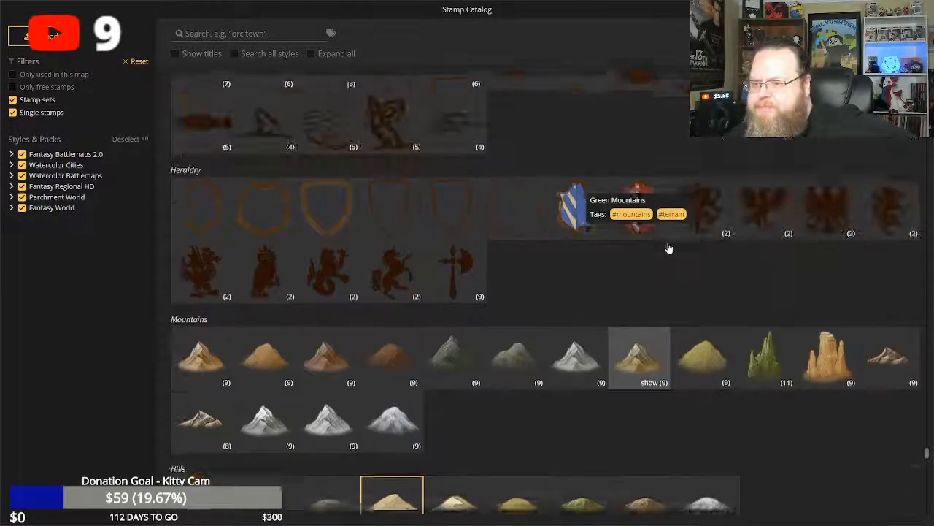
{"action": "scroll", "coordinate": [667, 251], "scroll_direction": "up", "scroll_amount": 16}
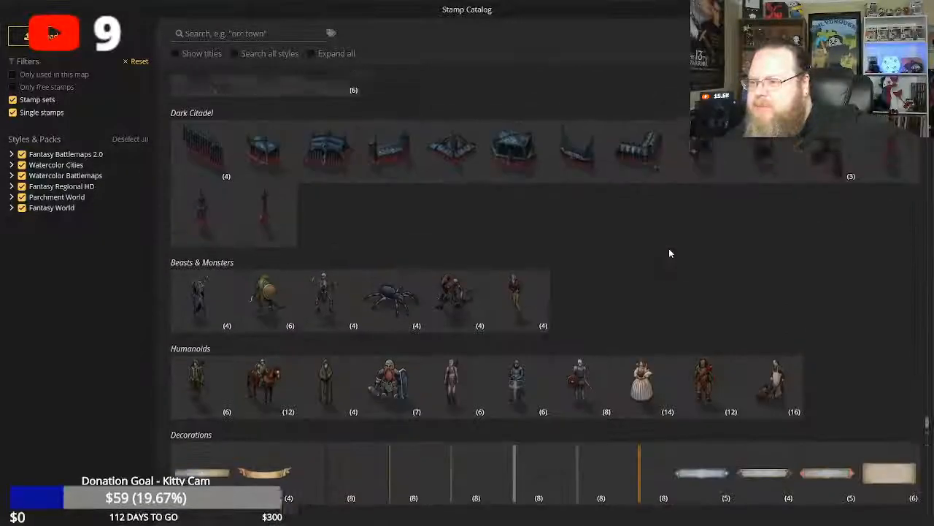
{"action": "scroll", "coordinate": [668, 255], "scroll_direction": "up", "scroll_amount": 12}
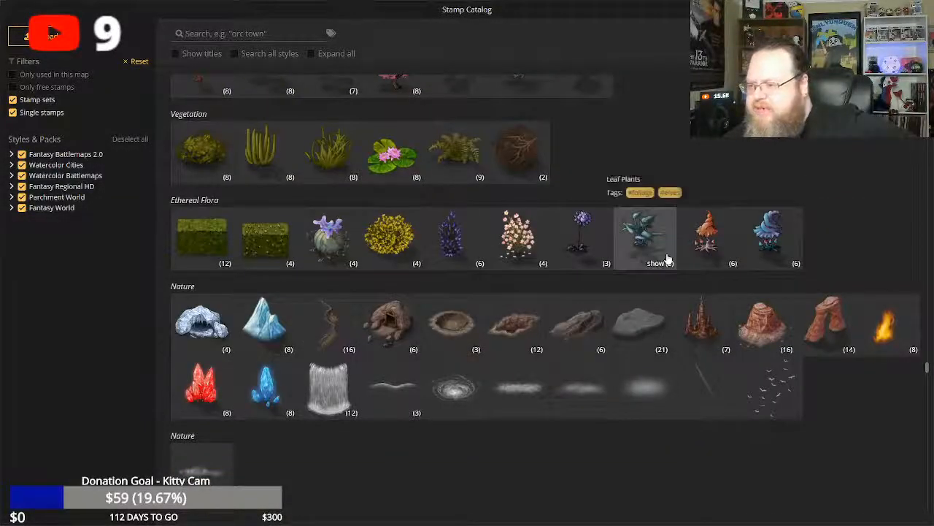
{"action": "scroll", "coordinate": [667, 260], "scroll_direction": "down", "scroll_amount": 2}
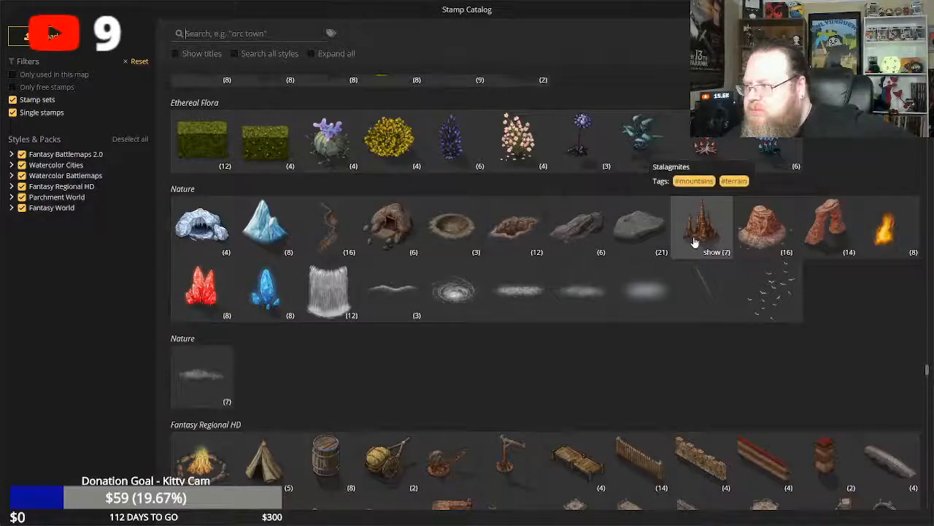
{"action": "scroll", "coordinate": [440, 215], "scroll_direction": "up", "scroll_amount": 15}
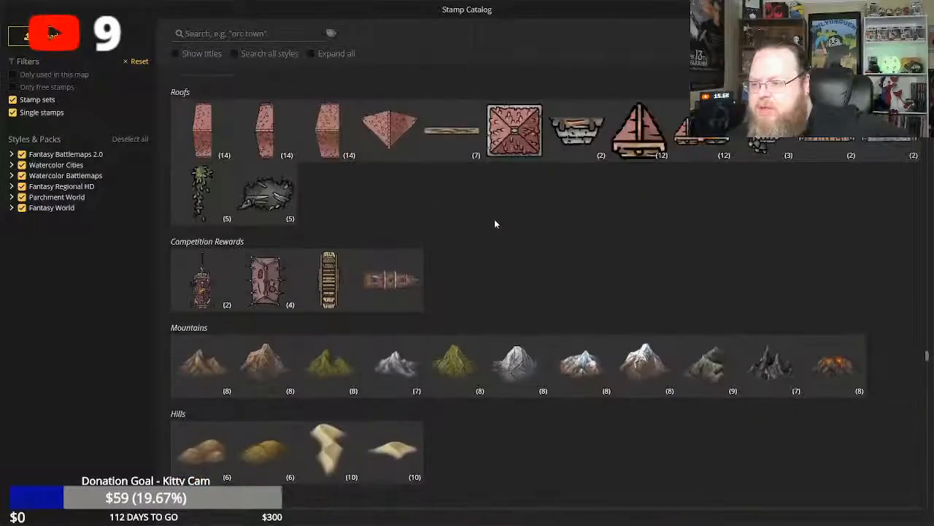
{"action": "scroll", "coordinate": [495, 223], "scroll_direction": "down", "scroll_amount": 3}
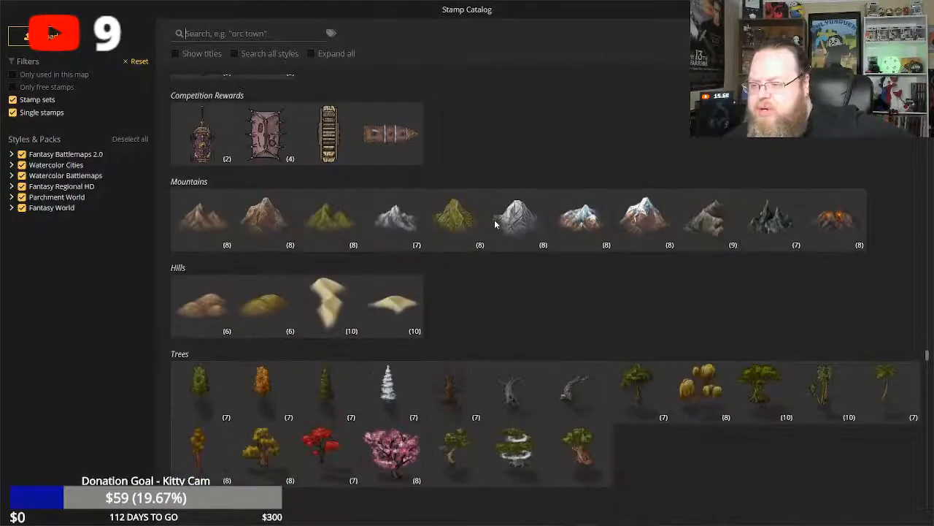
{"action": "left_click", "coordinate": [335, 299]}
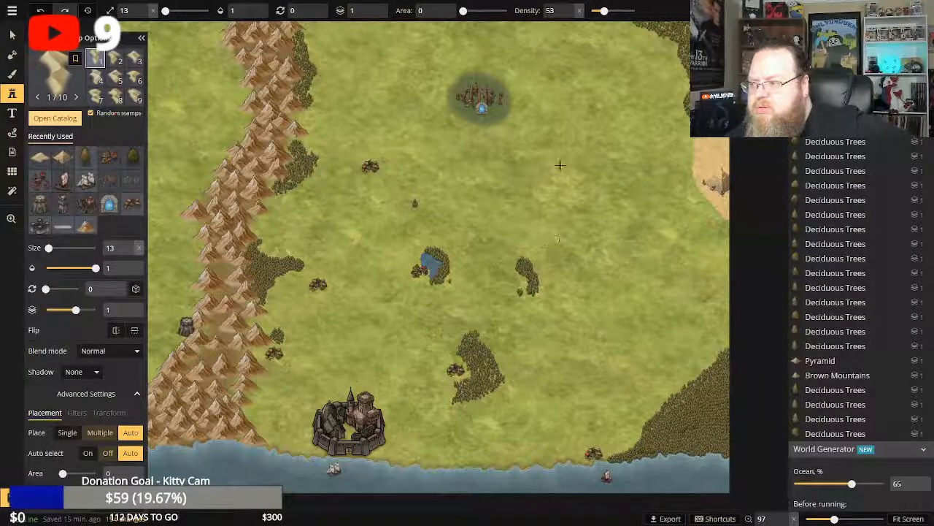
Try Dunes Long stamps at size 13 on the grass northeast of the lake and undo the trial placements.
{"action": "left_click", "coordinate": [585, 211]}
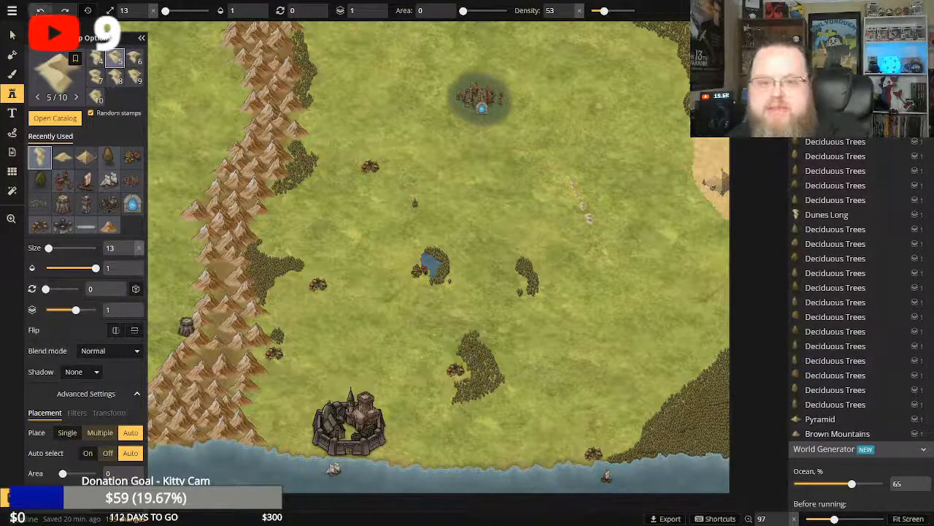
{"action": "key", "text": "ctrl+z"}
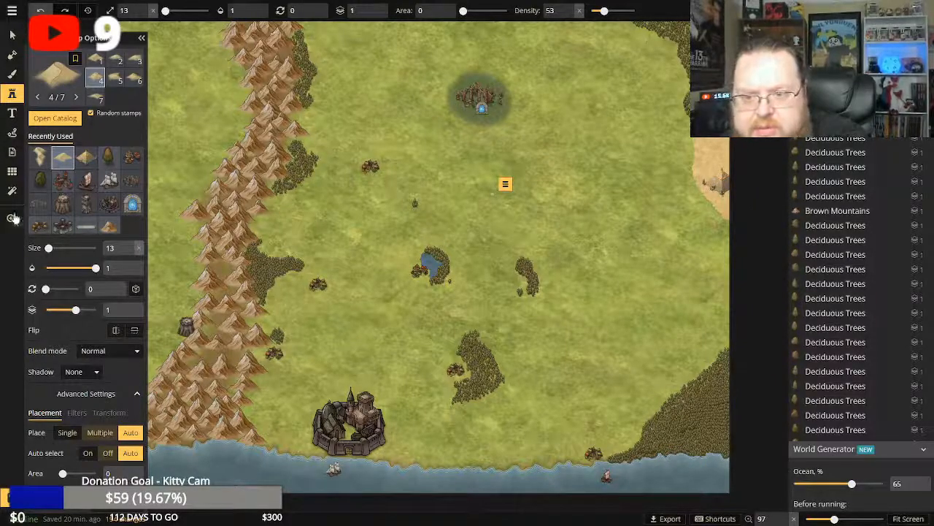
Place a north-south line of size 13 Dunes Long stamps through the middle of the eastern sand patch, north of the pyramid.
{"action": "left_click", "coordinate": [11, 218]}
{"action": "scroll", "coordinate": [674, 159], "scroll_direction": "up", "scroll_amount": 4}
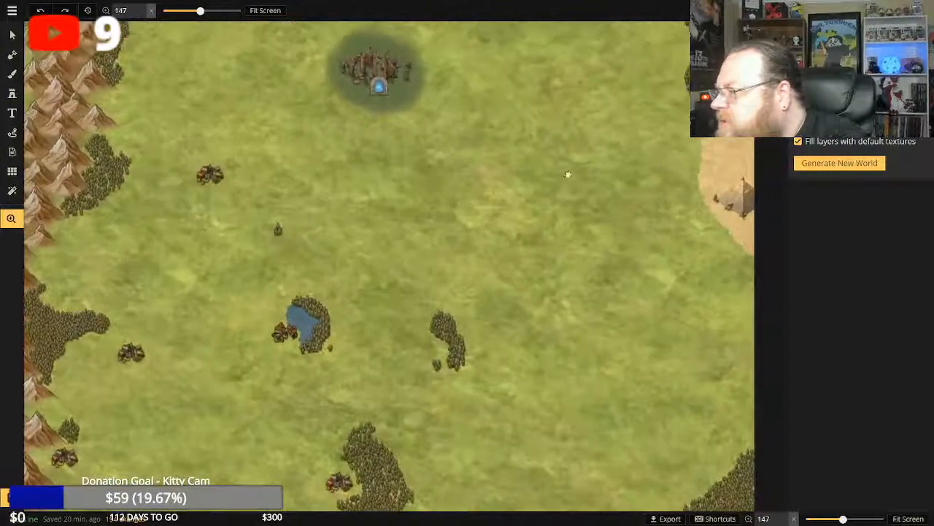
{"action": "scroll", "coordinate": [493, 152], "scroll_direction": "up", "scroll_amount": 4}
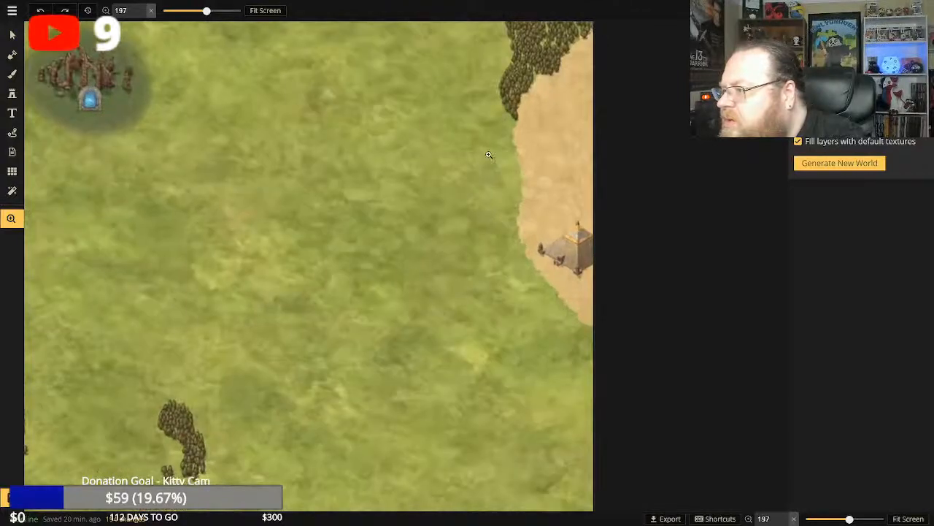
{"action": "left_click", "coordinate": [13, 73]}
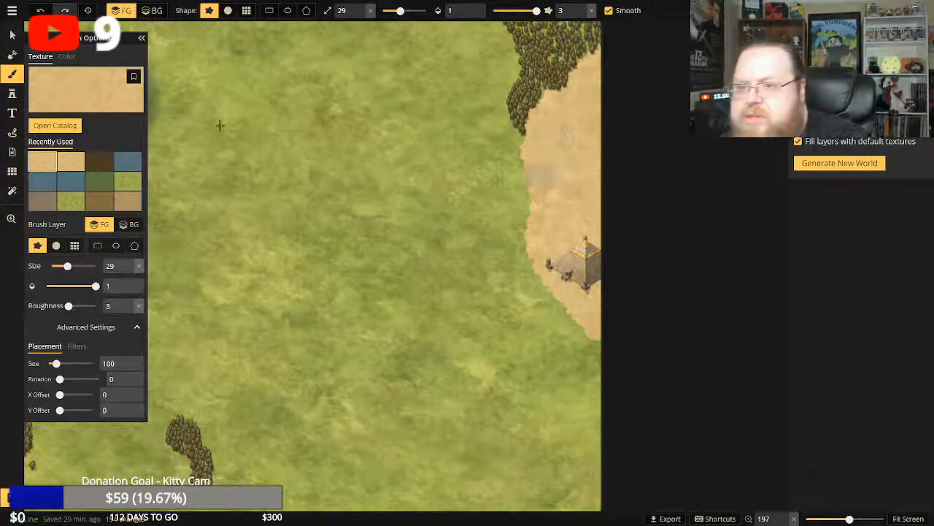
{"action": "left_click", "coordinate": [12, 93]}
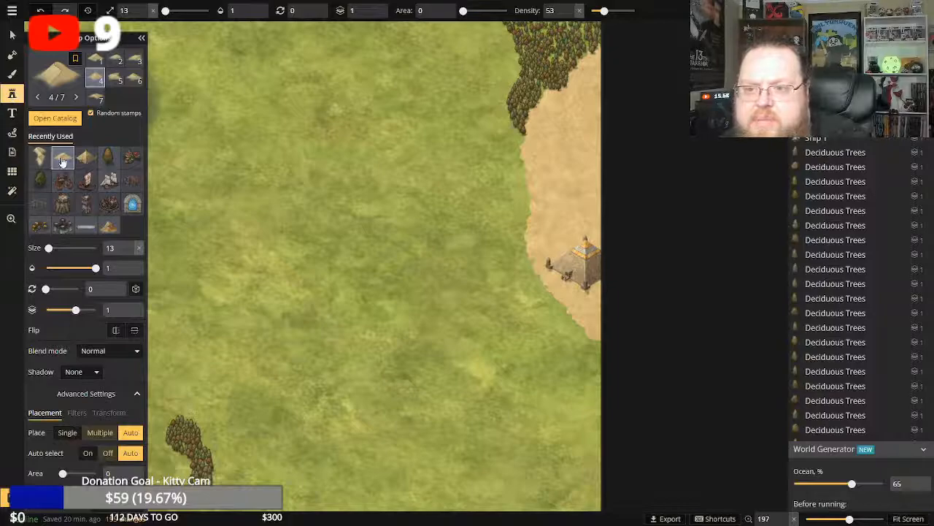
{"action": "left_click", "coordinate": [39, 156]}
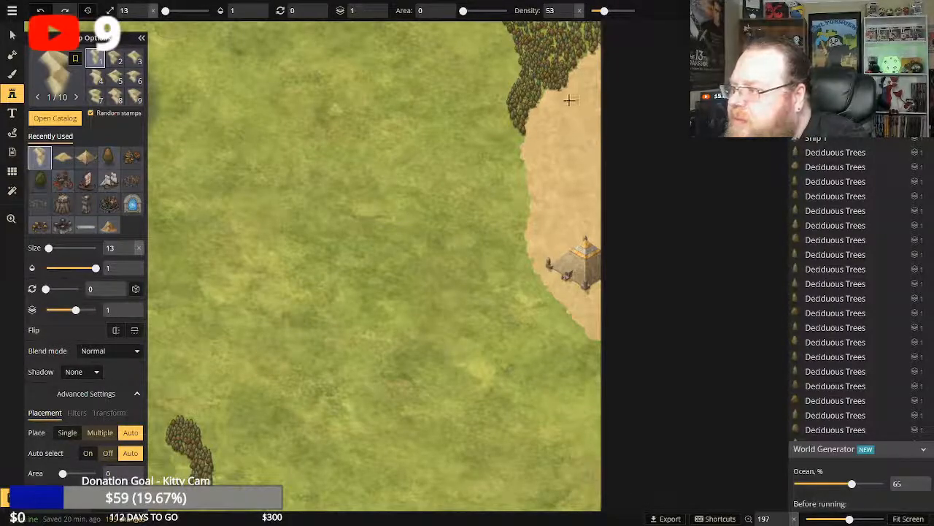
{"action": "left_click_drag", "start_coordinate": [560, 115], "coordinate": [560, 196]}
{"action": "left_click", "coordinate": [560, 194]}
{"action": "left_click", "coordinate": [560, 215]}
{"action": "left_click", "coordinate": [559, 235]}
Add more Dunes Long stamps along the sand patch's eastern side, including one south of the pyramid.
{"action": "left_click", "coordinate": [586, 117]}
{"action": "left_click", "coordinate": [582, 136]}
{"action": "left_click", "coordinate": [591, 178]}
{"action": "left_click", "coordinate": [595, 193]}
{"action": "left_click", "coordinate": [595, 88]}
{"action": "left_click", "coordinate": [599, 111]}
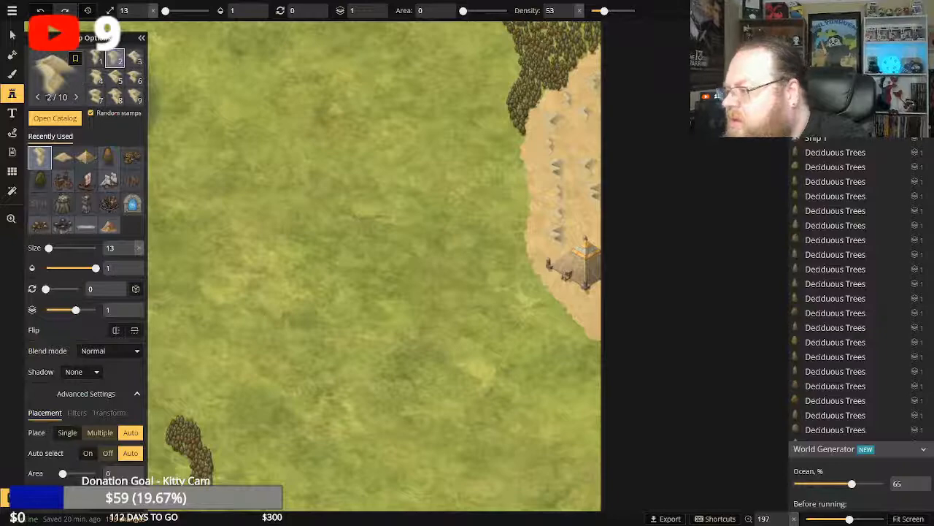
{"action": "left_click", "coordinate": [592, 307]}
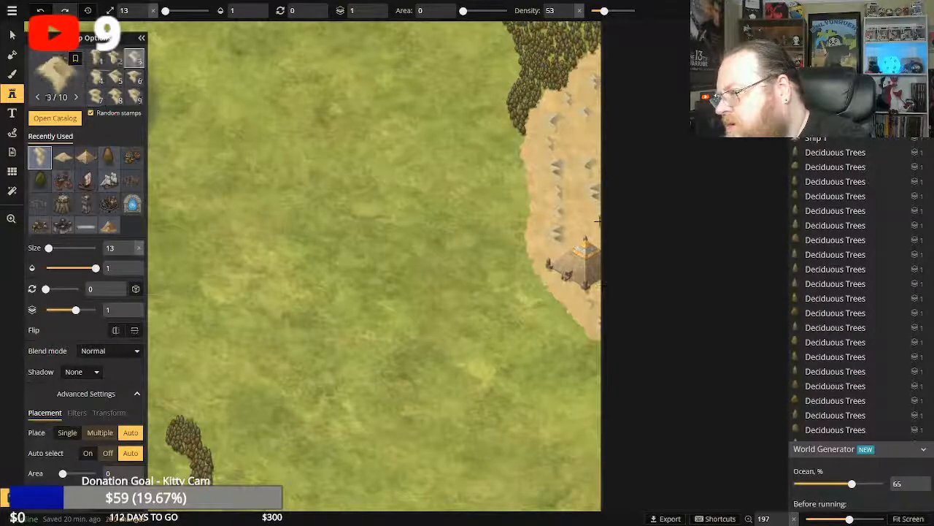
{"action": "left_click", "coordinate": [596, 138]}
{"action": "left_click", "coordinate": [597, 141]}
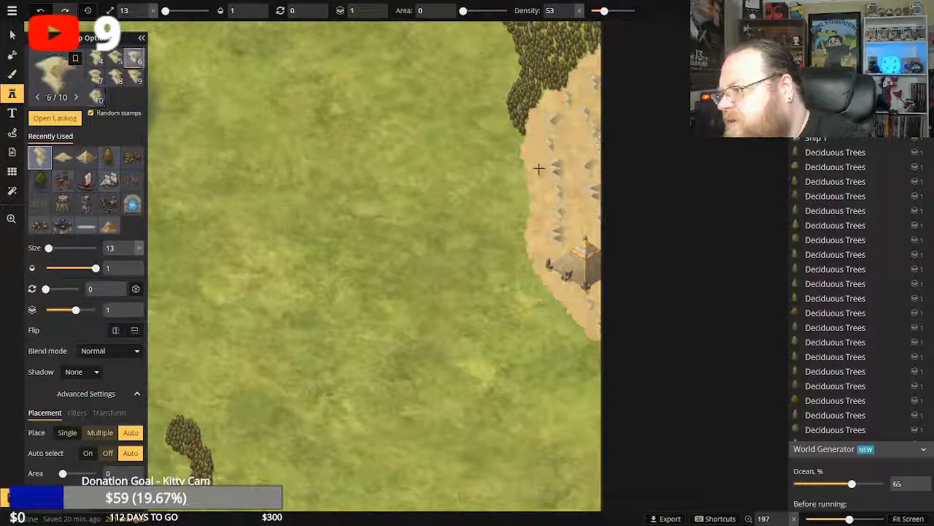
Add Dunes Long stamps down the sand patch's western edge and undo the last few placements.
{"action": "left_click", "coordinate": [537, 164]}
{"action": "left_click", "coordinate": [537, 207]}
{"action": "left_click", "coordinate": [535, 217]}
{"action": "left_click", "coordinate": [534, 234]}
{"action": "left_click", "coordinate": [532, 251]}
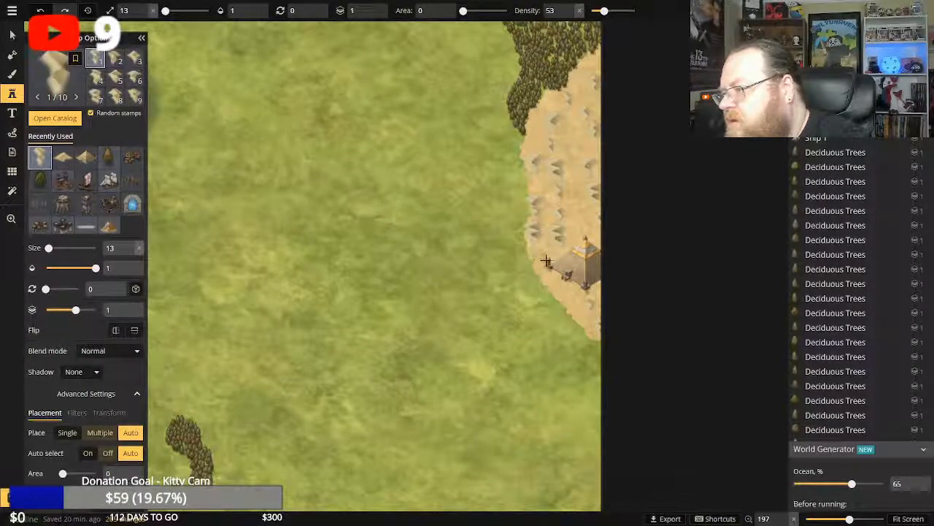
{"action": "left_click", "coordinate": [40, 10]}
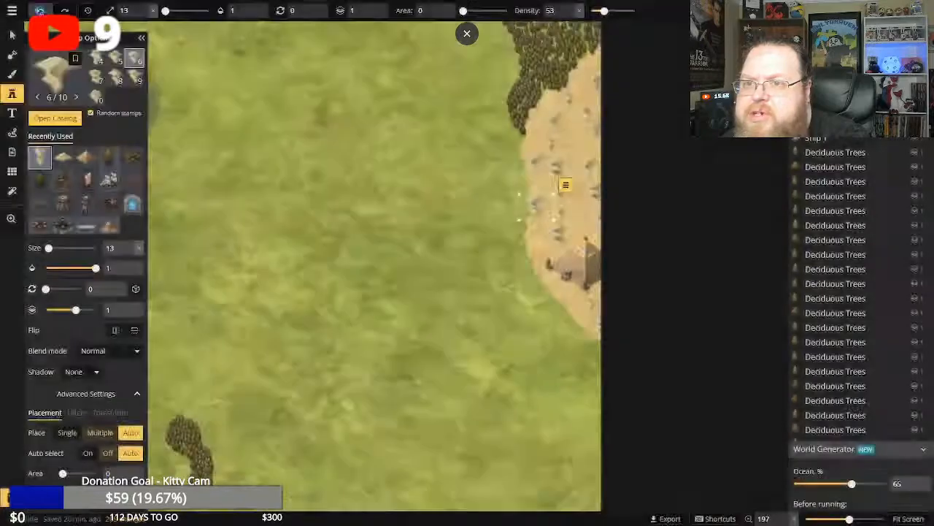
{"action": "left_click", "coordinate": [40, 10]}
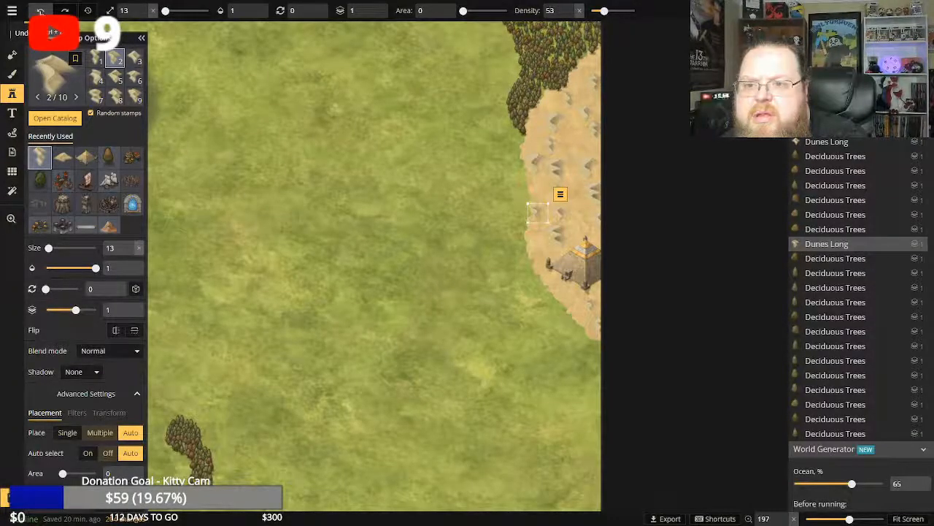
Undo the most recent Dunes Long placements along the sand patch's western edge and at its northeastern end.
{"action": "left_click", "coordinate": [116, 78]}
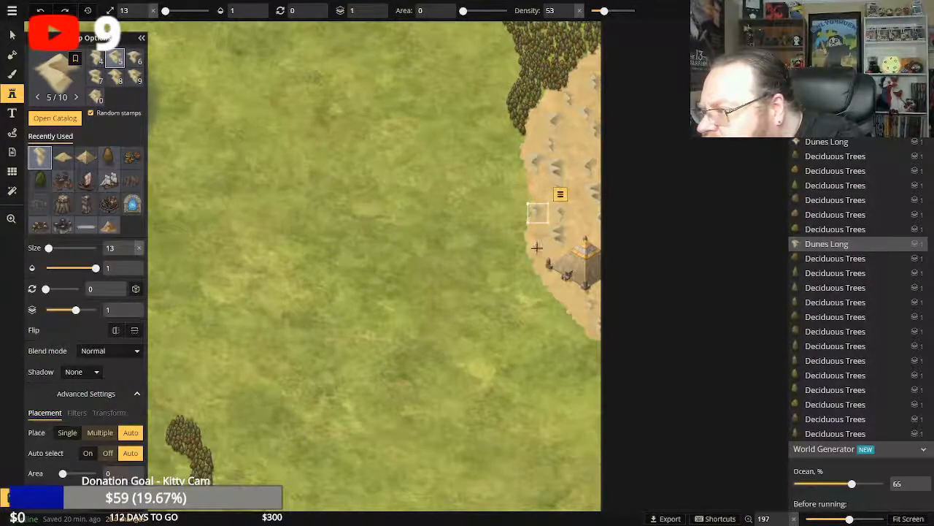
{"action": "left_click", "coordinate": [40, 10]}
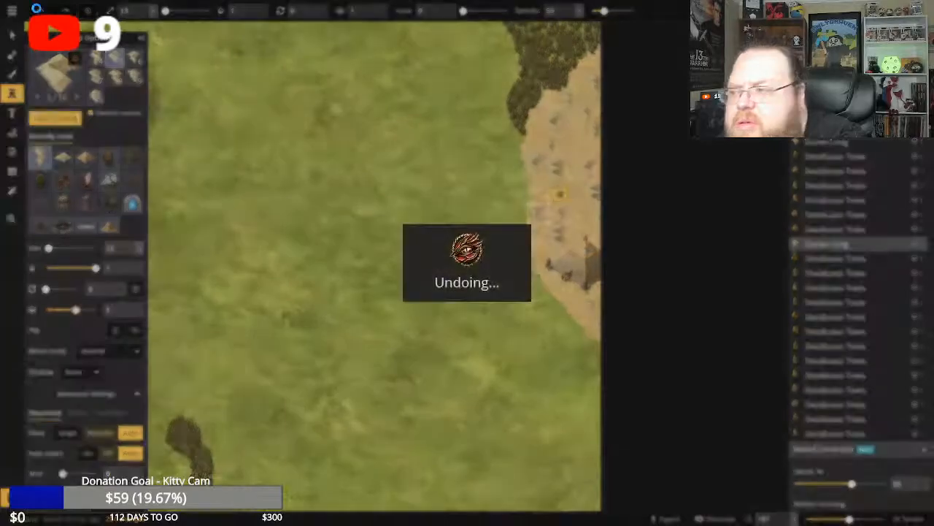
{"action": "left_click", "coordinate": [39, 10]}
{"action": "left_click", "coordinate": [38, 10]}
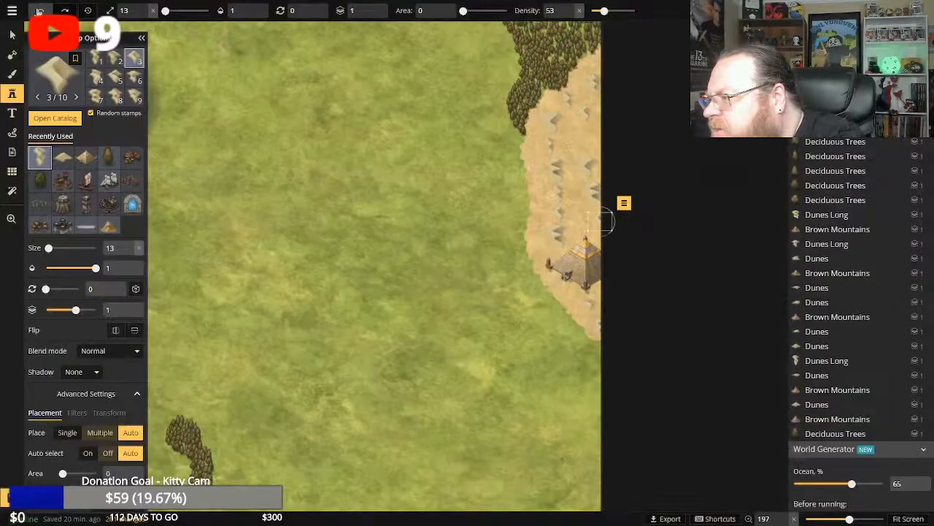
{"action": "left_click", "coordinate": [38, 9]}
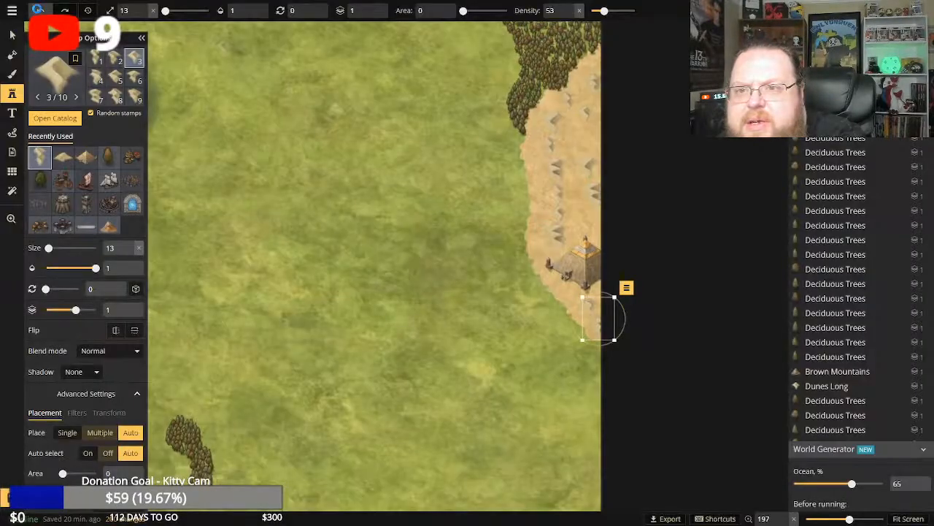
{"action": "left_click", "coordinate": [40, 10]}
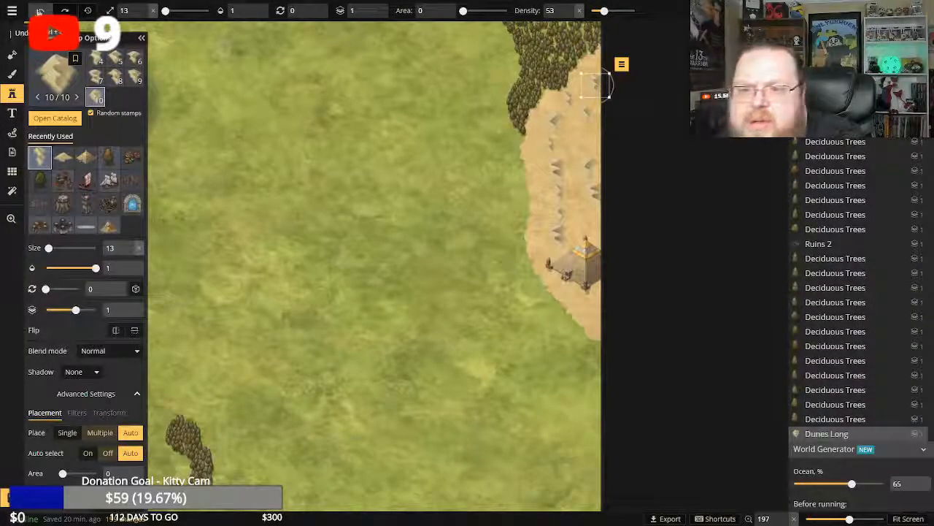
{"action": "left_click", "coordinate": [40, 11]}
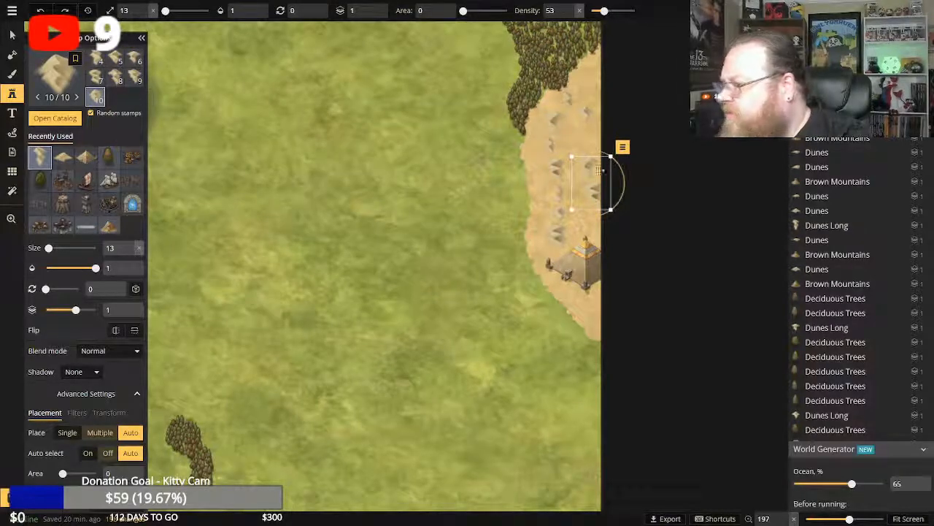
Delete the three Dunes Long stamps along the sand patch's eastern side, north of the pyramid.
{"action": "left_click", "coordinate": [13, 75]}
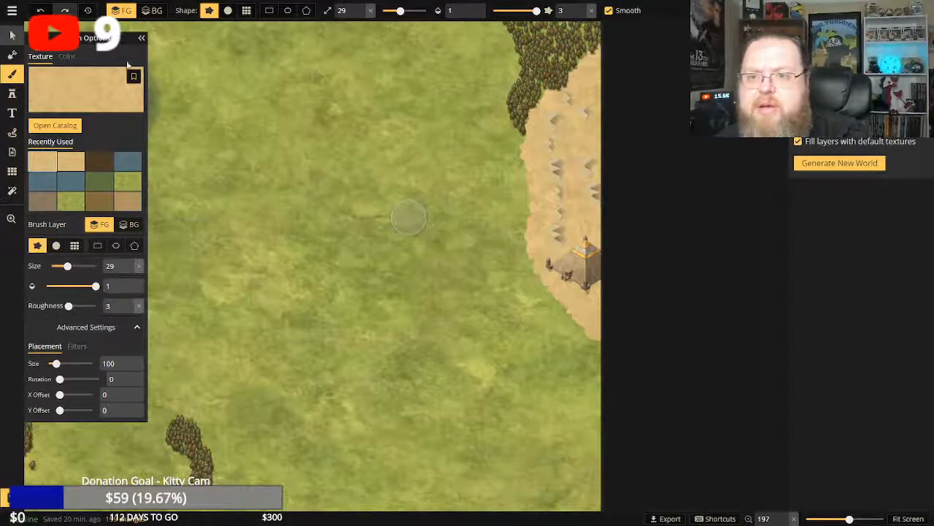
{"action": "key", "text": "v"}
{"action": "left_click", "coordinate": [599, 192]}
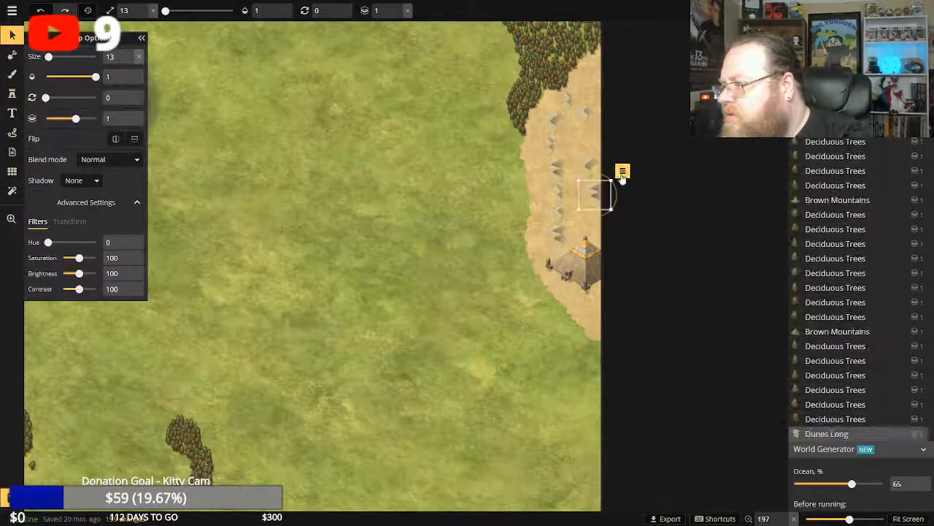
{"action": "left_click", "coordinate": [622, 172]}
{"action": "left_click", "coordinate": [636, 286]}
{"action": "left_click", "coordinate": [607, 188]}
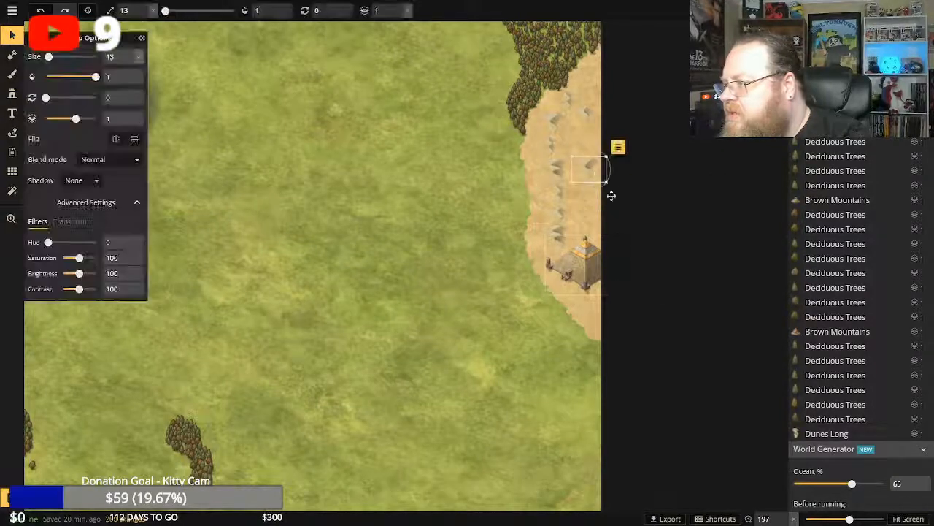
{"action": "left_click", "coordinate": [618, 147]}
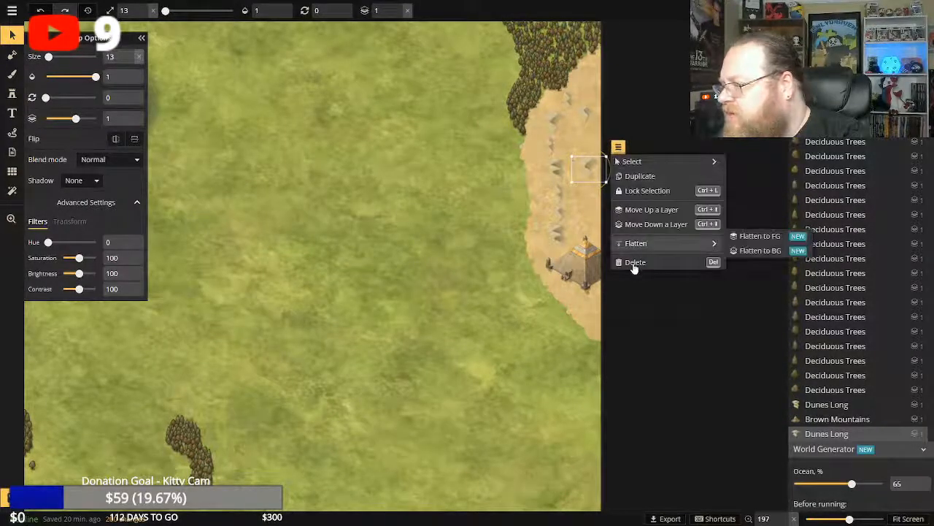
{"action": "left_click", "coordinate": [635, 262]}
{"action": "left_click", "coordinate": [589, 115]}
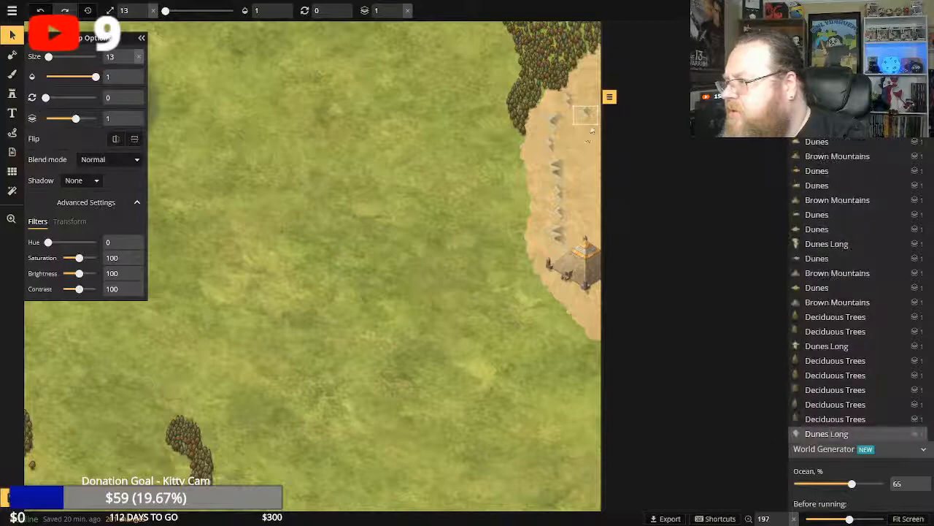
{"action": "left_click", "coordinate": [609, 96]}
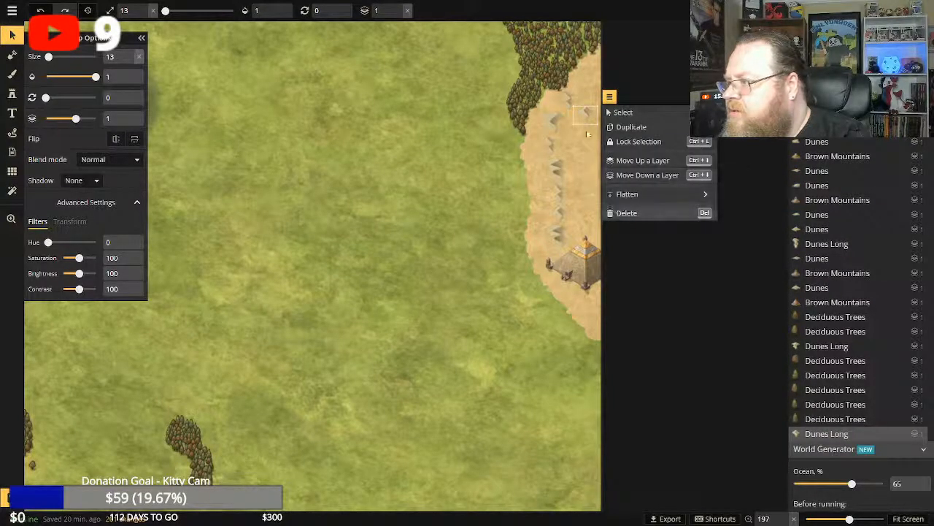
{"action": "left_click", "coordinate": [627, 214]}
Delete all remaining Dunes Long stamps in the north-south line through the sand patch, keeping the pyramid.
{"action": "left_click", "coordinate": [569, 103]}
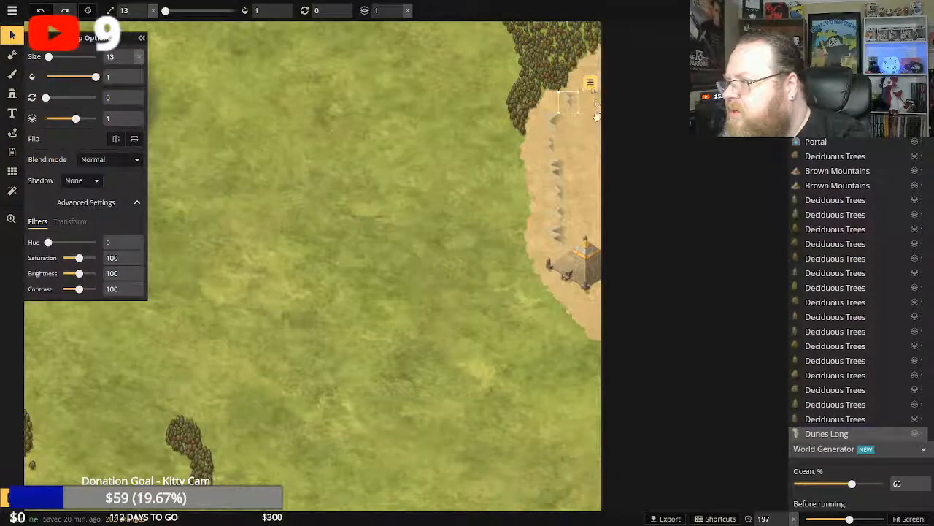
{"action": "left_click", "coordinate": [590, 83]}
{"action": "left_click", "coordinate": [613, 200]}
{"action": "left_click", "coordinate": [555, 121]}
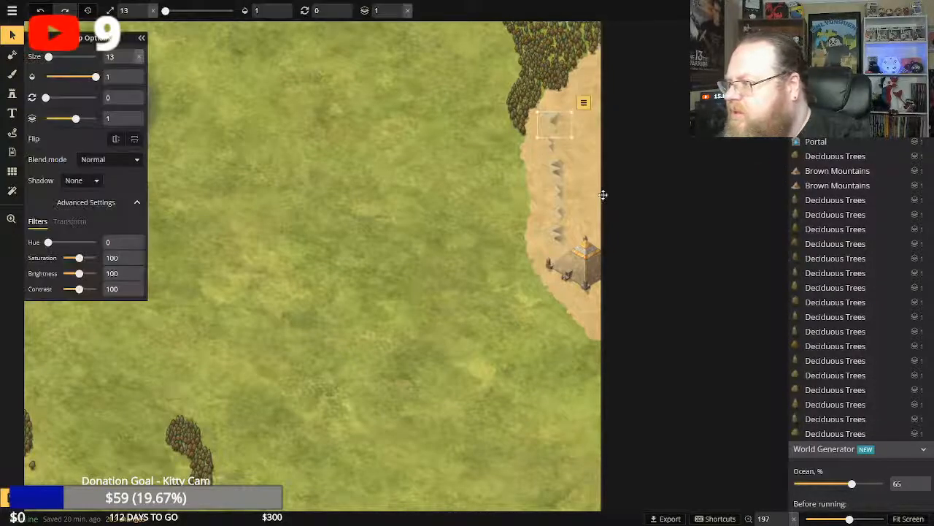
{"action": "left_click", "coordinate": [584, 103]}
{"action": "left_click", "coordinate": [585, 219]}
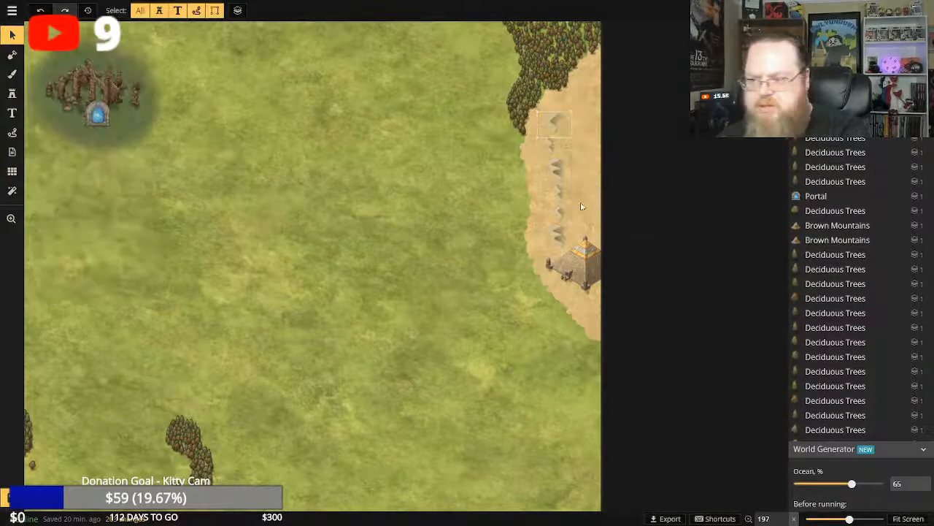
{"action": "left_click_drag", "start_coordinate": [539, 129], "coordinate": [559, 226]}
{"action": "left_click", "coordinate": [585, 129]}
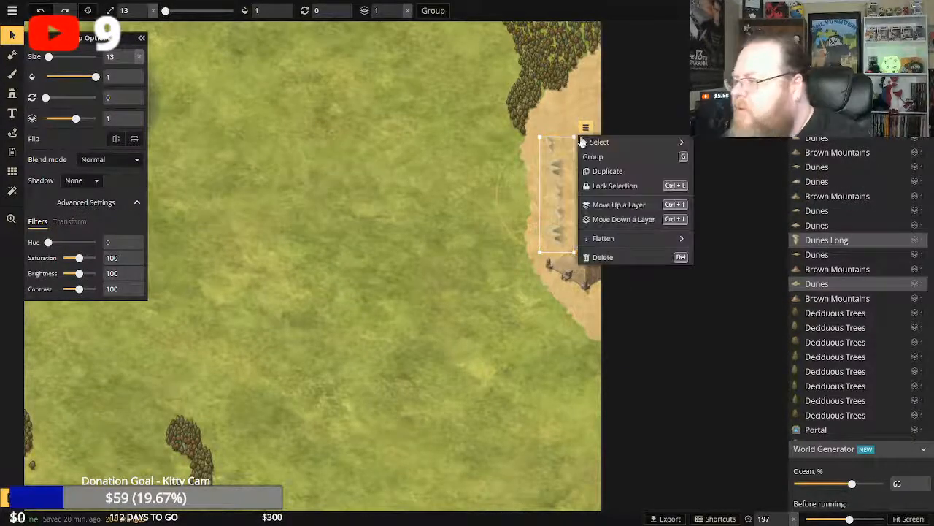
{"action": "left_click", "coordinate": [602, 257]}
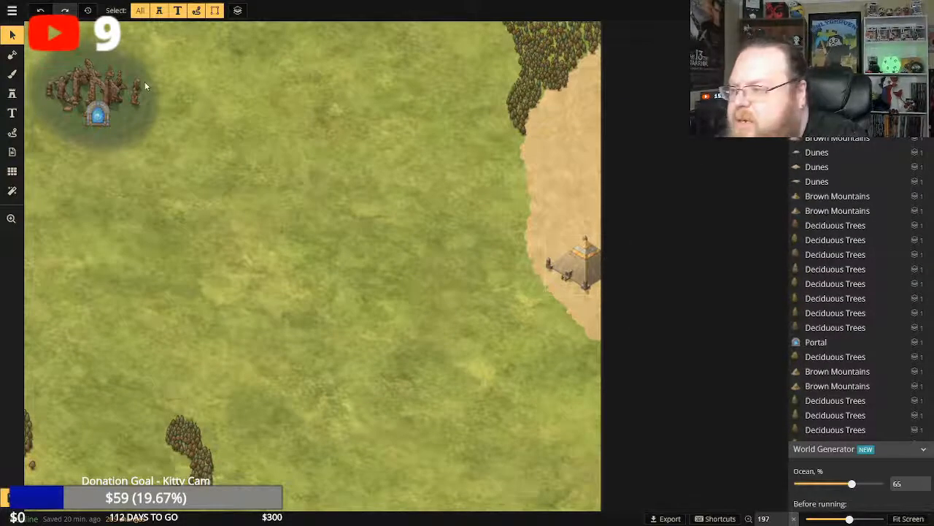
Try Dunes stamps at size 13 in the sand patch north of the pyramid and undo the trial.
{"action": "left_click", "coordinate": [12, 74]}
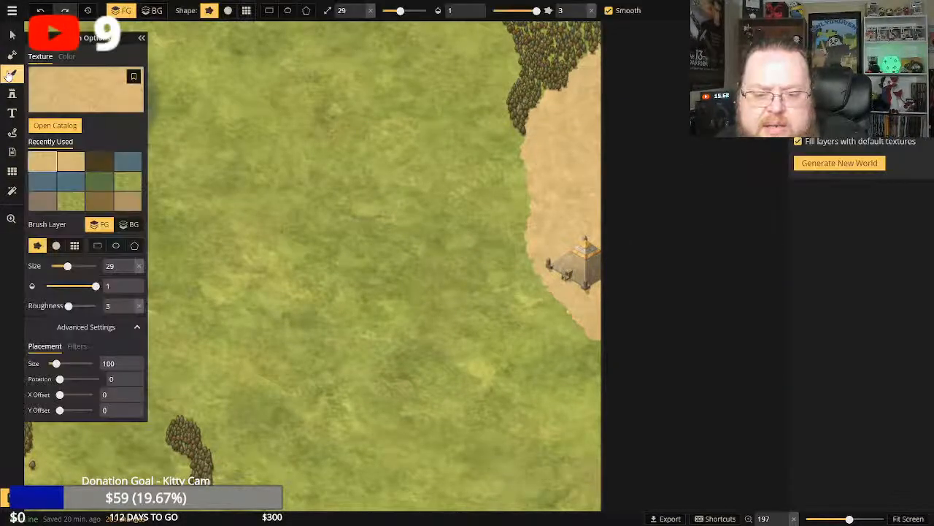
{"action": "left_click", "coordinate": [12, 93]}
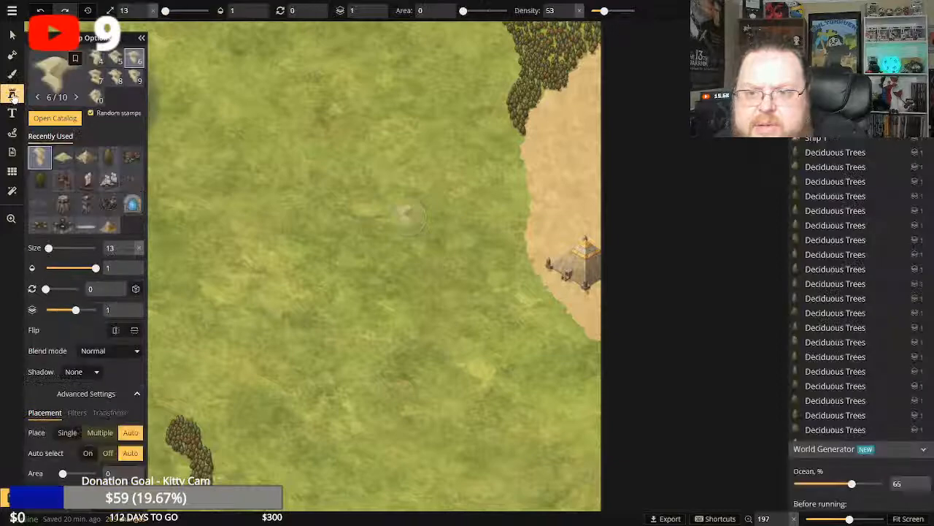
{"action": "left_click", "coordinate": [64, 159]}
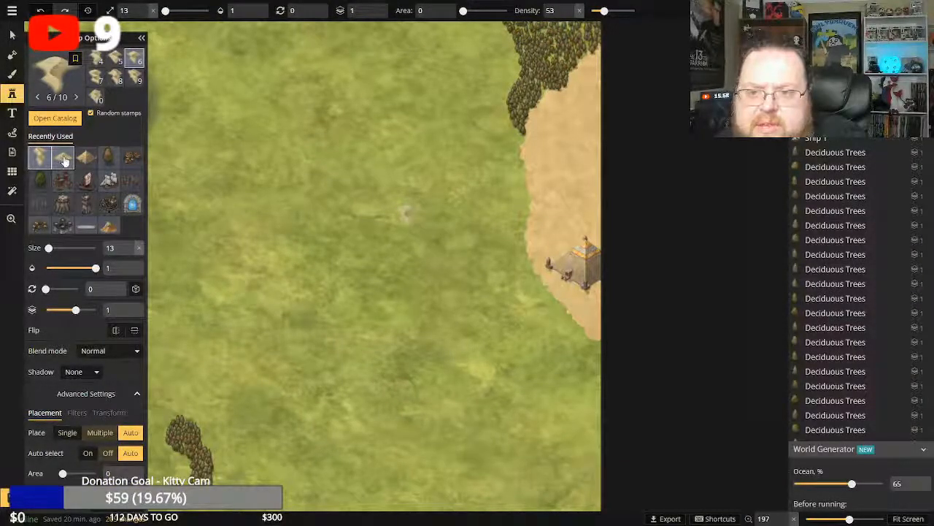
{"action": "left_click", "coordinate": [573, 104]}
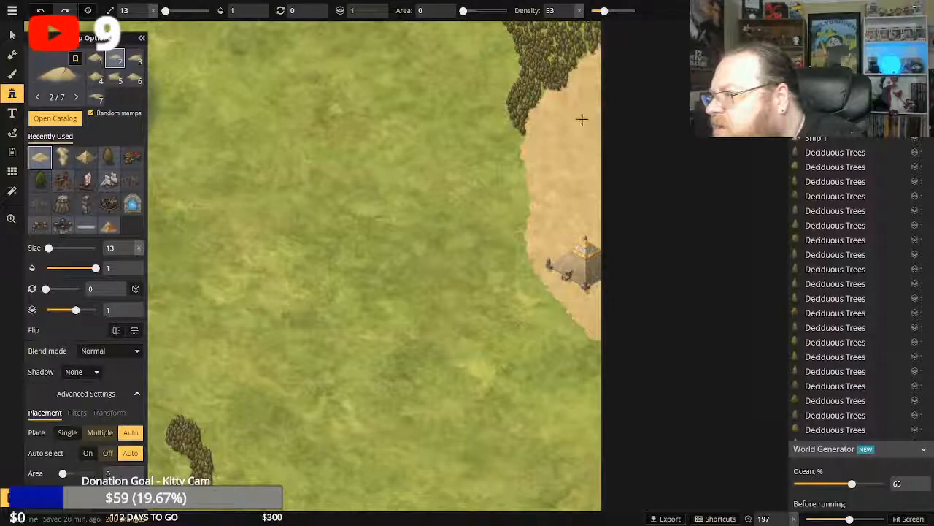
{"action": "left_click", "coordinate": [549, 185]}
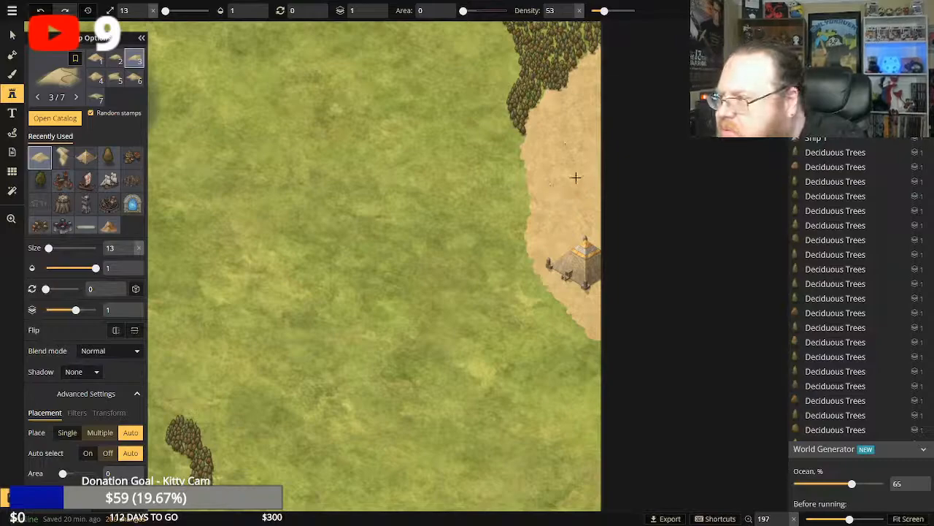
{"action": "left_click", "coordinate": [40, 10]}
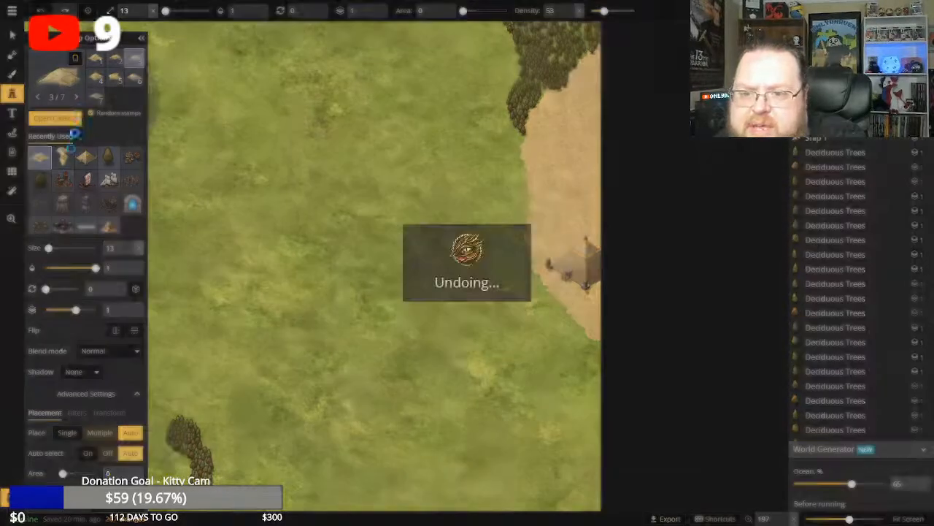
Scatter size 13 Dunes Long stamps in different variants across the northwestern, central and northeastern parts of the sand patch.
{"action": "left_click", "coordinate": [62, 159]}
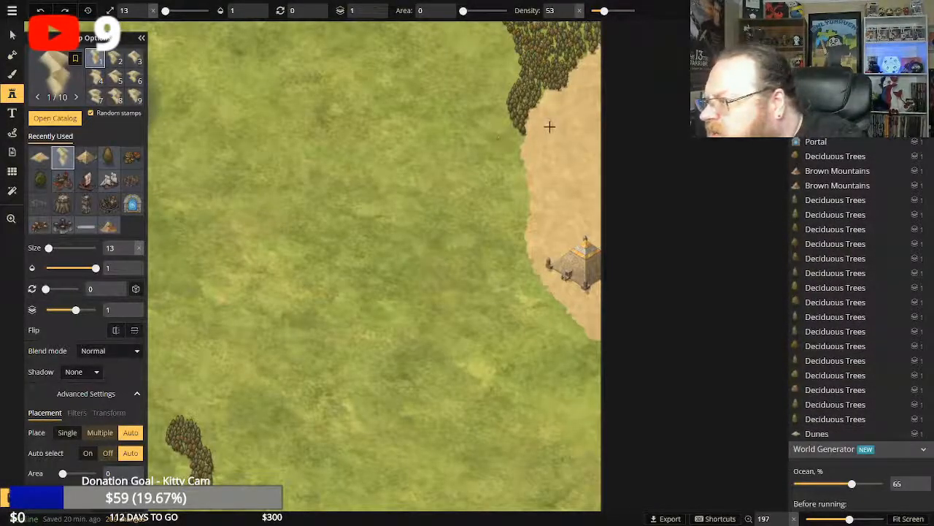
{"action": "left_click", "coordinate": [549, 131]}
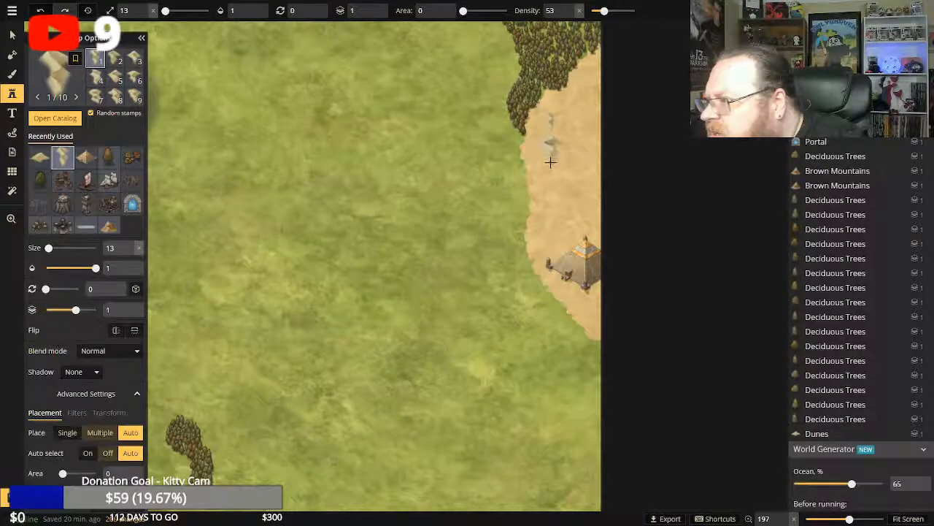
{"action": "left_click", "coordinate": [550, 159]}
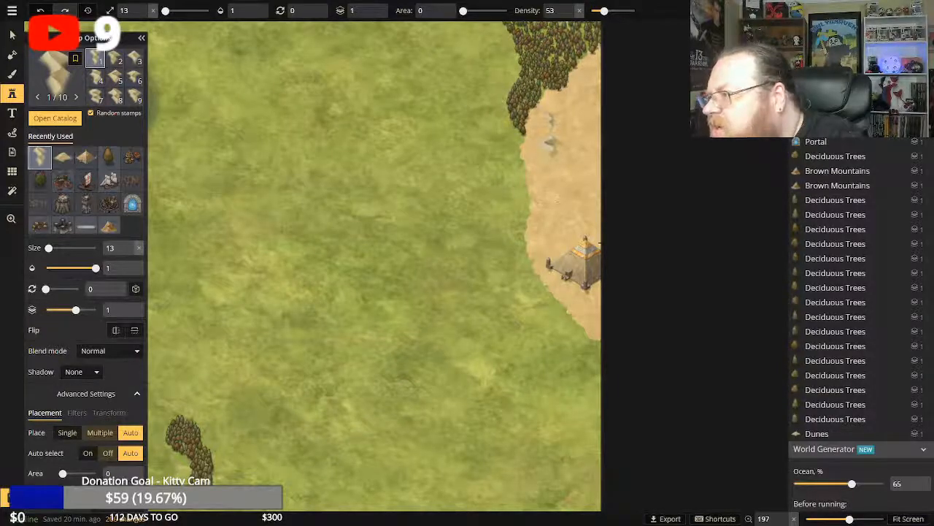
{"action": "left_click", "coordinate": [576, 188]}
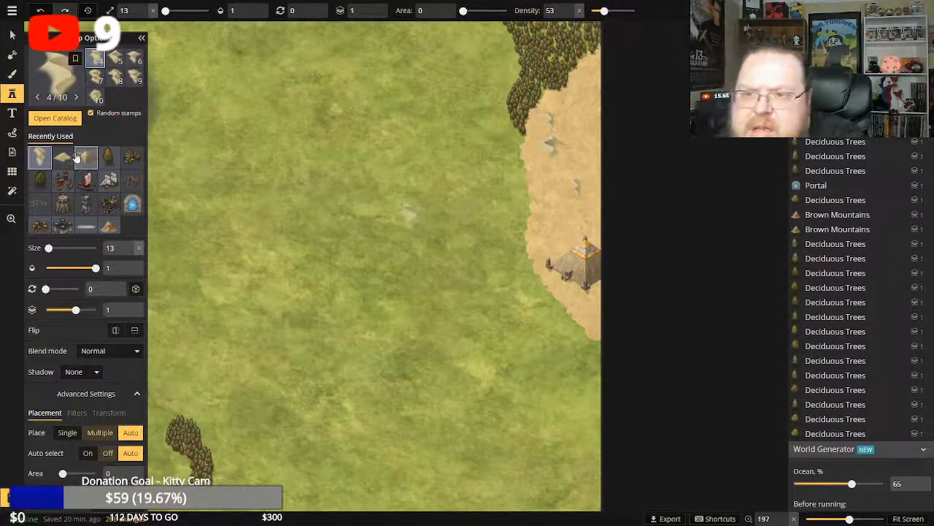
{"action": "left_click", "coordinate": [95, 96]}
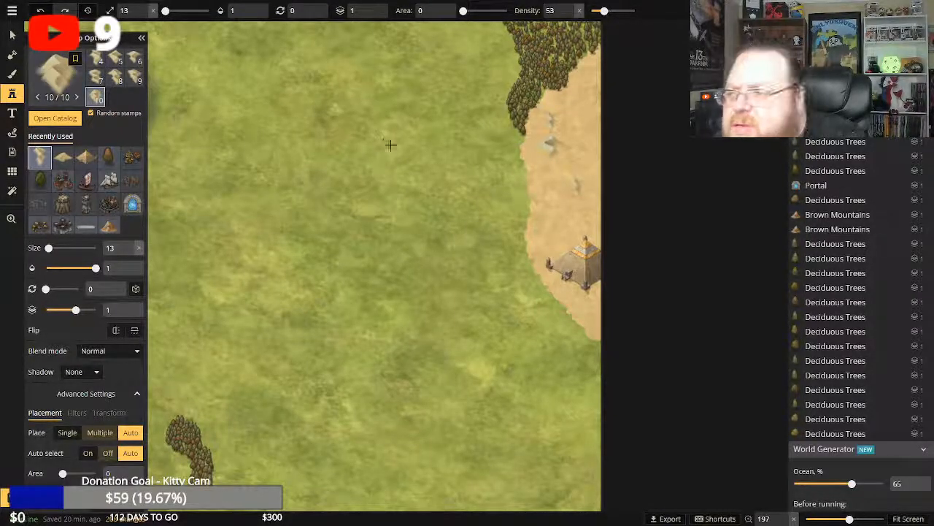
{"action": "left_click", "coordinate": [586, 81]}
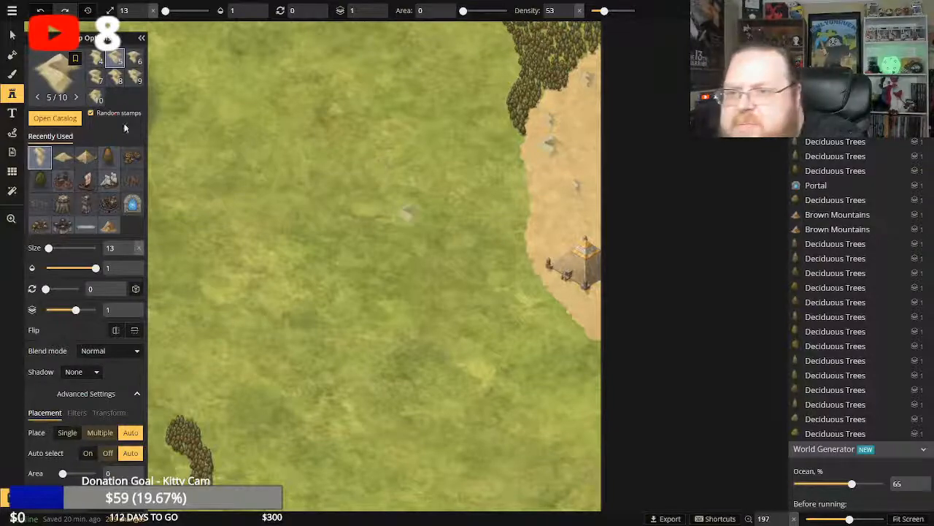
Add size 13 Dunes Long variants northwest of the pyramid, south of it, and on the sand patch's eastern edge.
{"action": "left_click", "coordinate": [97, 59]}
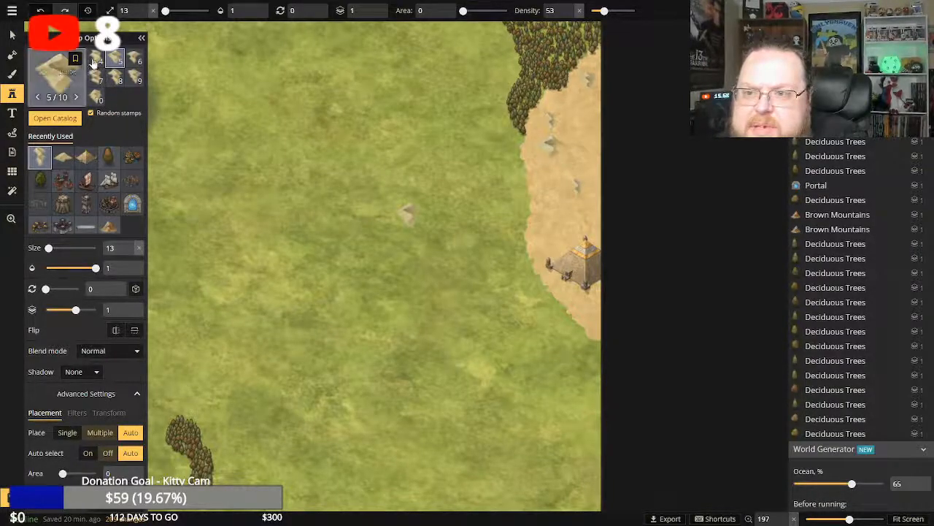
{"action": "left_click", "coordinate": [547, 239]}
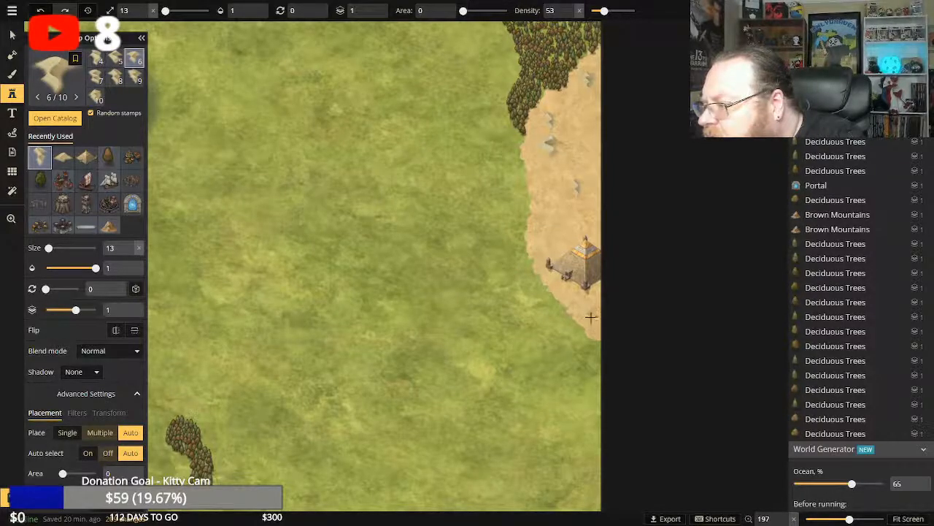
{"action": "left_click", "coordinate": [554, 300]}
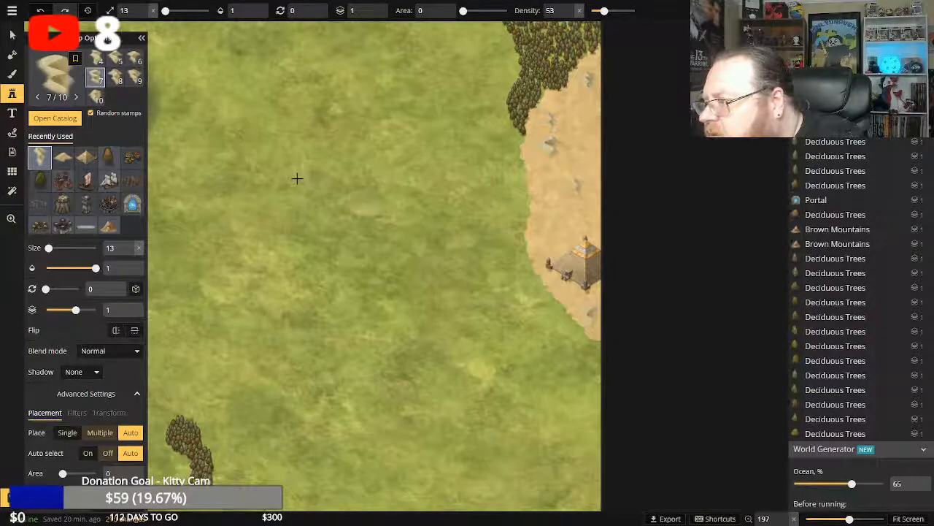
{"action": "left_click", "coordinate": [116, 80]}
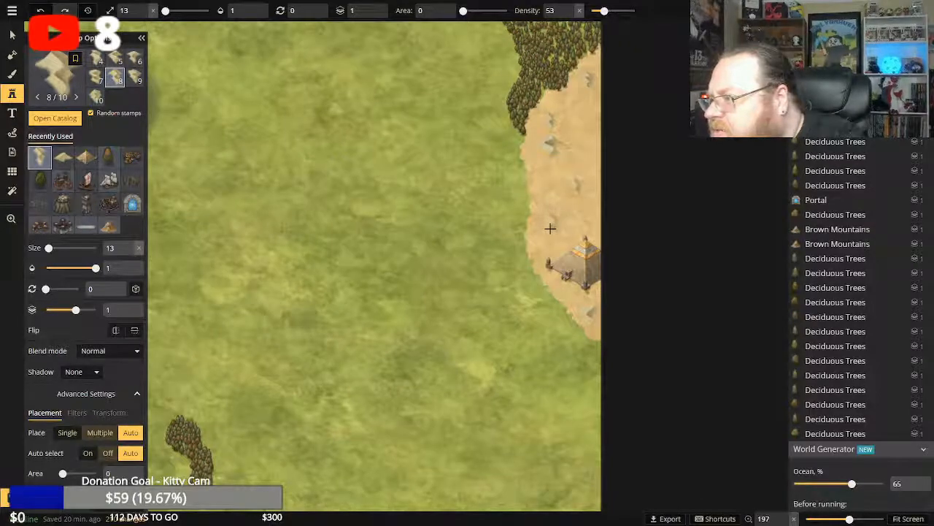
{"action": "left_click", "coordinate": [548, 228]}
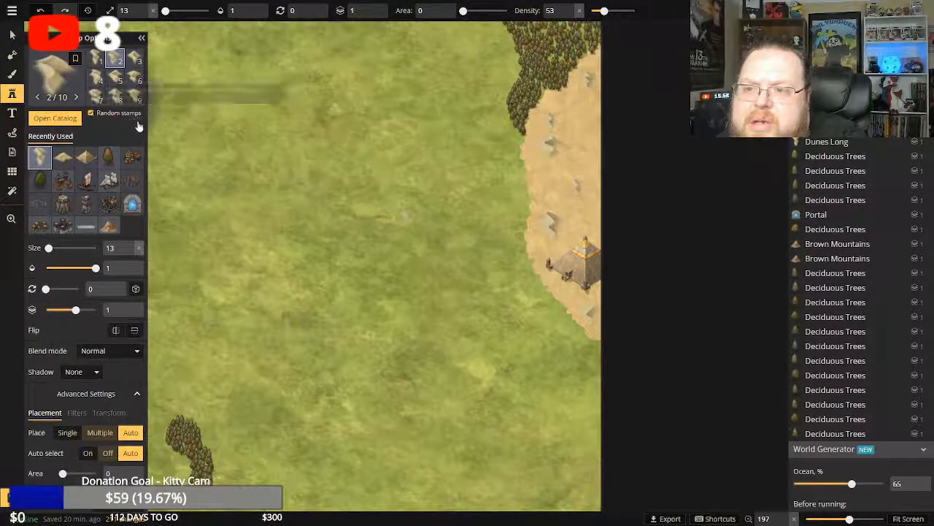
{"action": "left_click", "coordinate": [135, 98]}
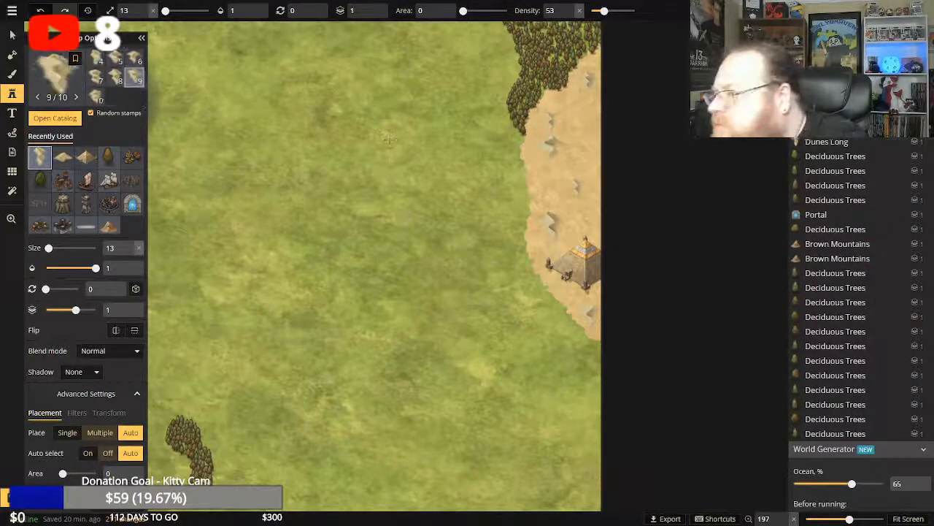
{"action": "left_click", "coordinate": [595, 149]}
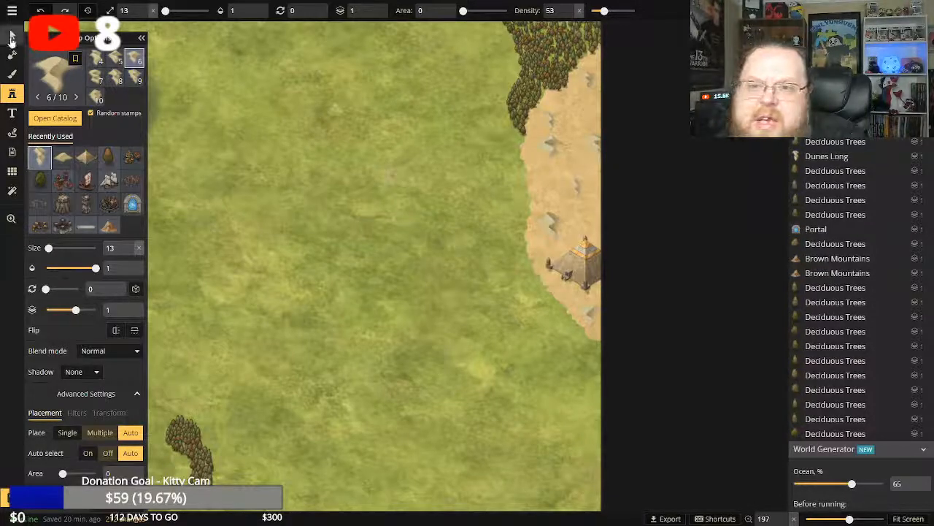
Fit the map on screen to review the dressed sand patch alongside the rest of the region.
{"action": "left_click", "coordinate": [11, 219]}
{"action": "left_click", "coordinate": [349, 222]}
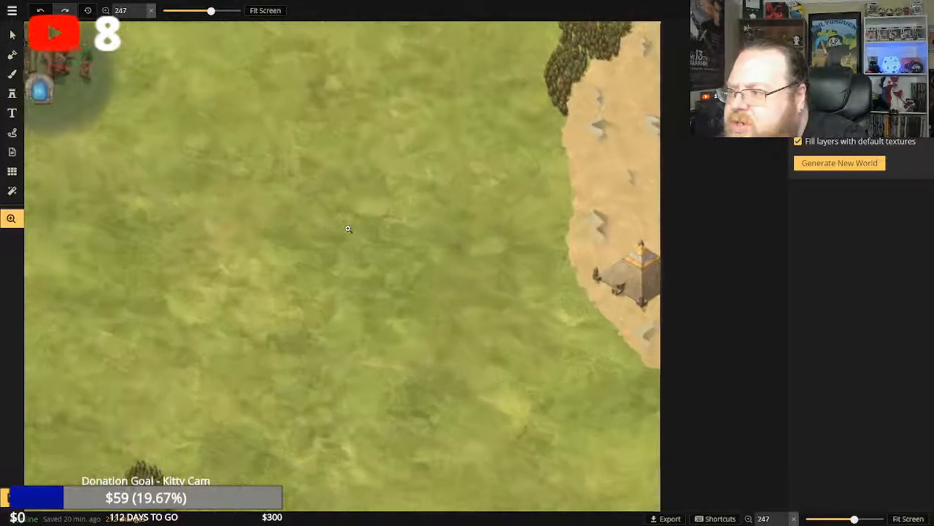
{"action": "left_click", "coordinate": [267, 12]}
{"action": "left_click_drag", "start_coordinate": [604, 176], "coordinate": [563, 172]}
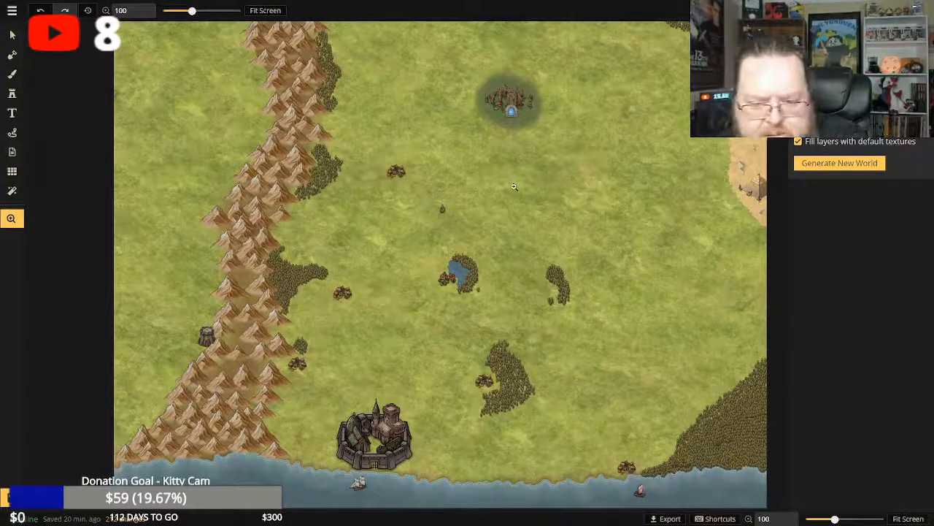
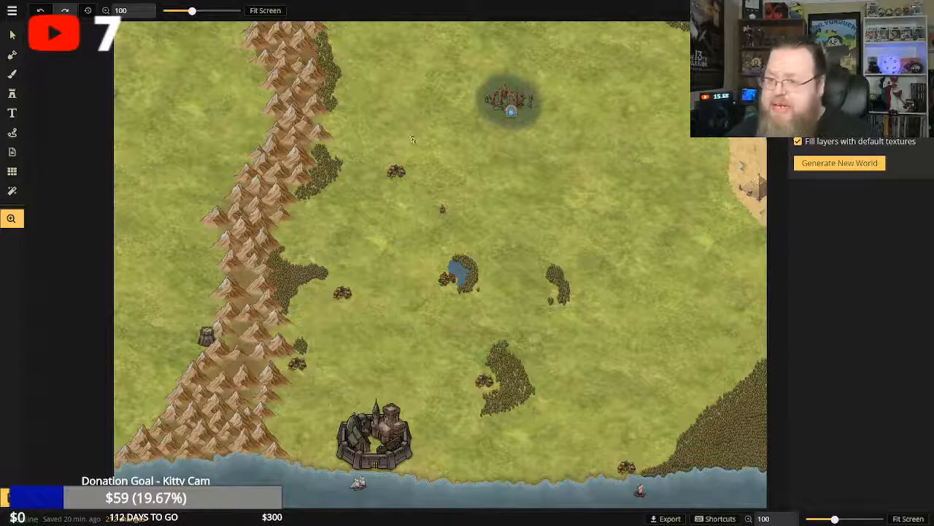
{"action": "left_click", "coordinate": [12, 36]}
{"action": "left_click_drag", "start_coordinate": [436, 87], "coordinate": [434, 184]}
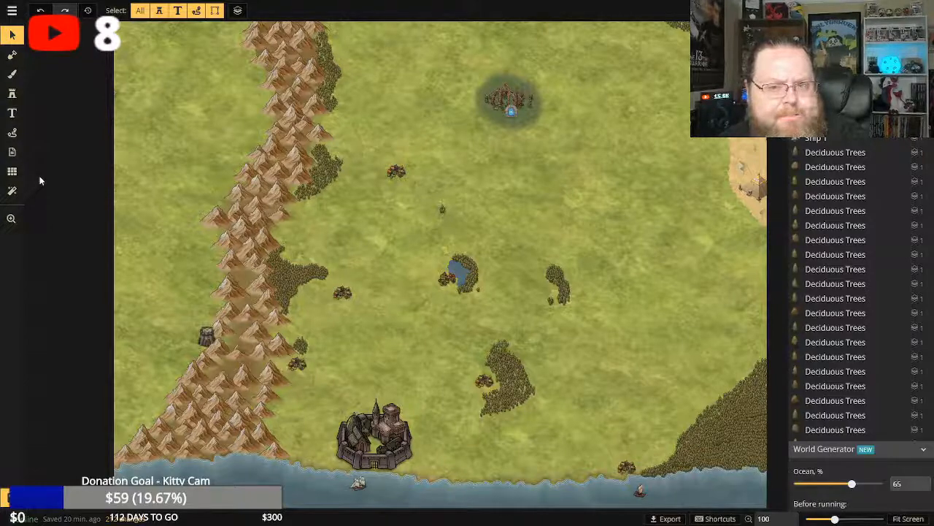
Try a trail of size 13 grassy hill stamps across the eastern grassland and undo it.
{"action": "left_click", "coordinate": [12, 93]}
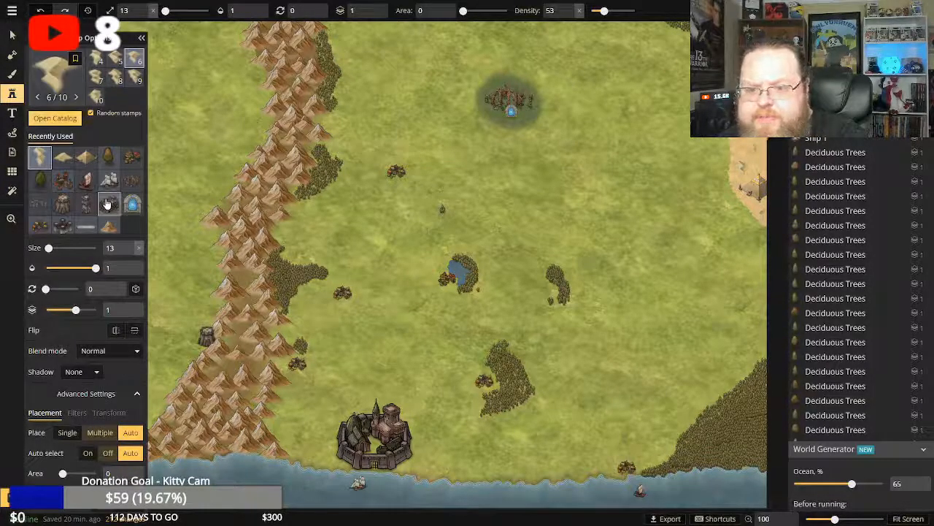
{"action": "left_click", "coordinate": [54, 118]}
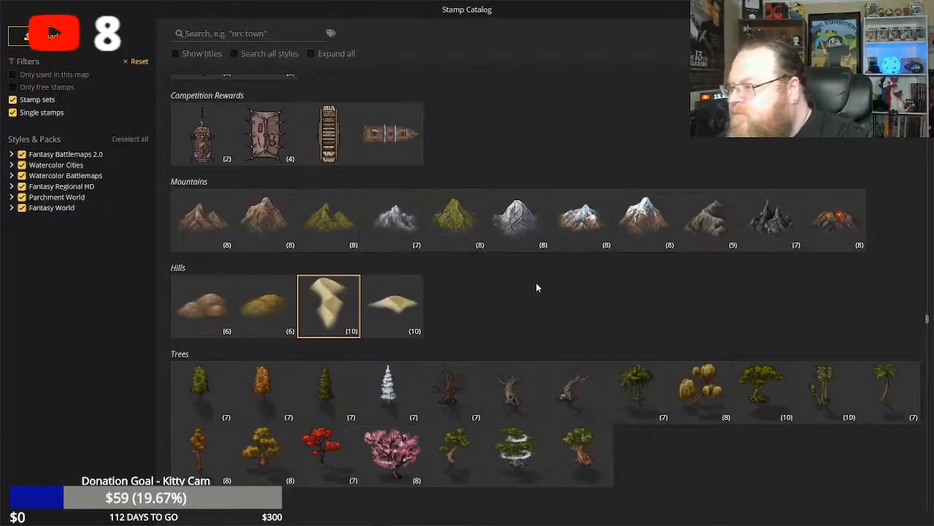
{"action": "scroll", "coordinate": [536, 285], "scroll_direction": "down", "scroll_amount": 2}
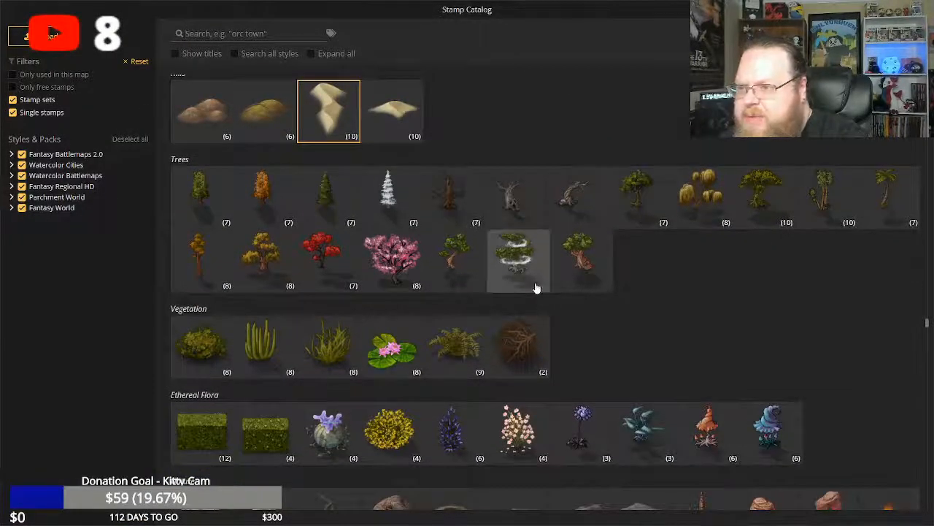
{"action": "left_click", "coordinate": [278, 122]}
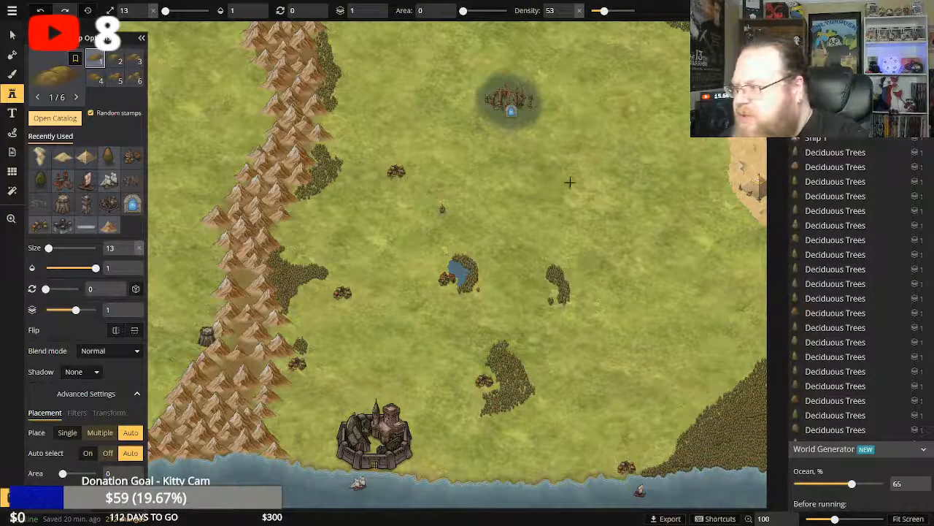
{"action": "mouse_move", "coordinate": [556, 171]}
{"action": "left_mouse_down"}
{"action": "mouse_move", "coordinate": [647, 262]}
{"action": "mouse_move", "coordinate": [691, 337]}
{"action": "mouse_move", "coordinate": [685, 375]}
{"action": "mouse_move", "coordinate": [639, 384]}
{"action": "left_mouse_up"}
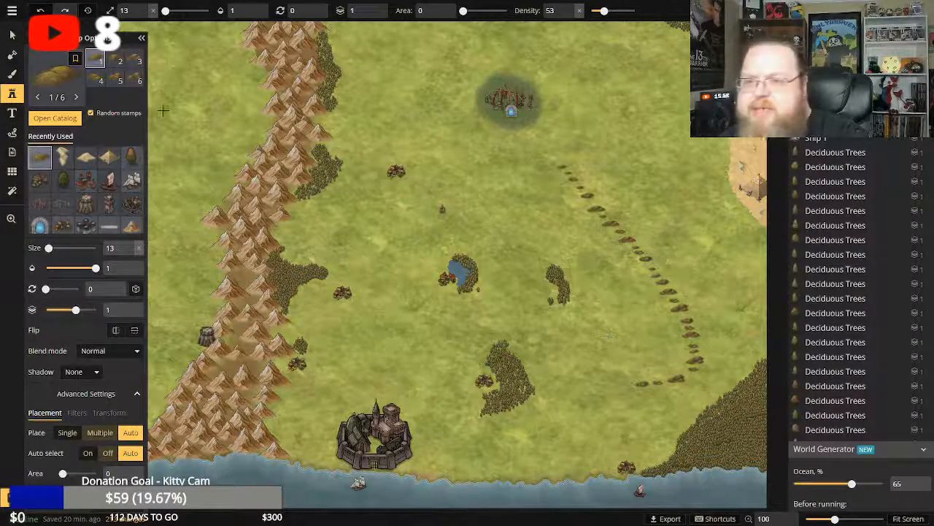
{"action": "left_click", "coordinate": [41, 11]}
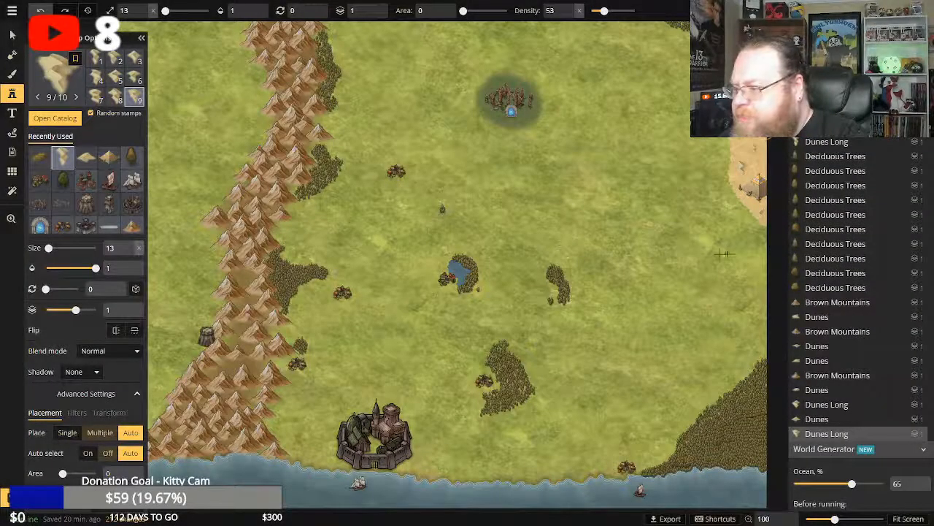
Look through the stamp catalog's nature, building, culture, creature and decoration sets, down to the Fantasy World hills, for a fitting grassland stamp.
{"action": "left_click", "coordinate": [54, 119]}
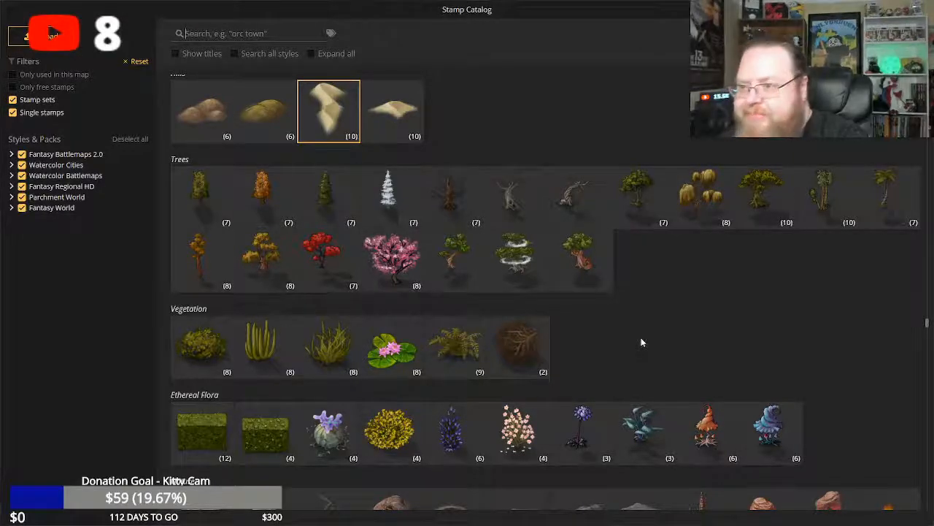
{"action": "scroll", "coordinate": [641, 343], "scroll_direction": "up", "scroll_amount": 2}
{"action": "scroll", "coordinate": [641, 342], "scroll_direction": "down", "scroll_amount": 5}
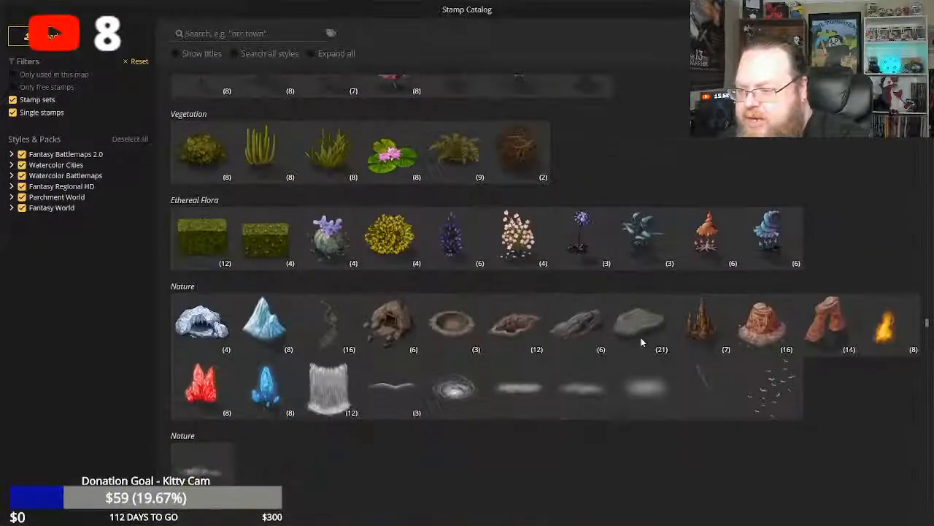
{"action": "scroll", "coordinate": [641, 337], "scroll_direction": "down", "scroll_amount": 6}
{"action": "scroll", "coordinate": [438, 285], "scroll_direction": "up", "scroll_amount": 3}
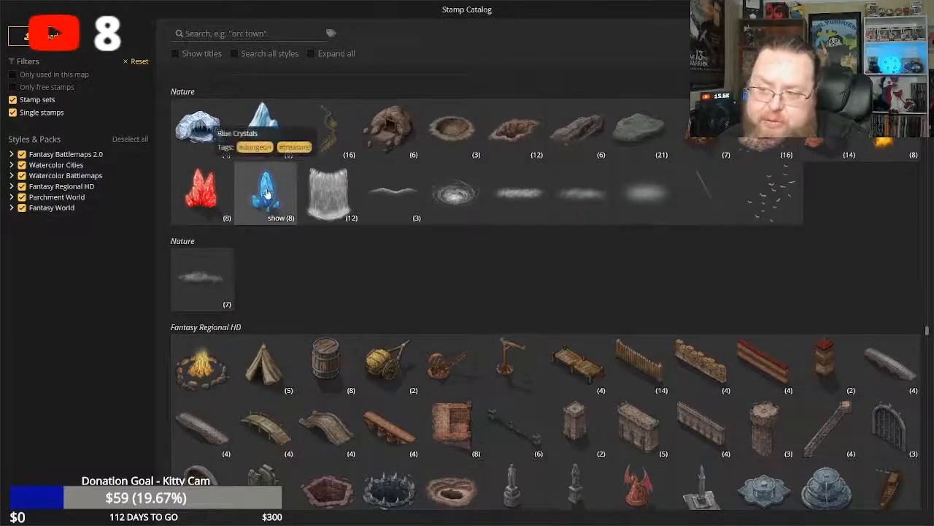
{"action": "scroll", "coordinate": [407, 265], "scroll_direction": "down", "scroll_amount": 5}
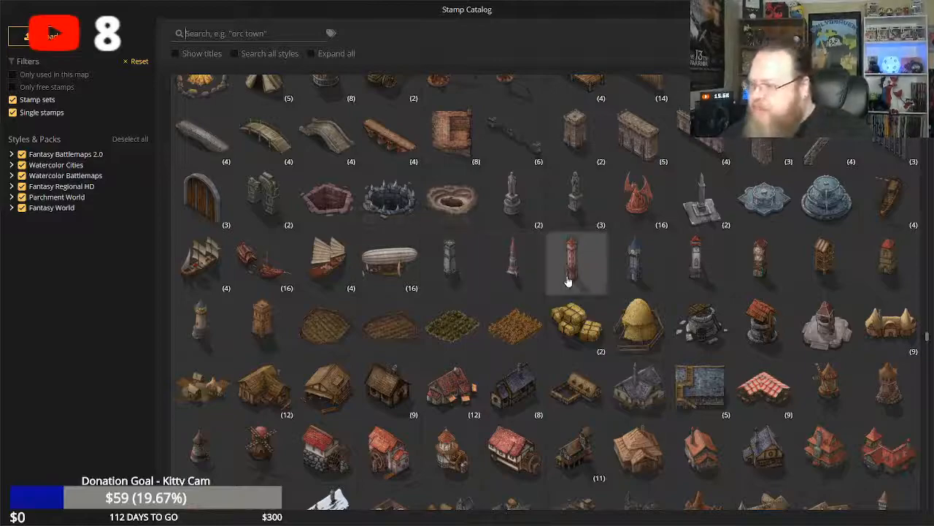
{"action": "scroll", "coordinate": [580, 318], "scroll_direction": "down", "scroll_amount": 1}
{"action": "scroll", "coordinate": [581, 318], "scroll_direction": "down", "scroll_amount": 2}
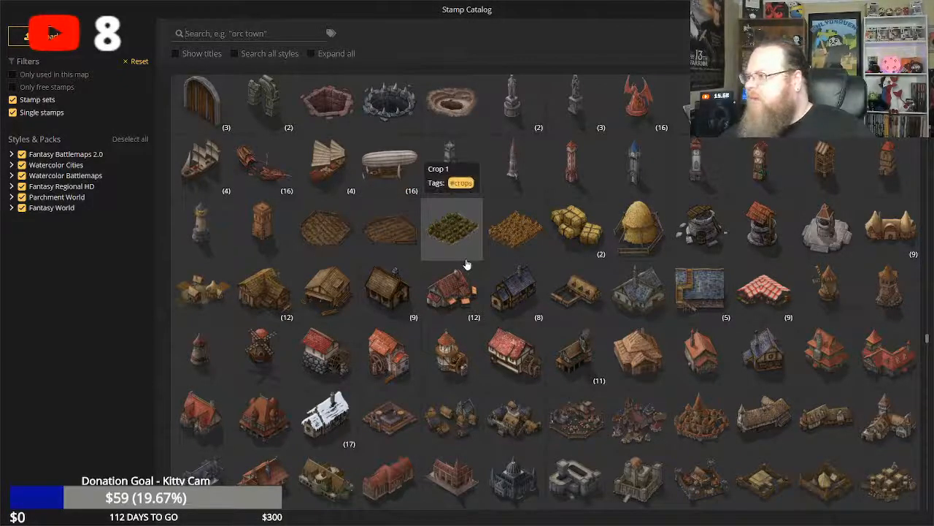
{"action": "scroll", "coordinate": [479, 268], "scroll_direction": "down", "scroll_amount": 8}
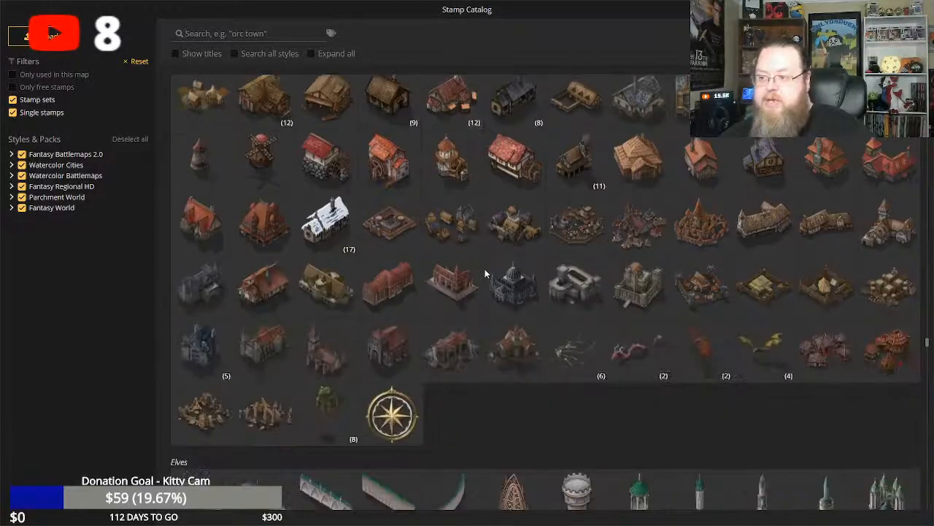
{"action": "scroll", "coordinate": [486, 273], "scroll_direction": "down", "scroll_amount": 6}
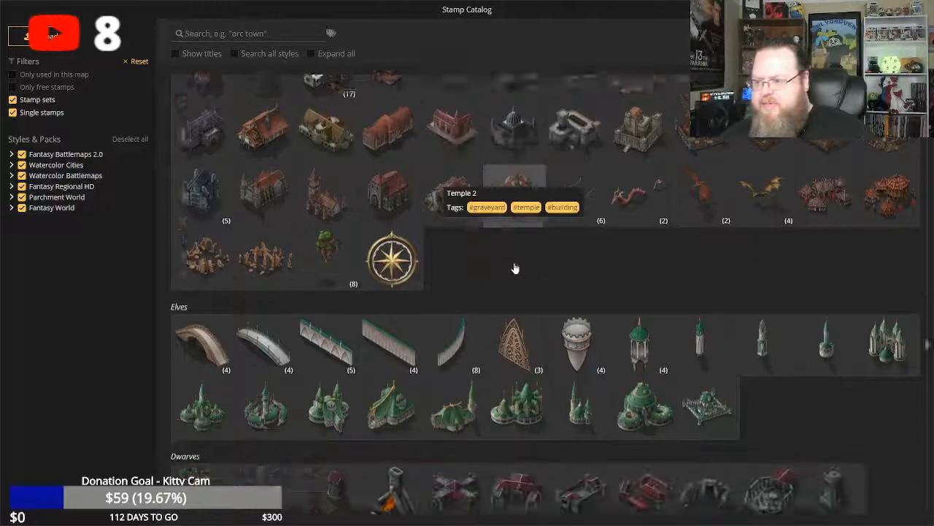
{"action": "scroll", "coordinate": [438, 266], "scroll_direction": "up", "scroll_amount": 4}
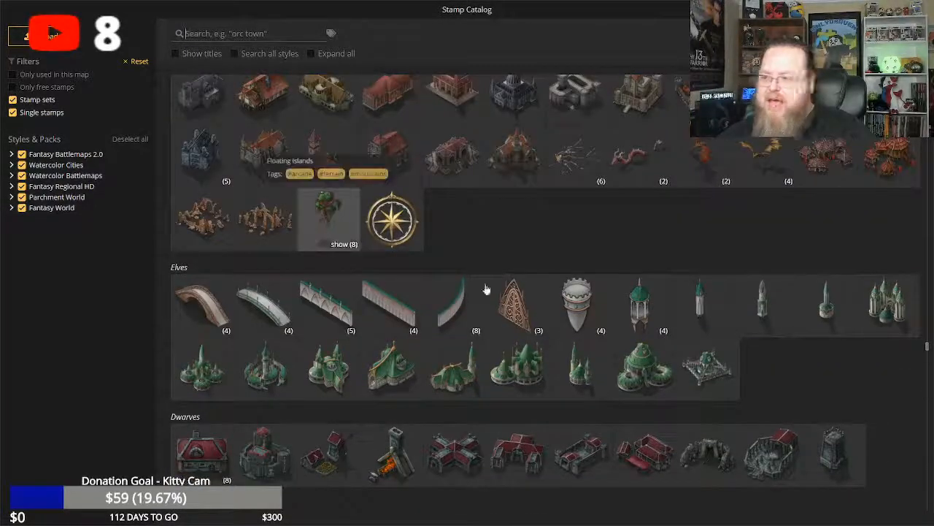
{"action": "scroll", "coordinate": [551, 323], "scroll_direction": "down", "scroll_amount": 6}
{"action": "scroll", "coordinate": [547, 325], "scroll_direction": "down", "scroll_amount": 5}
{"action": "scroll", "coordinate": [548, 327], "scroll_direction": "up", "scroll_amount": 5}
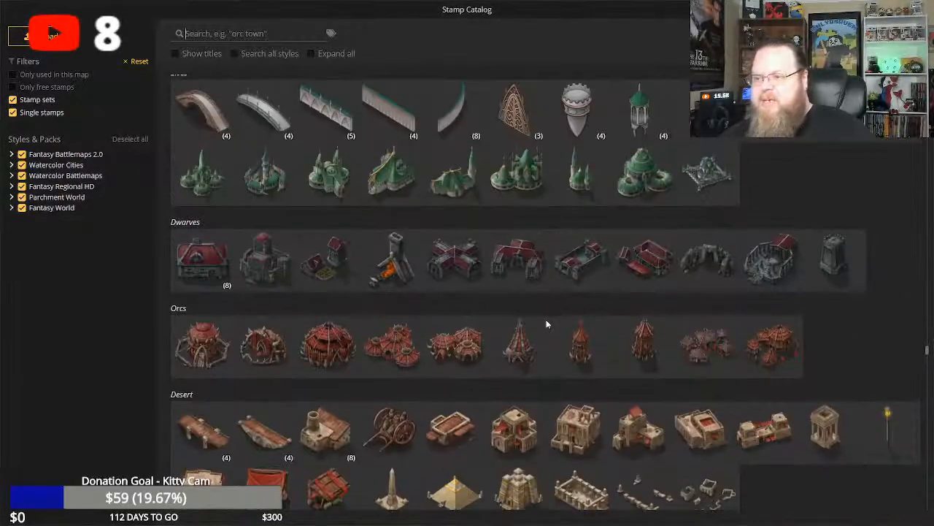
{"action": "scroll", "coordinate": [544, 327], "scroll_direction": "down", "scroll_amount": 2}
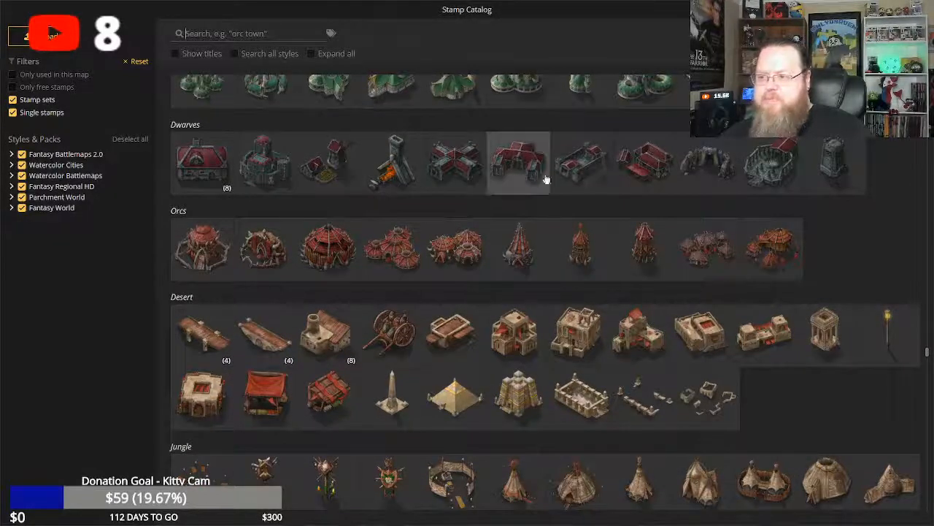
{"action": "scroll", "coordinate": [480, 289], "scroll_direction": "down", "scroll_amount": 1}
{"action": "scroll", "coordinate": [480, 290], "scroll_direction": "down", "scroll_amount": 5}
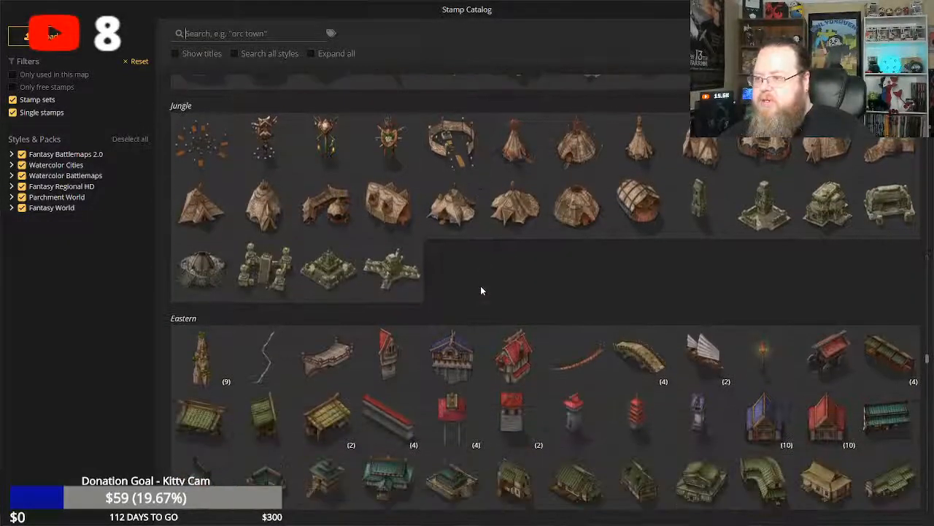
{"action": "scroll", "coordinate": [481, 290], "scroll_direction": "down", "scroll_amount": 3}
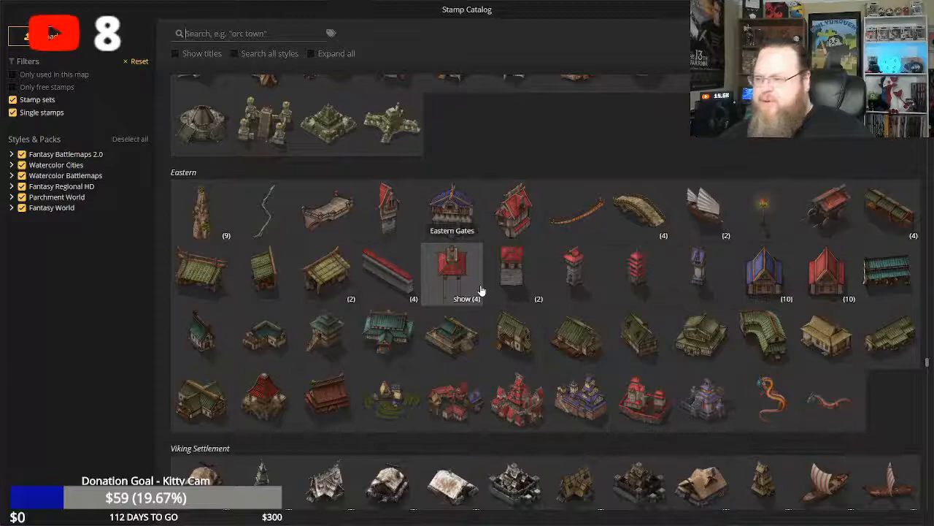
{"action": "scroll", "coordinate": [321, 241], "scroll_direction": "up", "scroll_amount": 3}
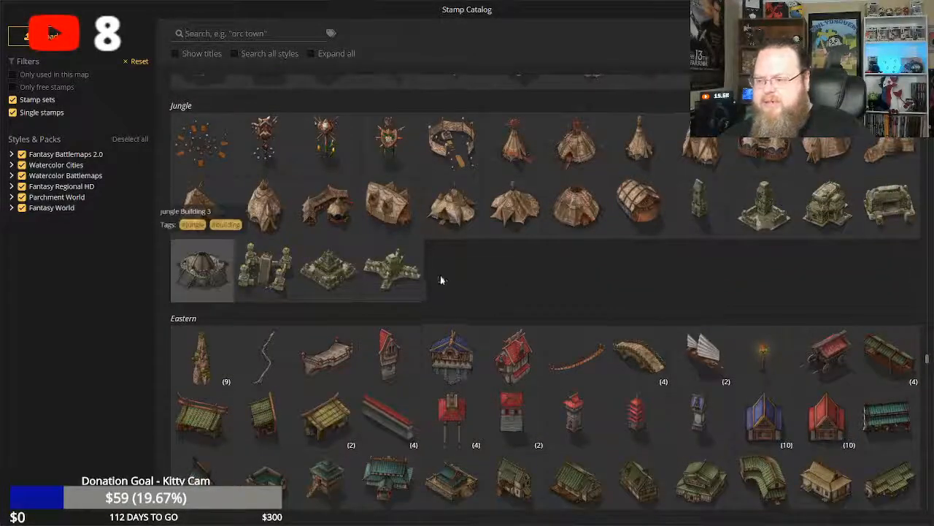
{"action": "scroll", "coordinate": [438, 278], "scroll_direction": "down", "scroll_amount": 4}
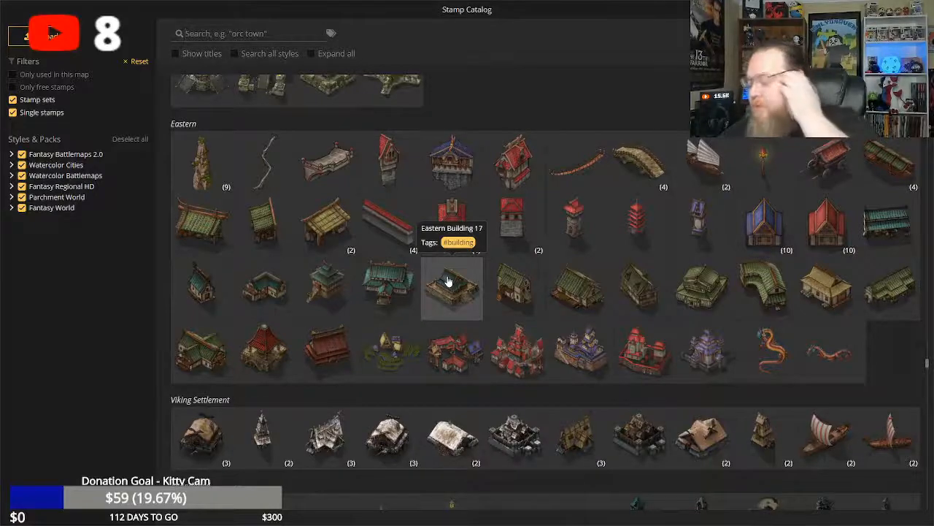
{"action": "scroll", "coordinate": [448, 280], "scroll_direction": "down", "scroll_amount": 3}
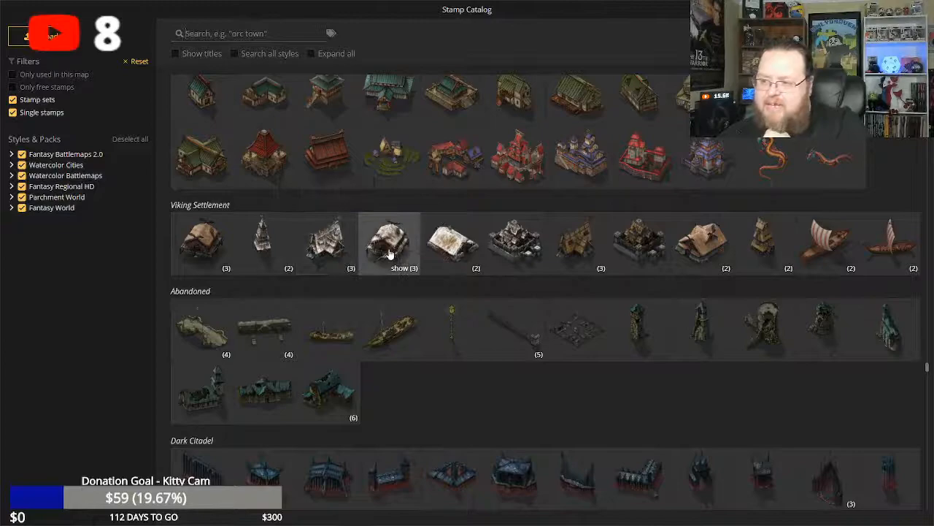
{"action": "scroll", "coordinate": [409, 263], "scroll_direction": "down", "scroll_amount": 2}
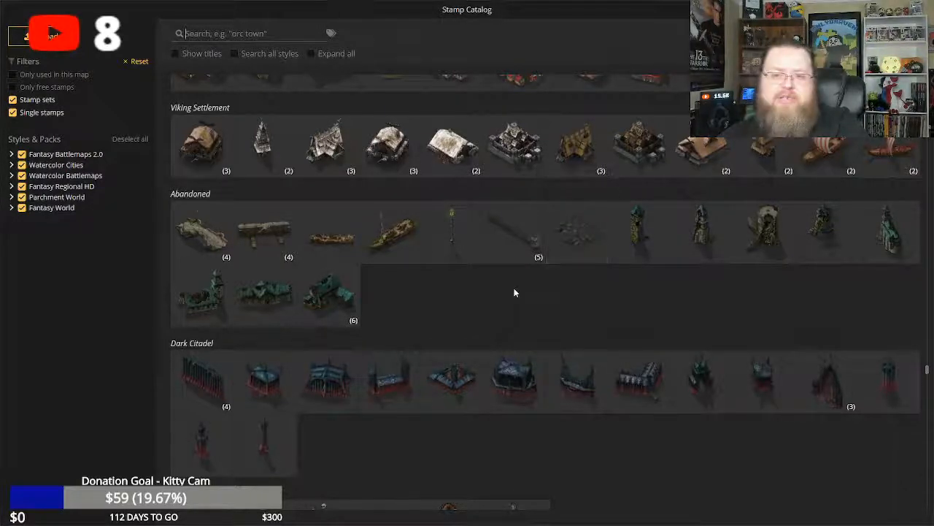
{"action": "scroll", "coordinate": [514, 287], "scroll_direction": "down", "scroll_amount": 2}
{"action": "scroll", "coordinate": [514, 289], "scroll_direction": "down", "scroll_amount": 3}
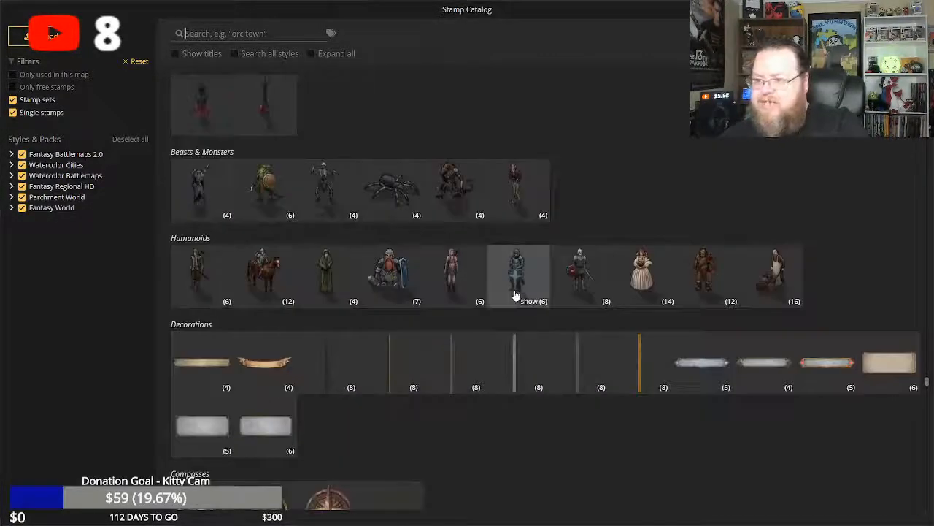
{"action": "scroll", "coordinate": [545, 368], "scroll_direction": "down", "scroll_amount": 3}
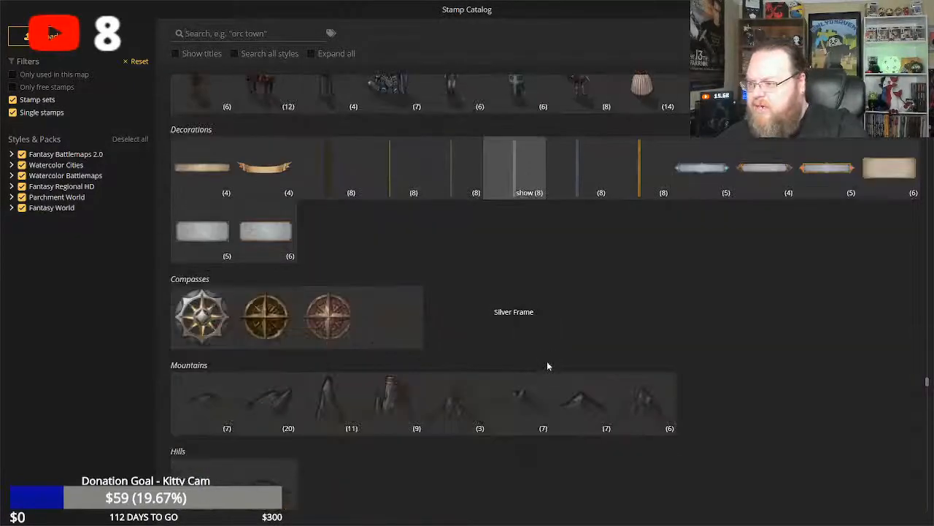
{"action": "scroll", "coordinate": [547, 362], "scroll_direction": "down", "scroll_amount": 3}
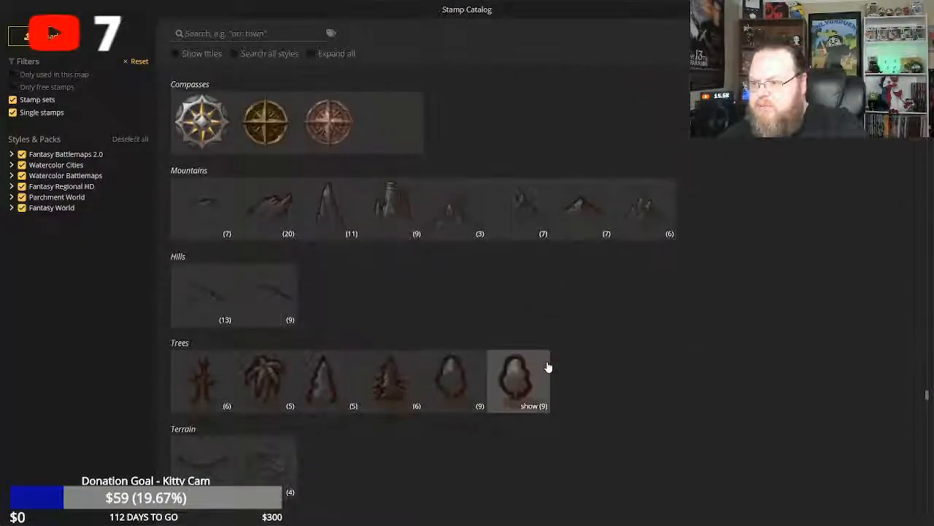
{"action": "scroll", "coordinate": [549, 363], "scroll_direction": "down", "scroll_amount": 14}
{"action": "scroll", "coordinate": [445, 282], "scroll_direction": "up", "scroll_amount": 4}
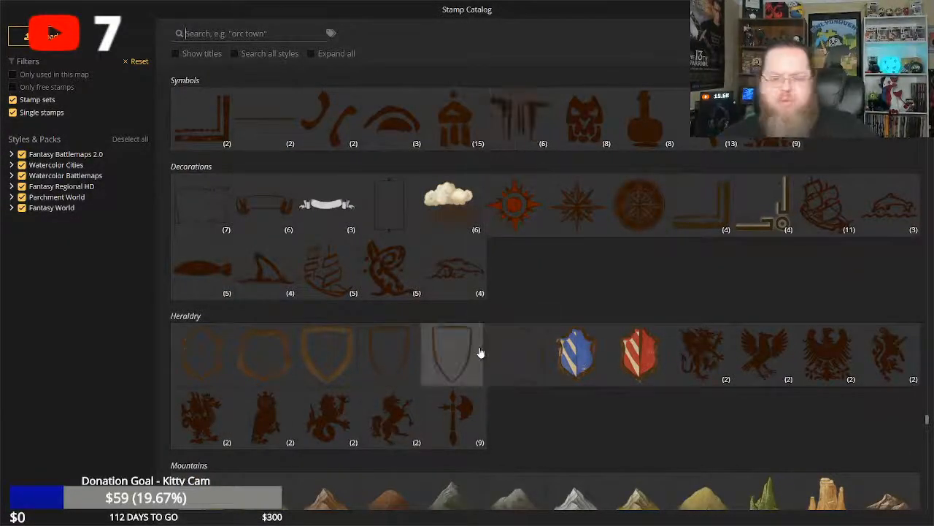
{"action": "scroll", "coordinate": [481, 351], "scroll_direction": "down", "scroll_amount": 4}
{"action": "scroll", "coordinate": [541, 339], "scroll_direction": "down", "scroll_amount": 2}
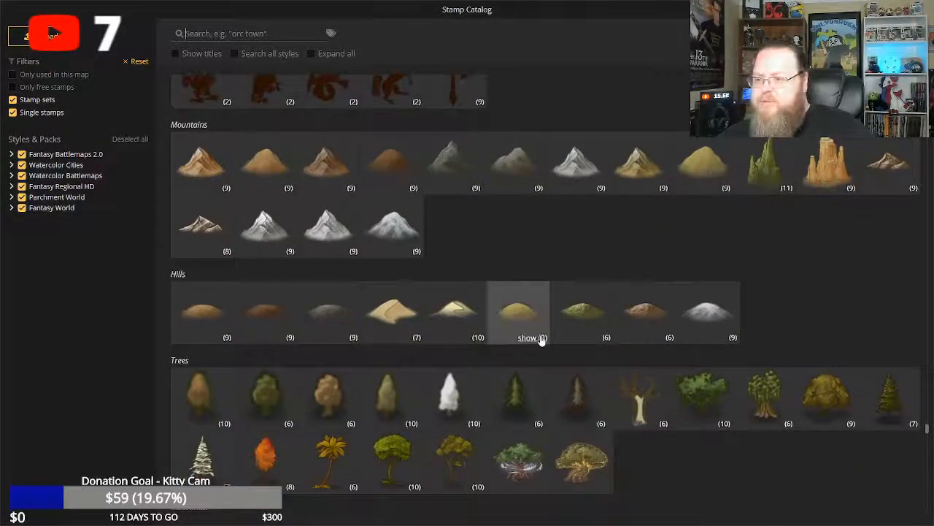
{"action": "scroll", "coordinate": [541, 339], "scroll_direction": "down", "scroll_amount": 5}
{"action": "scroll", "coordinate": [540, 342], "scroll_direction": "up", "scroll_amount": 3}
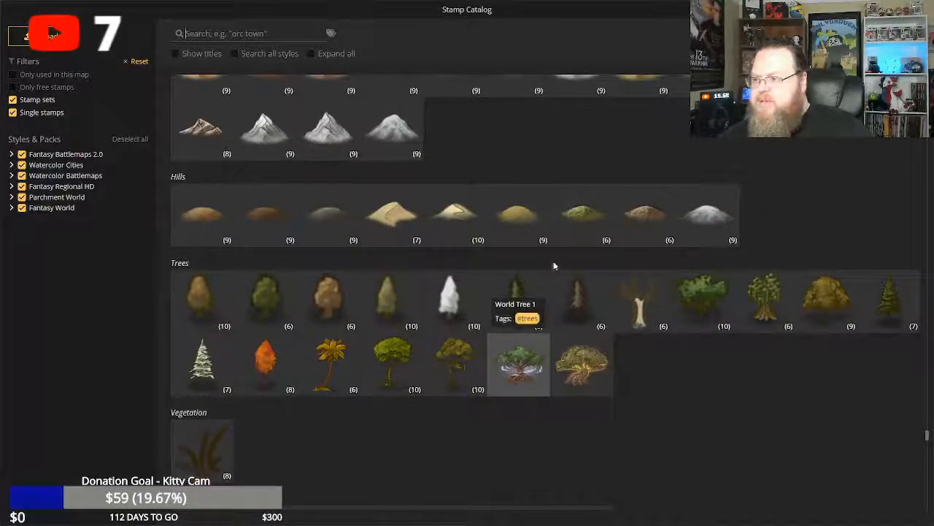
Place a size 13 green Hills stamp on the open grassland southeast of the portal ruins and inspect the area up close.
{"action": "left_click", "coordinate": [590, 217]}
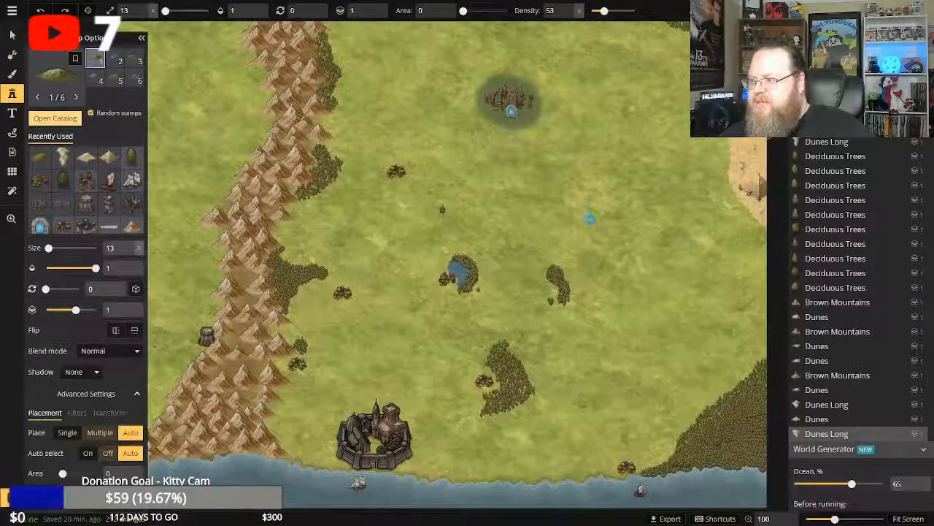
{"action": "left_click", "coordinate": [579, 179]}
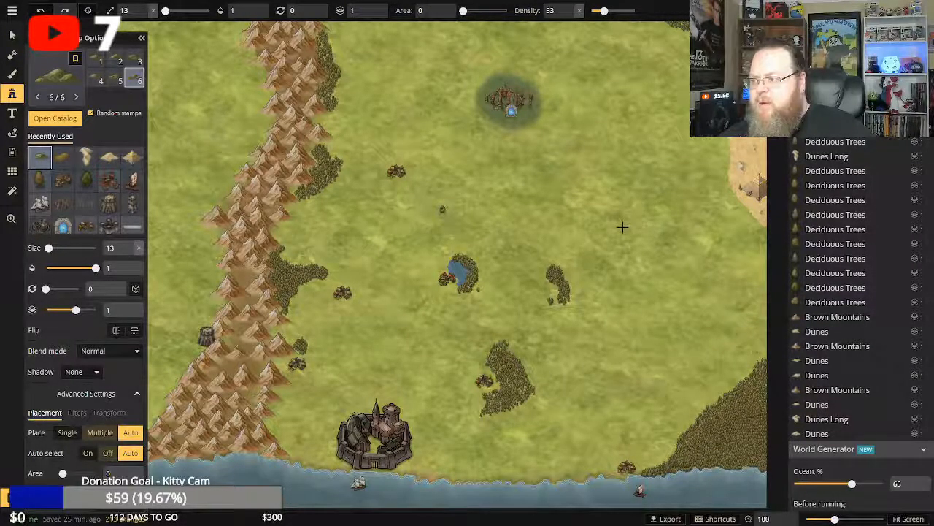
{"action": "left_click", "coordinate": [11, 219]}
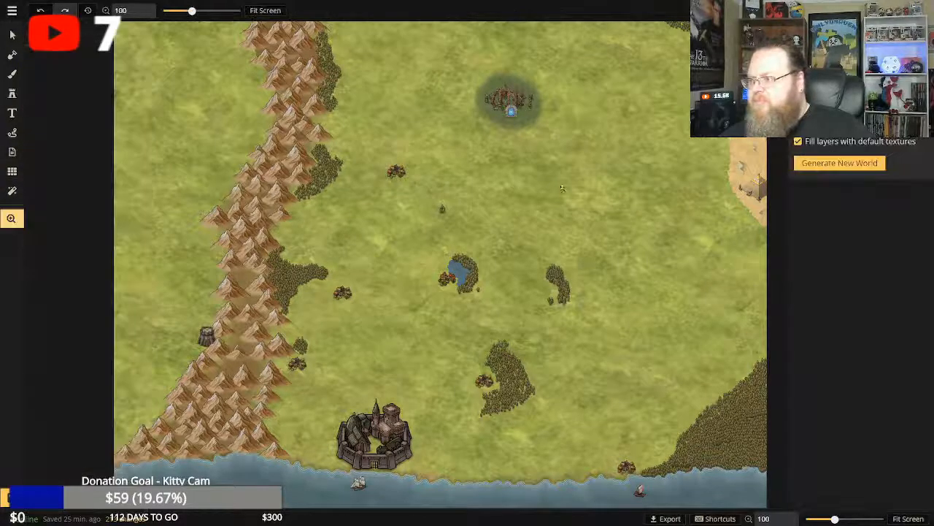
{"action": "scroll", "coordinate": [572, 195], "scroll_direction": "up", "scroll_amount": 8}
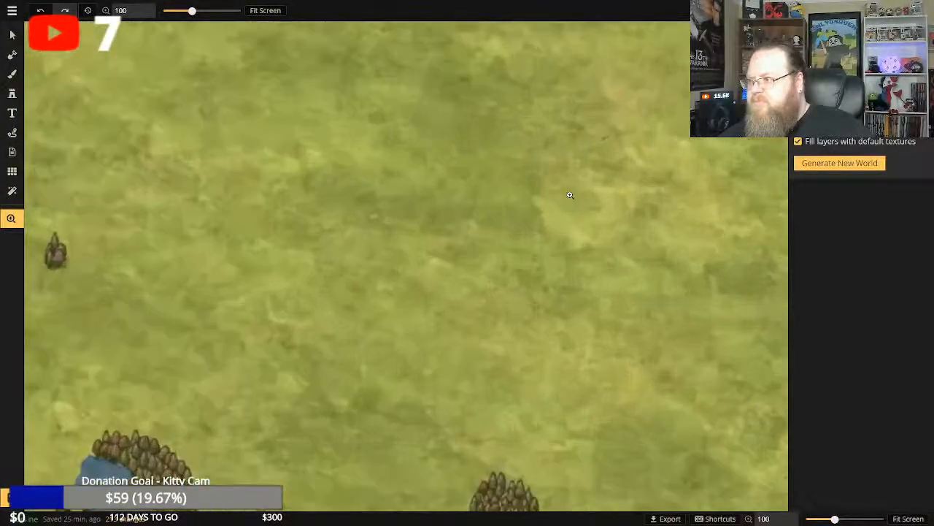
{"action": "scroll", "coordinate": [568, 174], "scroll_direction": "up", "scroll_amount": 1}
{"action": "left_click_drag", "start_coordinate": [567, 177], "coordinate": [577, 392]}
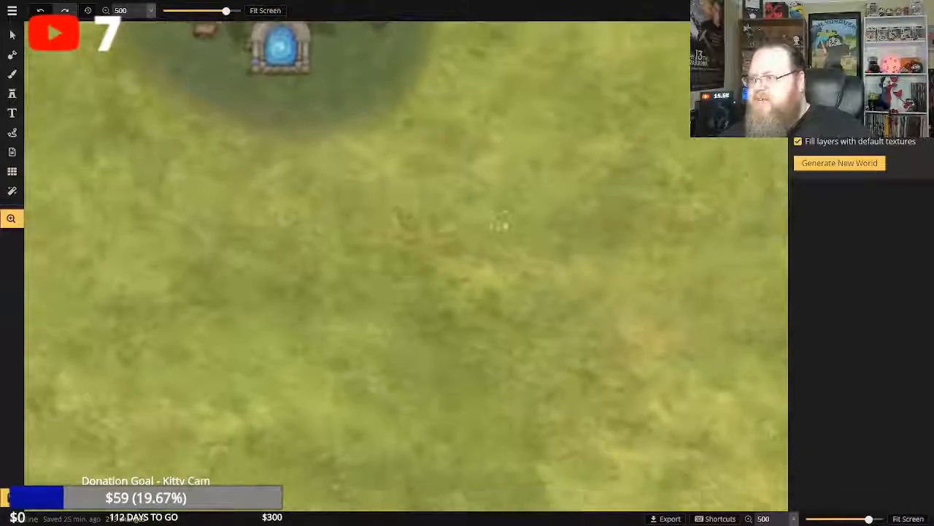
{"action": "left_click_drag", "start_coordinate": [515, 253], "coordinate": [456, 62]}
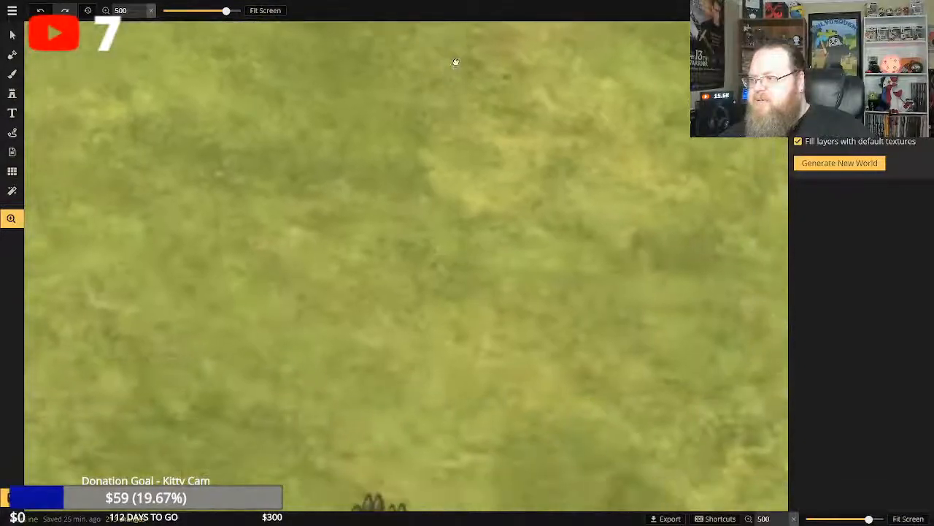
Try a short trail of size 13 green Hills stamps across the open grassland and undo it.
{"action": "left_click", "coordinate": [12, 75]}
{"action": "left_click", "coordinate": [12, 93]}
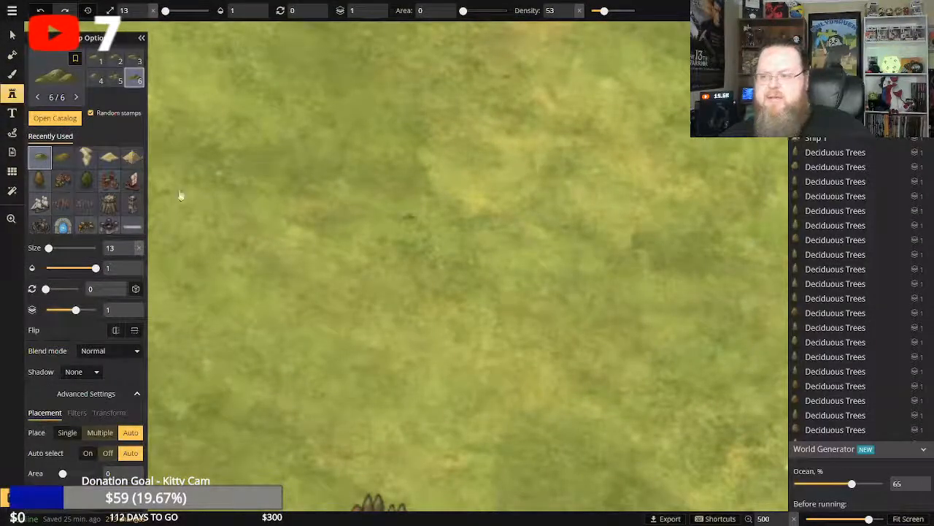
{"action": "left_click", "coordinate": [537, 254]}
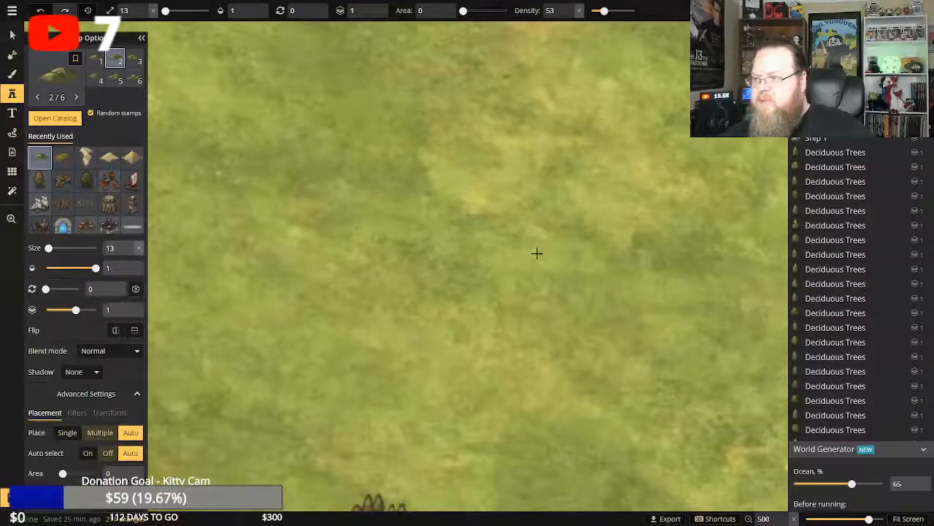
{"action": "left_click_drag", "start_coordinate": [487, 210], "coordinate": [513, 252]}
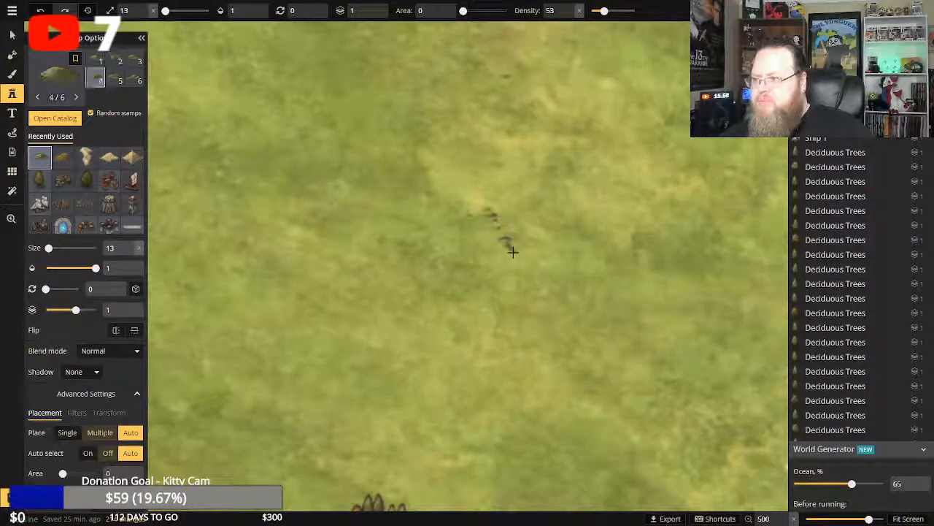
{"action": "left_click", "coordinate": [40, 11]}
{"action": "key", "text": "ctrl+z"}
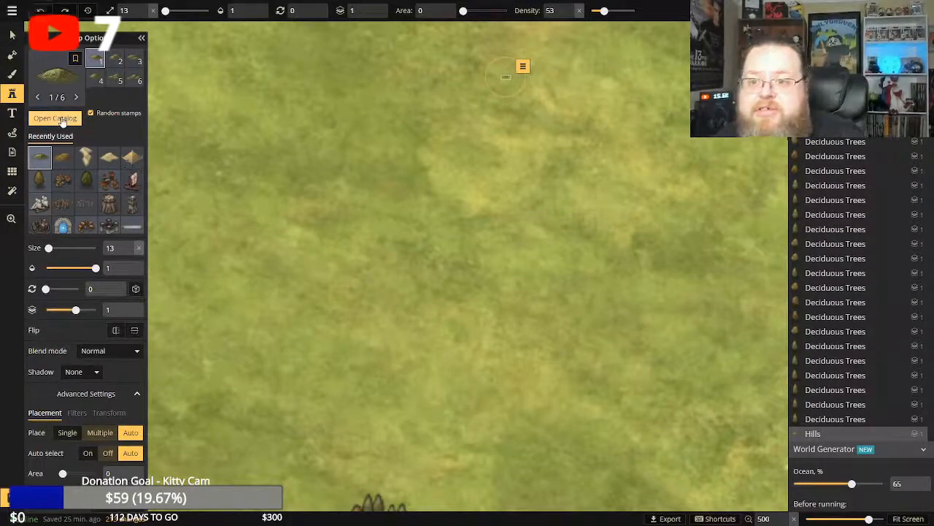
Look through the stamp catalog's terrain, settlement, building, mountain, hill, creature and decoration sets for something to fill the grassland.
{"action": "left_click", "coordinate": [57, 117]}
{"action": "scroll", "coordinate": [394, 276], "scroll_direction": "down", "scroll_amount": 4}
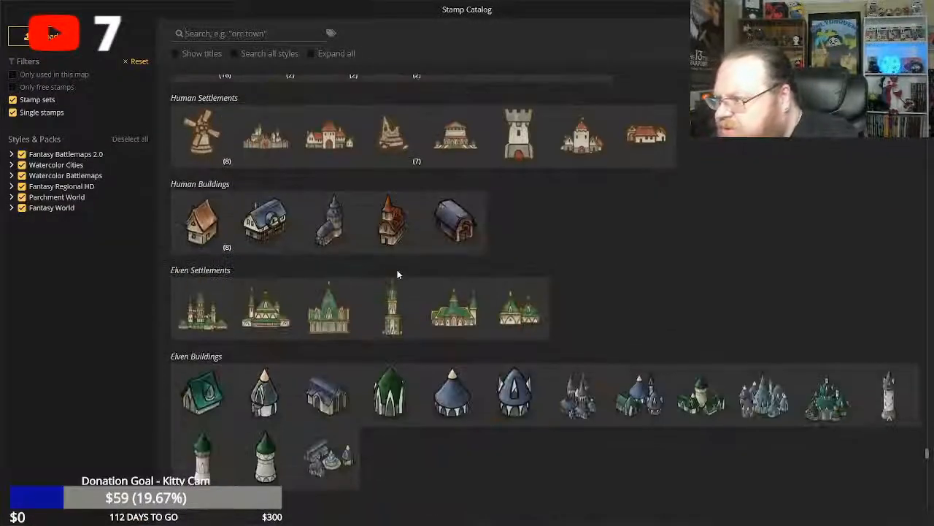
{"action": "scroll", "coordinate": [396, 270], "scroll_direction": "up", "scroll_amount": 3}
{"action": "scroll", "coordinate": [431, 260], "scroll_direction": "down", "scroll_amount": 3}
{"action": "scroll", "coordinate": [533, 275], "scroll_direction": "down", "scroll_amount": 8}
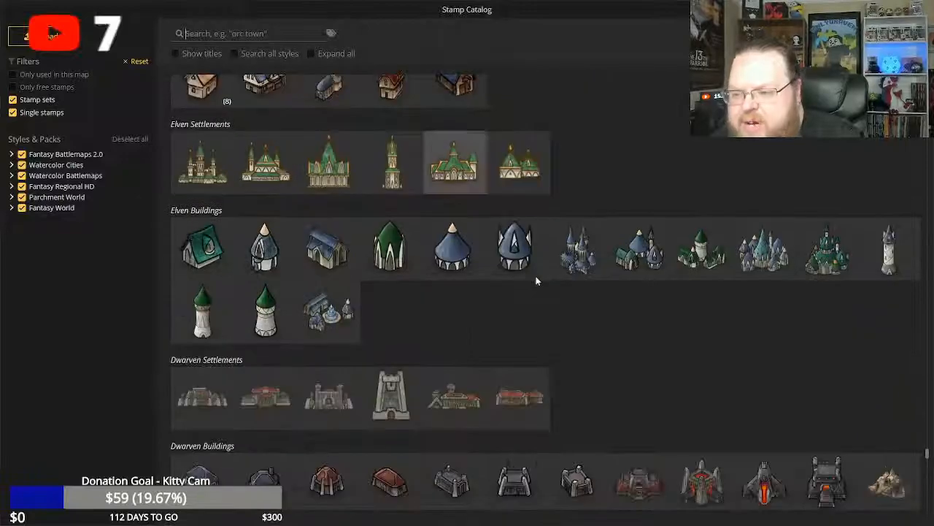
{"action": "scroll", "coordinate": [529, 274], "scroll_direction": "down", "scroll_amount": 10}
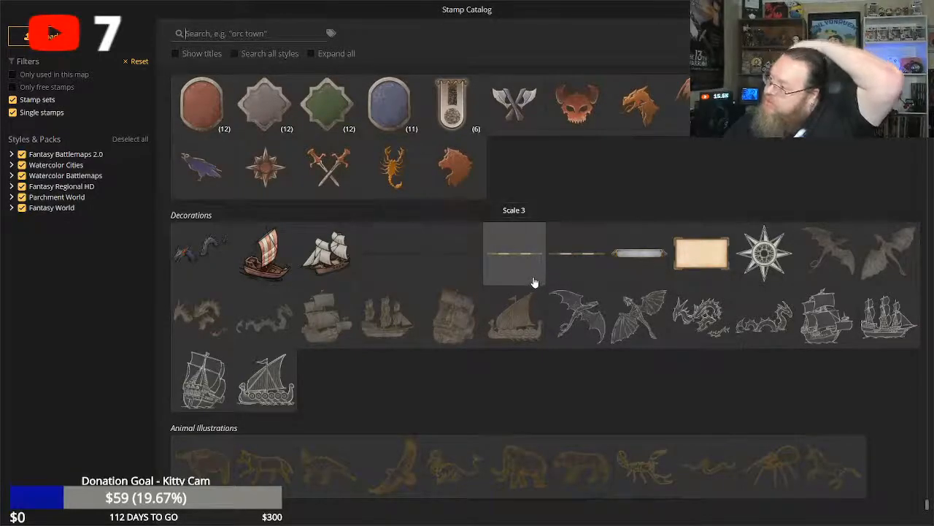
{"action": "scroll", "coordinate": [535, 281], "scroll_direction": "up", "scroll_amount": 10}
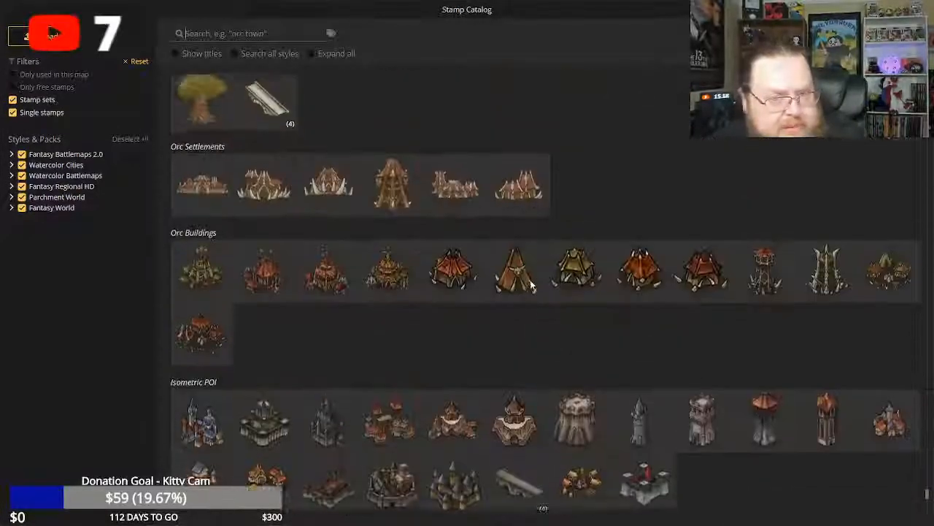
{"action": "scroll", "coordinate": [529, 283], "scroll_direction": "up", "scroll_amount": 10}
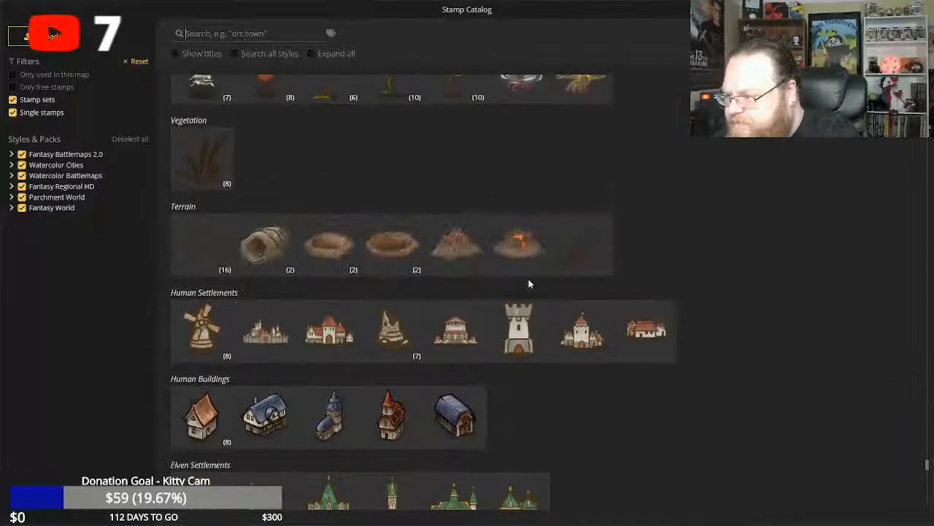
{"action": "scroll", "coordinate": [529, 283], "scroll_direction": "up", "scroll_amount": 10}
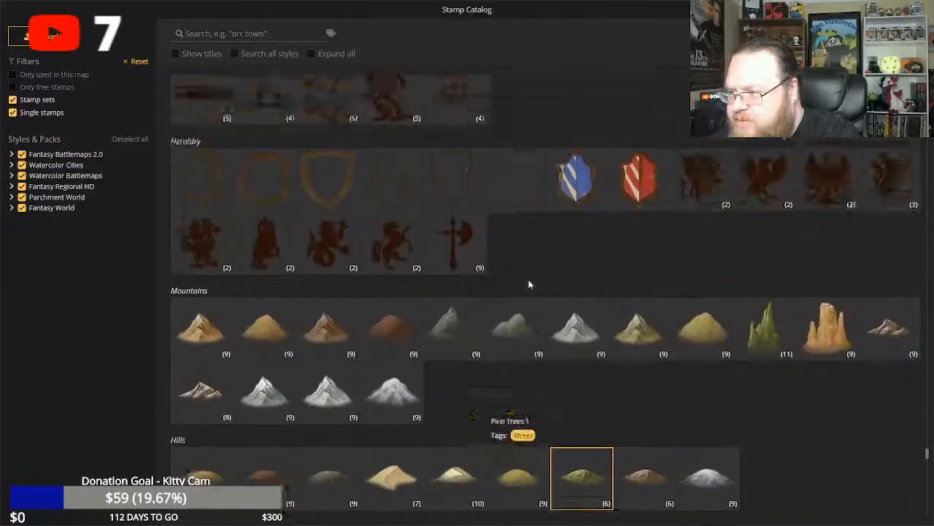
{"action": "scroll", "coordinate": [529, 283], "scroll_direction": "down", "scroll_amount": 10}
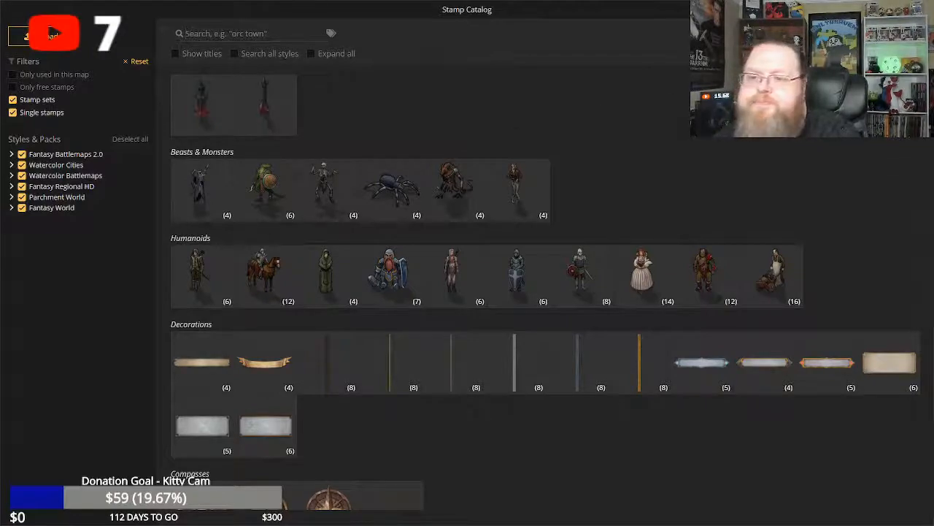
{"action": "key", "text": "Escape"}
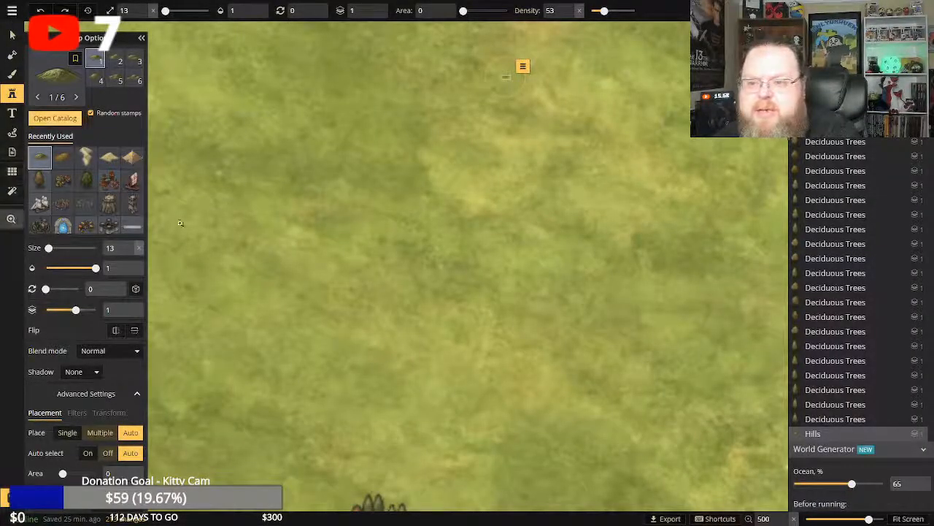
Try a size 13 deciduous tree stamp on the grass east of the mountainside village and undo it.
{"action": "left_click", "coordinate": [11, 218]}
{"action": "scroll", "coordinate": [348, 233], "scroll_direction": "down", "scroll_amount": 3}
{"action": "scroll", "coordinate": [348, 233], "scroll_direction": "down", "scroll_amount": 5}
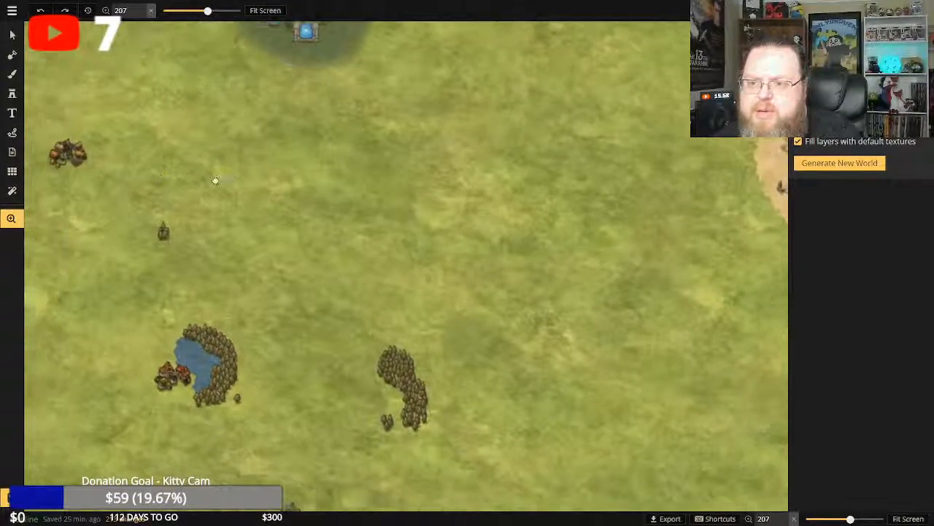
{"action": "left_click_drag", "start_coordinate": [215, 181], "coordinate": [483, 202]}
{"action": "left_click_drag", "start_coordinate": [409, 198], "coordinate": [435, 242]}
{"action": "left_click", "coordinate": [13, 95]}
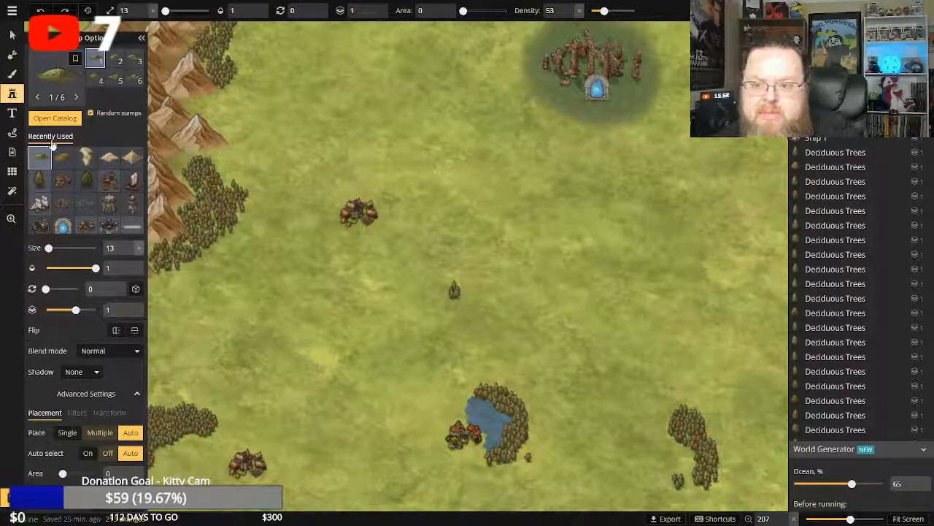
{"action": "left_click", "coordinate": [39, 179]}
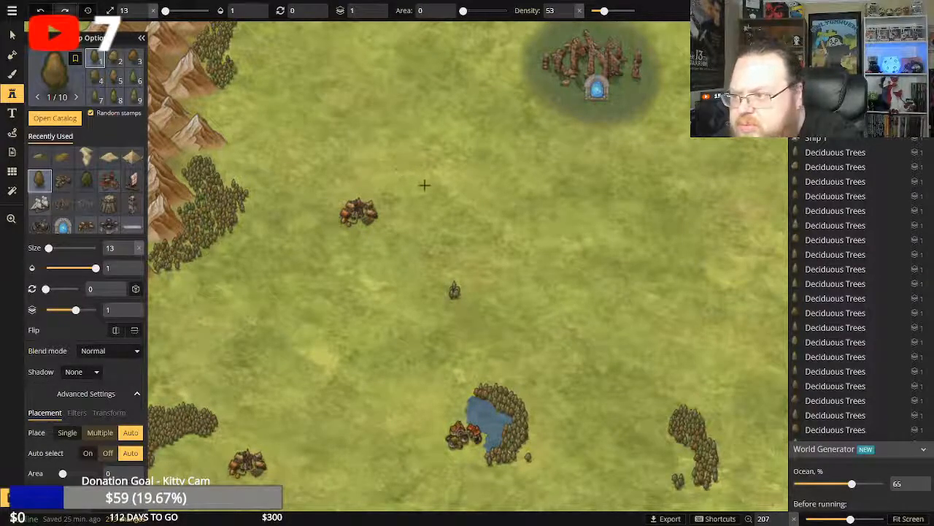
{"action": "left_click", "coordinate": [424, 193]}
{"action": "left_click", "coordinate": [41, 11]}
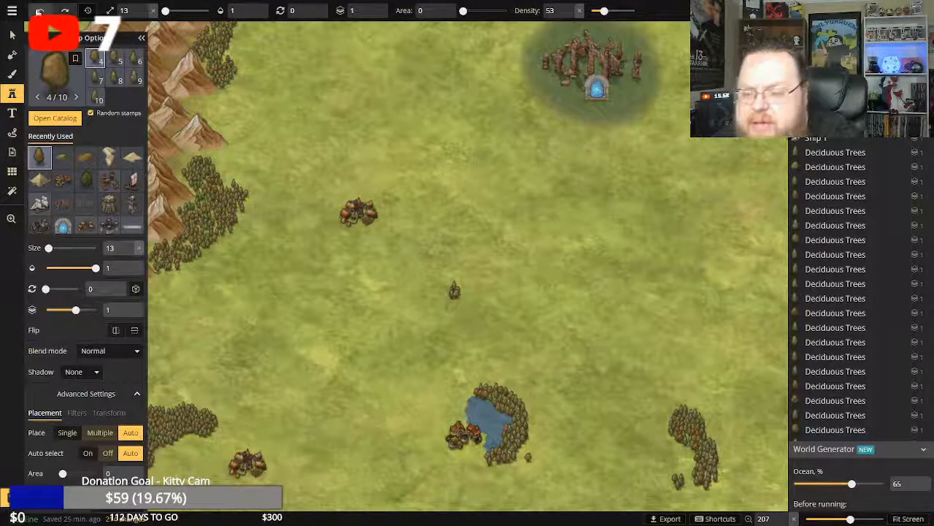
{"action": "left_click", "coordinate": [40, 12]}
Try size 129 for the green hill and a deciduous tree beside the village, and undo it.
{"action": "left_click_drag", "start_coordinate": [47, 248], "coordinate": [60, 248]}
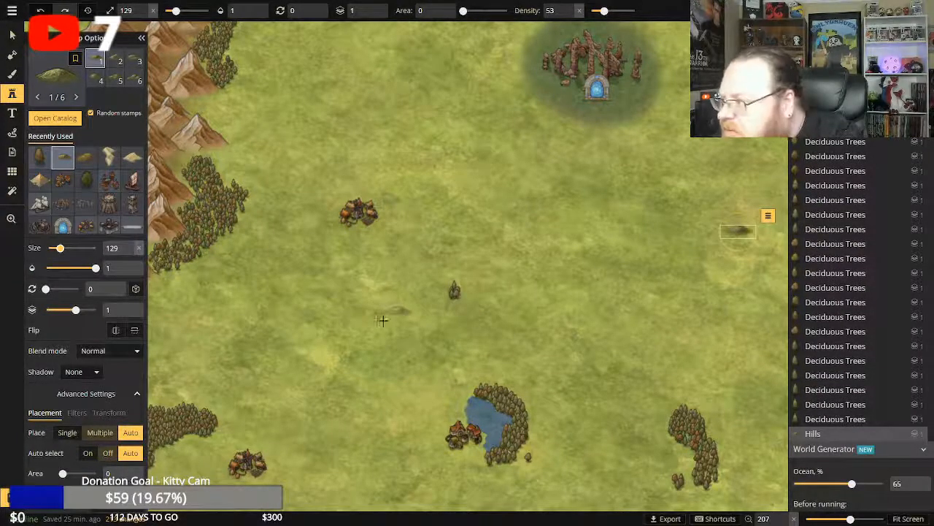
{"action": "left_click", "coordinate": [41, 159]}
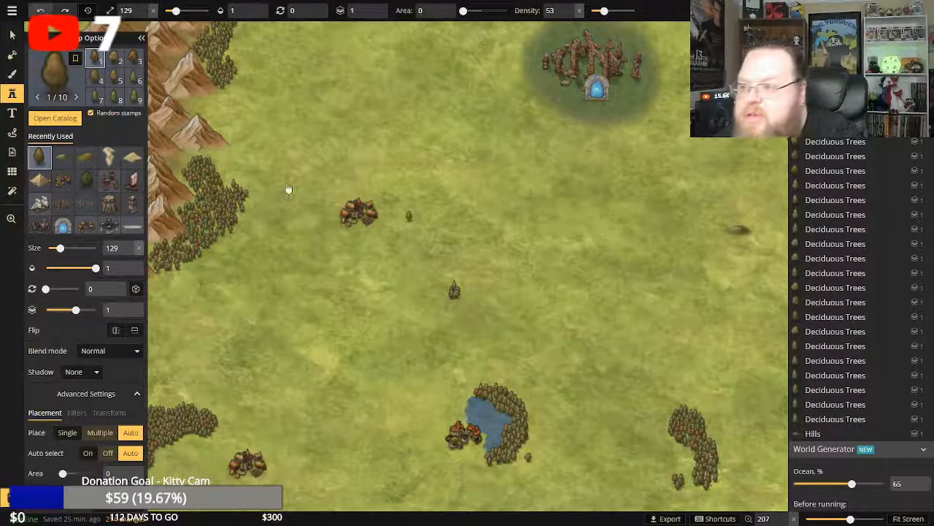
{"action": "key", "text": "ctrl+z"}
{"action": "left_click", "coordinate": [267, 250]}
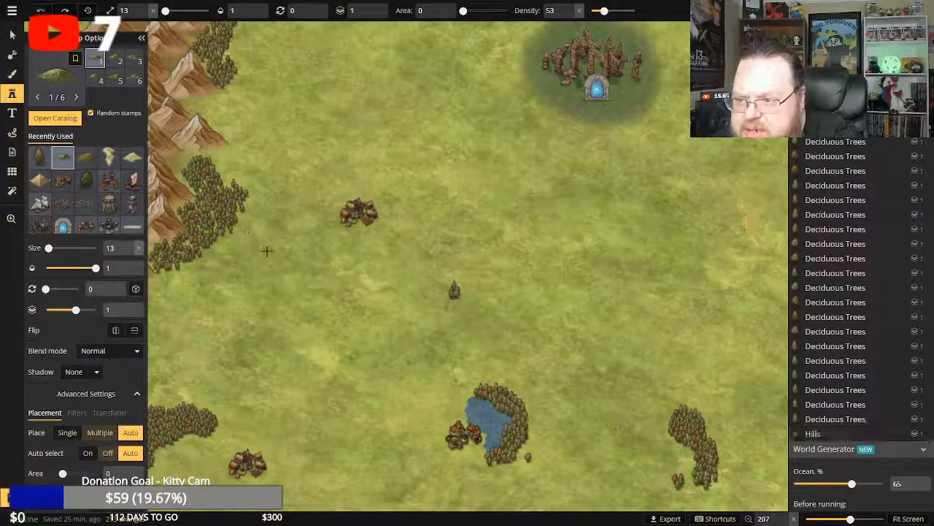
Place a lone deciduous tree on the grass southeast of the mountainside forest and set its size to 104.
{"action": "left_click", "coordinate": [63, 158]}
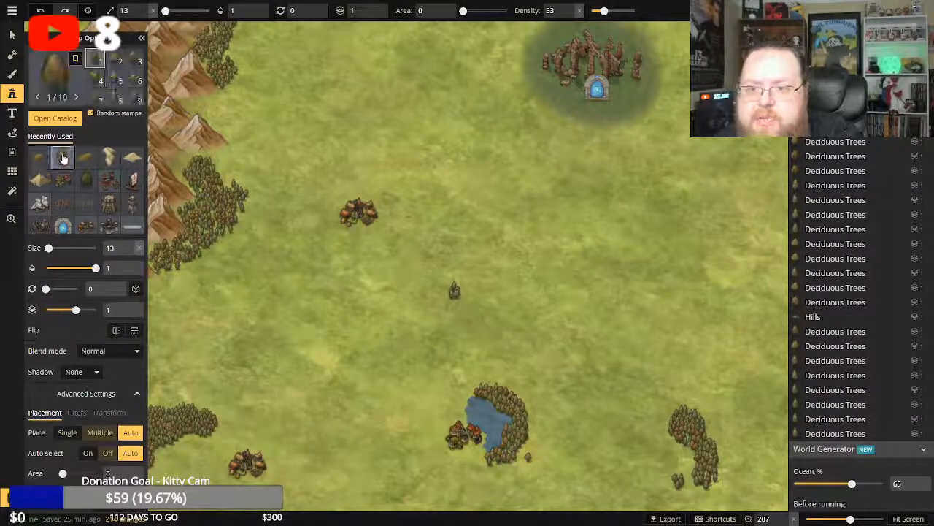
{"action": "left_click", "coordinate": [263, 266]}
{"action": "left_click", "coordinate": [268, 272]}
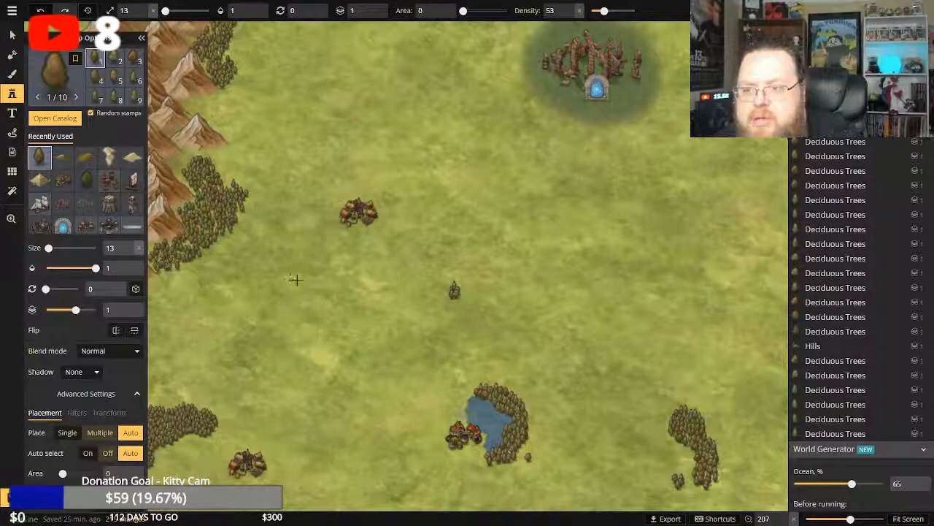
{"action": "left_click", "coordinate": [40, 11]}
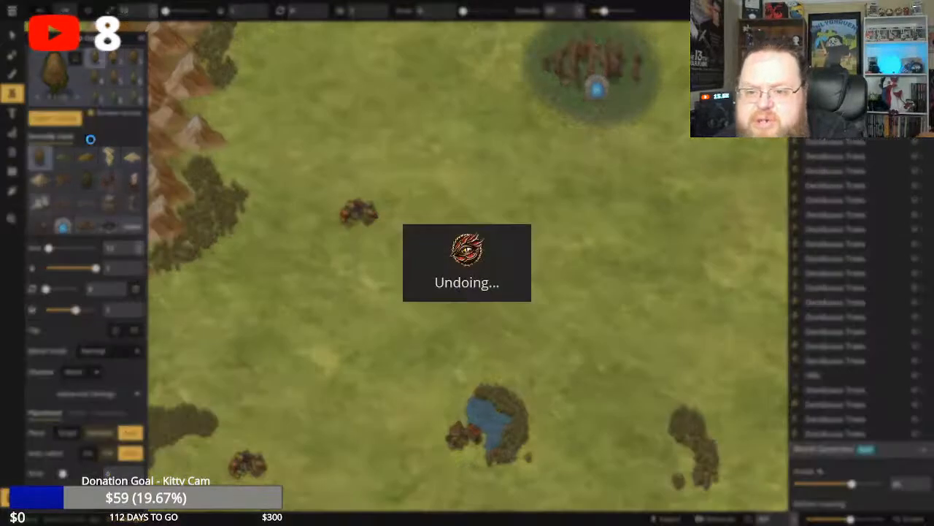
{"action": "mouse_move", "coordinate": [71, 250]}
{"action": "left_mouse_down"}
{"action": "mouse_move", "coordinate": [87, 251]}
{"action": "mouse_move", "coordinate": [59, 259]}
{"action": "left_mouse_up"}
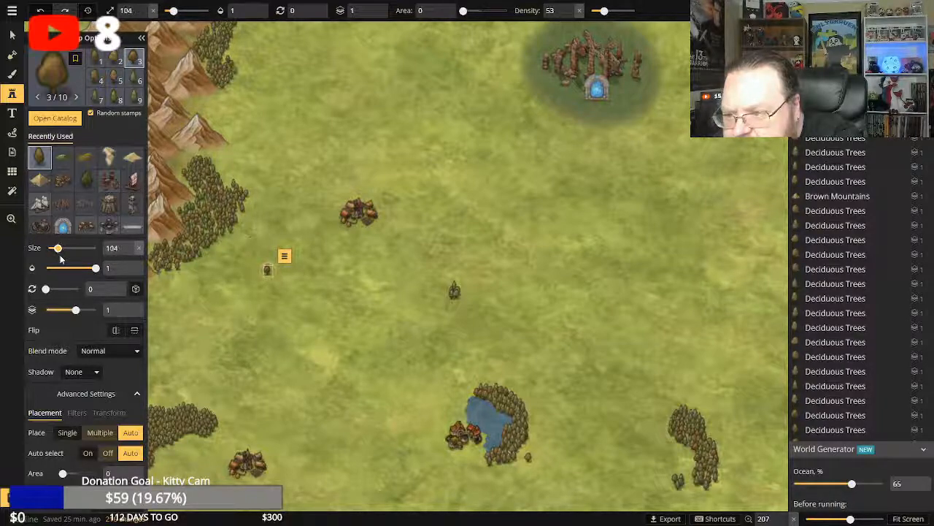
Add deciduous trees to the southern edge of the mountainside forest and set the stamp size to 100.
{"action": "left_click", "coordinate": [198, 263]}
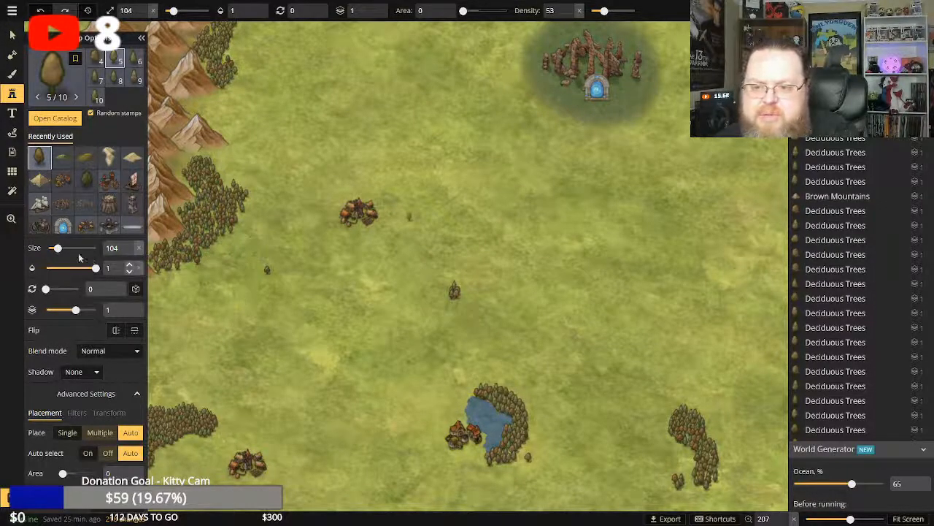
{"action": "left_click_drag", "start_coordinate": [58, 248], "coordinate": [57, 248]}
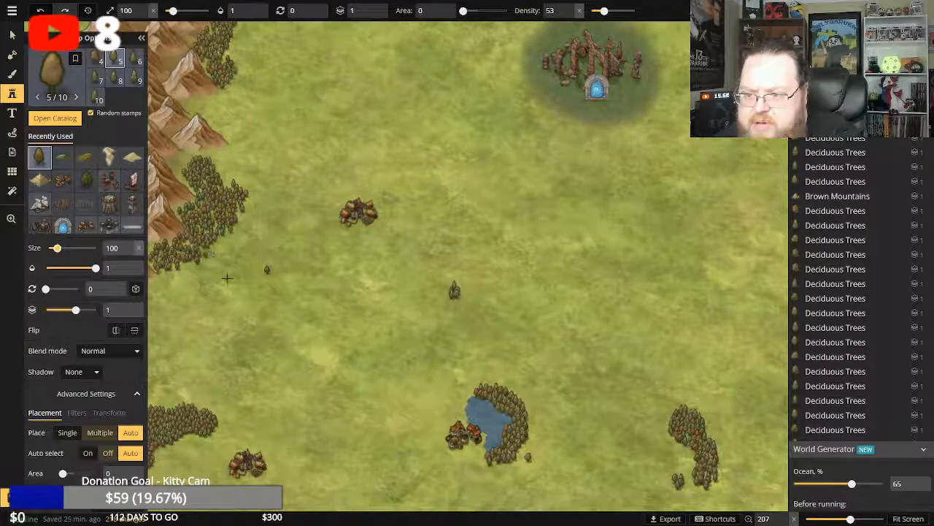
{"action": "left_click", "coordinate": [212, 257]}
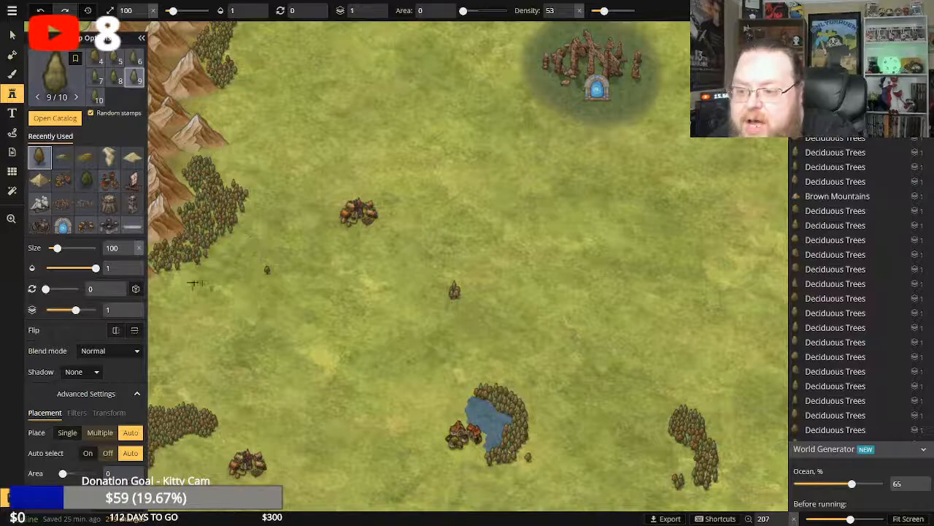
Stamp a small cluster of size 100 deciduous trees around the northwest side of the village east of the mountains.
{"action": "left_click", "coordinate": [345, 198]}
{"action": "left_click", "coordinate": [343, 201]}
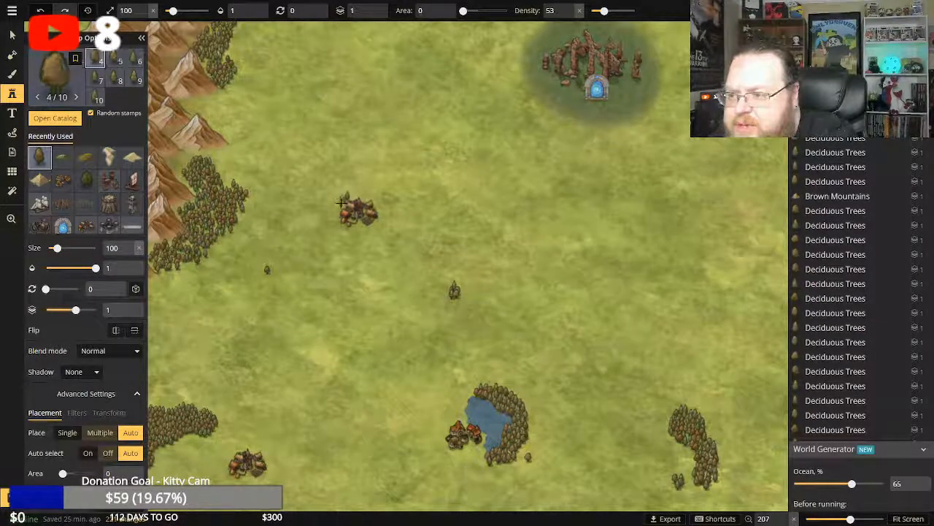
{"action": "left_click", "coordinate": [342, 196]}
{"action": "left_click", "coordinate": [343, 197]}
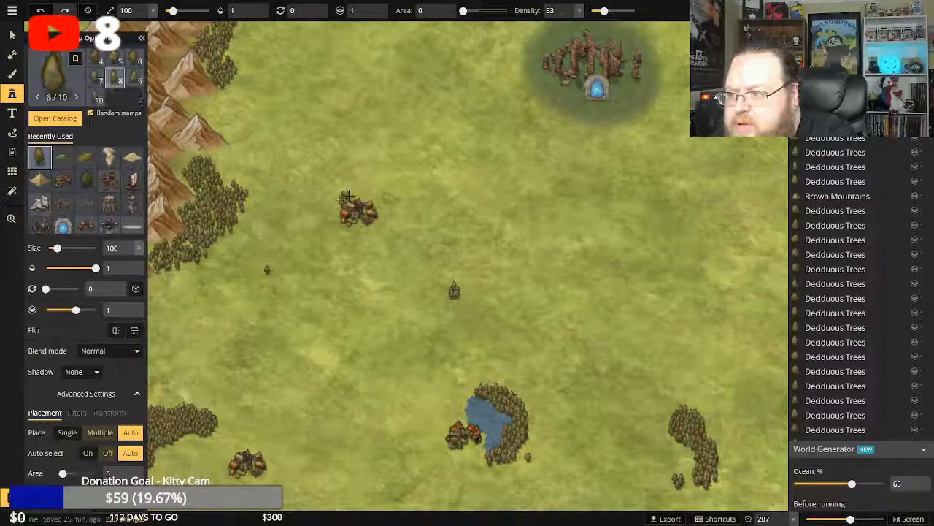
{"action": "left_click", "coordinate": [347, 195]}
{"action": "left_click", "coordinate": [348, 195]}
{"action": "left_click", "coordinate": [350, 194]}
{"action": "left_click", "coordinate": [352, 192]}
{"action": "left_click", "coordinate": [354, 193]}
{"action": "left_click", "coordinate": [357, 194]}
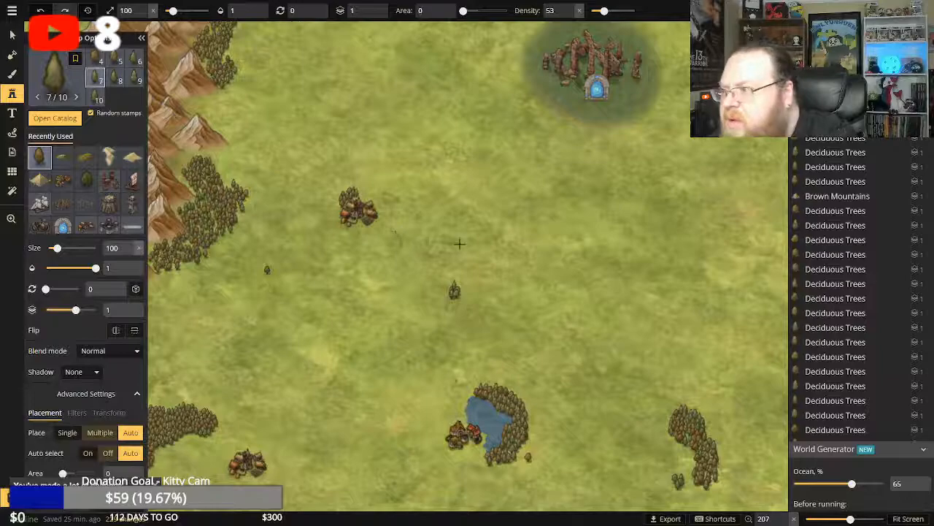
Add size 100 deciduous trees to the lone tree southwest of the village and at the village's east side.
{"action": "scroll", "coordinate": [460, 243], "scroll_direction": "down", "scroll_amount": 4}
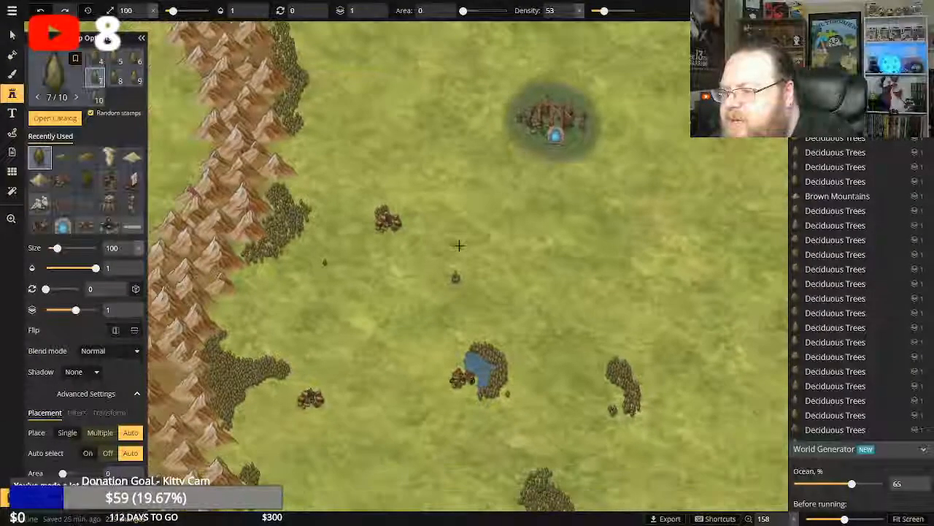
{"action": "left_click", "coordinate": [326, 264]}
{"action": "left_click", "coordinate": [325, 266]}
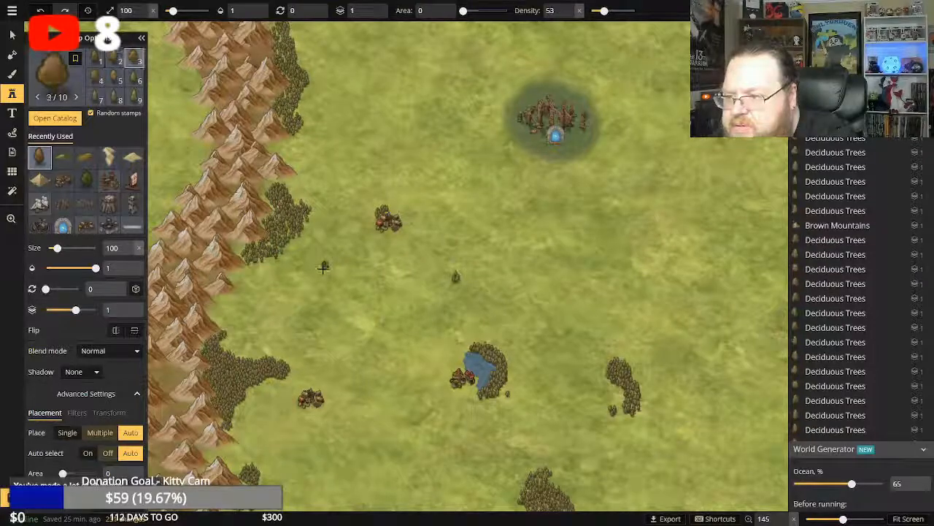
{"action": "left_click", "coordinate": [408, 217]}
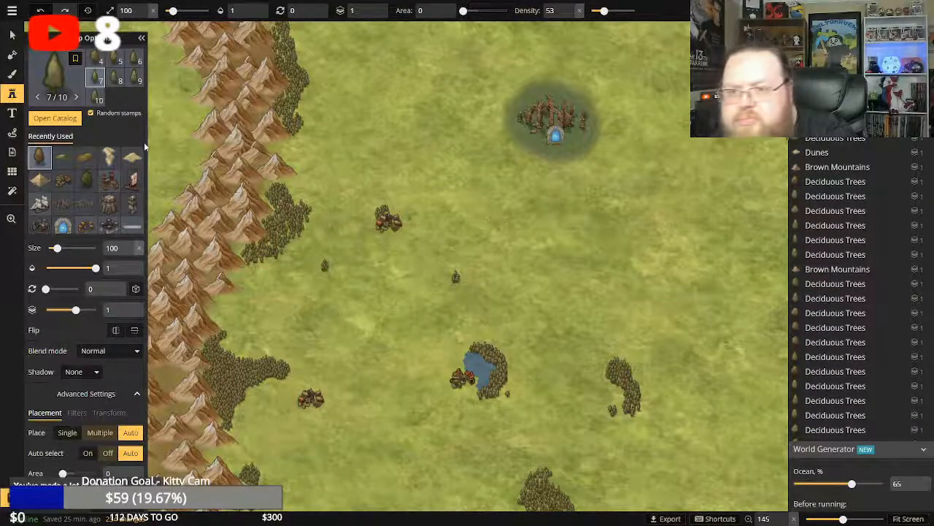
Extend the forest along the mountain range's northeastern foot up to the map's top edge with size 100 deciduous trees.
{"action": "left_click", "coordinate": [11, 219]}
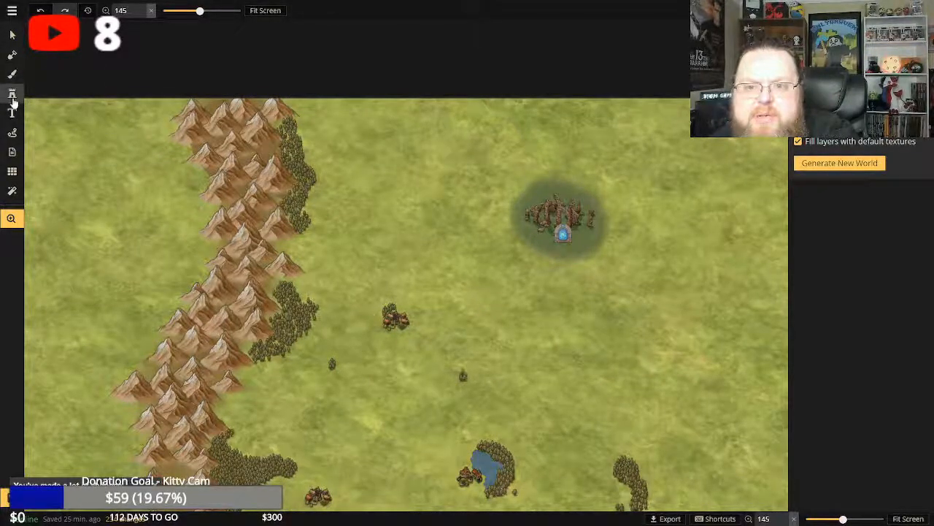
{"action": "left_click", "coordinate": [12, 99]}
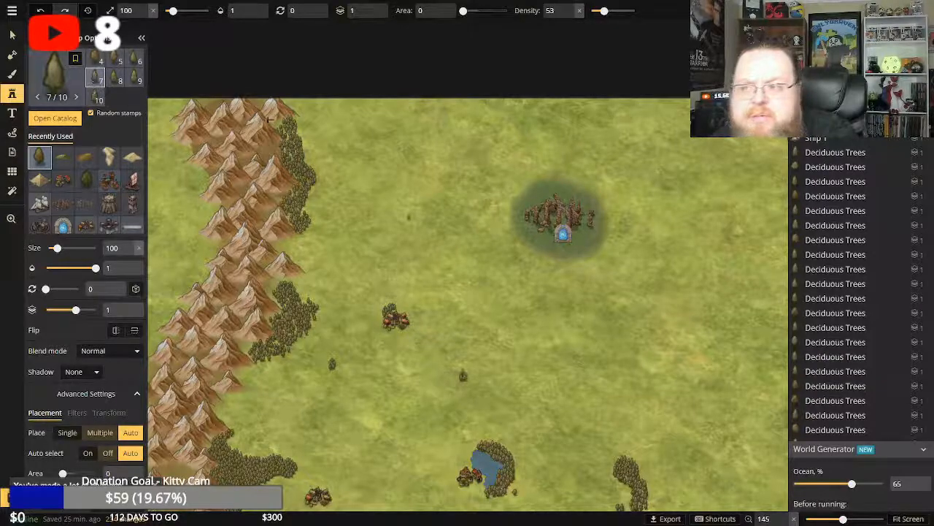
{"action": "left_click", "coordinate": [297, 119]}
{"action": "left_click", "coordinate": [293, 117]}
{"action": "left_click", "coordinate": [293, 116]}
{"action": "left_click", "coordinate": [294, 114]}
{"action": "left_click", "coordinate": [296, 111]}
{"action": "left_click", "coordinate": [295, 108]}
{"action": "left_click", "coordinate": [287, 102]}
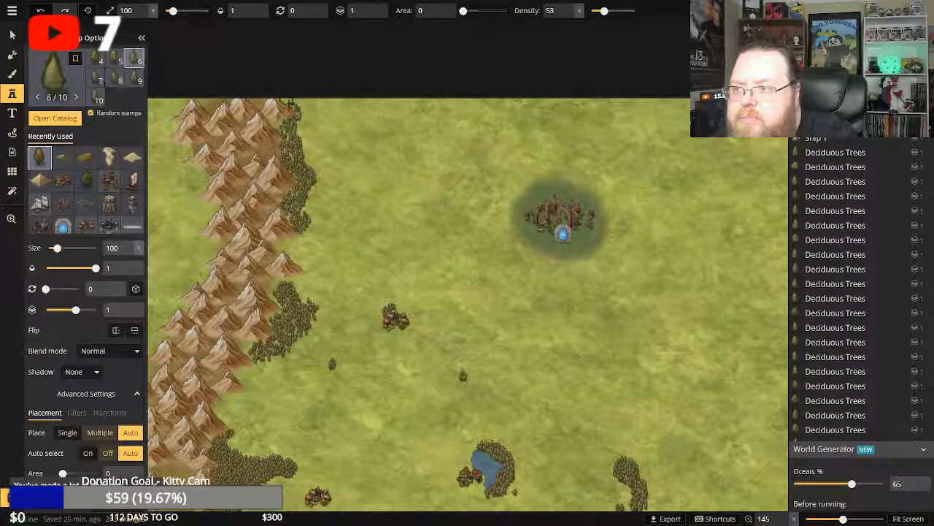
Widen the forest at the mountain range's northeastern foot eastward along the map's northern edge with size 100 deciduous trees.
{"action": "left_click", "coordinate": [287, 100]}
{"action": "left_click", "coordinate": [292, 102]}
{"action": "left_click", "coordinate": [294, 103]}
{"action": "left_click", "coordinate": [296, 103]}
{"action": "left_click", "coordinate": [297, 105]}
{"action": "left_click", "coordinate": [298, 105]}
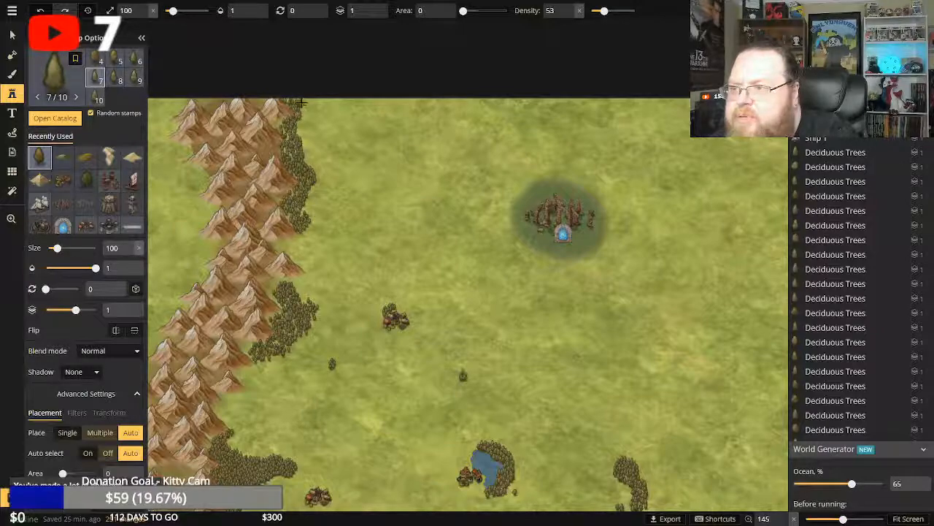
{"action": "left_click", "coordinate": [301, 102]}
{"action": "left_click", "coordinate": [303, 101]}
{"action": "left_click", "coordinate": [303, 105]}
{"action": "left_click", "coordinate": [305, 105]}
{"action": "left_click", "coordinate": [304, 105]}
{"action": "left_click", "coordinate": [303, 106]}
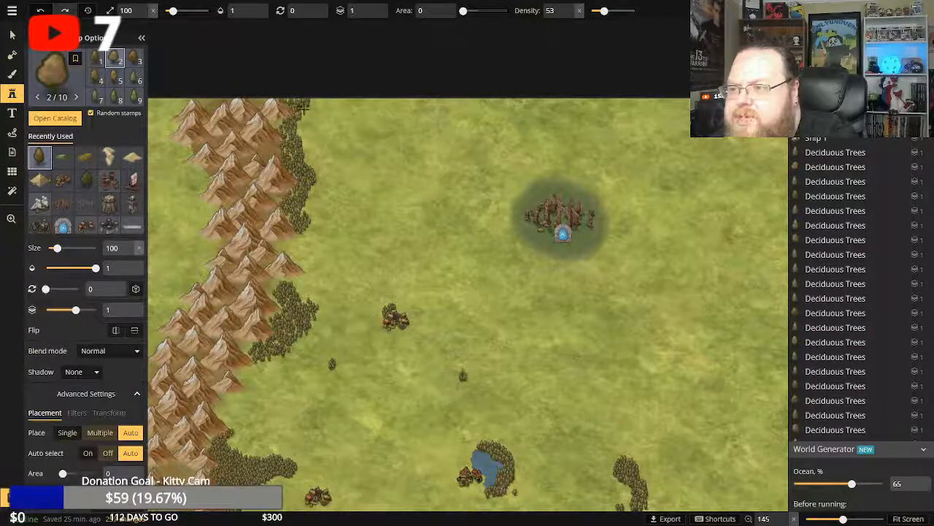
{"action": "left_click", "coordinate": [307, 106]}
{"action": "left_click", "coordinate": [312, 105]}
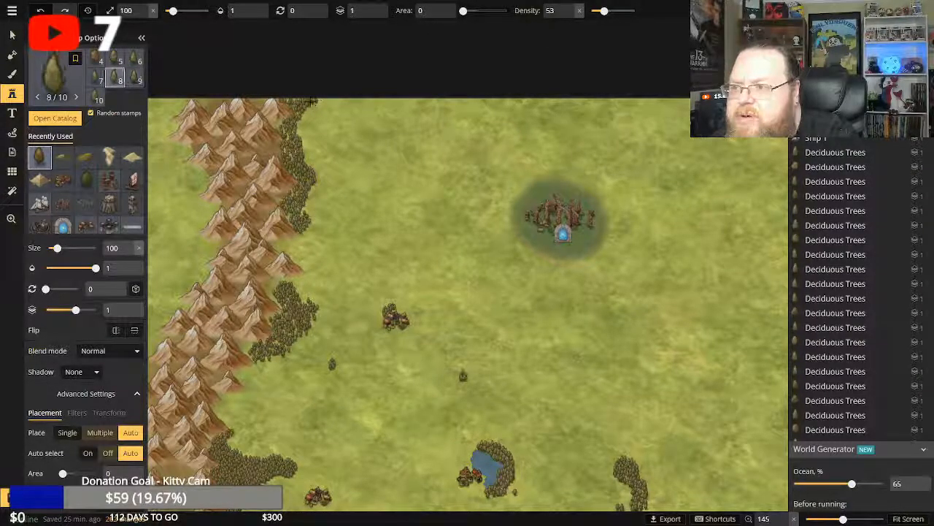
Thicken the forest's northeastern corner at the map's northern edge and fill in its eastern side just below with deciduous trees.
{"action": "left_click", "coordinate": [316, 101]}
{"action": "left_click", "coordinate": [316, 101]}
{"action": "left_click", "coordinate": [316, 101]}
{"action": "left_click", "coordinate": [311, 104]}
{"action": "left_click", "coordinate": [307, 107]}
{"action": "left_click", "coordinate": [305, 109]}
{"action": "left_click", "coordinate": [305, 108]}
{"action": "left_click", "coordinate": [303, 111]}
{"action": "left_click", "coordinate": [304, 114]}
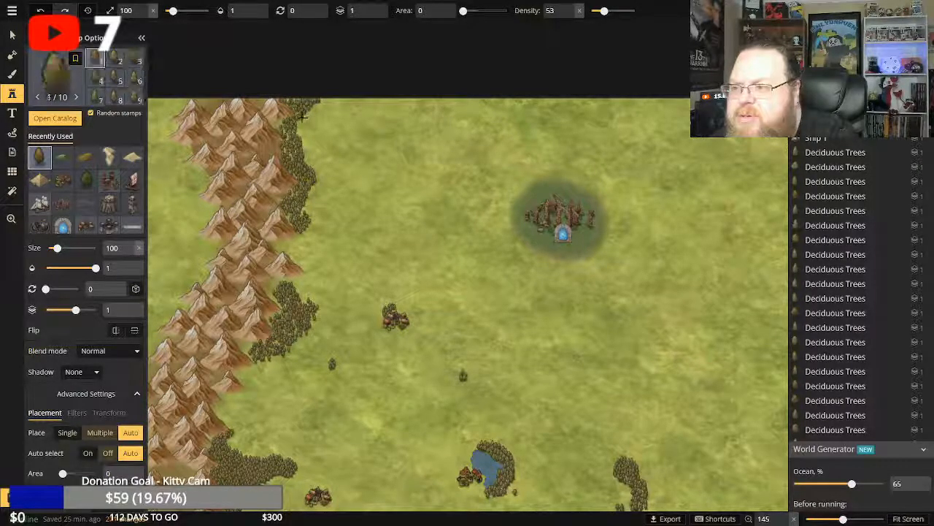
Stretch the mountainside forest into a narrow strip of deciduous trees running farther east along the map's northern edge.
{"action": "left_click", "coordinate": [307, 111]}
{"action": "left_click", "coordinate": [312, 107]}
{"action": "left_click", "coordinate": [319, 100]}
{"action": "left_click", "coordinate": [320, 101]}
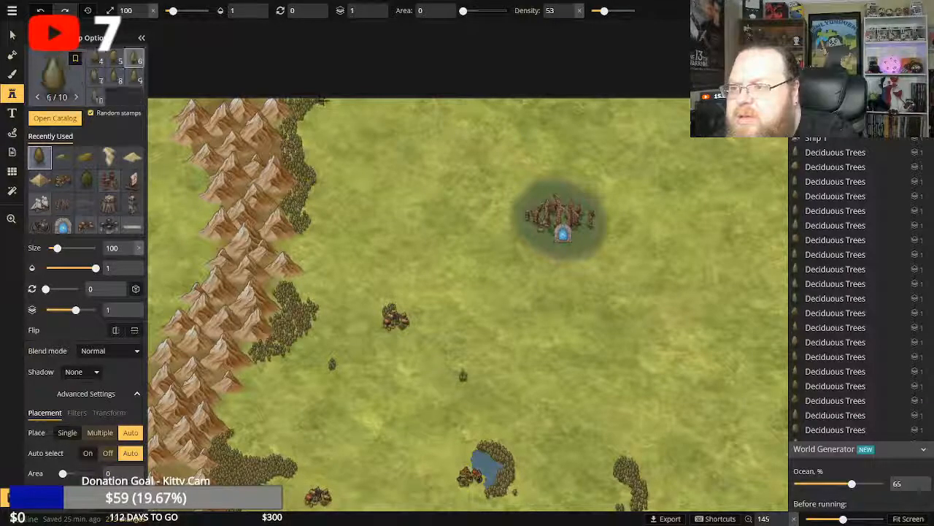
{"action": "left_click", "coordinate": [321, 102]}
{"action": "left_click", "coordinate": [321, 104]}
{"action": "left_click", "coordinate": [322, 103]}
{"action": "left_click", "coordinate": [324, 103]}
{"action": "left_click", "coordinate": [326, 102]}
{"action": "left_click", "coordinate": [330, 102]}
{"action": "left_click", "coordinate": [330, 102]}
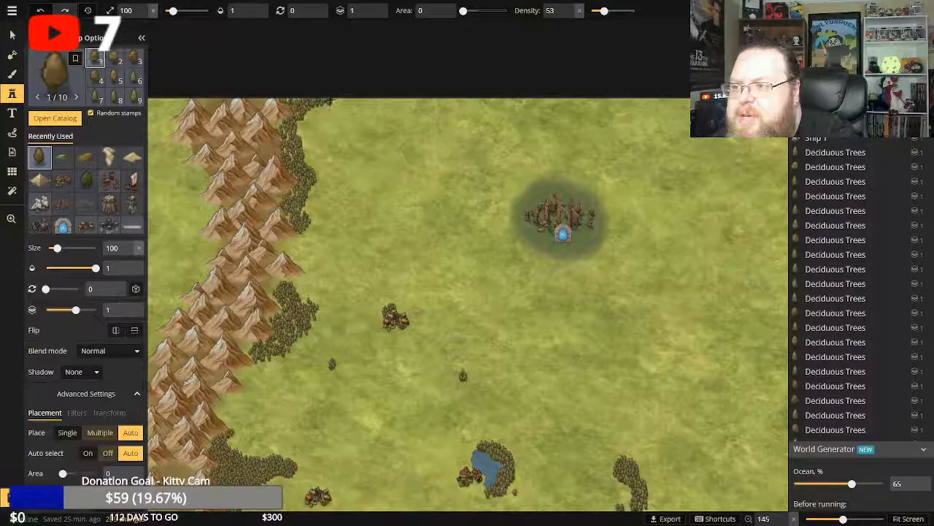
{"action": "left_click", "coordinate": [332, 101]}
{"action": "left_click", "coordinate": [333, 101]}
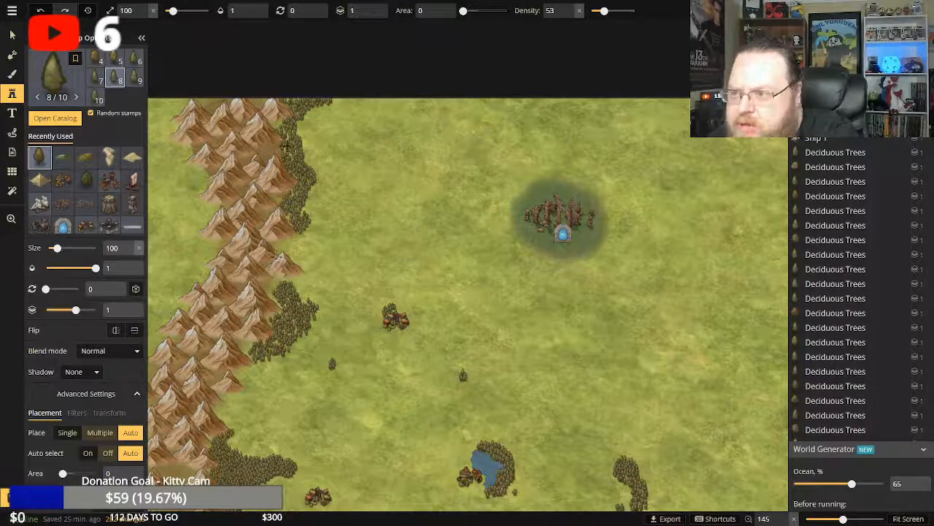
Fill in the northern forest's mountain side and eastern fringe with size 100 deciduous trees, ending at the strip's eastern tip.
{"action": "left_click", "coordinate": [277, 122]}
{"action": "left_click", "coordinate": [277, 126]}
{"action": "left_click", "coordinate": [275, 126]}
{"action": "left_click", "coordinate": [278, 130]}
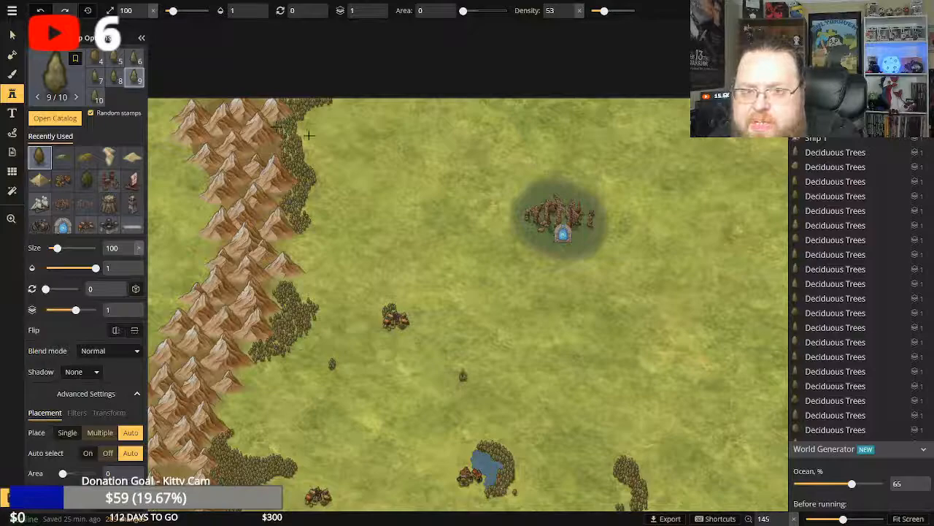
{"action": "left_click", "coordinate": [308, 135]}
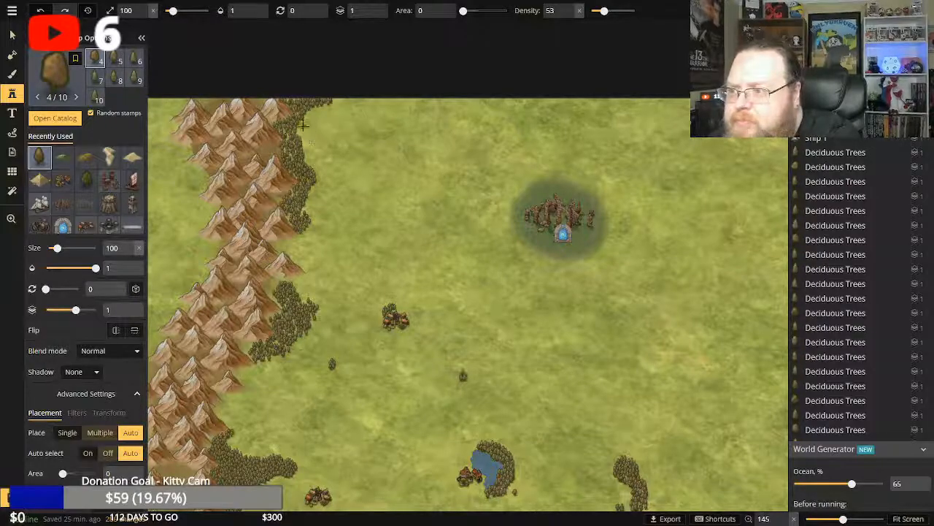
{"action": "left_click", "coordinate": [300, 125]}
{"action": "left_click", "coordinate": [300, 127]}
{"action": "left_click", "coordinate": [304, 133]}
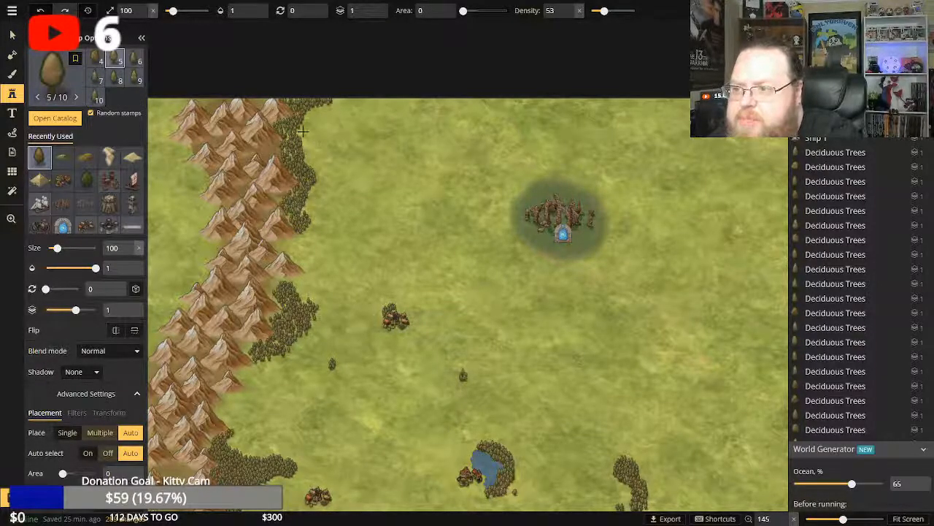
{"action": "left_click", "coordinate": [310, 129]}
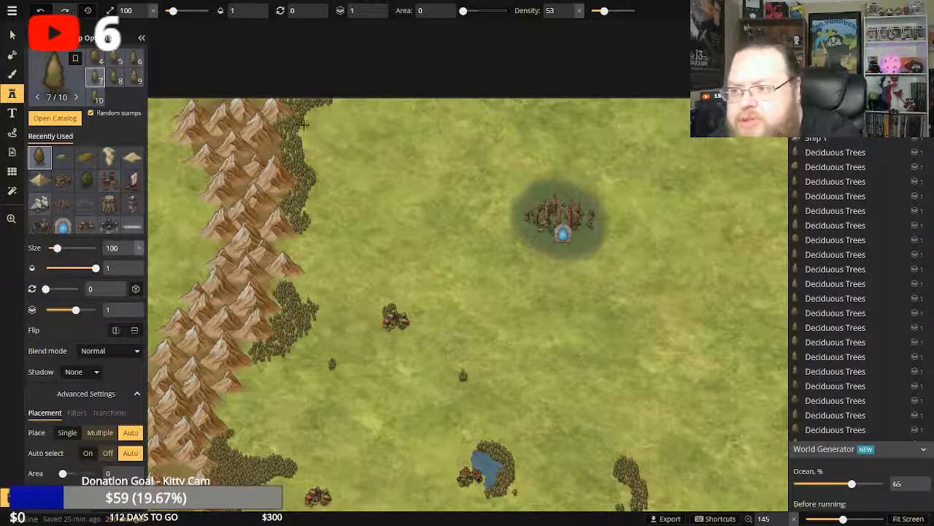
{"action": "left_click", "coordinate": [306, 115]}
{"action": "left_click", "coordinate": [310, 118]}
{"action": "left_click", "coordinate": [327, 110]}
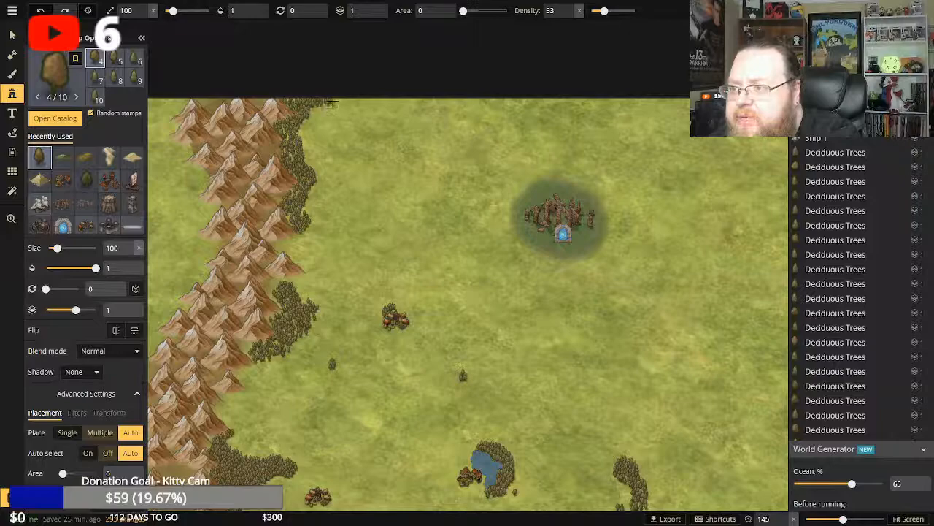
{"action": "left_click", "coordinate": [335, 101]}
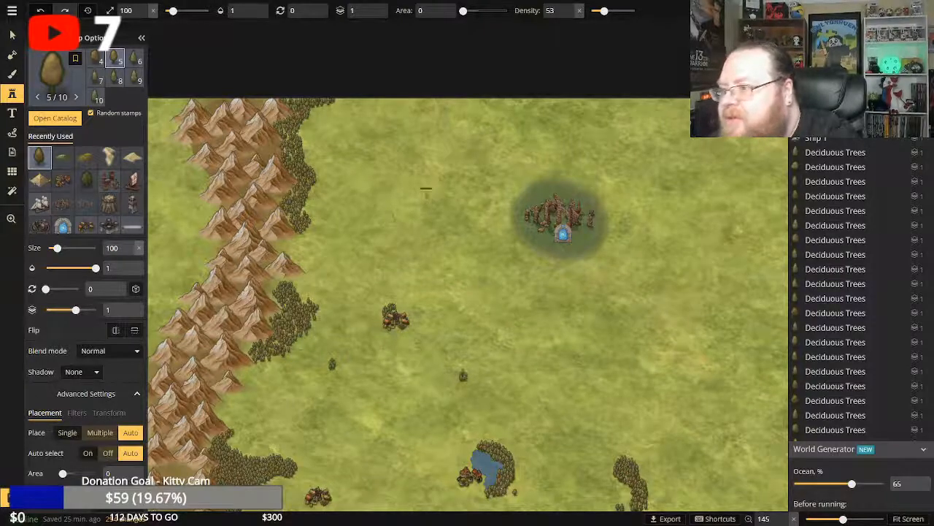
Stamp a separate grove of size 100 deciduous trees on the map's northern edge, northwest of the portal ruins.
{"action": "left_click", "coordinate": [485, 102]}
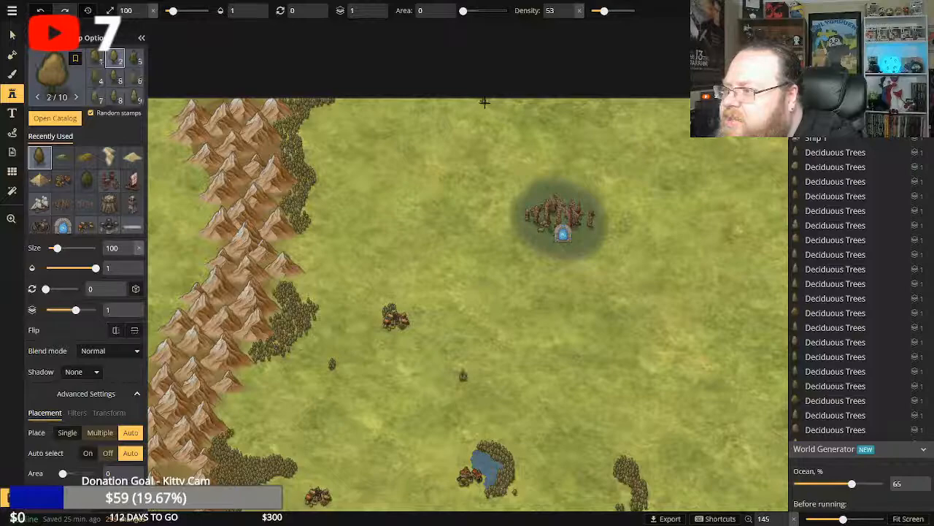
{"action": "left_click", "coordinate": [494, 105]}
{"action": "left_click", "coordinate": [499, 105]}
{"action": "left_click", "coordinate": [503, 104]}
{"action": "left_click", "coordinate": [508, 104]}
{"action": "left_click", "coordinate": [511, 104]}
{"action": "left_click", "coordinate": [507, 104]}
{"action": "left_click", "coordinate": [503, 105]}
{"action": "left_click", "coordinate": [500, 103]}
{"action": "left_click", "coordinate": [492, 101]}
{"action": "left_click", "coordinate": [489, 100]}
{"action": "left_click", "coordinate": [486, 100]}
{"action": "left_click", "coordinate": [498, 102]}
{"action": "left_click", "coordinate": [506, 102]}
{"action": "left_click", "coordinate": [505, 103]}
{"action": "left_click", "coordinate": [507, 103]}
{"action": "left_click", "coordinate": [509, 104]}
{"action": "left_click", "coordinate": [512, 104]}
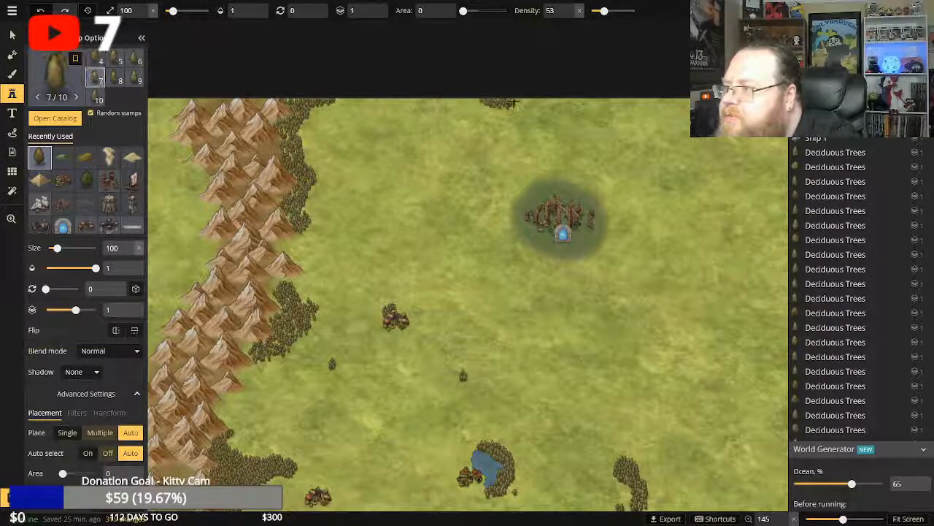
{"action": "left_click", "coordinate": [514, 104]}
{"action": "left_click", "coordinate": [519, 102]}
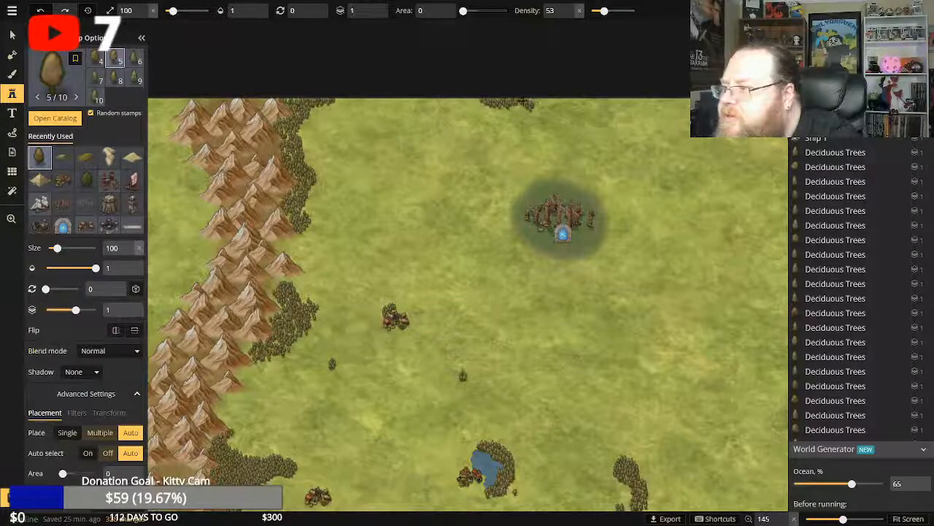
Extend the northern-edge grove eastward with size 100 deciduous trees until it spans the area directly north of the portal ruins.
{"action": "left_click", "coordinate": [530, 103]}
{"action": "left_click", "coordinate": [536, 102]}
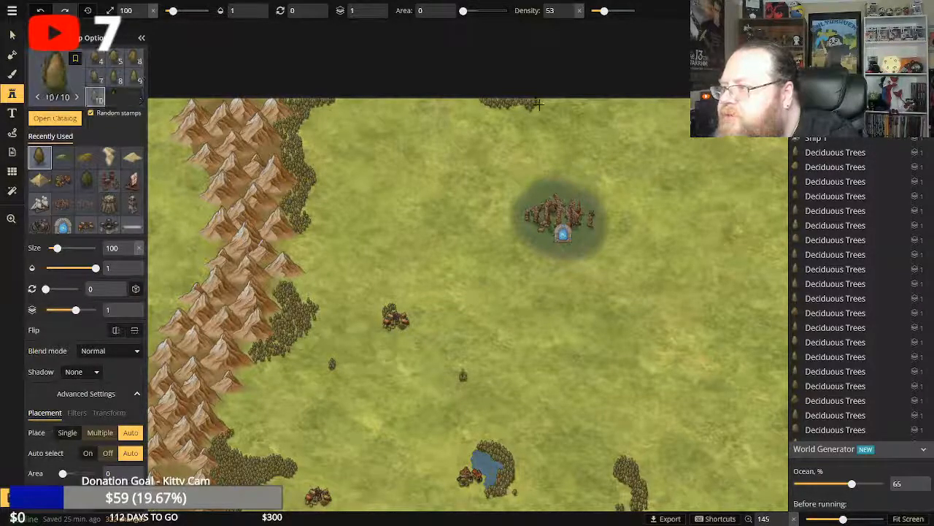
{"action": "left_click", "coordinate": [539, 101]}
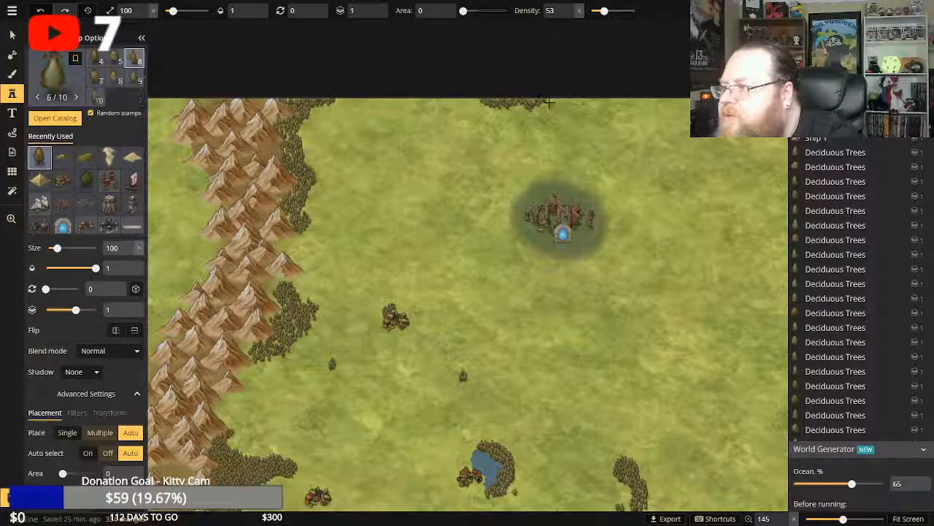
{"action": "left_click", "coordinate": [553, 105]}
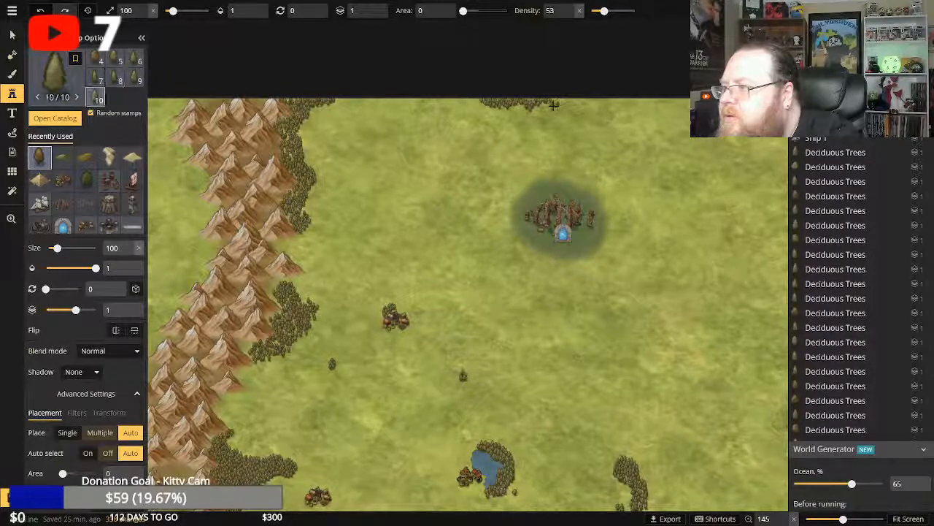
{"action": "left_click", "coordinate": [556, 106]}
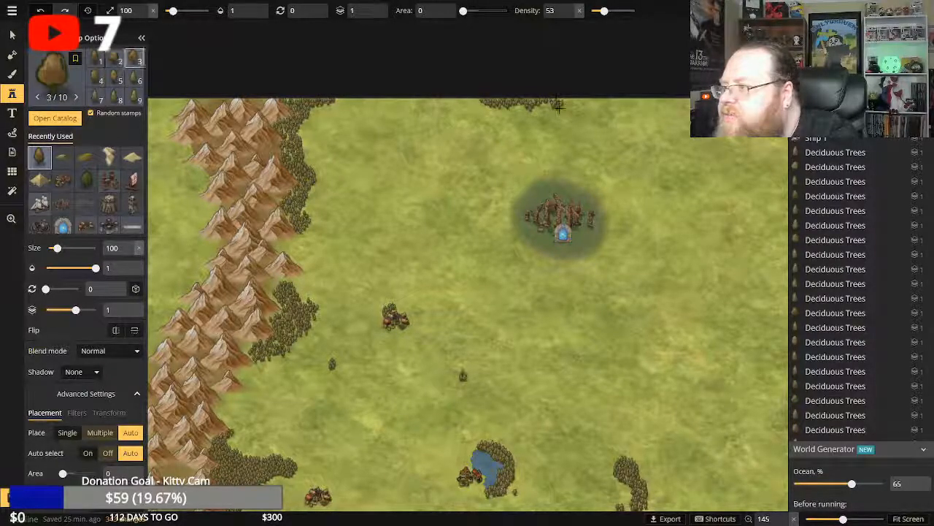
{"action": "left_click", "coordinate": [568, 105]}
{"action": "left_click", "coordinate": [568, 105]}
{"action": "left_click", "coordinate": [570, 105]}
{"action": "left_click", "coordinate": [571, 104]}
{"action": "left_click", "coordinate": [574, 103]}
{"action": "left_click", "coordinate": [576, 100]}
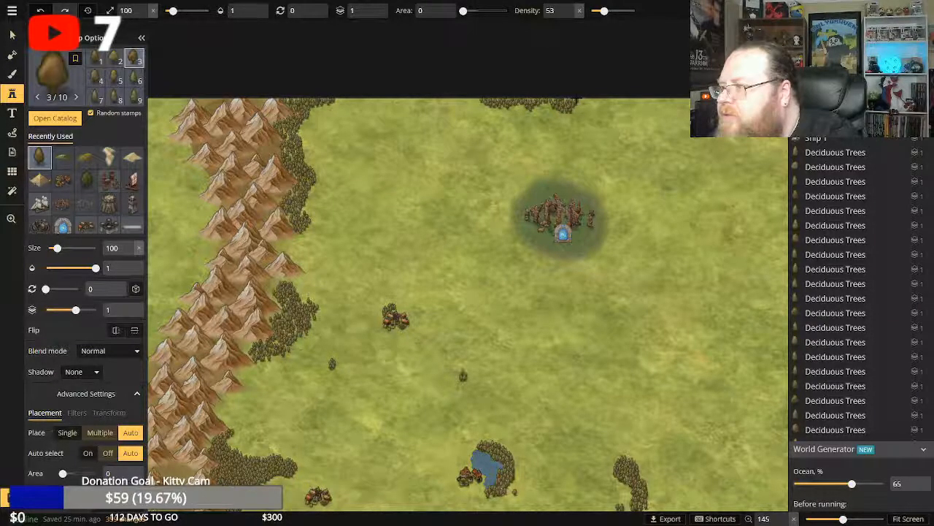
{"action": "left_click", "coordinate": [577, 106]}
{"action": "left_click", "coordinate": [578, 105]}
{"action": "left_click", "coordinate": [581, 103]}
{"action": "left_click", "coordinate": [582, 102]}
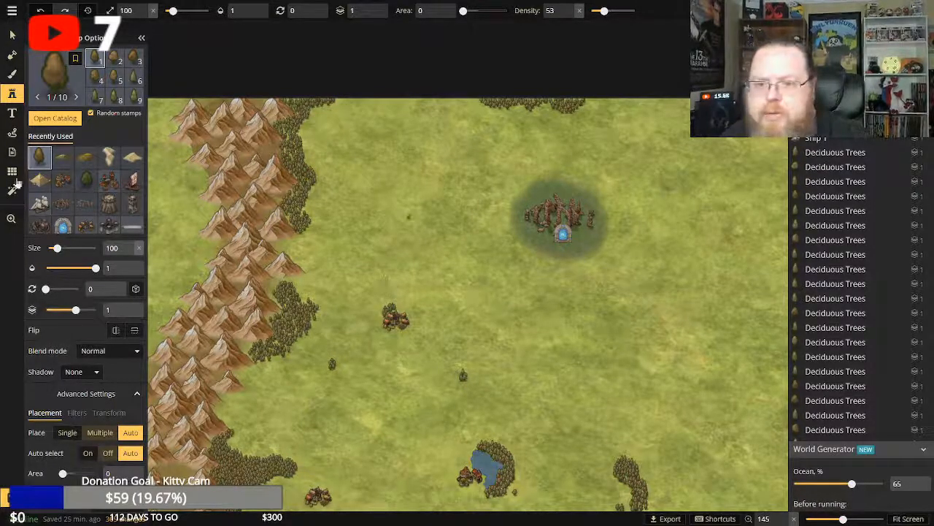
Stamp a small grove of size 100 deciduous trees in the open grassland between the portal ruins and the desert pyramid.
{"action": "left_click", "coordinate": [11, 221]}
{"action": "left_click_drag", "start_coordinate": [507, 337], "coordinate": [220, 223]}
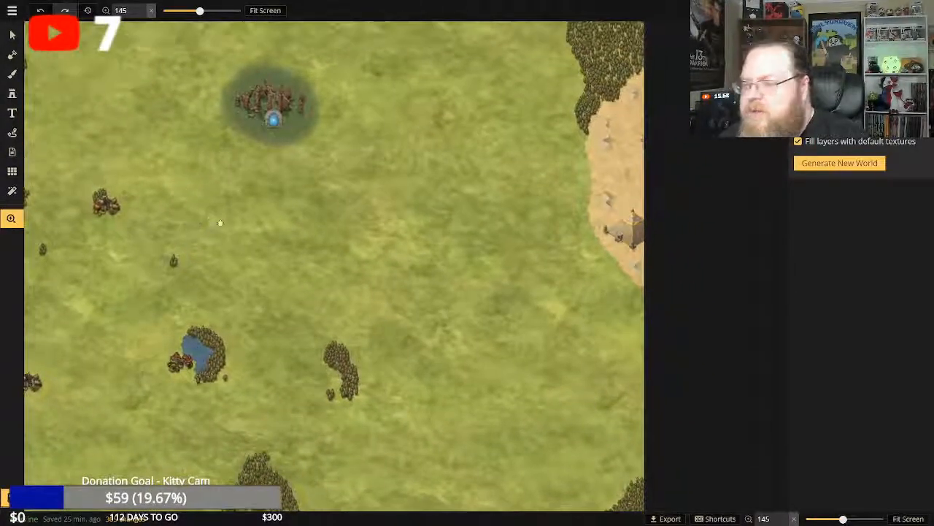
{"action": "left_click", "coordinate": [12, 94]}
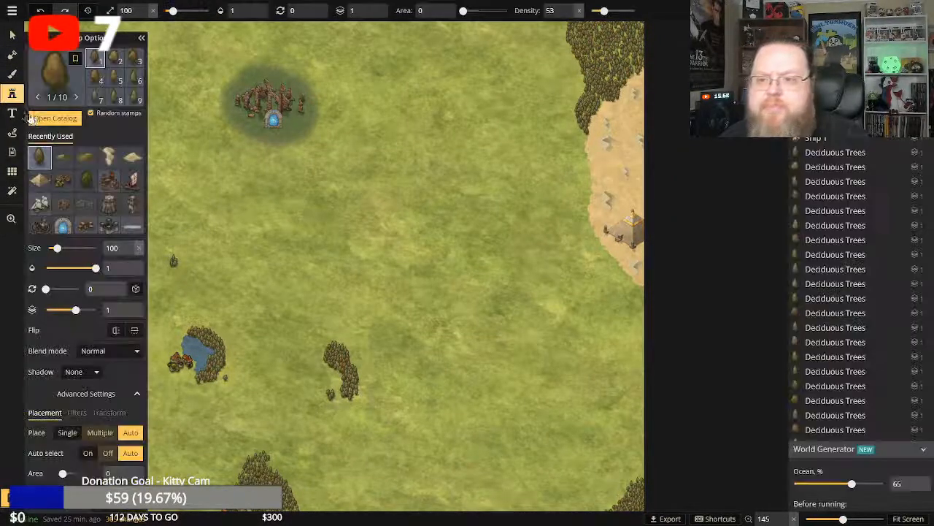
{"action": "left_click", "coordinate": [459, 210]}
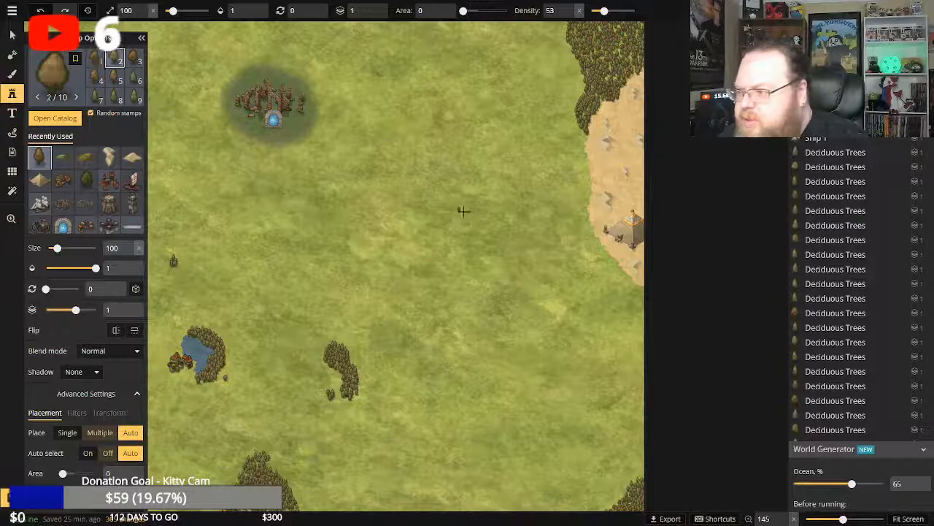
{"action": "left_click", "coordinate": [459, 213]}
{"action": "left_click", "coordinate": [459, 213]}
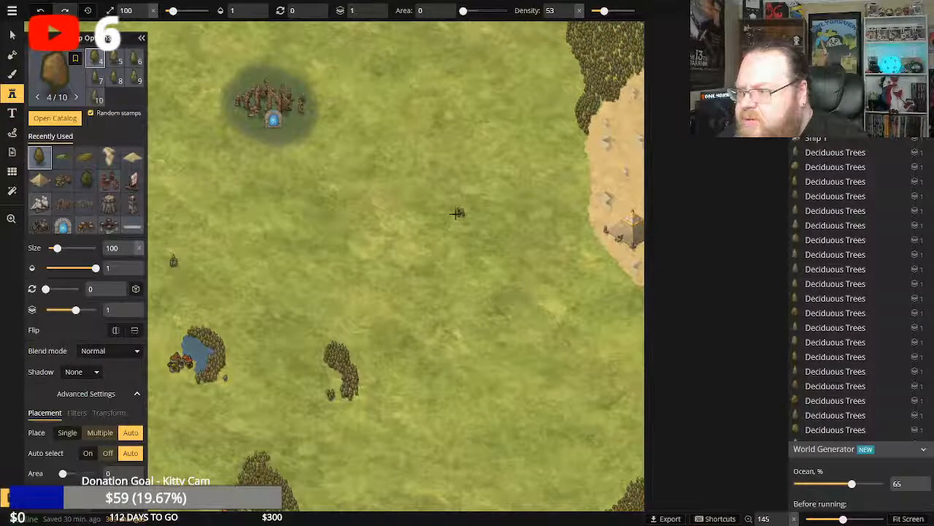
{"action": "left_click", "coordinate": [459, 217]}
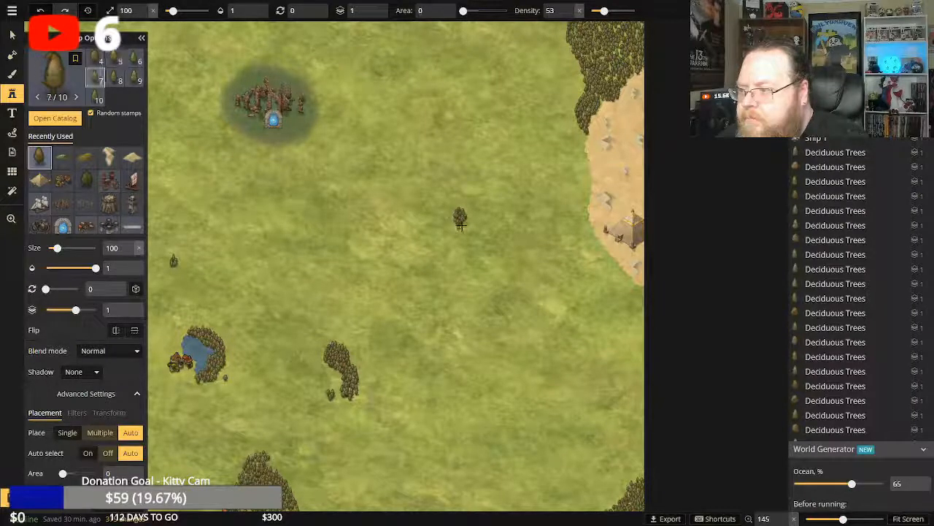
{"action": "left_click", "coordinate": [457, 225]}
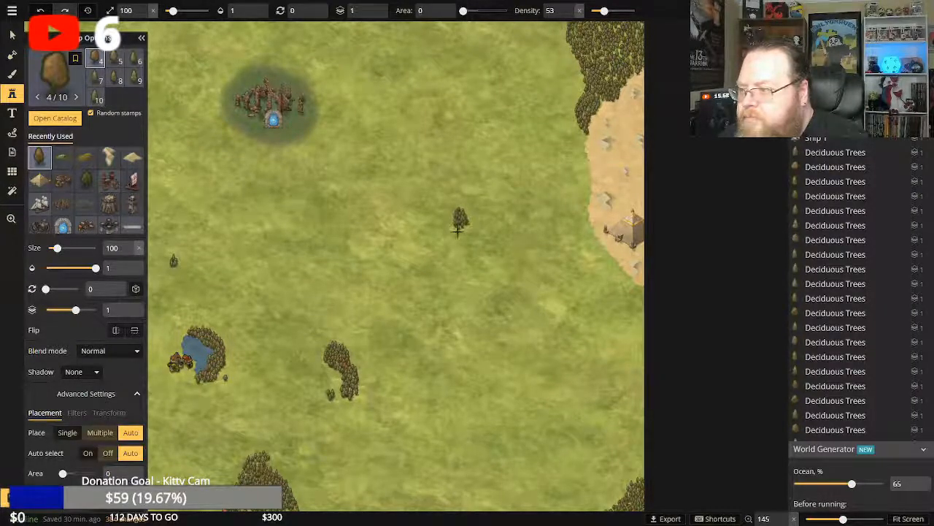
{"action": "left_click", "coordinate": [457, 231]}
{"action": "left_click", "coordinate": [460, 233]}
{"action": "left_click", "coordinate": [460, 233]}
{"action": "left_click", "coordinate": [458, 234]}
{"action": "left_click", "coordinate": [454, 227]}
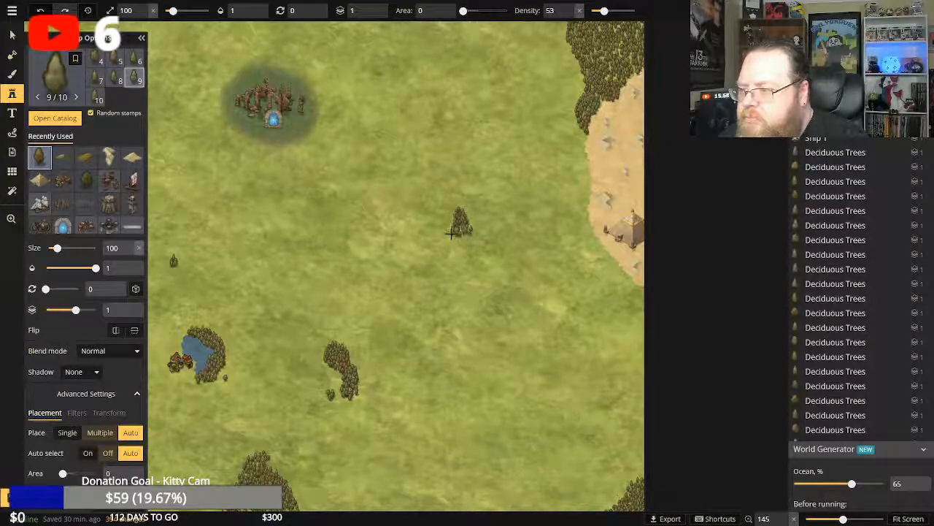
{"action": "left_click", "coordinate": [452, 231]}
{"action": "left_click", "coordinate": [458, 219]}
{"action": "left_click", "coordinate": [466, 216]}
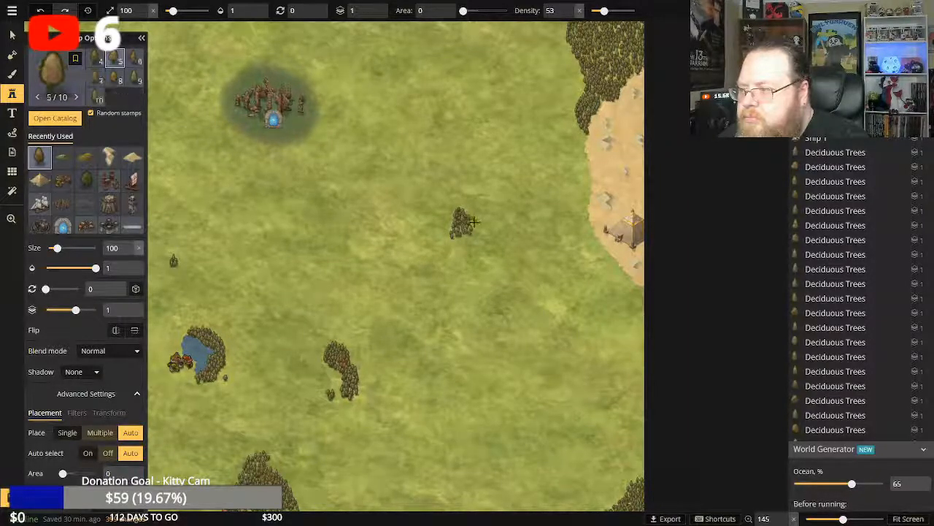
{"action": "left_click", "coordinate": [472, 222]}
{"action": "left_click", "coordinate": [471, 221]}
{"action": "left_click", "coordinate": [474, 225]}
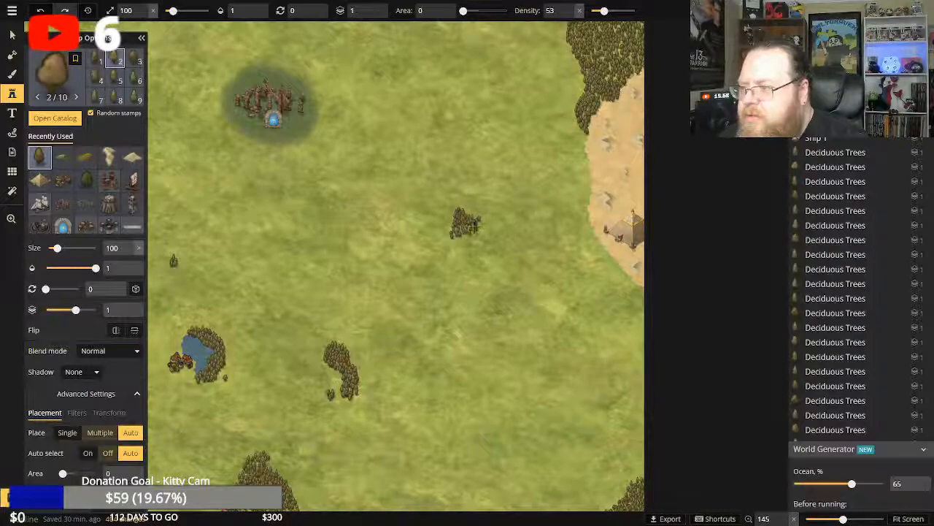
Enlarge the grove west of the desert with size 100 deciduous trees on its southwestern and eastern ends.
{"action": "left_click", "coordinate": [448, 232]}
{"action": "left_click", "coordinate": [448, 235]}
{"action": "left_click", "coordinate": [452, 239]}
{"action": "left_click", "coordinate": [454, 239]}
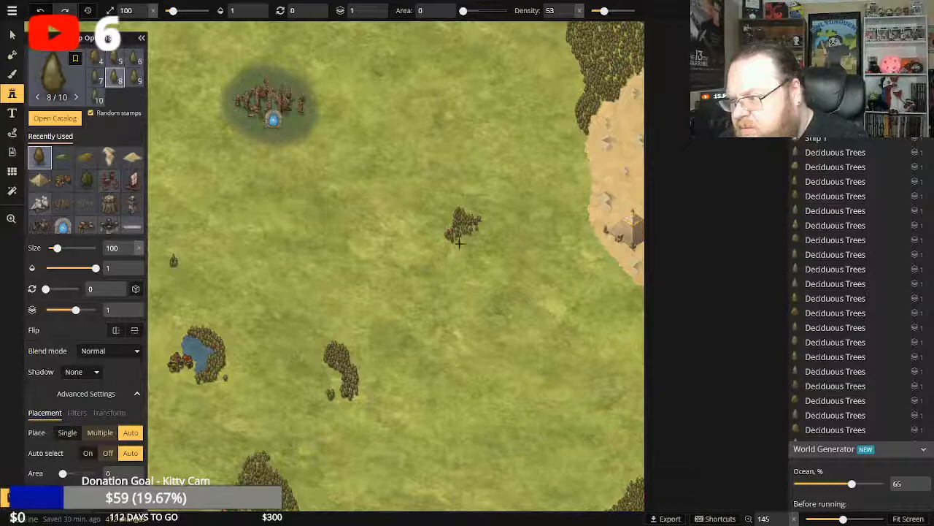
{"action": "left_click", "coordinate": [458, 243]}
{"action": "left_click", "coordinate": [479, 246]}
{"action": "left_click", "coordinate": [480, 224]}
{"action": "left_click", "coordinate": [479, 225]}
{"action": "left_click", "coordinate": [483, 221]}
{"action": "left_click", "coordinate": [486, 225]}
{"action": "left_click", "coordinate": [489, 230]}
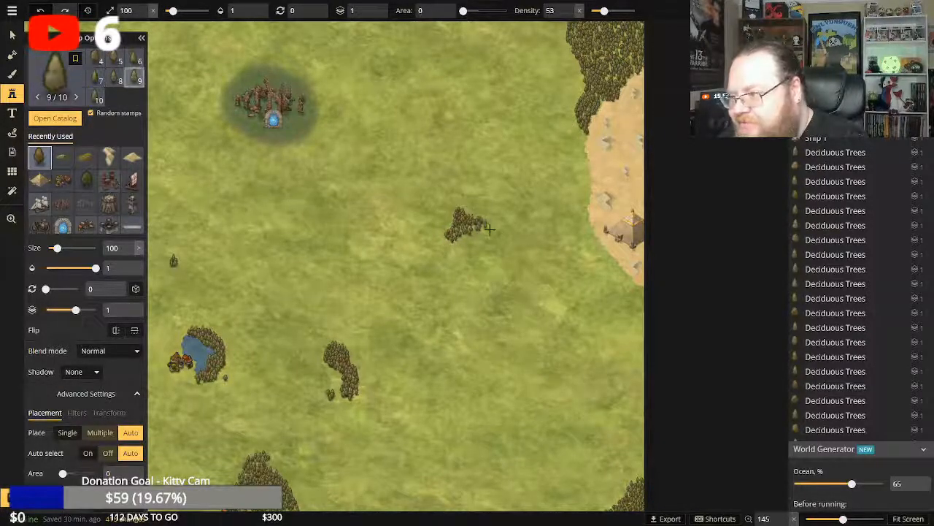
{"action": "left_click", "coordinate": [491, 229]}
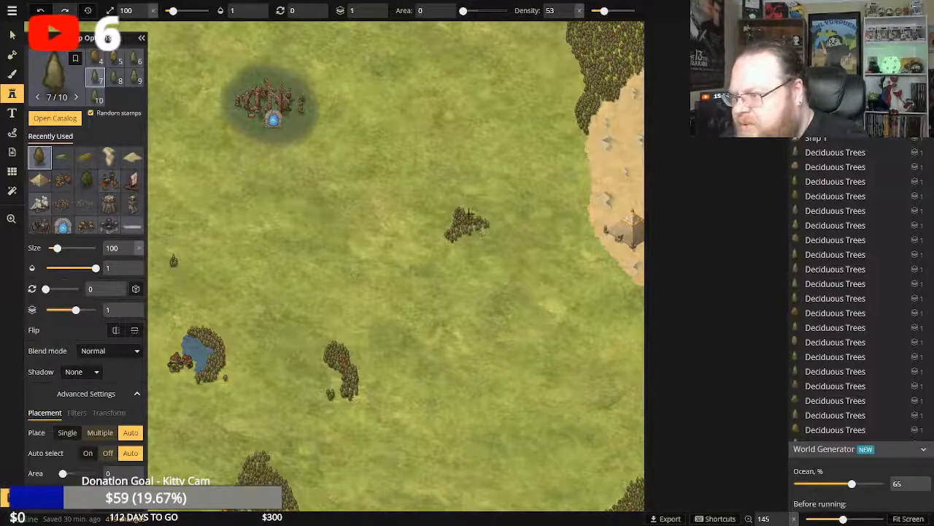
{"action": "left_click", "coordinate": [491, 230]}
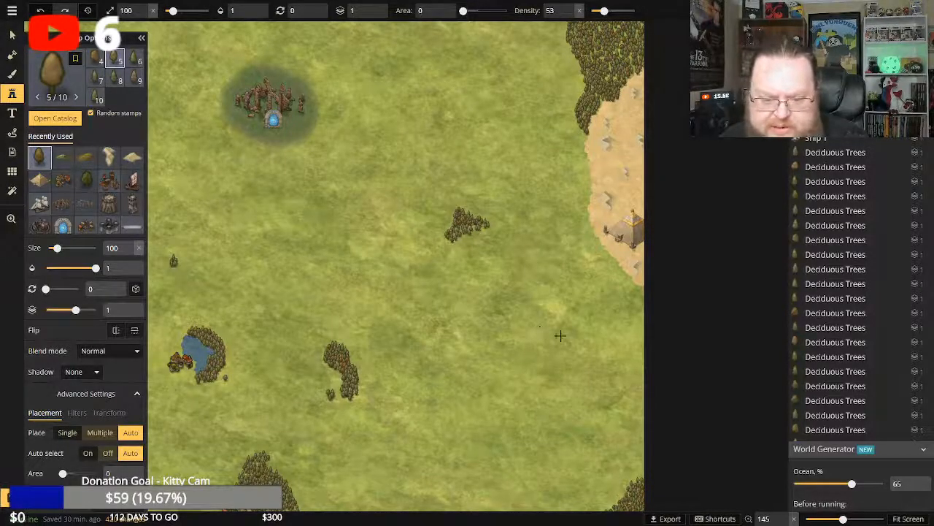
Stamp the start of a grove of size 100 deciduous trees on the map's eastern edge, just below the desert's southern tip.
{"action": "left_click", "coordinate": [630, 282]}
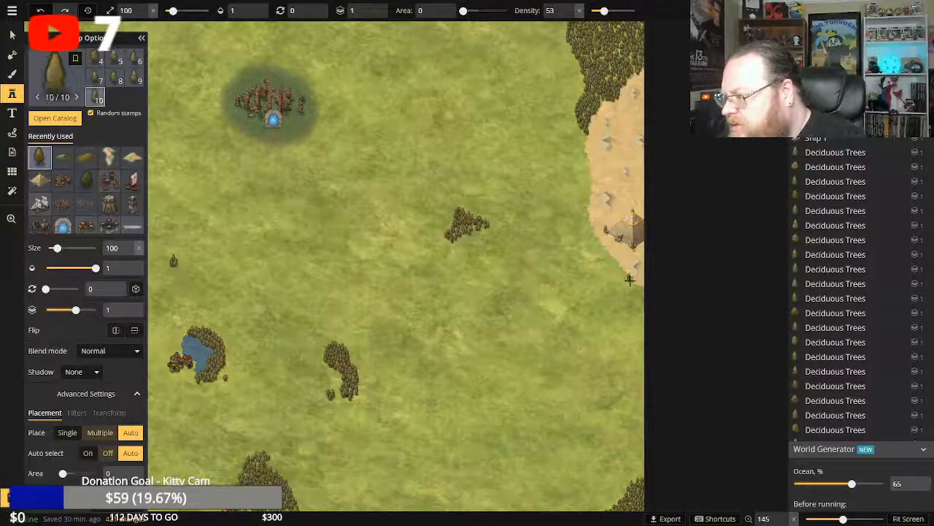
{"action": "left_click", "coordinate": [633, 283]}
{"action": "left_click", "coordinate": [634, 285]}
{"action": "left_click", "coordinate": [636, 287]}
{"action": "left_click", "coordinate": [632, 289]}
{"action": "left_click", "coordinate": [634, 289]}
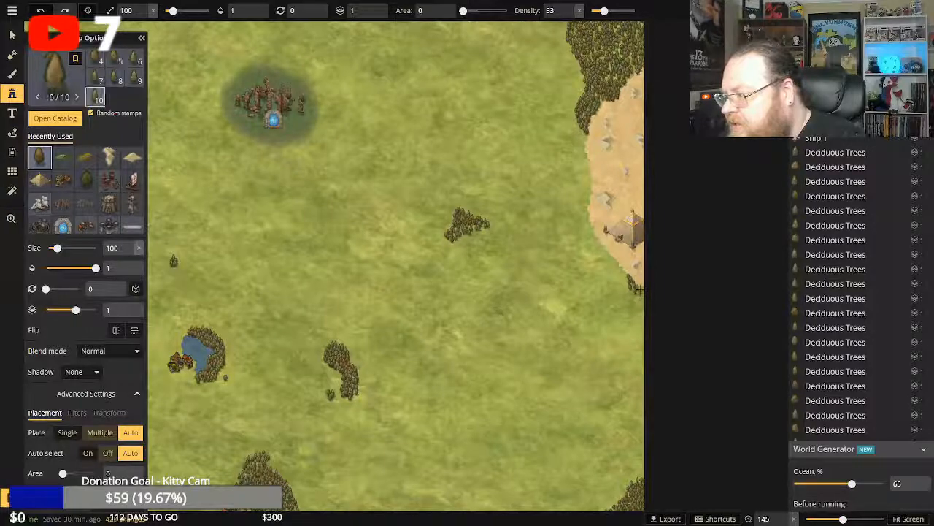
{"action": "left_click", "coordinate": [633, 294]}
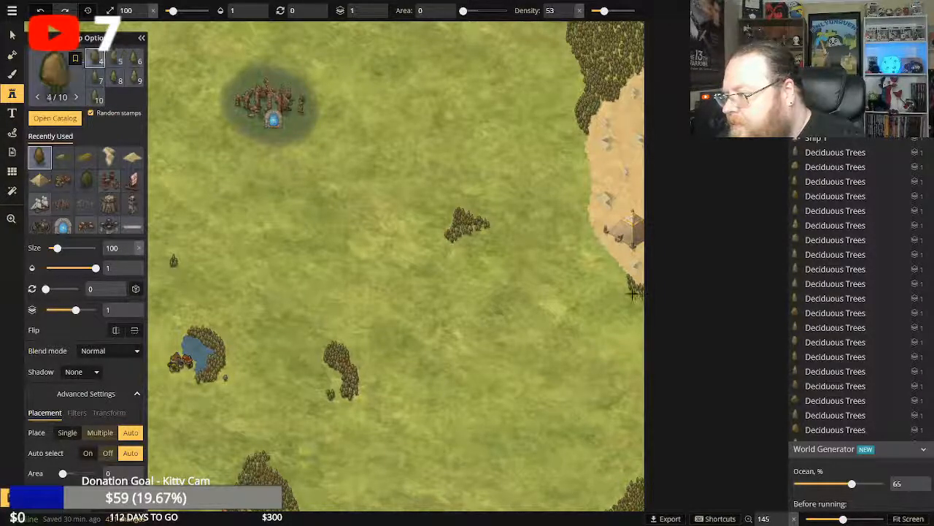
{"action": "left_click", "coordinate": [635, 296]}
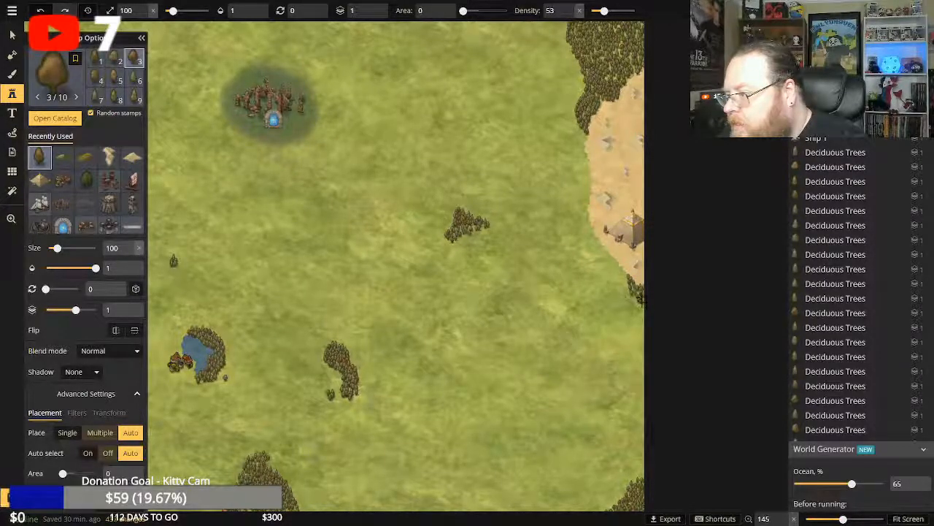
Extend the grove below the desert southward along the map's eastern edge with size 100 deciduous trees.
{"action": "left_click", "coordinate": [639, 309]}
{"action": "left_click", "coordinate": [640, 312]}
{"action": "left_click", "coordinate": [640, 310]}
{"action": "left_click", "coordinate": [641, 314]}
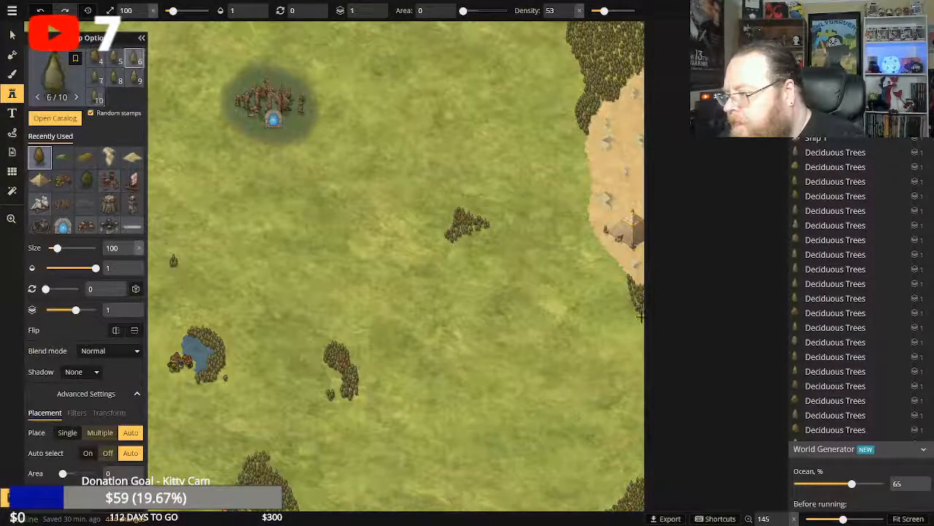
{"action": "left_click", "coordinate": [641, 317]}
{"action": "left_click", "coordinate": [637, 314]}
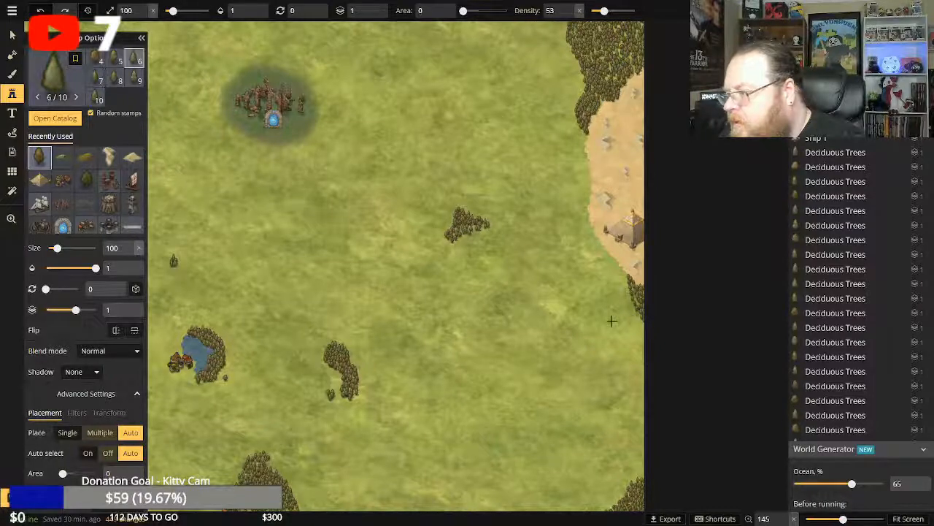
Widen the grove below the desert westward with size 100 deciduous trees, starting along the sand's southwestern border.
{"action": "left_click", "coordinate": [624, 277]}
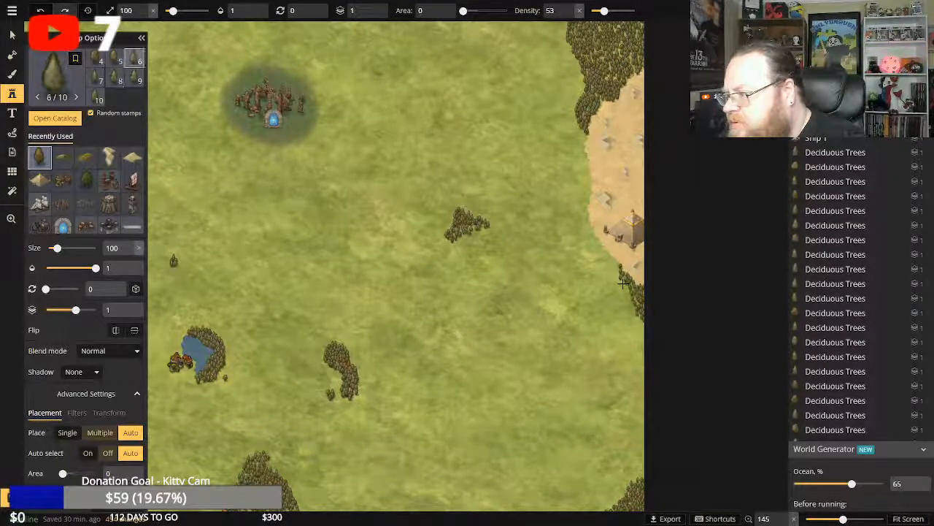
{"action": "left_click", "coordinate": [626, 291]}
{"action": "left_click", "coordinate": [625, 292]}
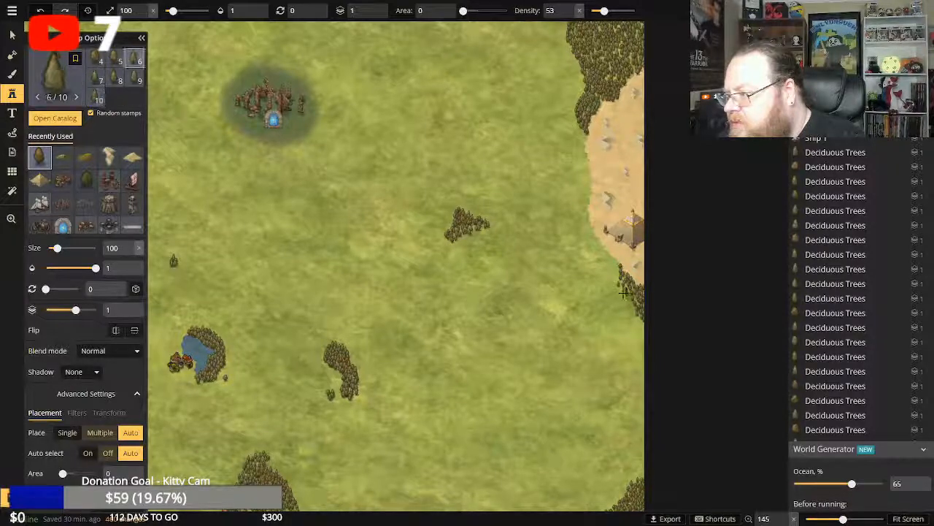
{"action": "left_click", "coordinate": [623, 287]}
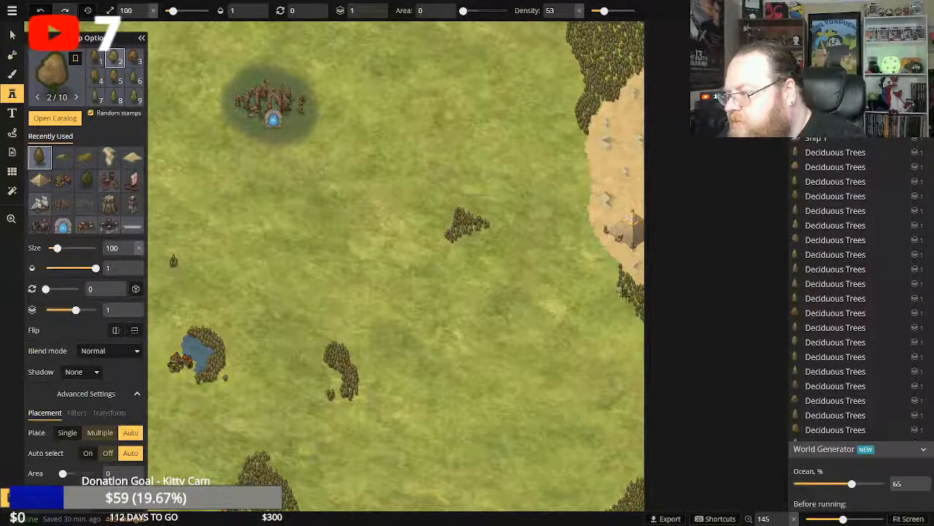
{"action": "left_click", "coordinate": [629, 306]}
{"action": "left_click", "coordinate": [629, 314]}
{"action": "left_click", "coordinate": [630, 319]}
{"action": "left_click", "coordinate": [636, 321]}
{"action": "left_click", "coordinate": [638, 327]}
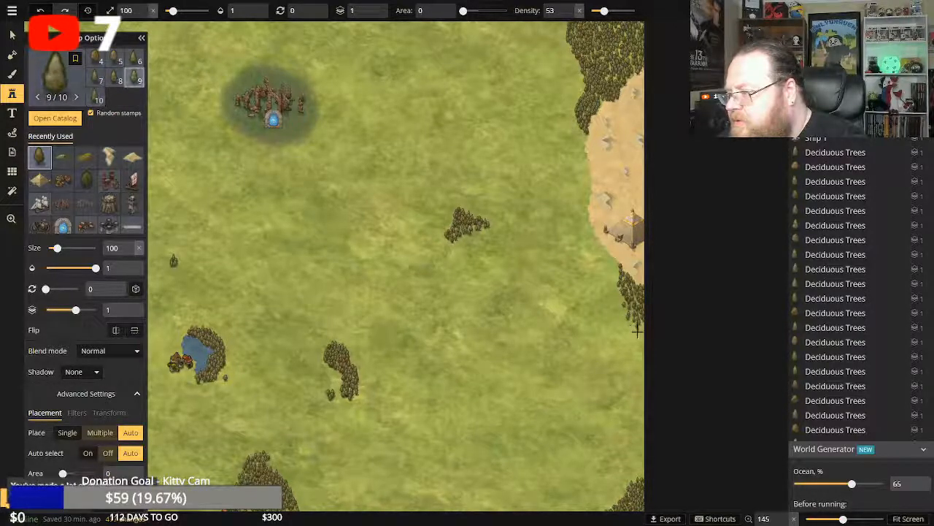
Fill in and lengthen the southern end of the eastern-edge grove with size 100 deciduous trees.
{"action": "left_click", "coordinate": [640, 326]}
{"action": "left_click", "coordinate": [635, 326]}
{"action": "left_click", "coordinate": [637, 330]}
{"action": "left_click", "coordinate": [639, 333]}
{"action": "left_click", "coordinate": [633, 328]}
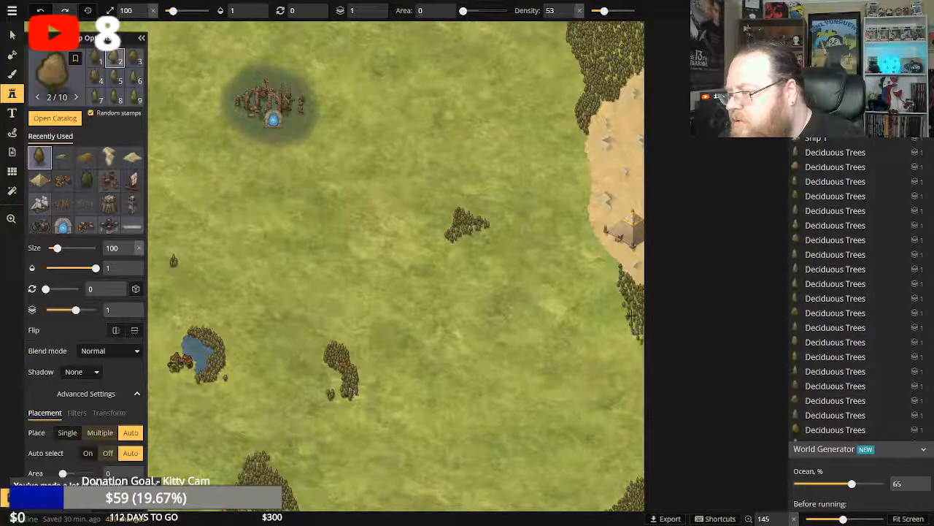
{"action": "left_click", "coordinate": [632, 321]}
{"action": "left_click", "coordinate": [632, 318]}
{"action": "left_click", "coordinate": [638, 330]}
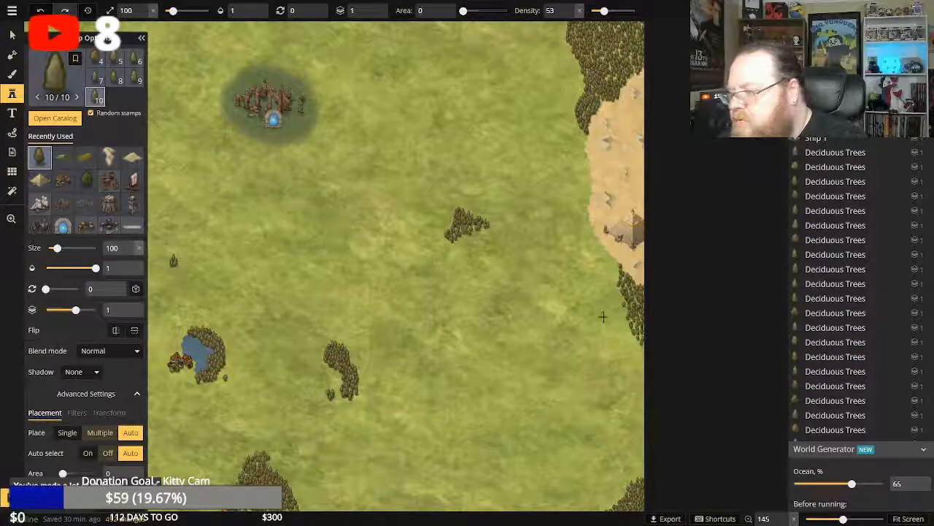
Add single size 100 deciduous trees at the southern side of the pond grove and save the map.
{"action": "left_click", "coordinate": [222, 374]}
{"action": "left_click", "coordinate": [193, 381]}
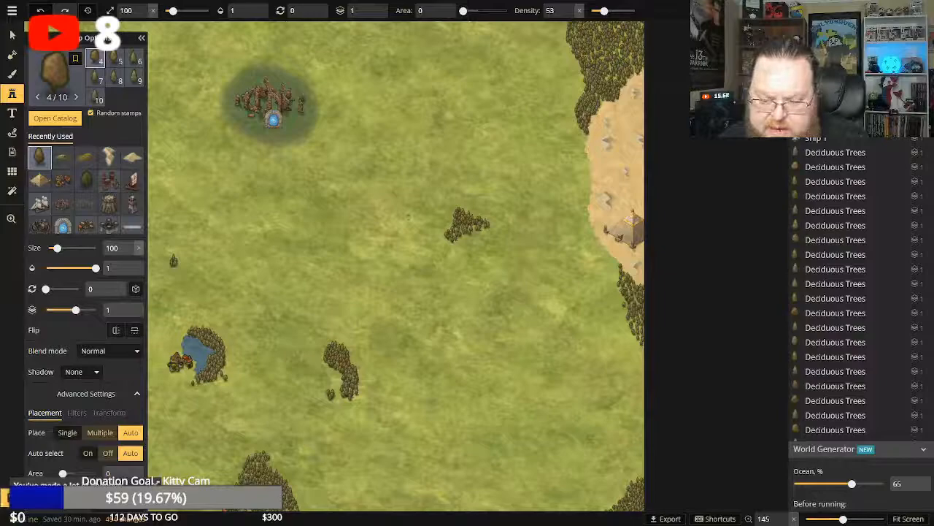
{"action": "key", "text": "ctrl+s"}
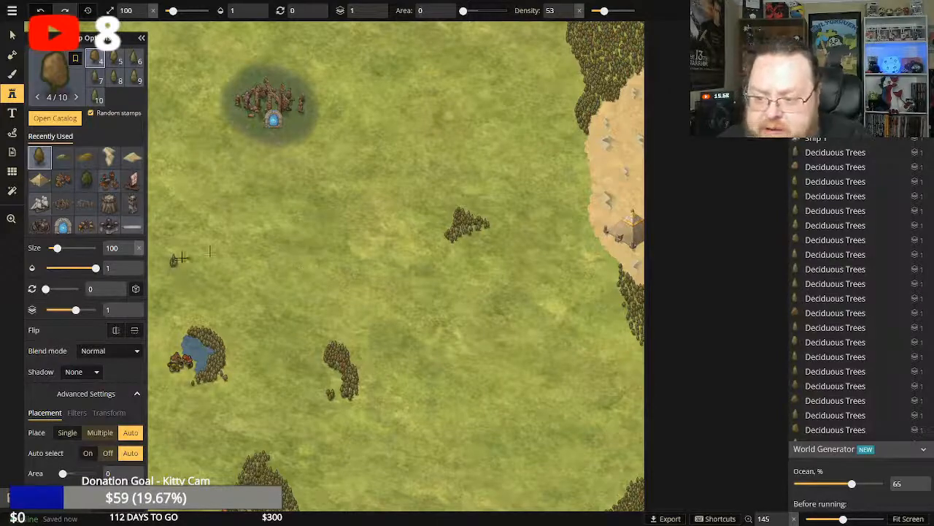
Thicken the lone tree cluster north of the pond into a small grove with size 100 deciduous trees.
{"action": "left_click", "coordinate": [176, 261]}
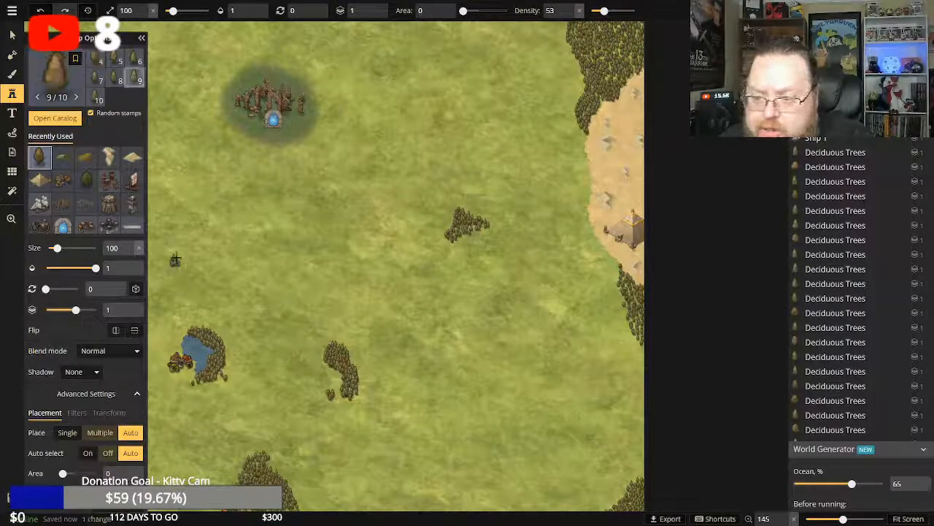
{"action": "left_click", "coordinate": [177, 264]}
{"action": "left_click", "coordinate": [177, 264]}
{"action": "left_click", "coordinate": [177, 264]}
{"action": "left_click", "coordinate": [177, 264]}
{"action": "left_click", "coordinate": [177, 264]}
{"action": "left_click", "coordinate": [176, 265]}
{"action": "left_click", "coordinate": [175, 265]}
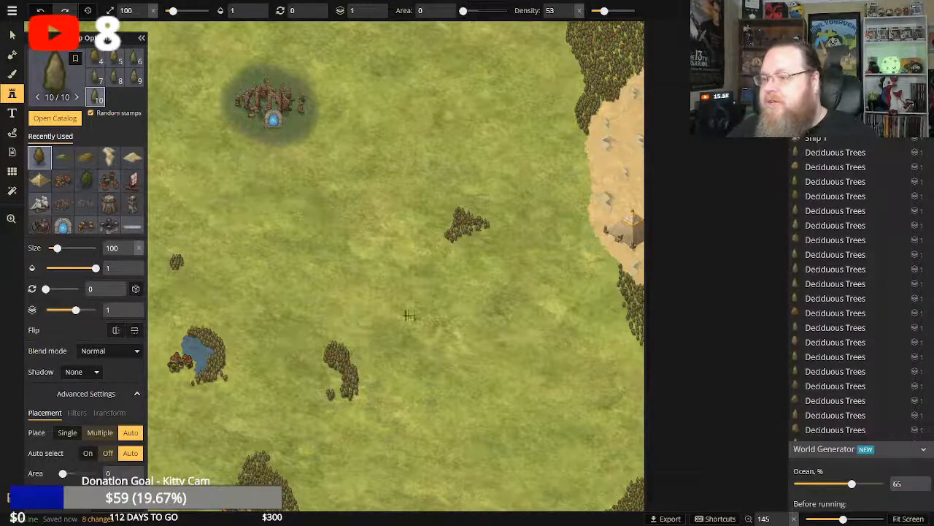
Extend the small grove north of the pond to the southeast and west with size 100 deciduous trees.
{"action": "left_click", "coordinate": [181, 263]}
{"action": "left_click", "coordinate": [181, 265]}
{"action": "left_click", "coordinate": [182, 269]}
{"action": "left_click", "coordinate": [184, 271]}
{"action": "left_click", "coordinate": [183, 274]}
{"action": "left_click", "coordinate": [184, 274]}
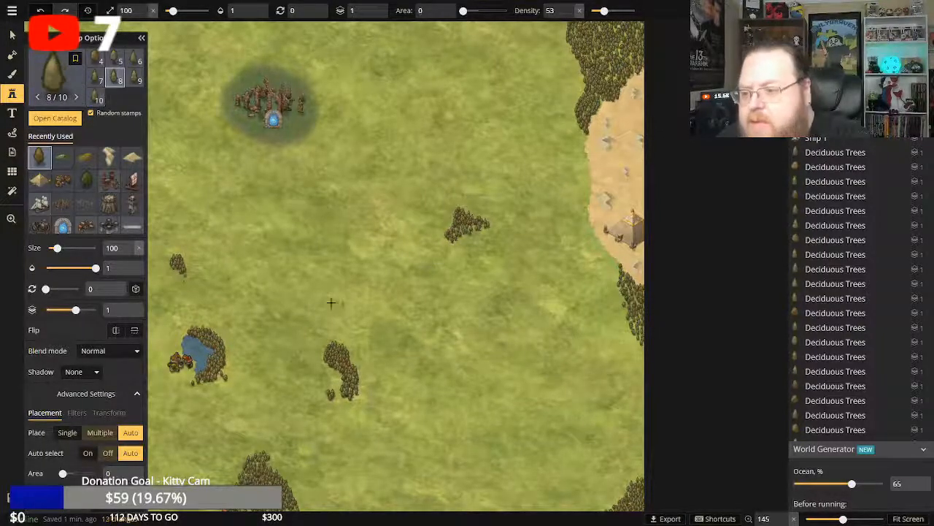
{"action": "left_click", "coordinate": [170, 263]}
{"action": "left_click", "coordinate": [168, 261]}
{"action": "left_click", "coordinate": [168, 262]}
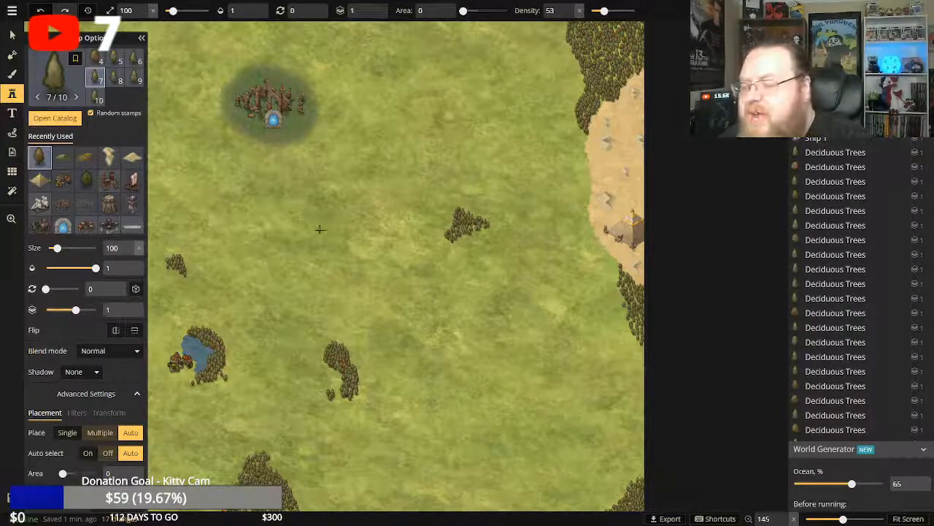
Stamp the start of a row of size 100 deciduous trees on the southern coast between the castle and the eastern coastal village.
{"action": "left_click", "coordinate": [12, 220]}
{"action": "scroll", "coordinate": [334, 309], "scroll_direction": "down", "scroll_amount": 3}
{"action": "left_click", "coordinate": [277, 14]}
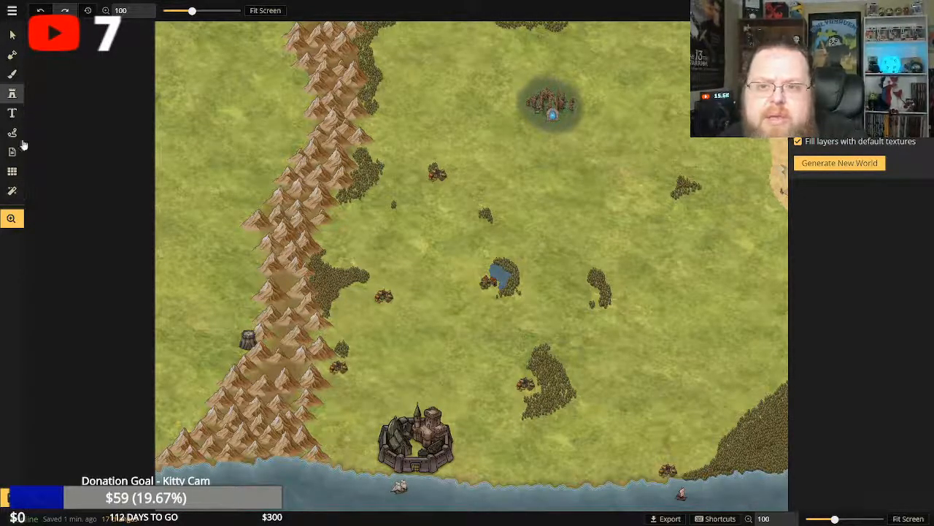
{"action": "scroll", "coordinate": [540, 413], "scroll_direction": "up", "scroll_amount": 6}
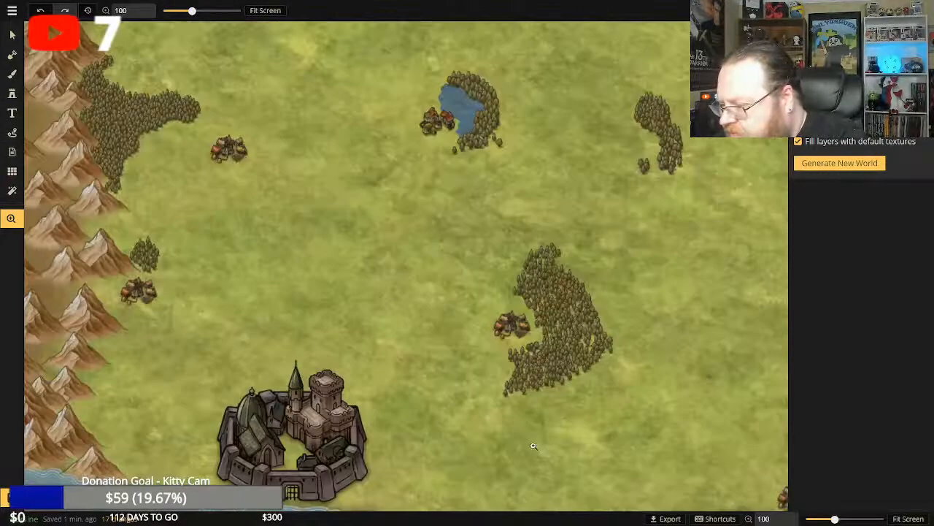
{"action": "scroll", "coordinate": [513, 329], "scroll_direction": "down", "scroll_amount": 2}
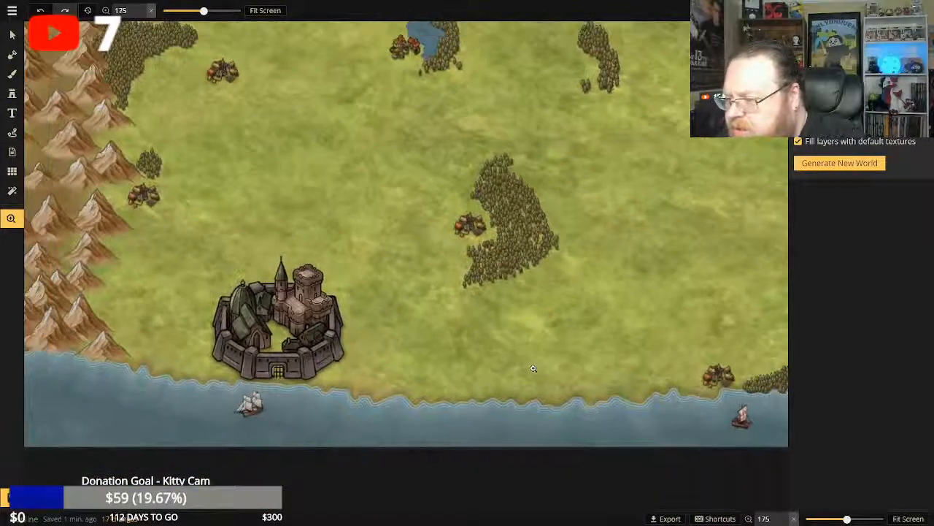
{"action": "scroll", "coordinate": [508, 341], "scroll_direction": "up", "scroll_amount": 1}
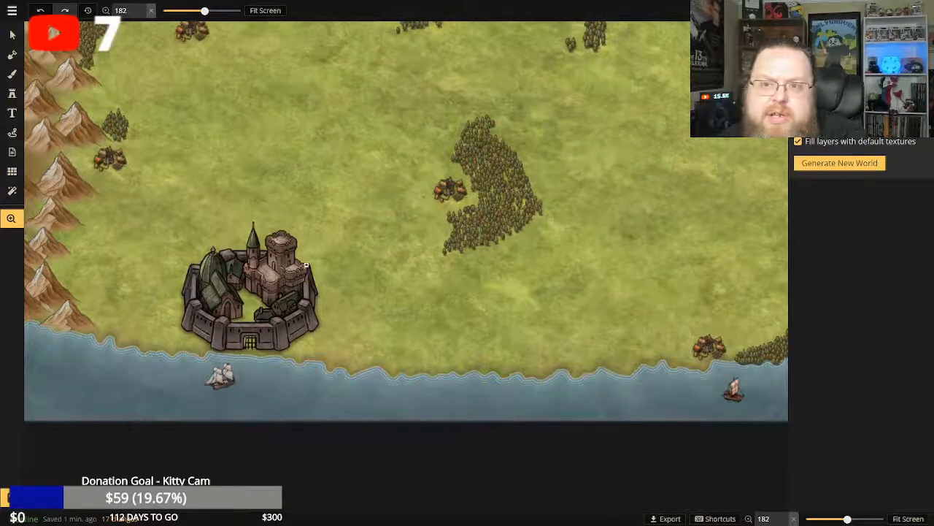
{"action": "left_click", "coordinate": [12, 93]}
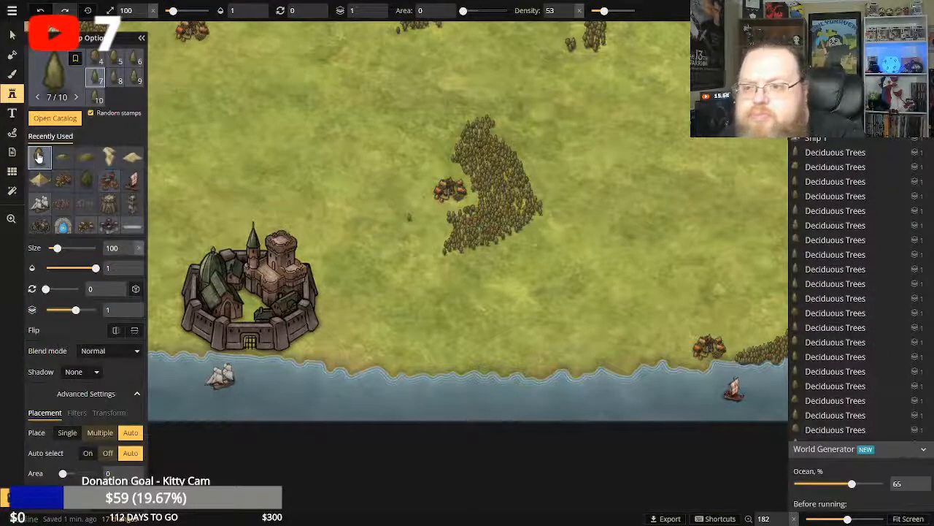
{"action": "left_click", "coordinate": [40, 157]}
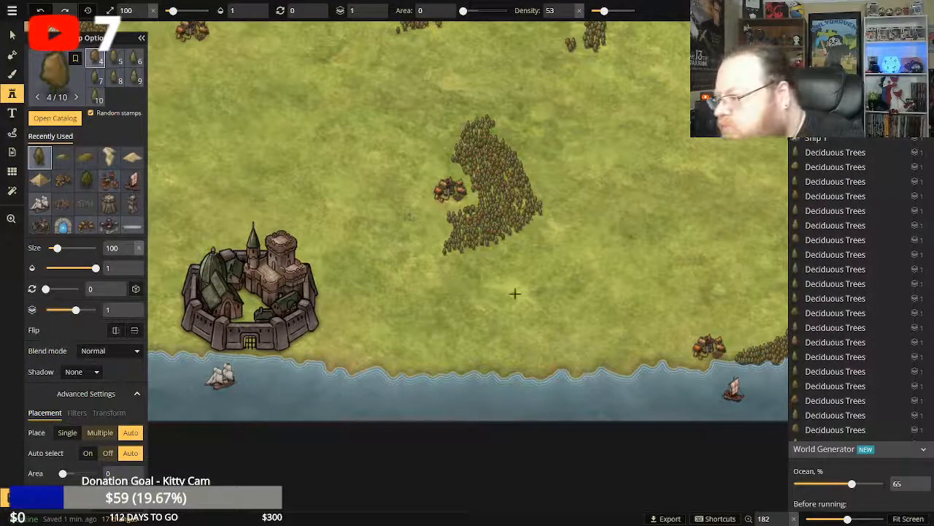
{"action": "left_click", "coordinate": [497, 371]}
{"action": "left_click", "coordinate": [498, 370]}
{"action": "left_click", "coordinate": [499, 371]}
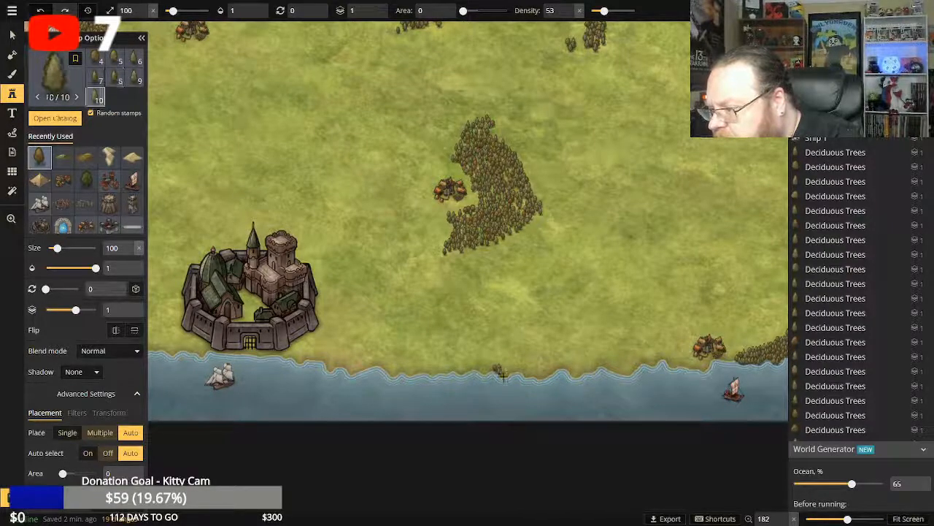
{"action": "left_click", "coordinate": [501, 372]}
{"action": "left_click", "coordinate": [502, 372]}
{"action": "left_click", "coordinate": [503, 371]}
{"action": "left_click", "coordinate": [509, 370]}
{"action": "left_click", "coordinate": [517, 369]}
{"action": "left_click", "coordinate": [519, 370]}
{"action": "left_click", "coordinate": [522, 372]}
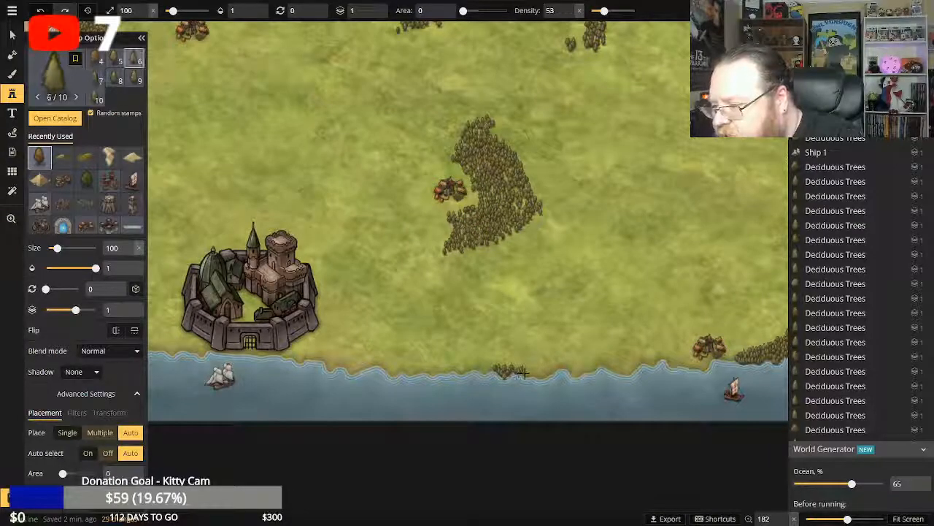
Continue the coastal tree row eastward along the shoreline with size 100 deciduous trees.
{"action": "left_click", "coordinate": [524, 372]}
{"action": "left_click", "coordinate": [527, 373]}
{"action": "left_click", "coordinate": [532, 375]}
{"action": "left_click", "coordinate": [534, 374]}
{"action": "left_click", "coordinate": [537, 373]}
{"action": "left_click", "coordinate": [541, 373]}
{"action": "left_click", "coordinate": [543, 373]}
{"action": "left_click", "coordinate": [546, 373]}
{"action": "left_click", "coordinate": [549, 373]}
{"action": "left_click", "coordinate": [553, 373]}
{"action": "left_click", "coordinate": [556, 374]}
{"action": "left_click", "coordinate": [562, 374]}
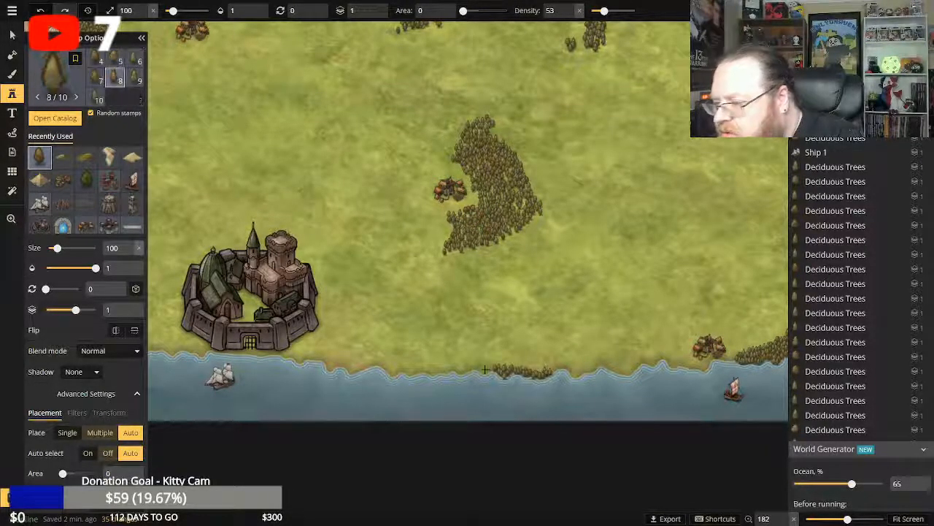
{"action": "left_click", "coordinate": [568, 374]}
{"action": "left_click", "coordinate": [573, 373]}
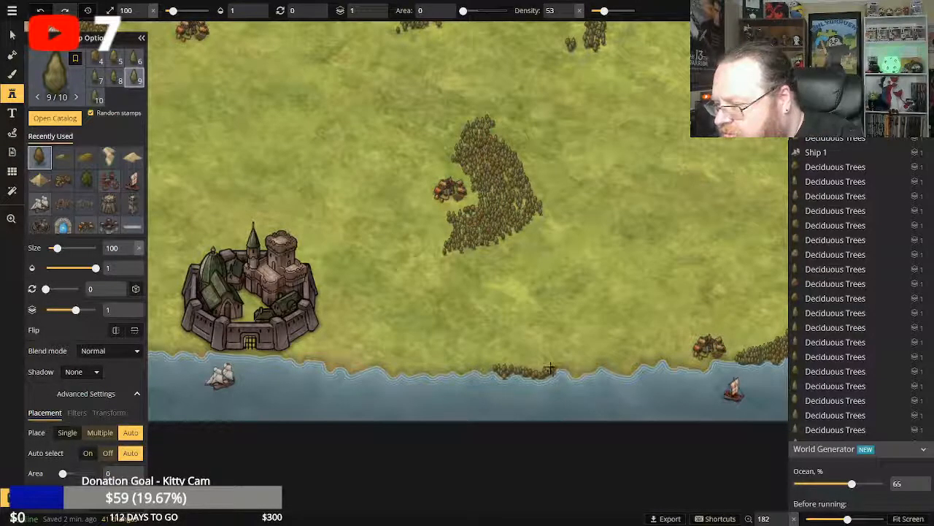
Stamp a second row of size 100 deciduous trees westward just above the coastal row.
{"action": "left_click", "coordinate": [548, 369]}
{"action": "left_click", "coordinate": [547, 369]}
{"action": "left_click", "coordinate": [544, 370]}
{"action": "left_click", "coordinate": [541, 371]}
{"action": "left_click", "coordinate": [538, 369]}
{"action": "left_click", "coordinate": [532, 369]}
{"action": "left_click", "coordinate": [528, 368]}
{"action": "left_click", "coordinate": [526, 367]}
{"action": "left_click", "coordinate": [523, 366]}
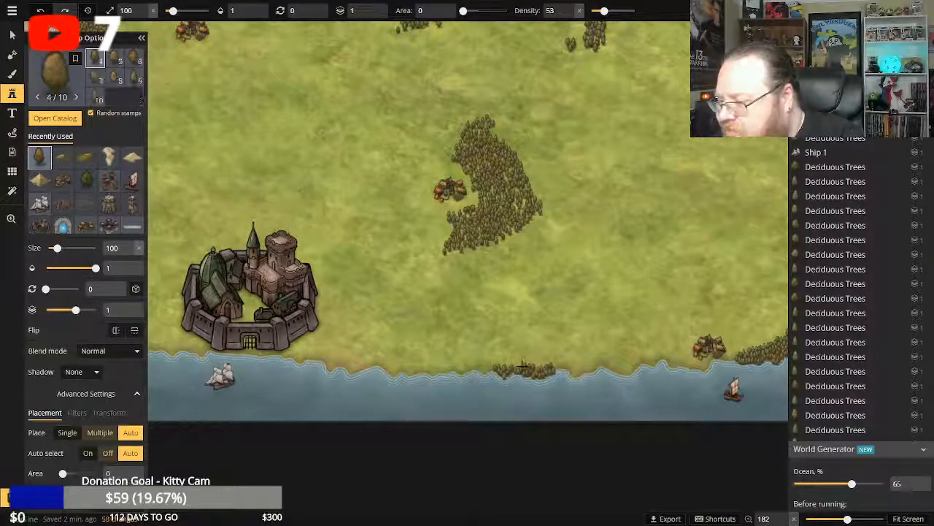
Add size 100 deciduous trees above the coastal row and lengthen the grove's eastern end along the shore.
{"action": "left_click", "coordinate": [523, 365]}
{"action": "left_click", "coordinate": [539, 365]}
{"action": "left_click", "coordinate": [558, 366]}
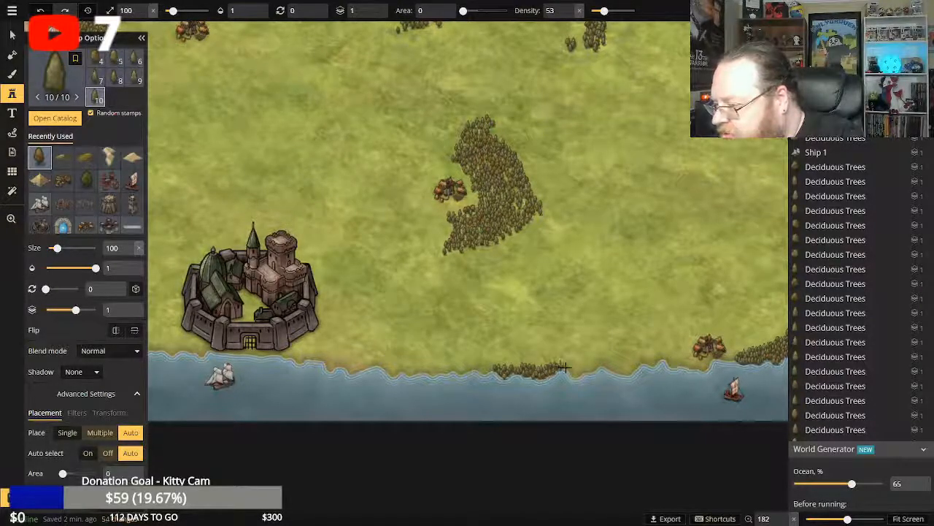
{"action": "left_click", "coordinate": [565, 369]}
{"action": "left_click", "coordinate": [571, 371]}
{"action": "left_click", "coordinate": [575, 373]}
{"action": "left_click", "coordinate": [579, 374]}
{"action": "left_click", "coordinate": [579, 371]}
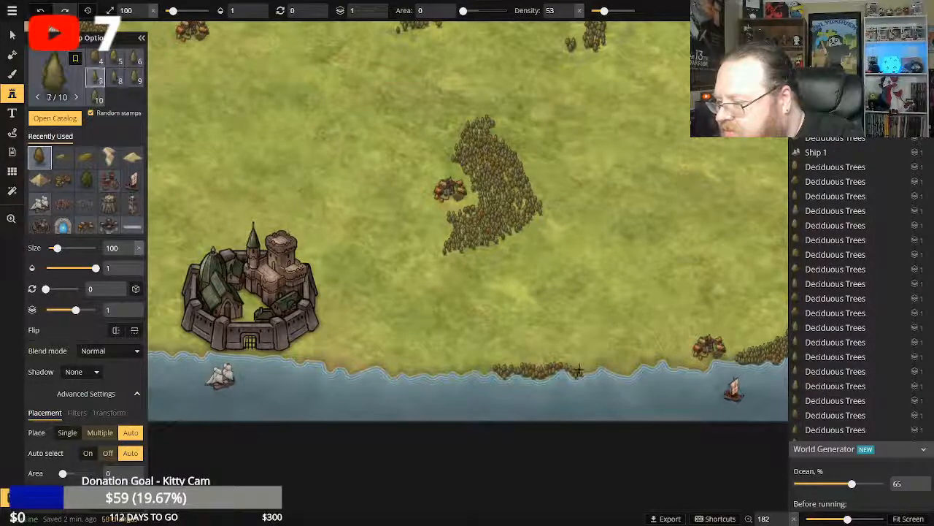
Thicken the eastern end of the coastal grove inland with size 100 deciduous trees.
{"action": "left_click", "coordinate": [577, 370]}
{"action": "left_click", "coordinate": [577, 369]}
{"action": "left_click", "coordinate": [576, 367]}
{"action": "left_click", "coordinate": [575, 366]}
{"action": "left_click", "coordinate": [574, 365]}
{"action": "left_click", "coordinate": [571, 364]}
{"action": "left_click", "coordinate": [569, 363]}
{"action": "left_click", "coordinate": [565, 363]}
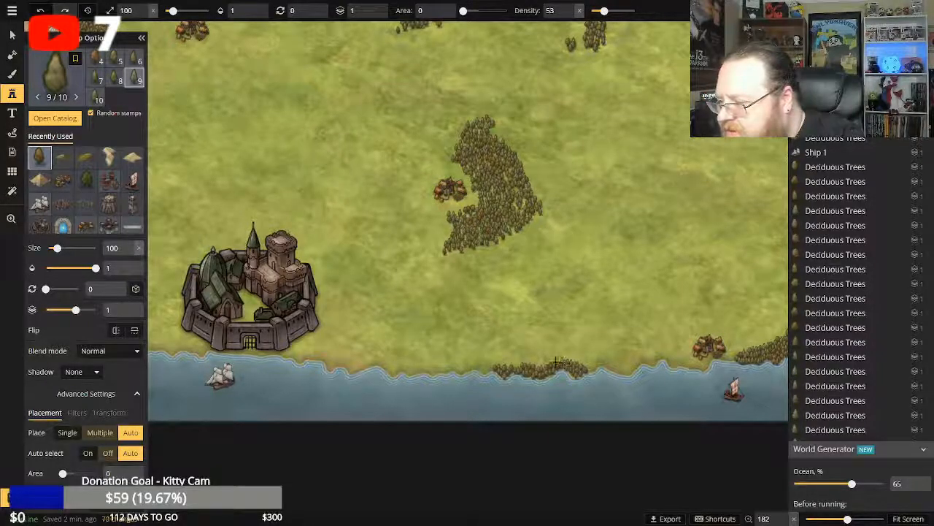
Stamp another row of size 100 deciduous trees westward along the coastal grove's northern side to its western end.
{"action": "left_click", "coordinate": [556, 362]}
{"action": "left_click", "coordinate": [552, 363]}
{"action": "left_click", "coordinate": [547, 363]}
{"action": "left_click", "coordinate": [541, 363]}
{"action": "left_click", "coordinate": [537, 362]}
{"action": "left_click", "coordinate": [531, 361]}
{"action": "left_click", "coordinate": [528, 362]}
{"action": "left_click", "coordinate": [525, 362]}
{"action": "left_click", "coordinate": [521, 363]}
{"action": "left_click", "coordinate": [518, 362]}
{"action": "left_click", "coordinate": [514, 363]}
{"action": "left_click", "coordinate": [511, 363]}
{"action": "left_click", "coordinate": [508, 362]}
{"action": "left_click", "coordinate": [505, 363]}
{"action": "left_click", "coordinate": [502, 363]}
{"action": "left_click", "coordinate": [499, 363]}
{"action": "left_click", "coordinate": [496, 363]}
{"action": "left_click", "coordinate": [494, 364]}
{"action": "left_click", "coordinate": [491, 364]}
{"action": "left_click", "coordinate": [489, 364]}
{"action": "left_click", "coordinate": [576, 369]}
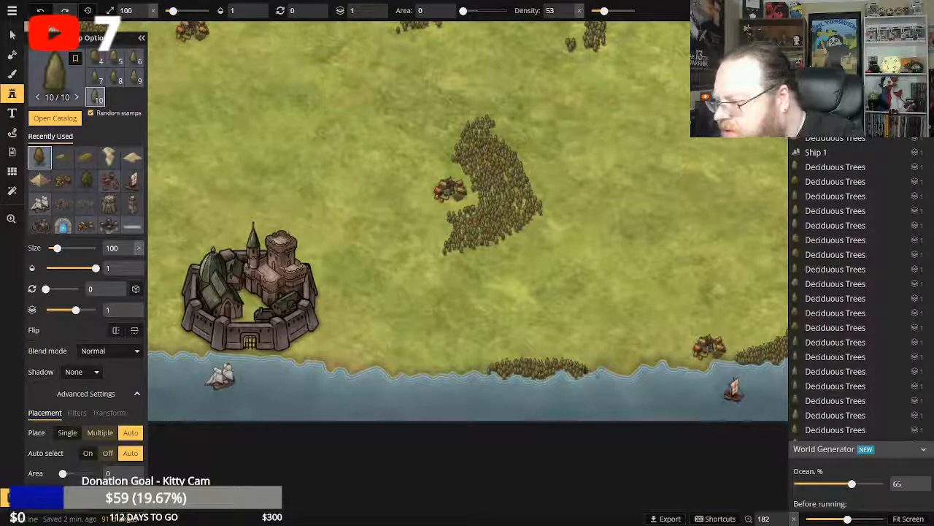
Round off the coastal grove's northern edge with size 100 deciduous trees from its middle to its eastern end.
{"action": "left_click", "coordinate": [534, 358]}
{"action": "left_click", "coordinate": [541, 356]}
{"action": "left_click", "coordinate": [548, 356]}
{"action": "left_click", "coordinate": [555, 357]}
{"action": "left_click", "coordinate": [559, 357]}
{"action": "left_click", "coordinate": [563, 357]}
{"action": "left_click", "coordinate": [566, 357]}
{"action": "left_click", "coordinate": [570, 357]}
{"action": "left_click", "coordinate": [573, 359]}
{"action": "left_click", "coordinate": [578, 361]}
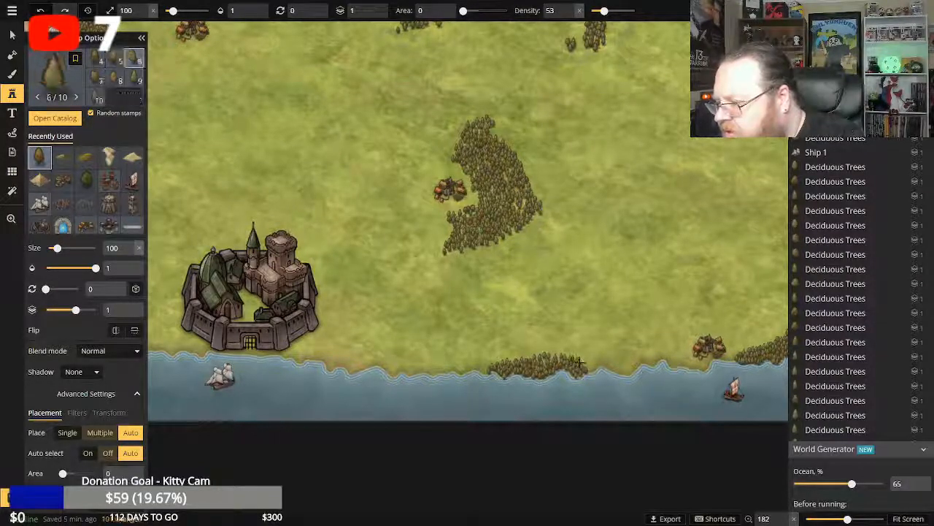
{"action": "left_click", "coordinate": [582, 363]}
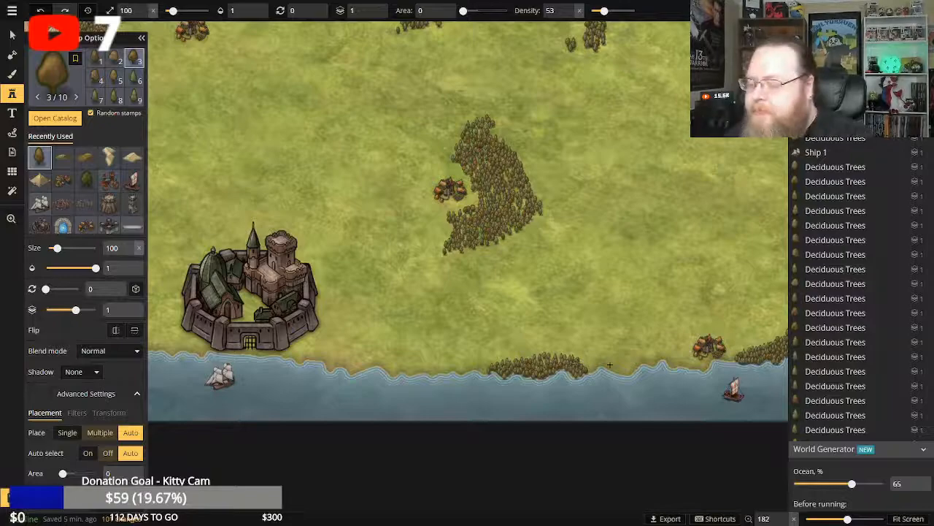
Start a grove of size 100 deciduous trees along the mountain range's southeastern foot, west of the walled castle city.
{"action": "key", "text": "space"}
{"action": "left_click_drag", "start_coordinate": [197, 248], "coordinate": [451, 255]}
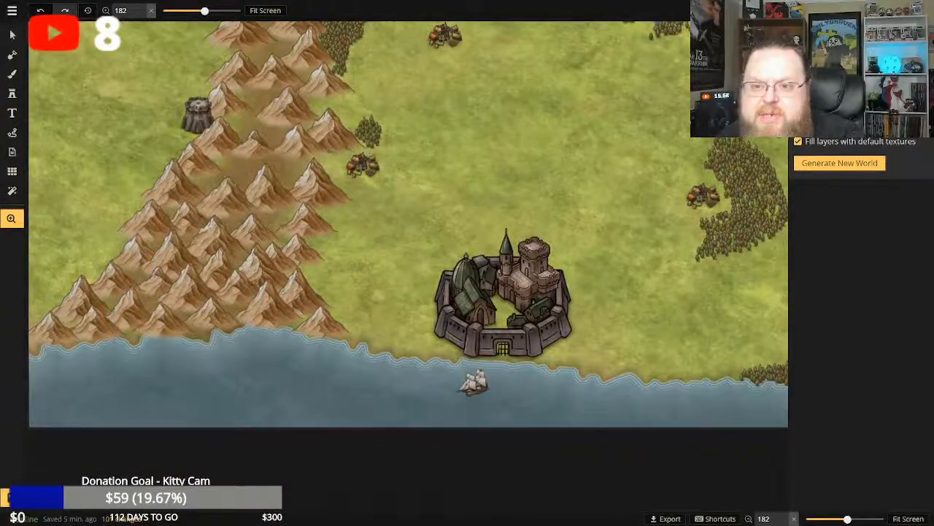
{"action": "left_click", "coordinate": [11, 93]}
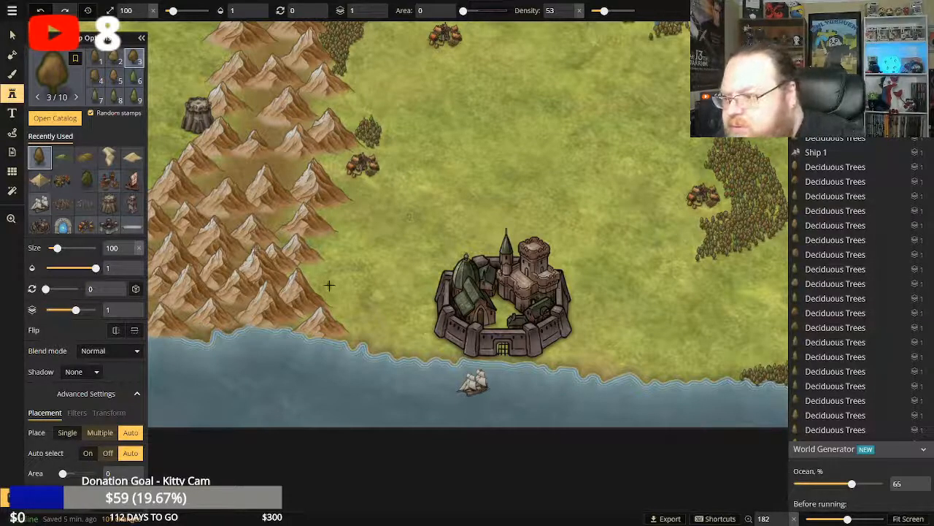
{"action": "left_click_drag", "start_coordinate": [324, 264], "coordinate": [319, 266]}
{"action": "left_click", "coordinate": [319, 266]}
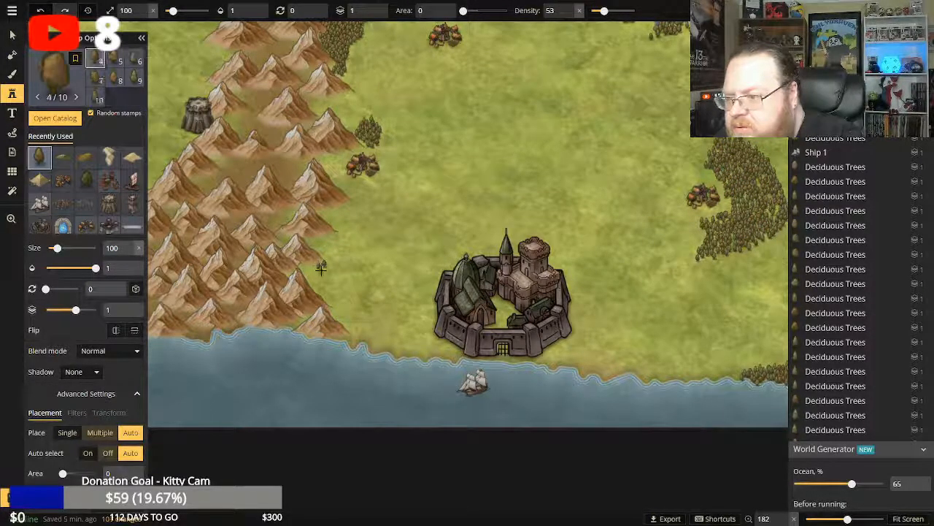
{"action": "left_click", "coordinate": [316, 270]}
{"action": "left_click", "coordinate": [309, 267]}
{"action": "left_click", "coordinate": [308, 275]}
{"action": "left_click", "coordinate": [314, 278]}
{"action": "left_click", "coordinate": [318, 281]}
{"action": "left_click", "coordinate": [325, 281]}
{"action": "left_click", "coordinate": [326, 285]}
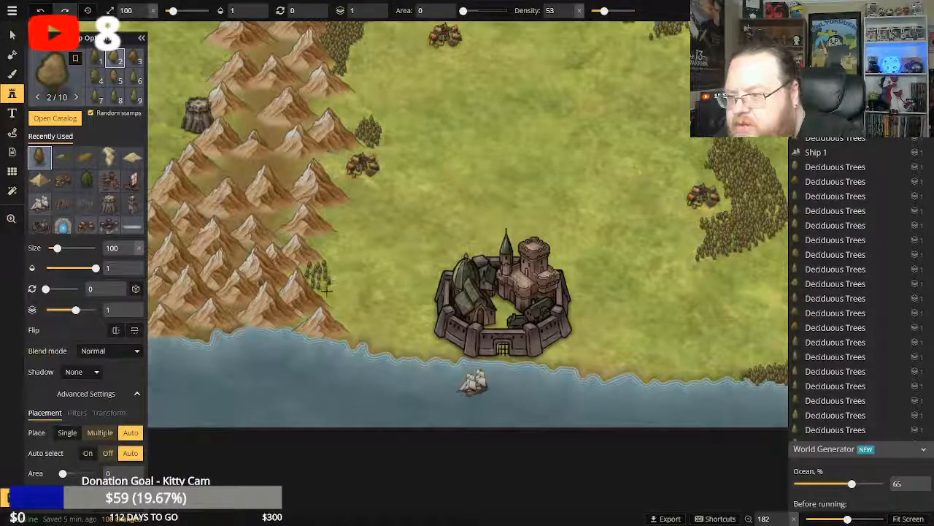
Extend the grove southward along the mountains' eastern foot with size 100 deciduous trees.
{"action": "left_click", "coordinate": [328, 292]}
{"action": "left_click", "coordinate": [321, 294]}
{"action": "left_click", "coordinate": [327, 296]}
{"action": "left_click", "coordinate": [334, 302]}
{"action": "left_click", "coordinate": [328, 299]}
{"action": "left_click", "coordinate": [330, 292]}
{"action": "left_click", "coordinate": [334, 313]}
{"action": "left_click", "coordinate": [337, 314]}
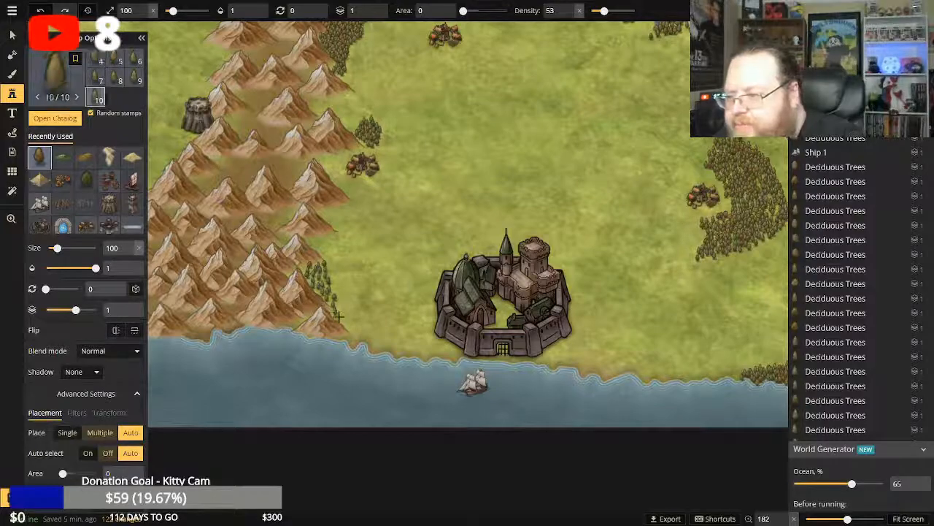
Continue the tree line around the last mountain down to the coast with size 100 deciduous trees.
{"action": "left_click", "coordinate": [340, 317]}
{"action": "left_click", "coordinate": [343, 322]}
{"action": "left_click", "coordinate": [346, 323]}
{"action": "left_click", "coordinate": [349, 329]}
{"action": "left_click", "coordinate": [354, 338]}
{"action": "left_click", "coordinate": [352, 340]}
{"action": "left_click", "coordinate": [344, 338]}
{"action": "left_click", "coordinate": [340, 336]}
{"action": "left_click", "coordinate": [340, 337]}
{"action": "left_click", "coordinate": [344, 336]}
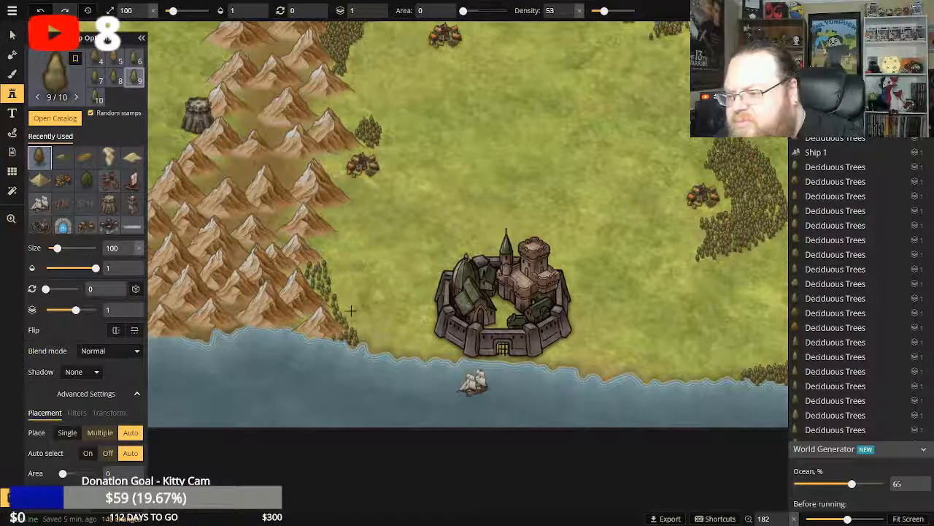
Lengthen the grove's northern end and fill its upper part with size 100 deciduous trees beside the mountains.
{"action": "left_click", "coordinate": [333, 285]}
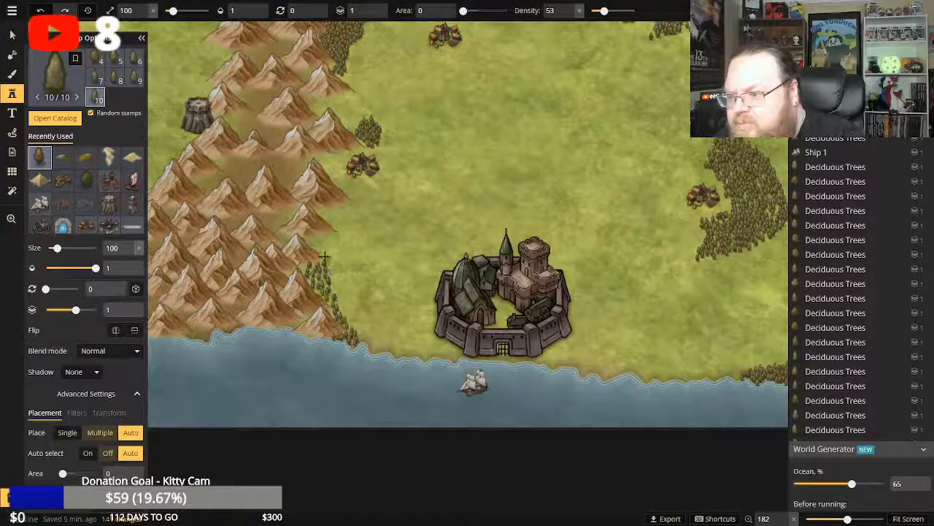
{"action": "left_click", "coordinate": [321, 252]}
{"action": "left_click", "coordinate": [318, 246]}
{"action": "left_click", "coordinate": [319, 243]}
{"action": "left_click", "coordinate": [327, 242]}
{"action": "left_click", "coordinate": [333, 240]}
{"action": "left_click", "coordinate": [331, 250]}
{"action": "left_click", "coordinate": [335, 248]}
{"action": "left_click", "coordinate": [335, 254]}
{"action": "left_click", "coordinate": [331, 265]}
{"action": "left_click", "coordinate": [328, 267]}
{"action": "left_click", "coordinate": [323, 261]}
Fill gaps in the grove's upper half and widen its eastern edge with size 100 deciduous trees.
{"action": "left_click", "coordinate": [308, 274]}
{"action": "left_click", "coordinate": [316, 278]}
{"action": "left_click", "coordinate": [332, 285]}
{"action": "left_click", "coordinate": [334, 292]}
{"action": "left_click", "coordinate": [337, 277]}
{"action": "left_click", "coordinate": [337, 264]}
{"action": "left_click", "coordinate": [338, 250]}
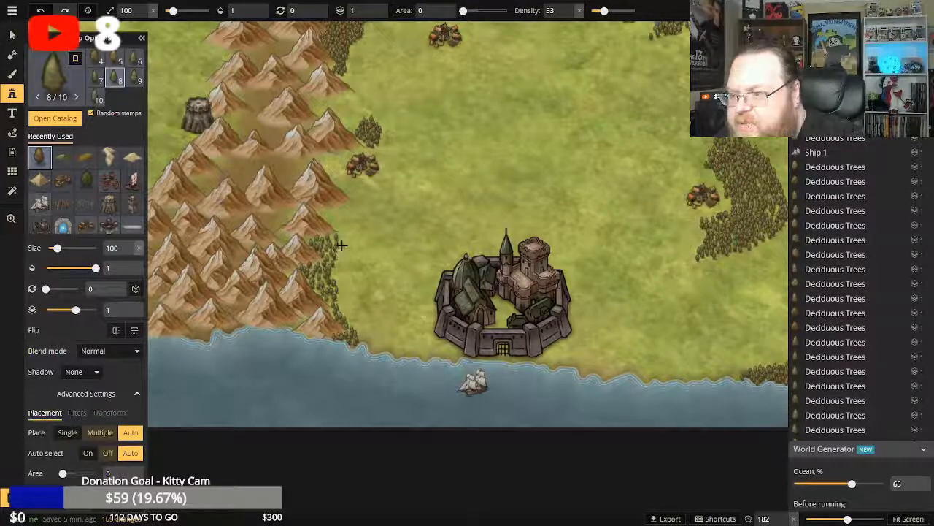
Extend the grove's southern end eastward along the shore toward the castle city with size 100 deciduous trees.
{"action": "left_click", "coordinate": [364, 340]}
{"action": "left_click", "coordinate": [367, 345]}
{"action": "left_click", "coordinate": [369, 342]}
{"action": "left_click", "coordinate": [365, 336]}
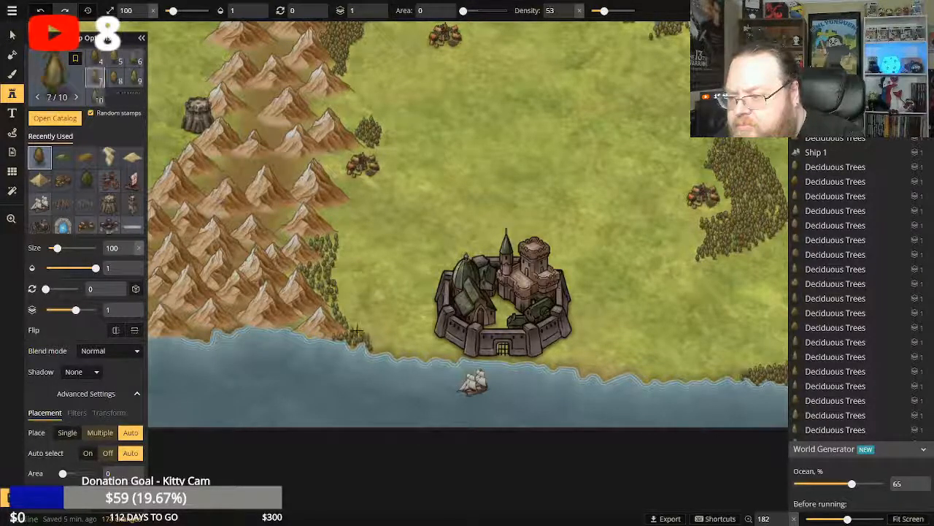
{"action": "left_click", "coordinate": [356, 330]}
{"action": "left_click", "coordinate": [361, 334]}
{"action": "left_click", "coordinate": [365, 337]}
{"action": "left_click", "coordinate": [368, 342]}
{"action": "left_click", "coordinate": [372, 346]}
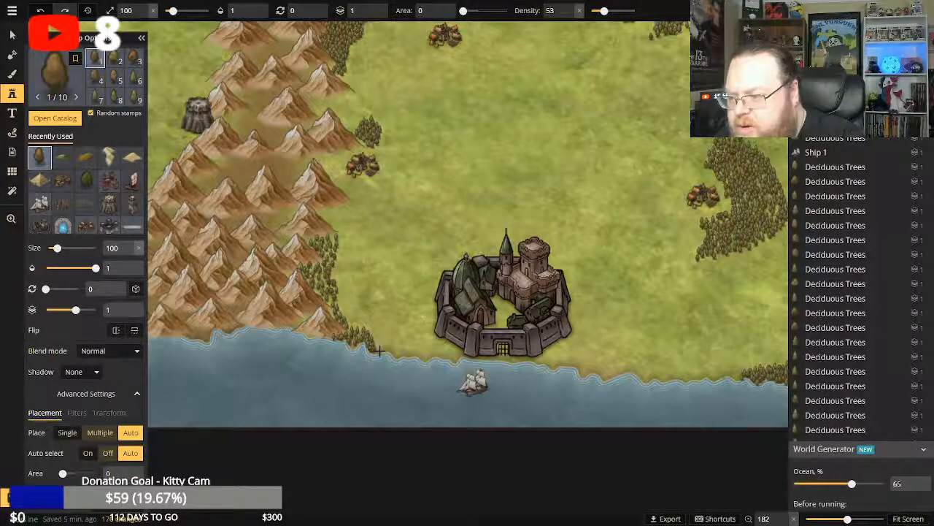
Finish the grove's shore tip and thicken its lower edge back up toward the mountains with size 100 deciduous trees.
{"action": "left_click", "coordinate": [376, 350]}
{"action": "left_click", "coordinate": [364, 338]}
{"action": "left_click", "coordinate": [354, 326]}
{"action": "left_click", "coordinate": [347, 319]}
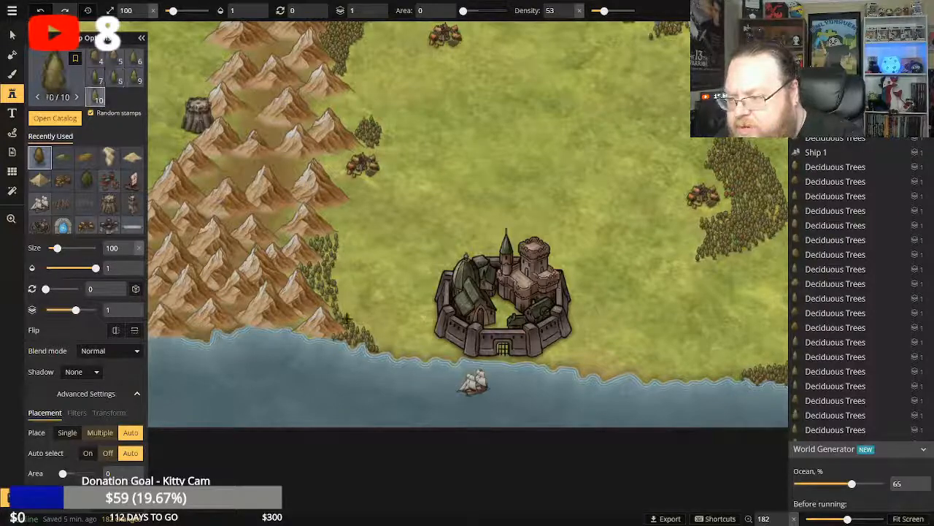
{"action": "left_click", "coordinate": [348, 319]}
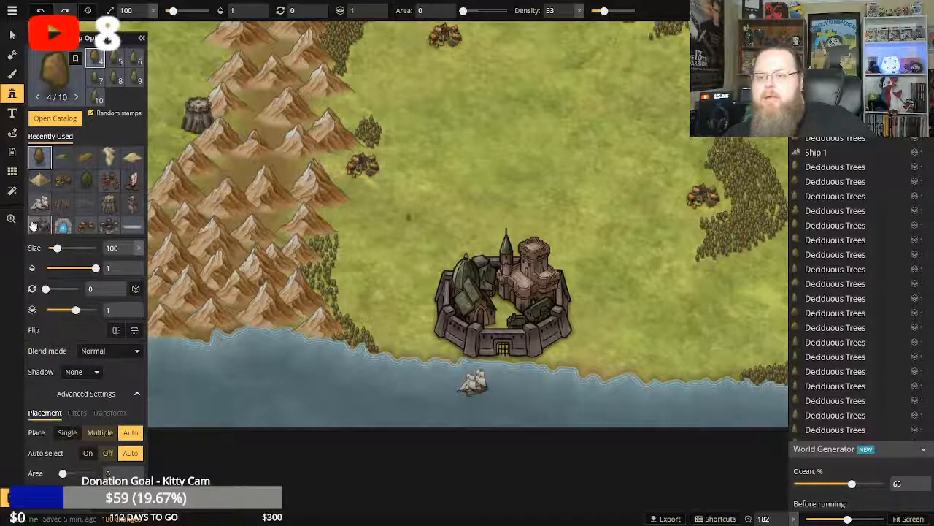
Examine the whole map, focusing on the empty grassland and the grey tower west of the mountain range.
{"action": "left_click", "coordinate": [11, 219]}
{"action": "left_click", "coordinate": [275, 12]}
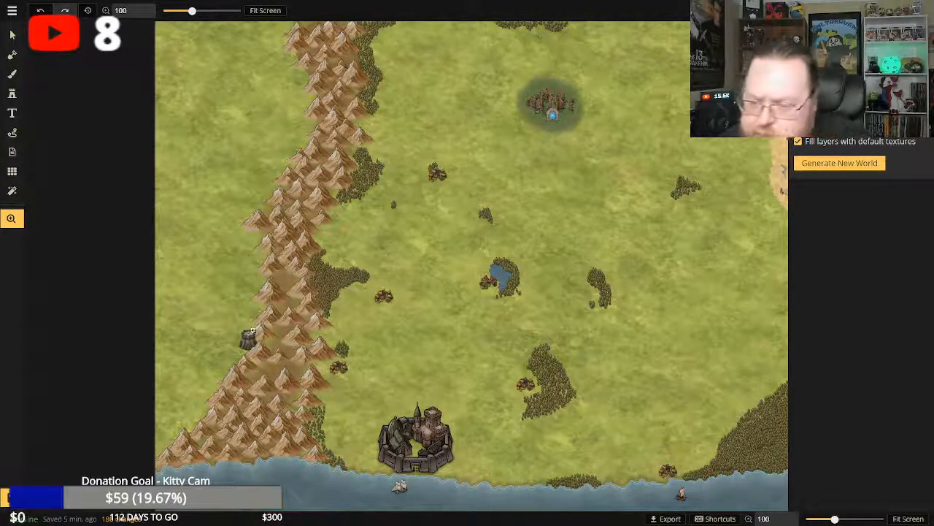
{"action": "scroll", "coordinate": [193, 339], "scroll_direction": "up", "scroll_amount": 4}
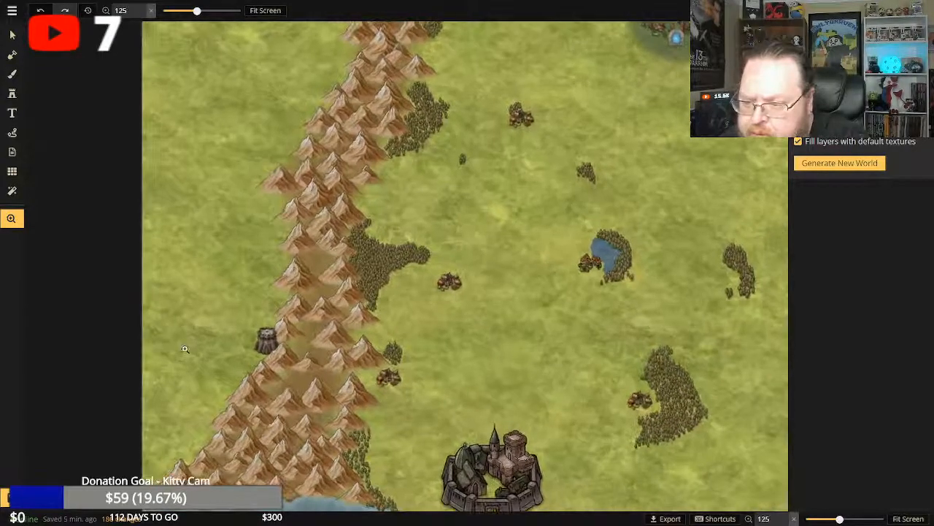
{"action": "left_click_drag", "start_coordinate": [185, 349], "coordinate": [292, 296]}
{"action": "scroll", "coordinate": [324, 317], "scroll_direction": "up", "scroll_amount": 5}
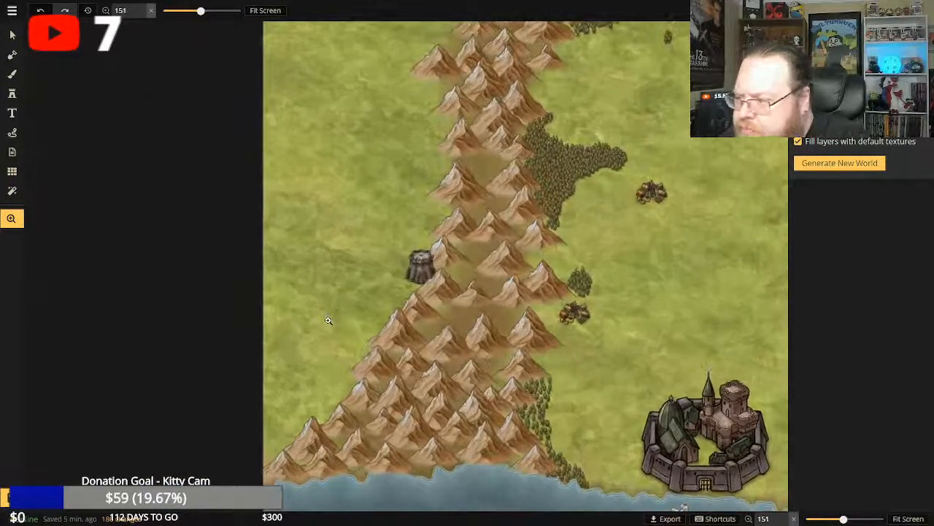
{"action": "scroll", "coordinate": [406, 280], "scroll_direction": "up", "scroll_amount": 5}
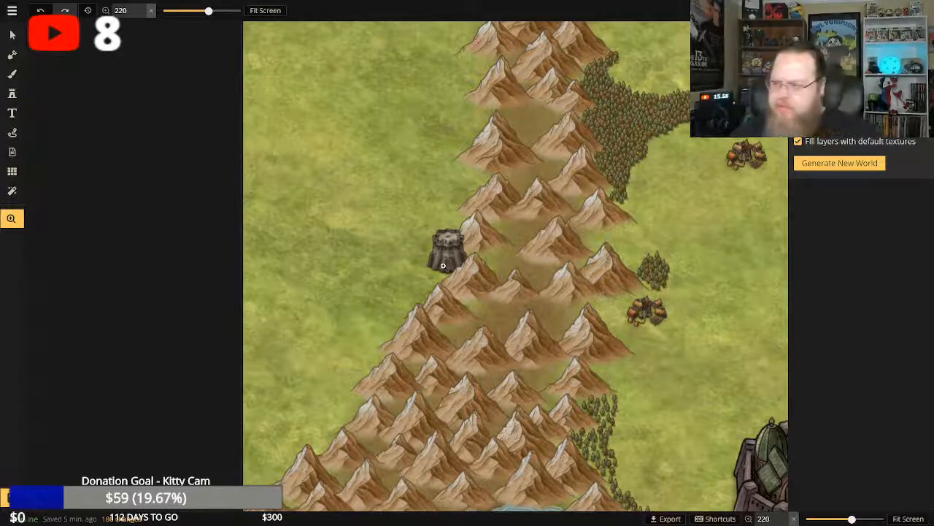
{"action": "scroll", "coordinate": [421, 293], "scroll_direction": "down", "scroll_amount": 2}
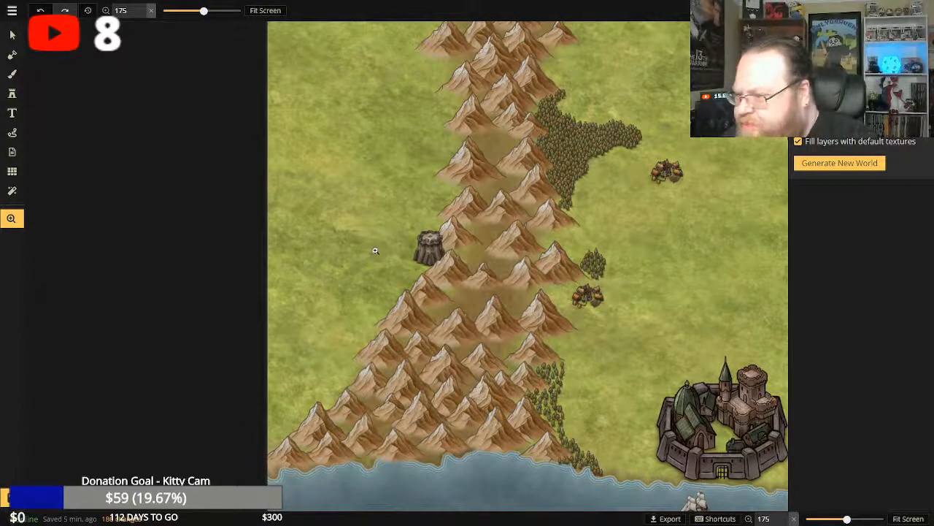
{"action": "left_click_drag", "start_coordinate": [376, 251], "coordinate": [399, 246]}
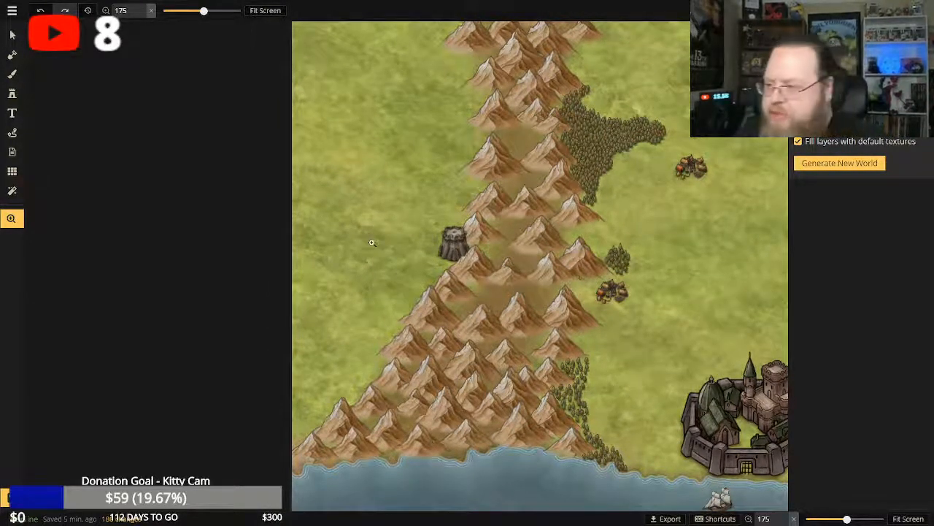
{"action": "scroll", "coordinate": [481, 240], "scroll_direction": "down", "scroll_amount": 5}
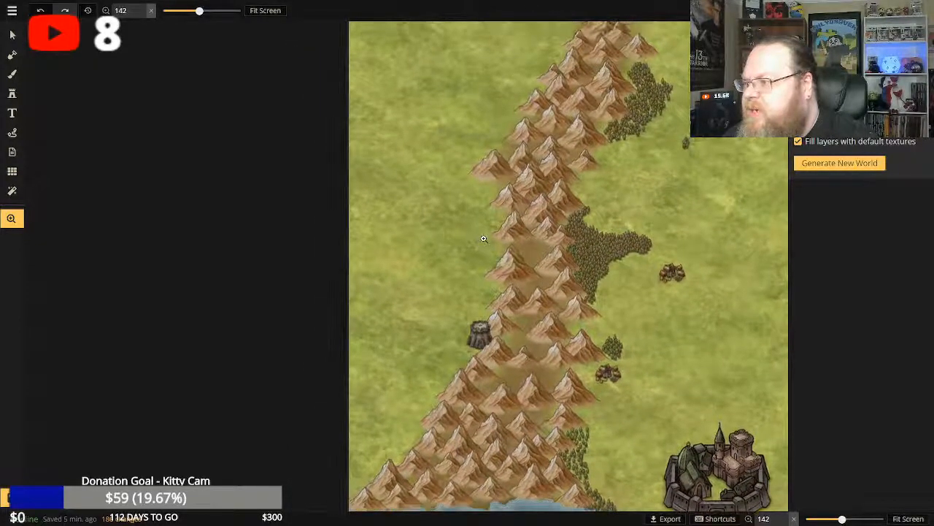
{"action": "scroll", "coordinate": [482, 245], "scroll_direction": "down", "scroll_amount": 1}
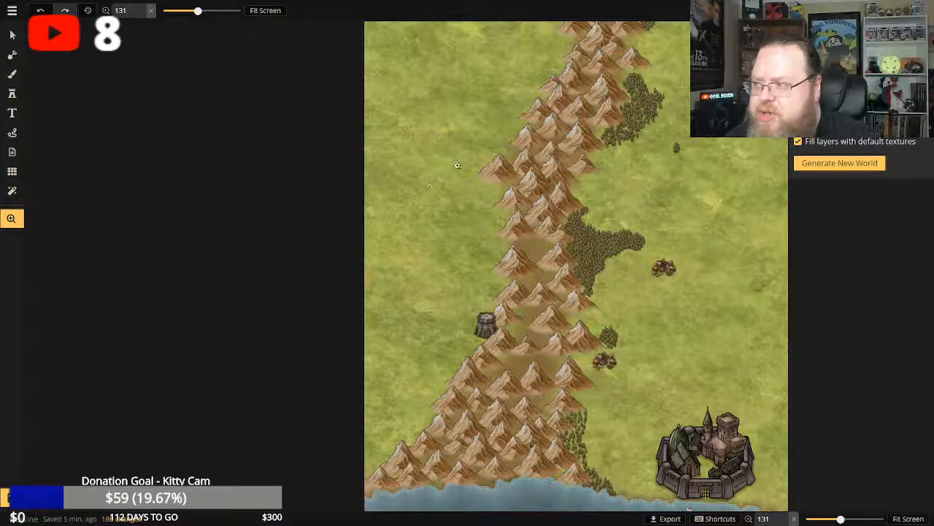
Stamp the first size 100 deciduous trees at the mountains' southwestern tip beside the map's western edge.
{"action": "left_click", "coordinate": [12, 95]}
{"action": "left_click", "coordinate": [42, 160]}
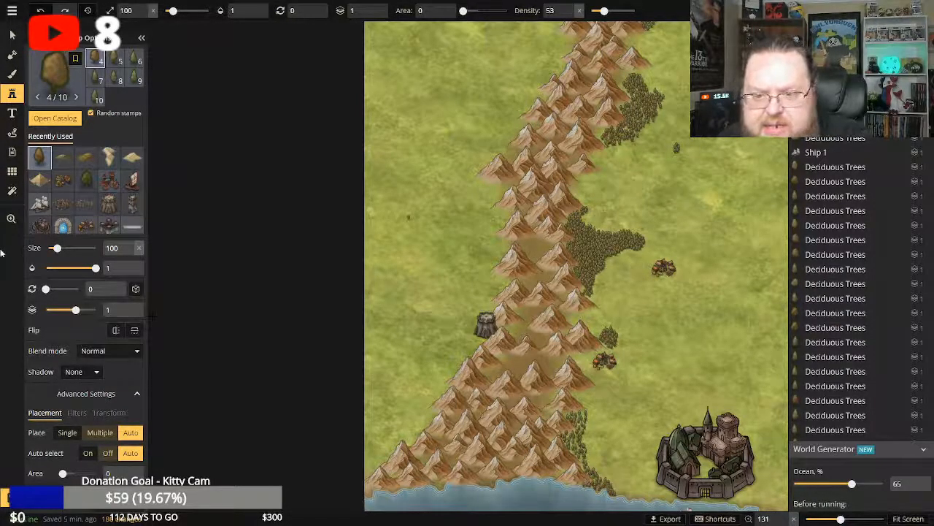
{"action": "left_click", "coordinate": [11, 218]}
{"action": "left_click", "coordinate": [417, 434]}
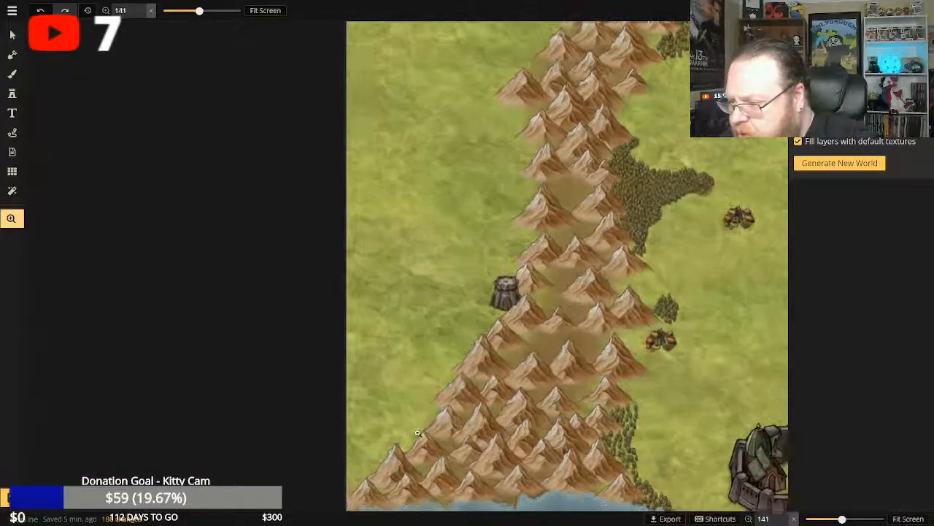
{"action": "scroll", "coordinate": [417, 434], "scroll_direction": "up", "scroll_amount": 3}
{"action": "scroll", "coordinate": [417, 434], "scroll_direction": "down", "scroll_amount": 2}
{"action": "left_click_drag", "start_coordinate": [407, 394], "coordinate": [429, 353]}
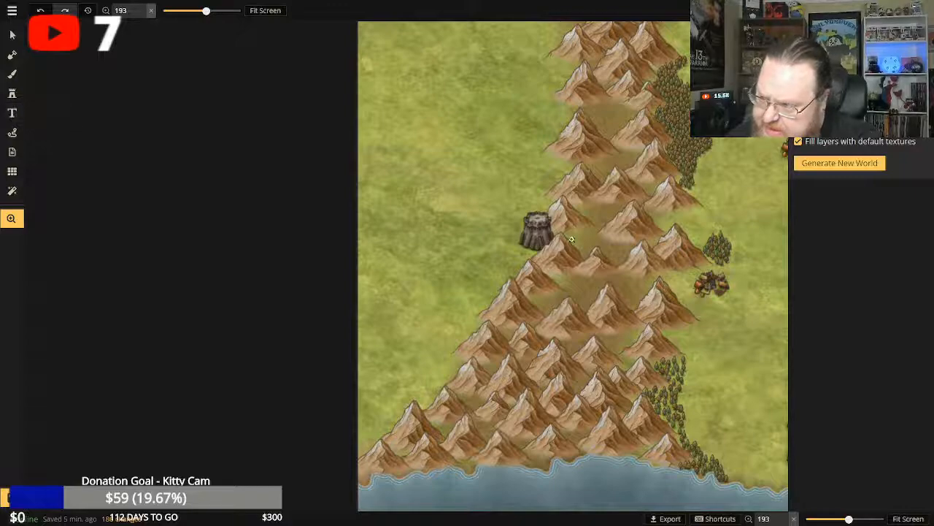
{"action": "left_click", "coordinate": [13, 74]}
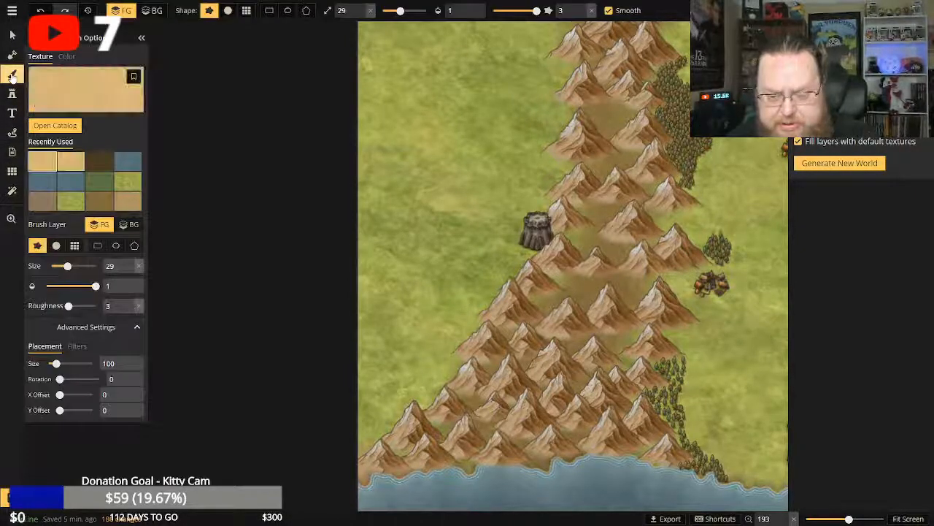
{"action": "left_click", "coordinate": [14, 95]}
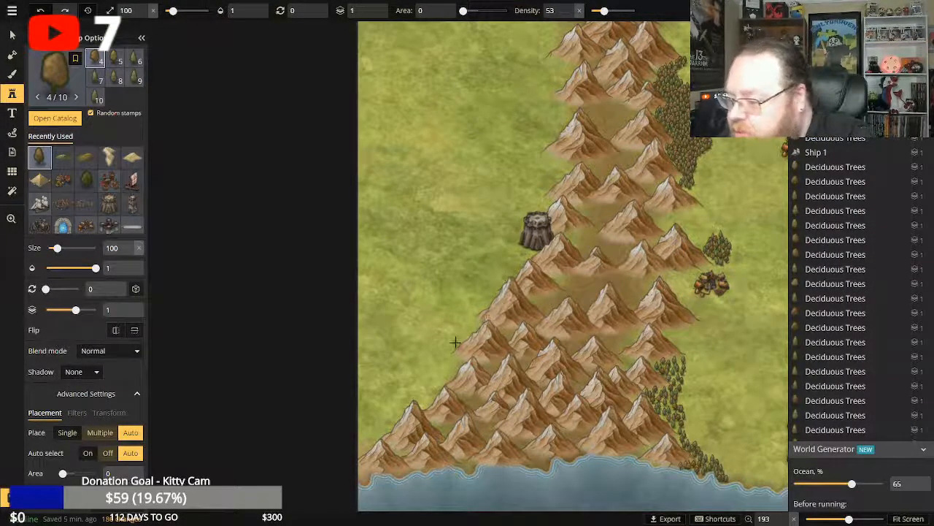
{"action": "left_click", "coordinate": [368, 444]}
{"action": "left_click", "coordinate": [364, 450]}
{"action": "left_click", "coordinate": [361, 453]}
{"action": "left_click", "coordinate": [365, 448]}
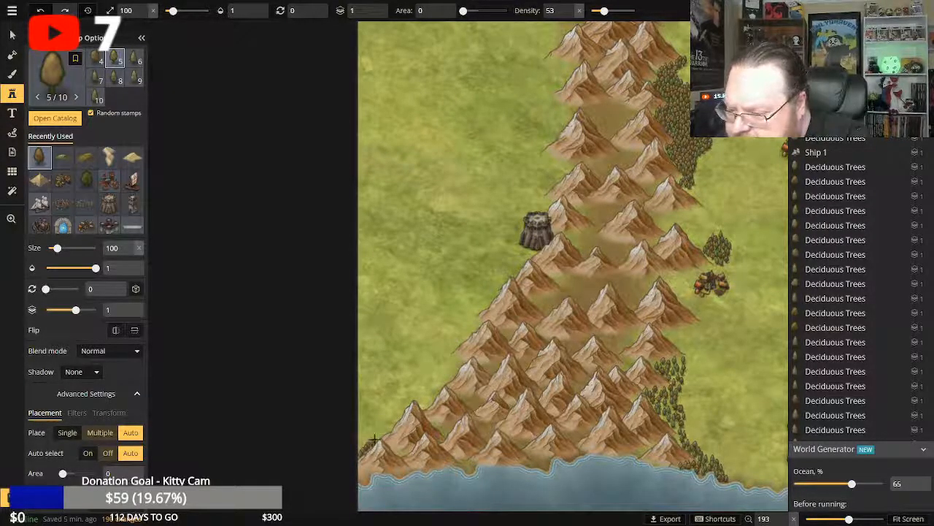
{"action": "left_click", "coordinate": [373, 439]}
{"action": "left_click", "coordinate": [408, 218]}
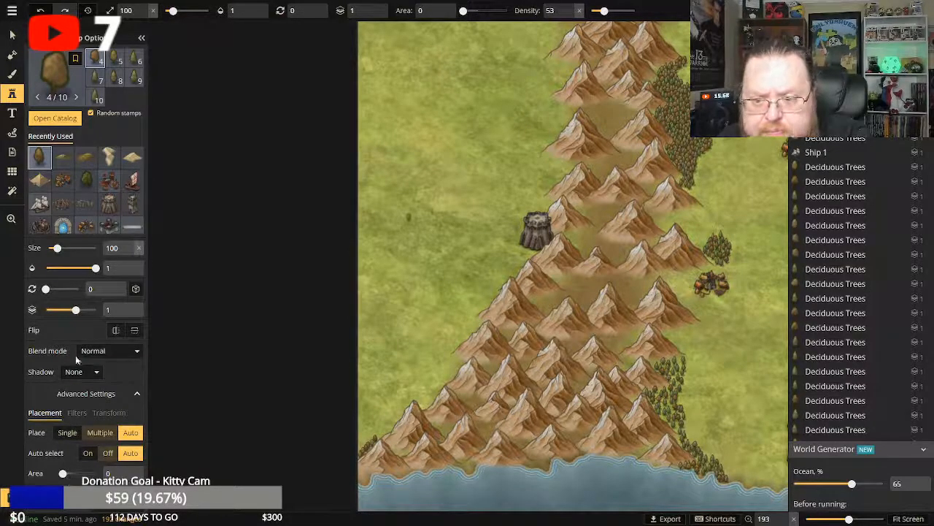
Set the stamp area to 15 and spread deciduous trees northeastward along the mountains' southwestern slope.
{"action": "left_click_drag", "start_coordinate": [63, 473], "coordinate": [68, 473]}
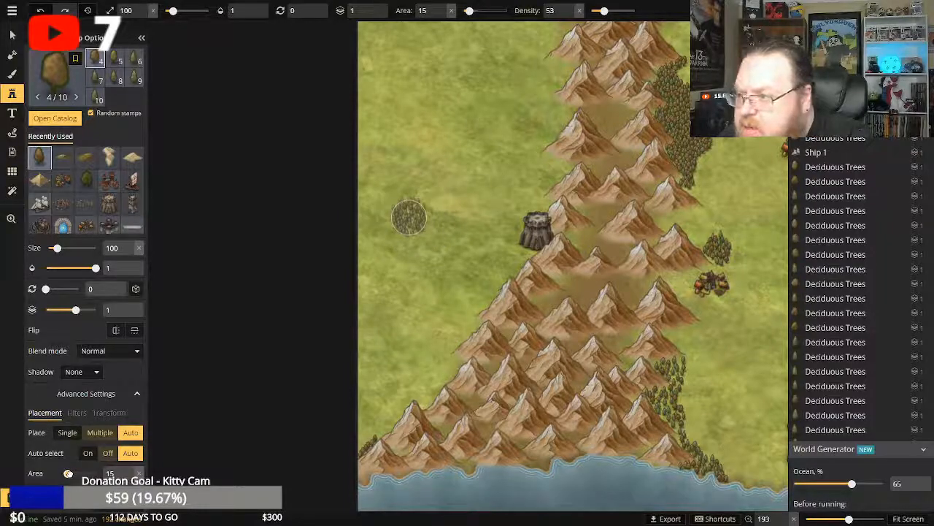
{"action": "left_click", "coordinate": [380, 417]}
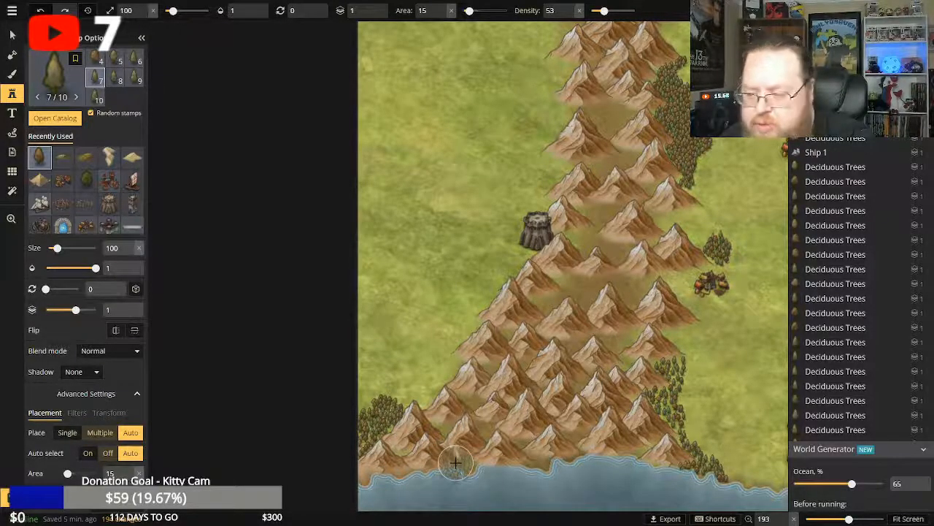
{"action": "left_click", "coordinate": [416, 398]}
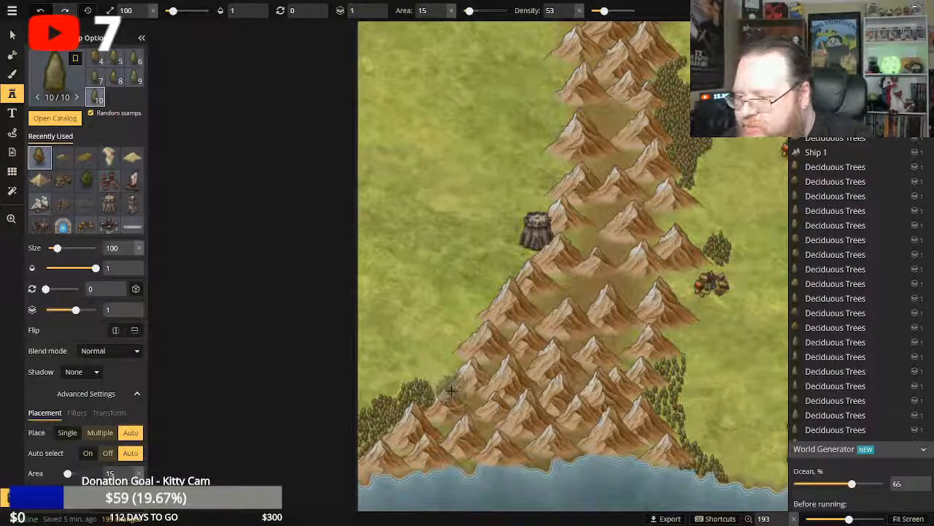
{"action": "left_click", "coordinate": [451, 391]}
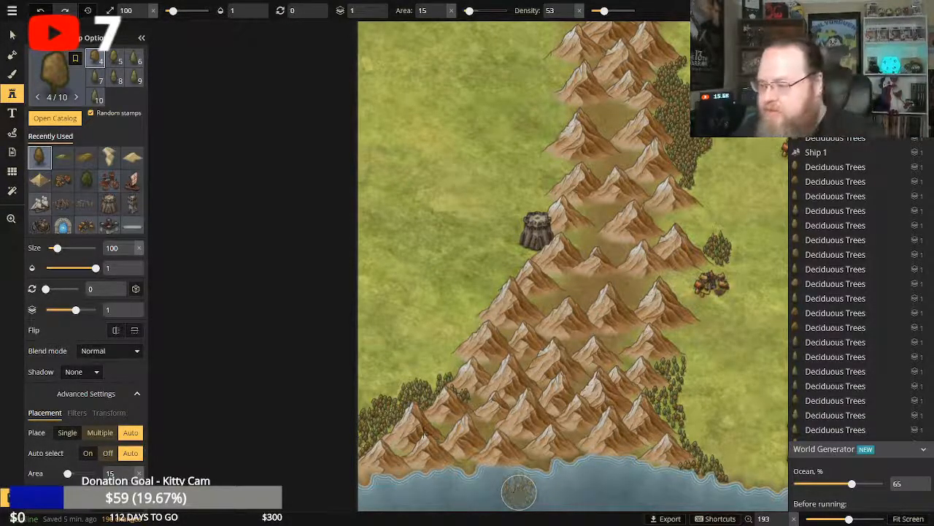
Expand the southwestern forest over the grassland north and west to the map's edge with area 15 deciduous trees.
{"action": "left_click", "coordinate": [428, 372]}
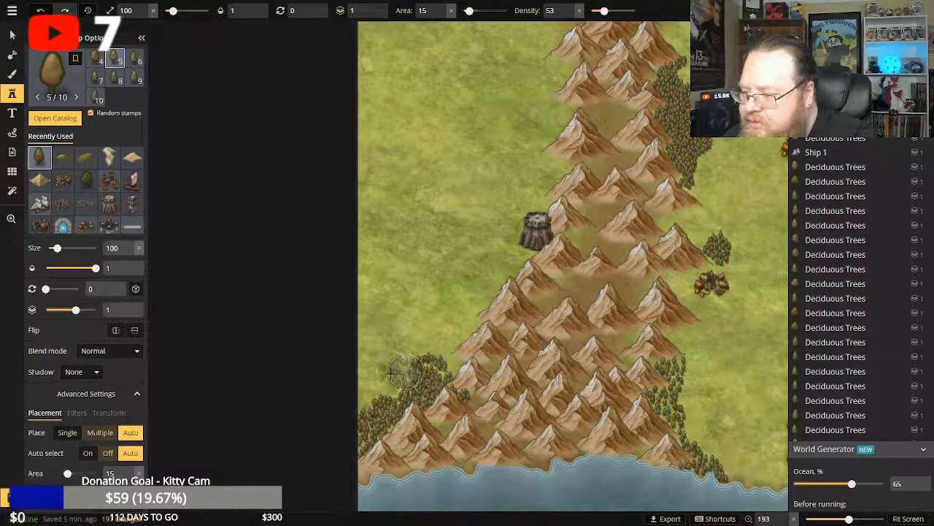
{"action": "left_click", "coordinate": [387, 371]}
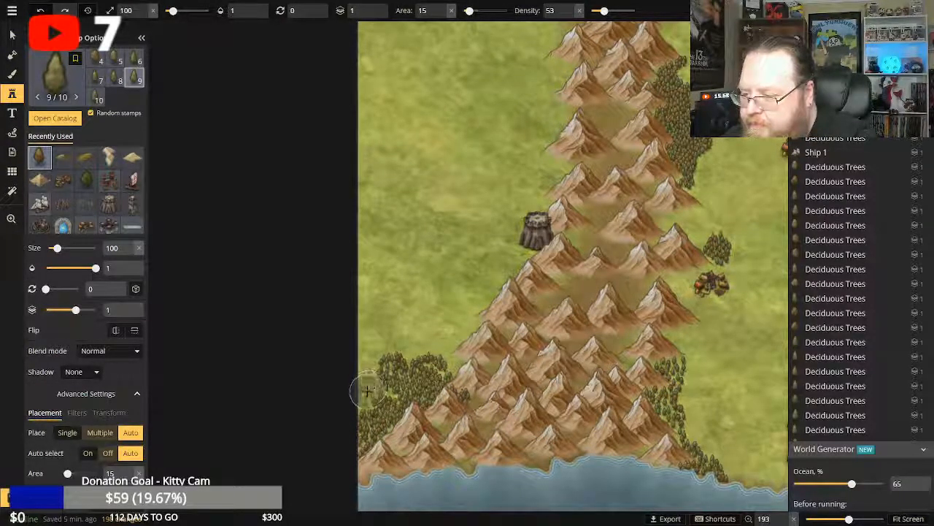
{"action": "left_click", "coordinate": [367, 390]}
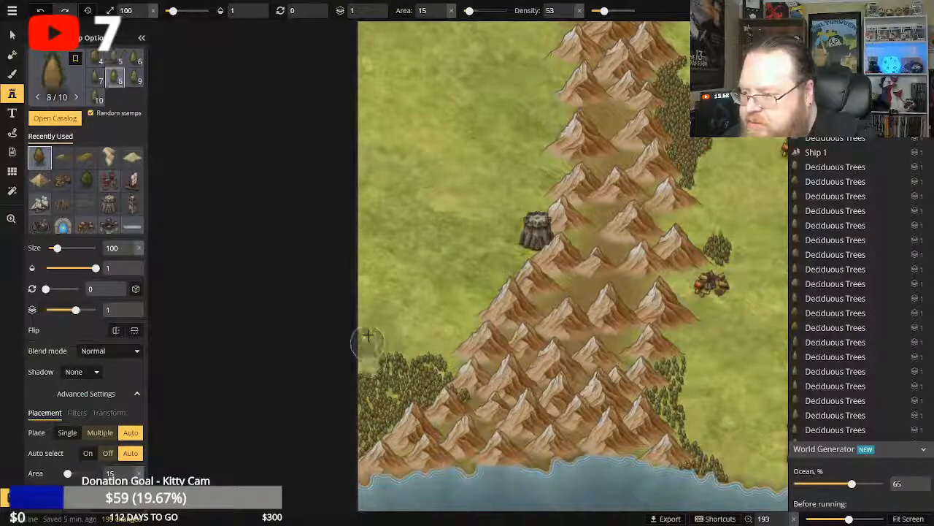
{"action": "left_click", "coordinate": [378, 334]}
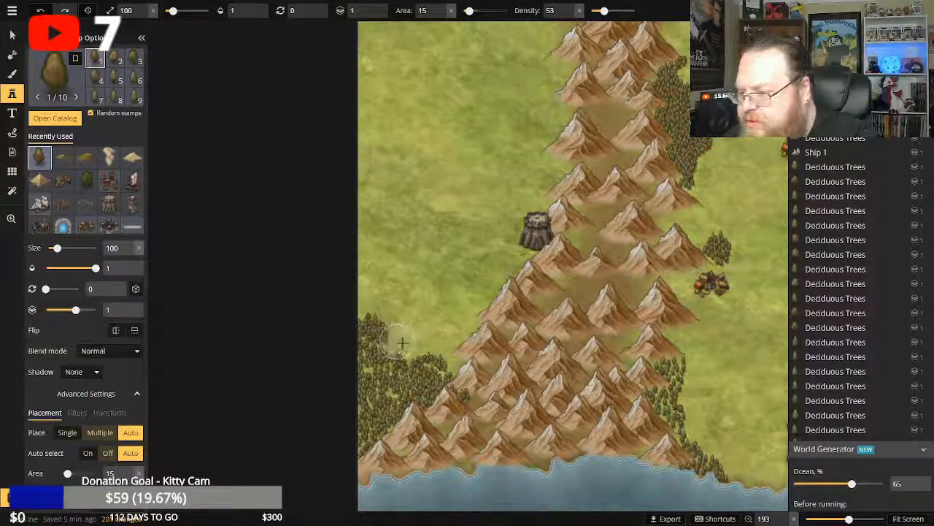
Fill the southwestern forest's northern edge with area 15 deciduous trees, extending it eastward up to the mountain slope.
{"action": "left_click", "coordinate": [403, 342]}
{"action": "left_click", "coordinate": [419, 343]}
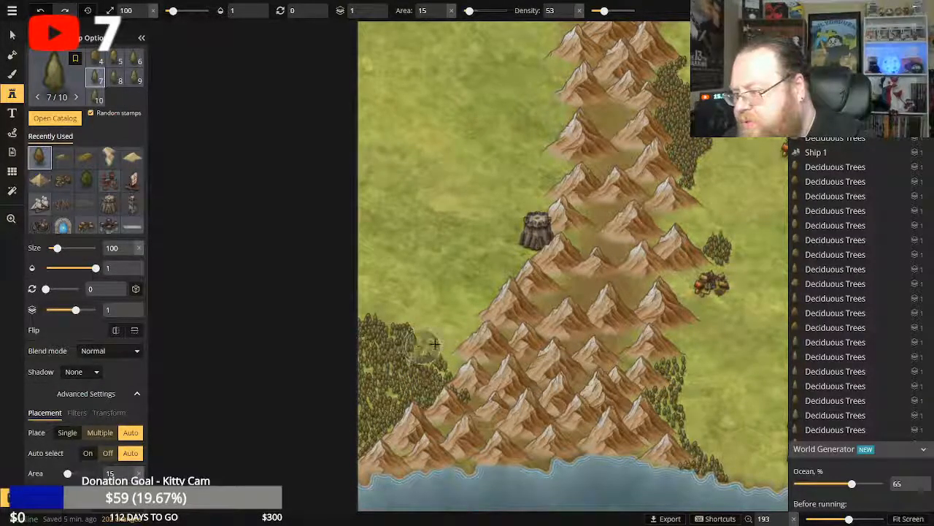
{"action": "left_click", "coordinate": [434, 343]}
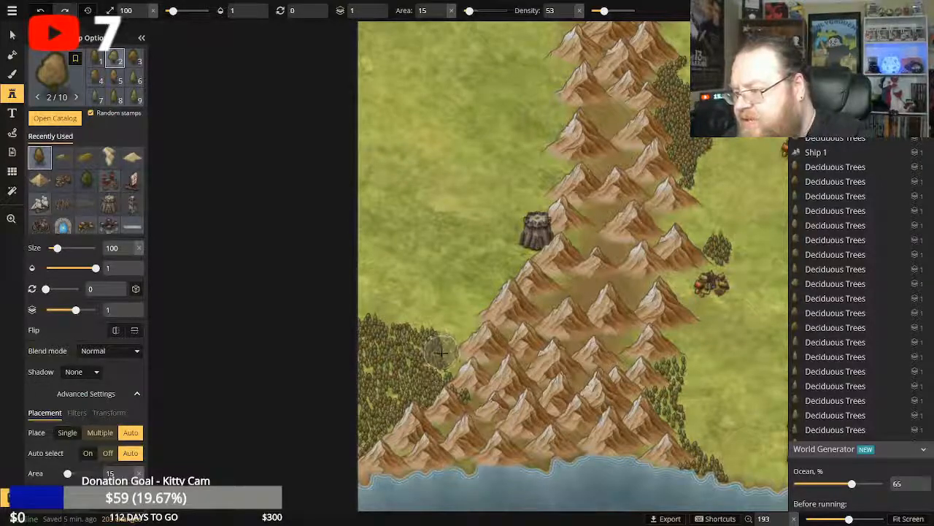
{"action": "left_click", "coordinate": [445, 352]}
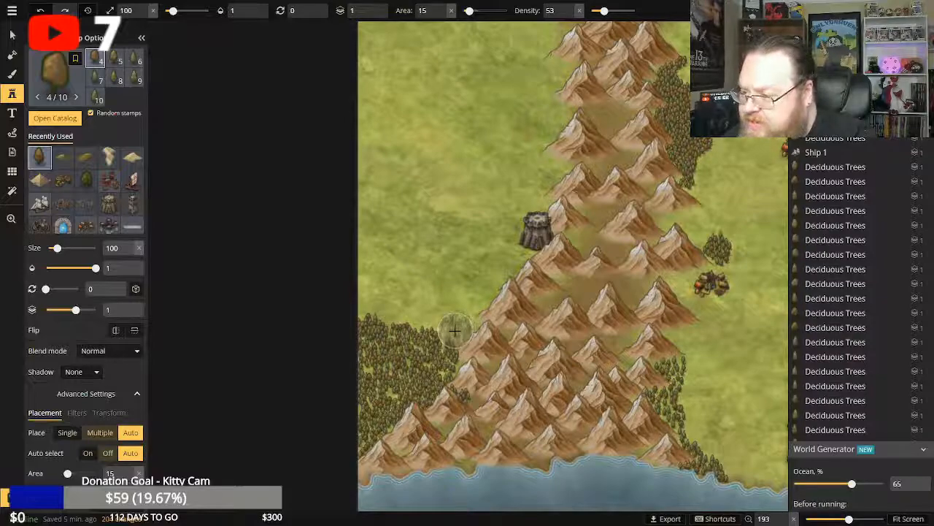
{"action": "left_click", "coordinate": [451, 325]}
{"action": "left_click", "coordinate": [471, 321]}
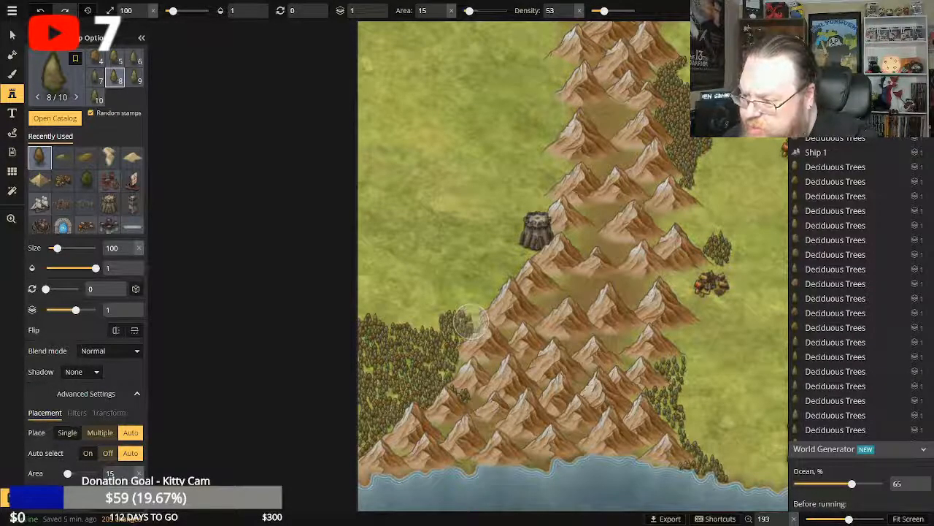
{"action": "left_click", "coordinate": [426, 325]}
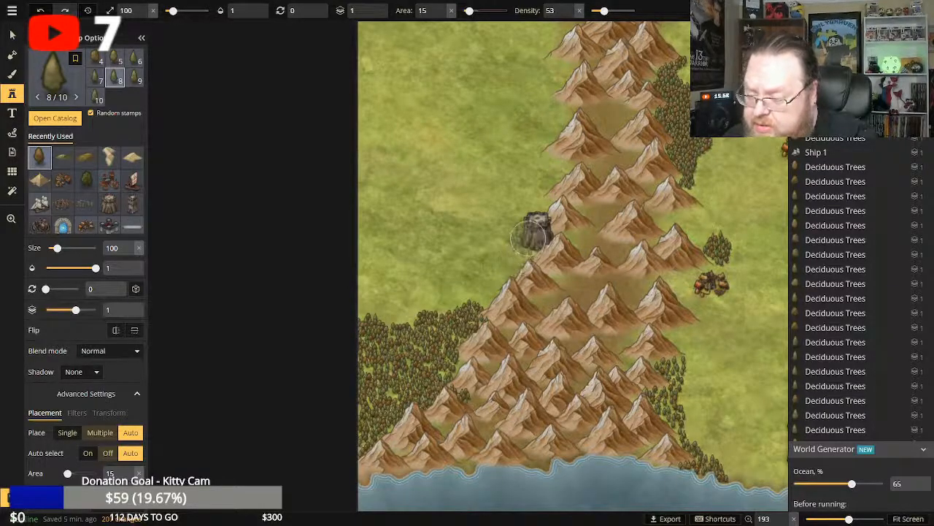
{"action": "left_click", "coordinate": [401, 326]}
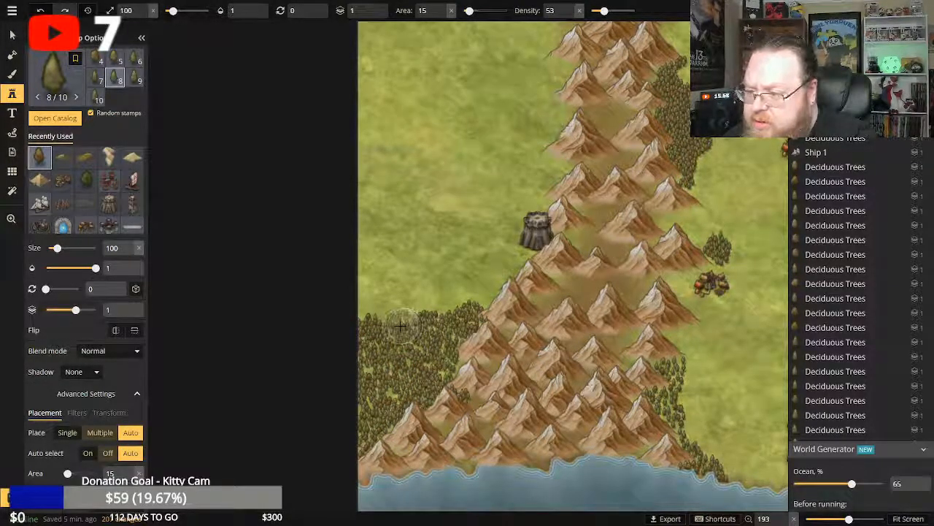
{"action": "left_click", "coordinate": [410, 356]}
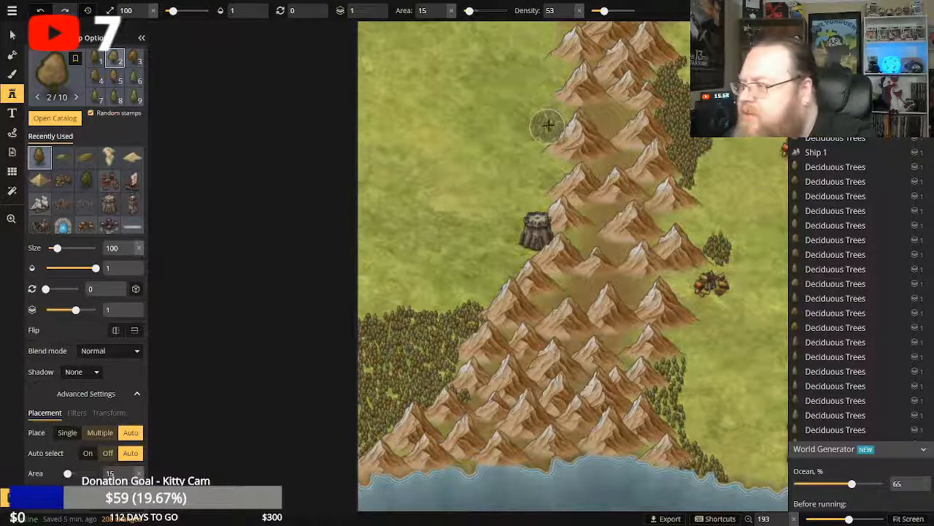
Stamp a diagonal strip of deciduous trees from the western mountain foothills northwest to the map's northern edge.
{"action": "left_click", "coordinate": [534, 109]}
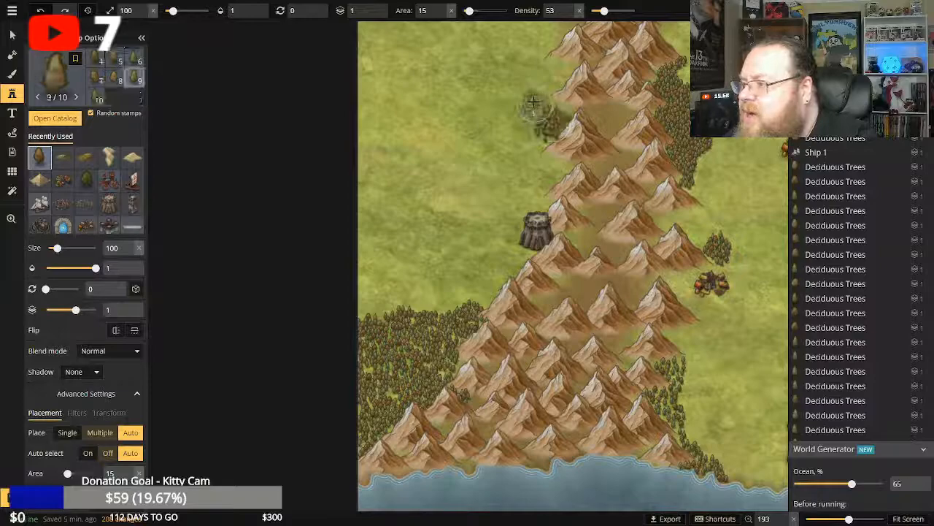
{"action": "mouse_move", "coordinate": [511, 91]}
{"action": "left_mouse_down"}
{"action": "mouse_move", "coordinate": [479, 48]}
{"action": "mouse_move", "coordinate": [416, 27]}
{"action": "left_mouse_up"}
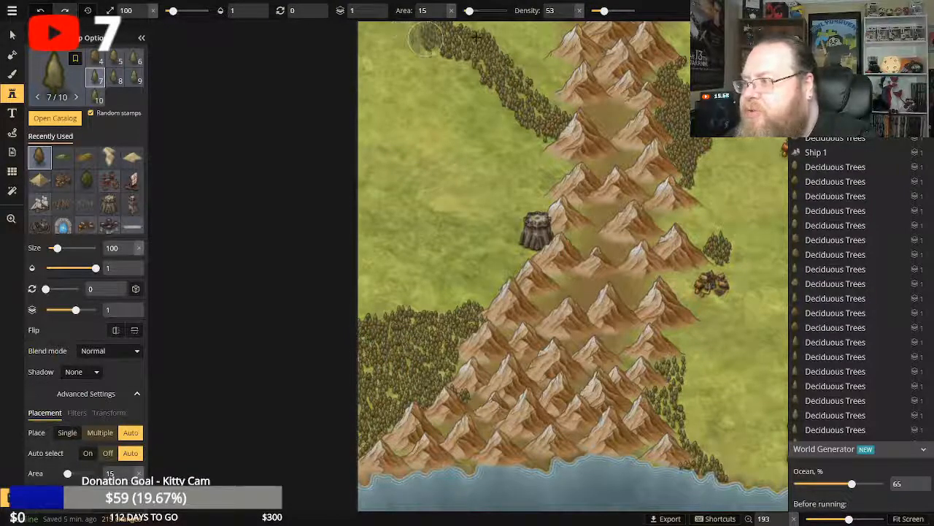
{"action": "left_click_drag", "start_coordinate": [426, 37], "coordinate": [476, 31]}
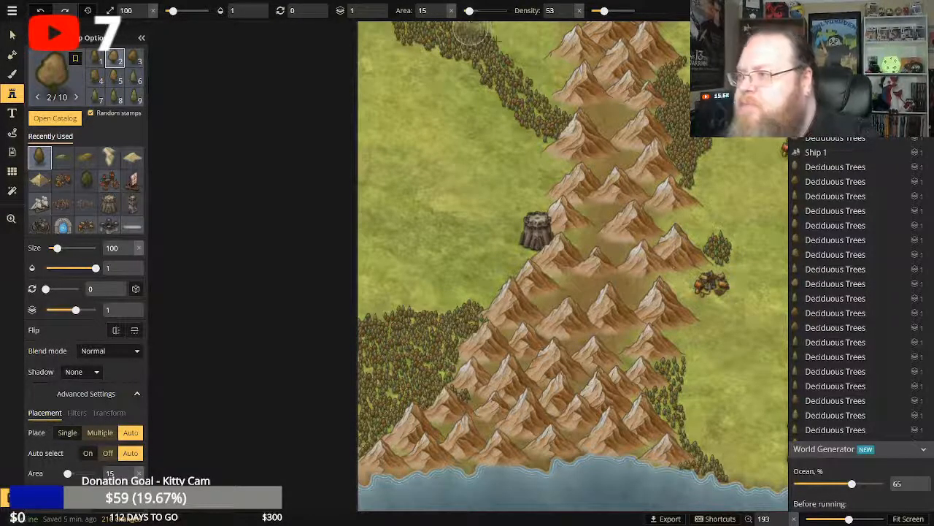
Fill the grassland between the diagonal tree strip and the mountains with deciduous trees, thickening the forest's southern tip.
{"action": "left_click", "coordinate": [472, 30]}
{"action": "mouse_move", "coordinate": [508, 33]}
{"action": "left_mouse_down"}
{"action": "mouse_move", "coordinate": [546, 79]}
{"action": "mouse_move", "coordinate": [564, 62]}
{"action": "mouse_move", "coordinate": [533, 33]}
{"action": "mouse_move", "coordinate": [570, 30]}
{"action": "mouse_move", "coordinate": [511, 102]}
{"action": "mouse_move", "coordinate": [514, 124]}
{"action": "mouse_move", "coordinate": [566, 106]}
{"action": "left_mouse_up"}
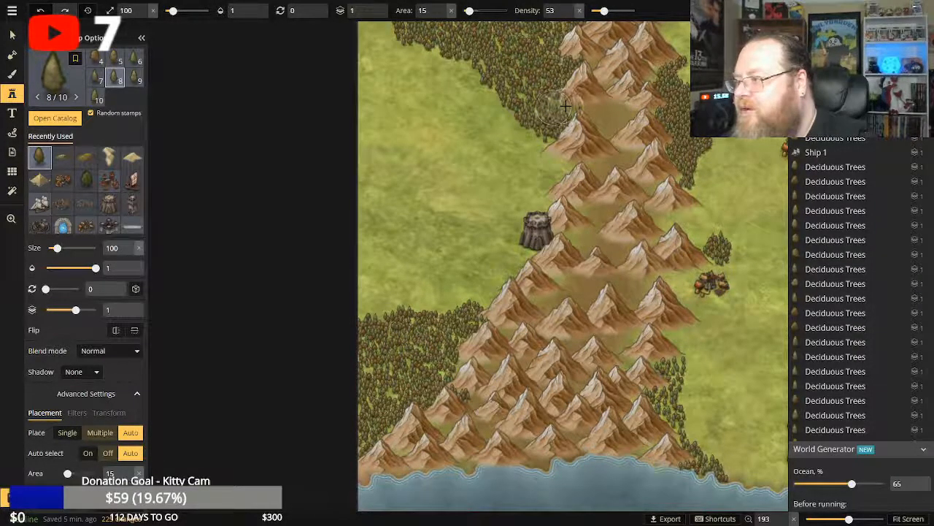
{"action": "left_click", "coordinate": [541, 133]}
{"action": "left_click", "coordinate": [535, 139]}
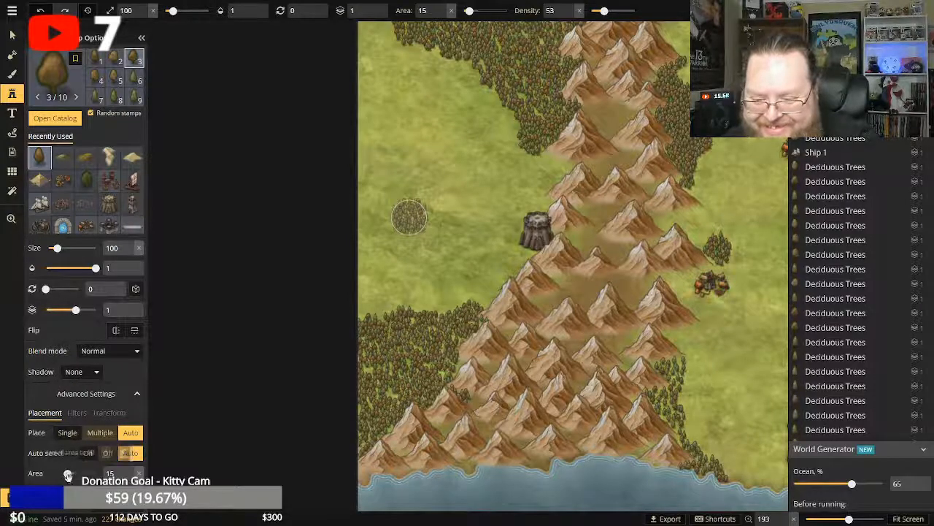
Set the stamp area to 0 and add individual deciduous trees along the northern forest's southern tip and southwestern edge.
{"action": "left_click_drag", "start_coordinate": [67, 473], "coordinate": [45, 473]}
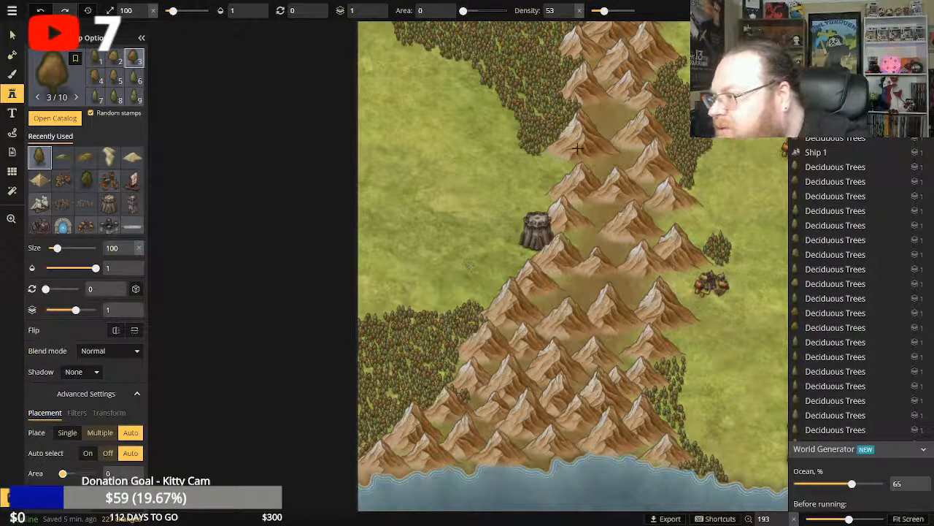
{"action": "left_click", "coordinate": [544, 155]}
{"action": "left_click", "coordinate": [548, 155]}
{"action": "left_click", "coordinate": [549, 155]}
{"action": "left_click", "coordinate": [550, 154]}
{"action": "mouse_move", "coordinate": [549, 155]}
{"action": "left_mouse_down"}
{"action": "mouse_move", "coordinate": [515, 148]}
{"action": "mouse_move", "coordinate": [516, 124]}
{"action": "left_mouse_up"}
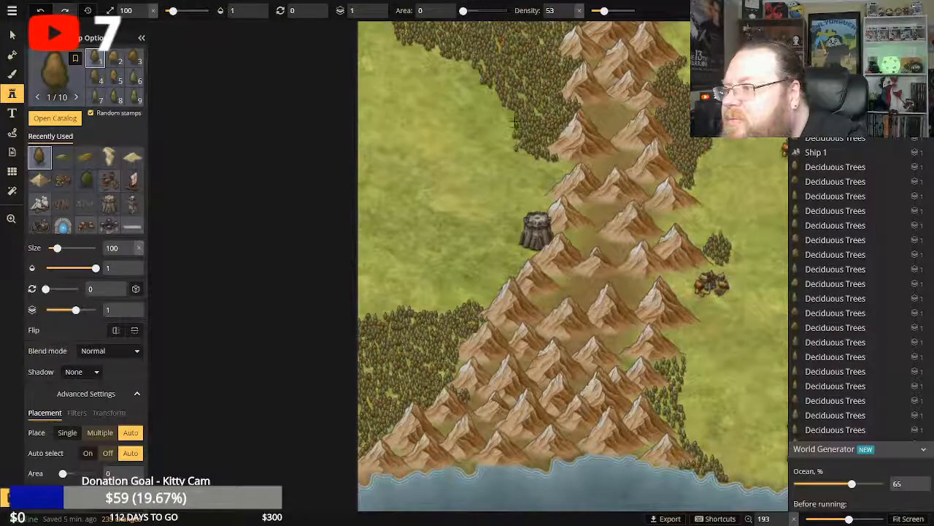
{"action": "left_click", "coordinate": [515, 120]}
{"action": "left_click", "coordinate": [513, 118]}
{"action": "left_click", "coordinate": [509, 112]}
{"action": "left_click", "coordinate": [509, 110]}
{"action": "left_click", "coordinate": [508, 109]}
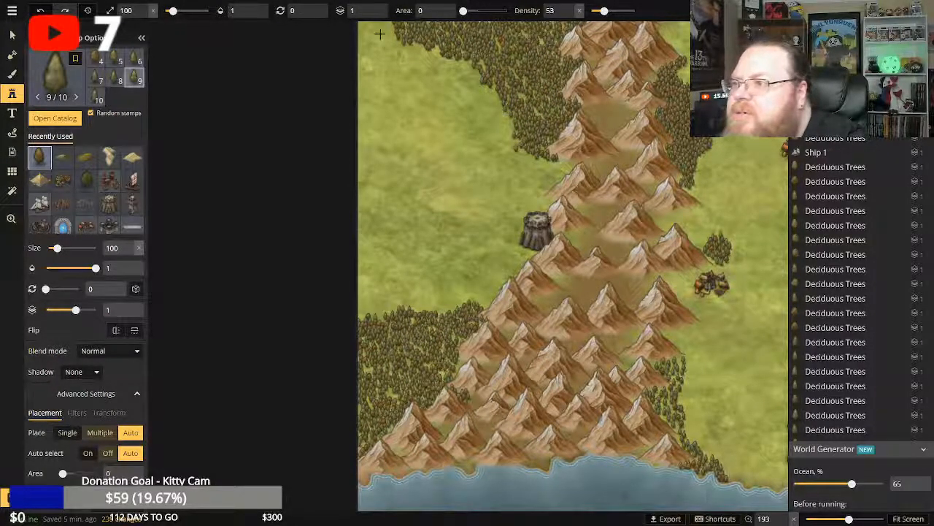
Add individual deciduous trees to taper the northern forest's northwestern end and touch up its edge near the southern tip.
{"action": "left_click", "coordinate": [389, 27]}
{"action": "left_click", "coordinate": [389, 26]}
{"action": "left_click", "coordinate": [386, 26]}
{"action": "left_click", "coordinate": [384, 25]}
{"action": "left_click", "coordinate": [388, 28]}
{"action": "left_click", "coordinate": [390, 30]}
{"action": "left_click", "coordinate": [391, 31]}
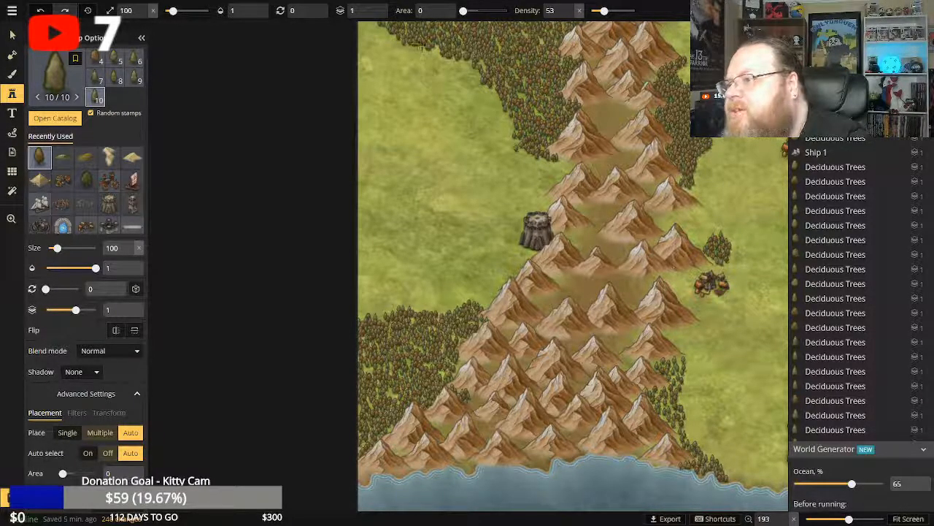
{"action": "left_click", "coordinate": [387, 29]}
{"action": "left_click", "coordinate": [424, 62]}
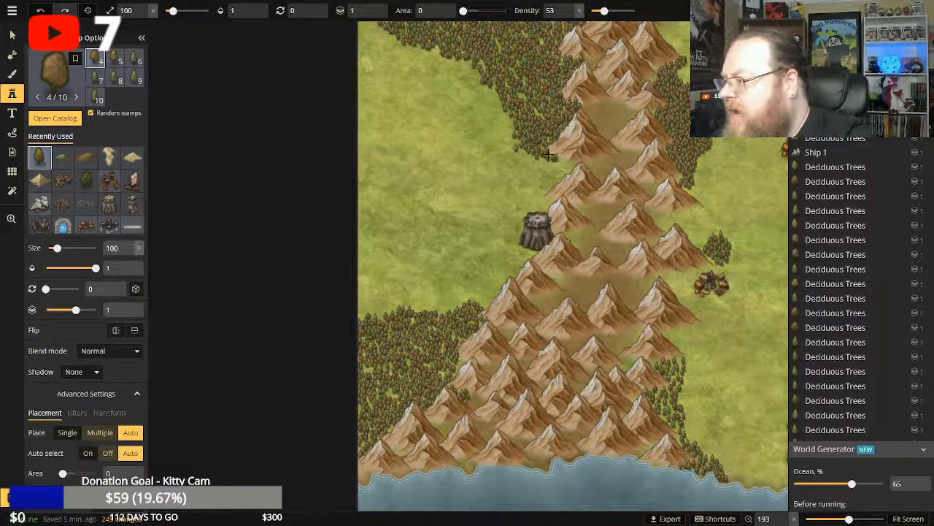
{"action": "left_click", "coordinate": [518, 145]}
{"action": "left_click", "coordinate": [519, 148]}
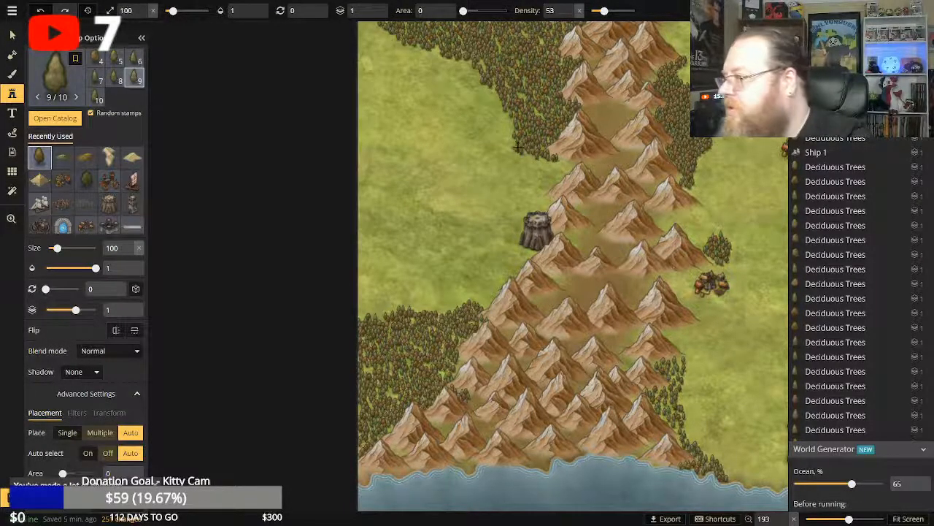
Add individual deciduous trees along the southwestern forest's northern edge, from the mountain slope westward.
{"action": "left_click", "coordinate": [485, 302]}
{"action": "left_click", "coordinate": [489, 301]}
{"action": "left_click", "coordinate": [493, 297]}
{"action": "left_click", "coordinate": [494, 295]}
{"action": "left_click", "coordinate": [482, 296]}
{"action": "left_click", "coordinate": [480, 298]}
{"action": "left_click", "coordinate": [476, 298]}
{"action": "left_click", "coordinate": [473, 300]}
{"action": "left_click", "coordinate": [475, 300]}
{"action": "left_click", "coordinate": [467, 301]}
{"action": "left_click", "coordinate": [463, 302]}
{"action": "left_click", "coordinate": [456, 305]}
{"action": "left_click", "coordinate": [448, 305]}
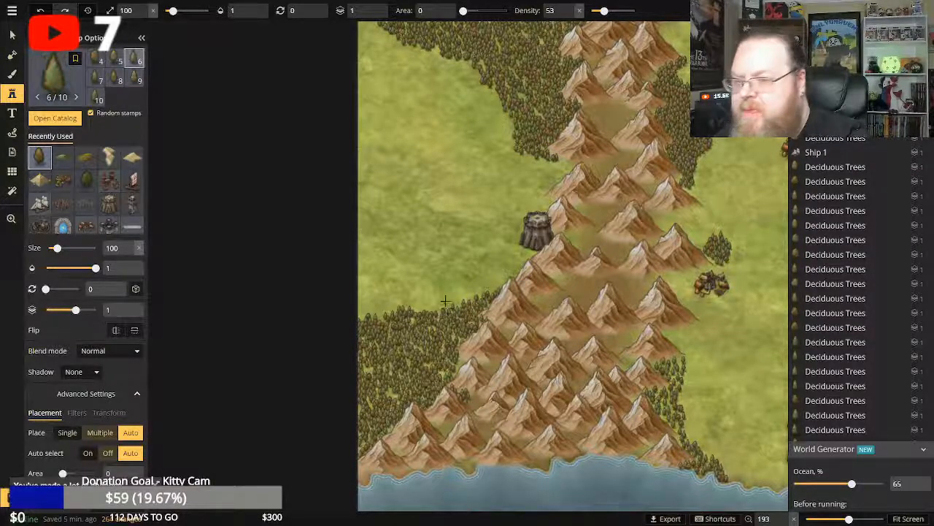
{"action": "left_click", "coordinate": [447, 304]}
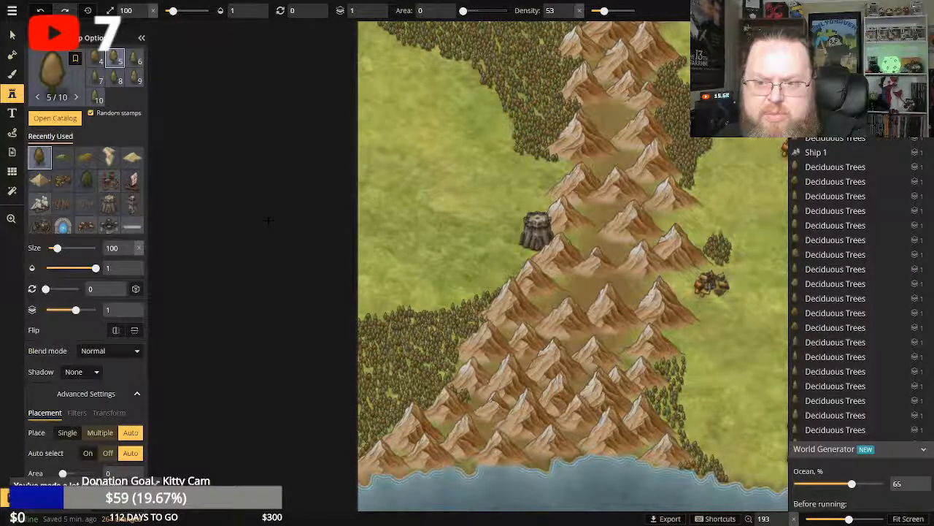
Place a size 100 red-roofed village stamp on the open grassland west of the grey tower.
{"action": "left_click", "coordinate": [62, 180]}
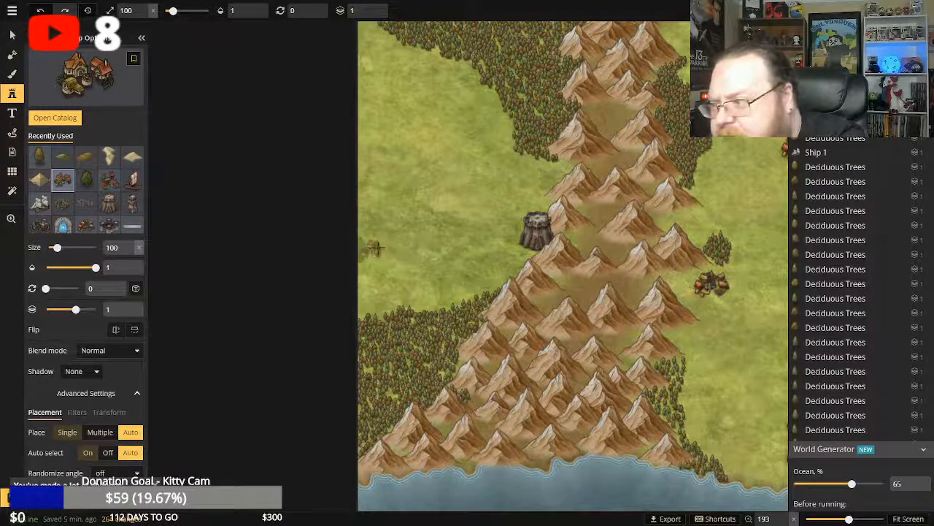
{"action": "left_click", "coordinate": [409, 216]}
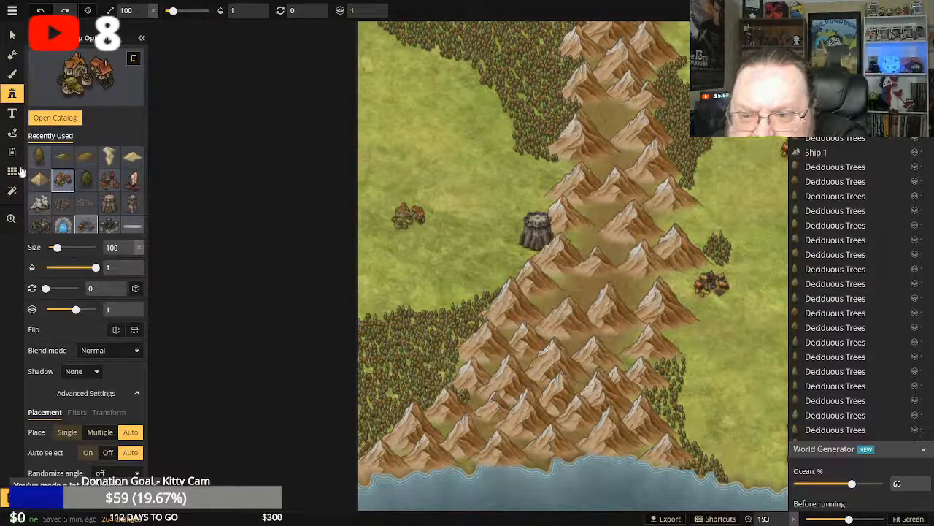
{"action": "left_click", "coordinate": [16, 98]}
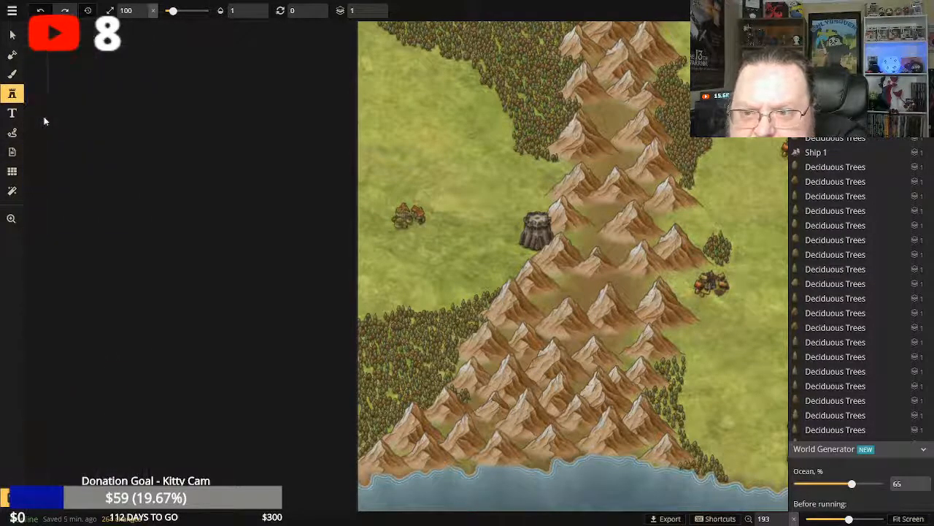
{"action": "left_click", "coordinate": [17, 97]}
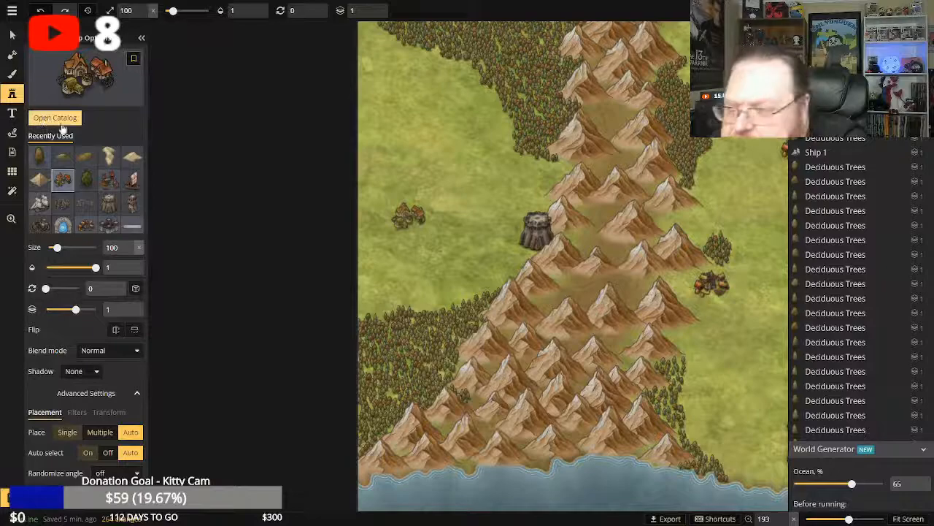
Open the stamp catalog and look through the regional settlement, building, nature, tree and mountain stamps.
{"action": "left_click", "coordinate": [57, 122]}
{"action": "scroll", "coordinate": [478, 287], "scroll_direction": "down", "scroll_amount": 10}
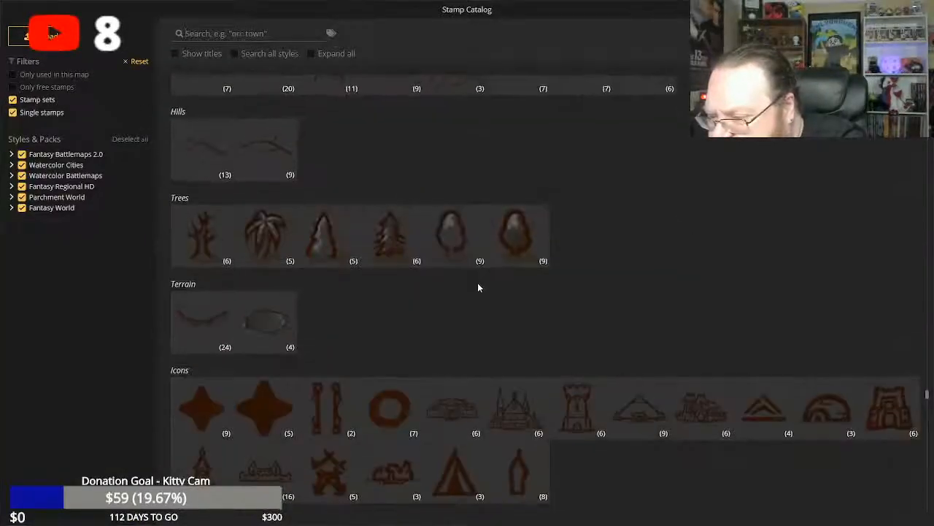
{"action": "scroll", "coordinate": [478, 286], "scroll_direction": "up", "scroll_amount": 15}
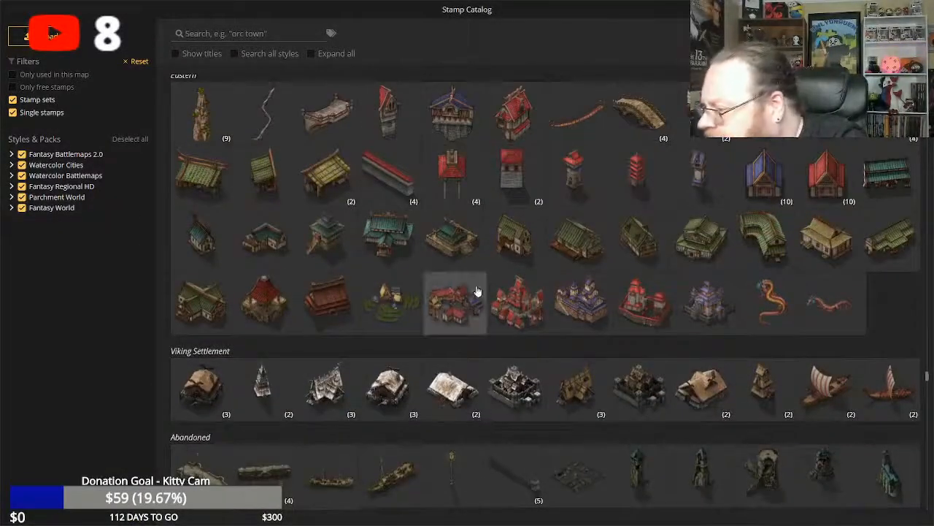
{"action": "scroll", "coordinate": [476, 290], "scroll_direction": "up", "scroll_amount": 10}
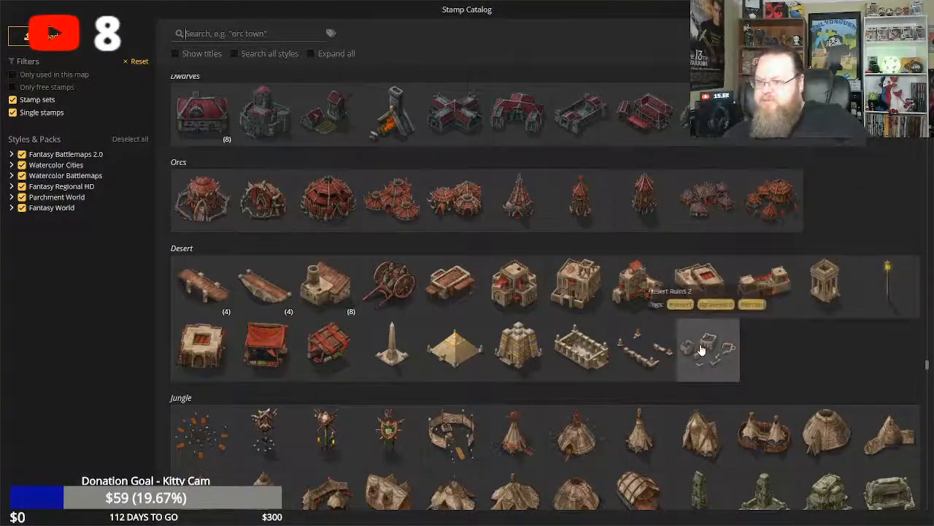
{"action": "scroll", "coordinate": [521, 338], "scroll_direction": "up", "scroll_amount": 2}
{"action": "scroll", "coordinate": [520, 338], "scroll_direction": "up", "scroll_amount": 6}
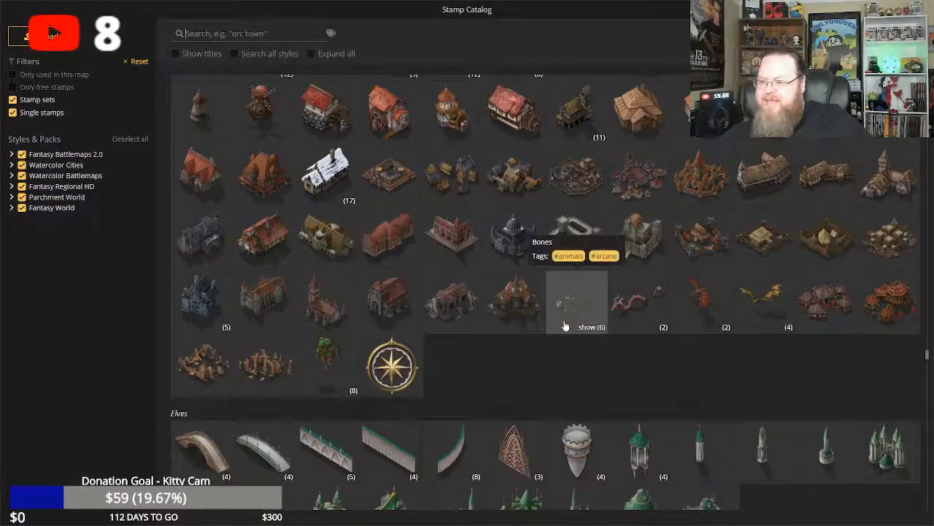
{"action": "scroll", "coordinate": [562, 321], "scroll_direction": "up", "scroll_amount": 5}
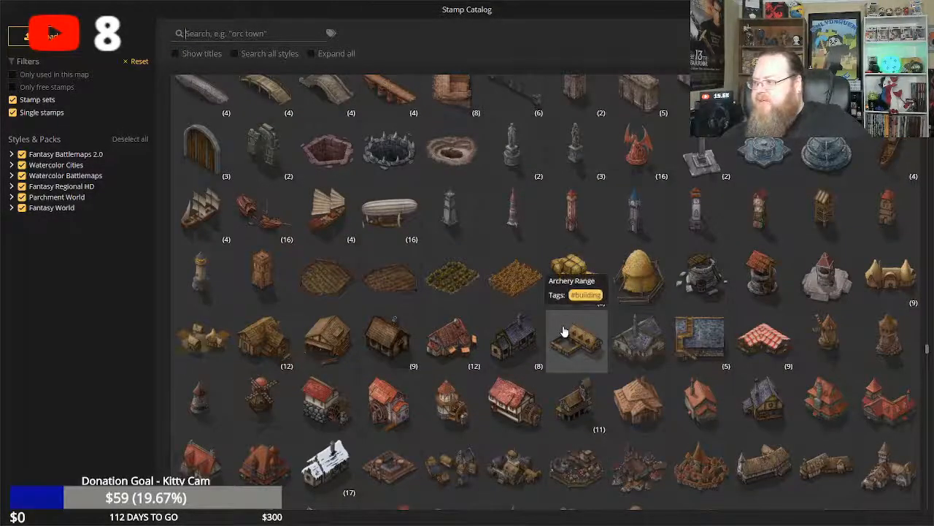
{"action": "scroll", "coordinate": [564, 332], "scroll_direction": "down", "scroll_amount": 3}
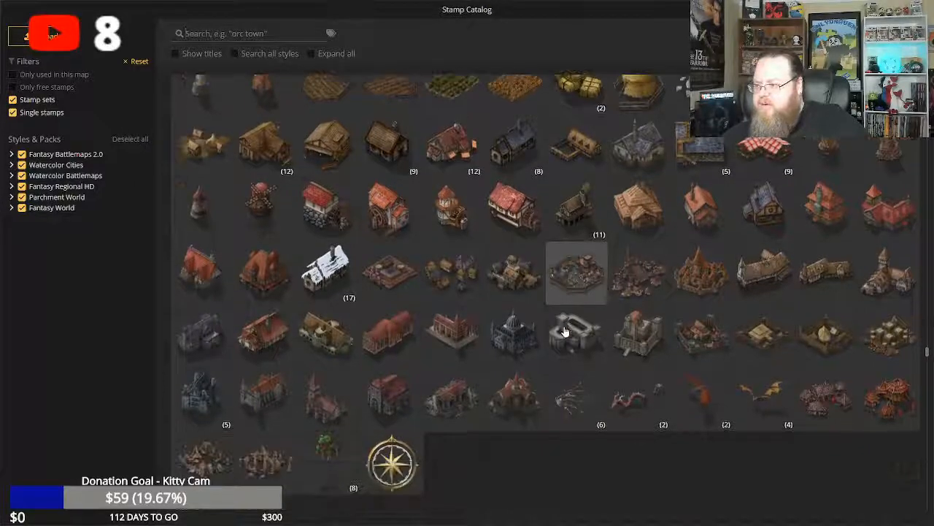
{"action": "scroll", "coordinate": [564, 331], "scroll_direction": "up", "scroll_amount": 10}
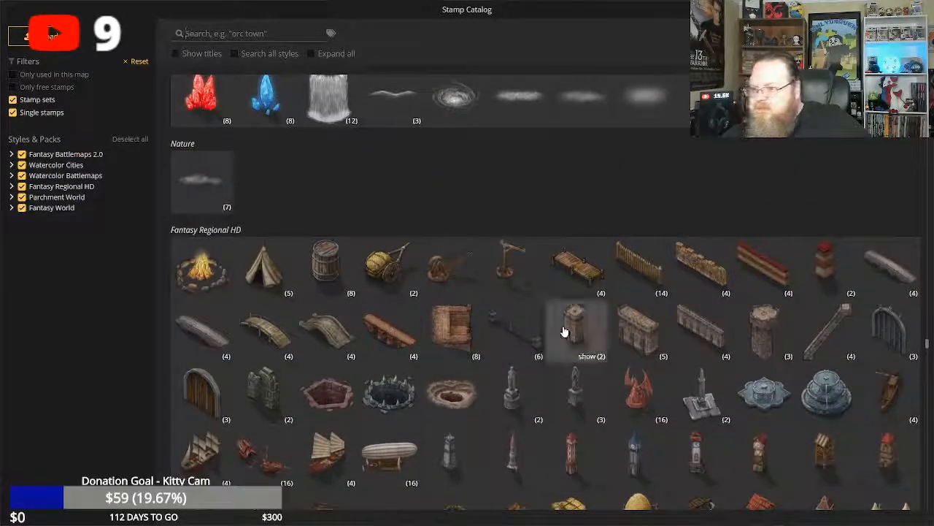
{"action": "scroll", "coordinate": [562, 325], "scroll_direction": "up", "scroll_amount": 8}
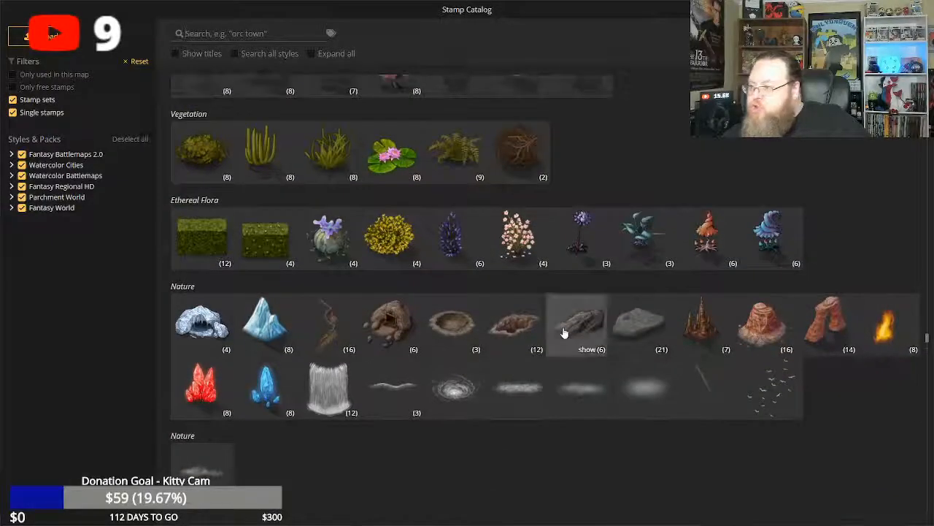
{"action": "scroll", "coordinate": [562, 331], "scroll_direction": "up", "scroll_amount": 11}
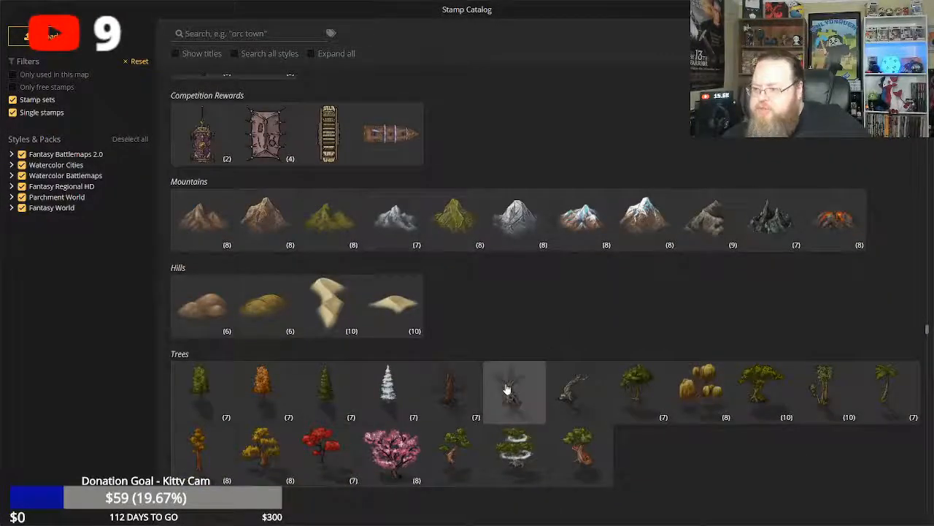
Look through the watercolor battlemap and city stamps, from roofs, wizard and forest sets to desert, ruins, docks and city blocks.
{"action": "scroll", "coordinate": [581, 316], "scroll_direction": "up", "scroll_amount": 16}
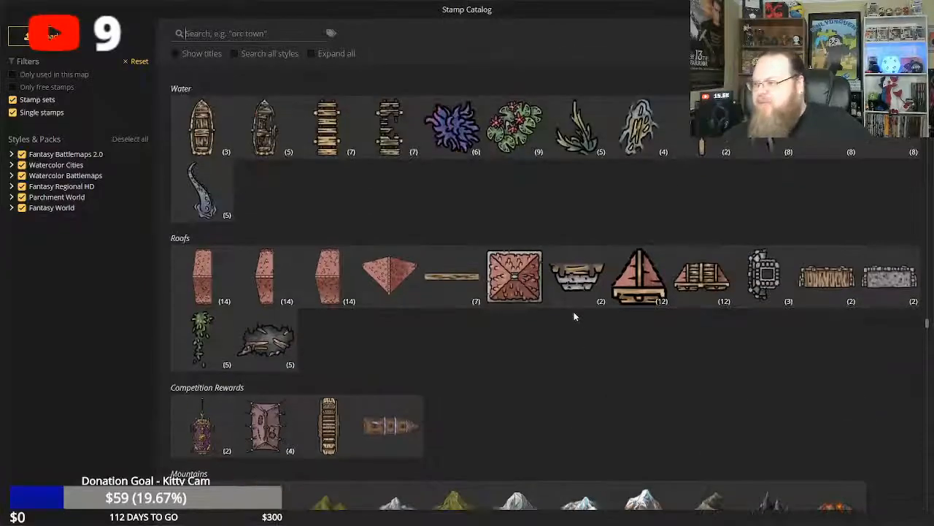
{"action": "scroll", "coordinate": [573, 314], "scroll_direction": "up", "scroll_amount": 20}
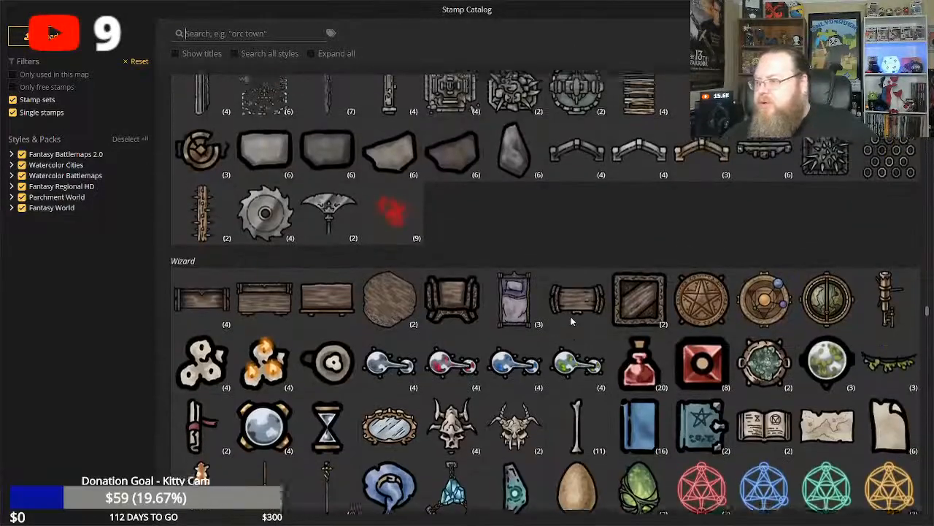
{"action": "scroll", "coordinate": [565, 325], "scroll_direction": "up", "scroll_amount": 20}
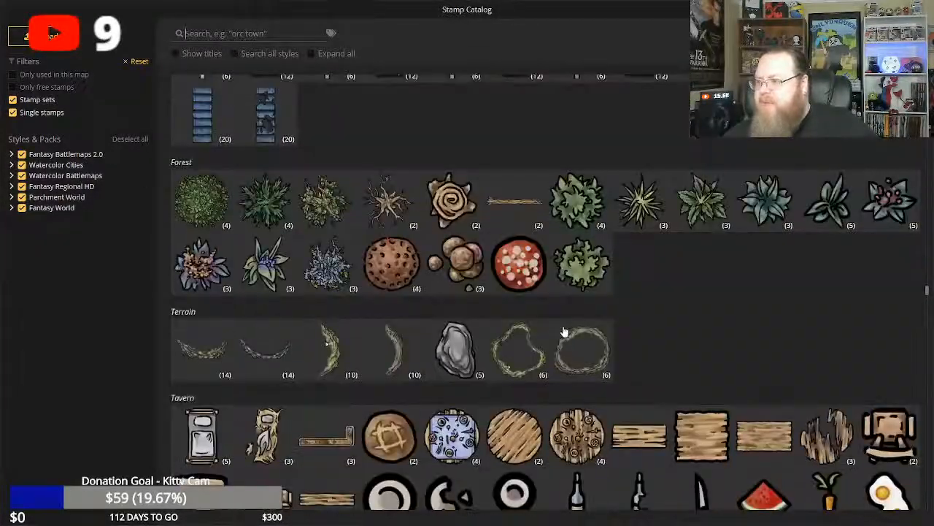
{"action": "scroll", "coordinate": [564, 330], "scroll_direction": "up", "scroll_amount": 15}
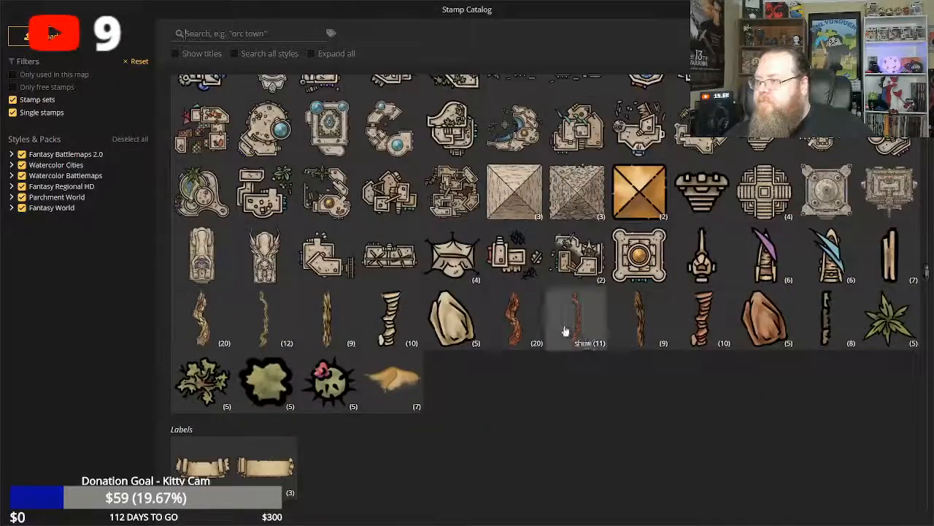
{"action": "scroll", "coordinate": [564, 332], "scroll_direction": "up", "scroll_amount": 3}
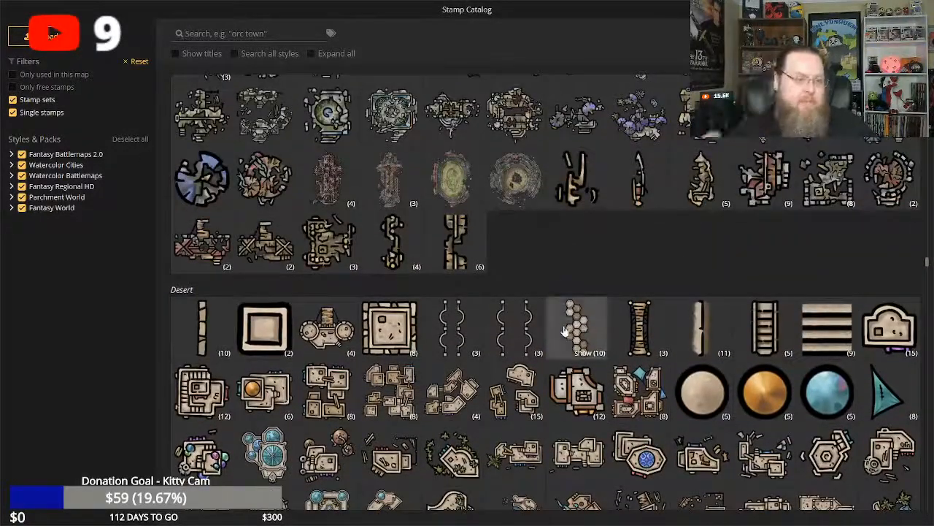
{"action": "scroll", "coordinate": [562, 329], "scroll_direction": "up", "scroll_amount": 20}
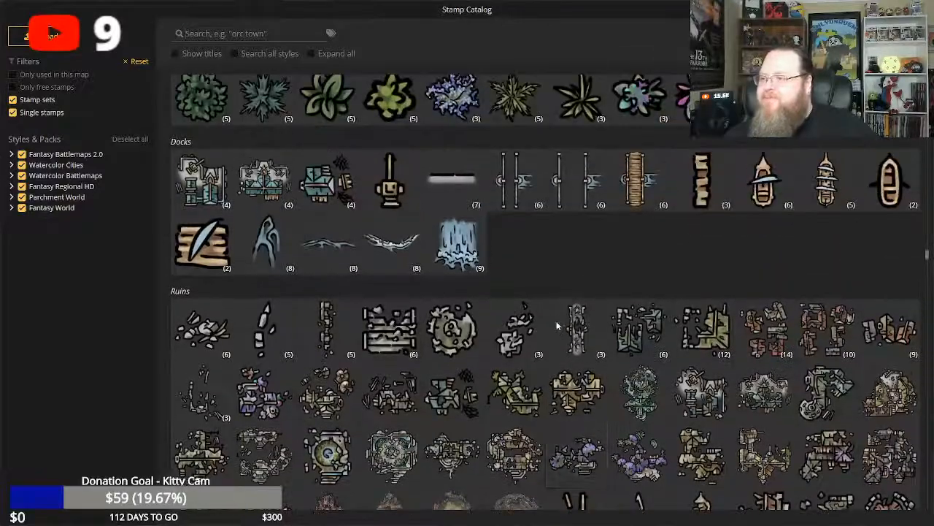
{"action": "scroll", "coordinate": [557, 328], "scroll_direction": "up", "scroll_amount": 20}
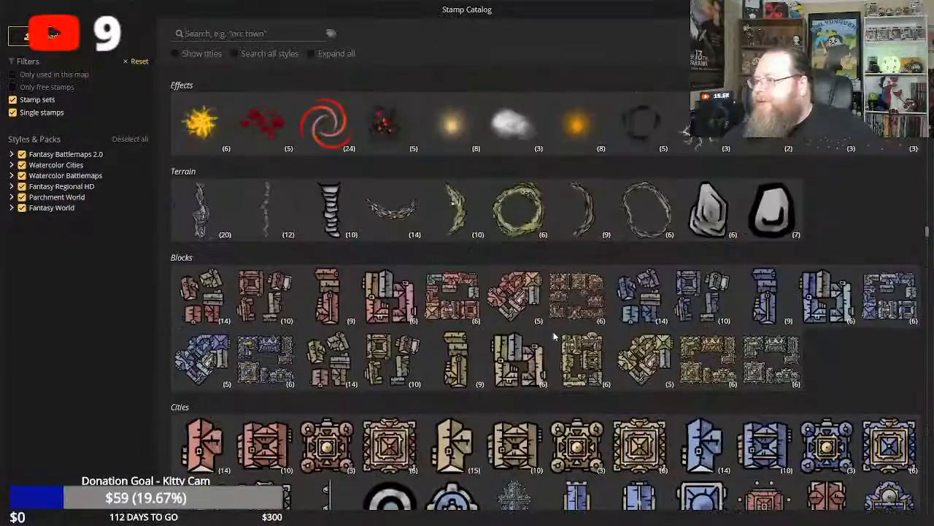
{"action": "scroll", "coordinate": [554, 339], "scroll_direction": "down", "scroll_amount": 2}
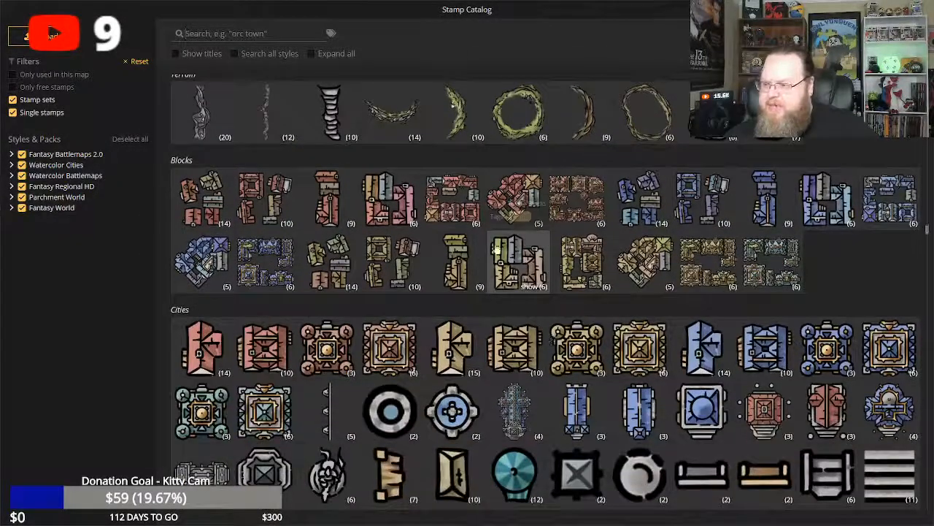
{"action": "scroll", "coordinate": [515, 292], "scroll_direction": "up", "scroll_amount": 2}
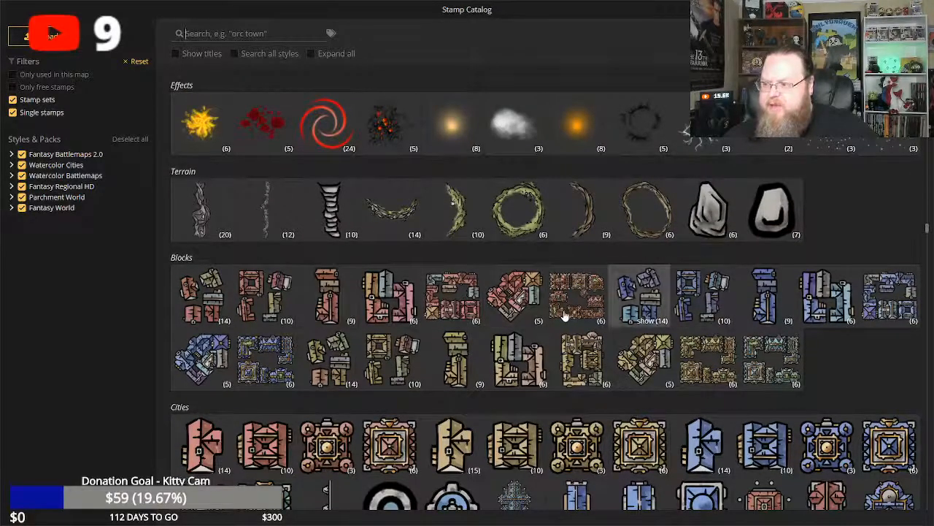
{"action": "scroll", "coordinate": [564, 314], "scroll_direction": "up", "scroll_amount": 3}
{"action": "mouse_move", "coordinate": [332, 270]}
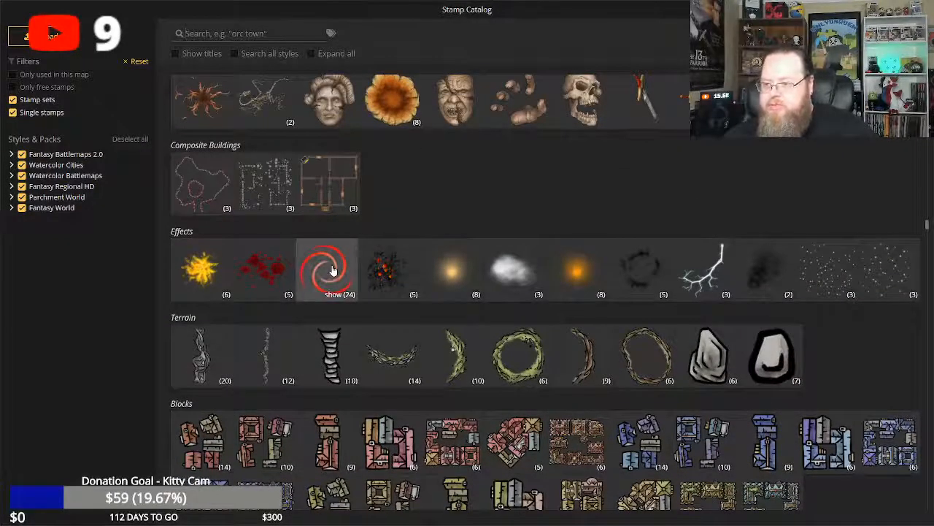
Examine the Fantasy Battlemaps stamps, including the Epic Stamps, Frigid North, Ship, Steampunk, Siege, Orc, Dungeons and Dwarven sets.
{"action": "scroll", "coordinate": [497, 303], "scroll_direction": "up", "scroll_amount": 4}
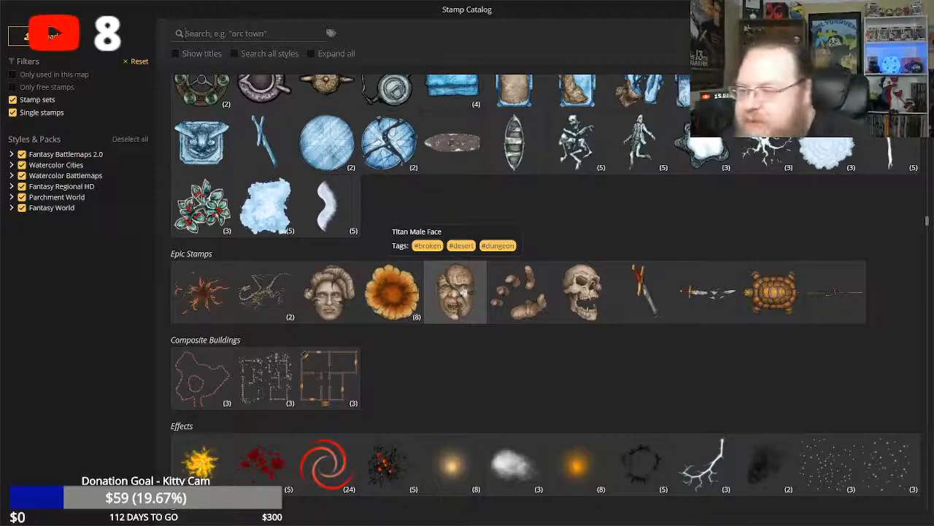
{"action": "scroll", "coordinate": [468, 291], "scroll_direction": "up", "scroll_amount": 5}
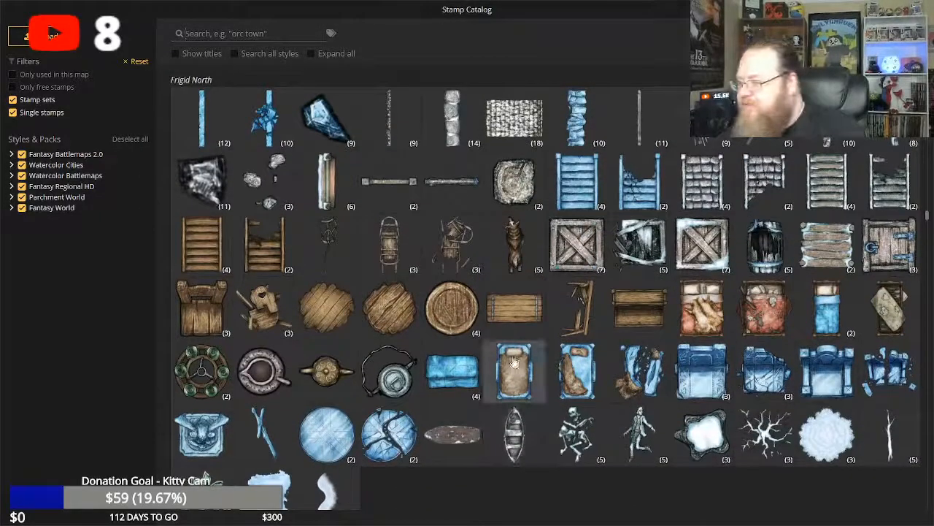
{"action": "scroll", "coordinate": [515, 363], "scroll_direction": "up", "scroll_amount": 3}
{"action": "scroll", "coordinate": [576, 389], "scroll_direction": "down", "scroll_amount": 4}
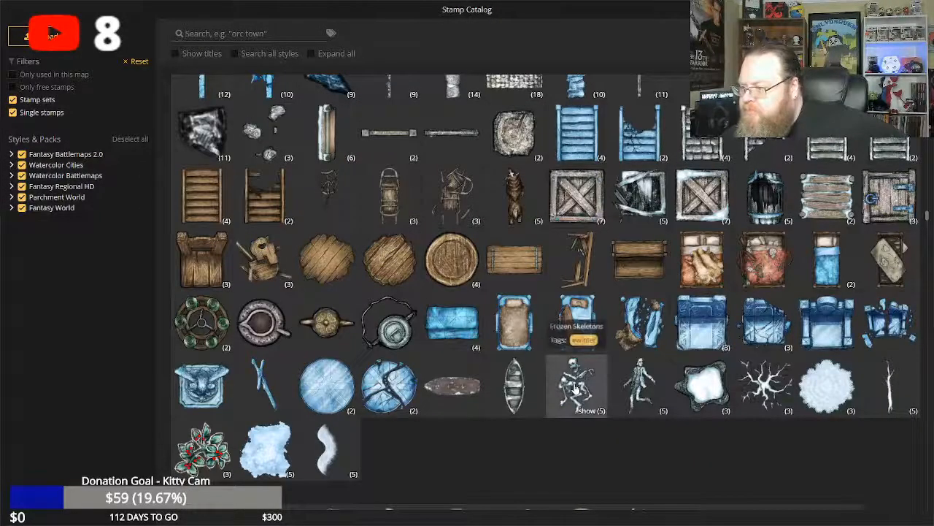
{"action": "scroll", "coordinate": [575, 387], "scroll_direction": "up", "scroll_amount": 6}
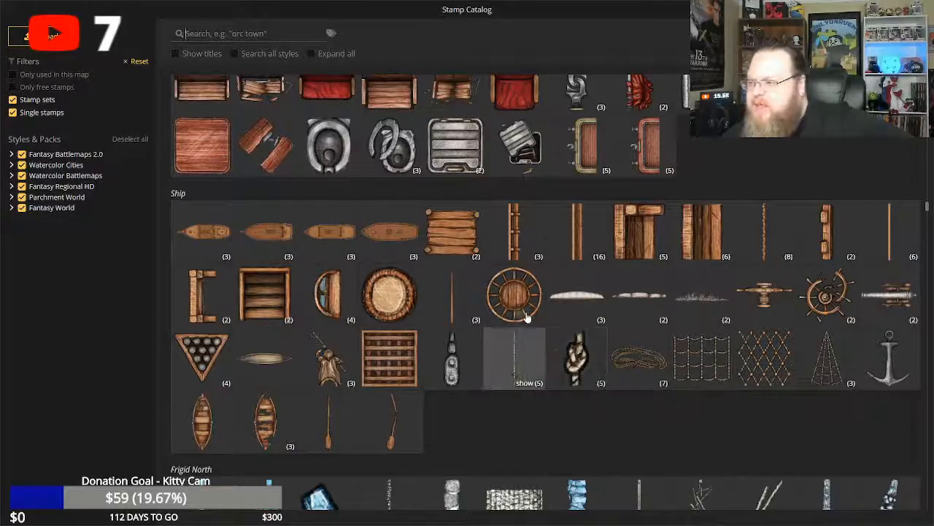
{"action": "scroll", "coordinate": [535, 292], "scroll_direction": "up", "scroll_amount": 8}
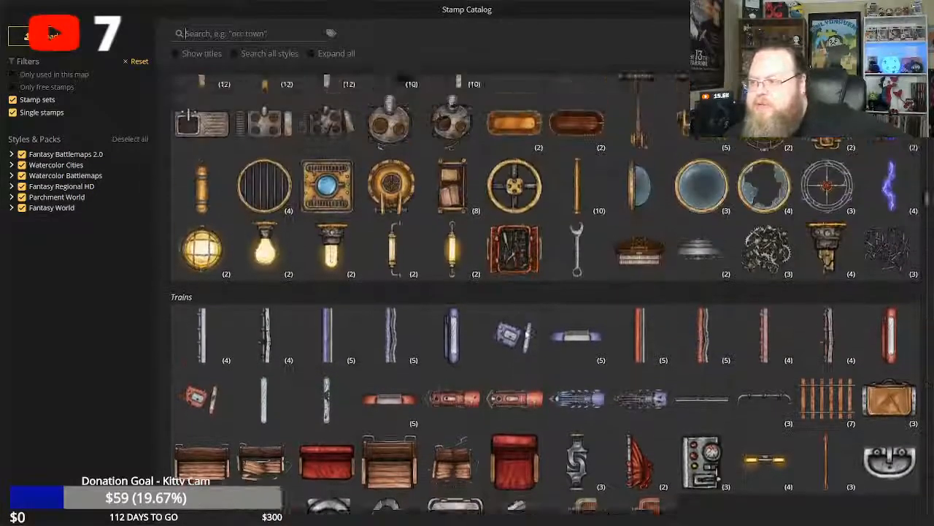
{"action": "scroll", "coordinate": [524, 335], "scroll_direction": "up", "scroll_amount": 10}
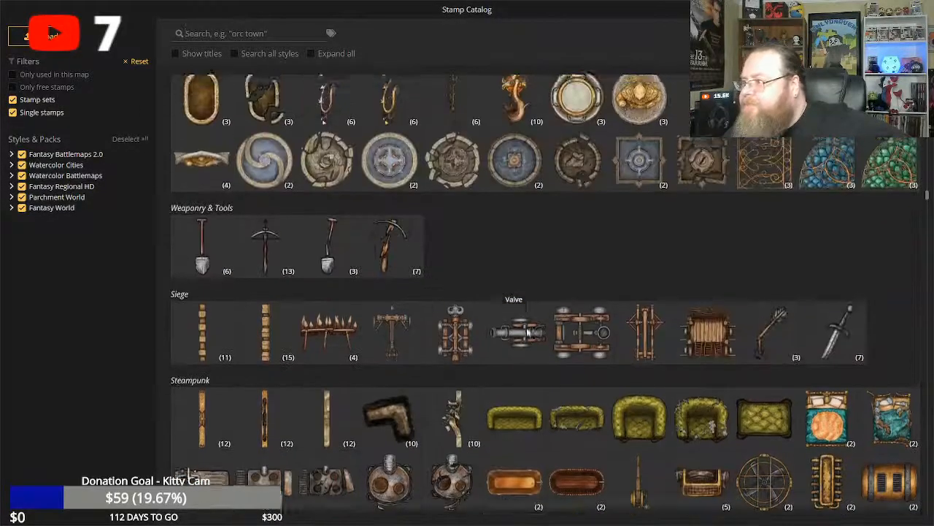
{"action": "scroll", "coordinate": [523, 332], "scroll_direction": "up", "scroll_amount": 8}
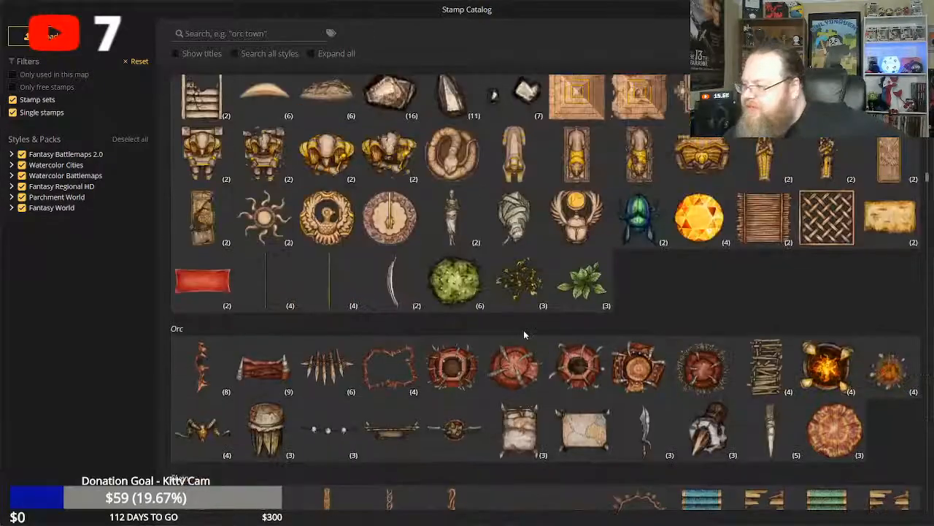
{"action": "scroll", "coordinate": [524, 332], "scroll_direction": "up", "scroll_amount": 5}
{"action": "scroll", "coordinate": [523, 334], "scroll_direction": "up", "scroll_amount": 10}
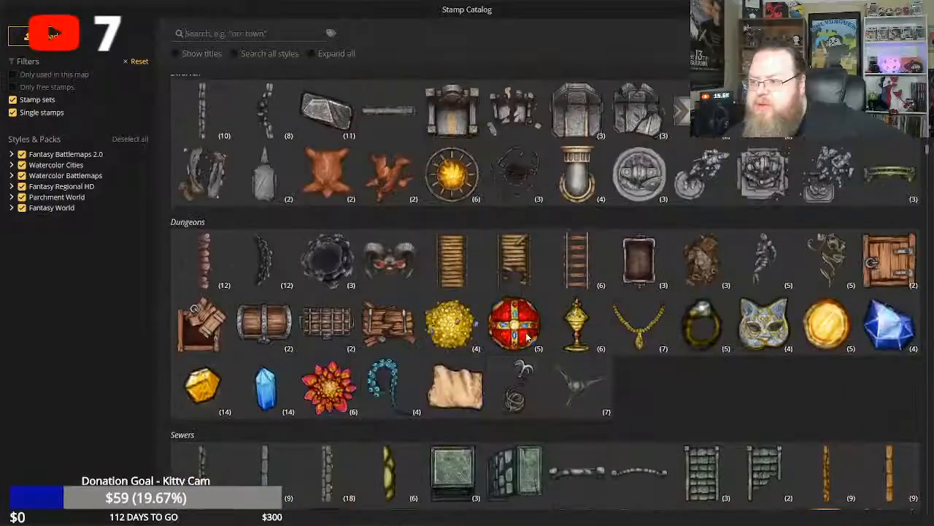
{"action": "scroll", "coordinate": [525, 332], "scroll_direction": "up", "scroll_amount": 8}
{"action": "scroll", "coordinate": [526, 332], "scroll_direction": "down", "scroll_amount": 6}
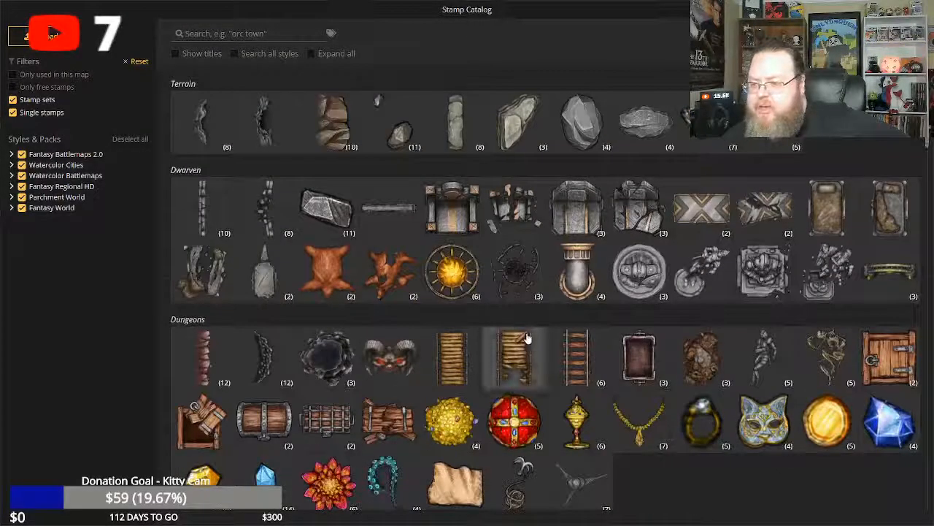
Go back up through the Fantasy Battlemaps stamps to examine the interior furniture, curtains, food, rugs, roofs and Tavern set.
{"action": "scroll", "coordinate": [527, 338], "scroll_direction": "up", "scroll_amount": 10}
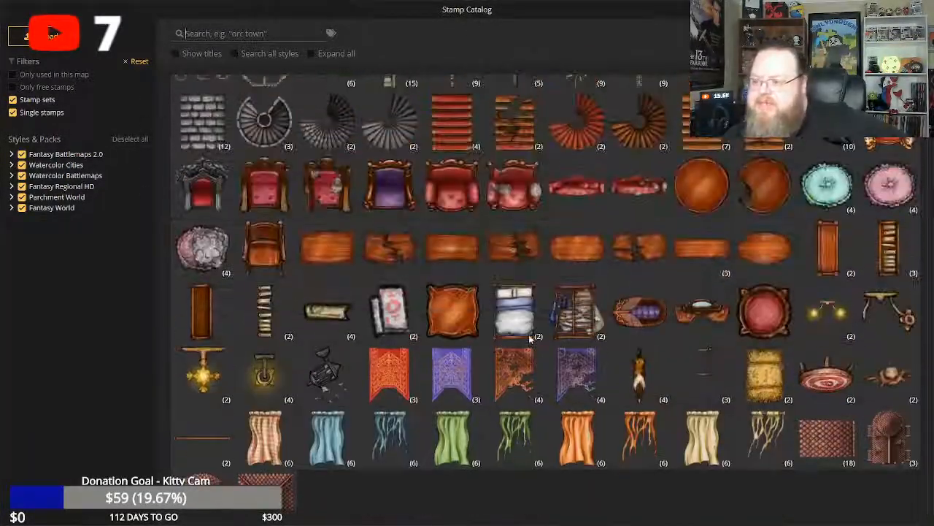
{"action": "scroll", "coordinate": [526, 333], "scroll_direction": "up", "scroll_amount": 12}
{"action": "scroll", "coordinate": [527, 336], "scroll_direction": "up", "scroll_amount": 12}
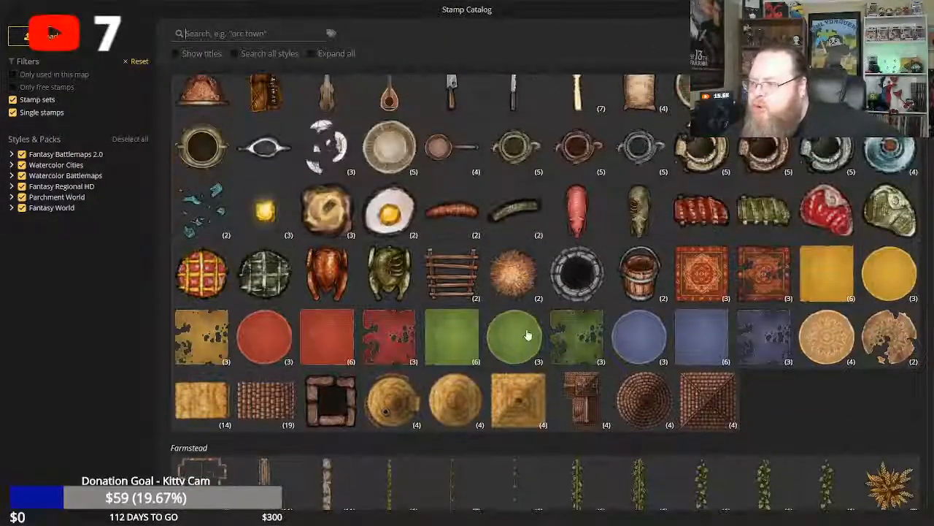
{"action": "scroll", "coordinate": [527, 330], "scroll_direction": "up", "scroll_amount": 10}
{"action": "scroll", "coordinate": [529, 328], "scroll_direction": "up", "scroll_amount": 1}
{"action": "scroll", "coordinate": [529, 329], "scroll_direction": "down", "scroll_amount": 6}
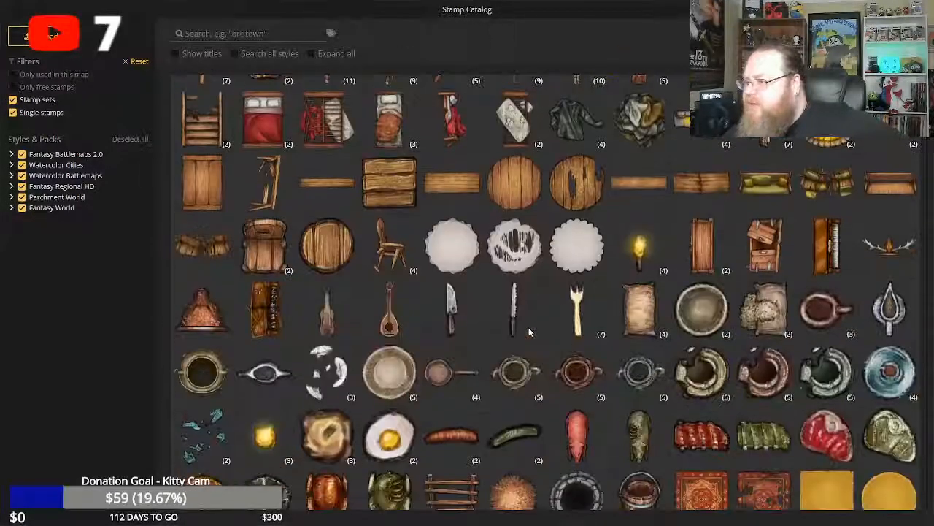
{"action": "scroll", "coordinate": [528, 328], "scroll_direction": "up", "scroll_amount": 1}
{"action": "scroll", "coordinate": [527, 336], "scroll_direction": "down", "scroll_amount": 1}
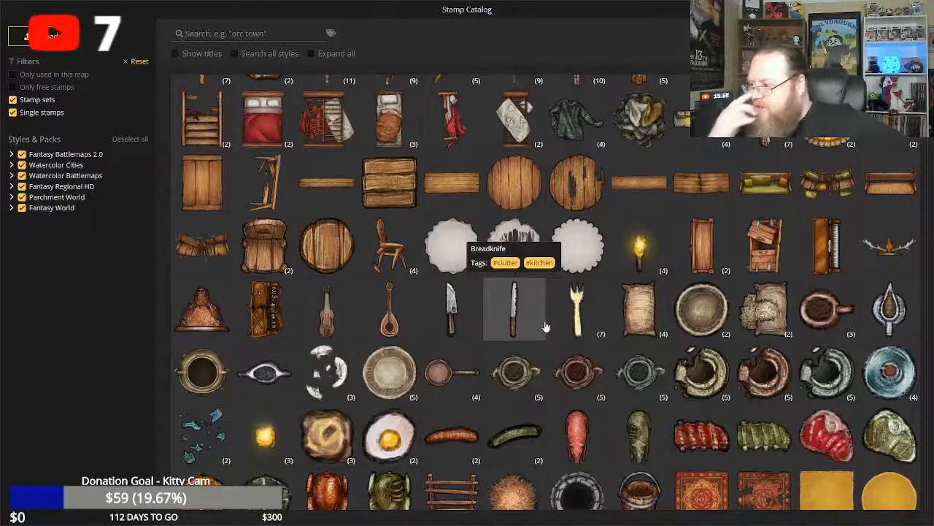
{"action": "scroll", "coordinate": [555, 300], "scroll_direction": "up", "scroll_amount": 8}
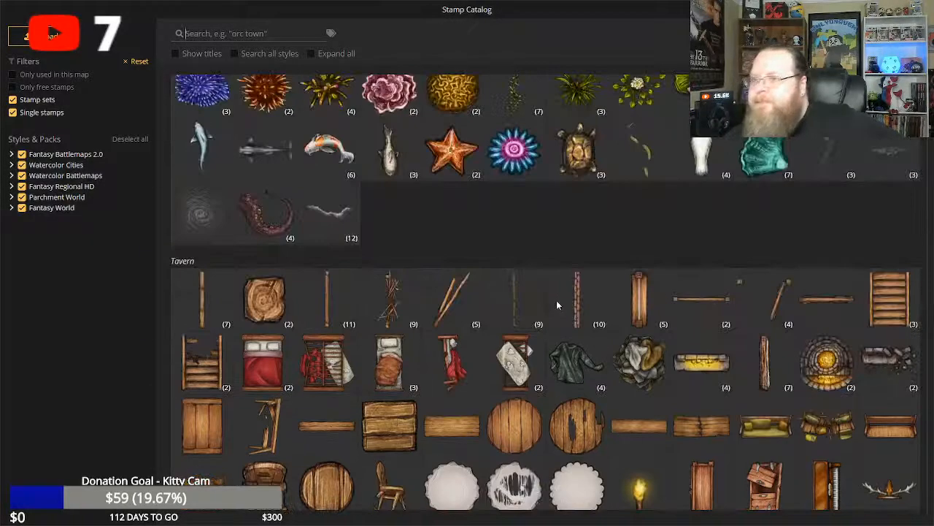
Examine the Farmstead, Camp, Market, Ruins, Terrain, Dwarven, Dungeons, Sewers, Prison and Traps stamp sets.
{"action": "scroll", "coordinate": [540, 300], "scroll_direction": "down", "scroll_amount": 10}
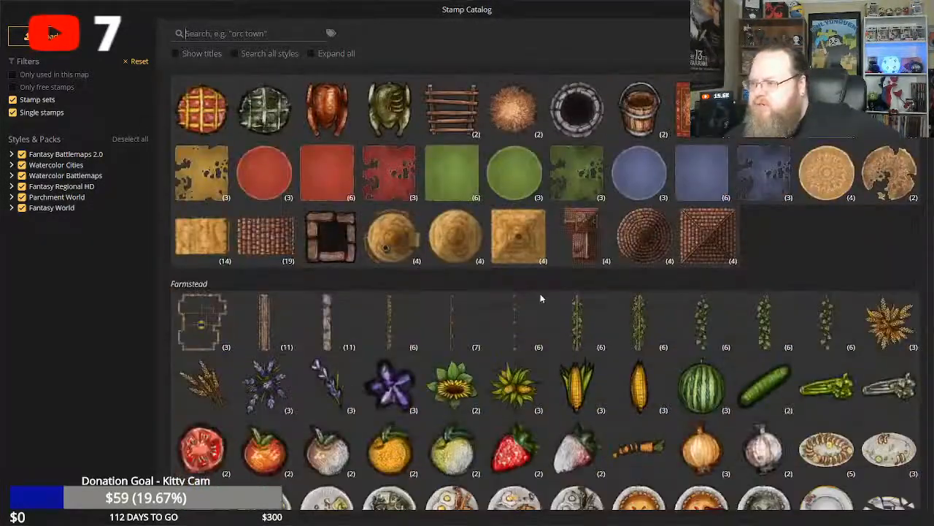
{"action": "scroll", "coordinate": [541, 298], "scroll_direction": "down", "scroll_amount": 5}
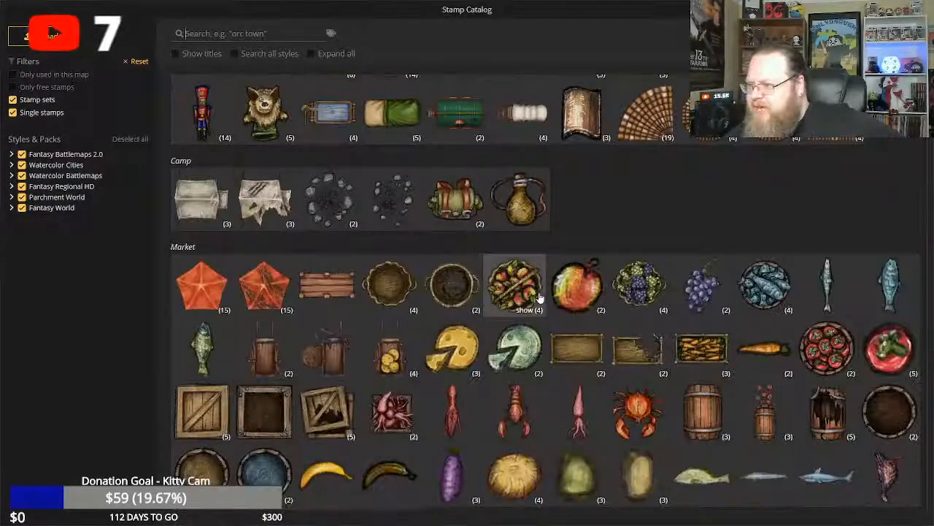
{"action": "scroll", "coordinate": [547, 292], "scroll_direction": "down", "scroll_amount": 4}
{"action": "scroll", "coordinate": [549, 288], "scroll_direction": "down", "scroll_amount": 20}
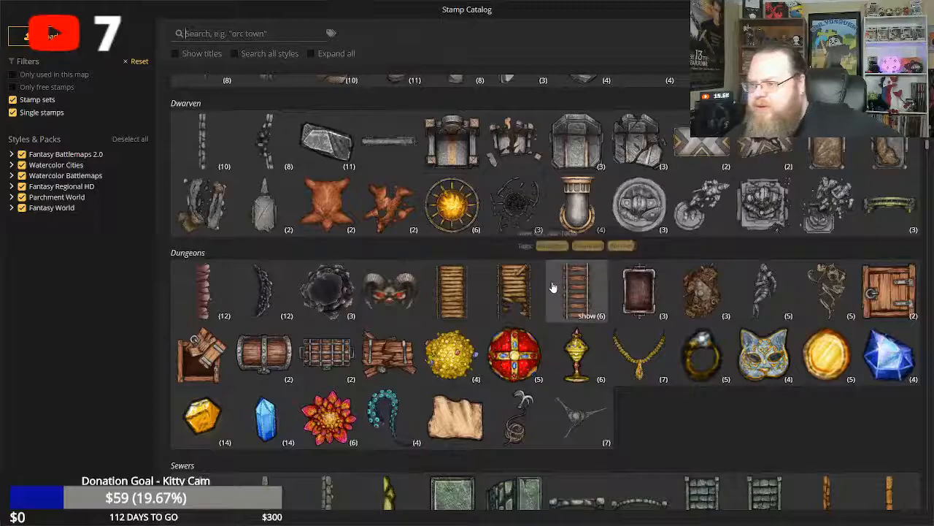
{"action": "scroll", "coordinate": [553, 286], "scroll_direction": "up", "scroll_amount": 3}
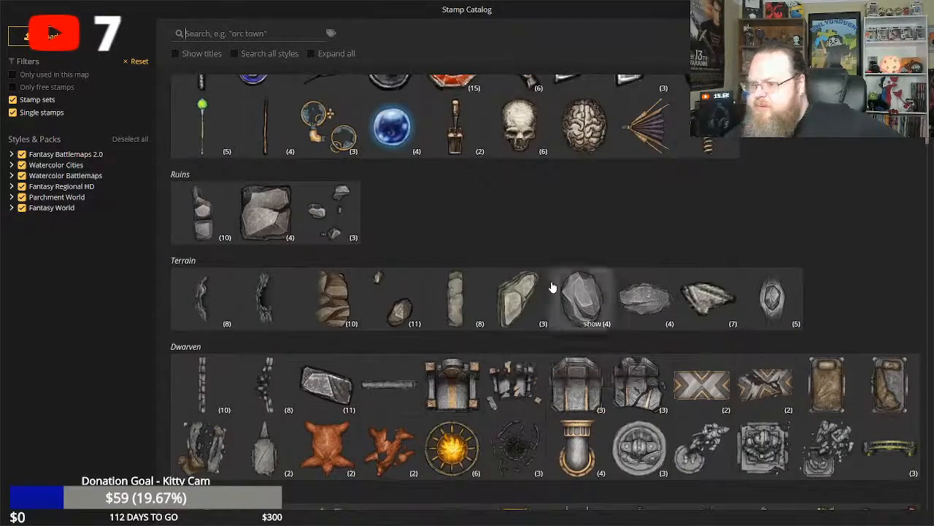
{"action": "scroll", "coordinate": [553, 287], "scroll_direction": "down", "scroll_amount": 4}
{"action": "scroll", "coordinate": [552, 286], "scroll_direction": "down", "scroll_amount": 6}
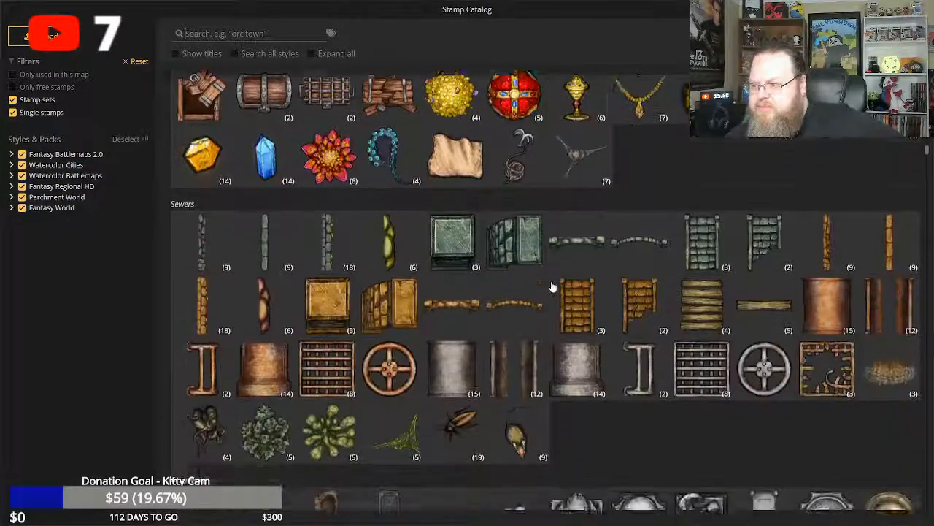
{"action": "scroll", "coordinate": [553, 281], "scroll_direction": "down", "scroll_amount": 4}
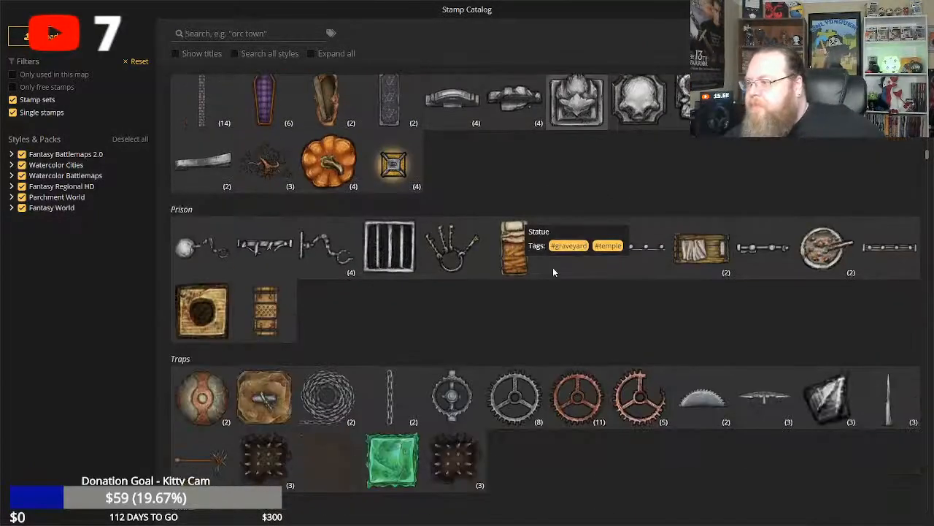
Look through the Temple, Desert, Orc, Elven, Weaponry & Tools, Siege and Steampunk stamp sets.
{"action": "scroll", "coordinate": [548, 269], "scroll_direction": "down", "scroll_amount": 3}
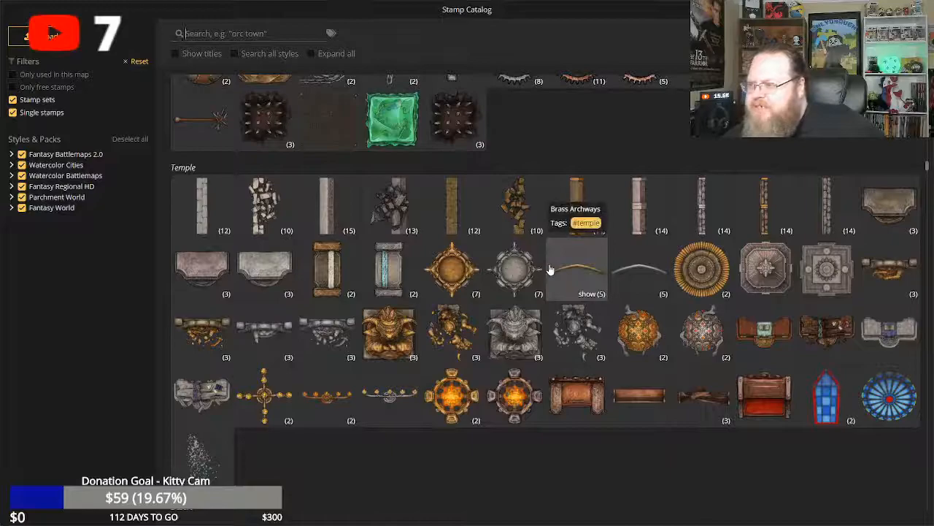
{"action": "scroll", "coordinate": [551, 270], "scroll_direction": "down", "scroll_amount": 2}
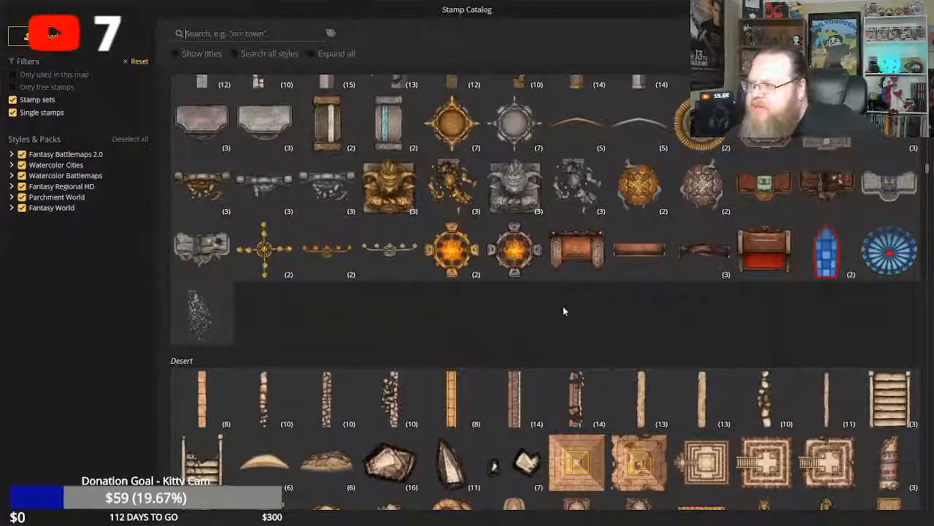
{"action": "scroll", "coordinate": [563, 311], "scroll_direction": "down", "scroll_amount": 2}
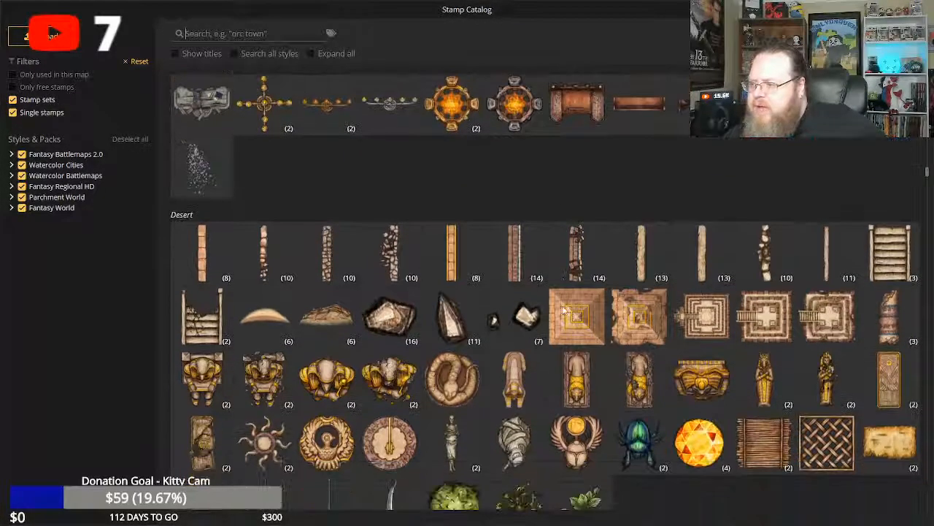
{"action": "scroll", "coordinate": [563, 310], "scroll_direction": "down", "scroll_amount": 1}
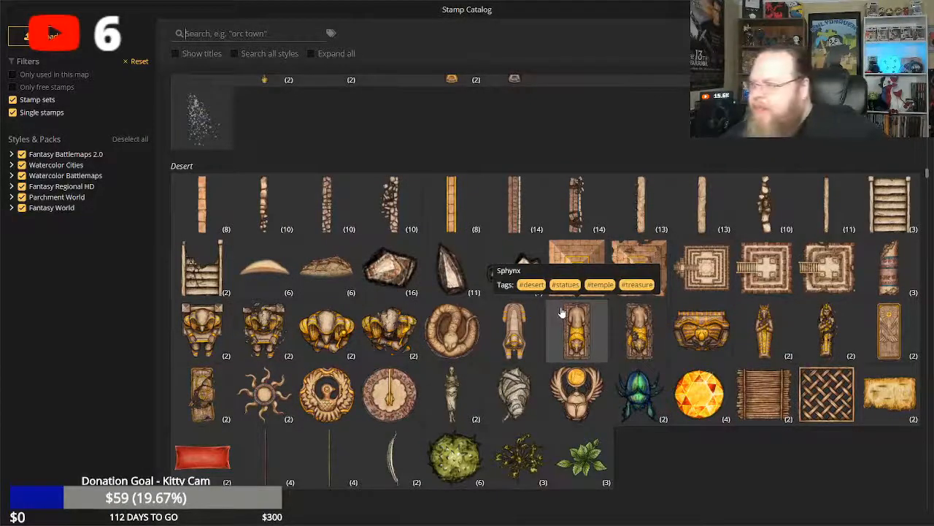
{"action": "scroll", "coordinate": [562, 313], "scroll_direction": "down", "scroll_amount": 2}
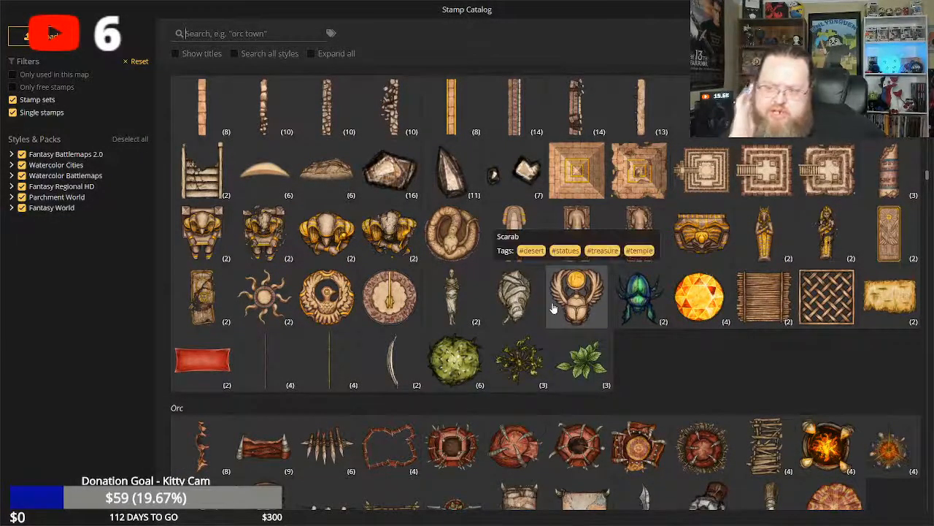
{"action": "scroll", "coordinate": [553, 311], "scroll_direction": "down", "scroll_amount": 6}
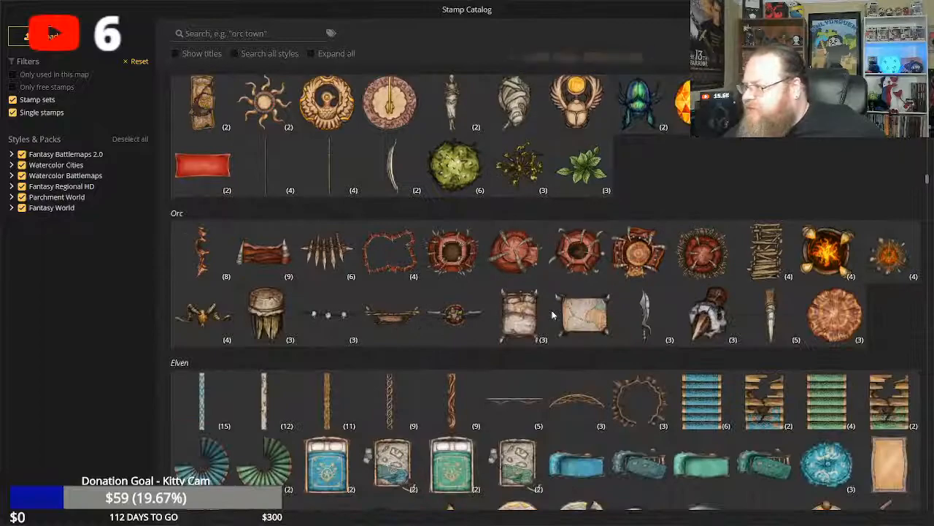
{"action": "scroll", "coordinate": [552, 310], "scroll_direction": "down", "scroll_amount": 4}
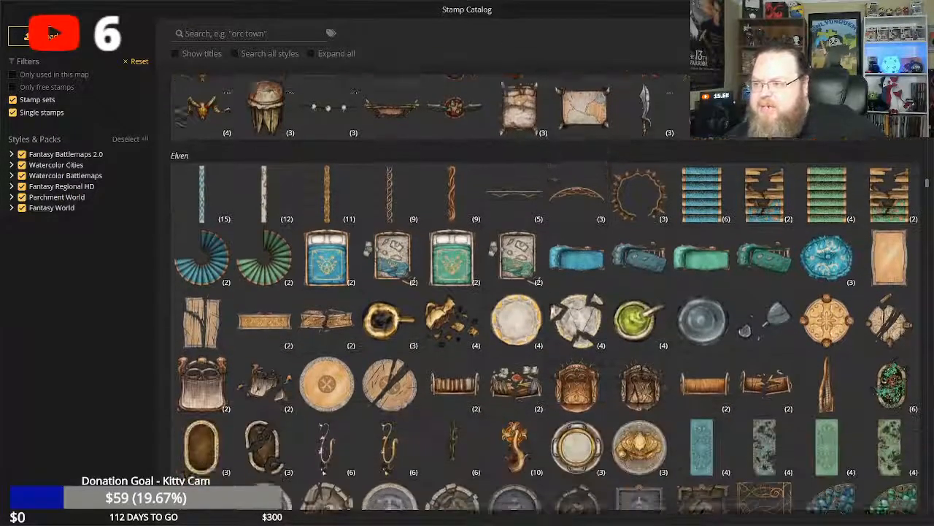
{"action": "scroll", "coordinate": [552, 319], "scroll_direction": "down", "scroll_amount": 3}
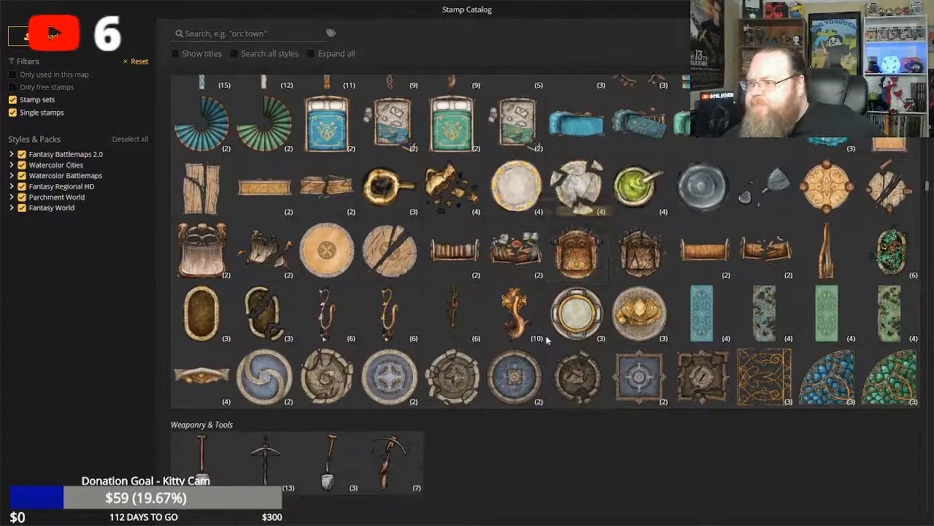
{"action": "scroll", "coordinate": [546, 373], "scroll_direction": "down", "scroll_amount": 3}
{"action": "scroll", "coordinate": [546, 373], "scroll_direction": "down", "scroll_amount": 6}
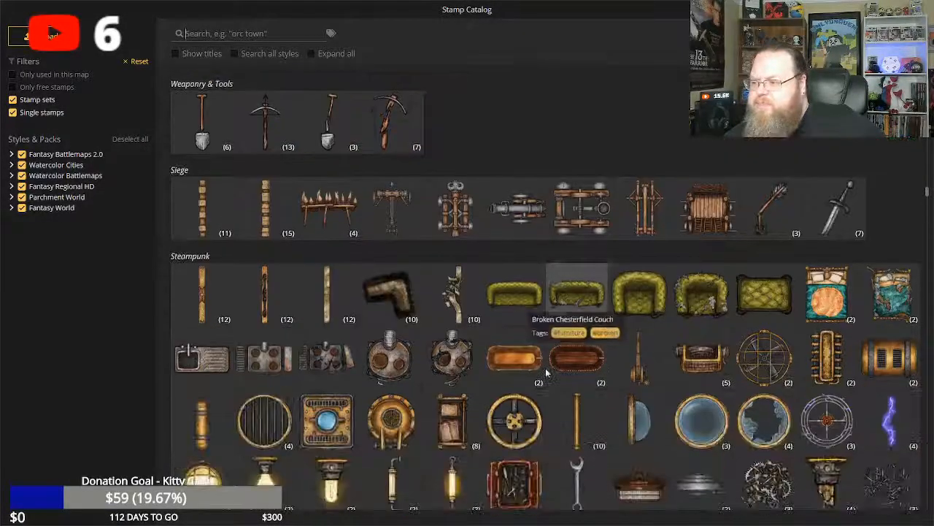
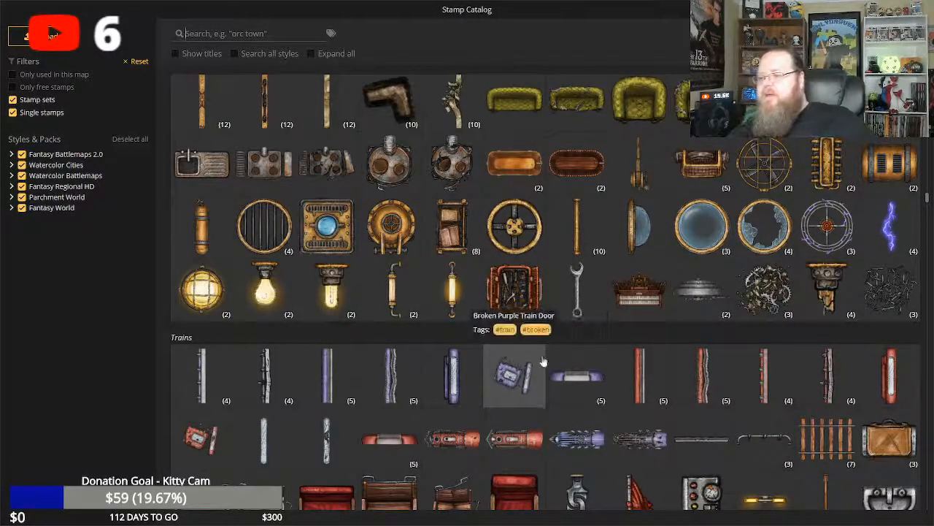
Examine the Trains, Ship, Frigid North, Epic Stamps and Composite Buildings stamp sets.
{"action": "scroll", "coordinate": [545, 357], "scroll_direction": "down", "scroll_amount": 1}
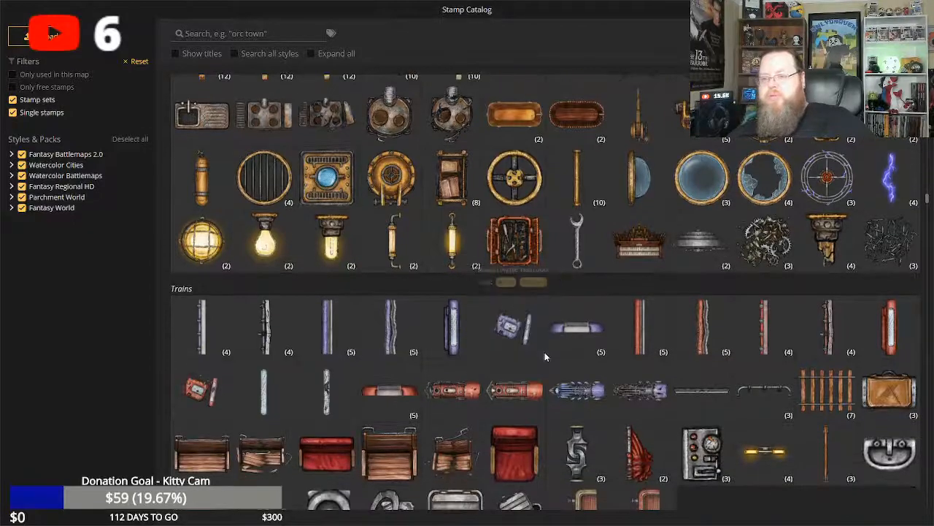
{"action": "scroll", "coordinate": [545, 357], "scroll_direction": "down", "scroll_amount": 2}
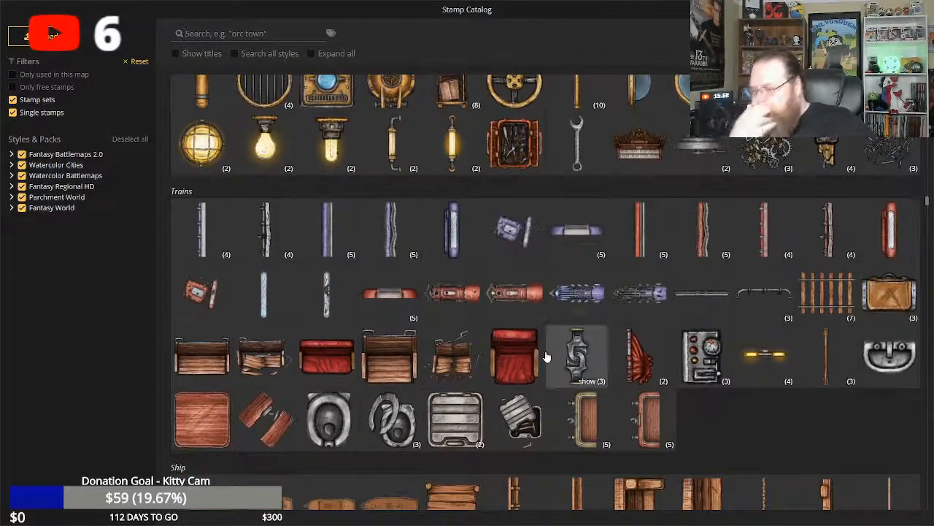
{"action": "scroll", "coordinate": [546, 356], "scroll_direction": "down", "scroll_amount": 2}
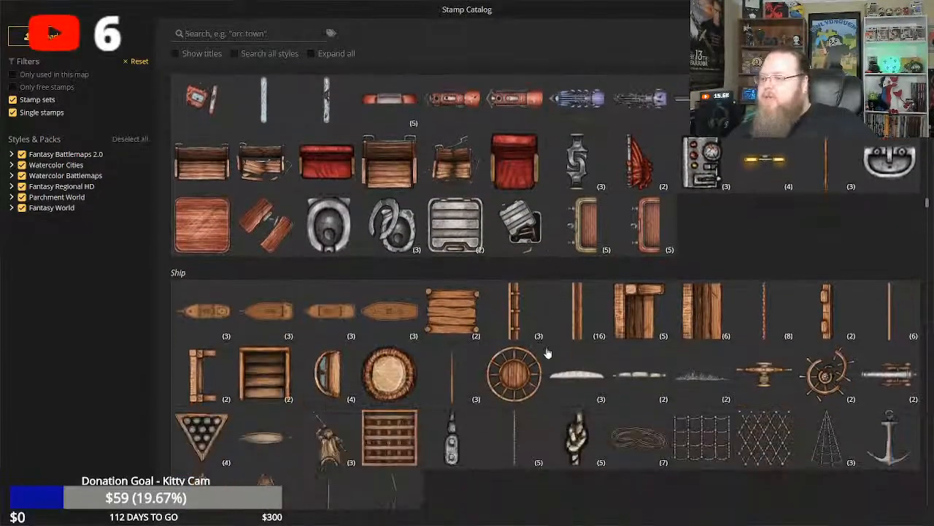
{"action": "scroll", "coordinate": [546, 352], "scroll_direction": "down", "scroll_amount": 1}
{"action": "scroll", "coordinate": [546, 352], "scroll_direction": "down", "scroll_amount": 7}
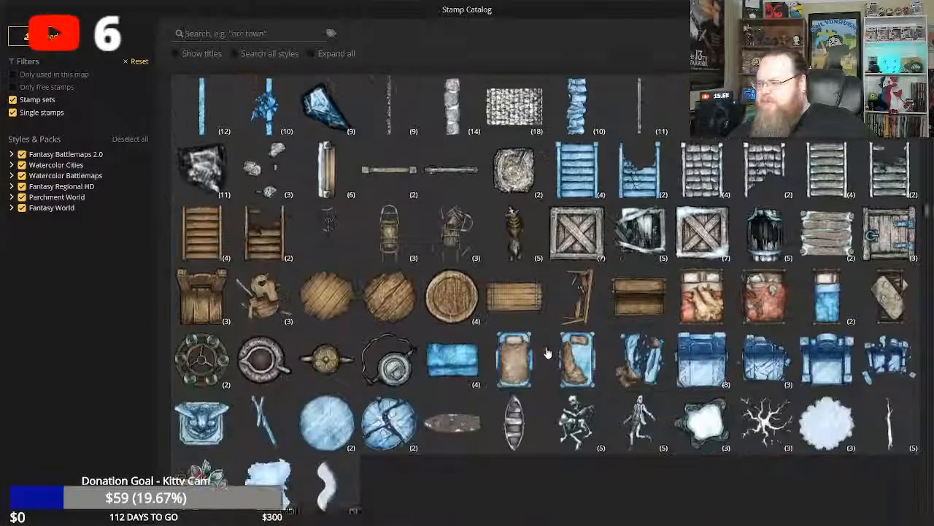
{"action": "scroll", "coordinate": [547, 347], "scroll_direction": "down", "scroll_amount": 4}
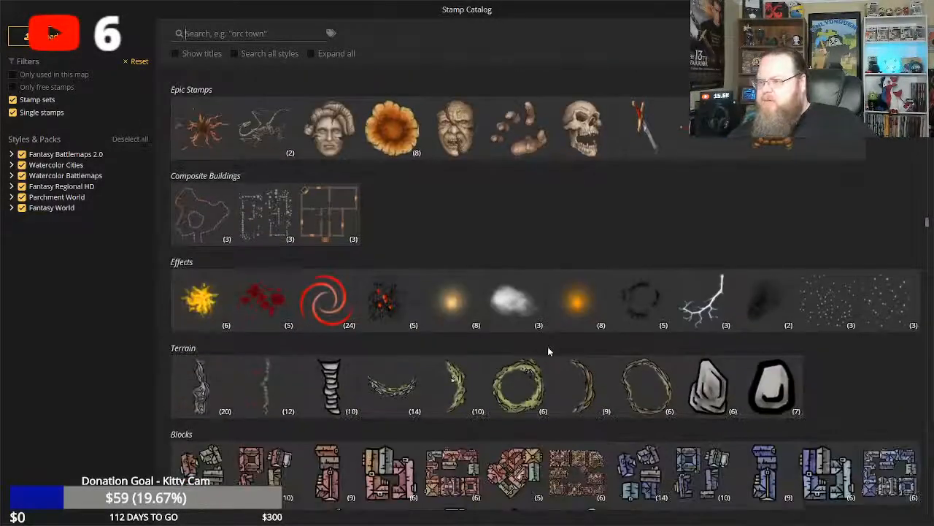
{"action": "scroll", "coordinate": [549, 353], "scroll_direction": "up", "scroll_amount": 1}
{"action": "scroll", "coordinate": [549, 353], "scroll_direction": "up", "scroll_amount": 1}
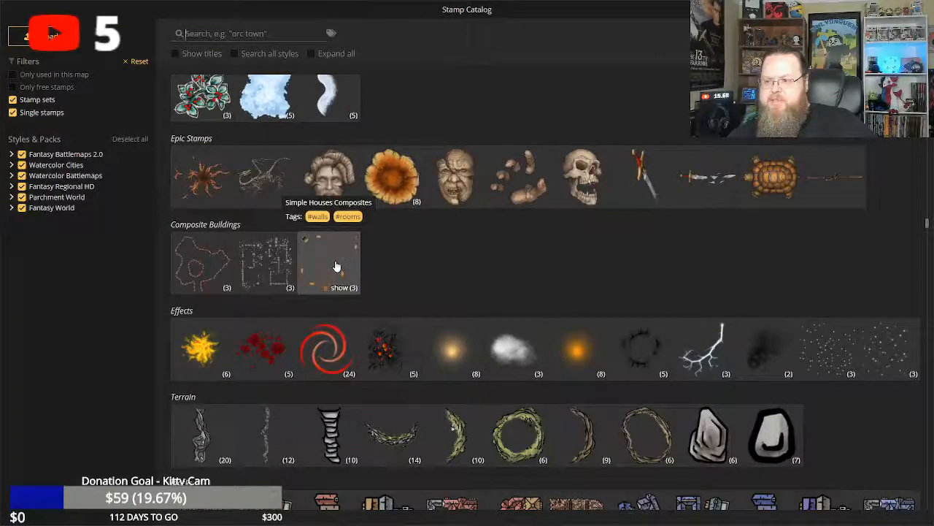
Look through the Blocks, Cities, Special Buildings, Desert, Forest, Tavern, Dungeon, Water and Roofs stamp sets.
{"action": "scroll", "coordinate": [473, 271], "scroll_direction": "down", "scroll_amount": 6}
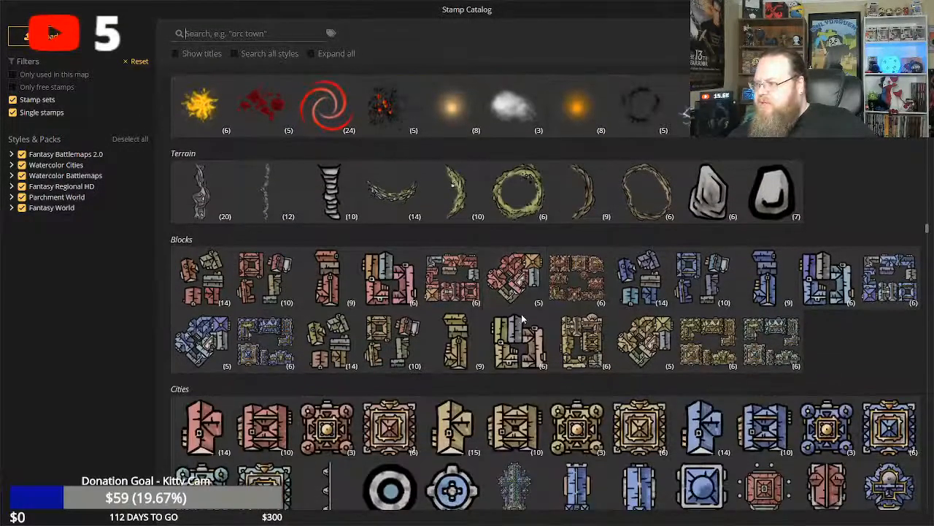
{"action": "scroll", "coordinate": [523, 319], "scroll_direction": "down", "scroll_amount": 8}
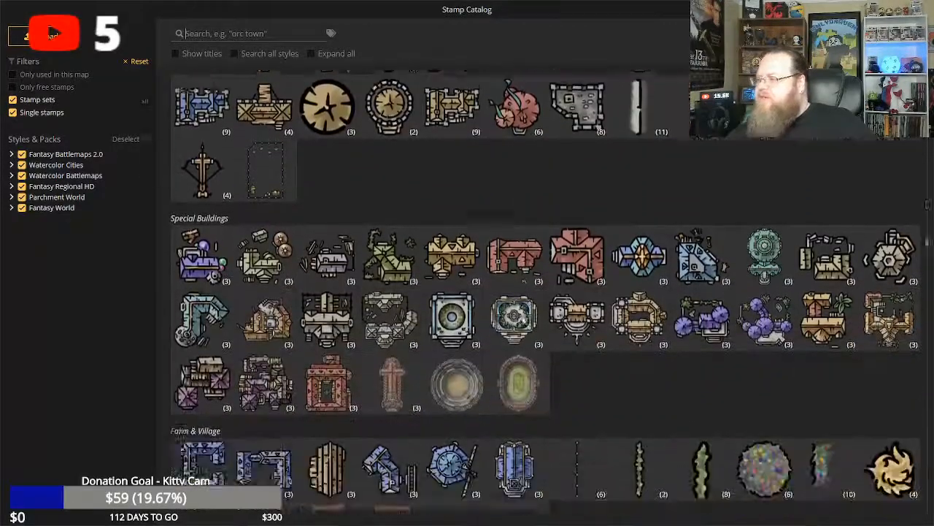
{"action": "scroll", "coordinate": [524, 322], "scroll_direction": "down", "scroll_amount": 10}
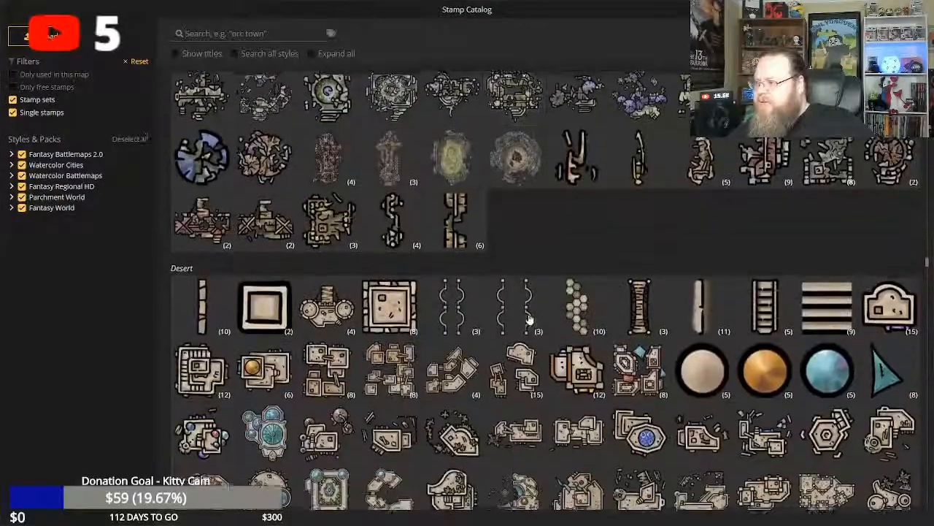
{"action": "scroll", "coordinate": [531, 319], "scroll_direction": "down", "scroll_amount": 10}
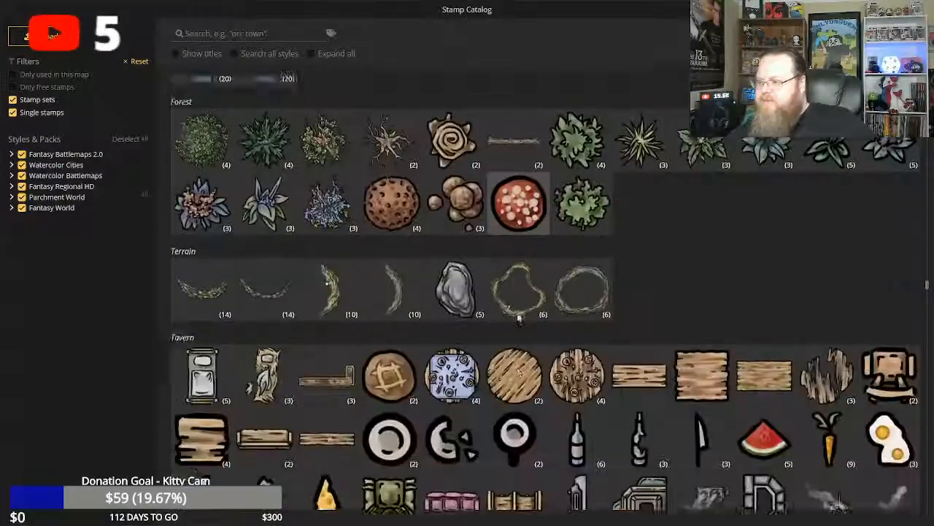
{"action": "scroll", "coordinate": [517, 317], "scroll_direction": "down", "scroll_amount": 10}
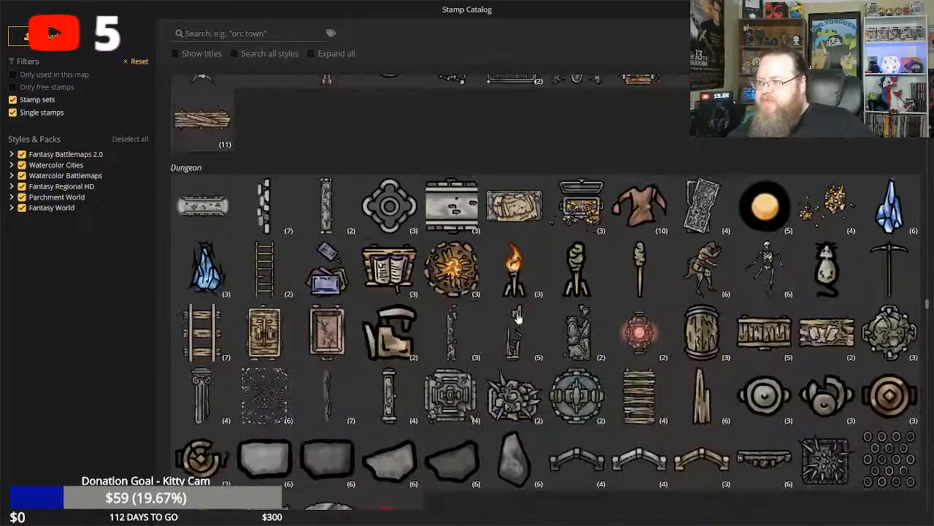
{"action": "scroll", "coordinate": [517, 316], "scroll_direction": "down", "scroll_amount": 10}
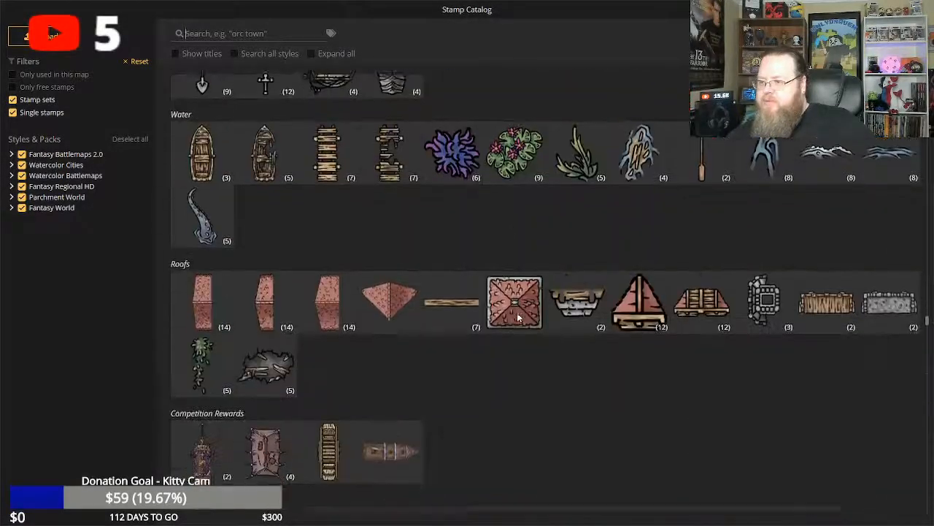
Examine the Hills, Trees, Vegetation and Ethereal Flora stamps and the buildings, towers and ships of Fantasy Regional HD.
{"action": "scroll", "coordinate": [517, 316], "scroll_direction": "down", "scroll_amount": 10}
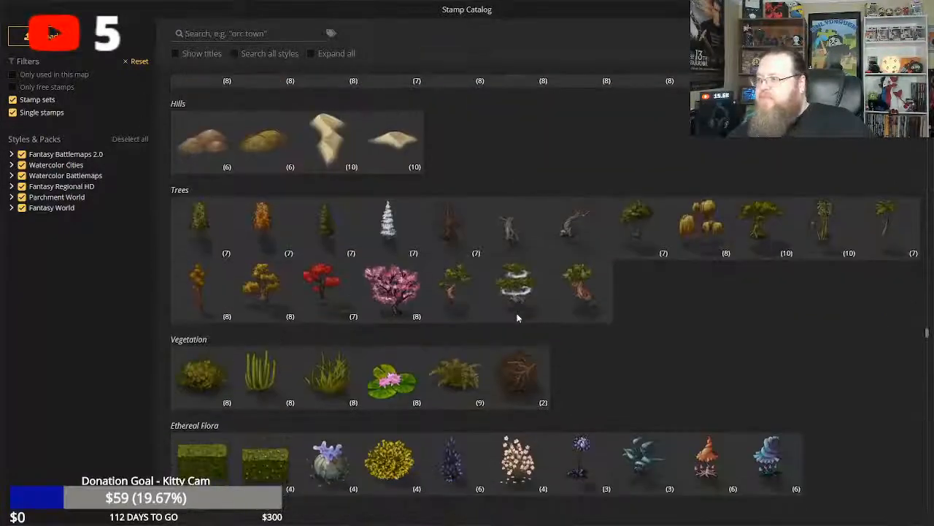
{"action": "scroll", "coordinate": [516, 319], "scroll_direction": "down", "scroll_amount": 8}
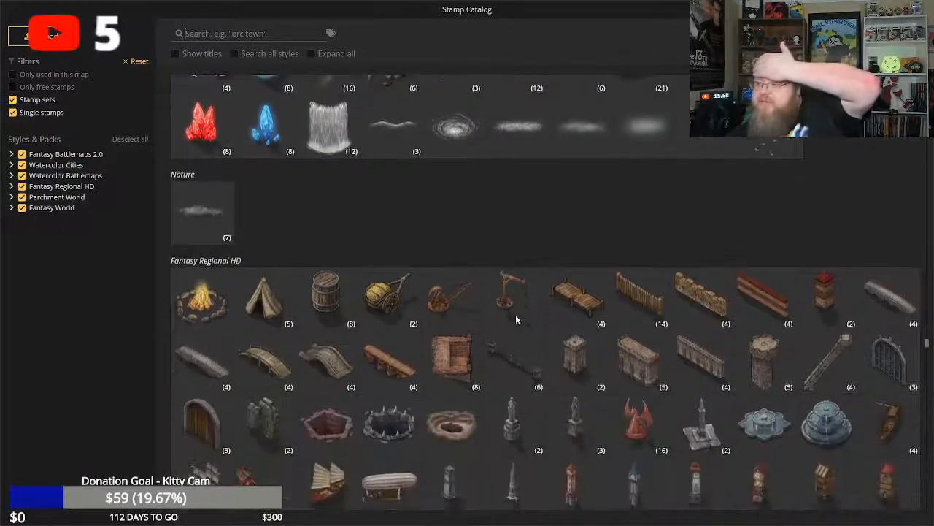
{"action": "scroll", "coordinate": [516, 321], "scroll_direction": "down", "scroll_amount": 1}
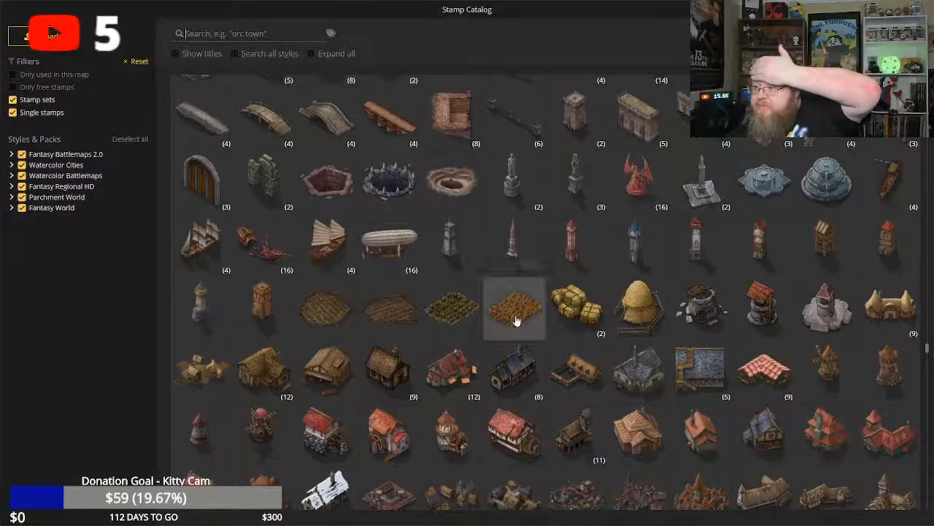
{"action": "scroll", "coordinate": [516, 320], "scroll_direction": "up", "scroll_amount": 2}
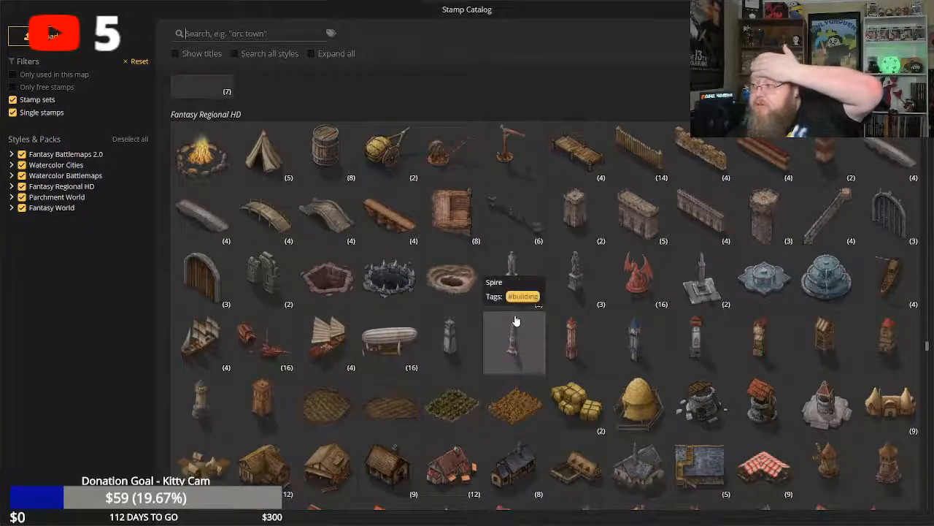
{"action": "scroll", "coordinate": [514, 322], "scroll_direction": "down", "scroll_amount": 4}
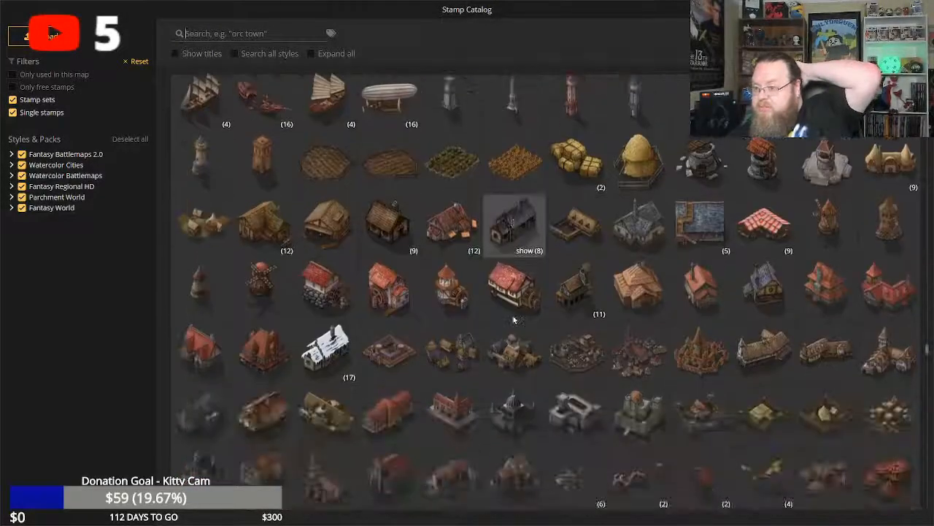
{"action": "scroll", "coordinate": [514, 321], "scroll_direction": "down", "scroll_amount": 2}
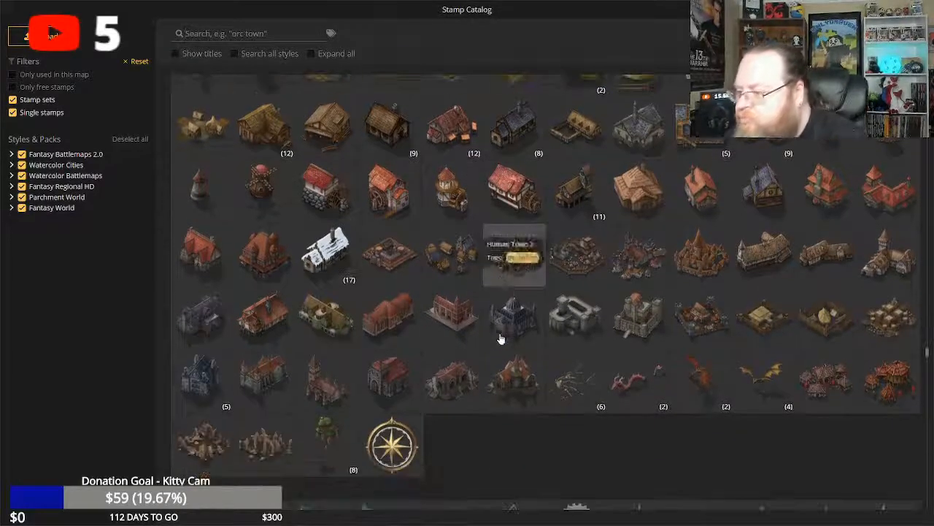
{"action": "scroll", "coordinate": [500, 335], "scroll_direction": "down", "scroll_amount": 1}
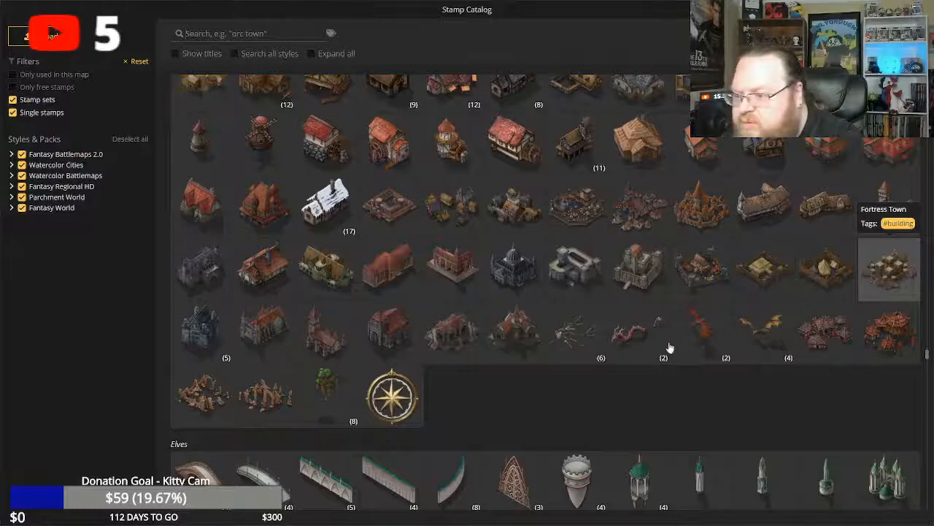
{"action": "scroll", "coordinate": [657, 346], "scroll_direction": "down", "scroll_amount": 2}
{"action": "scroll", "coordinate": [613, 335], "scroll_direction": "up", "scroll_amount": 3}
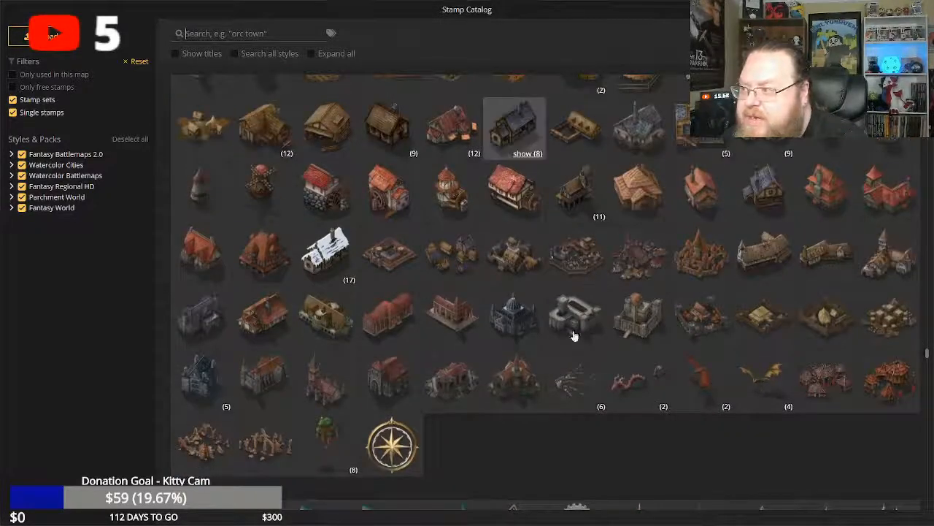
Look through the Elves, Dwarves, Orcs, Desert, Jungle, Eastern, Viking Settlement and Abandoned stamp sets.
{"action": "scroll", "coordinate": [577, 327], "scroll_direction": "down", "scroll_amount": 6}
{"action": "scroll", "coordinate": [565, 347], "scroll_direction": "down", "scroll_amount": 2}
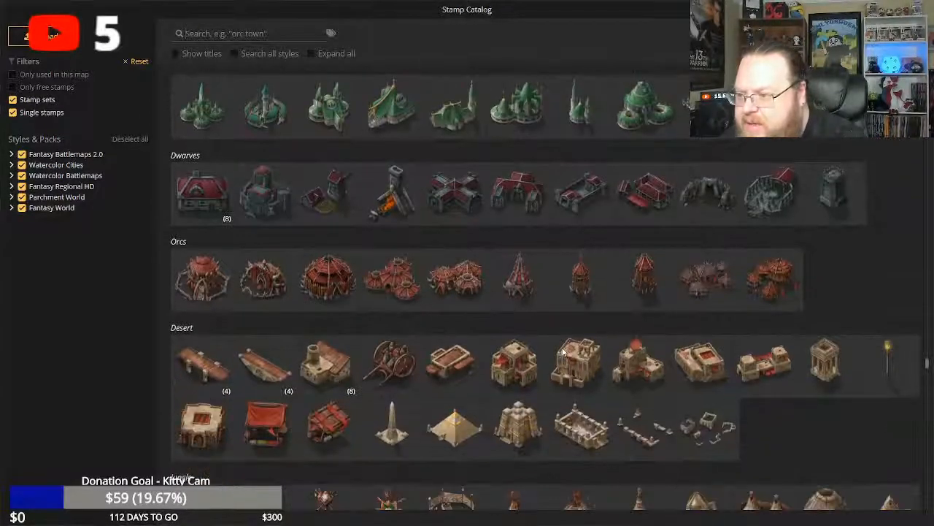
{"action": "scroll", "coordinate": [563, 353], "scroll_direction": "down", "scroll_amount": 2}
{"action": "scroll", "coordinate": [562, 351], "scroll_direction": "down", "scroll_amount": 6}
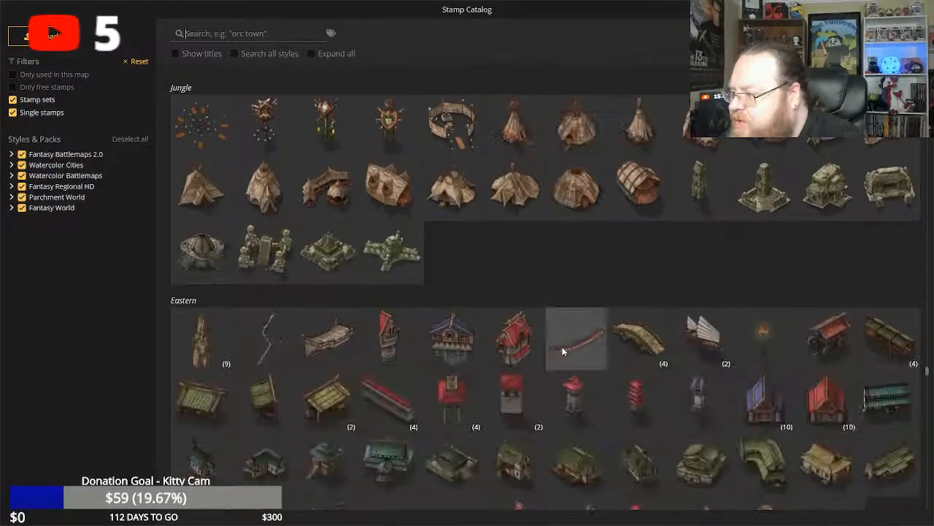
{"action": "scroll", "coordinate": [562, 347], "scroll_direction": "down", "scroll_amount": 5}
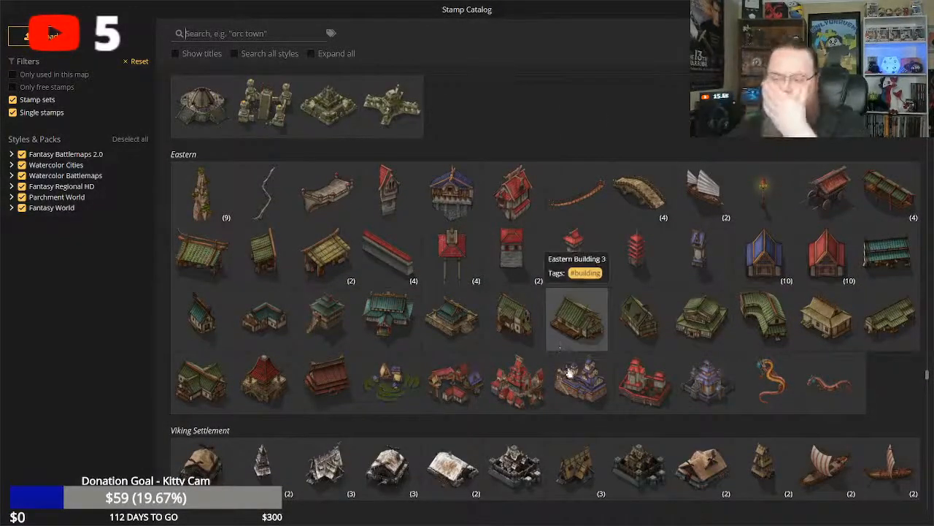
{"action": "scroll", "coordinate": [569, 372], "scroll_direction": "down", "scroll_amount": 3}
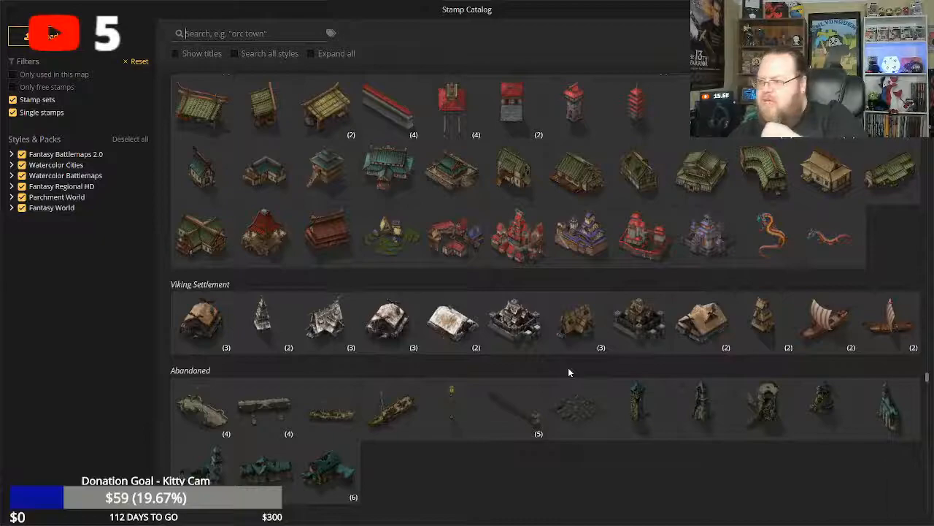
{"action": "scroll", "coordinate": [568, 373], "scroll_direction": "down", "scroll_amount": 1}
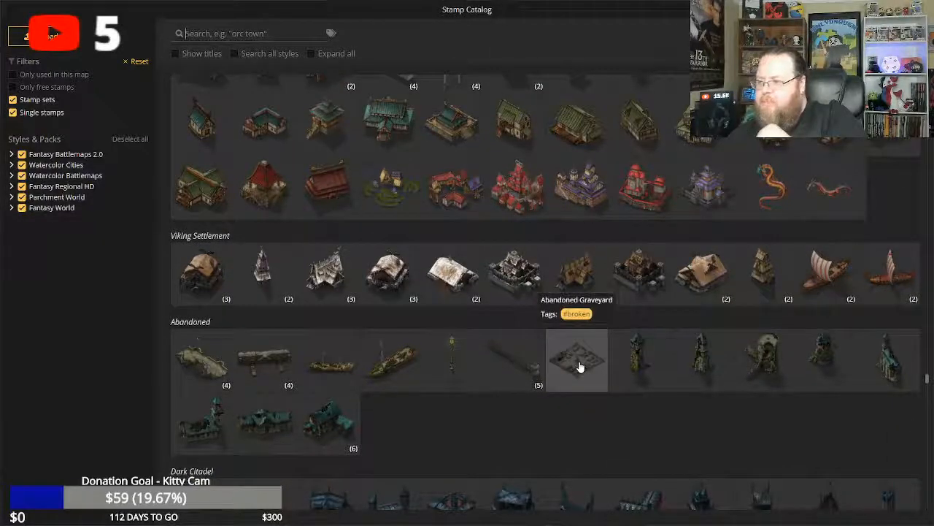
Place the Abandoned Graveyard stamp on the grassland at the map's western edge and shrink it to size 10.
{"action": "left_click", "coordinate": [580, 367]}
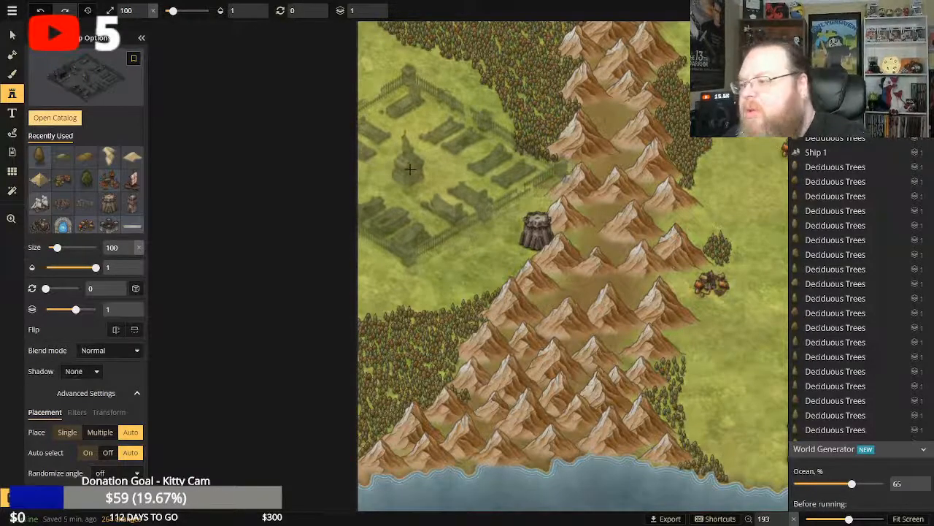
{"action": "left_click", "coordinate": [412, 168]}
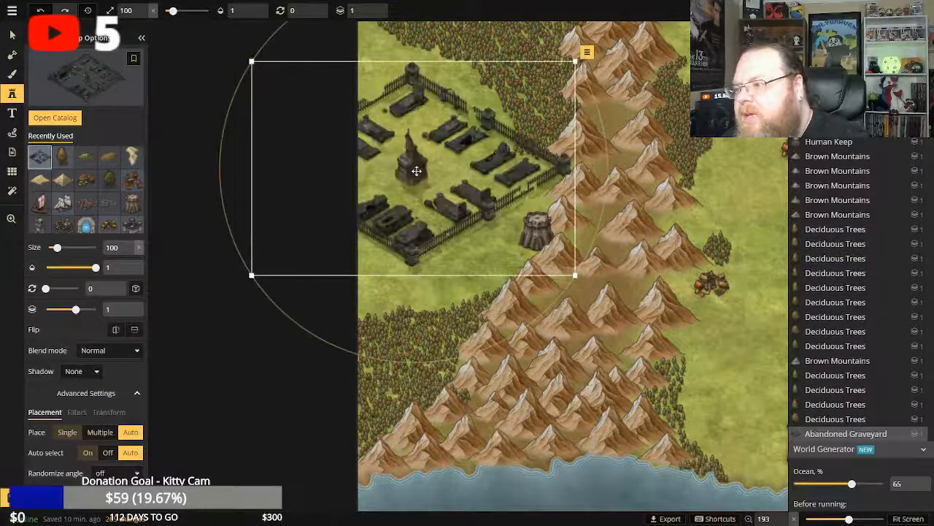
{"action": "left_click_drag", "start_coordinate": [575, 275], "coordinate": [388, 119]}
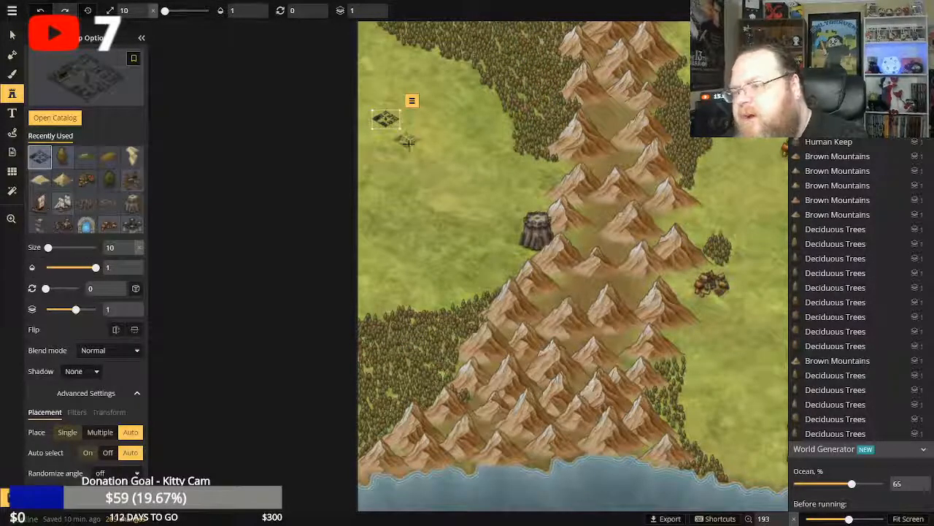
Try stamping Deciduous Trees on the grassland south of the graveyard, first at size 10 and again at size 102.
{"action": "left_click", "coordinate": [62, 156]}
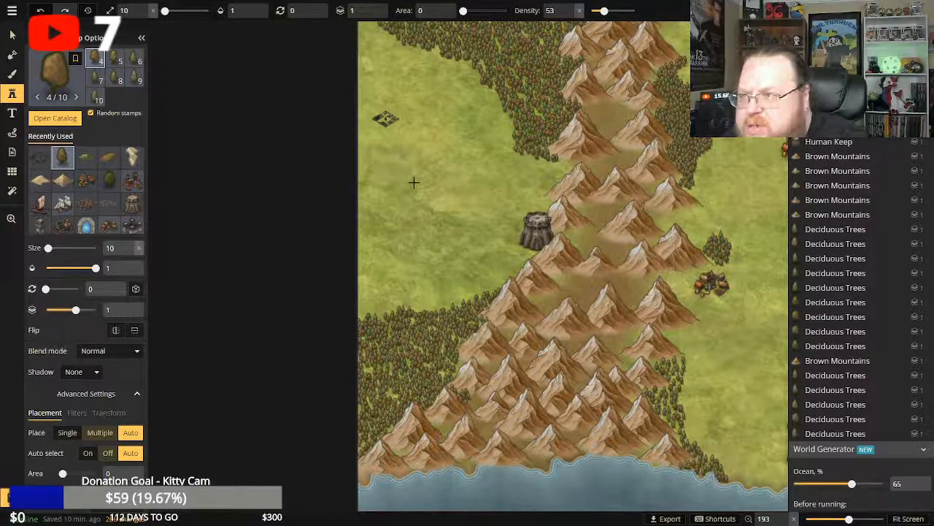
{"action": "left_click", "coordinate": [415, 194]}
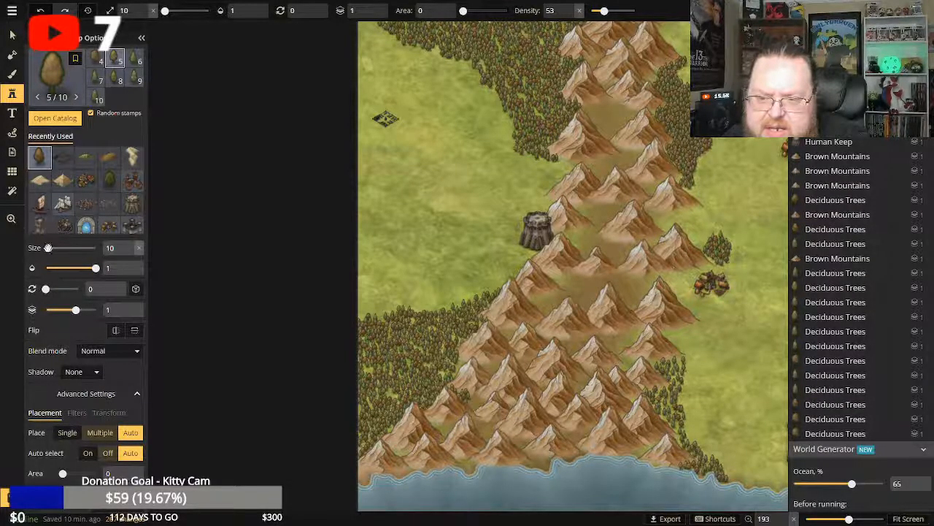
{"action": "left_click_drag", "start_coordinate": [47, 248], "coordinate": [52, 248]}
{"action": "left_click_drag", "start_coordinate": [176, 242], "coordinate": [429, 200]}
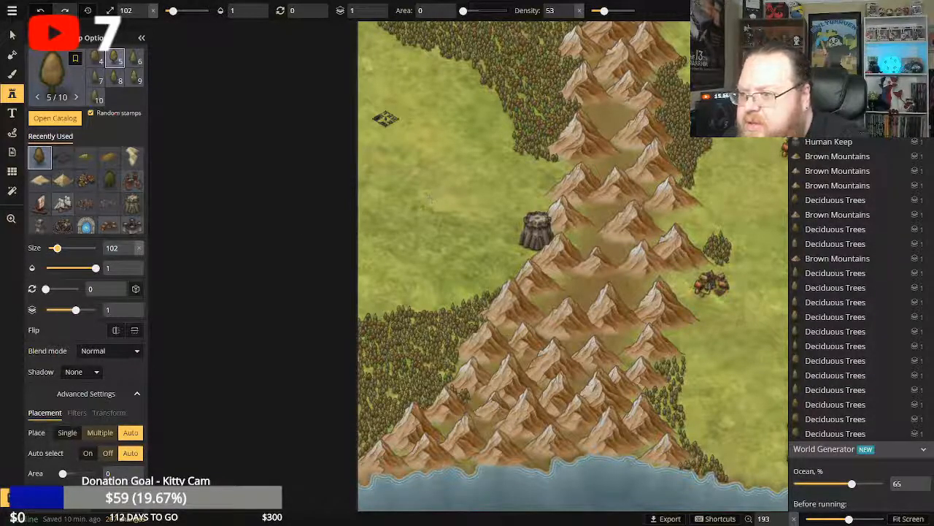
{"action": "left_click", "coordinate": [402, 196]}
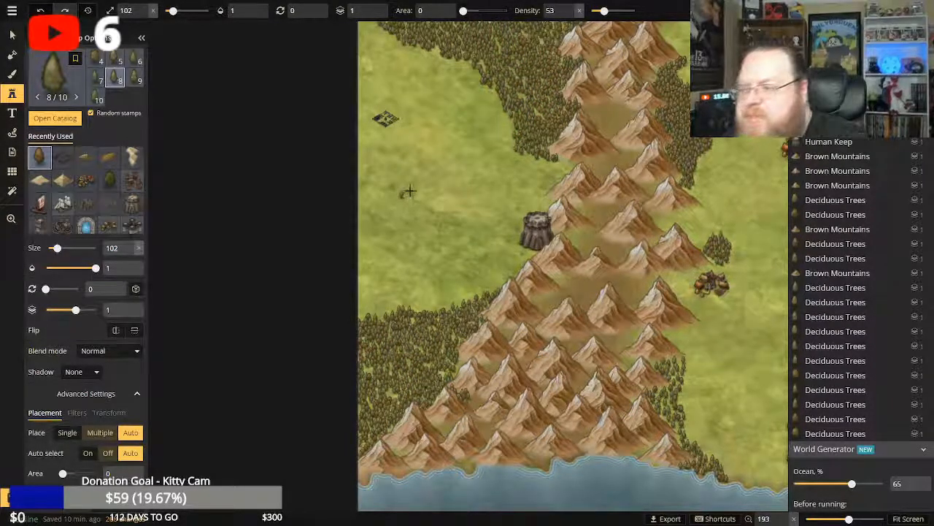
Undo the larger tree placement and delete the selected size 10 Deciduous Trees south of the graveyard.
{"action": "key", "text": "ctrl+z"}
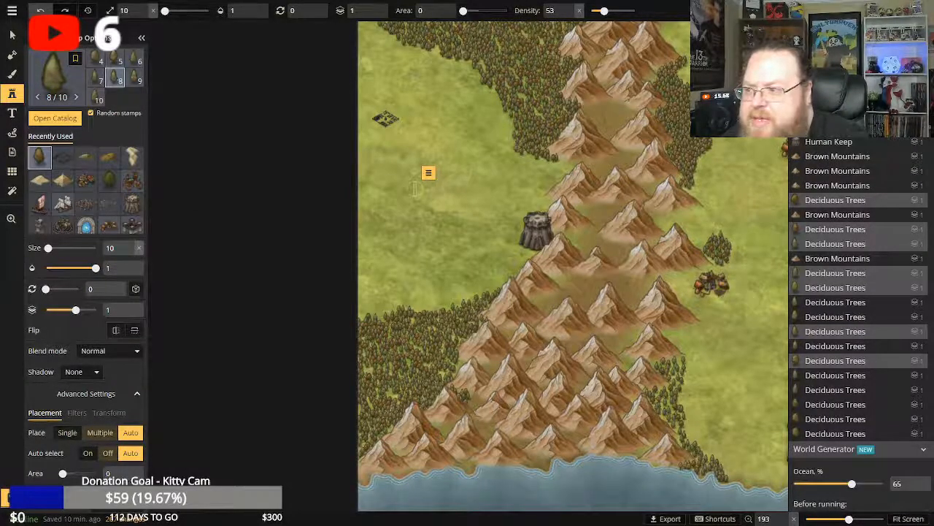
{"action": "left_click", "coordinate": [430, 175]}
{"action": "left_click", "coordinate": [445, 302]}
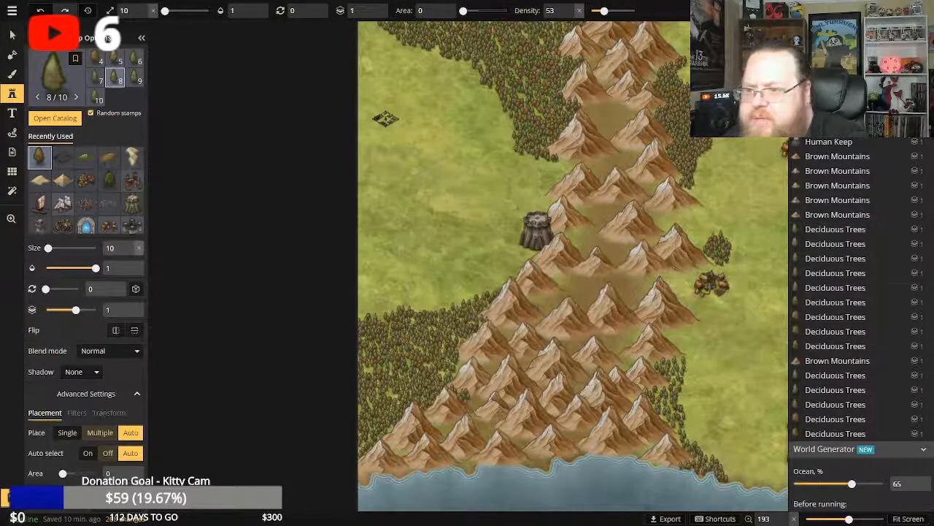
Set the Deciduous Trees stamp size to 96 and place single trees along the graveyard's northern and northeastern edges.
{"action": "left_click", "coordinate": [13, 219]}
{"action": "scroll", "coordinate": [383, 138], "scroll_direction": "up", "scroll_amount": 5}
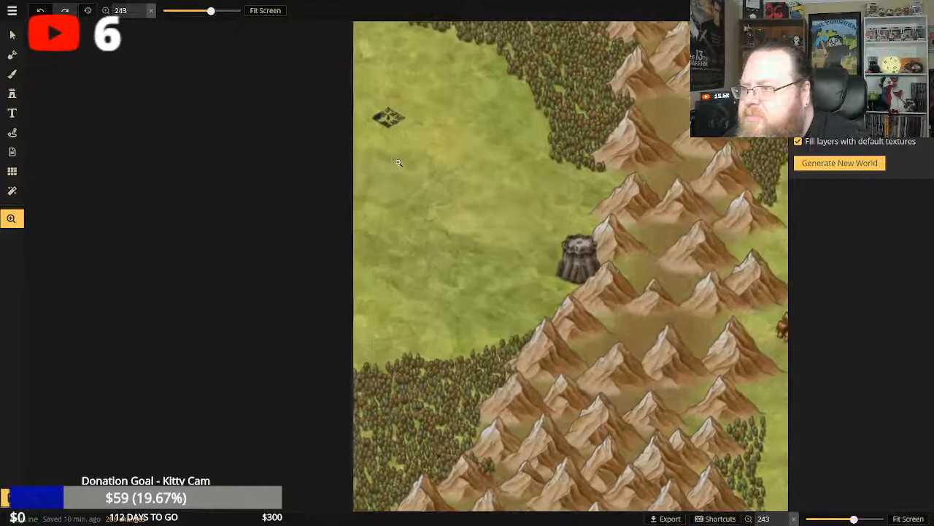
{"action": "scroll", "coordinate": [398, 171], "scroll_direction": "up", "scroll_amount": 3}
{"action": "left_click_drag", "start_coordinate": [435, 71], "coordinate": [433, 207]}
{"action": "scroll", "coordinate": [428, 201], "scroll_direction": "up", "scroll_amount": 3}
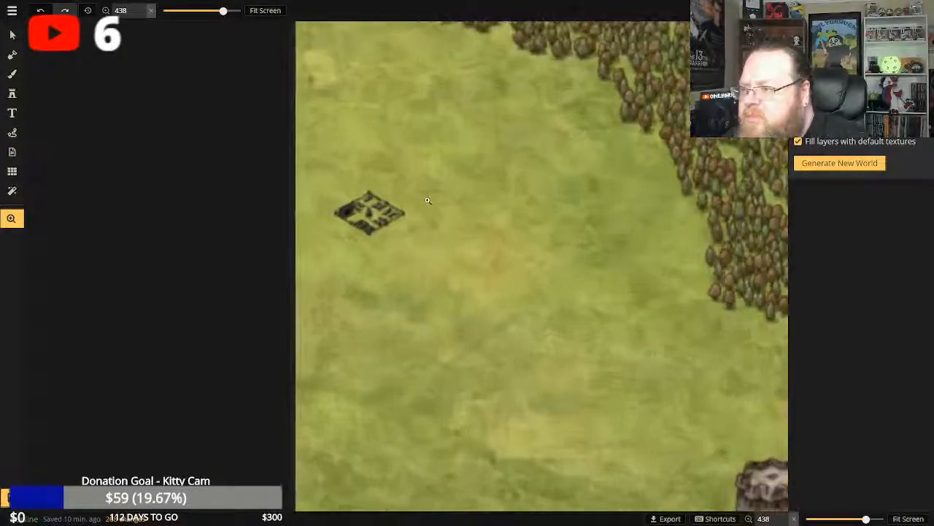
{"action": "scroll", "coordinate": [428, 201], "scroll_direction": "up", "scroll_amount": 2}
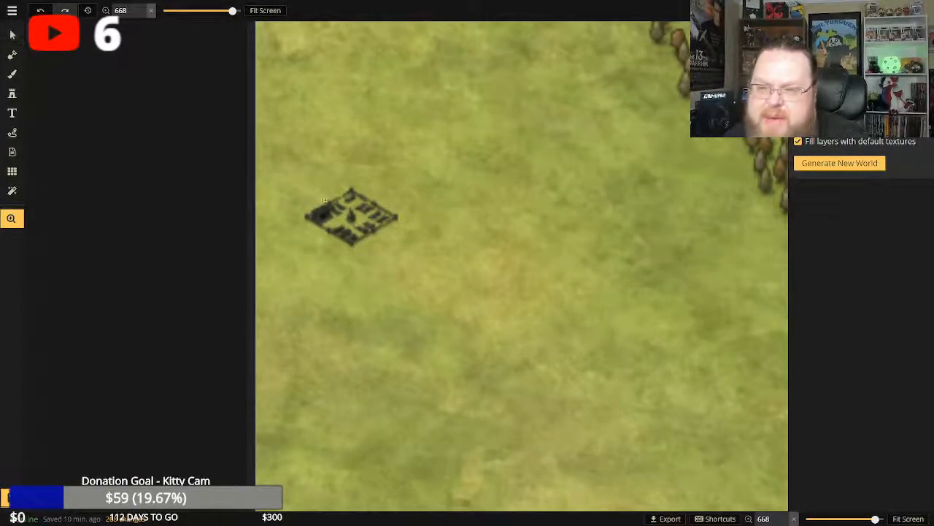
{"action": "left_click", "coordinate": [11, 93]}
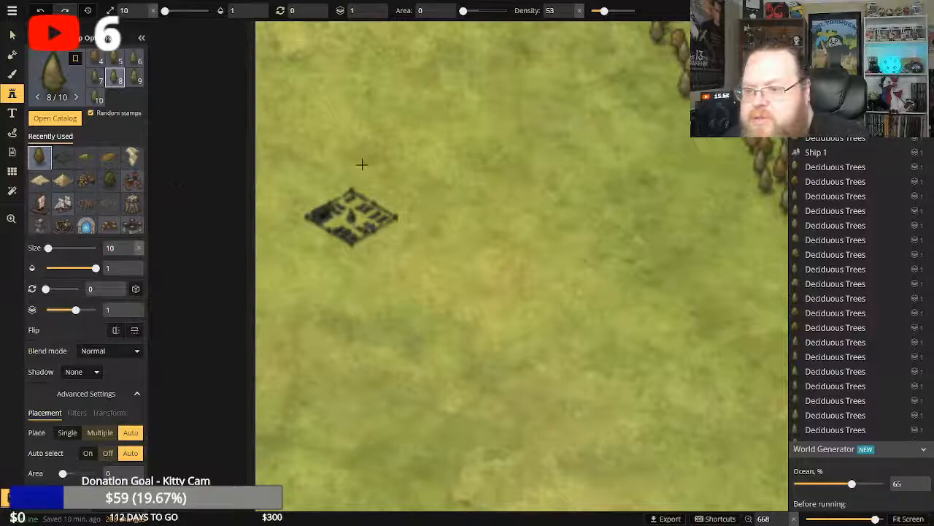
{"action": "left_click_drag", "start_coordinate": [47, 247], "coordinate": [60, 247]}
{"action": "scroll", "coordinate": [373, 242], "scroll_direction": "down", "scroll_amount": 5}
{"action": "scroll", "coordinate": [386, 212], "scroll_direction": "down", "scroll_amount": 1}
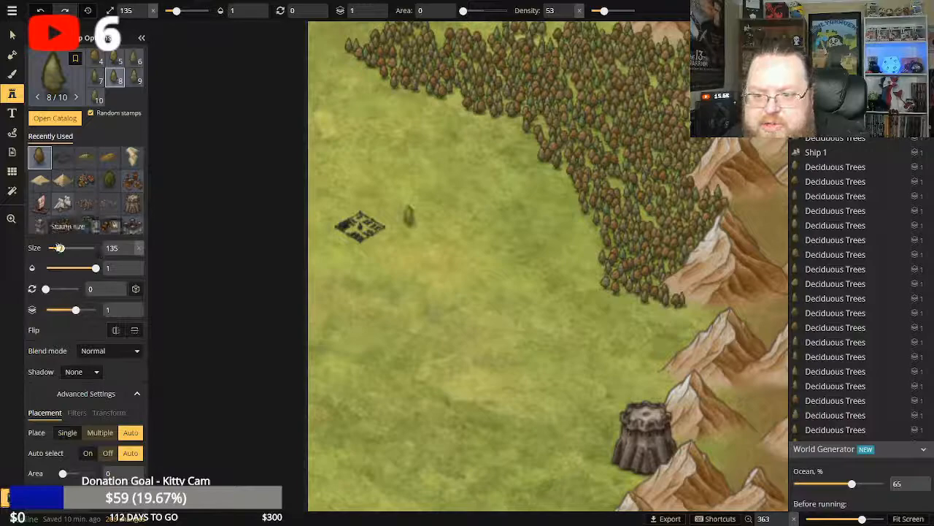
{"action": "left_click_drag", "start_coordinate": [59, 248], "coordinate": [56, 249]}
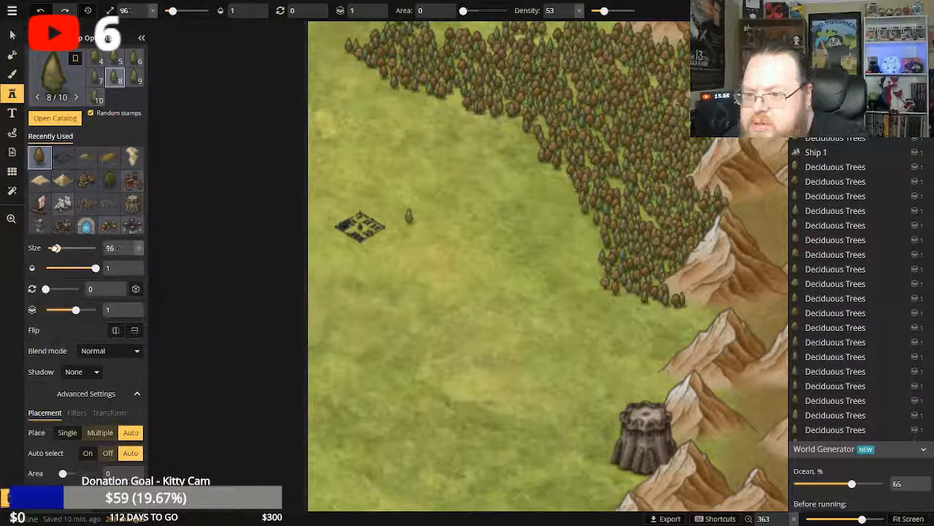
{"action": "left_click", "coordinate": [354, 203]}
{"action": "left_click", "coordinate": [348, 205]}
{"action": "left_click", "coordinate": [343, 207]}
{"action": "left_click", "coordinate": [363, 195]}
{"action": "left_click", "coordinate": [367, 202]}
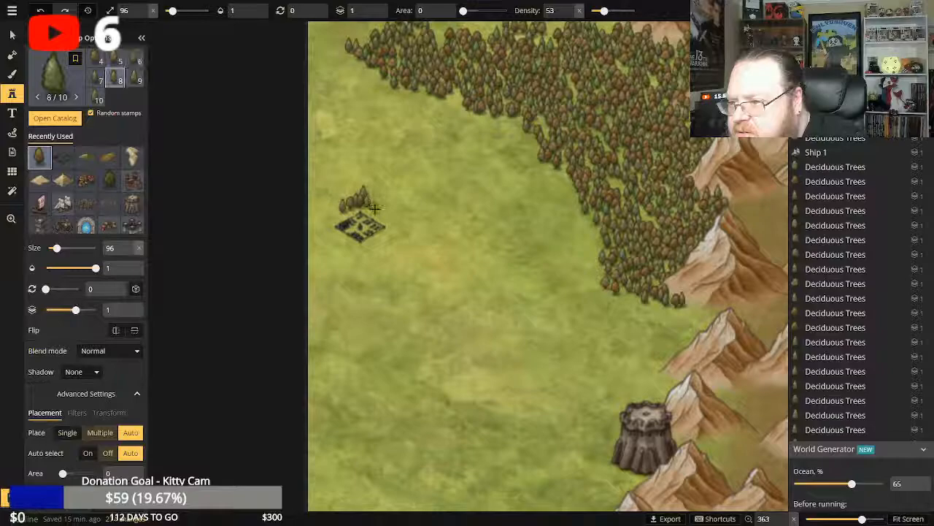
{"action": "left_click", "coordinate": [374, 206]}
{"action": "left_click", "coordinate": [380, 204]}
{"action": "left_click", "coordinate": [387, 208]}
{"action": "left_click", "coordinate": [389, 203]}
{"action": "left_click", "coordinate": [397, 210]}
{"action": "left_click", "coordinate": [399, 207]}
Continue the tree line with single Deciduous Trees around the graveyard's northwest corner and down its western side.
{"action": "left_click", "coordinate": [361, 194]}
{"action": "left_click", "coordinate": [352, 195]}
{"action": "left_click", "coordinate": [348, 197]}
{"action": "left_click", "coordinate": [341, 203]}
{"action": "left_click", "coordinate": [336, 198]}
{"action": "left_click", "coordinate": [332, 203]}
{"action": "left_click", "coordinate": [326, 209]}
{"action": "left_click", "coordinate": [327, 214]}
{"action": "left_click", "coordinate": [326, 216]}
{"action": "left_click", "coordinate": [322, 219]}
{"action": "left_click", "coordinate": [321, 224]}
Stamp a thick band of single Deciduous Trees down the graveyard's eastern side and around its southeastern corner.
{"action": "left_click", "coordinate": [403, 222]}
{"action": "left_click", "coordinate": [407, 213]}
{"action": "left_click", "coordinate": [405, 219]}
{"action": "left_click", "coordinate": [404, 224]}
{"action": "left_click", "coordinate": [402, 227]}
{"action": "left_click", "coordinate": [400, 231]}
{"action": "left_click", "coordinate": [398, 230]}
{"action": "left_click", "coordinate": [399, 235]}
{"action": "left_click", "coordinate": [400, 238]}
{"action": "left_click", "coordinate": [403, 242]}
{"action": "left_click", "coordinate": [403, 239]}
{"action": "left_click", "coordinate": [398, 243]}
{"action": "left_click", "coordinate": [393, 246]}
{"action": "left_click", "coordinate": [387, 248]}
{"action": "left_click", "coordinate": [385, 251]}
{"action": "left_click", "coordinate": [383, 253]}
{"action": "left_click", "coordinate": [378, 254]}
{"action": "left_click", "coordinate": [373, 253]}
{"action": "left_click", "coordinate": [368, 256]}
{"action": "left_click", "coordinate": [365, 259]}
{"action": "left_click", "coordinate": [392, 269]}
{"action": "left_click", "coordinate": [405, 257]}
{"action": "left_click", "coordinate": [411, 249]}
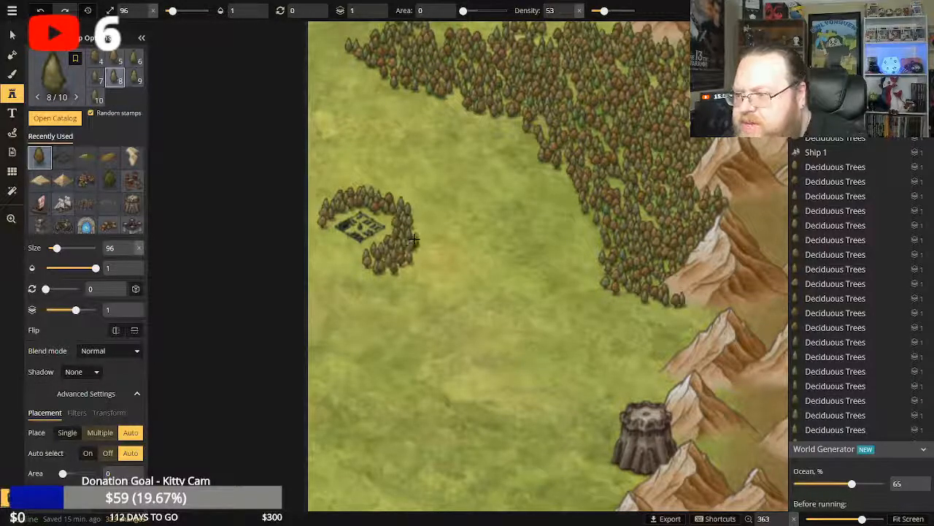
{"action": "left_click", "coordinate": [413, 239]}
{"action": "left_click", "coordinate": [415, 233]}
Thicken the outer northwest part of the graveyard's tree ring with a few more Deciduous Trees.
{"action": "left_click", "coordinate": [335, 196]}
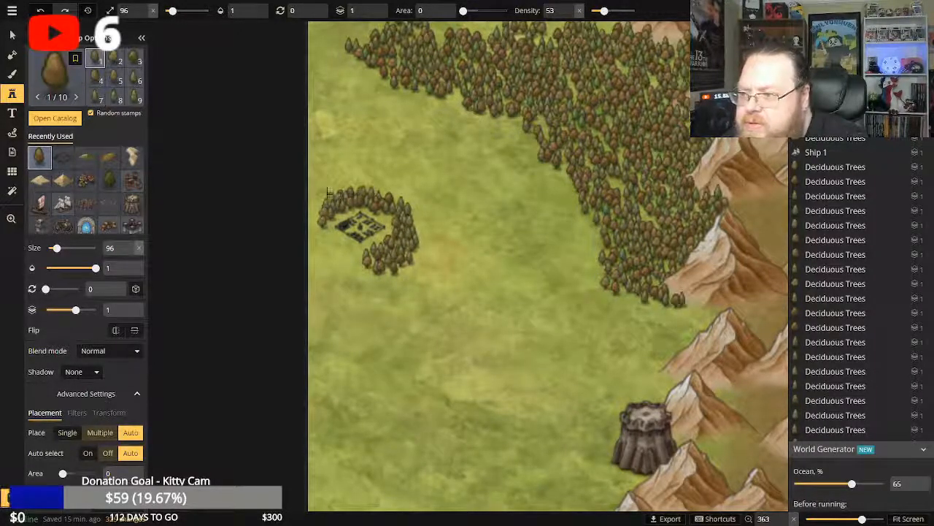
{"action": "left_click", "coordinate": [325, 196]}
{"action": "left_click", "coordinate": [328, 184]}
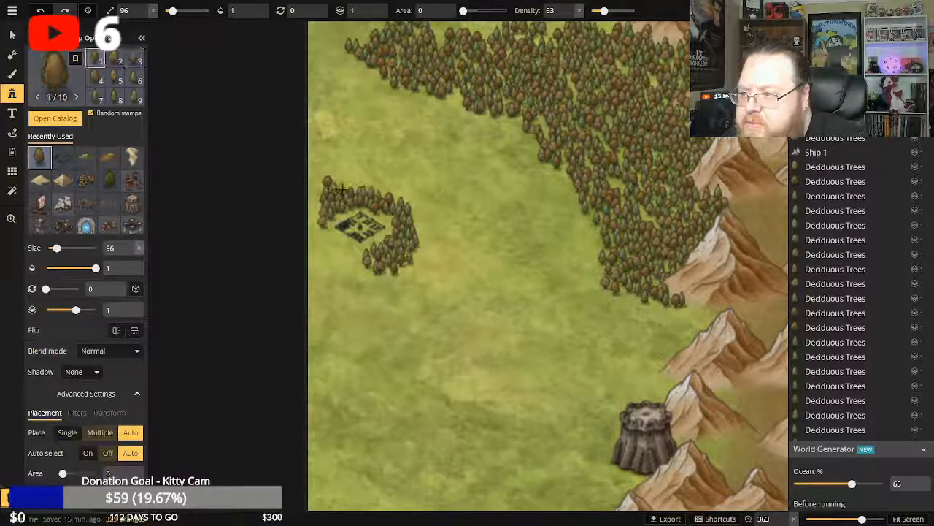
{"action": "left_click", "coordinate": [340, 189]}
{"action": "left_click", "coordinate": [349, 187]}
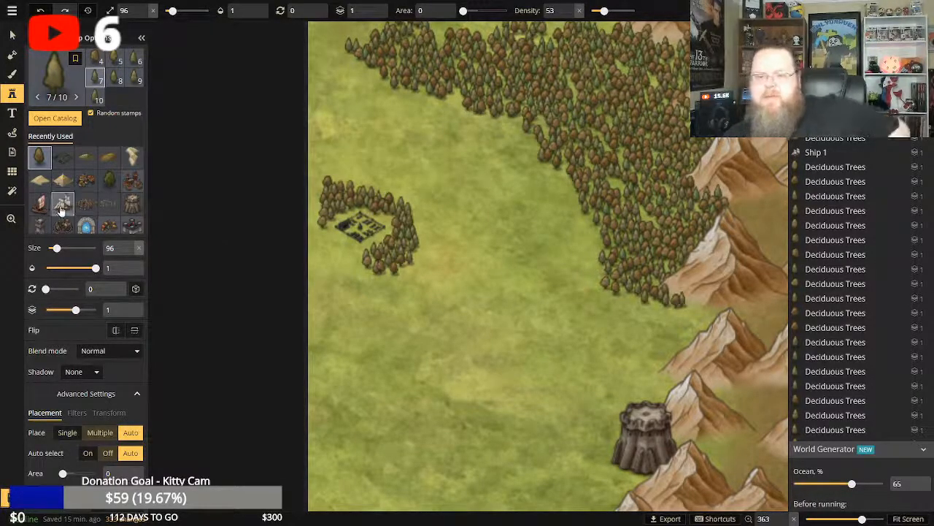
Set the stamp area to 19 and paint Deciduous Trees north of the forest above the graveyard, from the map's western edge to the mountains.
{"action": "left_click", "coordinate": [11, 219]}
{"action": "left_click", "coordinate": [257, 13]}
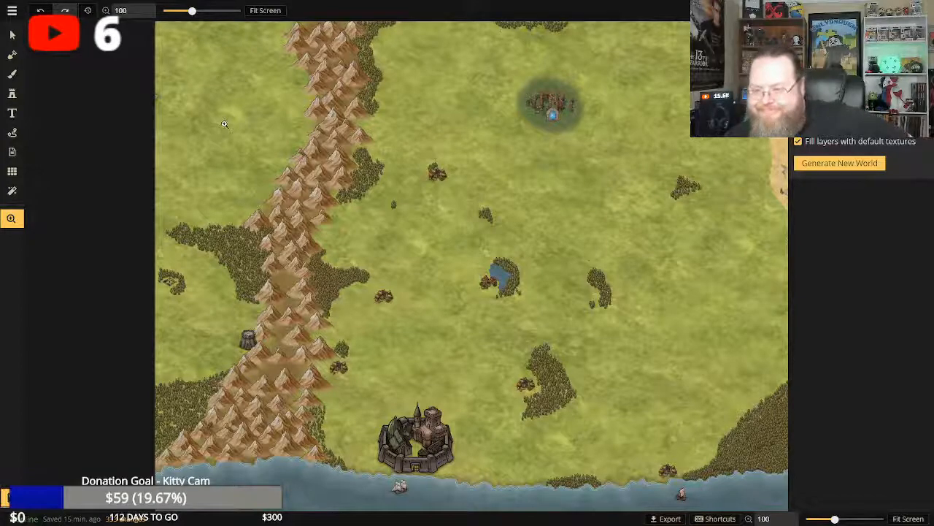
{"action": "left_click", "coordinate": [240, 200]}
{"action": "scroll", "coordinate": [242, 210], "scroll_direction": "up", "scroll_amount": 2}
{"action": "left_click_drag", "start_coordinate": [241, 210], "coordinate": [383, 189]}
{"action": "scroll", "coordinate": [351, 218], "scroll_direction": "up", "scroll_amount": 1}
{"action": "scroll", "coordinate": [351, 219], "scroll_direction": "up", "scroll_amount": 1}
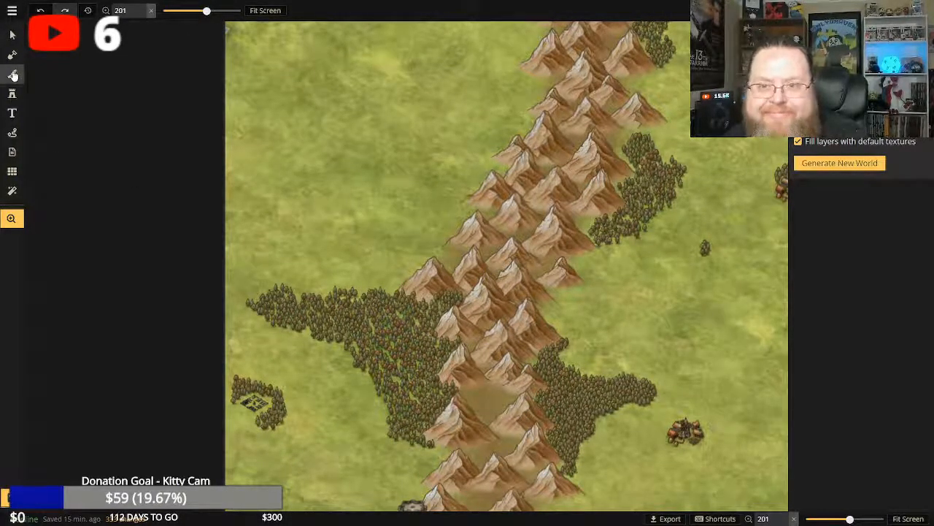
{"action": "left_click", "coordinate": [12, 94]}
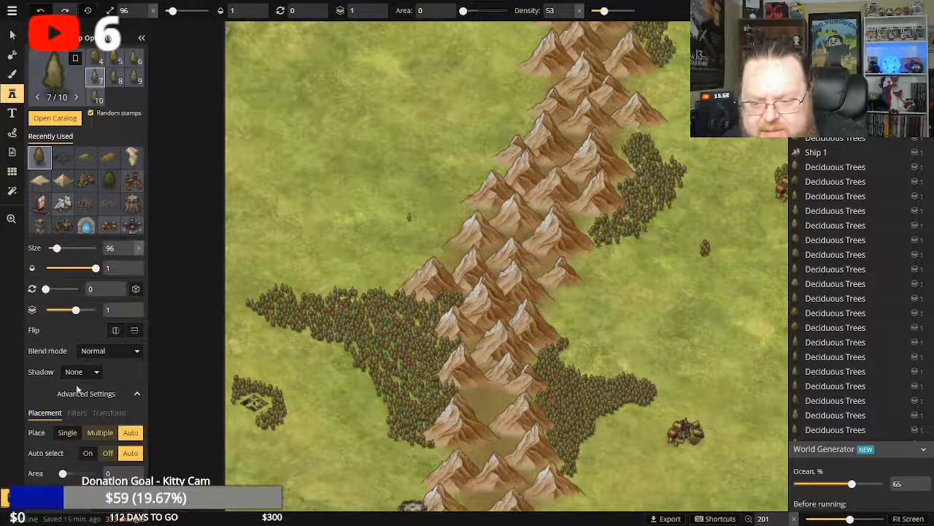
{"action": "left_click_drag", "start_coordinate": [63, 474], "coordinate": [69, 474]}
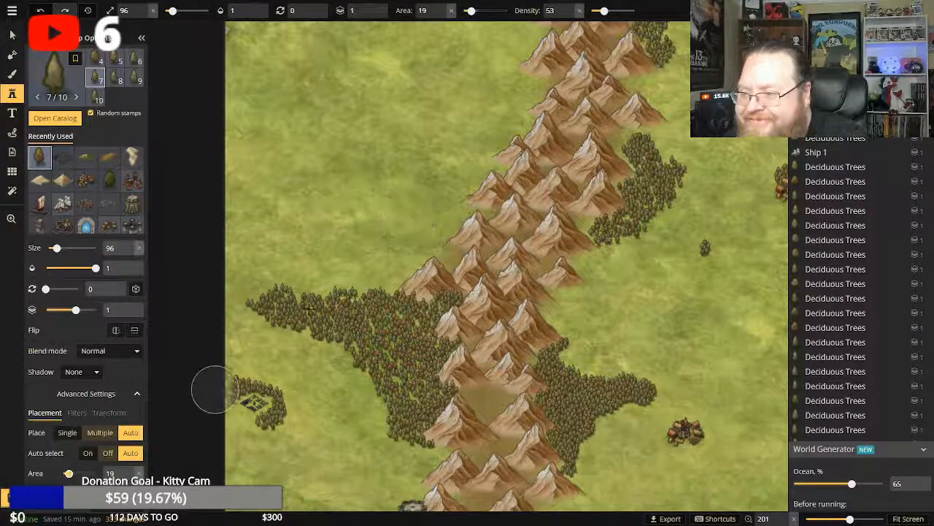
{"action": "mouse_move", "coordinate": [330, 276]}
{"action": "left_mouse_down"}
{"action": "mouse_move", "coordinate": [333, 266]}
{"action": "mouse_move", "coordinate": [399, 260]}
{"action": "mouse_move", "coordinate": [321, 260]}
{"action": "mouse_move", "coordinate": [277, 246]}
{"action": "mouse_move", "coordinate": [262, 223]}
{"action": "mouse_move", "coordinate": [294, 210]}
{"action": "mouse_move", "coordinate": [318, 235]}
{"action": "mouse_move", "coordinate": [421, 216]}
{"action": "mouse_move", "coordinate": [415, 225]}
{"action": "mouse_move", "coordinate": [435, 241]}
{"action": "mouse_move", "coordinate": [447, 197]}
{"action": "left_mouse_up"}
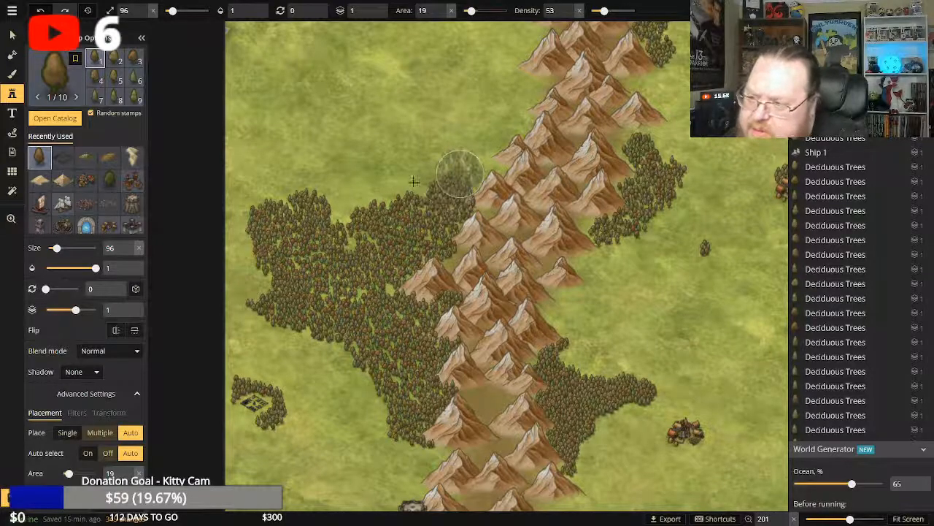
{"action": "mouse_move", "coordinate": [338, 206]}
{"action": "left_mouse_down"}
{"action": "mouse_move", "coordinate": [446, 173]}
{"action": "mouse_move", "coordinate": [479, 176]}
{"action": "mouse_move", "coordinate": [472, 166]}
{"action": "mouse_move", "coordinate": [498, 149]}
{"action": "mouse_move", "coordinate": [418, 145]}
{"action": "mouse_move", "coordinate": [327, 192]}
{"action": "mouse_move", "coordinate": [254, 195]}
{"action": "mouse_move", "coordinate": [248, 229]}
{"action": "mouse_move", "coordinate": [261, 238]}
{"action": "mouse_move", "coordinate": [375, 248]}
{"action": "left_mouse_up"}
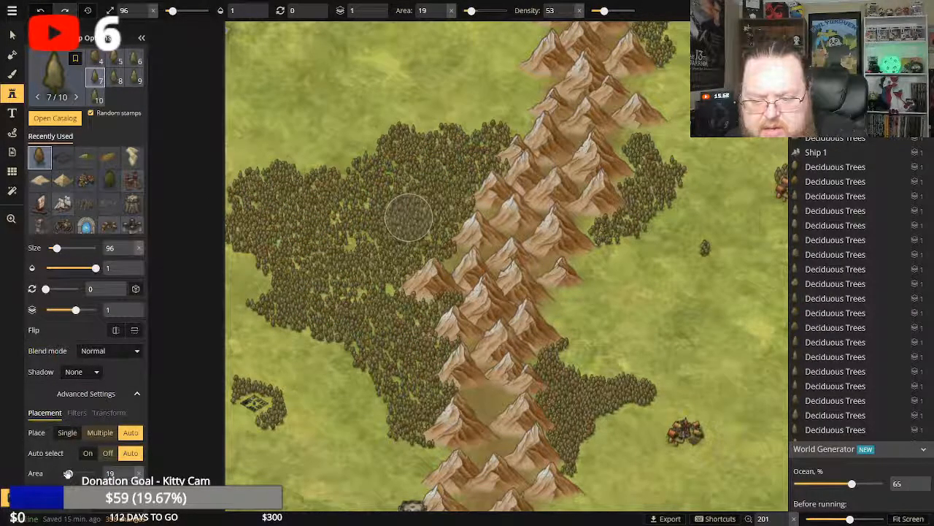
Set the stamp area to 0 and fill notches along the enlarged forest's northern, southwestern and mountain-side edges with single Deciduous Trees.
{"action": "left_click_drag", "start_coordinate": [61, 473], "coordinate": [62, 475]}
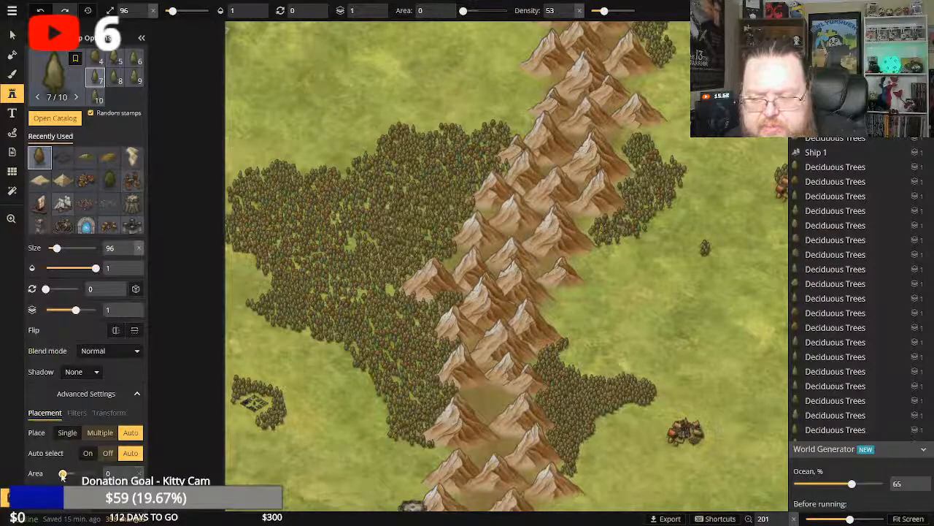
{"action": "left_click", "coordinate": [351, 170]}
{"action": "left_click", "coordinate": [351, 172]}
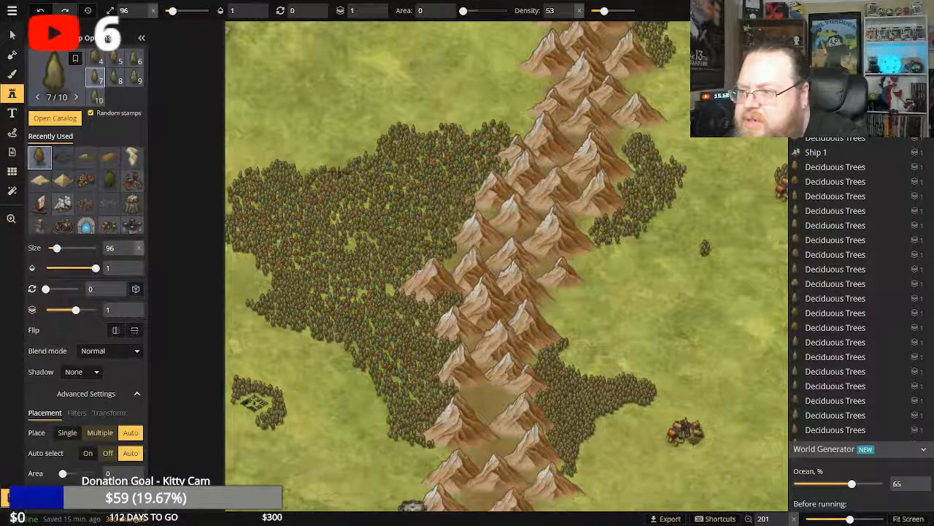
{"action": "left_click", "coordinate": [338, 171]}
{"action": "left_click", "coordinate": [253, 308]}
{"action": "left_click", "coordinate": [259, 298]}
{"action": "left_click", "coordinate": [457, 224]}
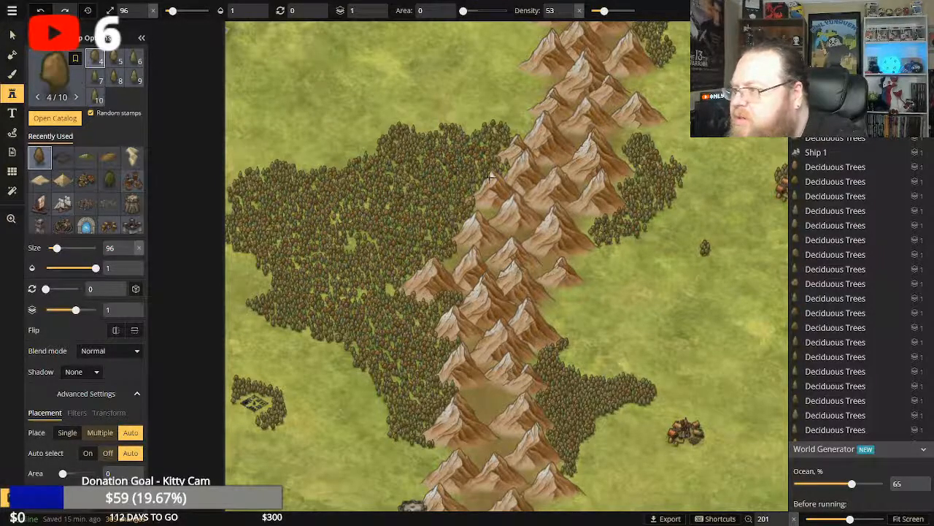
Stamp single Deciduous Trees at the forest's northeastern tip to close it against the mountains, filling a gap in the northern edge too.
{"action": "left_click", "coordinate": [513, 133]}
{"action": "left_click", "coordinate": [519, 131]}
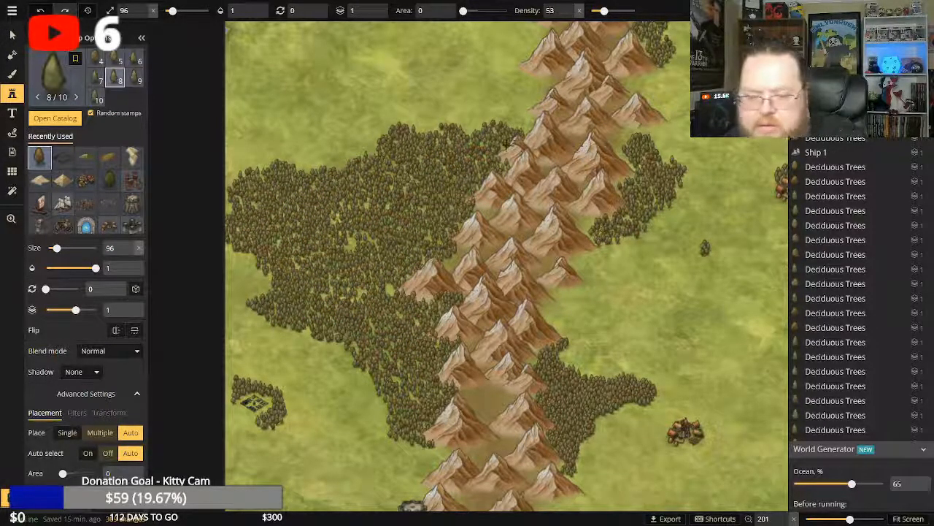
{"action": "left_click", "coordinate": [500, 150]}
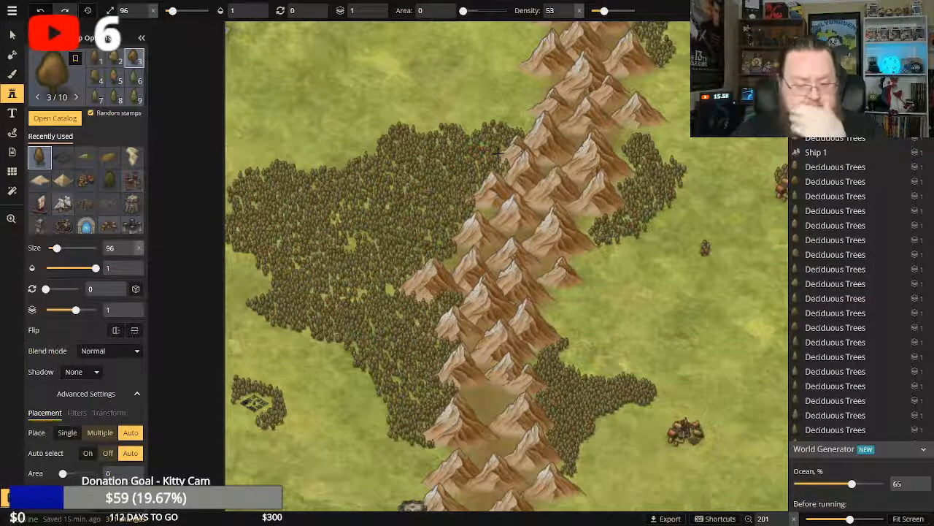
{"action": "left_click", "coordinate": [467, 133]}
{"action": "left_click", "coordinate": [468, 132]}
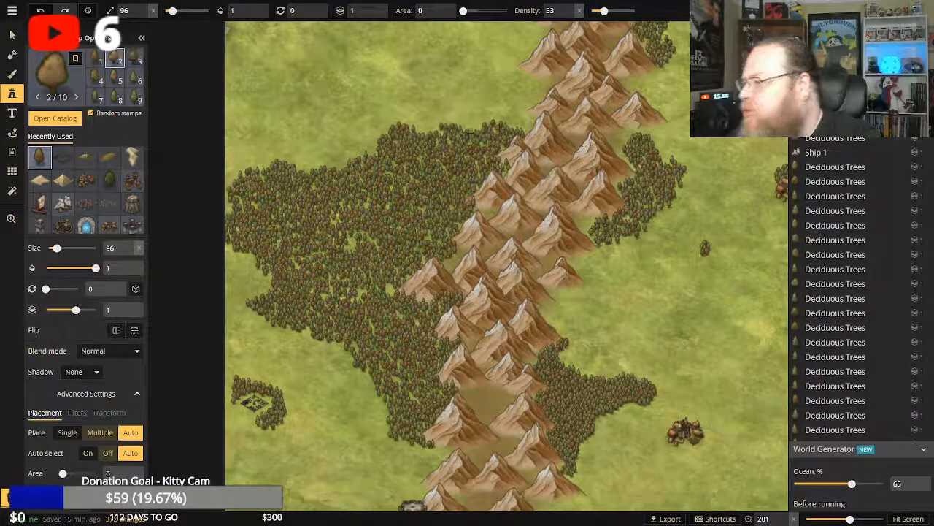
{"action": "left_click", "coordinate": [523, 128]}
{"action": "left_click", "coordinate": [526, 129]}
{"action": "left_click", "coordinate": [526, 127]}
{"action": "left_click", "coordinate": [527, 127]}
{"action": "left_click", "coordinate": [527, 127]}
{"action": "left_click", "coordinate": [528, 127]}
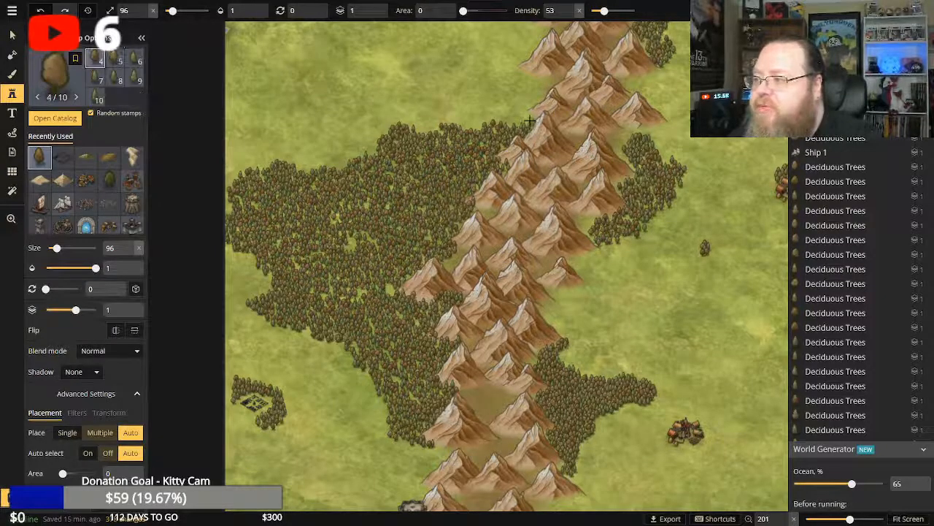
{"action": "left_click", "coordinate": [529, 127]}
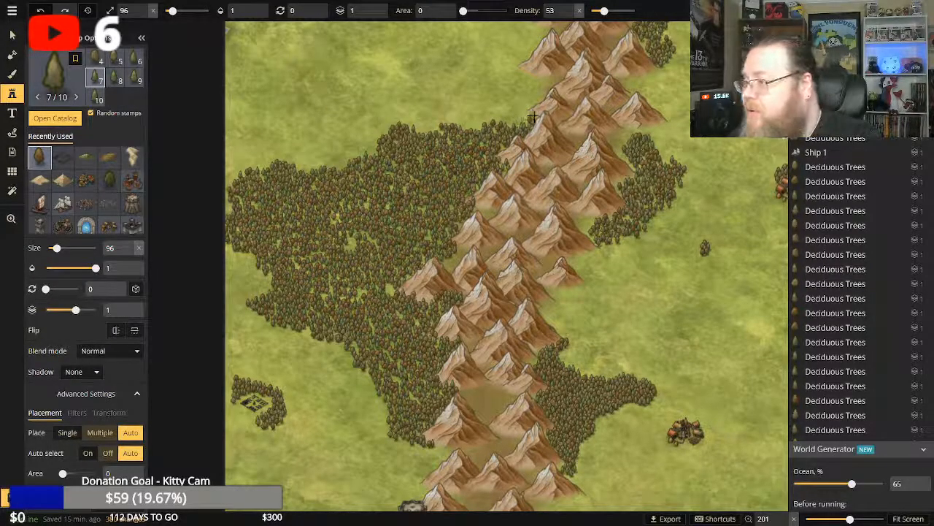
Smooth the forest's northern edge with single Deciduous Trees from the mountainside westward, filling the dip in the tree line.
{"action": "left_click", "coordinate": [532, 116]}
{"action": "left_click", "coordinate": [531, 117]}
{"action": "left_click", "coordinate": [526, 120]}
{"action": "left_click", "coordinate": [520, 122]}
{"action": "left_click", "coordinate": [518, 122]}
{"action": "left_click", "coordinate": [513, 124]}
{"action": "left_click", "coordinate": [508, 123]}
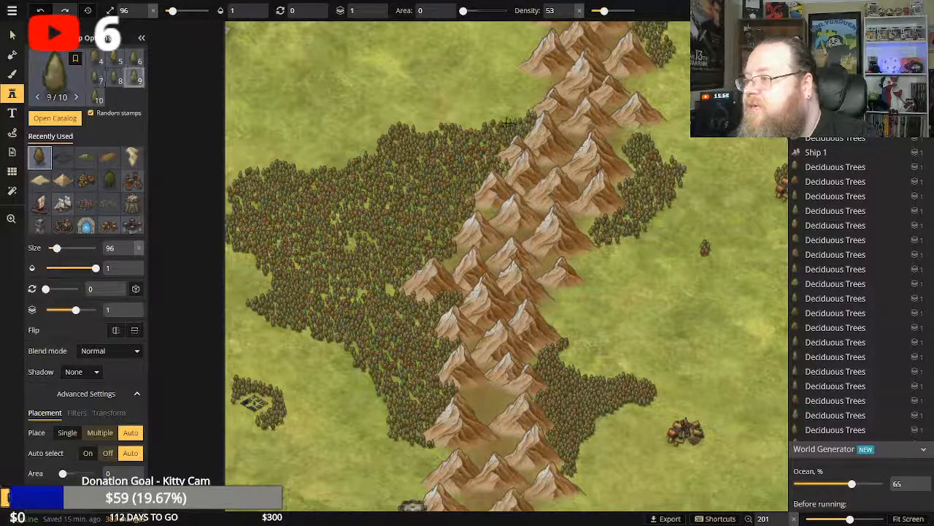
{"action": "left_click", "coordinate": [447, 129]}
{"action": "left_click", "coordinate": [463, 129]}
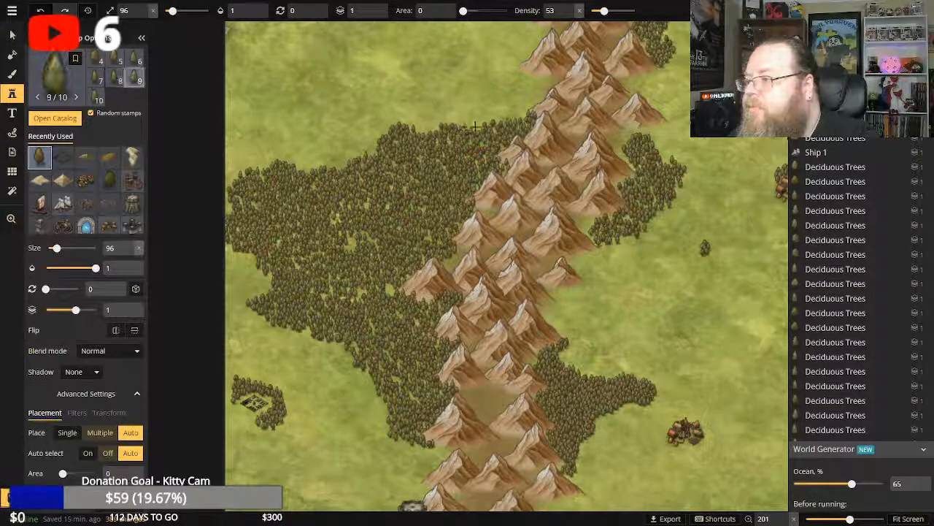
{"action": "left_click", "coordinate": [468, 128]}
{"action": "left_click", "coordinate": [476, 127]}
{"action": "left_click", "coordinate": [479, 127]}
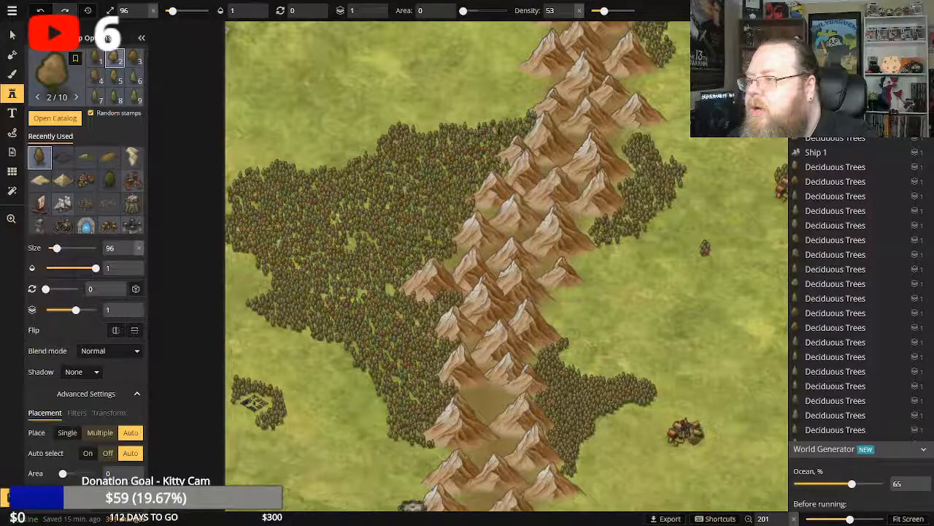
Extend the forest's northeastern corner up the mountainside with single Deciduous Trees and taper the tree line back toward the west.
{"action": "left_click", "coordinate": [525, 112]}
{"action": "left_click", "coordinate": [524, 111]}
{"action": "left_click", "coordinate": [521, 113]}
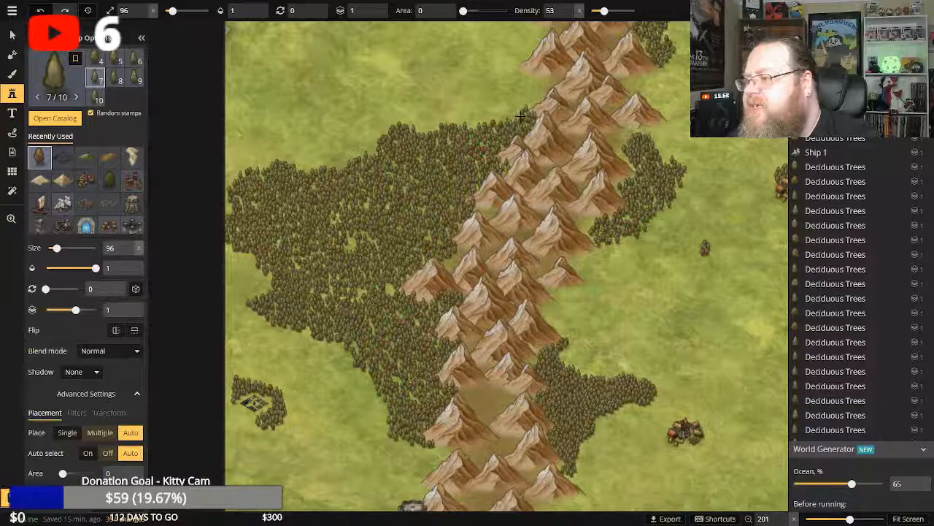
{"action": "left_click", "coordinate": [531, 108]}
{"action": "left_click", "coordinate": [536, 106]}
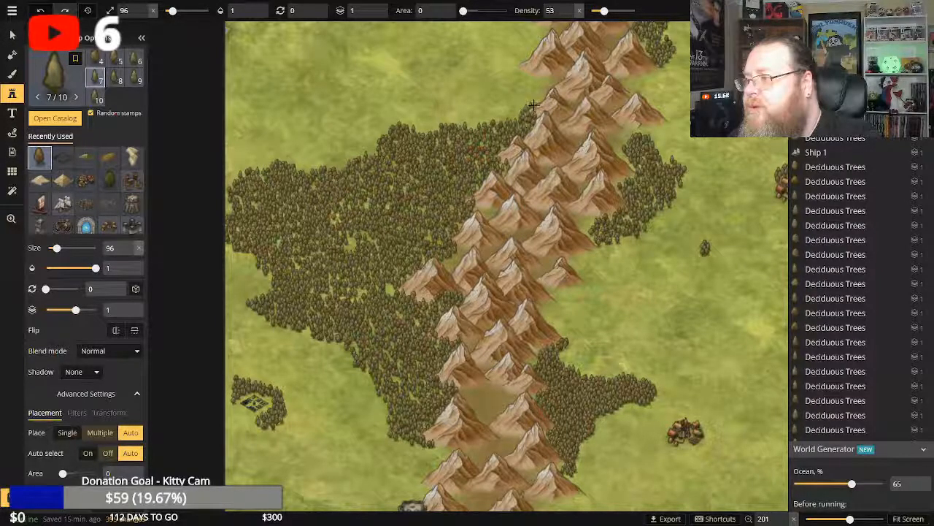
{"action": "left_click", "coordinate": [463, 144]}
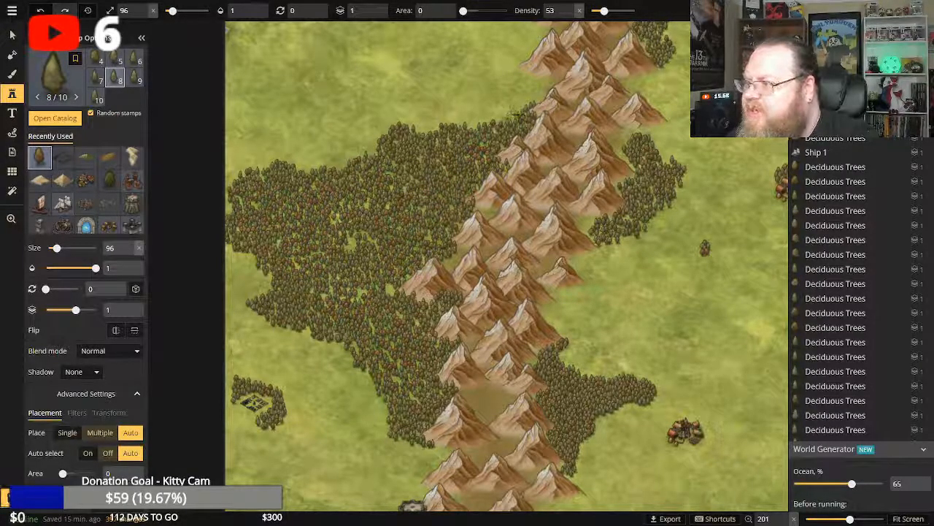
{"action": "left_click", "coordinate": [514, 116]}
{"action": "left_click", "coordinate": [510, 116]}
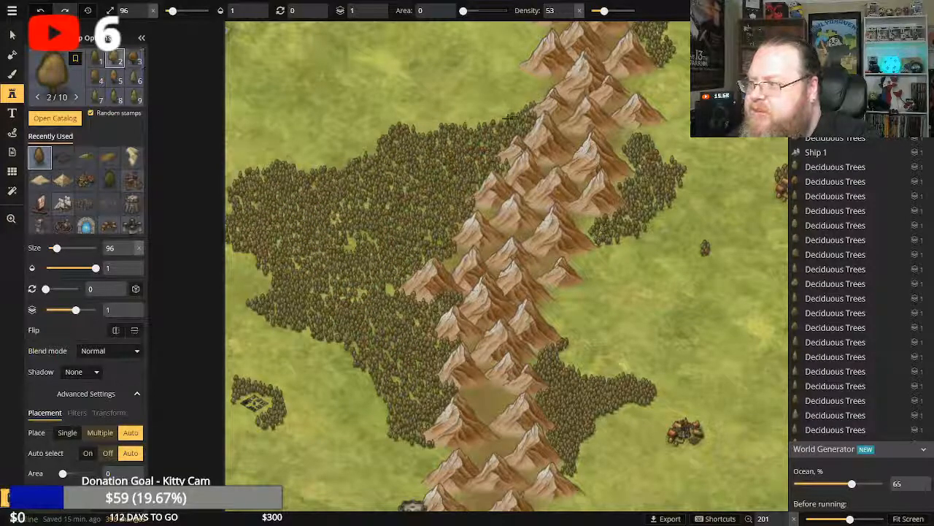
{"action": "left_click", "coordinate": [502, 117]}
{"action": "left_click", "coordinate": [502, 118]}
{"action": "left_click", "coordinate": [500, 119]}
{"action": "left_click", "coordinate": [496, 120]}
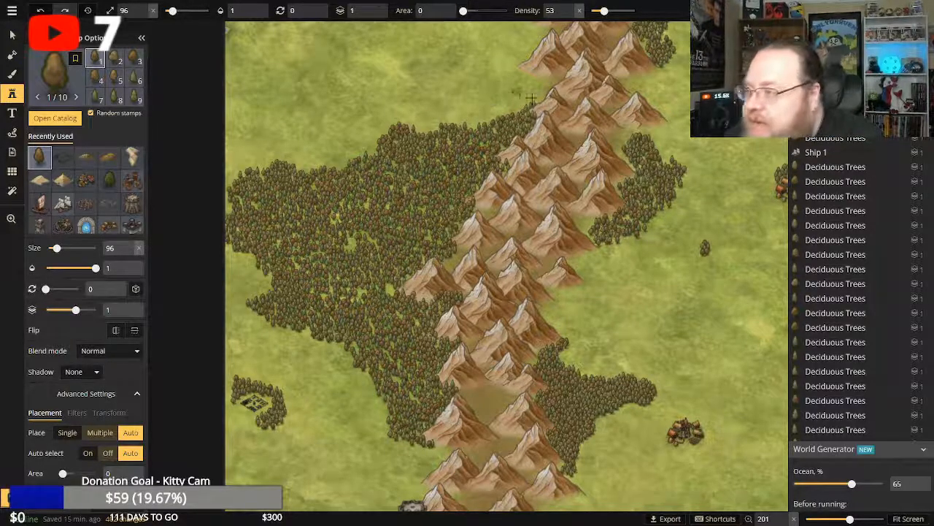
Fill small notches along the western forest's northwestern edge and the dip in its northern tree line with single Deciduous Trees.
{"action": "left_click", "coordinate": [266, 167]}
{"action": "left_click", "coordinate": [262, 167]}
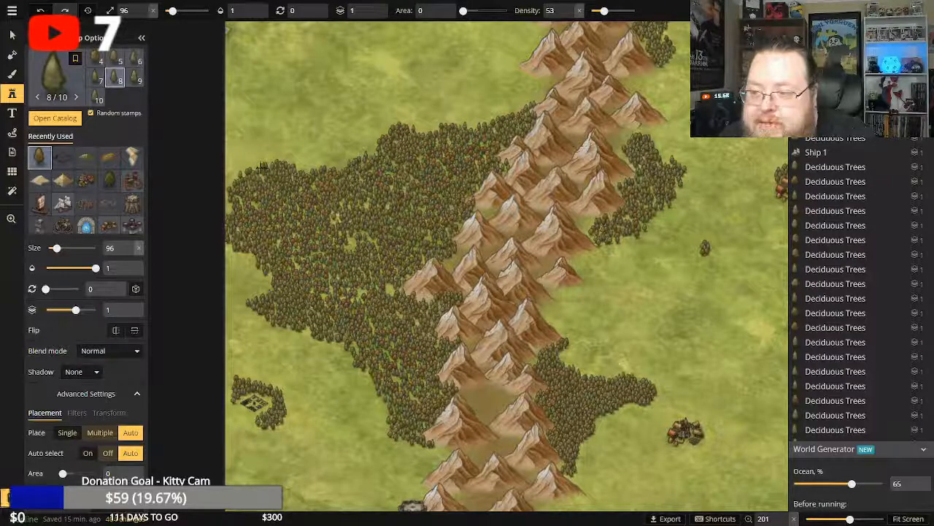
{"action": "left_click", "coordinate": [259, 168]}
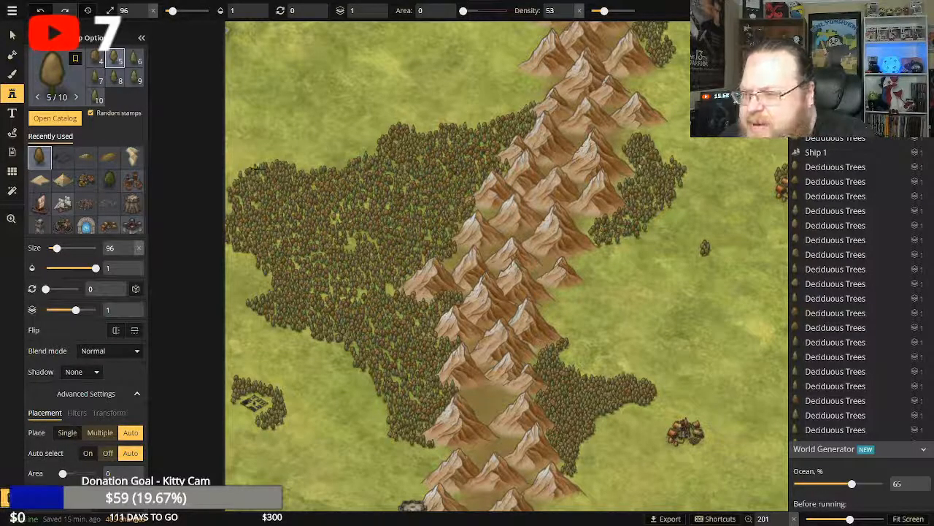
{"action": "left_click", "coordinate": [355, 180]}
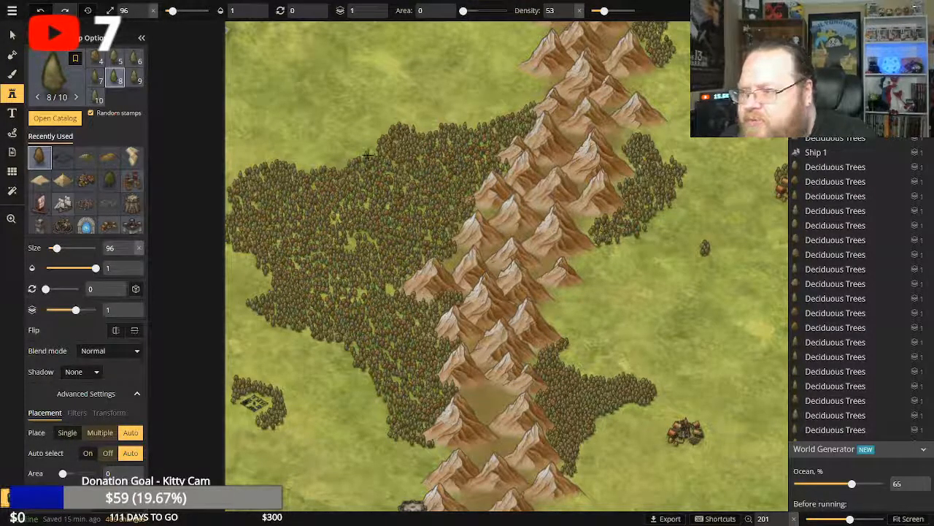
{"action": "left_click", "coordinate": [371, 153]}
{"action": "left_click", "coordinate": [374, 151]}
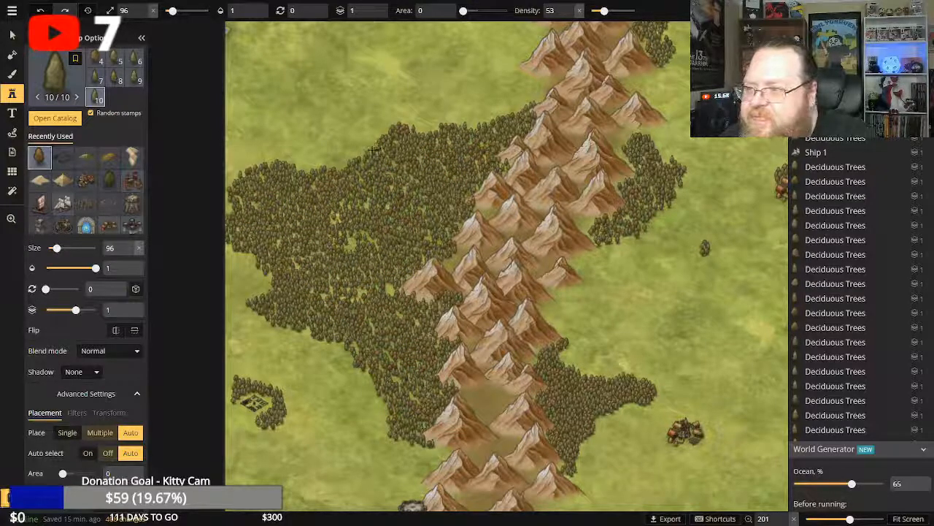
{"action": "left_click", "coordinate": [373, 150]}
Even out the western forest's northern edge toward the mountains with single Deciduous Trees, filling scattered gaps inside the forest too.
{"action": "left_click", "coordinate": [458, 127]}
{"action": "left_click", "coordinate": [473, 125]}
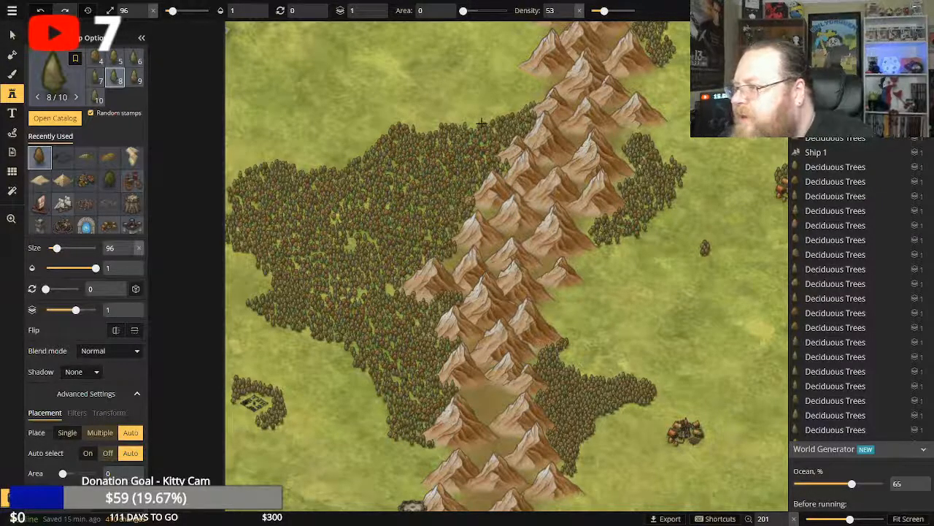
{"action": "left_click", "coordinate": [251, 183]}
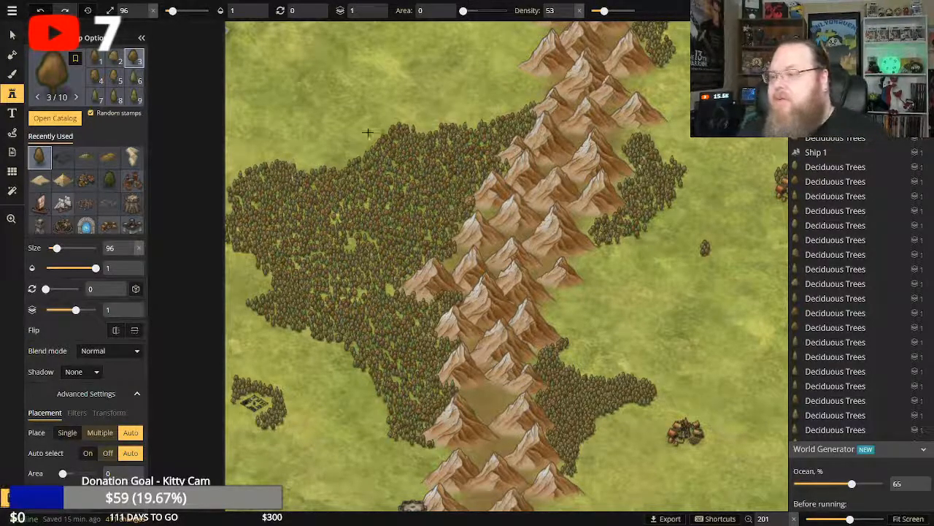
{"action": "left_click", "coordinate": [358, 159]}
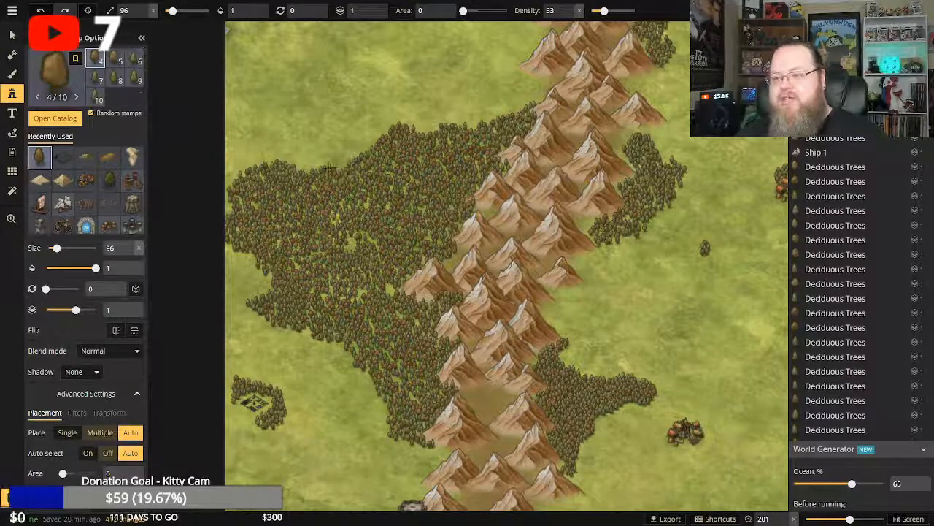
{"action": "left_click", "coordinate": [298, 170]}
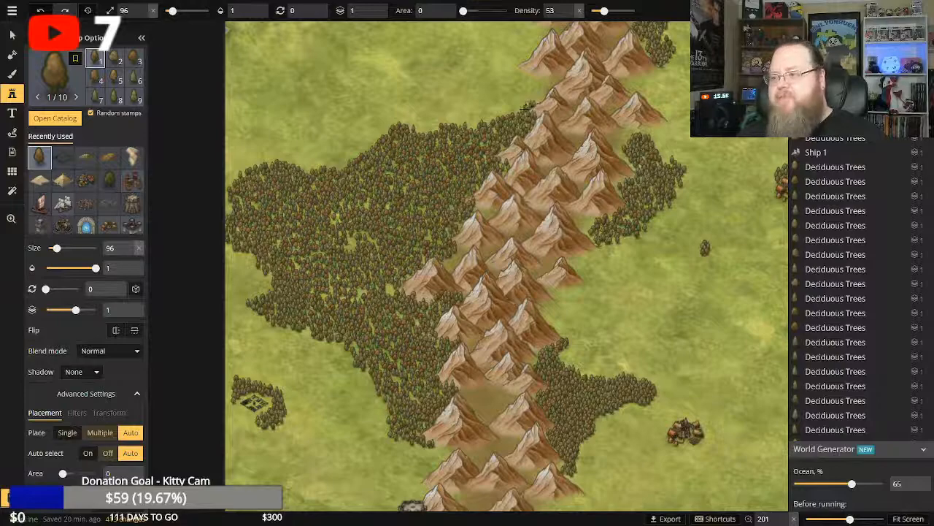
{"action": "left_click", "coordinate": [488, 123]}
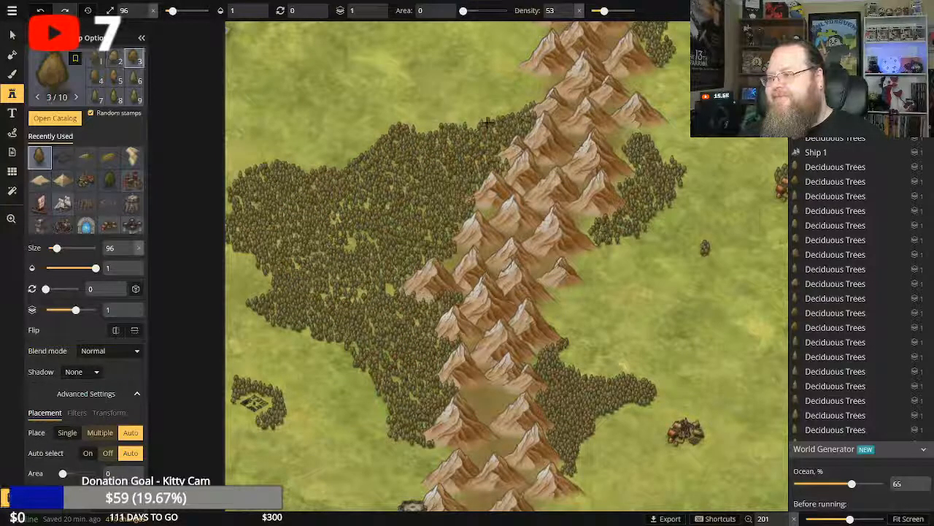
{"action": "left_click", "coordinate": [509, 151]}
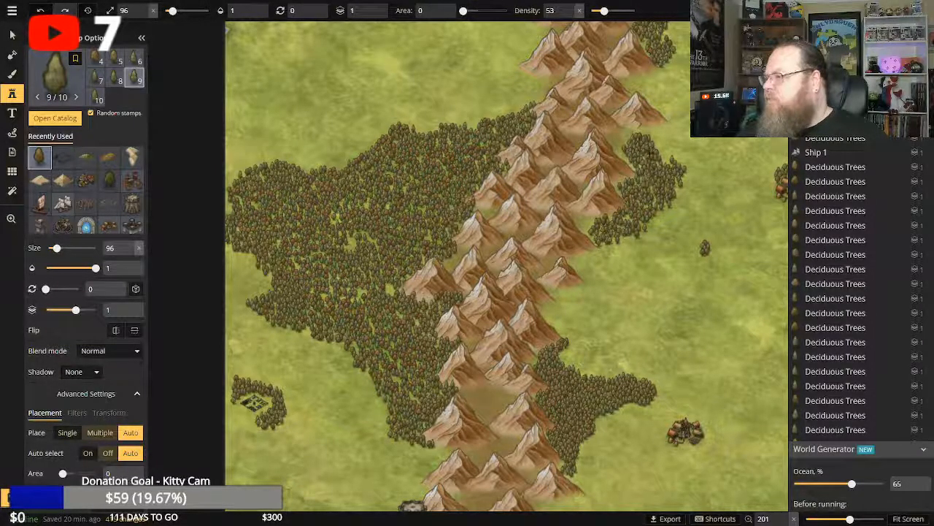
Extend the small forest east of the mountains northward to the mountain foot with single Deciduous Trees.
{"action": "left_click", "coordinate": [662, 162]}
{"action": "left_click", "coordinate": [654, 166]}
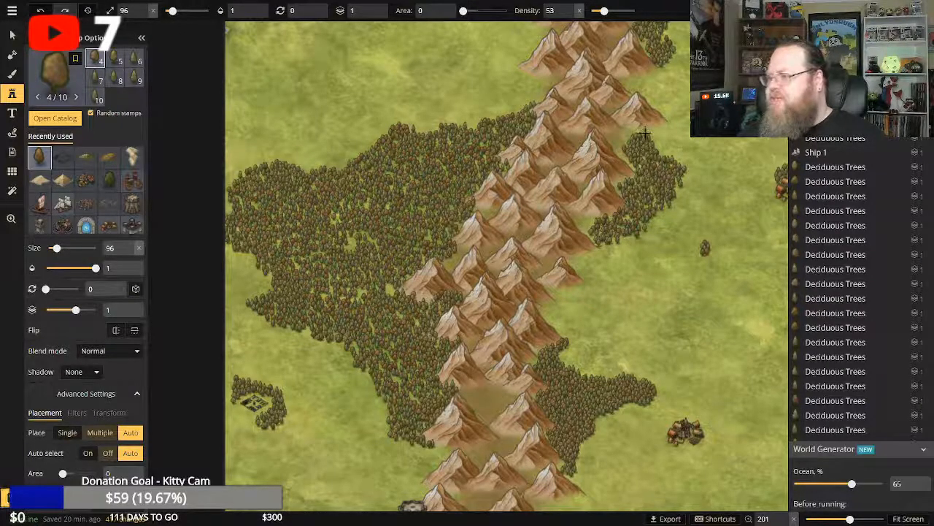
{"action": "left_click", "coordinate": [645, 132]}
{"action": "left_click", "coordinate": [653, 129]}
{"action": "left_click", "coordinate": [655, 127]}
{"action": "left_click", "coordinate": [644, 132]}
{"action": "left_click", "coordinate": [629, 136]}
{"action": "left_click", "coordinate": [630, 135]}
{"action": "left_click", "coordinate": [632, 133]}
{"action": "left_click", "coordinate": [635, 130]}
{"action": "left_click", "coordinate": [637, 129]}
{"action": "left_click", "coordinate": [634, 132]}
{"action": "left_click", "coordinate": [627, 138]}
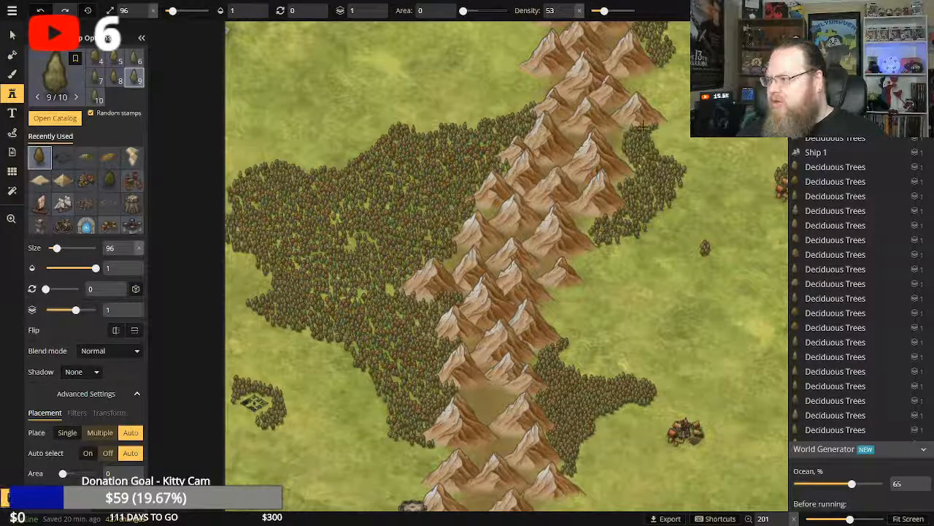
Touch up the eastern grove and the western forest's southern tip and northwestern corner with single Deciduous Trees.
{"action": "left_click", "coordinate": [658, 158]}
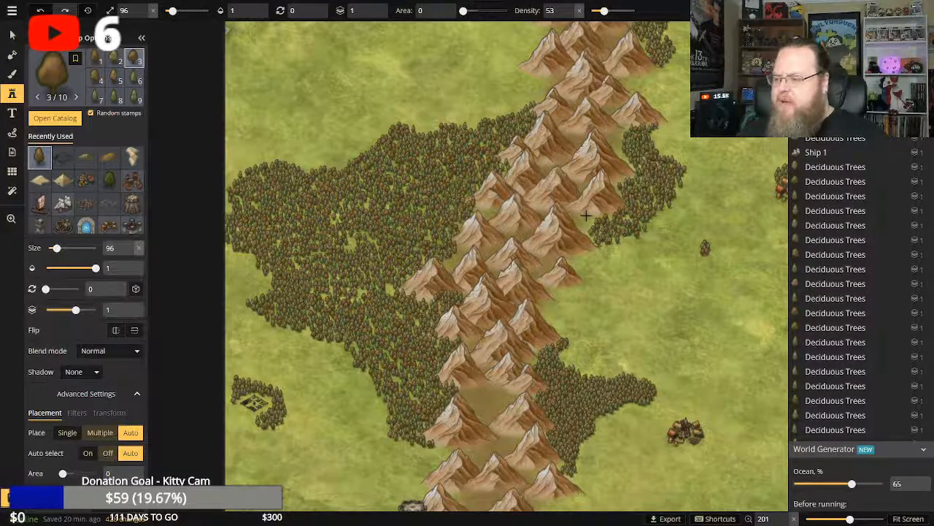
{"action": "left_click", "coordinate": [434, 447]}
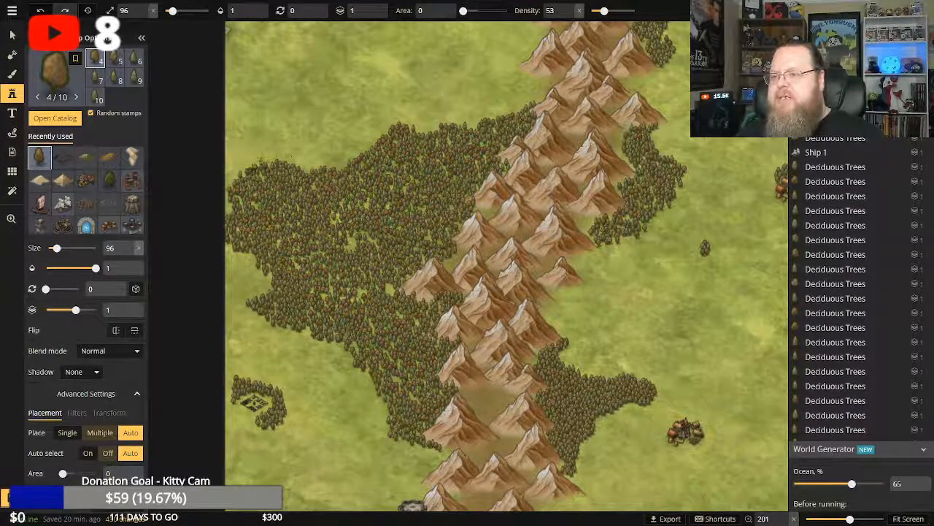
{"action": "left_click", "coordinate": [255, 175]}
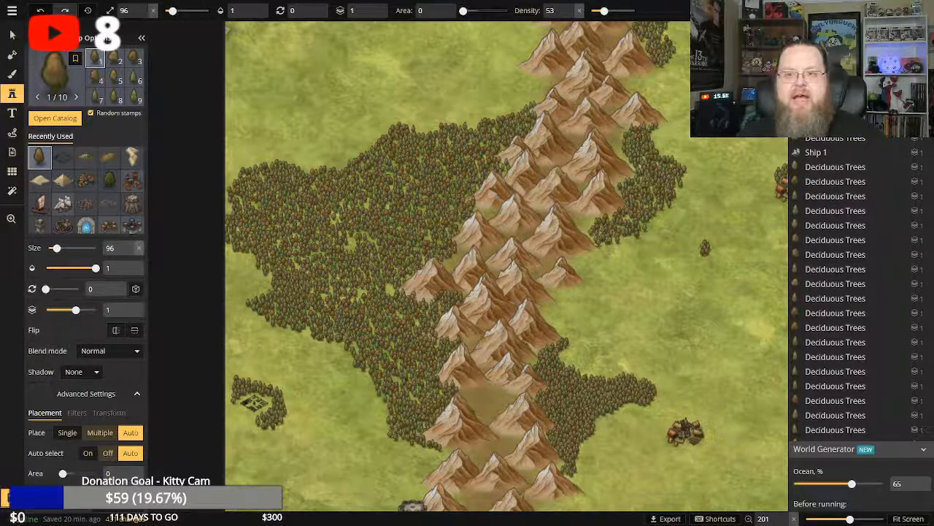
Set the stamp area to 18 and stamp a band of Deciduous Trees from the map's northern edge down the mountains' western slope.
{"action": "left_click", "coordinate": [13, 75]}
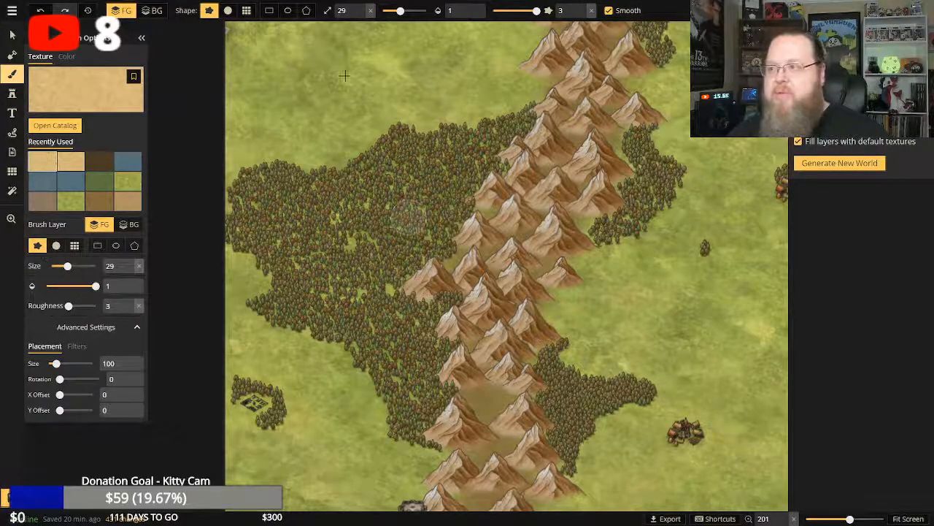
{"action": "left_click", "coordinate": [11, 218]}
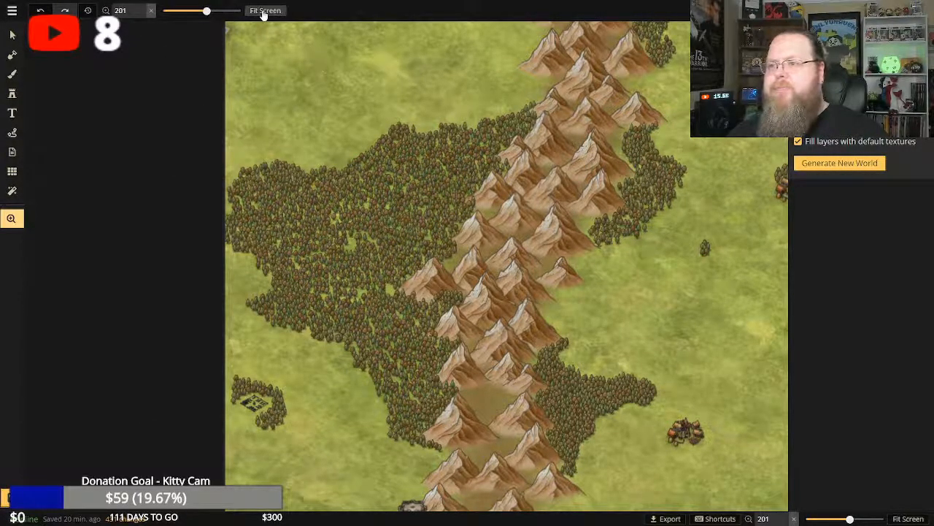
{"action": "left_click", "coordinate": [265, 10]}
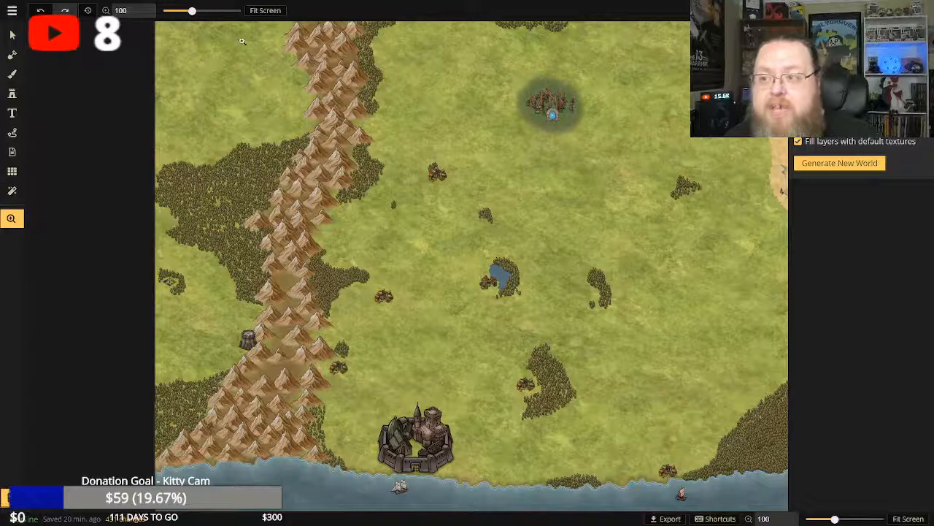
{"action": "scroll", "coordinate": [244, 42], "scroll_direction": "up", "scroll_amount": 2}
{"action": "scroll", "coordinate": [252, 42], "scroll_direction": "up", "scroll_amount": 2}
{"action": "mouse_move", "coordinate": [249, 77]}
{"action": "left_mouse_down"}
{"action": "mouse_move", "coordinate": [258, 140]}
{"action": "mouse_move", "coordinate": [253, 85]}
{"action": "left_mouse_up"}
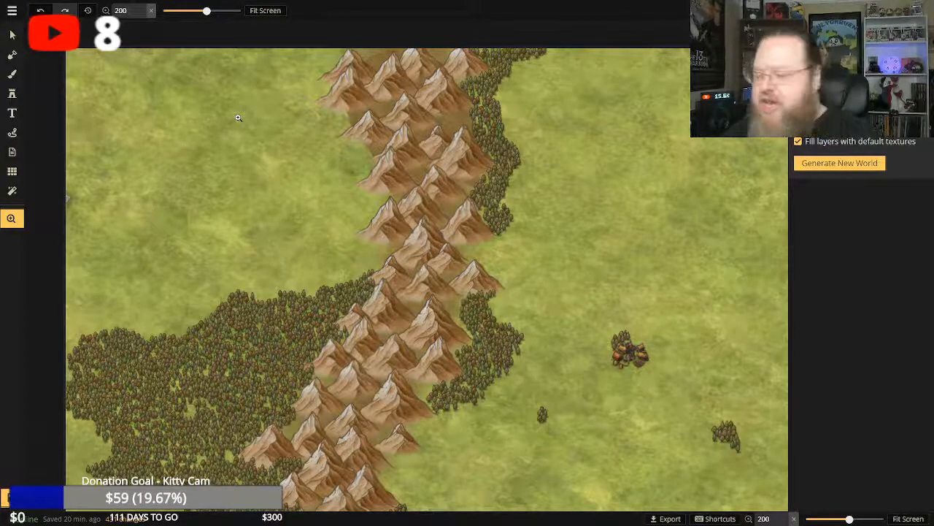
{"action": "left_click", "coordinate": [11, 95]}
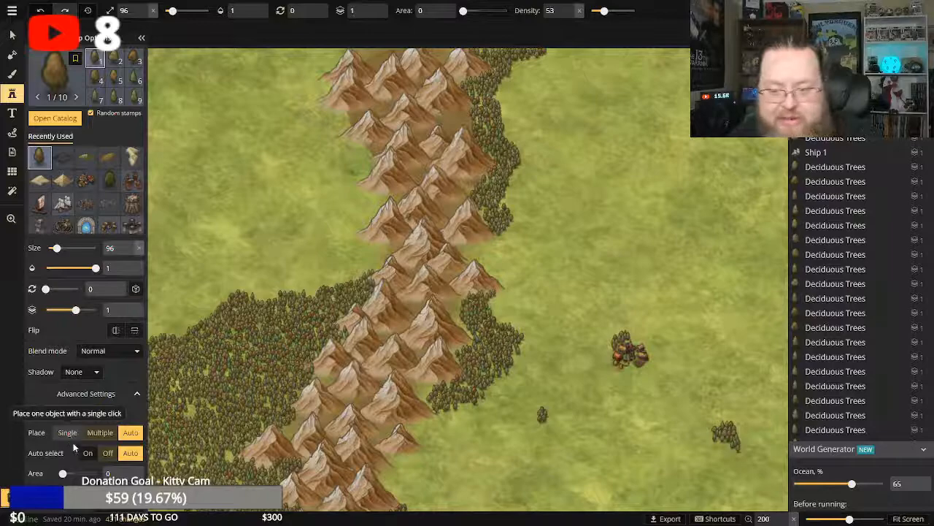
{"action": "left_click_drag", "start_coordinate": [64, 473], "coordinate": [68, 473]}
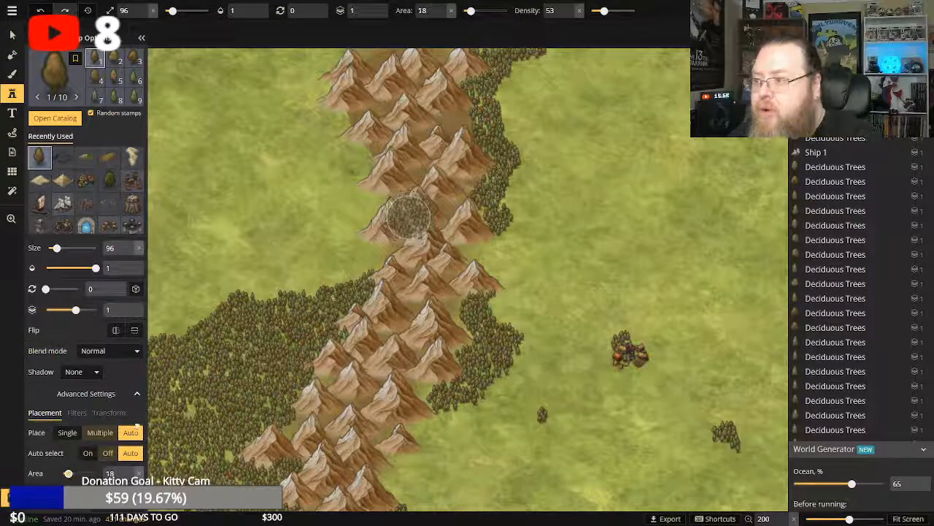
{"action": "left_click", "coordinate": [248, 50]}
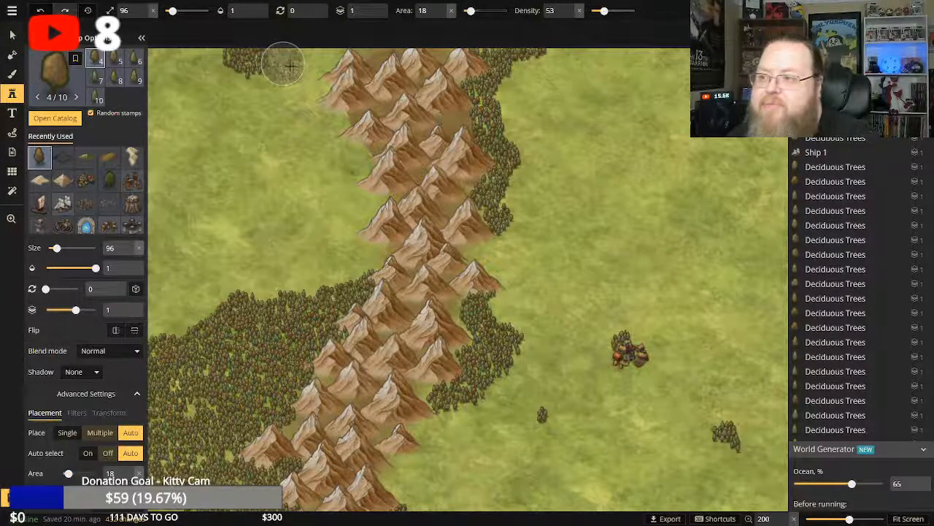
{"action": "left_click", "coordinate": [291, 66]}
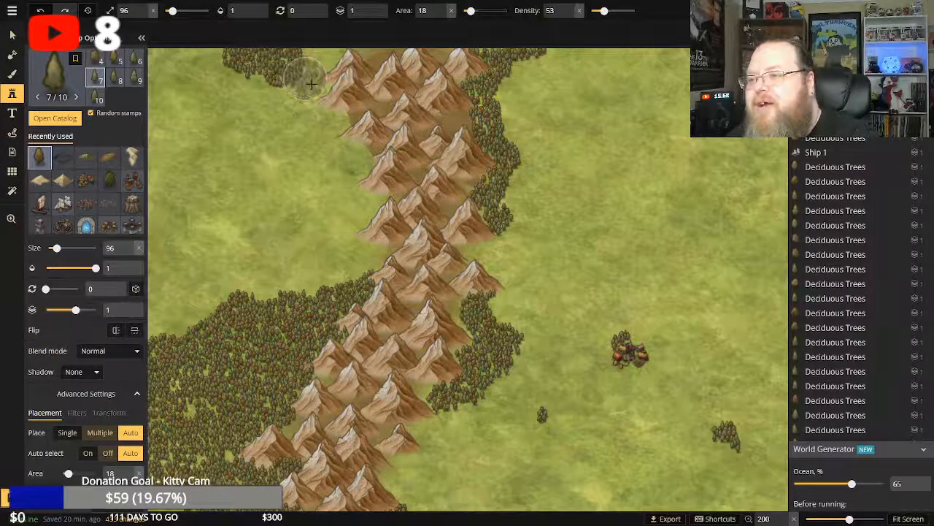
{"action": "left_click", "coordinate": [311, 84]}
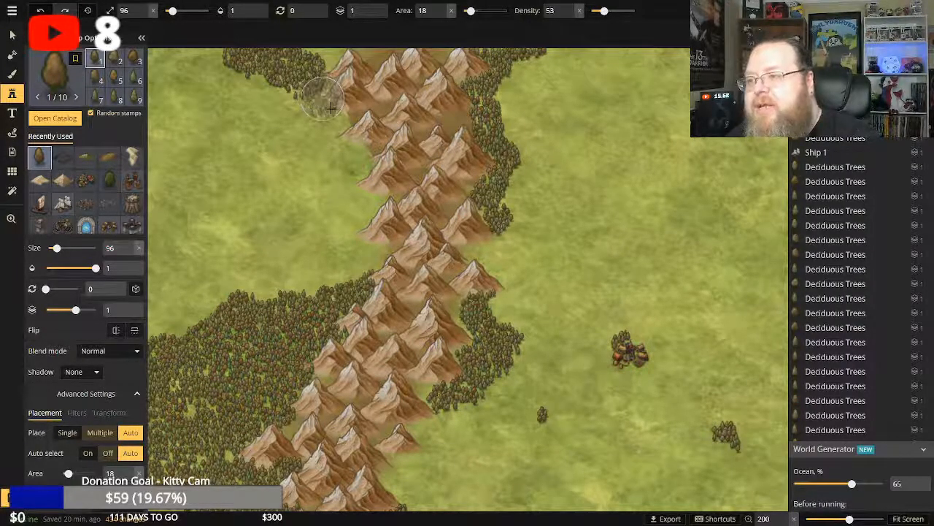
{"action": "left_click", "coordinate": [330, 107]}
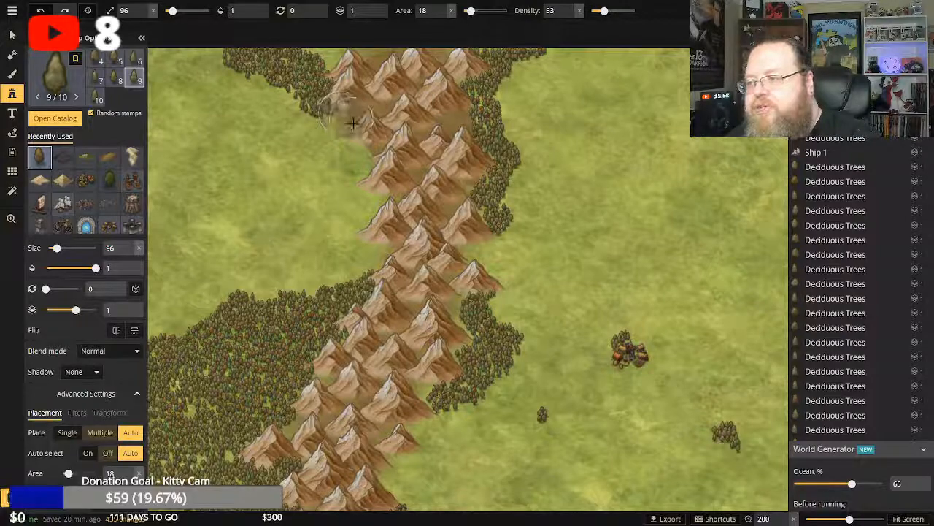
{"action": "left_click", "coordinate": [351, 124]}
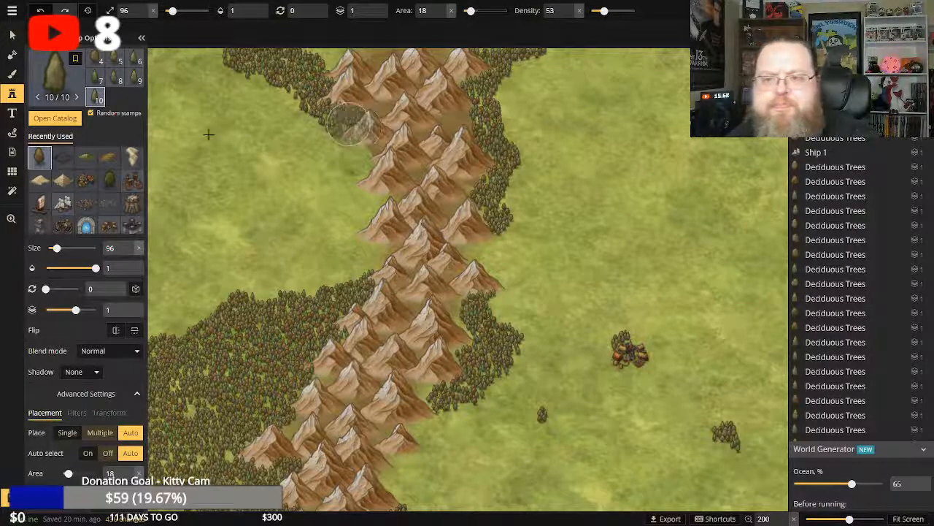
Extend the new tree band west along the map's northern edge and south beside the mountains to join the large western forest.
{"action": "left_click", "coordinate": [333, 56]}
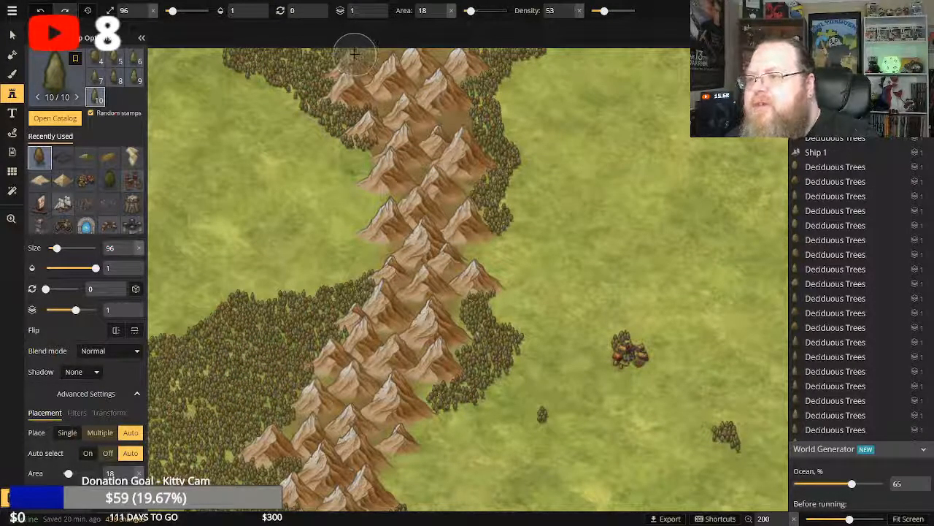
{"action": "key", "text": "ctrl+z"}
{"action": "left_click", "coordinate": [312, 72]}
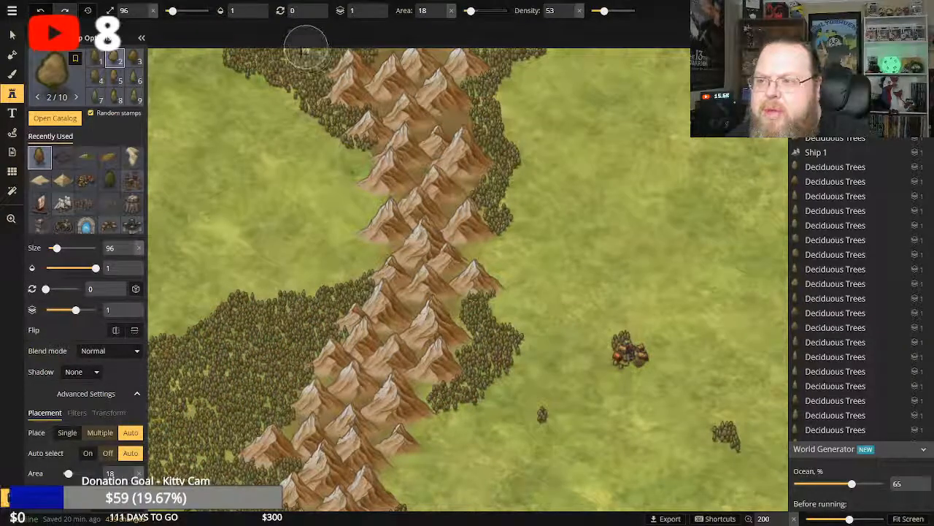
{"action": "left_click", "coordinate": [306, 48]}
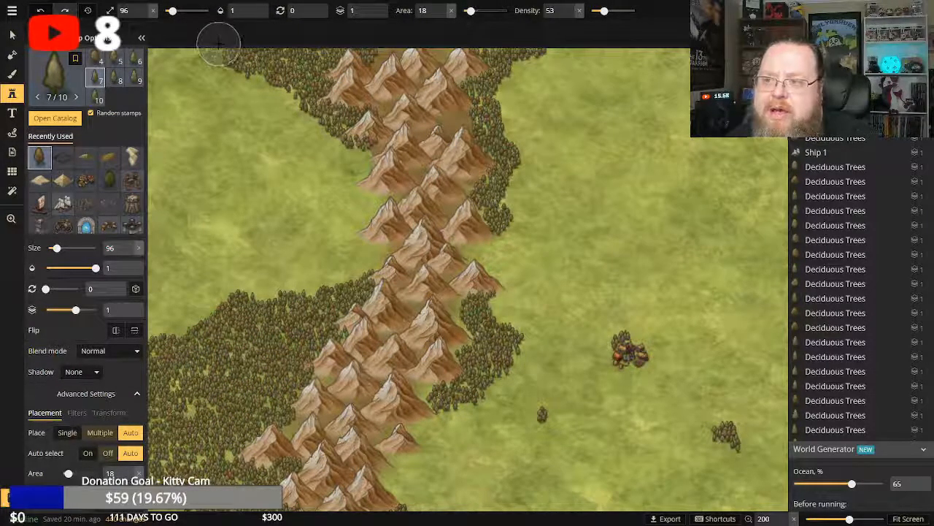
{"action": "left_click", "coordinate": [221, 41]}
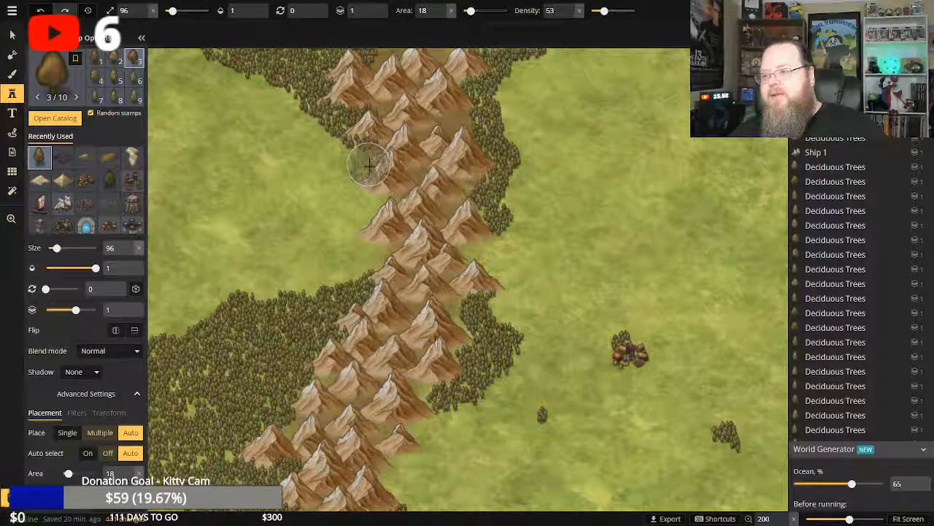
{"action": "mouse_move", "coordinate": [373, 175]}
{"action": "left_mouse_down"}
{"action": "mouse_move", "coordinate": [383, 235]}
{"action": "mouse_move", "coordinate": [371, 264]}
{"action": "mouse_move", "coordinate": [343, 283]}
{"action": "left_mouse_up"}
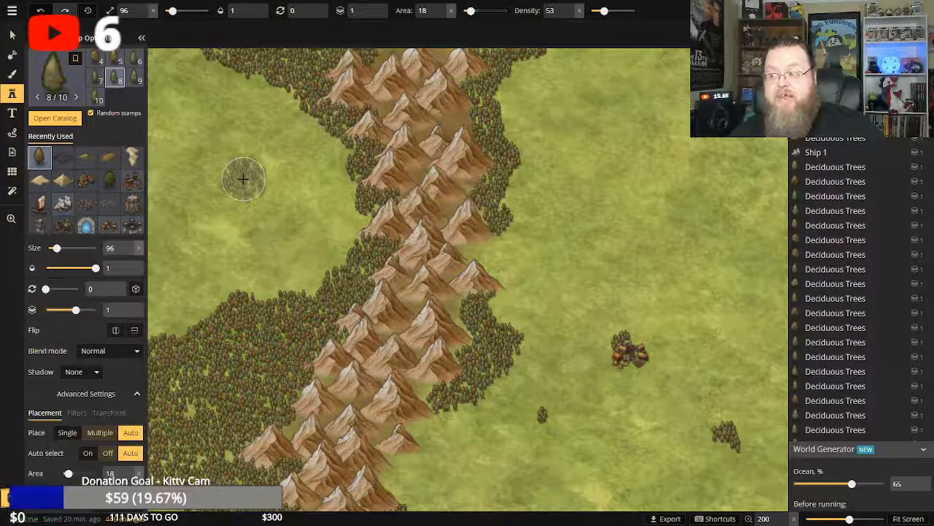
Place a Silver Titles plate from the stamp catalog just above the walled city on the southern coast.
{"action": "left_click", "coordinate": [11, 218]}
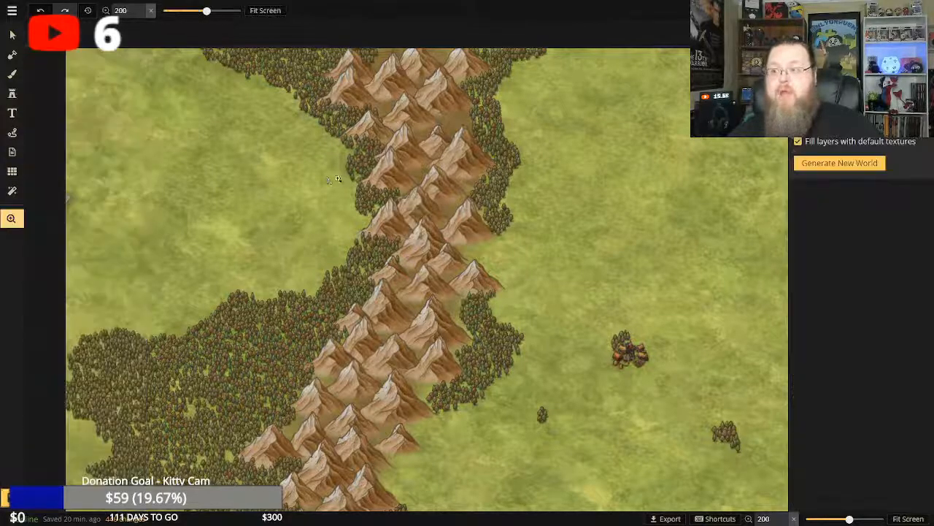
{"action": "left_click", "coordinate": [265, 11]}
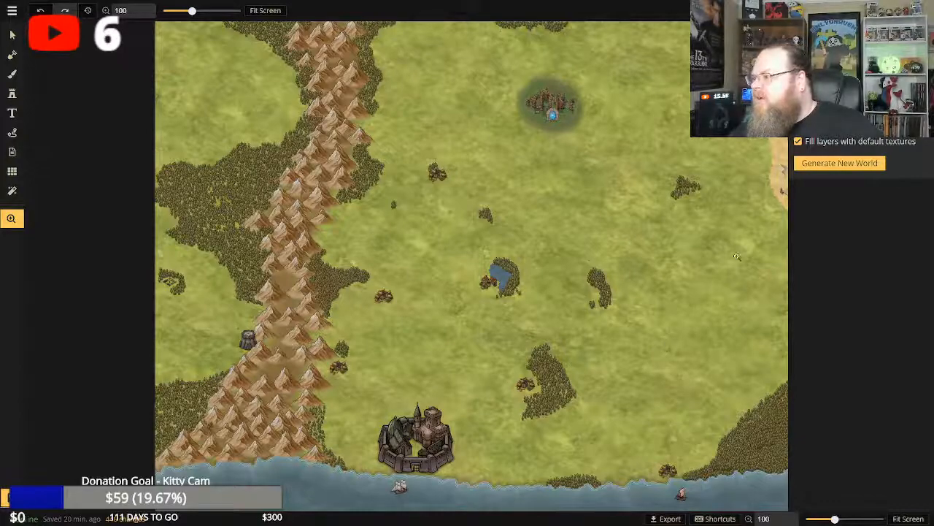
{"action": "left_click_drag", "start_coordinate": [769, 216], "coordinate": [740, 219]}
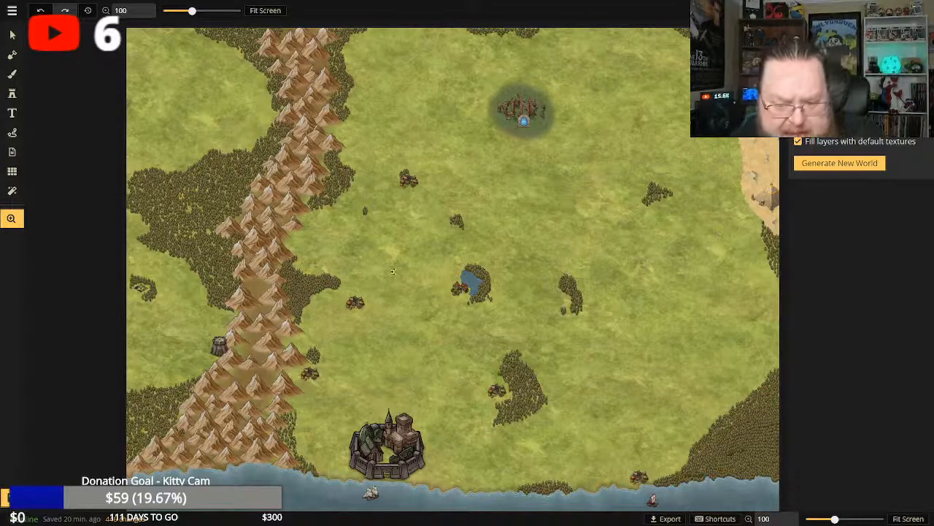
{"action": "left_click", "coordinate": [11, 96]}
{"action": "left_click", "coordinate": [12, 96]}
{"action": "left_click", "coordinate": [12, 95]}
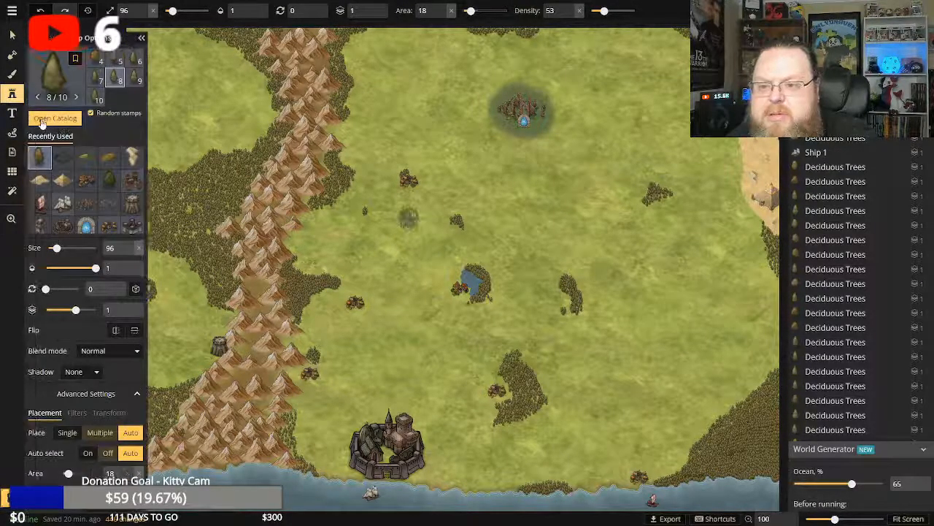
{"action": "left_click", "coordinate": [41, 121]}
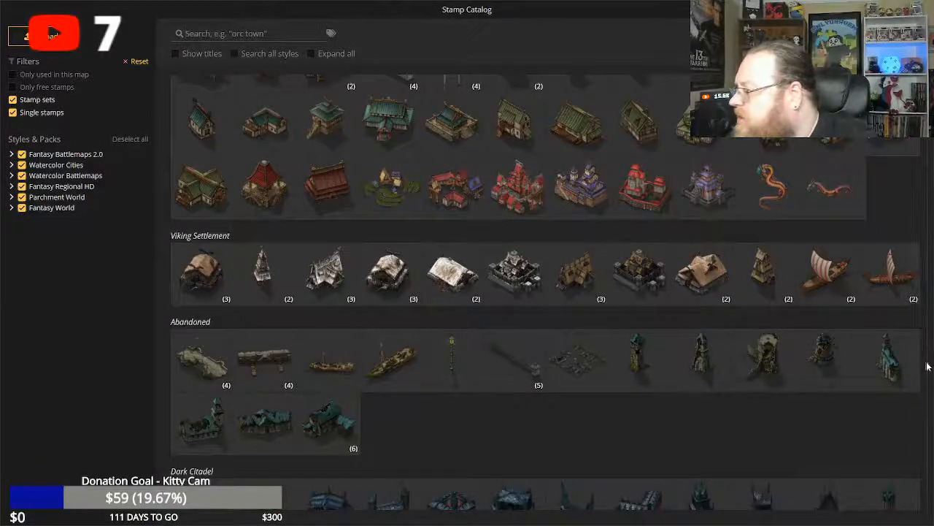
{"action": "scroll", "coordinate": [927, 366], "scroll_direction": "down", "scroll_amount": 5}
{"action": "scroll", "coordinate": [930, 379], "scroll_direction": "up", "scroll_amount": 2}
{"action": "scroll", "coordinate": [876, 366], "scroll_direction": "down", "scroll_amount": 6}
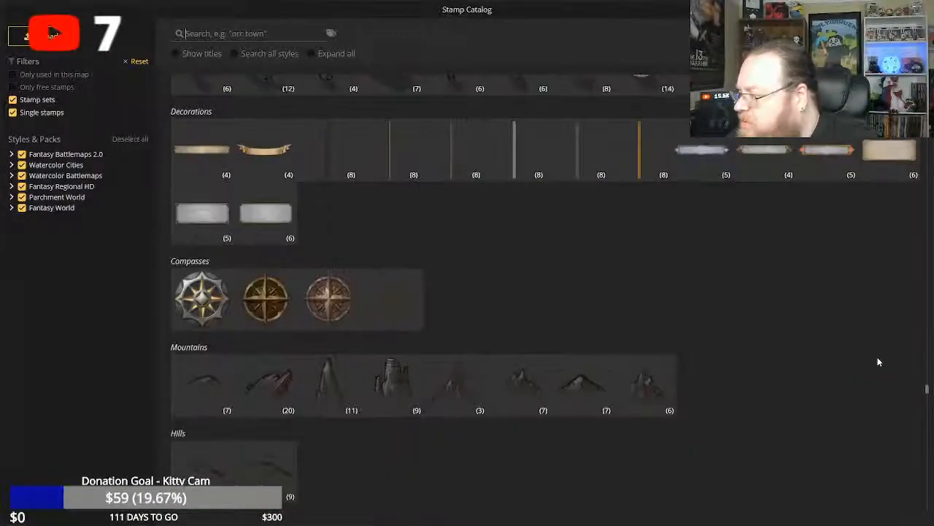
{"action": "scroll", "coordinate": [879, 363], "scroll_direction": "up", "scroll_amount": 2}
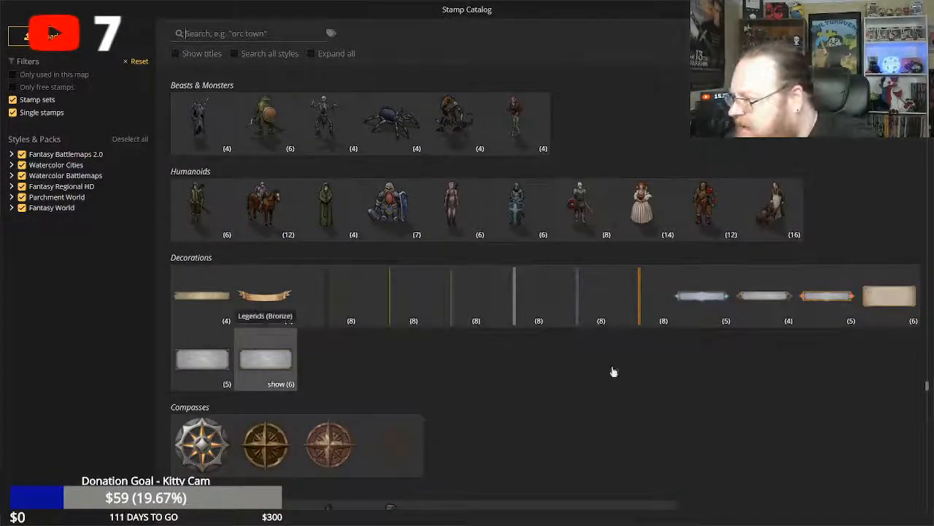
{"action": "left_click", "coordinate": [702, 295]}
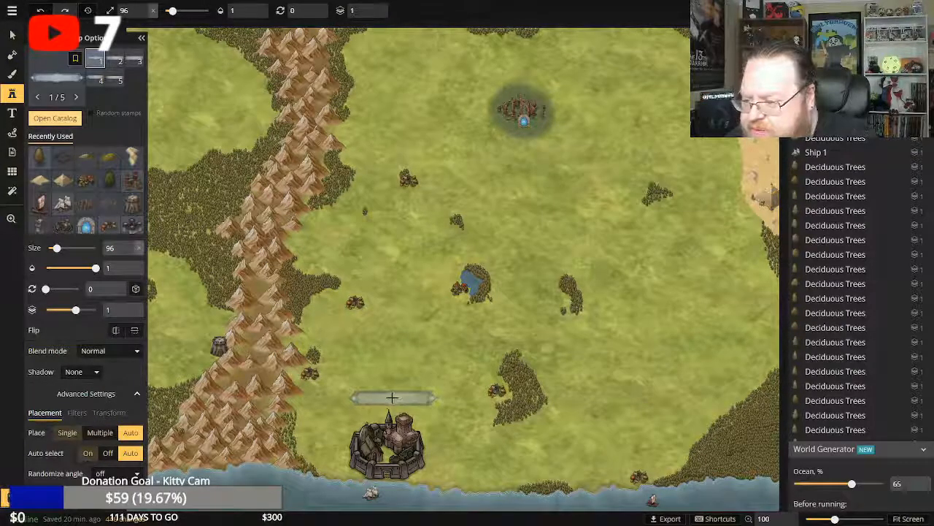
{"action": "left_click", "coordinate": [390, 397]}
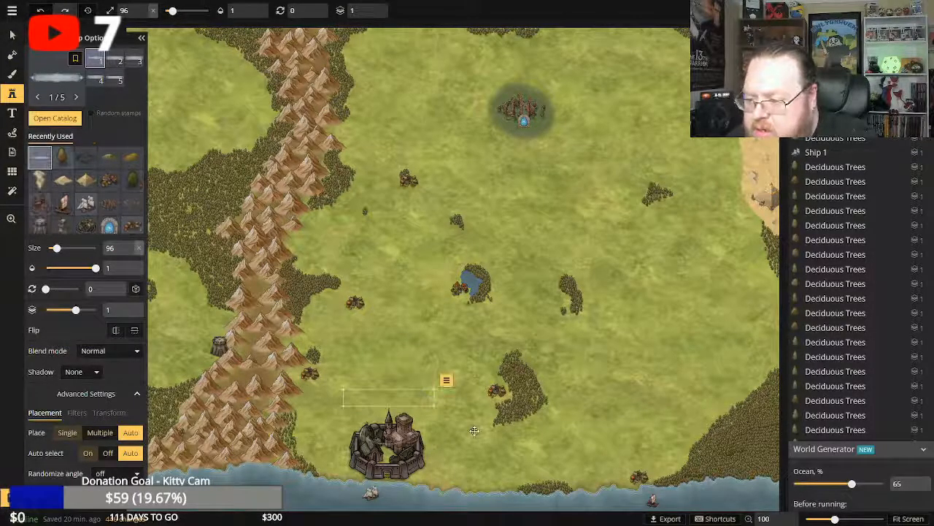
Label the silver plate above the walled city "Pax-Awall" in Metamorphous text at size 17, centred on the plate.
{"action": "left_click", "coordinate": [11, 113]}
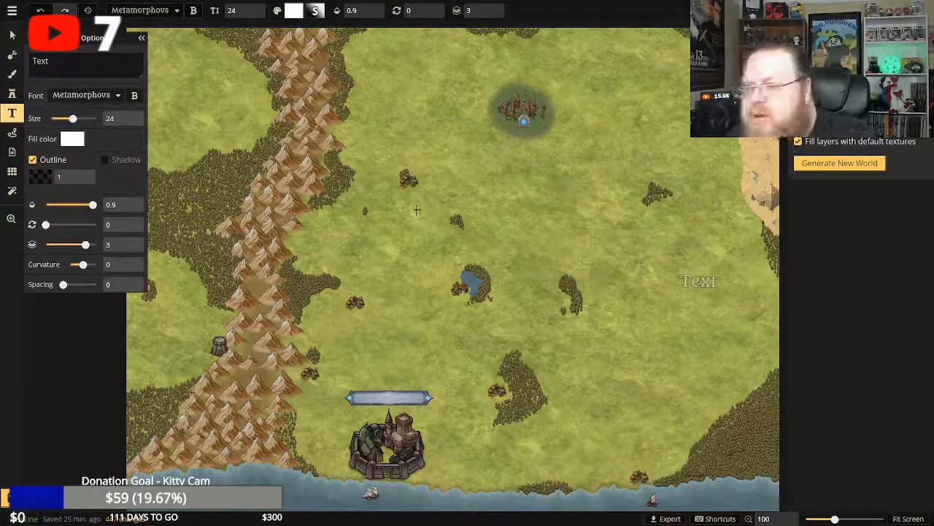
{"action": "left_click", "coordinate": [408, 211]}
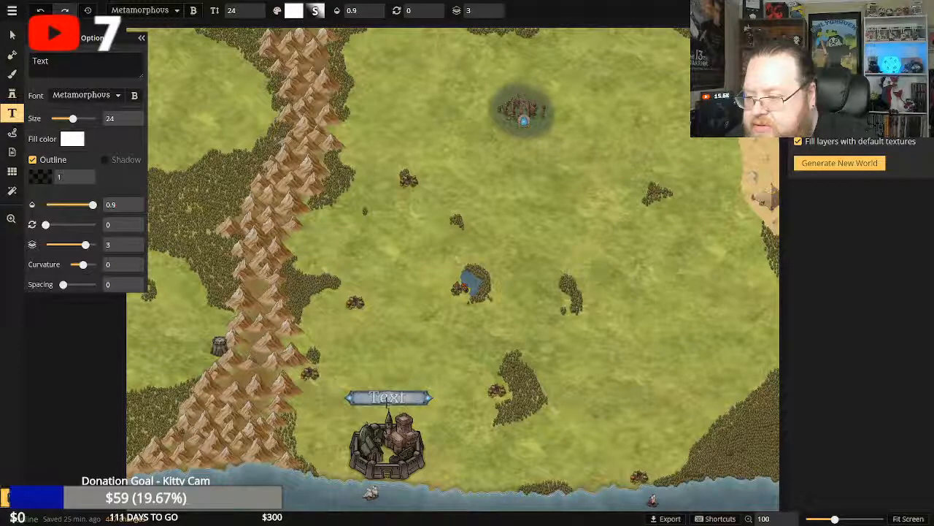
{"action": "left_click", "coordinate": [388, 397]}
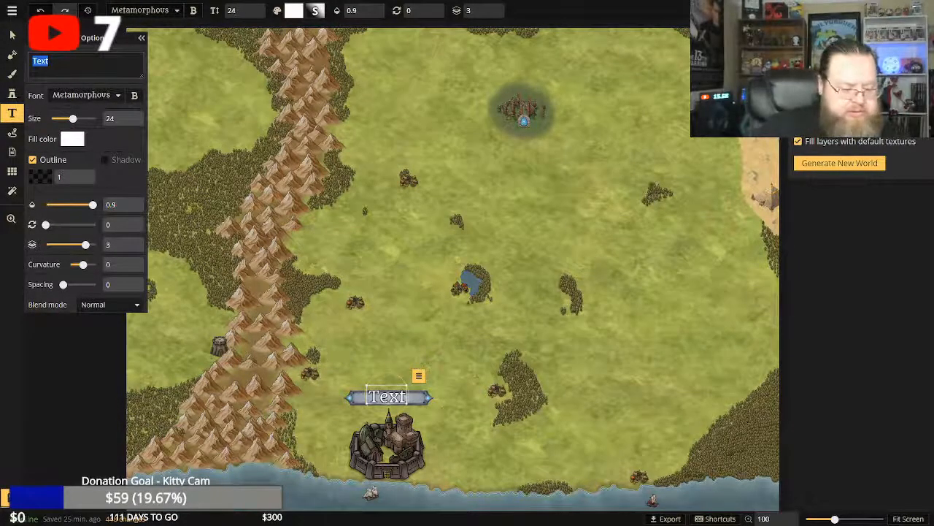
{"action": "type", "text": "Pax-Awall"}
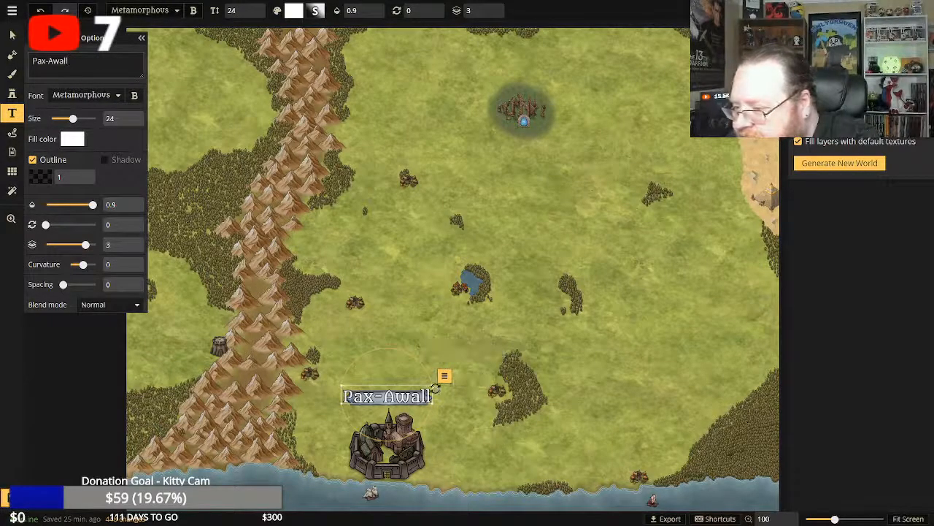
{"action": "left_click_drag", "start_coordinate": [434, 385], "coordinate": [410, 394]}
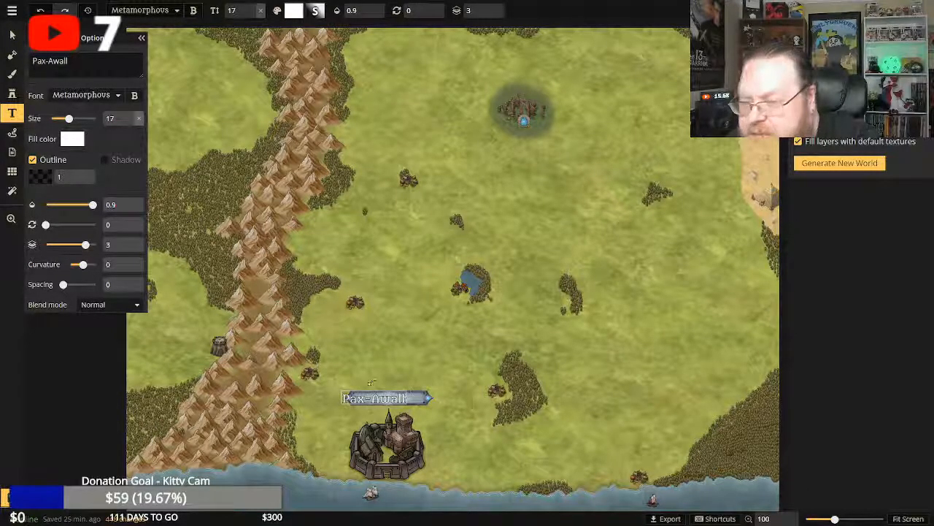
{"action": "left_click", "coordinate": [13, 36]}
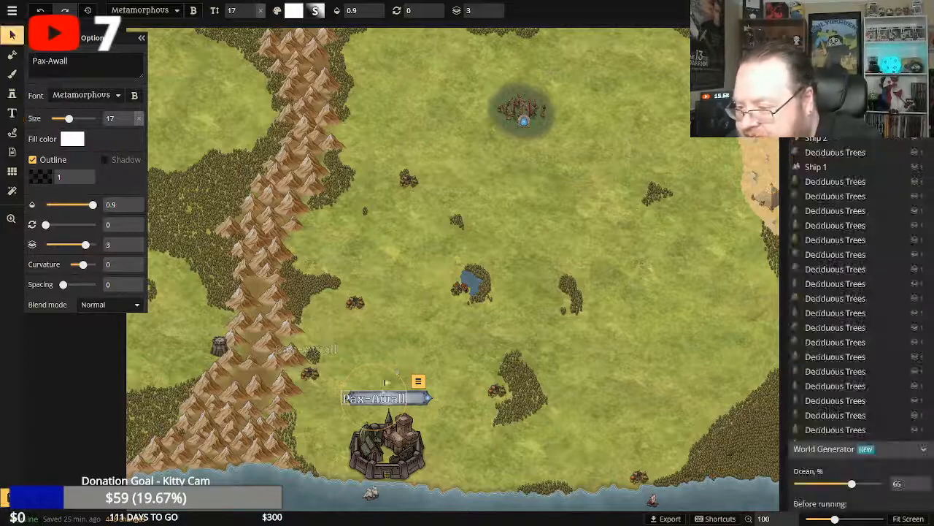
{"action": "left_click_drag", "start_coordinate": [380, 399], "coordinate": [387, 398]}
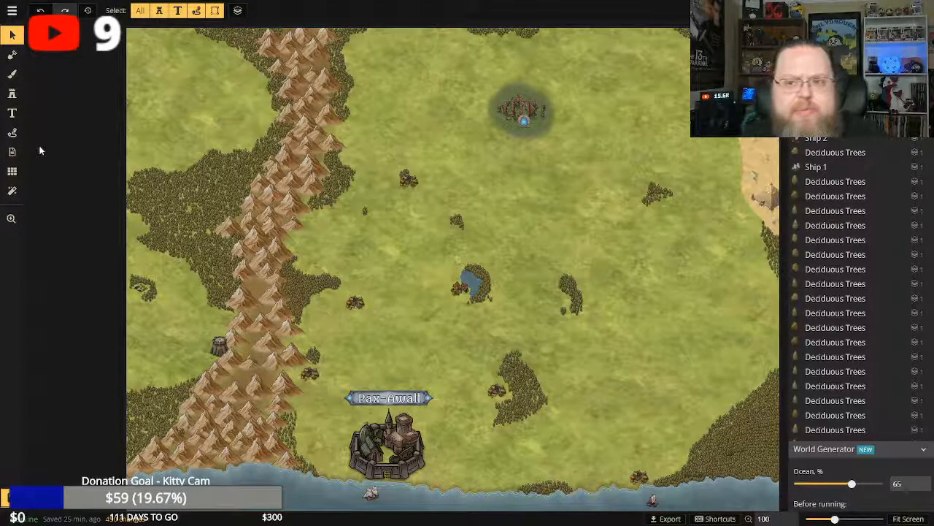
Place a Banners 2 scroll from the catalog directly beneath the northern ruins with the blue portal, at size 66.
{"action": "left_click", "coordinate": [12, 93]}
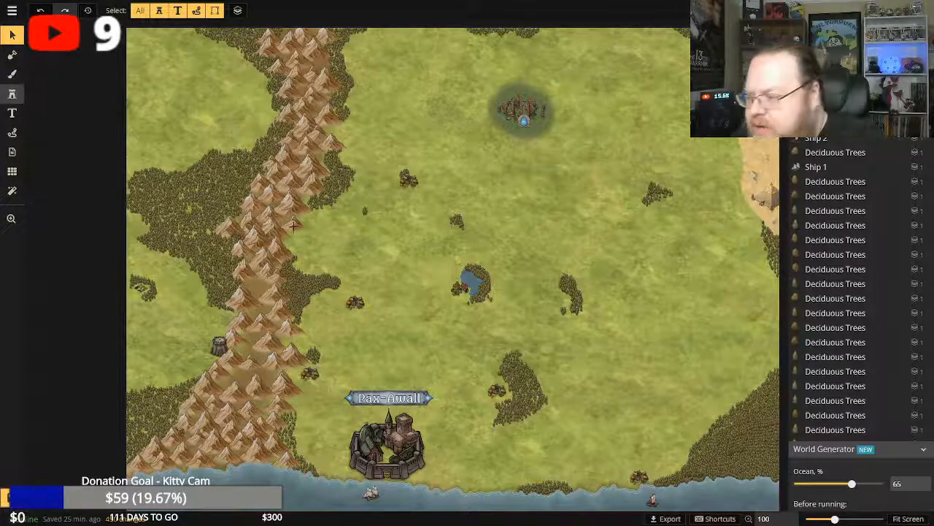
{"action": "left_click", "coordinate": [53, 118]}
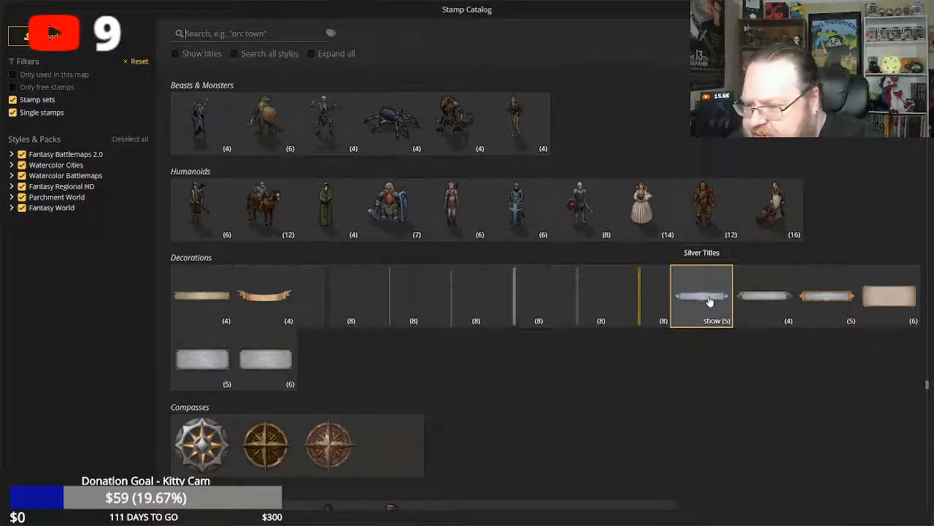
{"action": "left_click", "coordinate": [262, 298]}
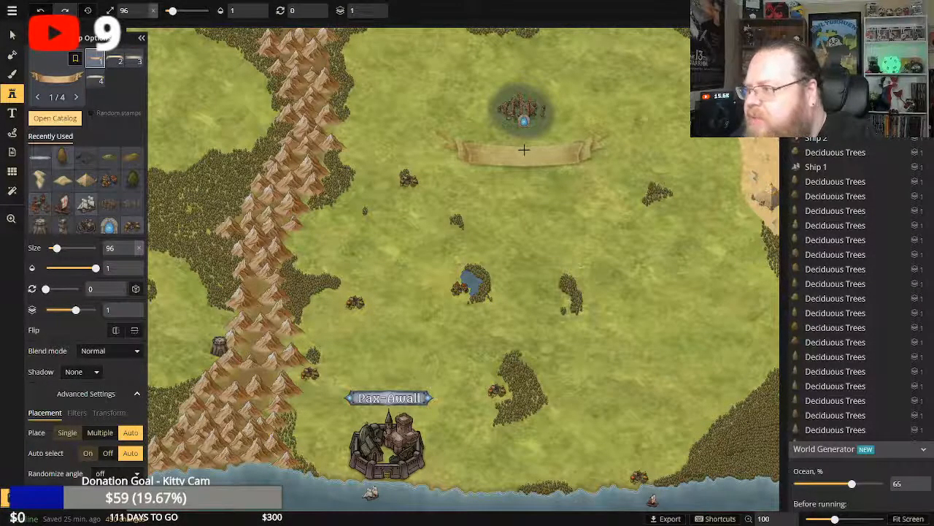
{"action": "left_click", "coordinate": [524, 151]}
{"action": "left_click_drag", "start_coordinate": [613, 171], "coordinate": [527, 149]}
{"action": "left_click_drag", "start_coordinate": [528, 114], "coordinate": [527, 144]}
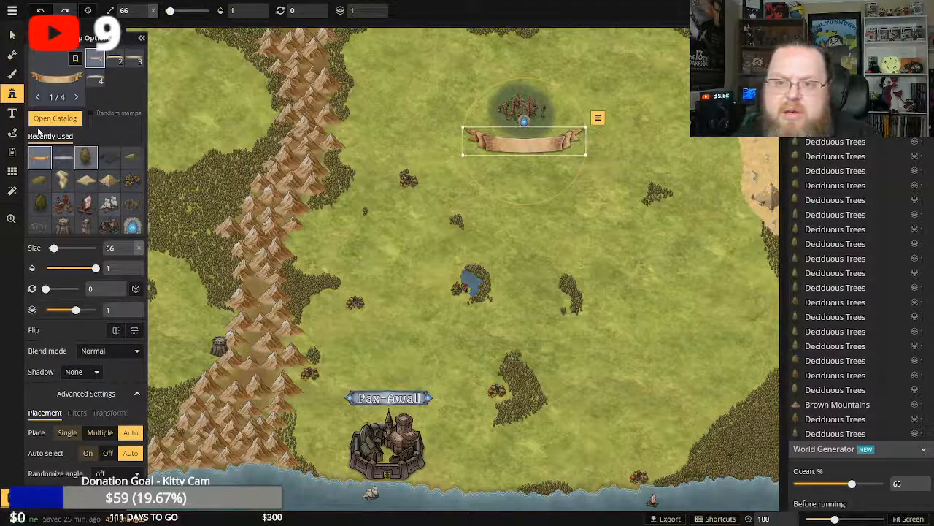
Add the text "Valley of Sacrifice" on the banner beneath the northern ruins, at size 17.
{"action": "left_click", "coordinate": [11, 113]}
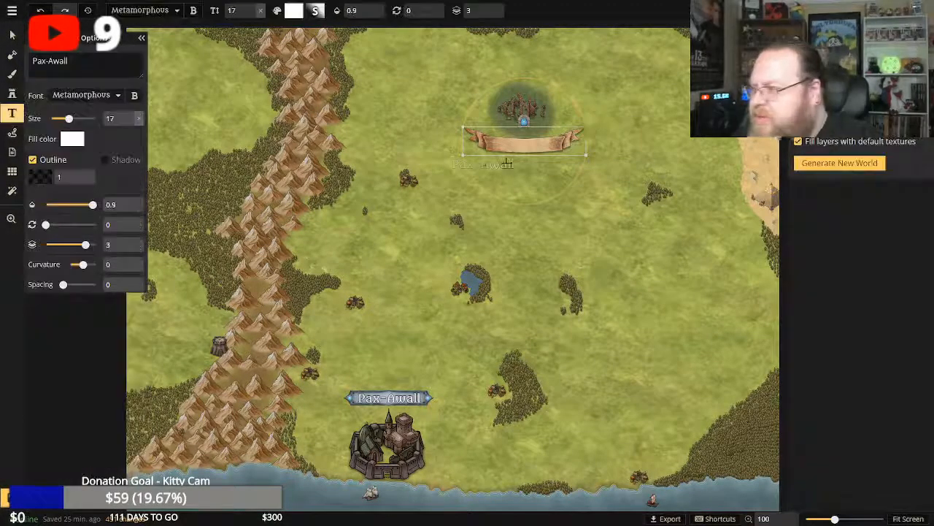
{"action": "left_click", "coordinate": [526, 146]}
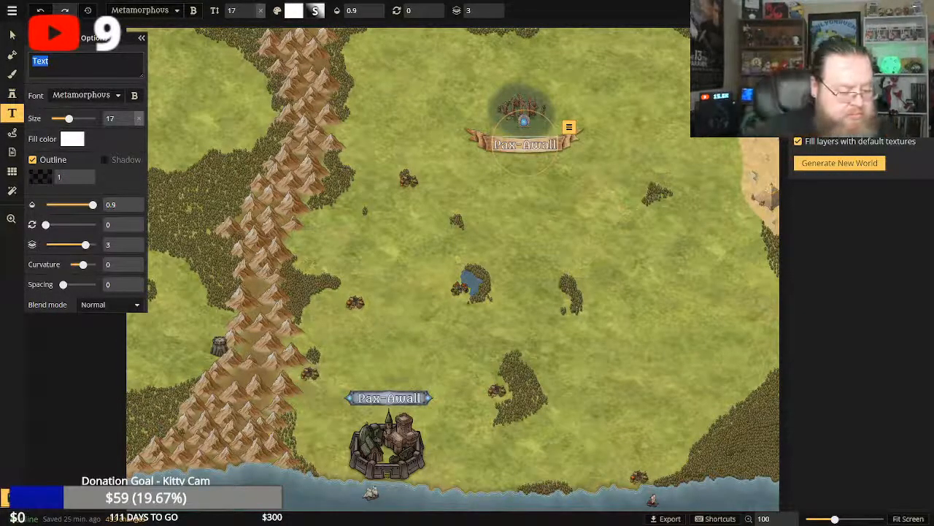
{"action": "type", "text": "Valley"}
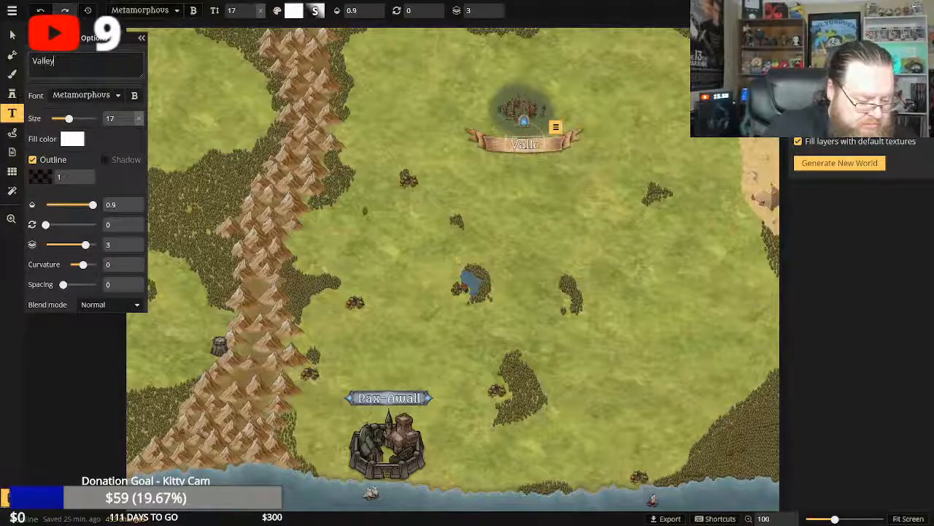
{"action": "type", "text": " of Sacr"}
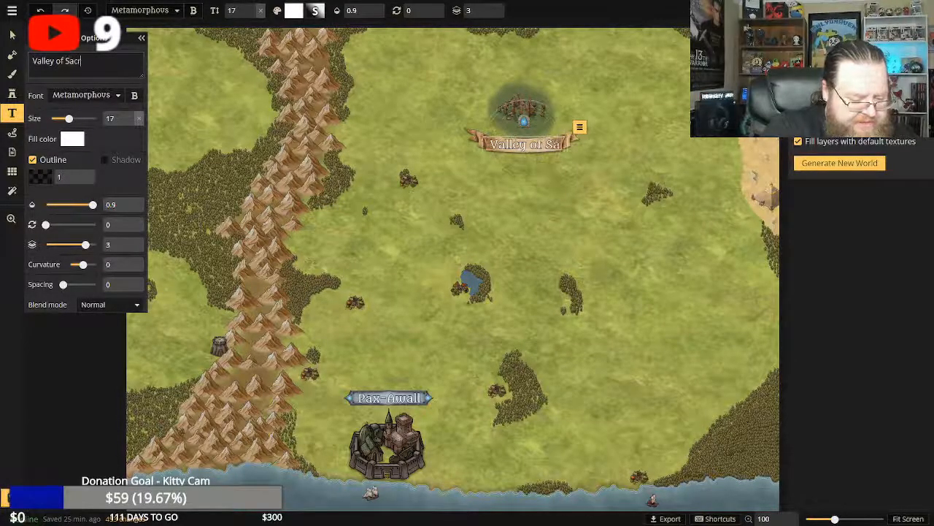
{"action": "type", "text": "ifice"}
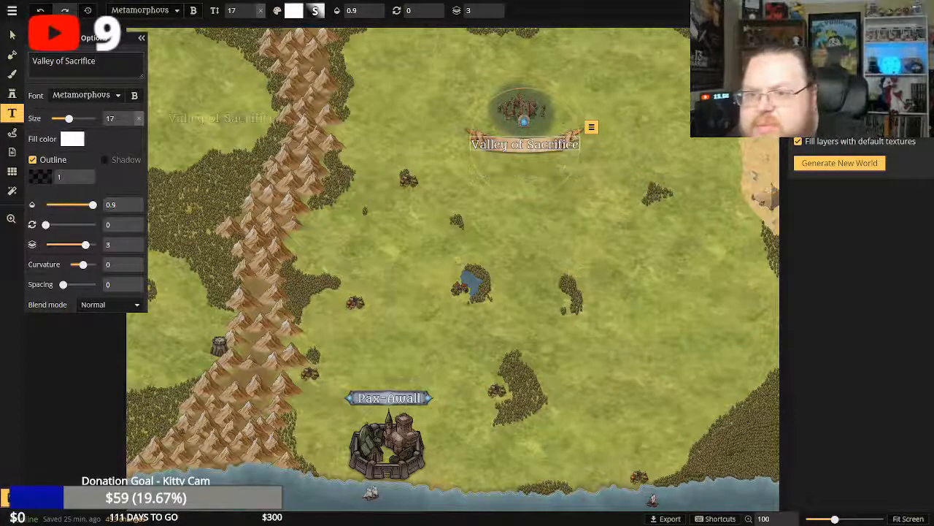
{"action": "left_click", "coordinate": [12, 34]}
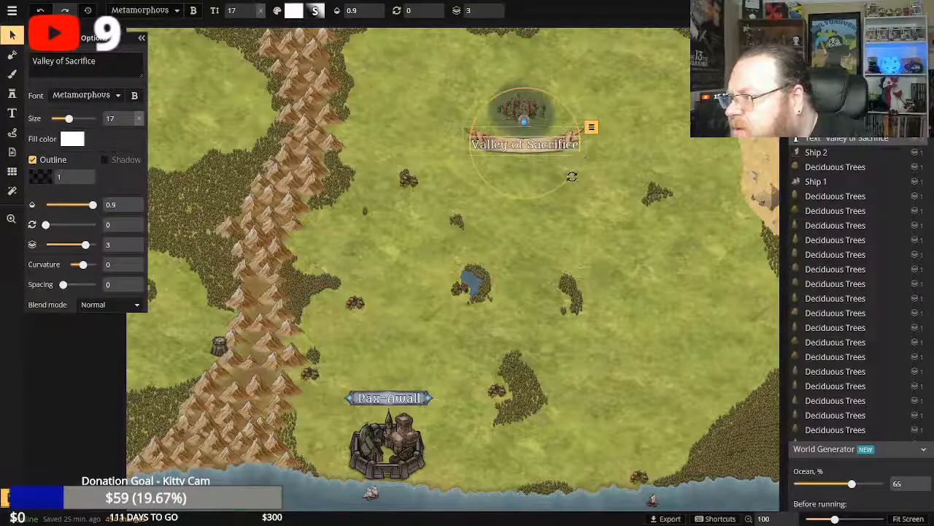
{"action": "key", "text": "Escape"}
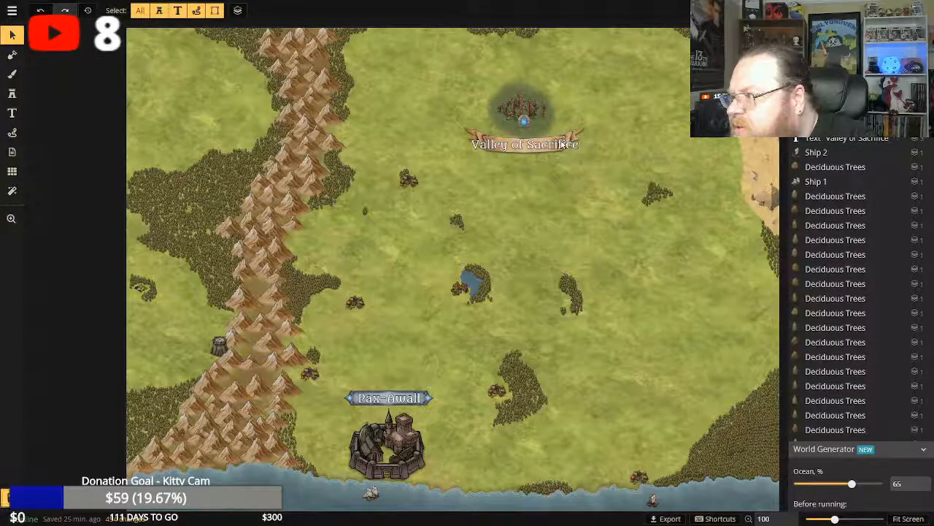
Enlarge the banner beneath the northern ruins to size 86 and centre it behind the "Valley of Sacrifice" text.
{"action": "left_click", "coordinate": [577, 143]}
{"action": "left_click_drag", "start_coordinate": [587, 155], "coordinate": [621, 181]}
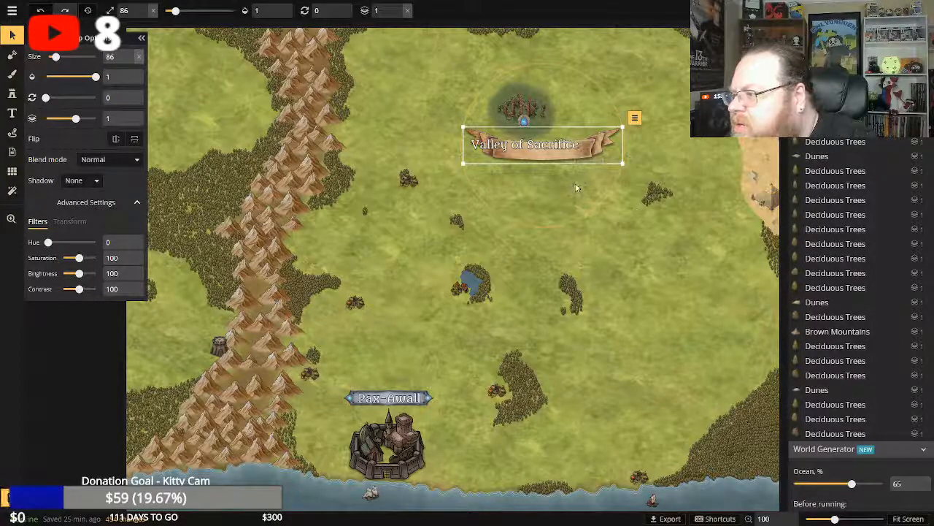
{"action": "left_click", "coordinate": [582, 180]}
{"action": "left_click", "coordinate": [602, 149]}
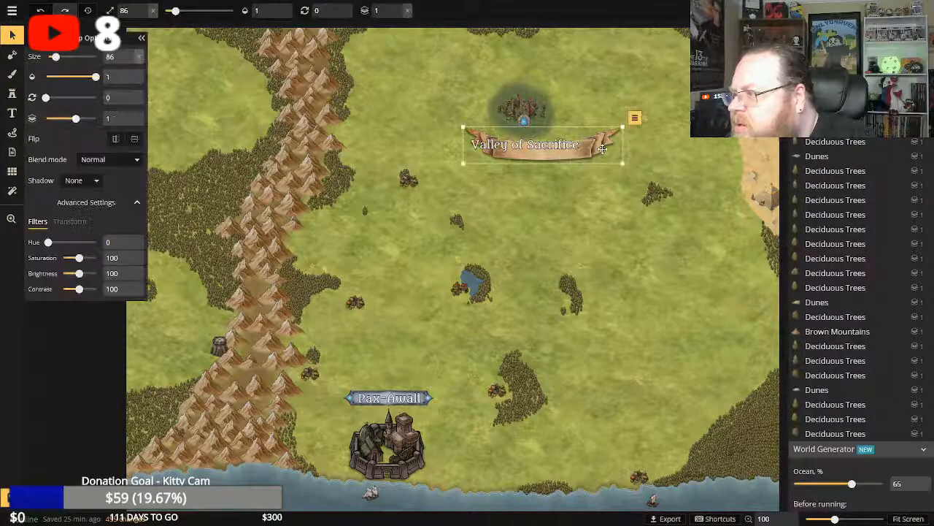
{"action": "left_click_drag", "start_coordinate": [597, 128], "coordinate": [574, 133]}
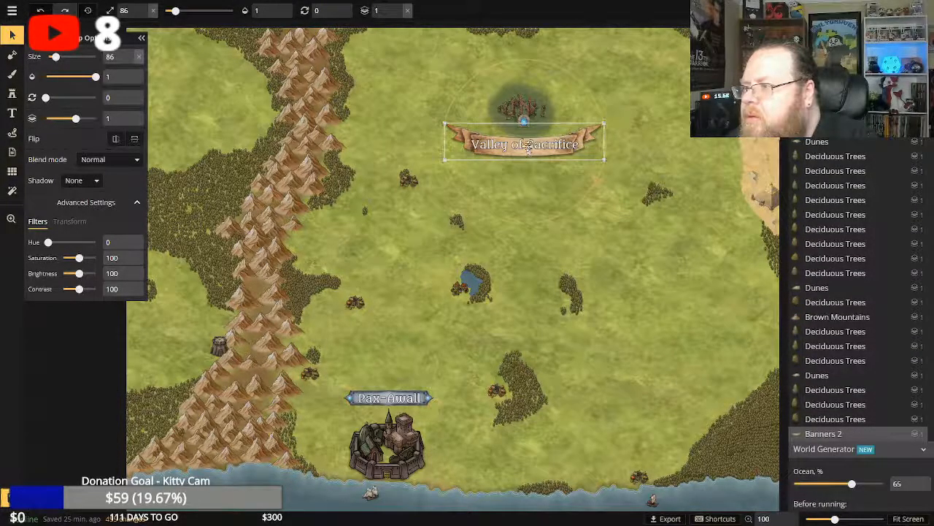
Set the "Valley of Sacrifice" text size to 13 and centre the text on its banner.
{"action": "left_click", "coordinate": [528, 146]}
{"action": "left_click_drag", "start_coordinate": [67, 118], "coordinate": [65, 118]}
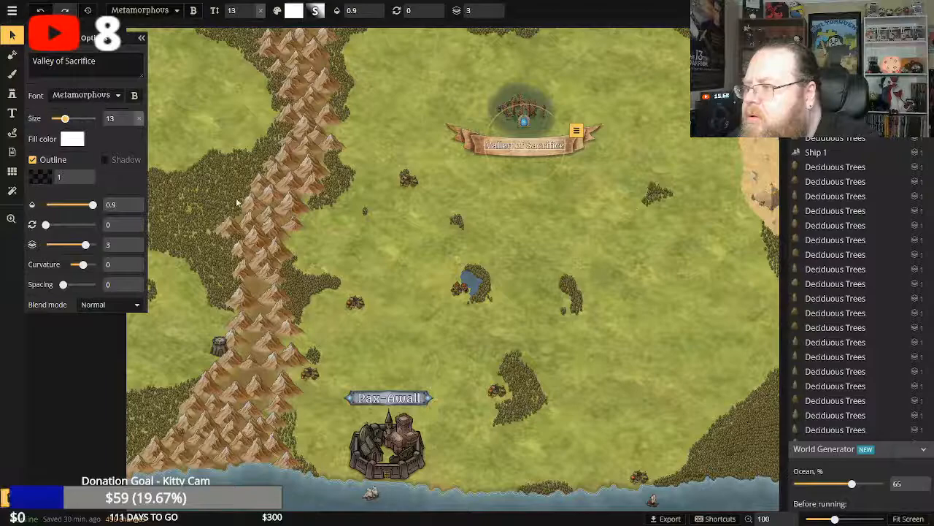
{"action": "left_click_drag", "start_coordinate": [525, 145], "coordinate": [526, 146]}
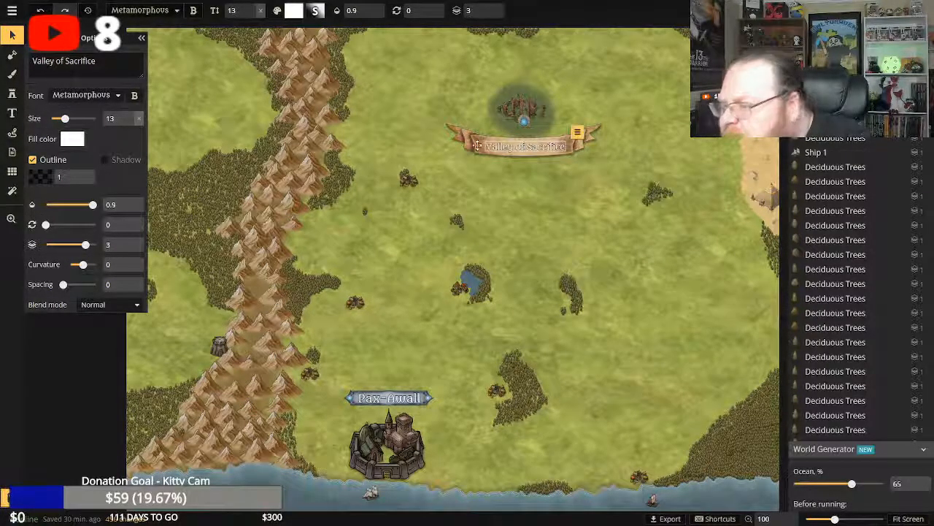
{"action": "left_click", "coordinate": [12, 39]}
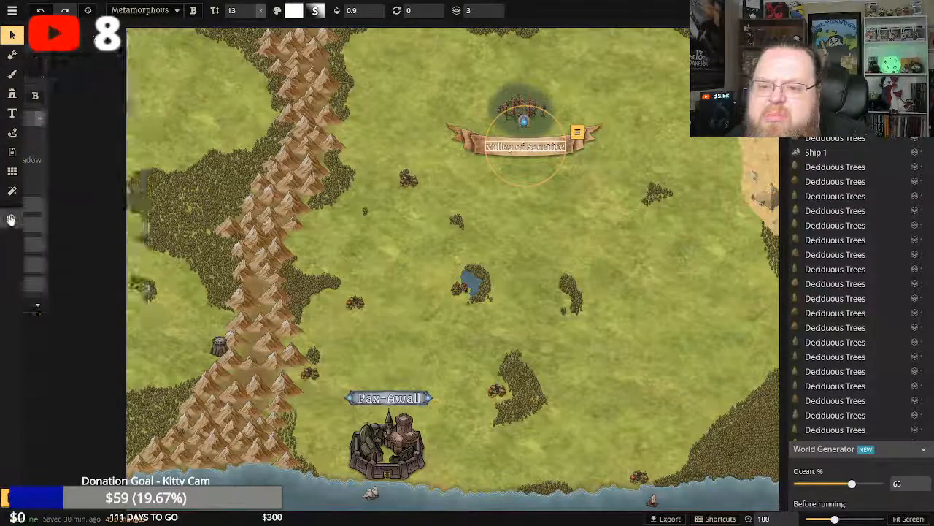
{"action": "left_click", "coordinate": [10, 219]}
{"action": "left_click", "coordinate": [687, 265]}
{"action": "left_click", "coordinate": [266, 12]}
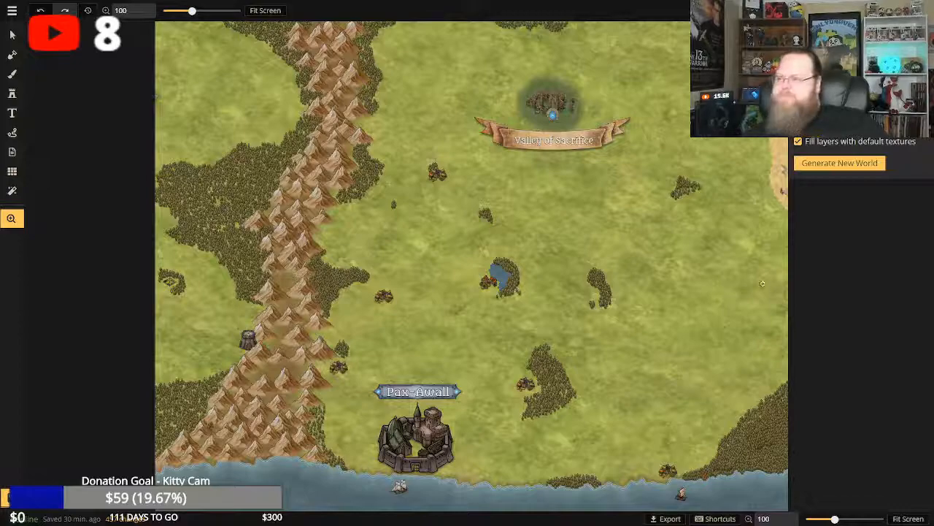
{"action": "left_click_drag", "start_coordinate": [713, 294], "coordinate": [691, 300]}
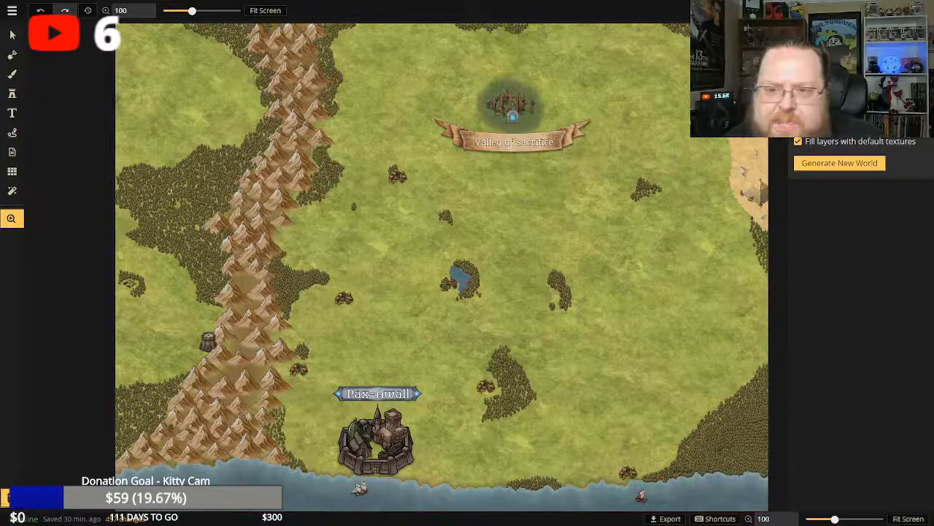
Place a Legends (Simple) plaque from the stamp catalog below the "Valley of Sacrifice" banner, at size 50.
{"action": "left_click", "coordinate": [12, 95]}
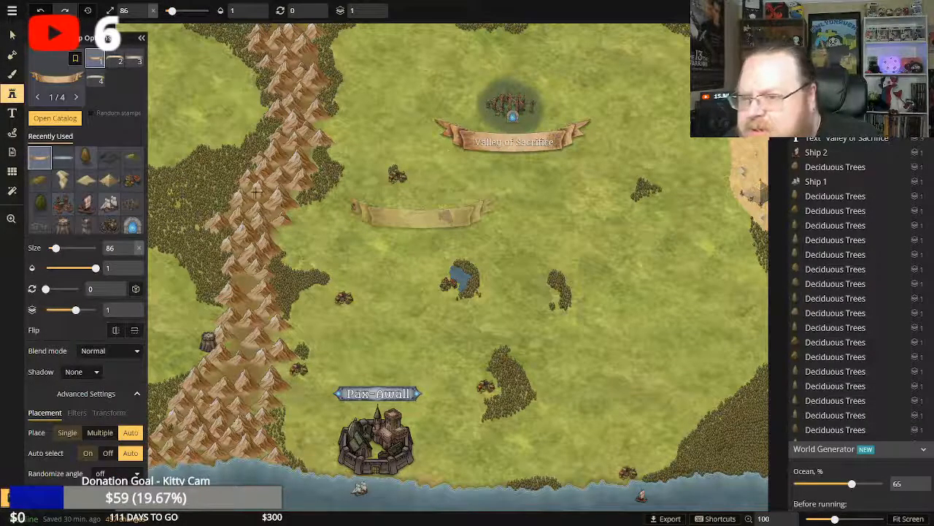
{"action": "left_click", "coordinate": [55, 117]}
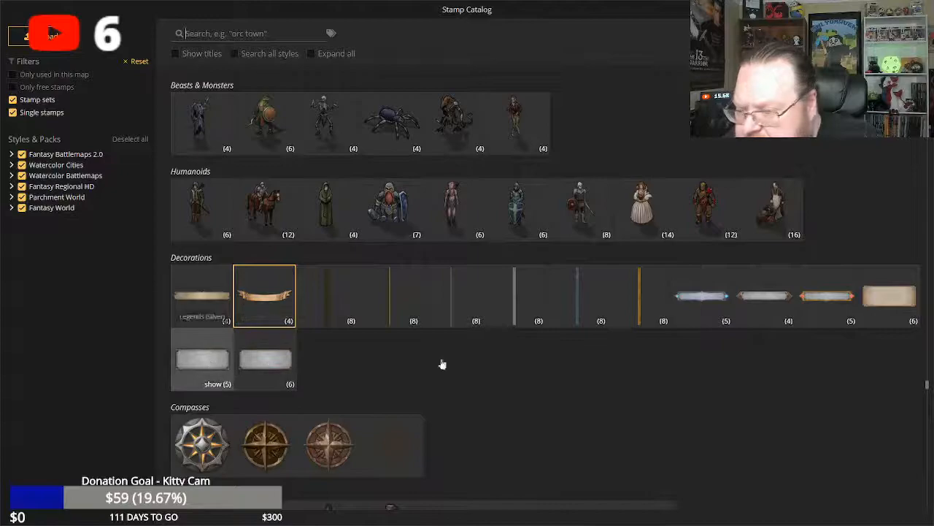
{"action": "left_click", "coordinate": [884, 298]}
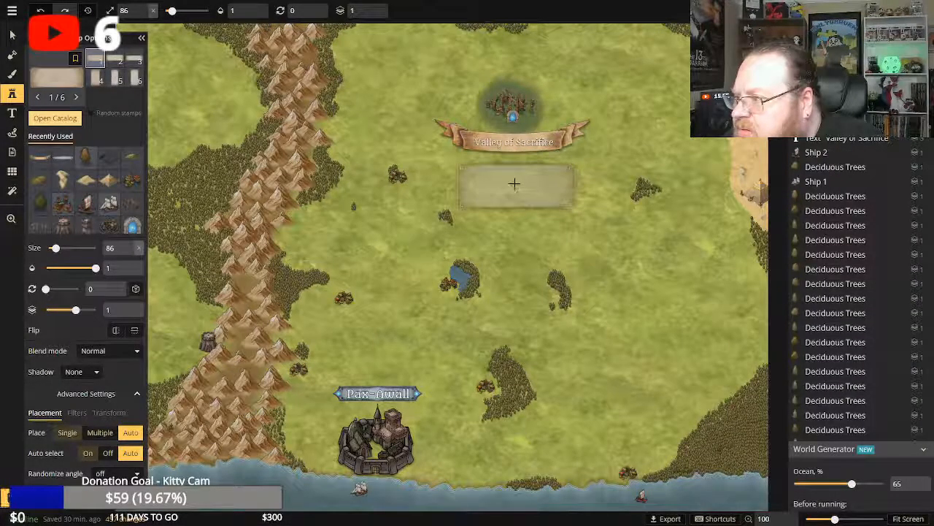
{"action": "left_click", "coordinate": [514, 183]}
{"action": "left_click_drag", "start_coordinate": [577, 210], "coordinate": [514, 195]}
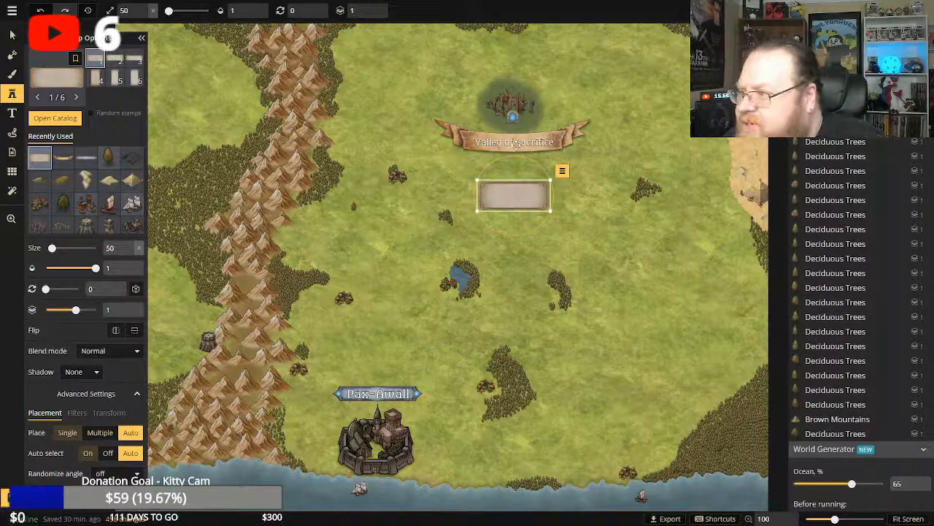
Delete the scroll banner behind the "Valley of Sacrifice" text.
{"action": "left_click", "coordinate": [12, 35]}
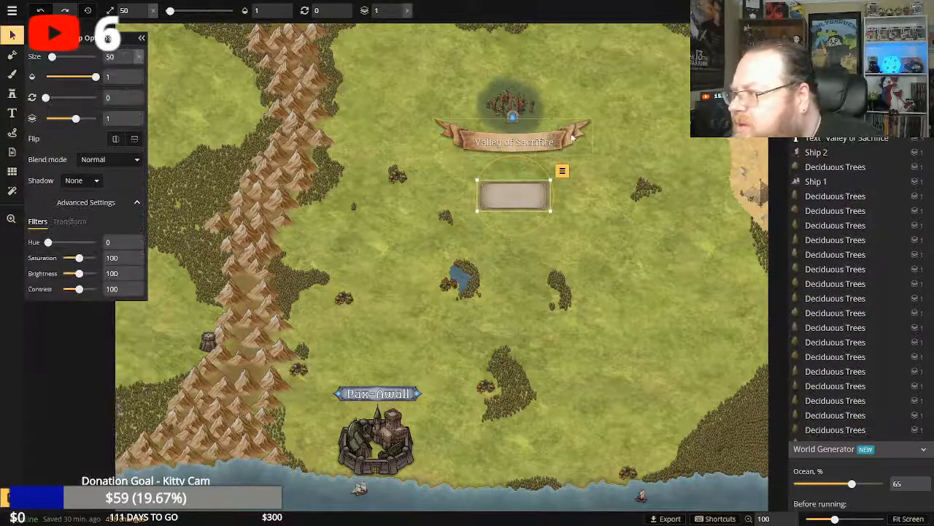
{"action": "left_click", "coordinate": [573, 139]}
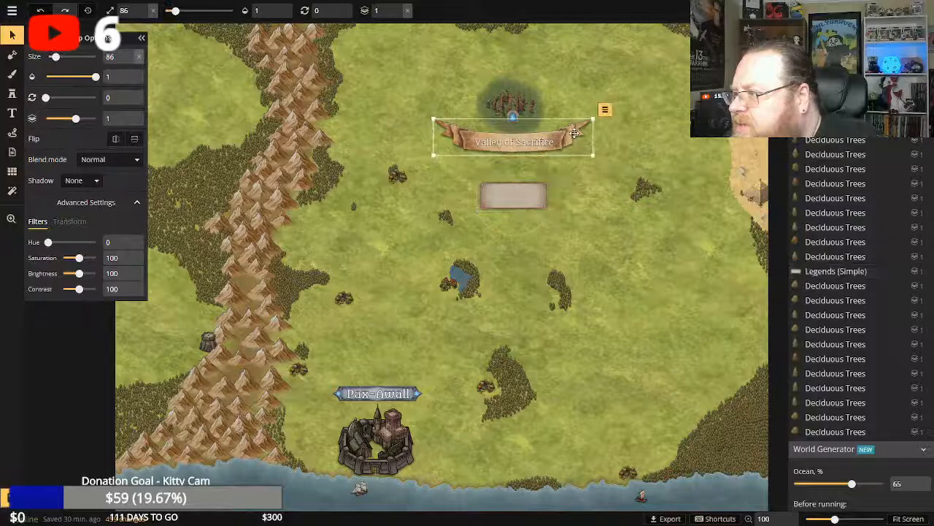
{"action": "left_click", "coordinate": [606, 111]}
{"action": "left_click", "coordinate": [616, 221]}
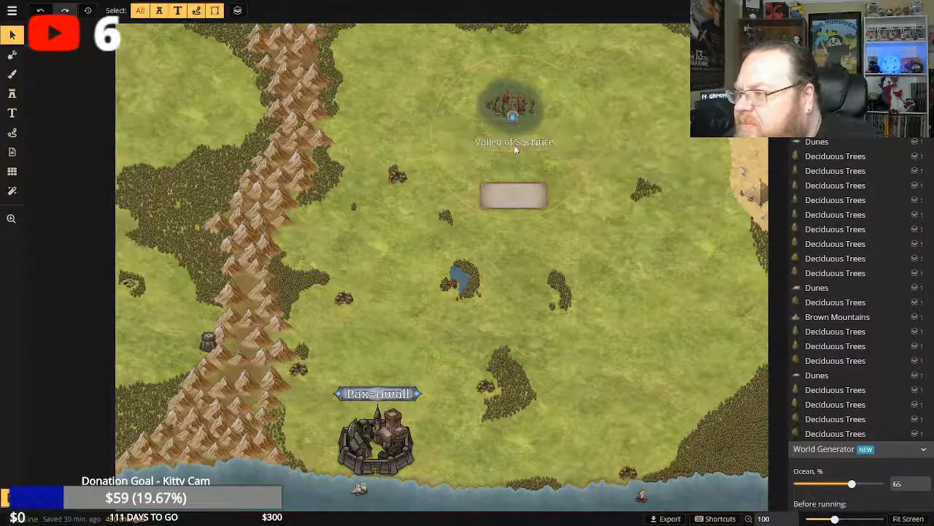
Move the "Valley of Sacrifice" text onto the plaque, split it into two lines after "of", and set its size to 16.
{"action": "left_click_drag", "start_coordinate": [516, 142], "coordinate": [512, 183]}
{"action": "left_click", "coordinate": [549, 150]}
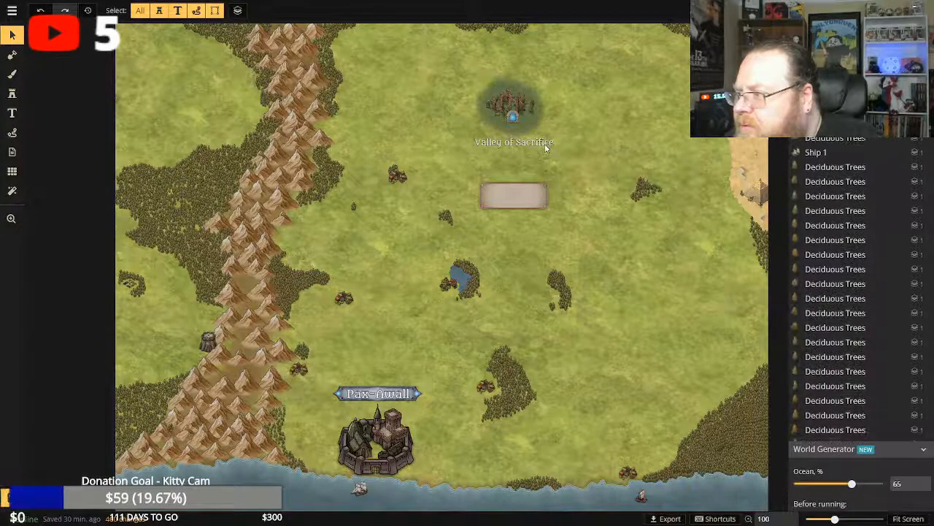
{"action": "left_click", "coordinate": [543, 146]}
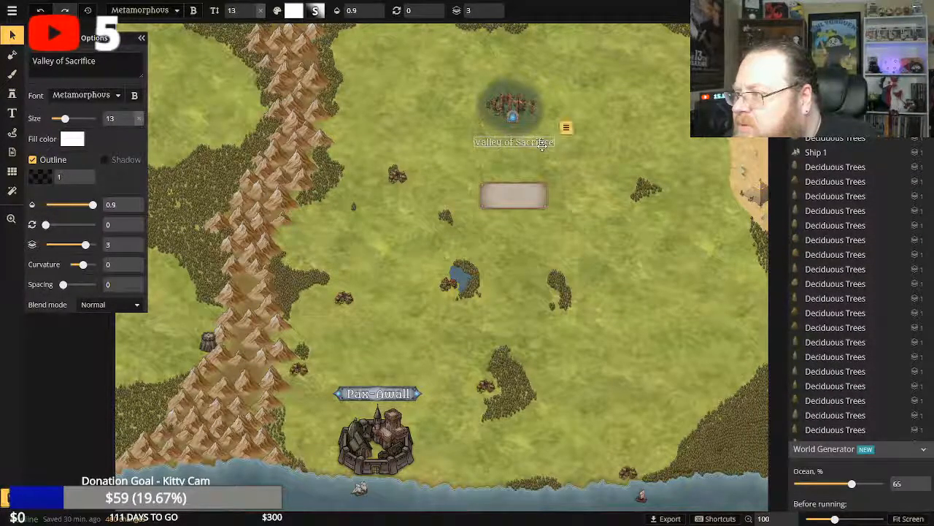
{"action": "left_click_drag", "start_coordinate": [542, 145], "coordinate": [540, 197]}
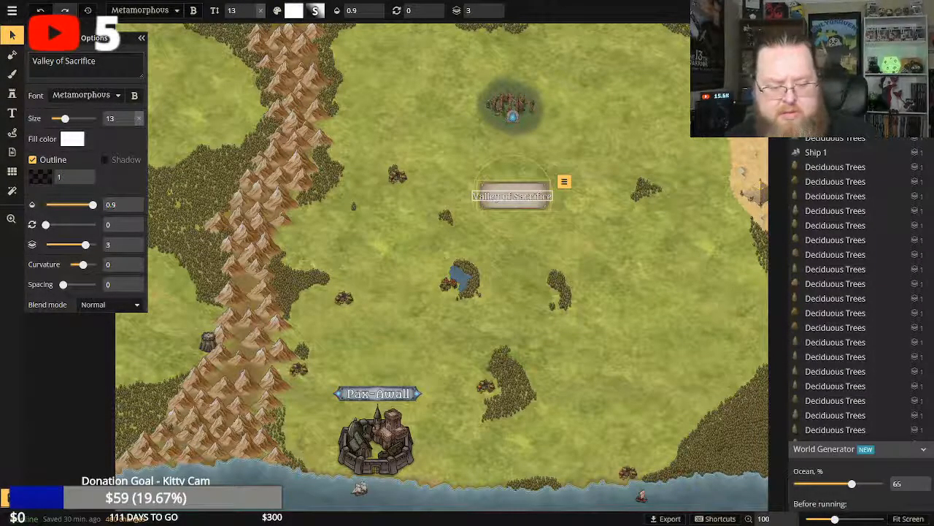
{"action": "key", "text": "Return"}
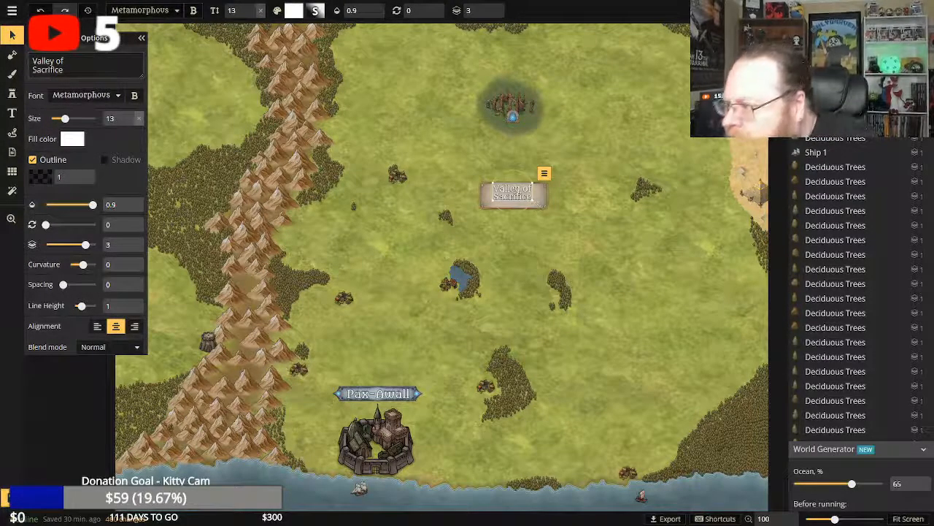
{"action": "left_click_drag", "start_coordinate": [534, 202], "coordinate": [515, 195]}
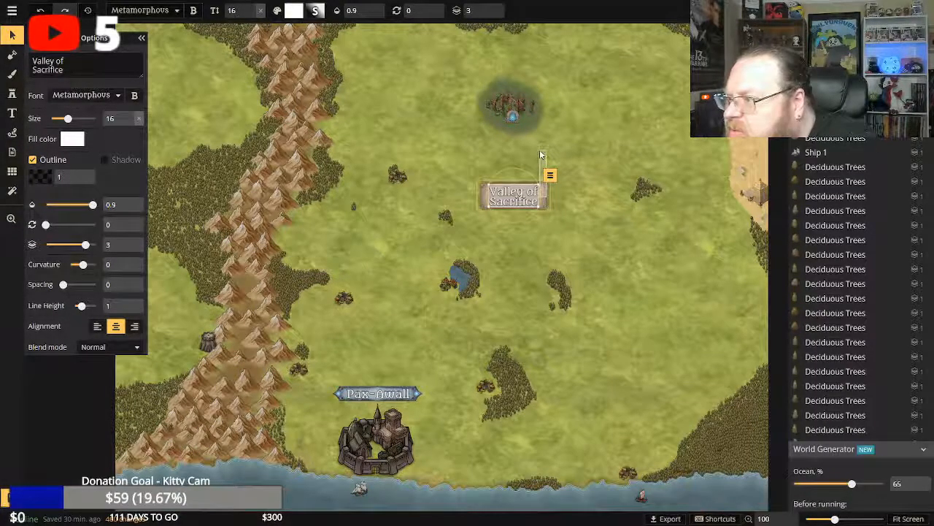
Move the plaque and its "Valley of Sacrifice" text up to sit directly beneath the northern ruins.
{"action": "left_click", "coordinate": [512, 200]}
{"action": "left_click_drag", "start_coordinate": [512, 200], "coordinate": [513, 151]}
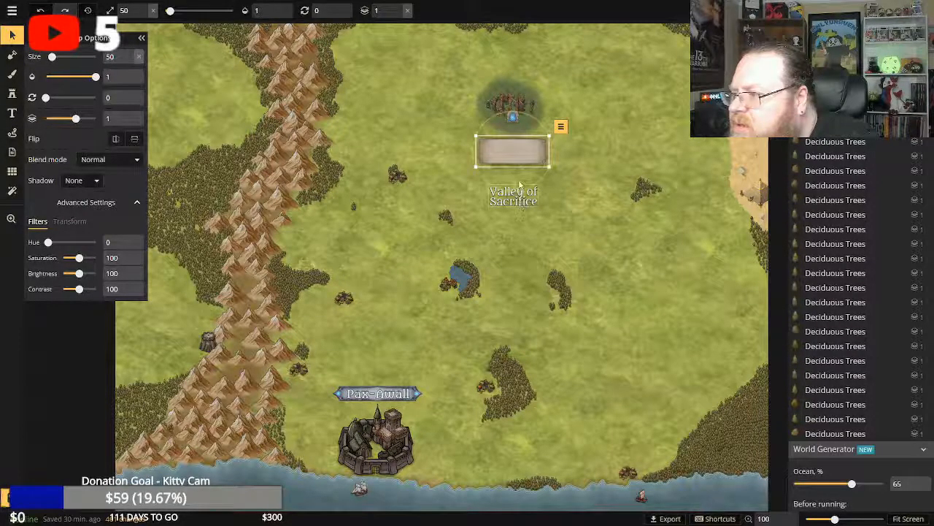
{"action": "left_click", "coordinate": [527, 200]}
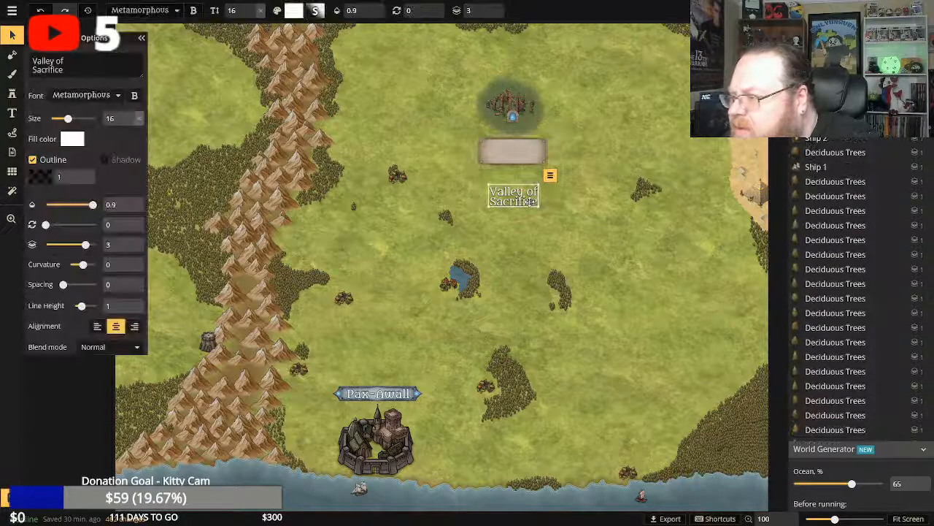
{"action": "left_click_drag", "start_coordinate": [530, 202], "coordinate": [526, 157]}
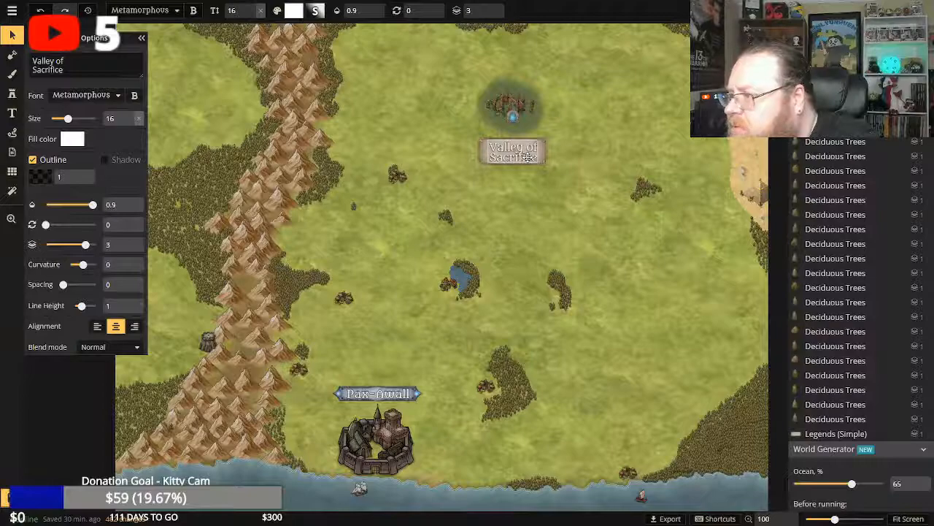
{"action": "left_click", "coordinate": [584, 193]}
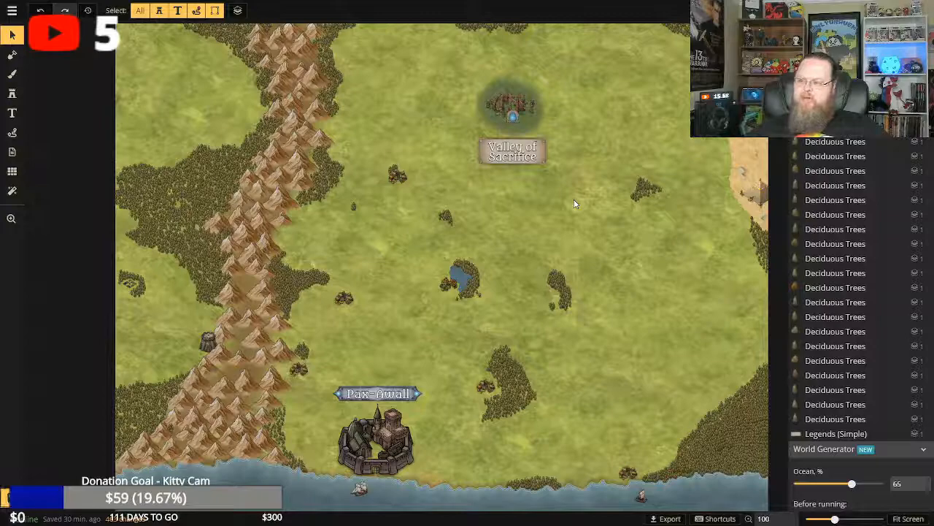
Shrink the plaque to size 44, place it above the northern ruins, and centre the "Valley of Sacrifice" text on it.
{"action": "left_click", "coordinate": [520, 154]}
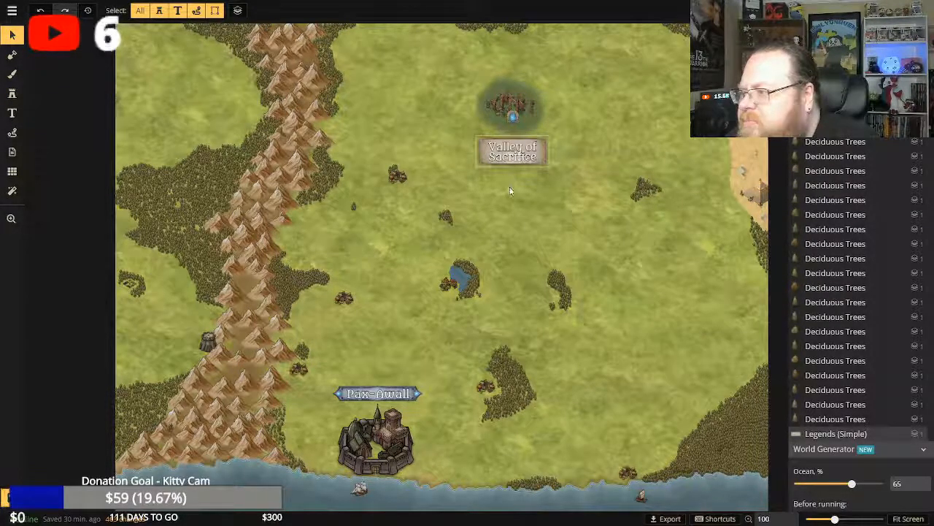
{"action": "left_click", "coordinate": [526, 150]}
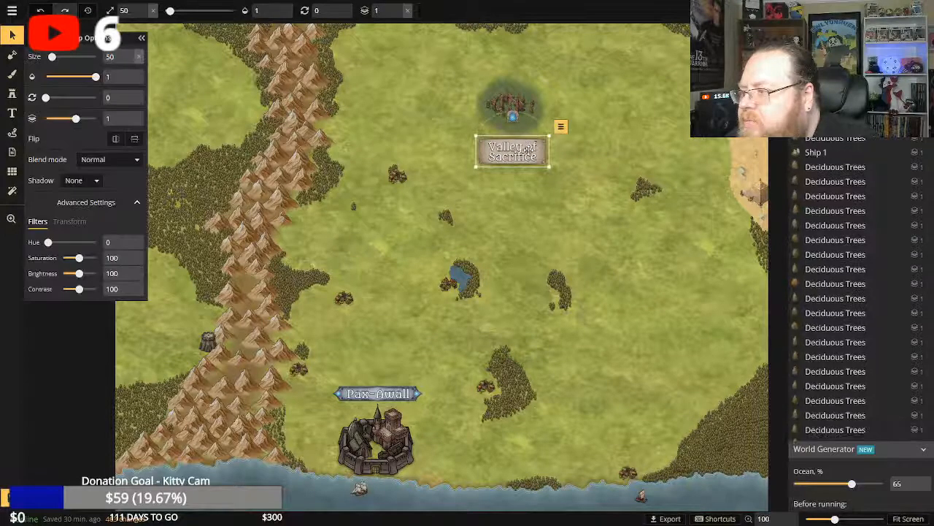
{"action": "left_click_drag", "start_coordinate": [528, 150], "coordinate": [530, 206]}
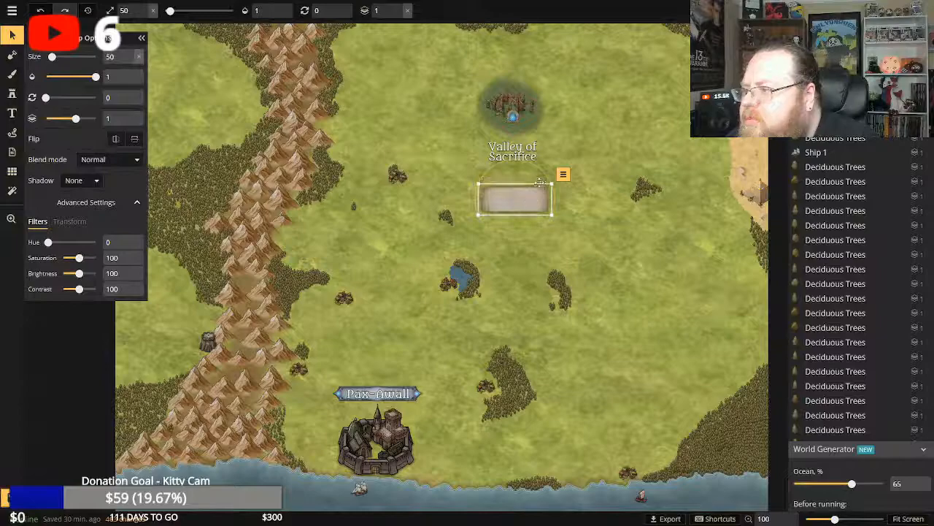
{"action": "left_click_drag", "start_coordinate": [542, 96], "coordinate": [522, 64]}
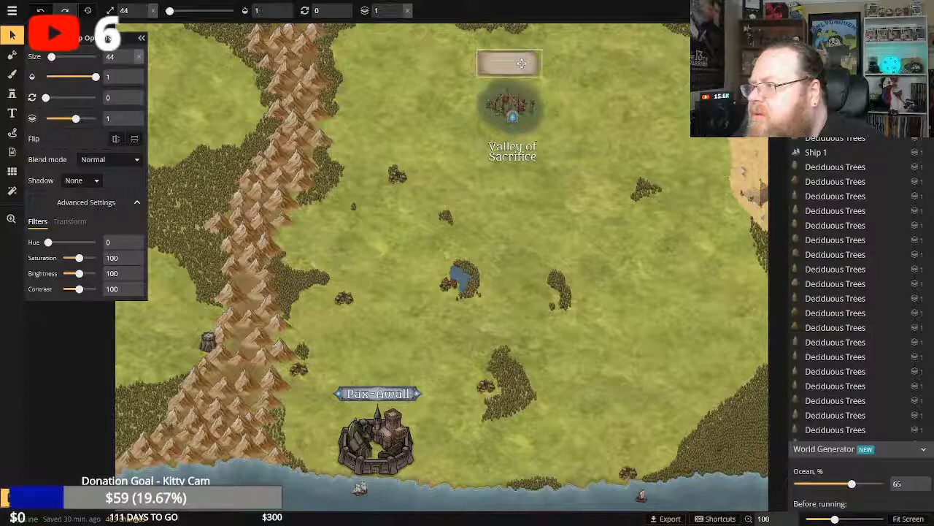
{"action": "left_click", "coordinate": [515, 152]}
{"action": "left_click_drag", "start_coordinate": [516, 151], "coordinate": [514, 64]}
{"action": "left_click", "coordinate": [636, 113]}
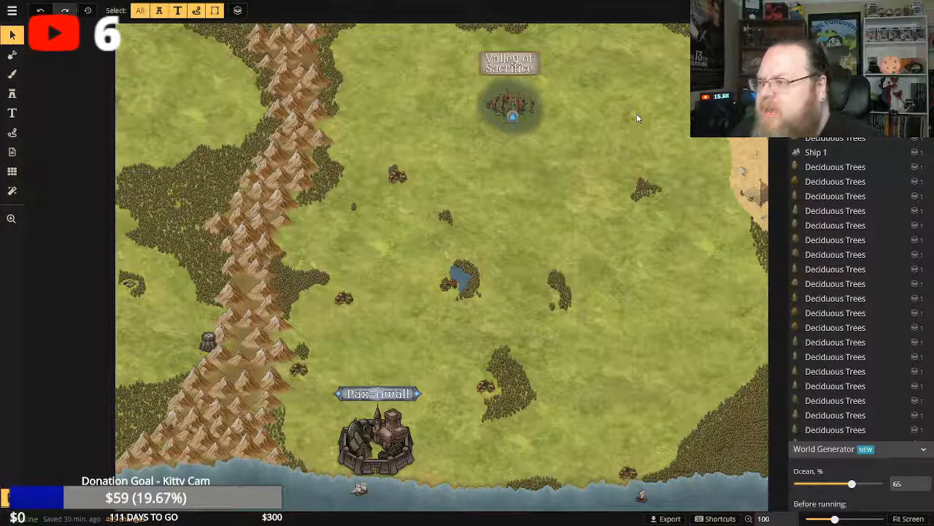
Lock the plaque behind the "Valley of Sacrifice" text.
{"action": "left_click", "coordinate": [515, 61]}
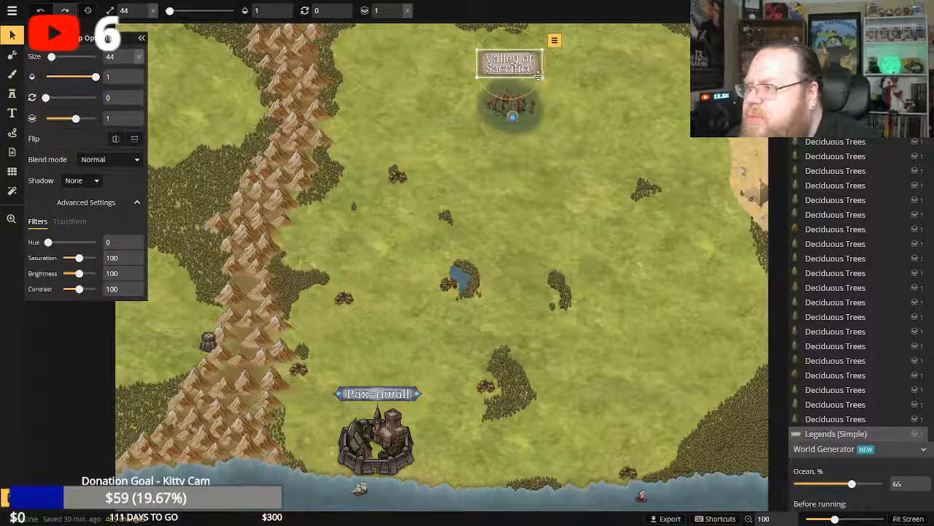
{"action": "left_click", "coordinate": [554, 42]}
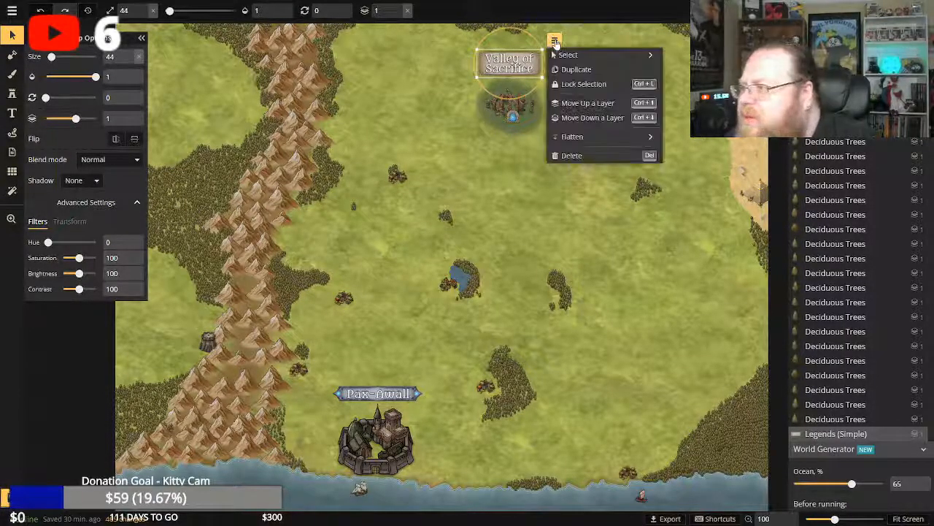
{"action": "left_click", "coordinate": [564, 83]}
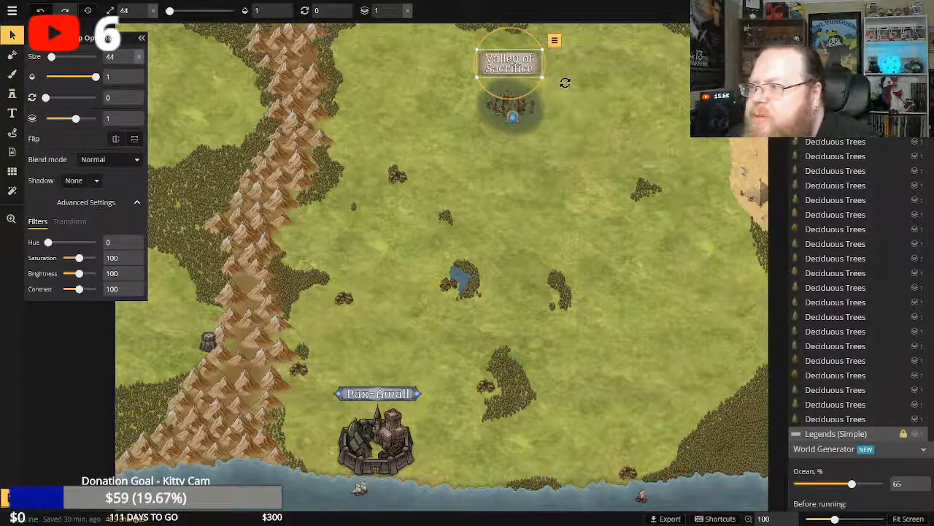
Enable the shadow on the "Valley of Sacrifice" text.
{"action": "left_click", "coordinate": [513, 61]}
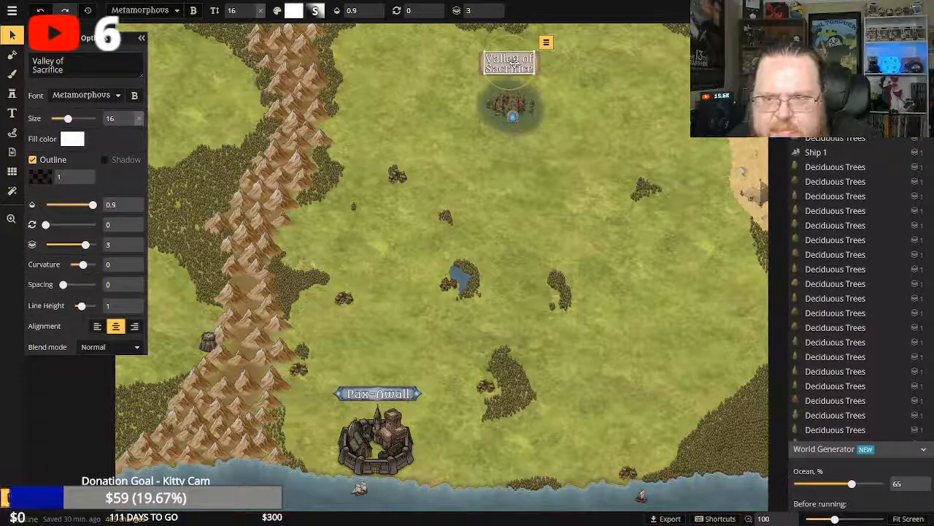
{"action": "left_click", "coordinate": [106, 161]}
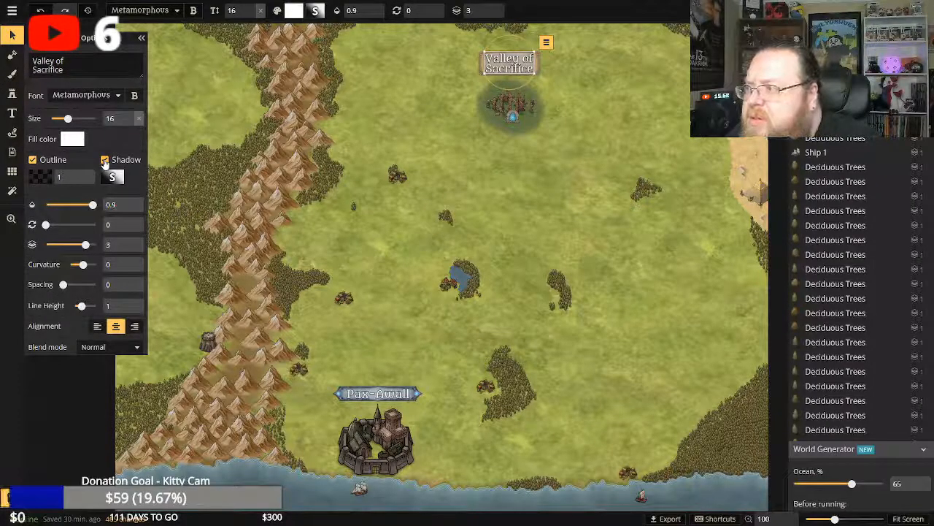
{"action": "left_click", "coordinate": [105, 161]}
{"action": "left_click", "coordinate": [105, 161]}
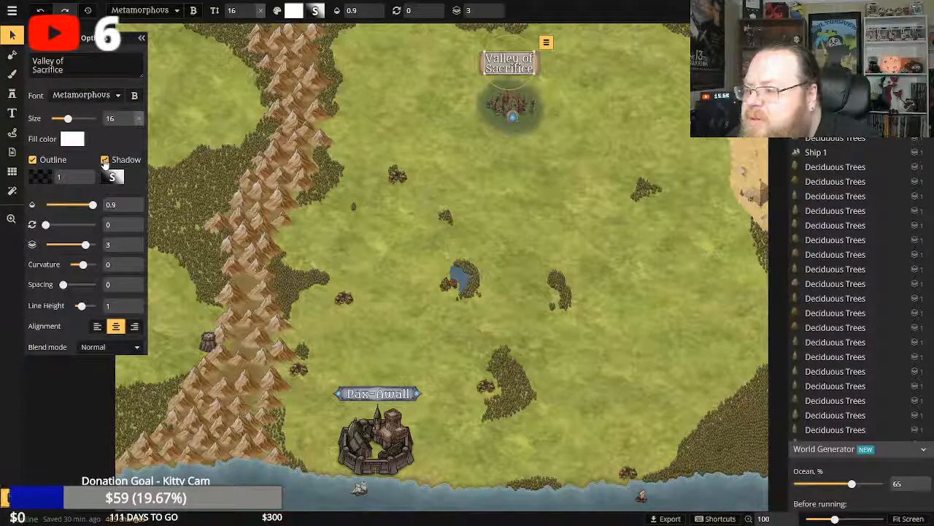
Lock the silver title banner behind "Pax-Awall" and enable the shadow on the city name text.
{"action": "left_click", "coordinate": [380, 395]}
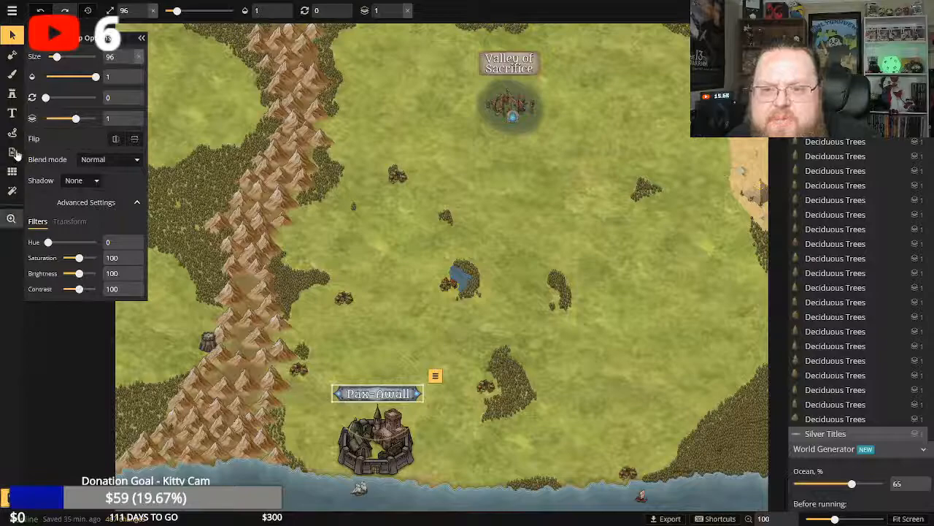
{"action": "left_click", "coordinate": [435, 376]}
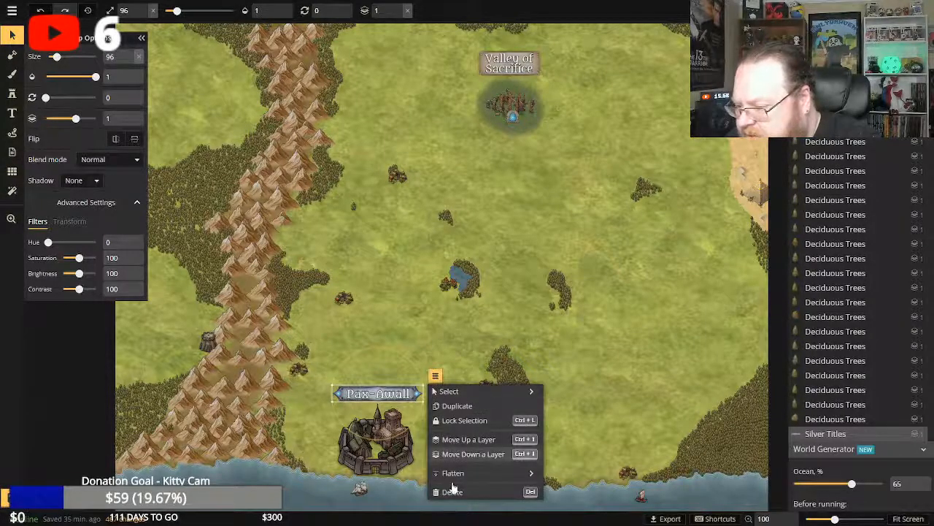
{"action": "left_click", "coordinate": [457, 421]}
{"action": "left_click", "coordinate": [384, 394]}
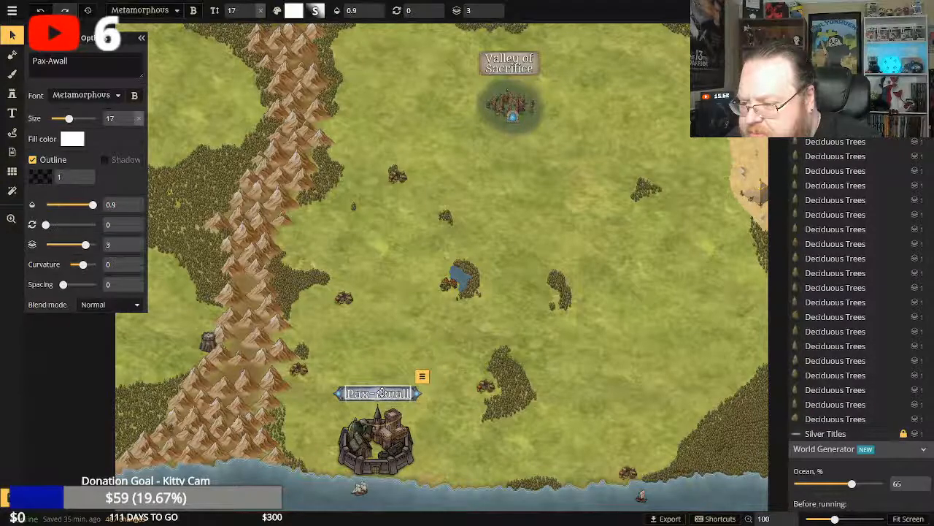
{"action": "left_click", "coordinate": [105, 159]}
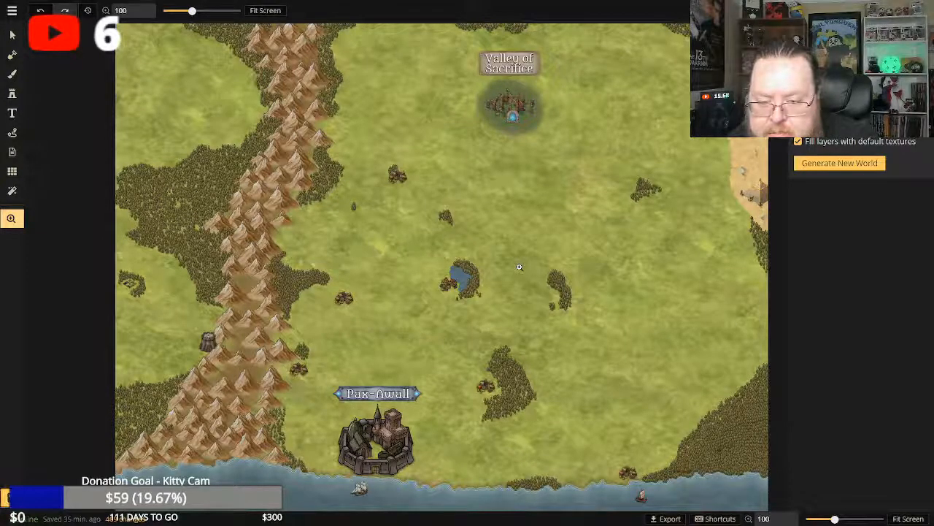
{"action": "mouse_move", "coordinate": [651, 305]}
{"action": "left_mouse_down"}
{"action": "mouse_move", "coordinate": [571, 285]}
{"action": "mouse_move", "coordinate": [660, 293]}
{"action": "left_mouse_up"}
{"action": "left_click_drag", "start_coordinate": [431, 267], "coordinate": [339, 254]}
{"action": "left_click_drag", "start_coordinate": [427, 168], "coordinate": [449, 186]}
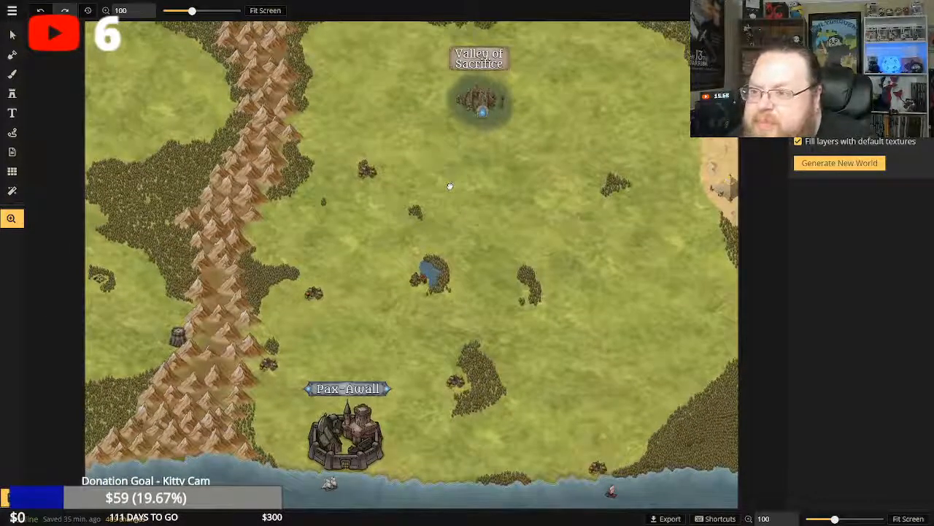
Add a new text label on the open plains south-east of the northern ruins and enlarge it to size 53.
{"action": "left_click_drag", "start_coordinate": [486, 305], "coordinate": [488, 249]}
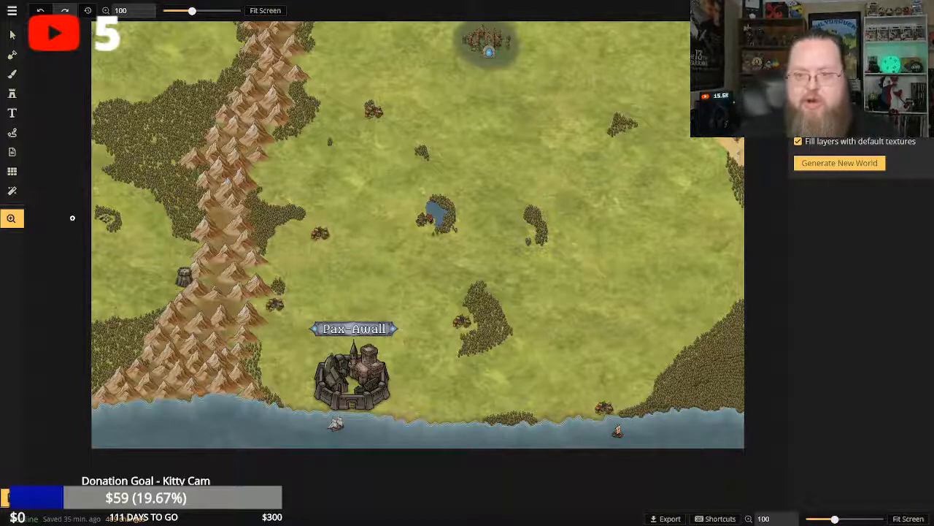
{"action": "left_click", "coordinate": [13, 115]}
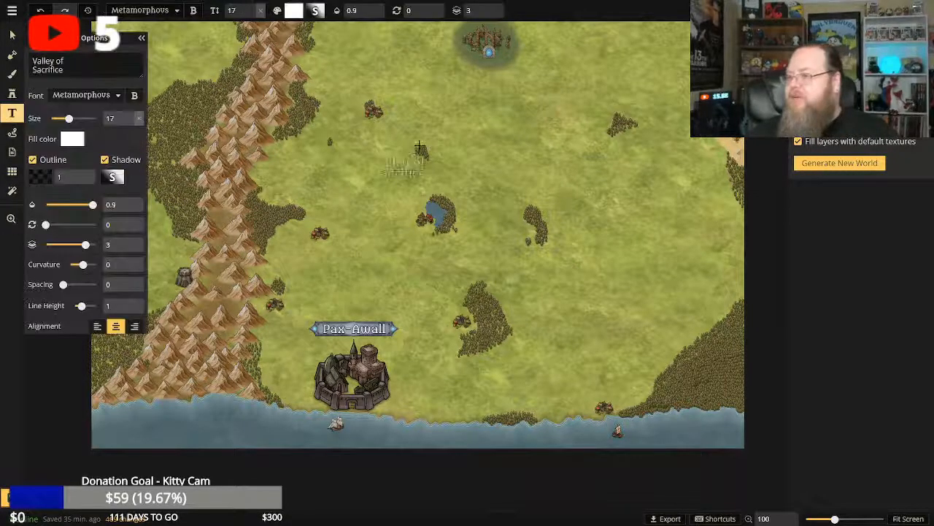
{"action": "left_click", "coordinate": [492, 139]}
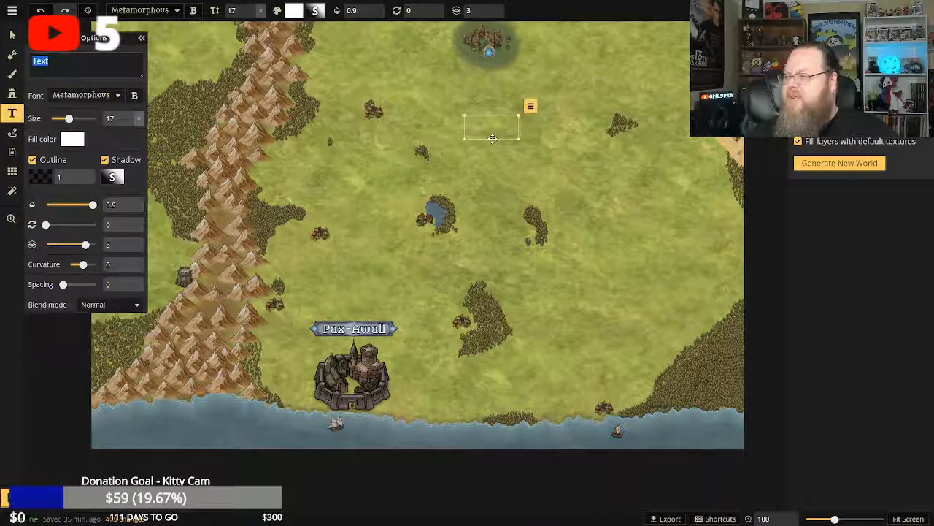
{"action": "left_click_drag", "start_coordinate": [527, 146], "coordinate": [630, 189]}
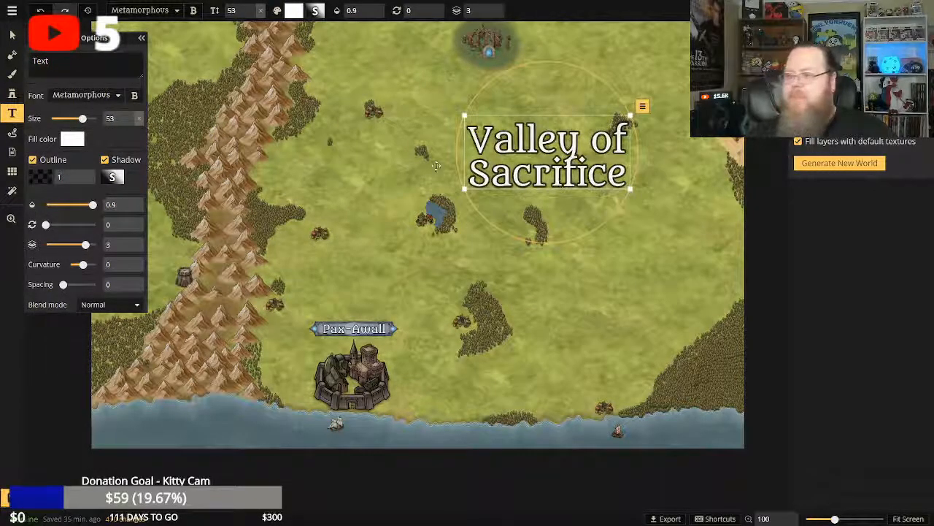
Replace the wording of the new large label on the plains with "Manarra".
{"action": "left_click", "coordinate": [44, 61]}
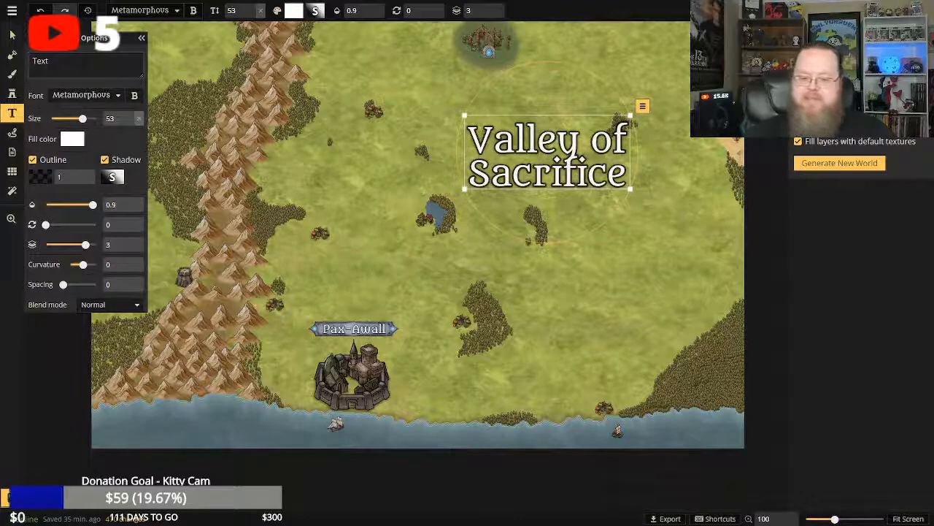
{"action": "key", "text": "BackSpace"}
{"action": "key", "text": "BackSpace"}
{"action": "key", "text": "BackSpace"}
{"action": "key", "text": "BackSpace"}
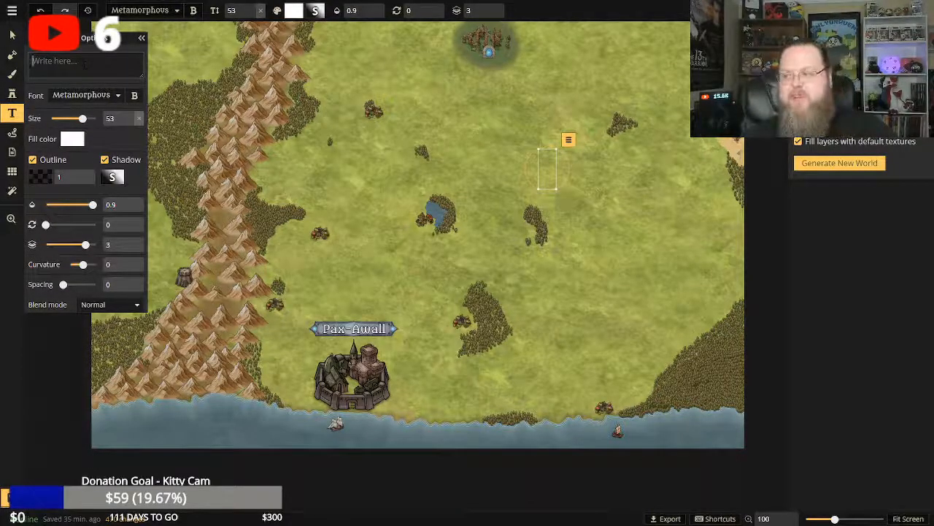
{"action": "type", "text": "Manarra"}
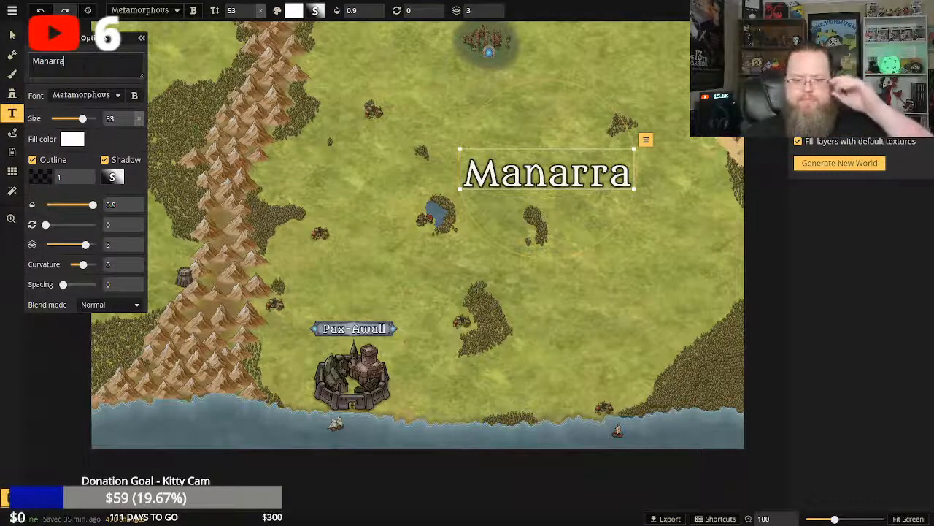
Clear "Manarra" from the large label and enter "Tavian" as its text.
{"action": "key", "text": "BackSpace"}
{"action": "key", "text": "BackSpace"}
{"action": "key", "text": "BackSpace"}
{"action": "key", "text": "BackSpace"}
{"action": "key", "text": "BackSpace"}
{"action": "key", "text": "BackSpace"}
{"action": "key", "text": "BackSpace"}
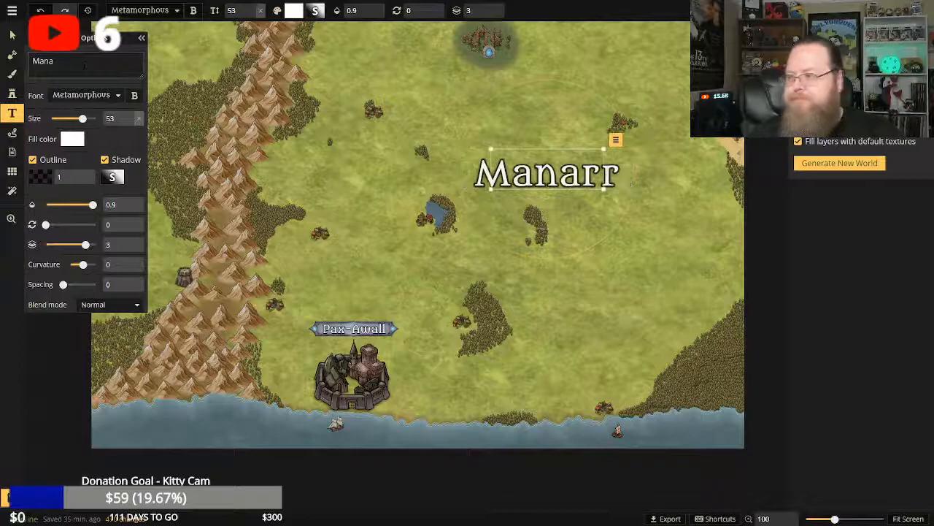
{"action": "type", "text": "Tavian"}
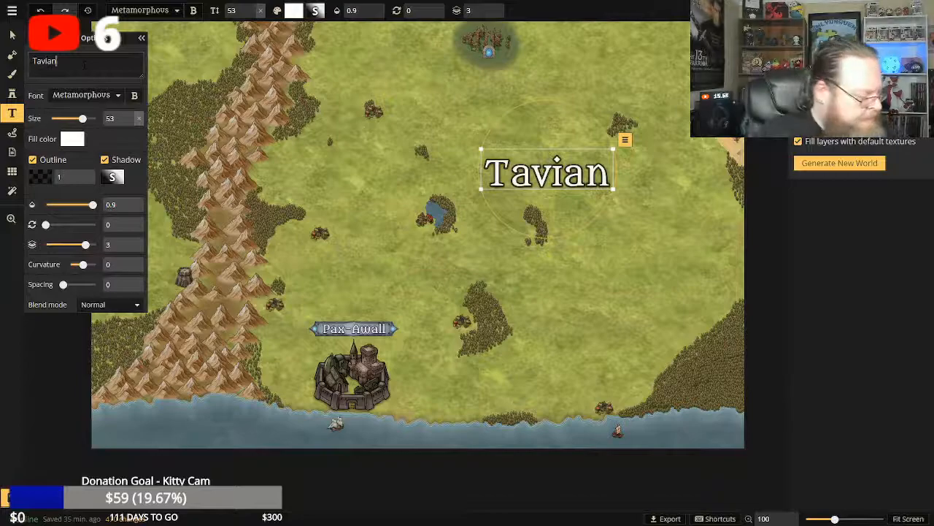
Clear "Tavian" from the large label and enter "Saoirse" as its text.
{"action": "key", "text": "BackSpace"}
{"action": "key", "text": "BackSpace"}
{"action": "key", "text": "BackSpace"}
{"action": "key", "text": "BackSpace"}
{"action": "key", "text": "BackSpace"}
{"action": "key", "text": "BackSpace"}
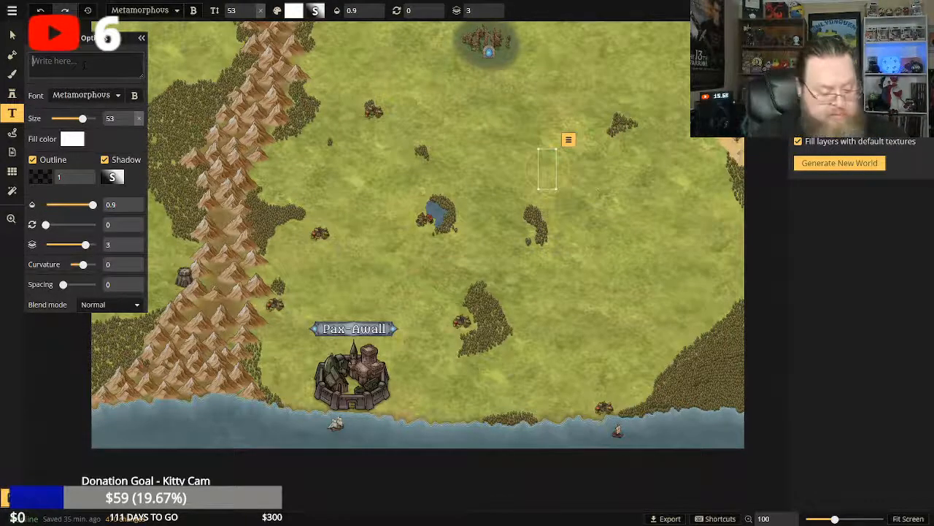
{"action": "type", "text": "Saoirse"}
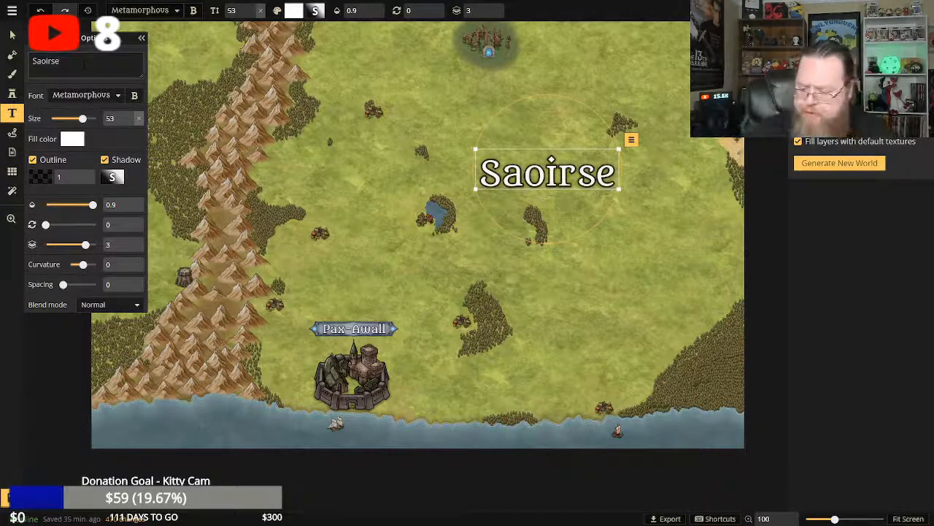
Clear "Saoirse" from the large label and enter "Xiorn" as its text.
{"action": "key", "text": "BackSpace"}
{"action": "key", "text": "BackSpace"}
{"action": "key", "text": "BackSpace"}
{"action": "key", "text": "BackSpace"}
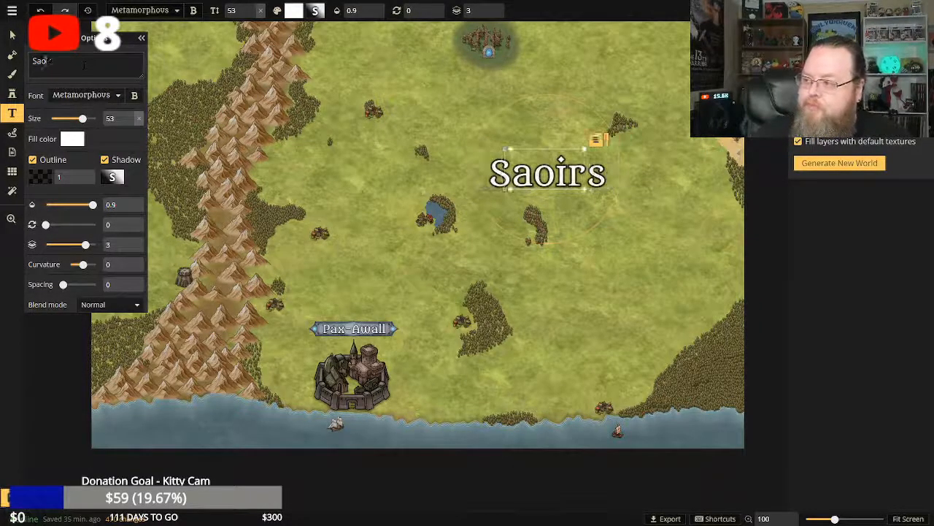
{"action": "key", "text": "BackSpace"}
{"action": "key", "text": "BackSpace"}
{"action": "key", "text": "BackSpace"}
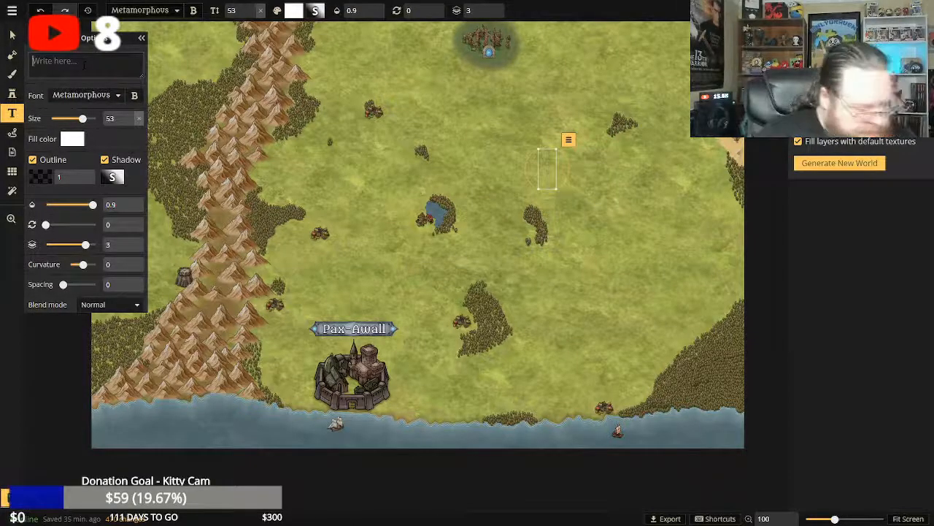
{"action": "type", "text": "X"}
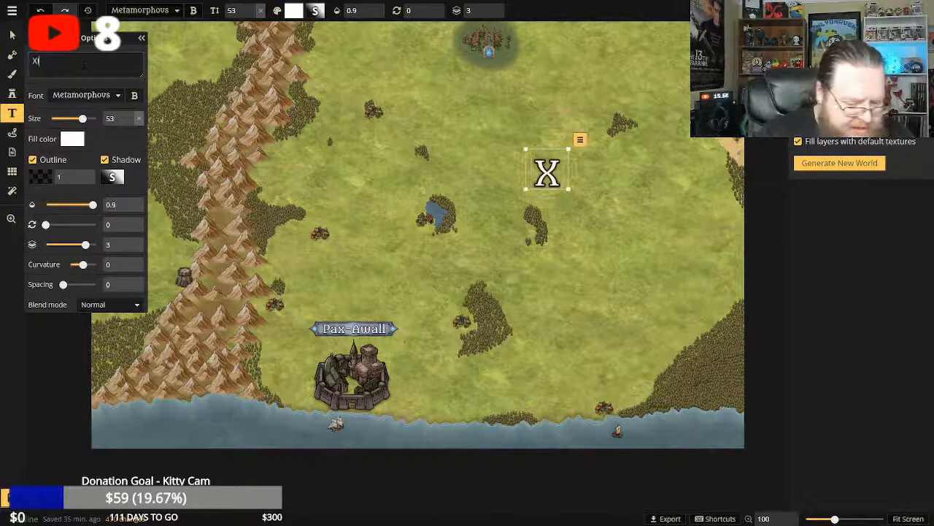
{"action": "type", "text": "iorn"}
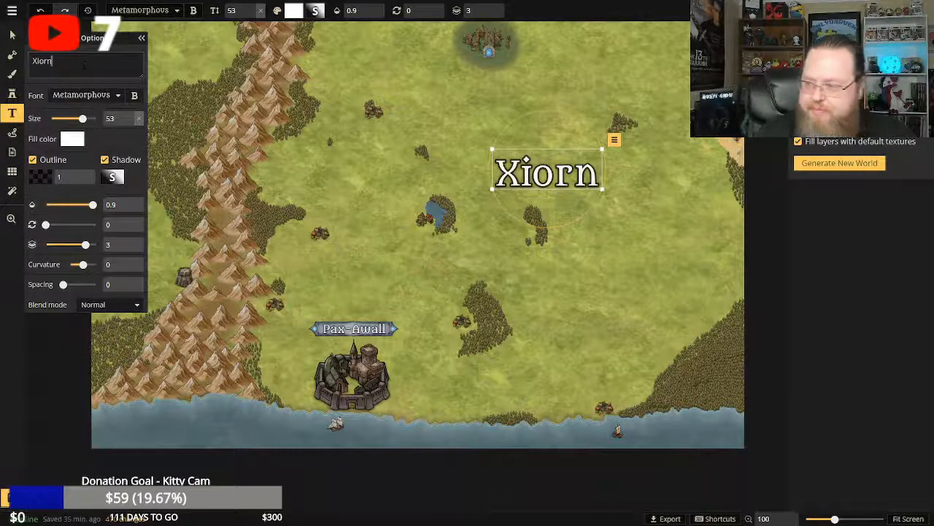
Clear "Xiorn" from the large label and enter "Malaika" as its text.
{"action": "key", "text": "BackSpace"}
{"action": "key", "text": "BackSpace"}
{"action": "key", "text": "BackSpace"}
{"action": "key", "text": "BackSpace"}
{"action": "key", "text": "BackSpace"}
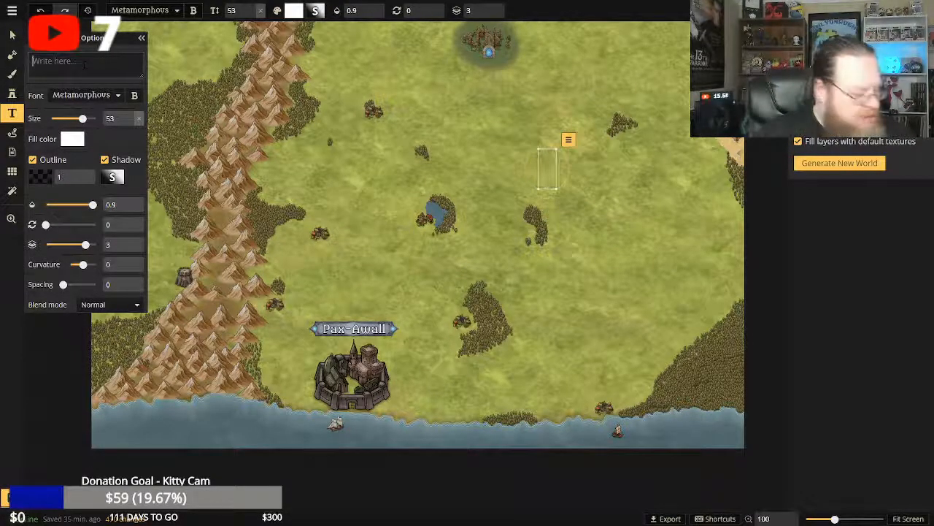
{"action": "type", "text": "Ma"}
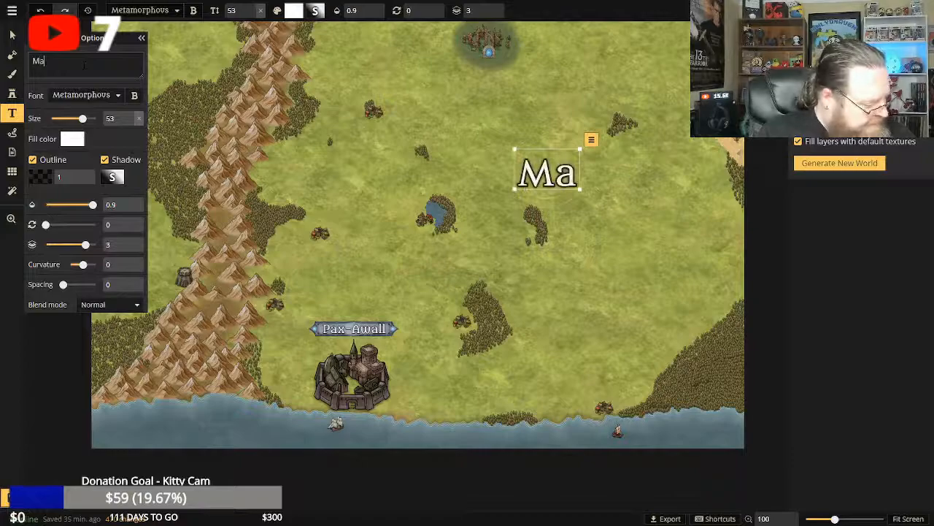
{"action": "type", "text": "lk"}
{"action": "key", "text": "BackSpace"}
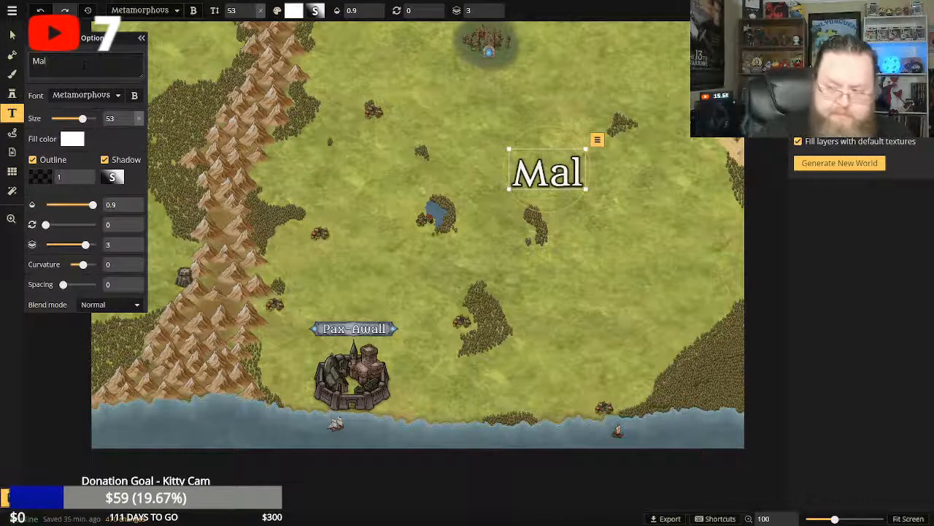
{"action": "type", "text": "aika"}
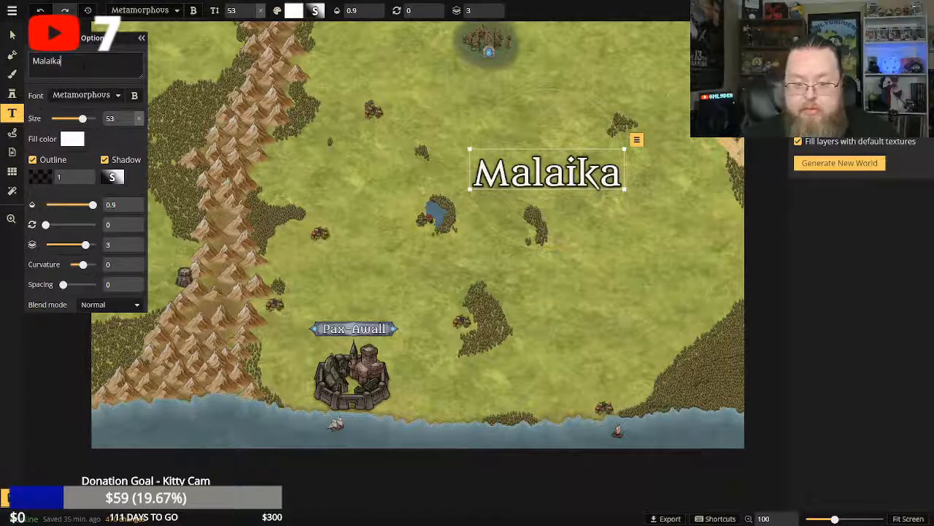
Clear "Malaika" from the large label and enter "LaiLeanna" as its text.
{"action": "key", "text": "BackSpace"}
{"action": "key", "text": "BackSpace"}
{"action": "key", "text": "BackSpace"}
{"action": "key", "text": "BackSpace"}
{"action": "key", "text": "BackSpace"}
{"action": "key", "text": "BackSpace"}
{"action": "key", "text": "BackSpace"}
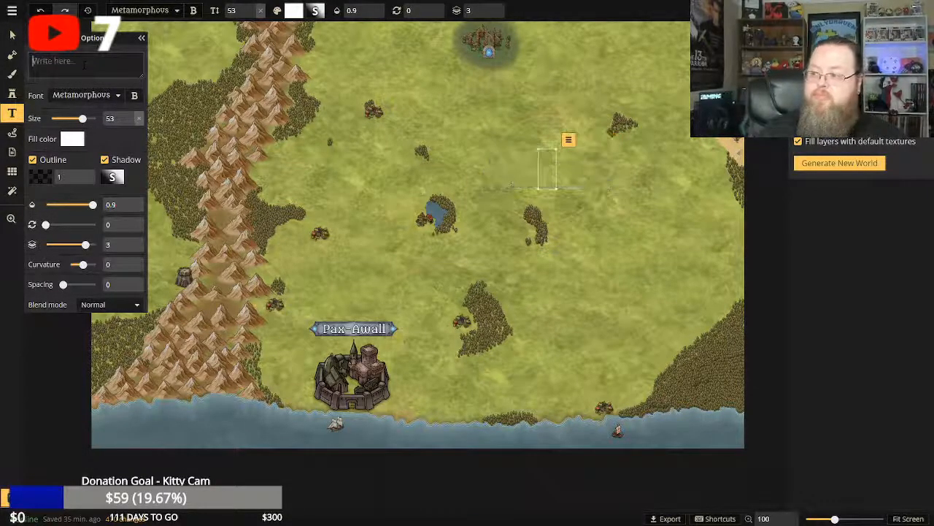
{"action": "type", "text": "L"}
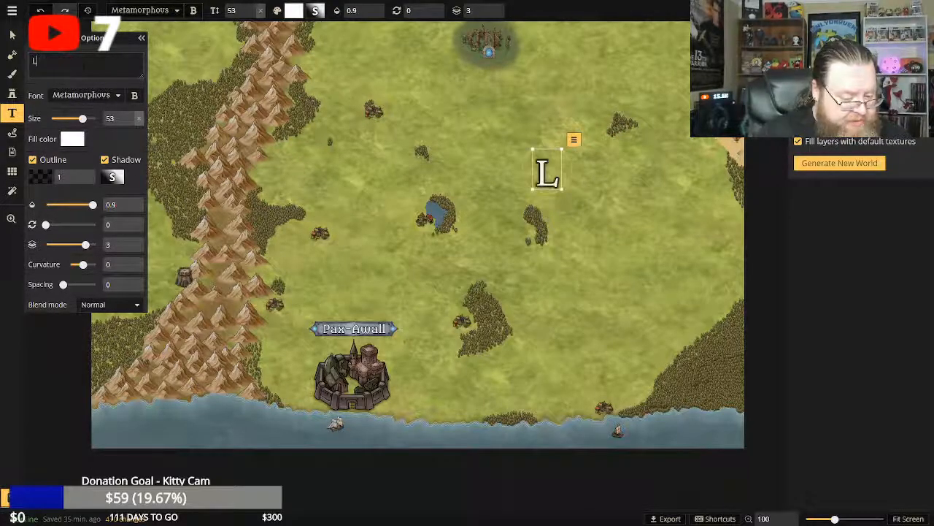
{"action": "type", "text": "aiLeanna"}
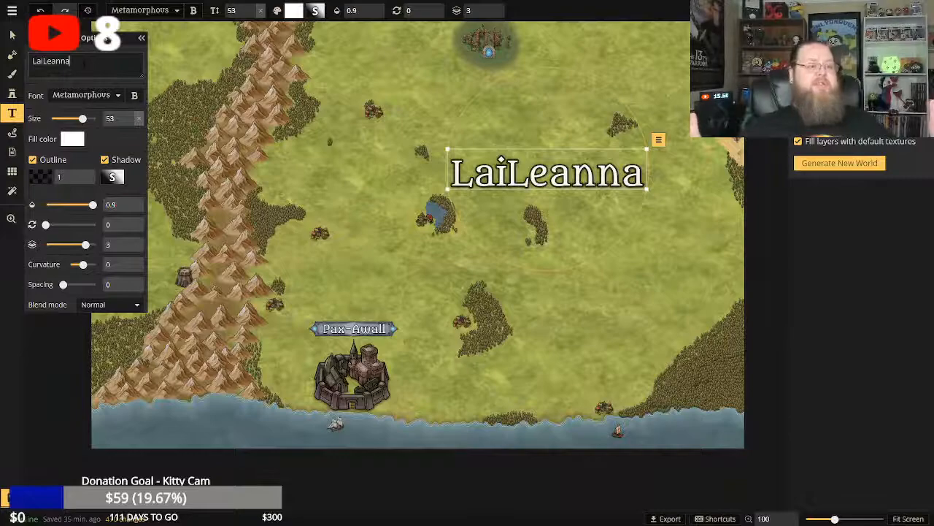
Clear "LaiLeanna" from the large label and enter "Mavaiel" as its text.
{"action": "key", "text": "BackSpace"}
{"action": "key", "text": "BackSpace"}
{"action": "key", "text": "BackSpace"}
{"action": "key", "text": "BackSpace"}
{"action": "key", "text": "BackSpace"}
{"action": "key", "text": "BackSpace"}
{"action": "key", "text": "BackSpace"}
{"action": "key", "text": "BackSpace"}
{"action": "key", "text": "BackSpace"}
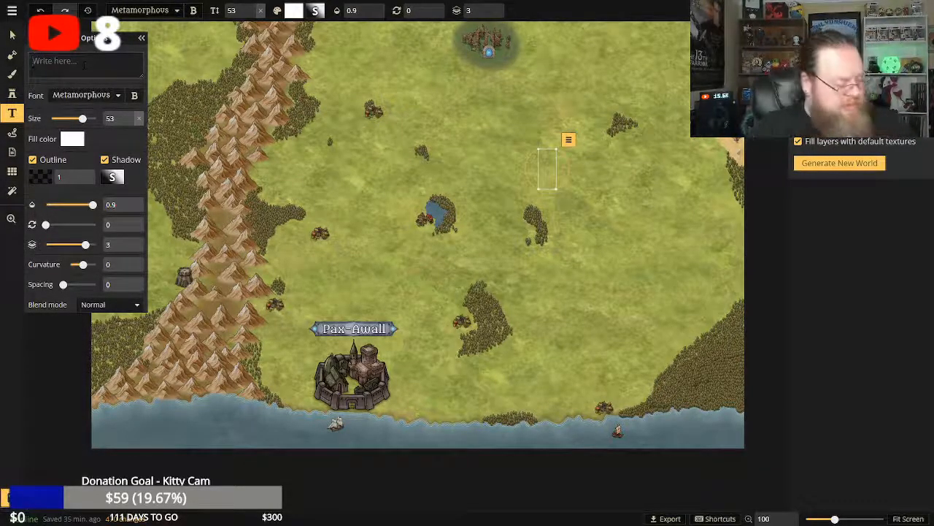
{"action": "type", "text": "Ma"}
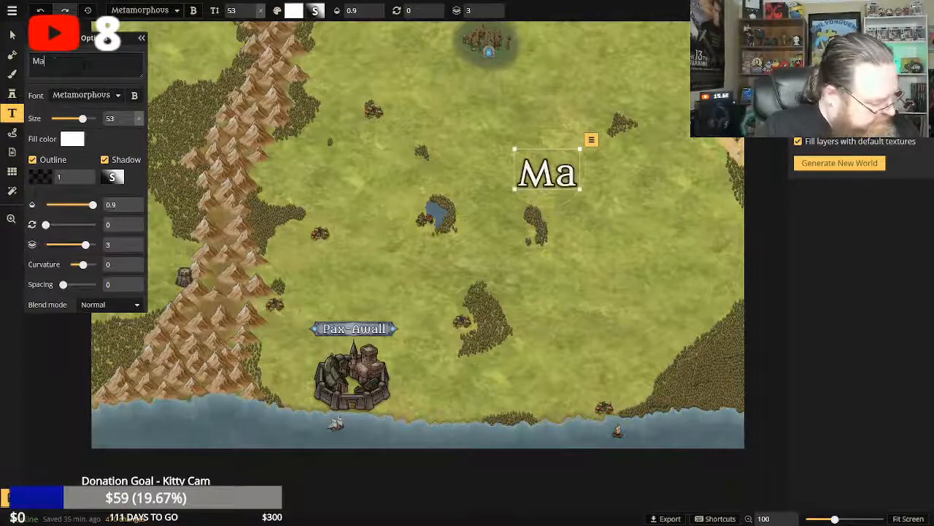
{"action": "type", "text": "v"}
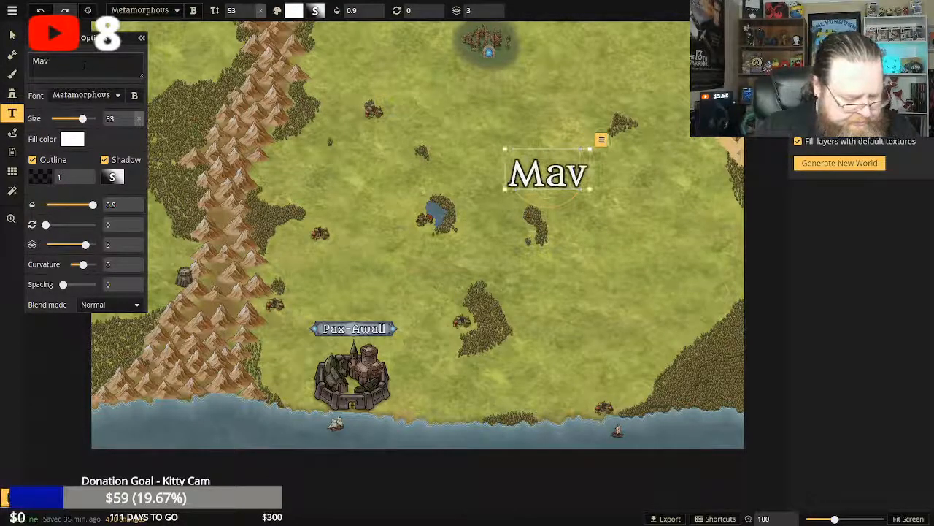
{"action": "type", "text": "aiel"}
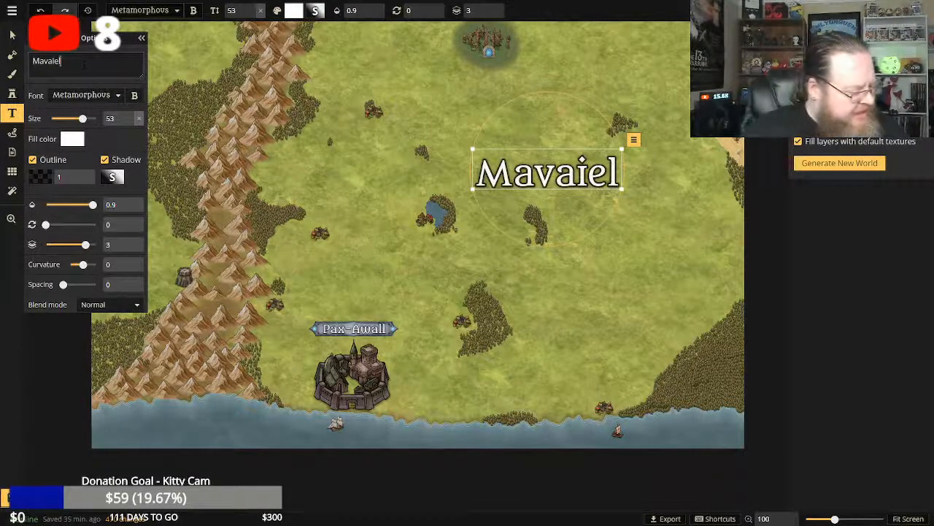
Clear "Mavaiel" from the large label and enter "Korum" as its text.
{"action": "key", "text": "BackSpace"}
{"action": "key", "text": "BackSpace"}
{"action": "key", "text": "BackSpace"}
{"action": "key", "text": "BackSpace"}
{"action": "key", "text": "BackSpace"}
{"action": "key", "text": "BackSpace"}
{"action": "key", "text": "BackSpace"}
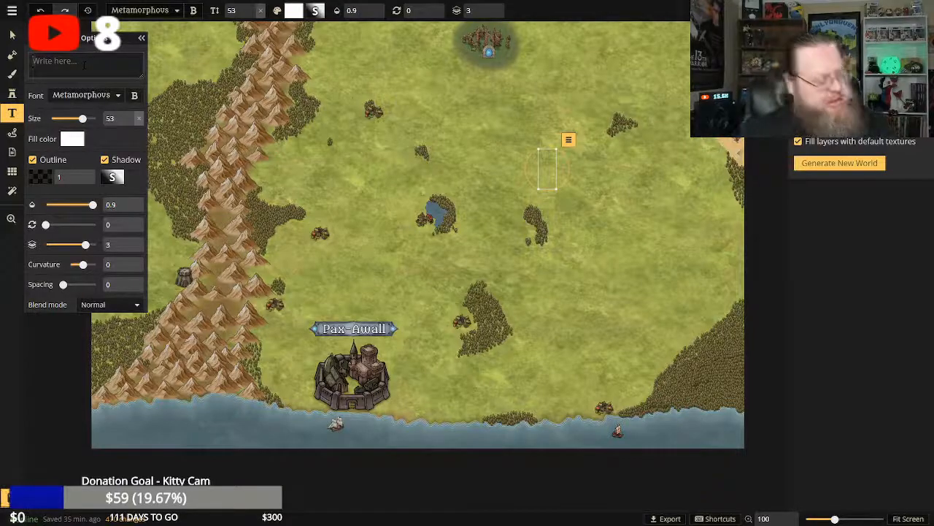
{"action": "type", "text": "Korum"}
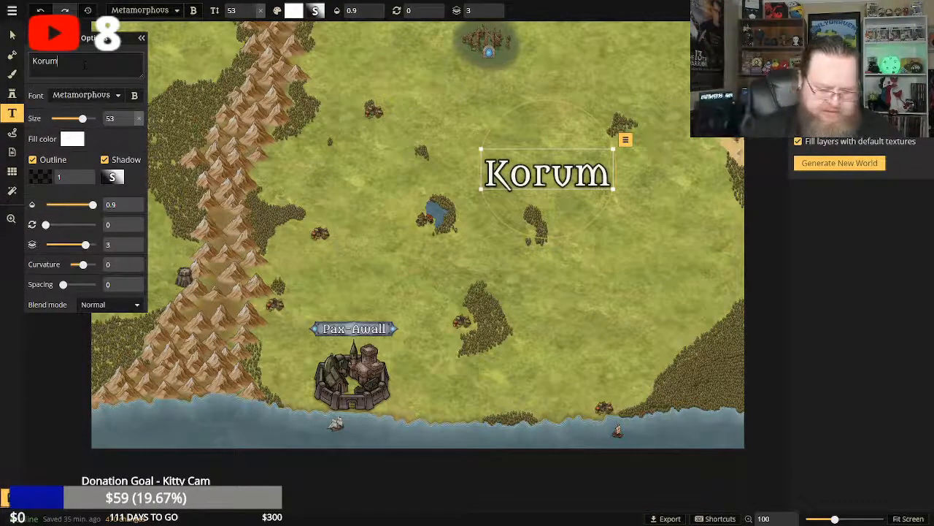
Clear "Korum" from the large label and enter "Lestorian" as its text.
{"action": "key", "text": "BackSpace"}
{"action": "key", "text": "BackSpace"}
{"action": "key", "text": "BackSpace"}
{"action": "key", "text": "BackSpace"}
{"action": "key", "text": "BackSpace"}
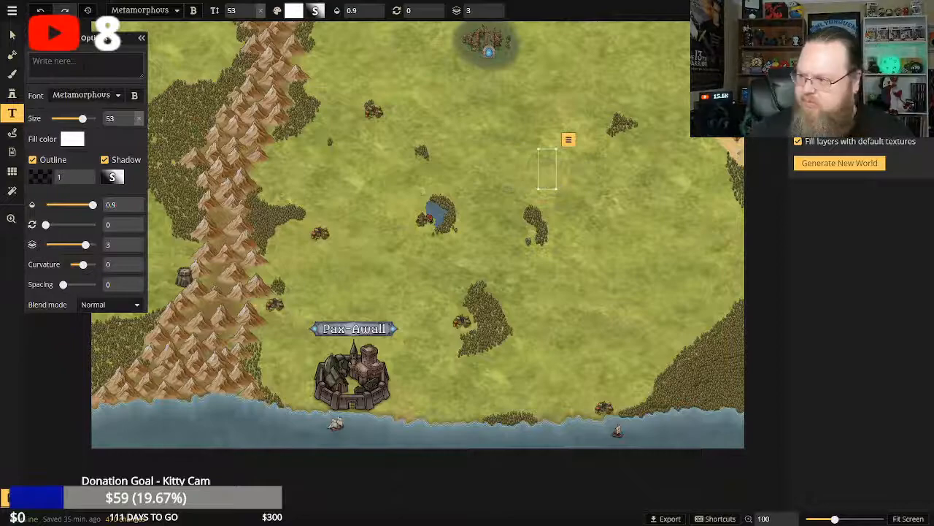
{"action": "type", "text": "Lestorian"}
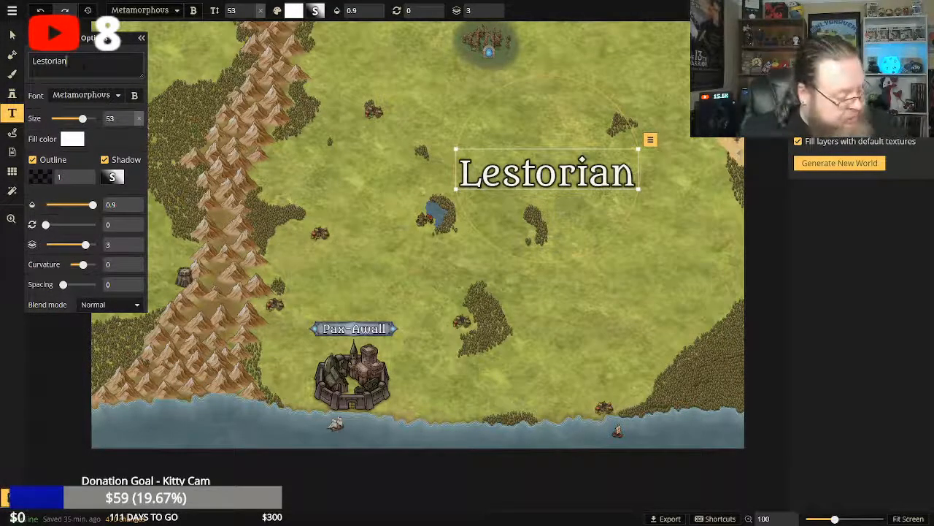
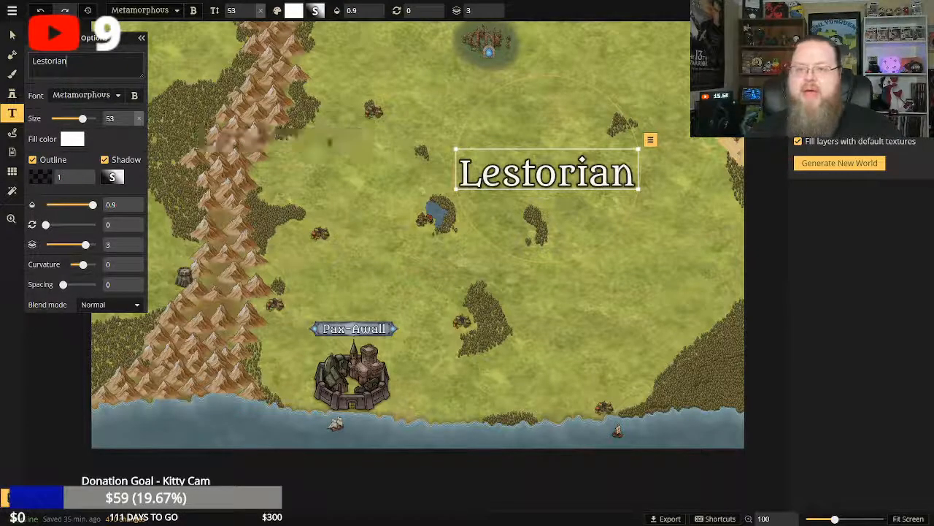
Replace the large "Lestorian" label text on the grassland with "Kearra".
{"action": "left_click", "coordinate": [80, 68]}
{"action": "key", "text": "BackSpace"}
{"action": "key", "text": "BackSpace"}
{"action": "key", "text": "BackSpace"}
{"action": "key", "text": "BackSpace"}
{"action": "key", "text": "BackSpace"}
{"action": "key", "text": "BackSpace"}
{"action": "key", "text": "BackSpace"}
{"action": "key", "text": "BackSpace"}
{"action": "key", "text": "BackSpace"}
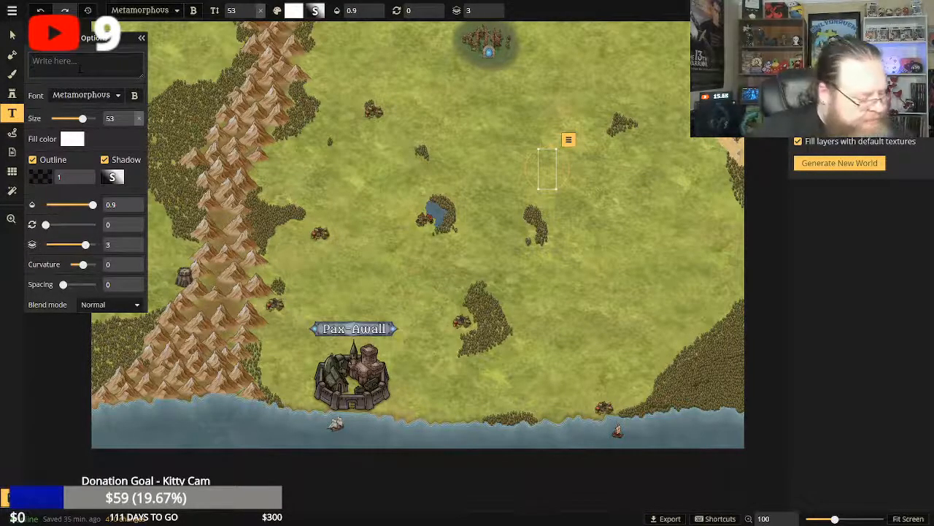
{"action": "type", "text": "Kearra"}
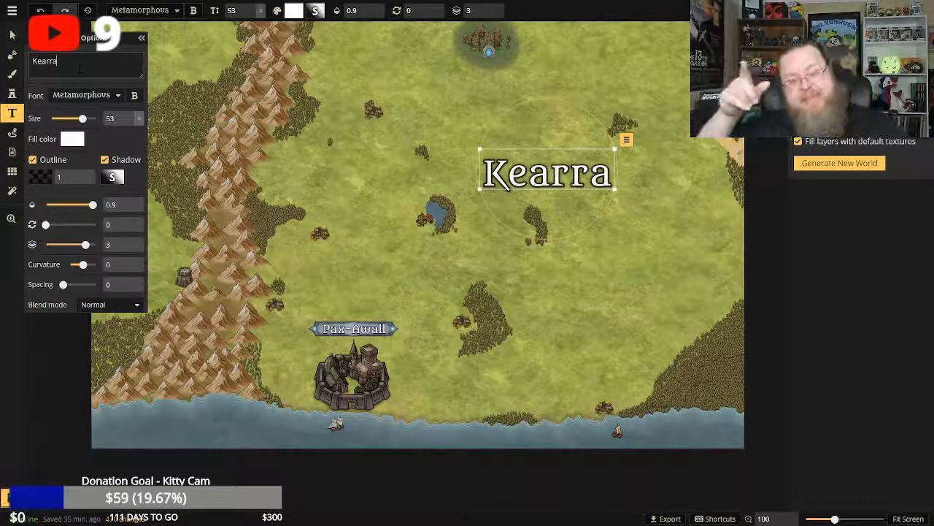
Change the large grassland label's text to "Thorin".
{"action": "key", "text": "BackSpace"}
{"action": "key", "text": "BackSpace"}
{"action": "key", "text": "BackSpace"}
{"action": "key", "text": "BackSpace"}
{"action": "key", "text": "BackSpace"}
{"action": "key", "text": "BackSpace"}
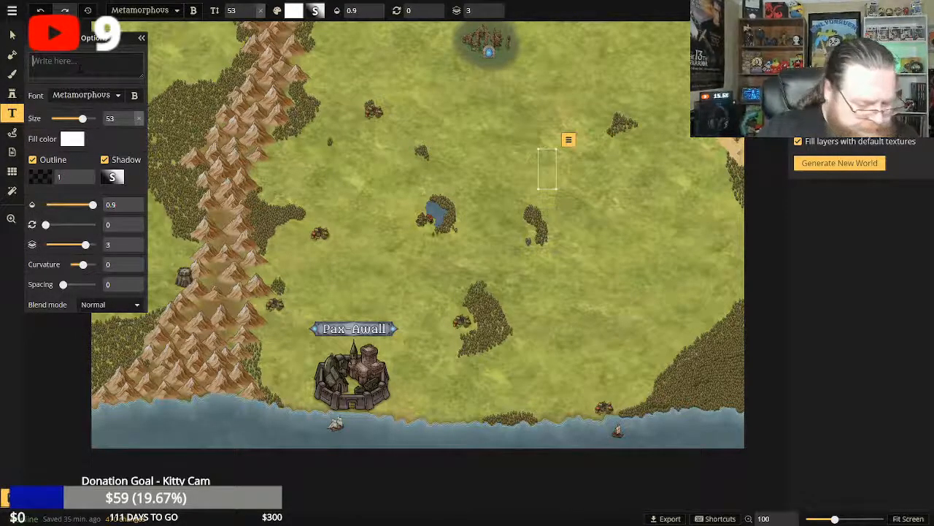
{"action": "type", "text": "Thorin"}
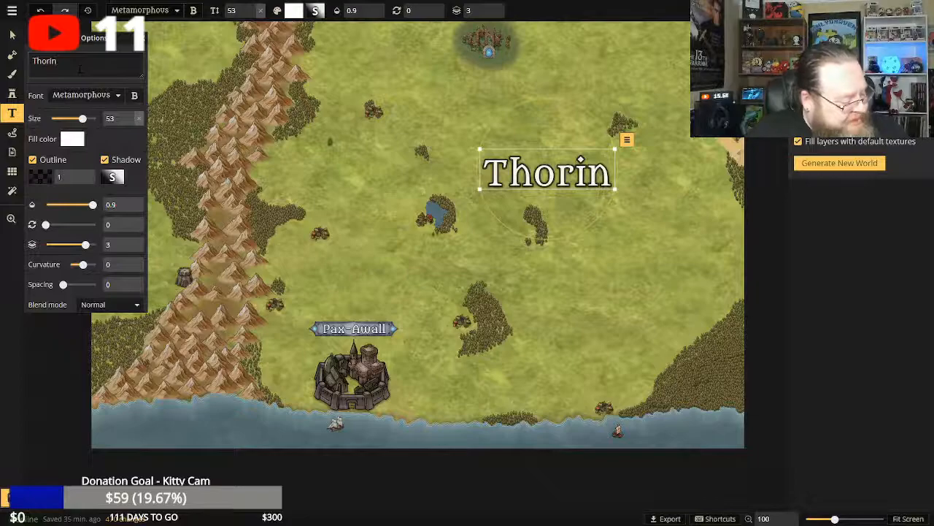
Change the large grassland label's text to "Protovarius".
{"action": "key", "text": "BackSpace"}
{"action": "key", "text": "BackSpace"}
{"action": "key", "text": "BackSpace"}
{"action": "key", "text": "BackSpace"}
{"action": "key", "text": "BackSpace"}
{"action": "key", "text": "BackSpace"}
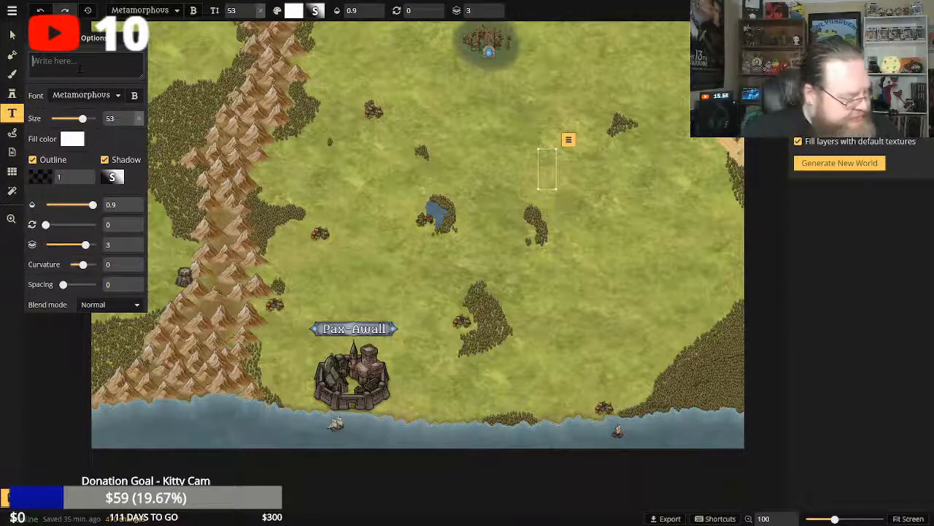
{"action": "type", "text": "Protovarius"}
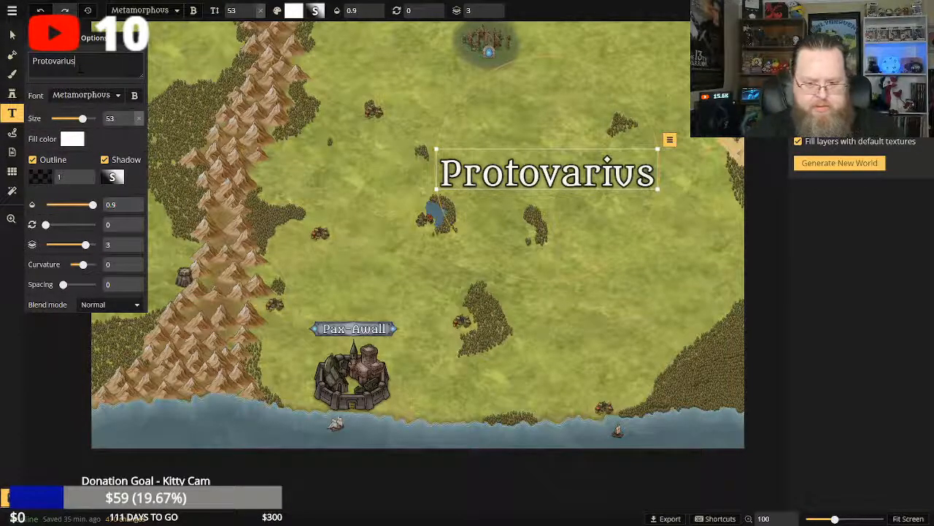
Change the large grassland label's text to "Dolovian".
{"action": "key", "text": "BackSpace"}
{"action": "key", "text": "BackSpace"}
{"action": "key", "text": "BackSpace"}
{"action": "key", "text": "BackSpace"}
{"action": "key", "text": "BackSpace"}
{"action": "key", "text": "BackSpace"}
{"action": "key", "text": "BackSpace"}
{"action": "key", "text": "BackSpace"}
{"action": "key", "text": "BackSpace"}
{"action": "key", "text": "BackSpace"}
{"action": "key", "text": "BackSpace"}
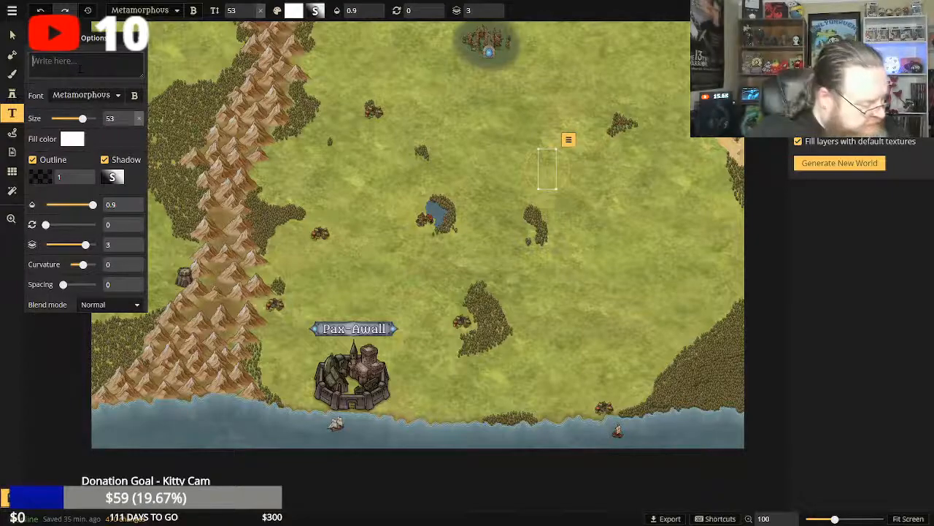
{"action": "type", "text": "Dolovian"}
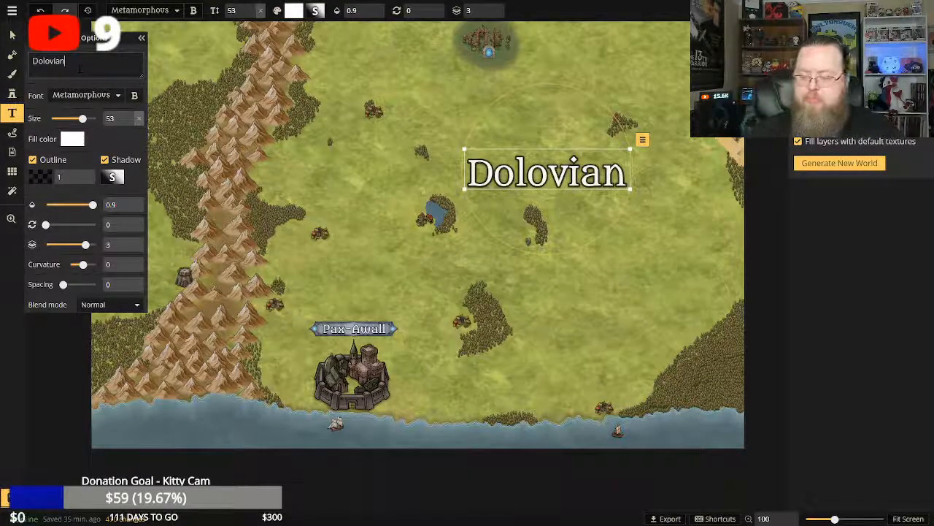
Change the large grassland label's text to "Ellizon".
{"action": "key", "text": "BackSpace"}
{"action": "key", "text": "BackSpace"}
{"action": "key", "text": "BackSpace"}
{"action": "key", "text": "BackSpace"}
{"action": "key", "text": "BackSpace"}
{"action": "key", "text": "BackSpace"}
{"action": "key", "text": "BackSpace"}
{"action": "key", "text": "BackSpace"}
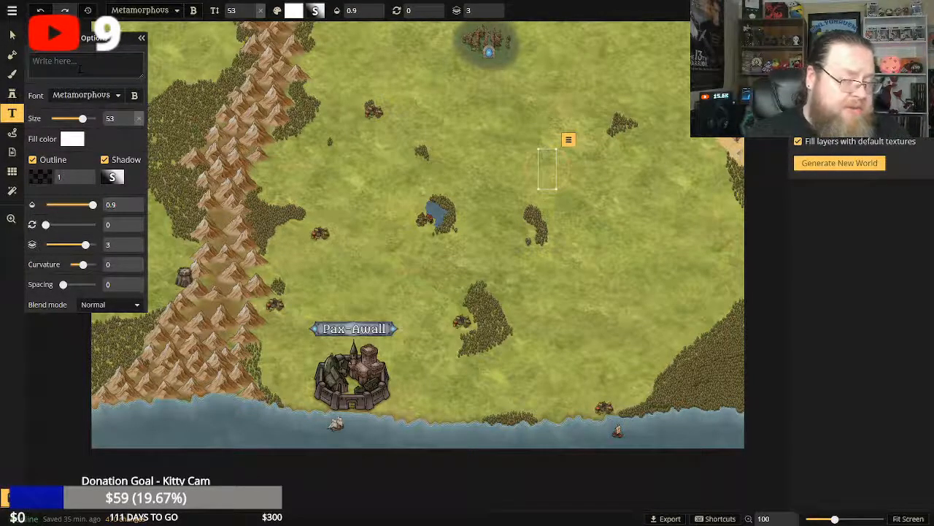
{"action": "type", "text": "Elliz"}
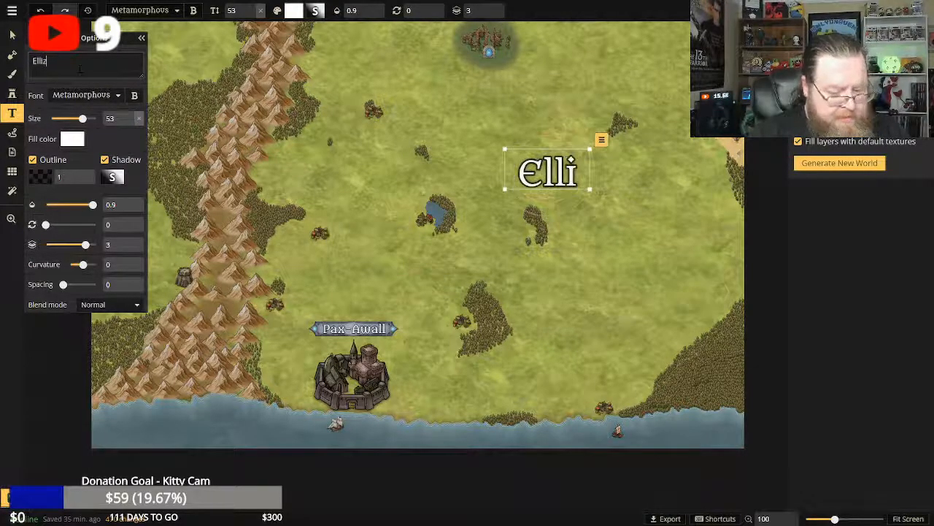
{"action": "type", "text": "on"}
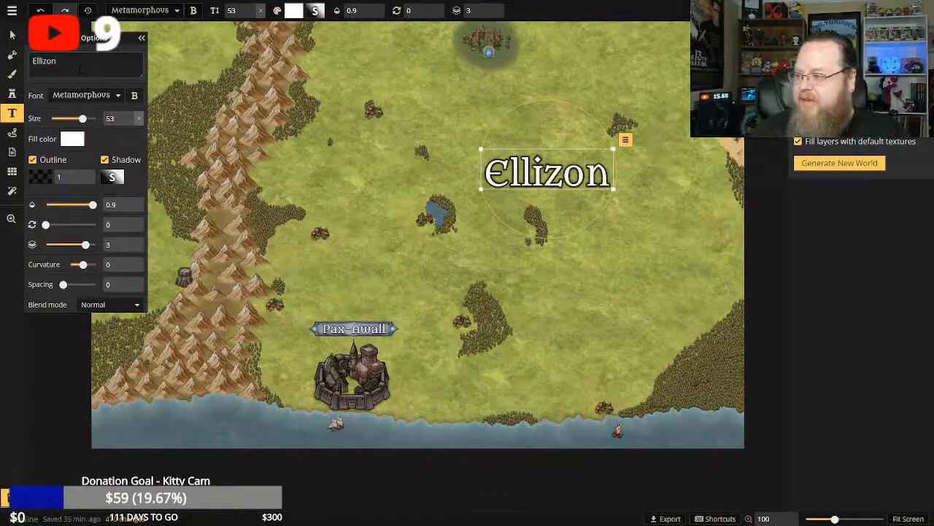
Change the large grassland label's text to "Halanna".
{"action": "key", "text": "BackSpace"}
{"action": "key", "text": "BackSpace"}
{"action": "key", "text": "BackSpace"}
{"action": "key", "text": "BackSpace"}
{"action": "key", "text": "BackSpace"}
{"action": "key", "text": "BackSpace"}
{"action": "key", "text": "BackSpace"}
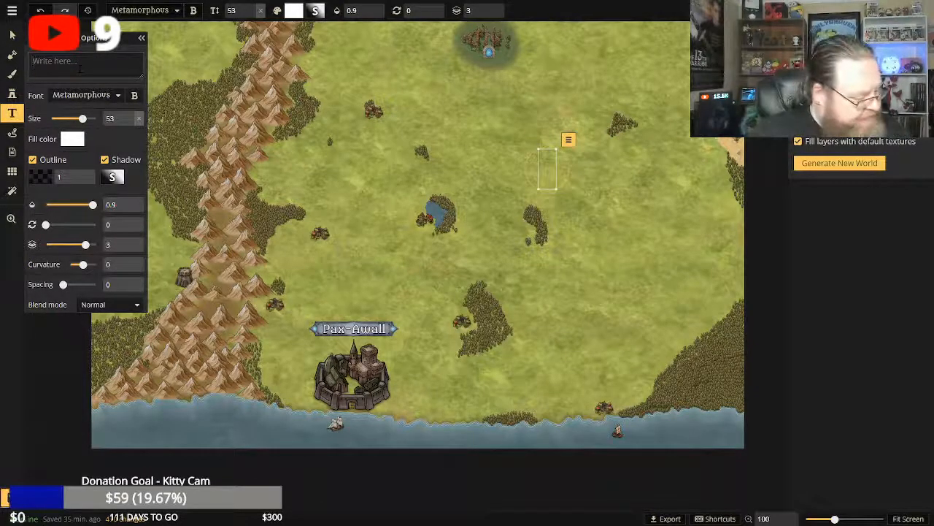
{"action": "type", "text": "Hala"}
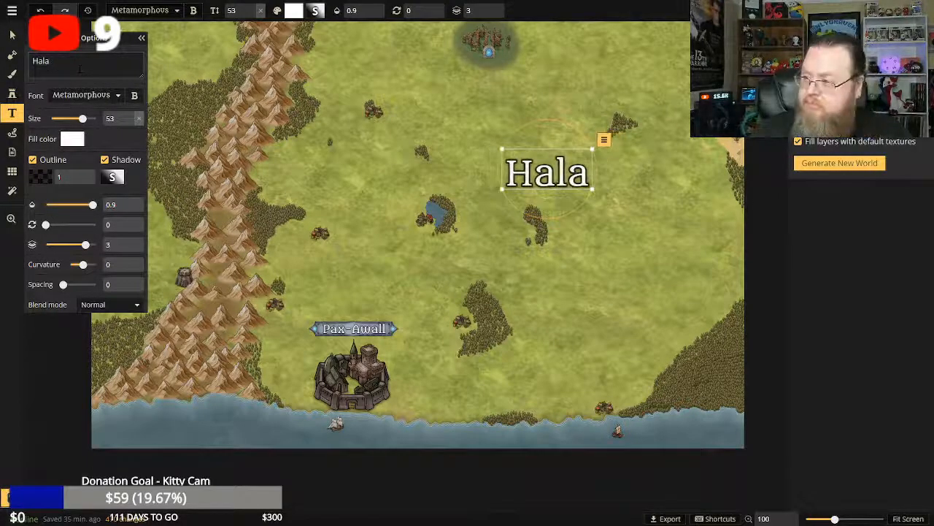
{"action": "type", "text": "nm"}
{"action": "key", "text": "BackSpace"}
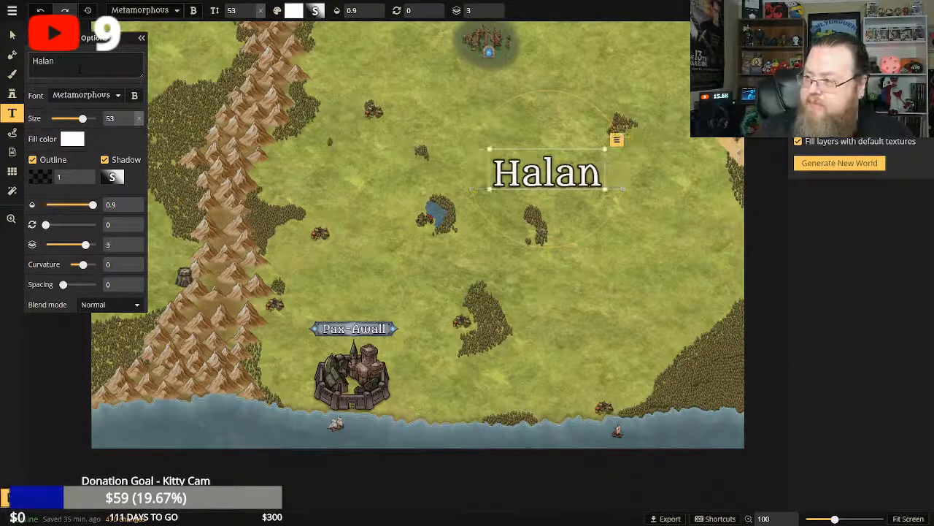
{"action": "type", "text": "na"}
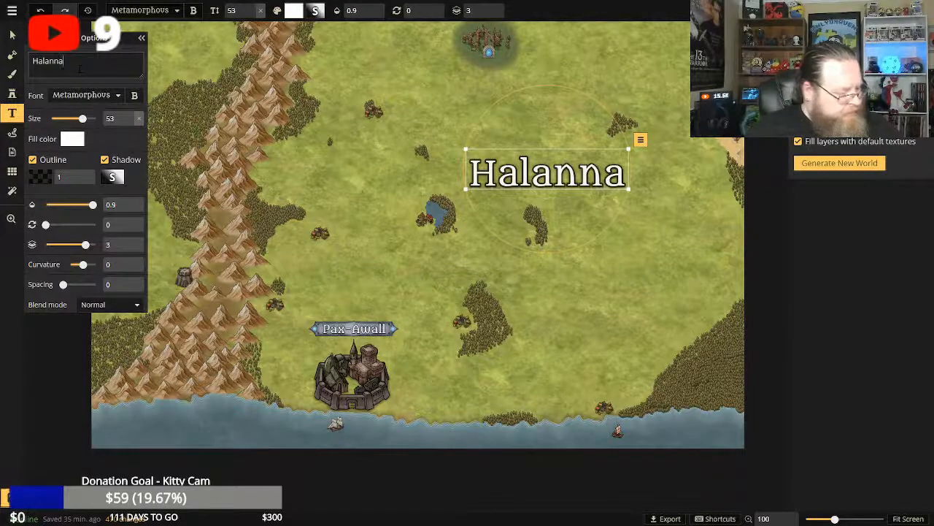
Change the large grassland label's text to "Aquadius".
{"action": "key", "text": "BackSpace"}
{"action": "key", "text": "BackSpace"}
{"action": "key", "text": "BackSpace"}
{"action": "key", "text": "BackSpace"}
{"action": "key", "text": "BackSpace"}
{"action": "key", "text": "BackSpace"}
{"action": "key", "text": "BackSpace"}
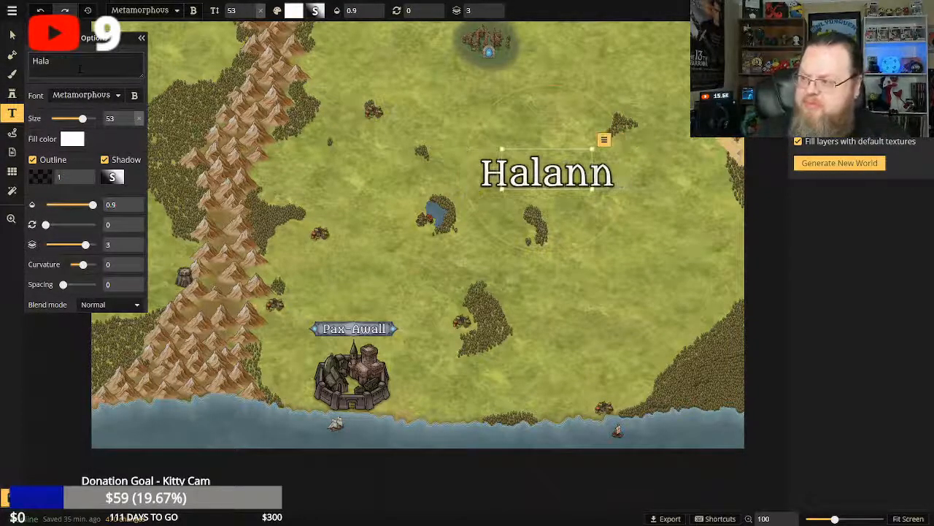
{"action": "type", "text": "Aquadius"}
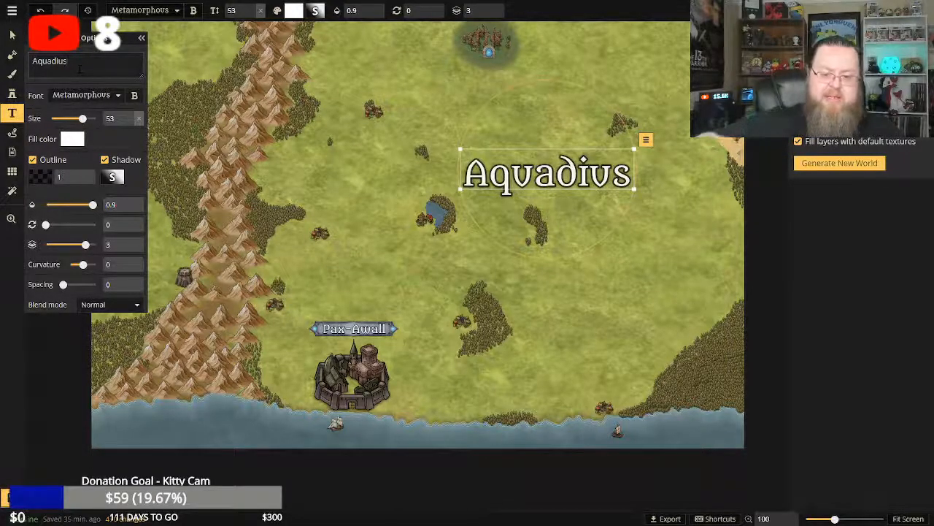
Change the large grassland label's text to "Pandora".
{"action": "key", "text": "BackSpace"}
{"action": "key", "text": "BackSpace"}
{"action": "key", "text": "BackSpace"}
{"action": "key", "text": "BackSpace"}
{"action": "key", "text": "BackSpace"}
{"action": "key", "text": "BackSpace"}
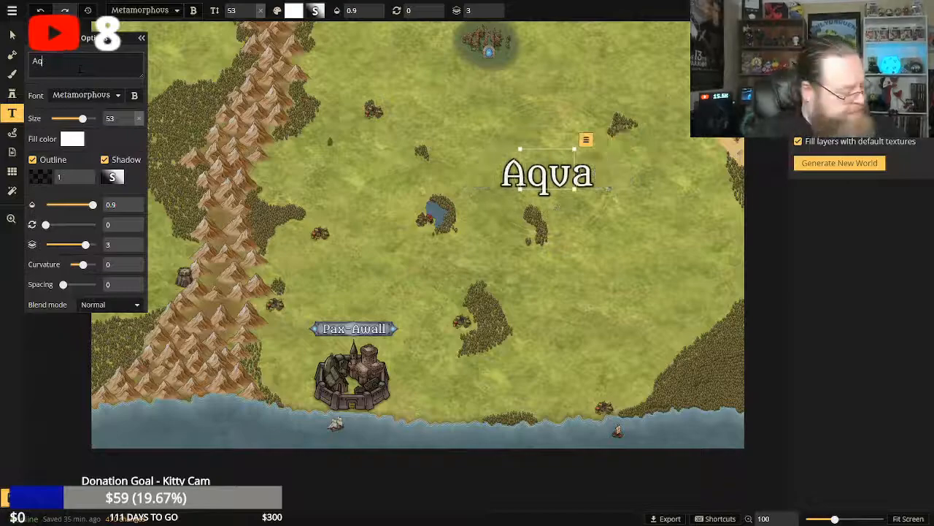
{"action": "key", "text": "BackSpace"}
{"action": "key", "text": "BackSpace"}
{"action": "type", "text": "Pandora"}
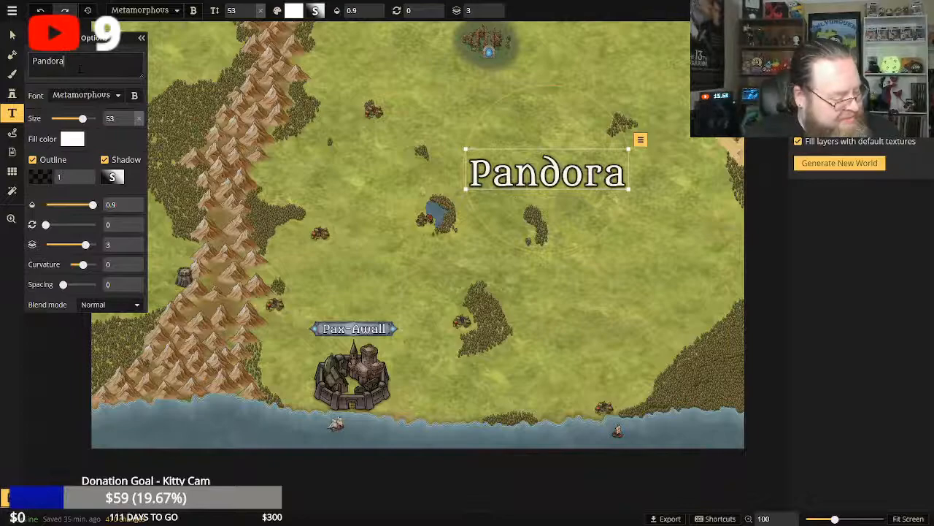
Change the large grassland label's text to "Sharek".
{"action": "key", "text": "BackSpace"}
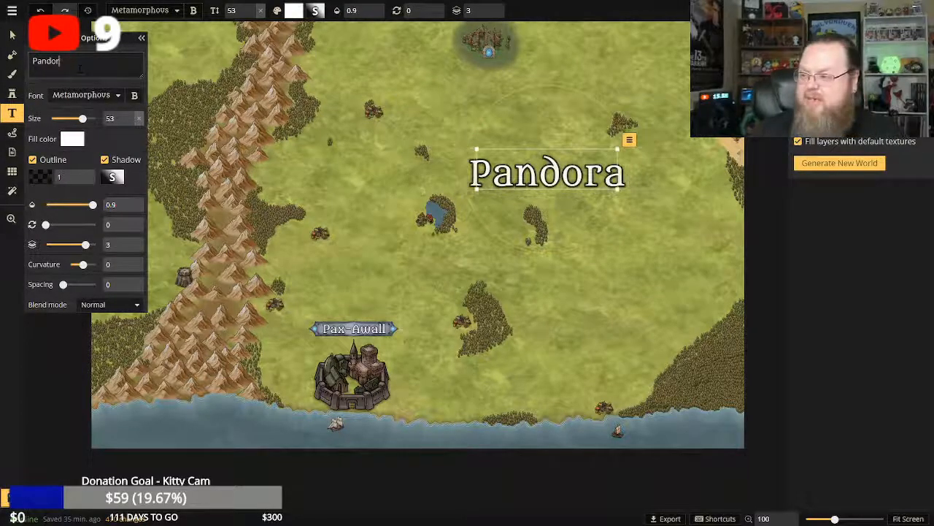
{"action": "key", "text": "BackSpace"}
{"action": "key", "text": "BackSpace"}
{"action": "key", "text": "BackSpace"}
{"action": "key", "text": "BackSpace"}
{"action": "key", "text": "BackSpace"}
{"action": "key", "text": "BackSpace"}
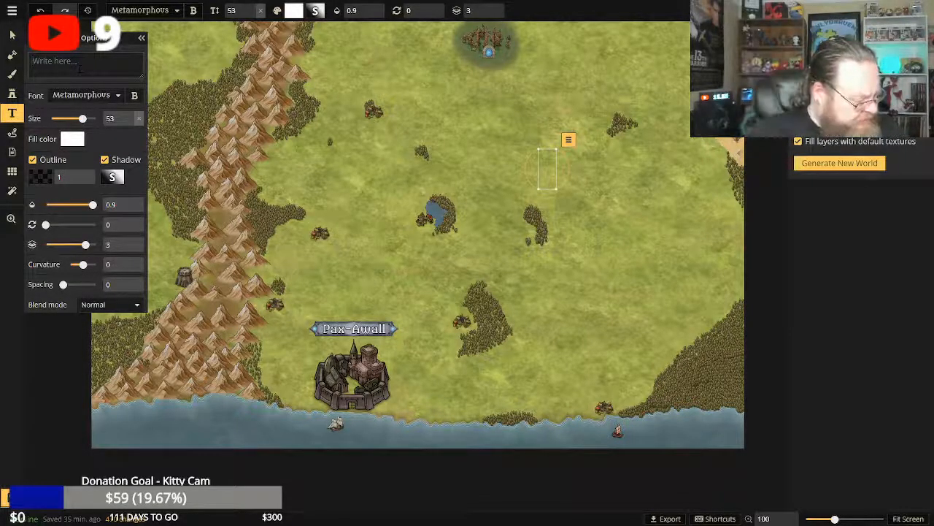
{"action": "type", "text": "Sharek"}
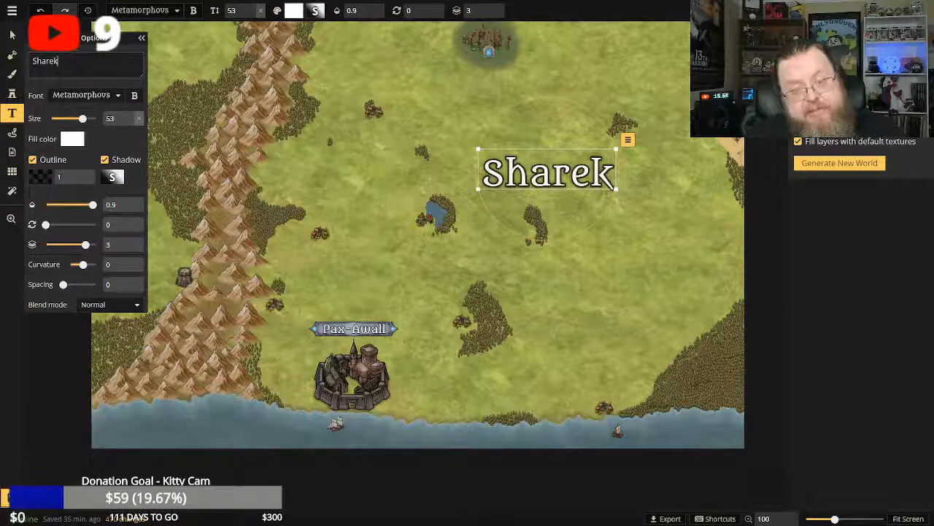
Change the large grassland label's text to "Jadenon".
{"action": "key", "text": "BackSpace"}
{"action": "key", "text": "BackSpace"}
{"action": "key", "text": "BackSpace"}
{"action": "key", "text": "BackSpace"}
{"action": "key", "text": "BackSpace"}
{"action": "key", "text": "BackSpace"}
{"action": "type", "text": "Jadenon"}
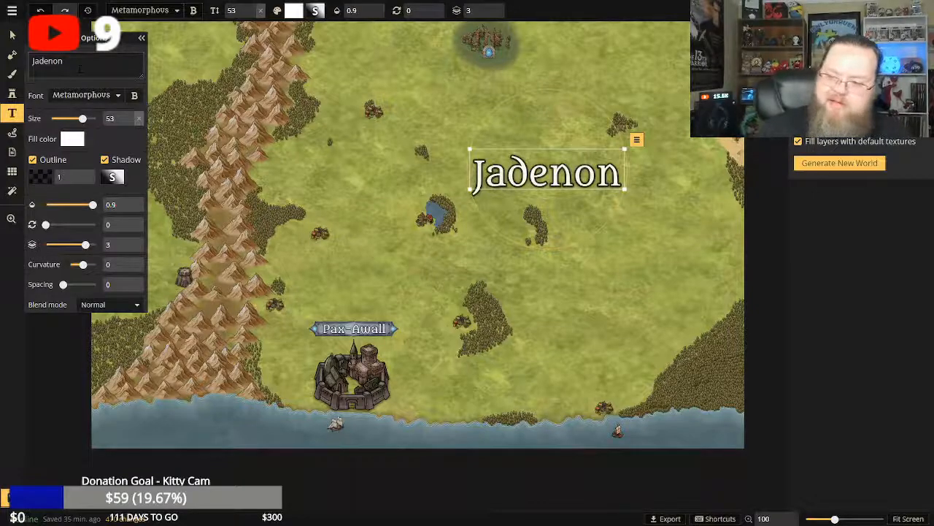
Change the large grassland label's text to "Zoltan".
{"action": "key", "text": "BackSpace"}
{"action": "key", "text": "BackSpace"}
{"action": "key", "text": "BackSpace"}
{"action": "key", "text": "BackSpace"}
{"action": "key", "text": "BackSpace"}
{"action": "key", "text": "BackSpace"}
{"action": "key", "text": "BackSpace"}
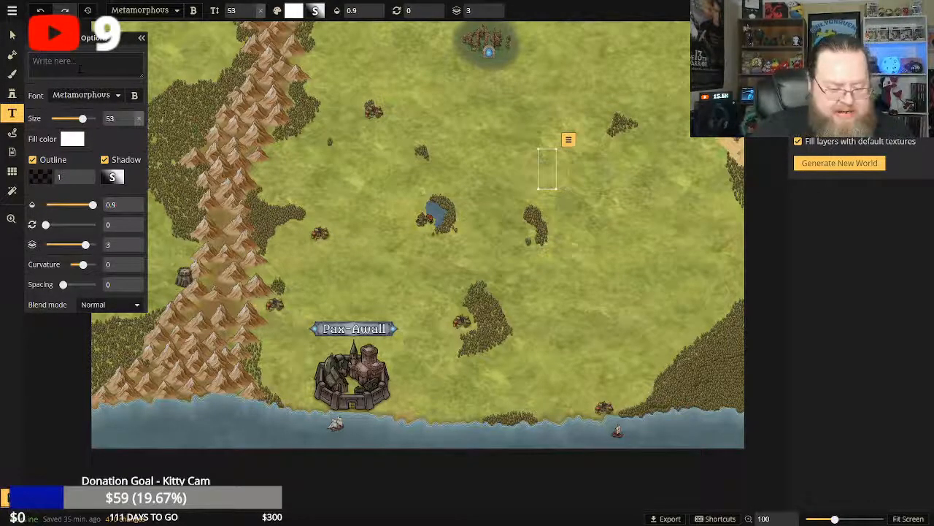
{"action": "type", "text": "Zoltan"}
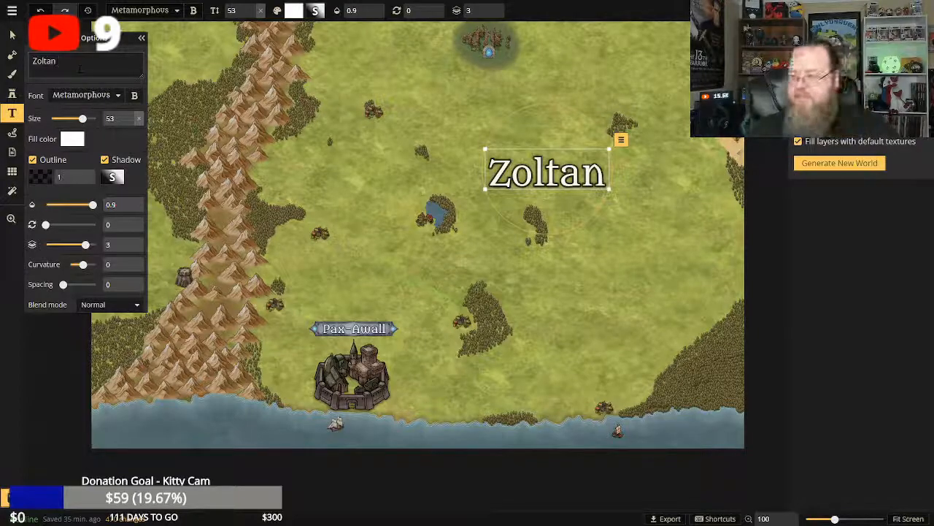
Change the large grassland label's text to "Omnion".
{"action": "key", "text": "BackSpace"}
{"action": "key", "text": "BackSpace"}
{"action": "key", "text": "BackSpace"}
{"action": "key", "text": "BackSpace"}
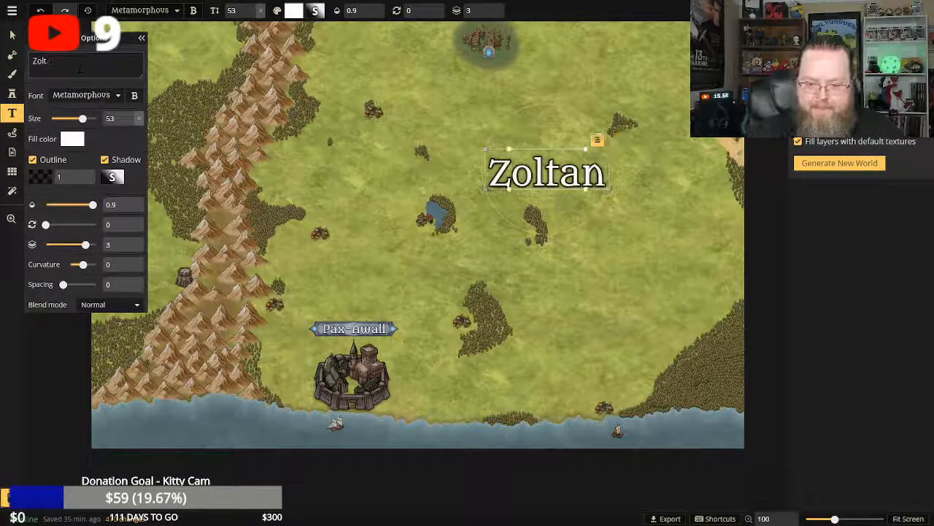
{"action": "key", "text": "BackSpace"}
{"action": "key", "text": "BackSpace"}
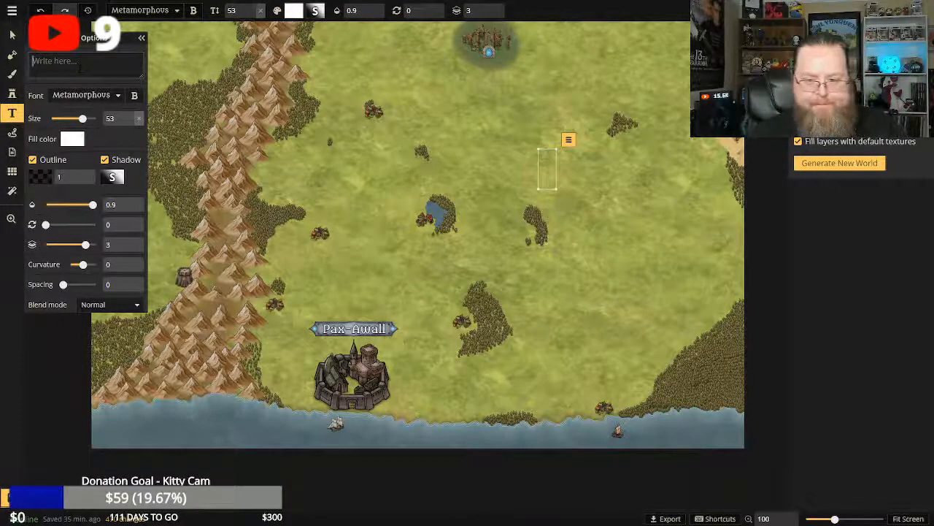
{"action": "type", "text": "Om"}
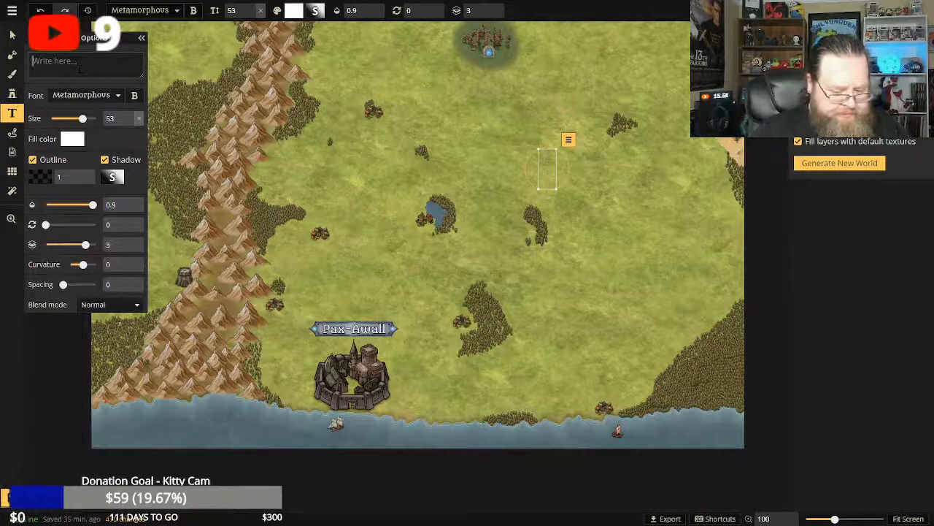
{"action": "type", "text": "nion"}
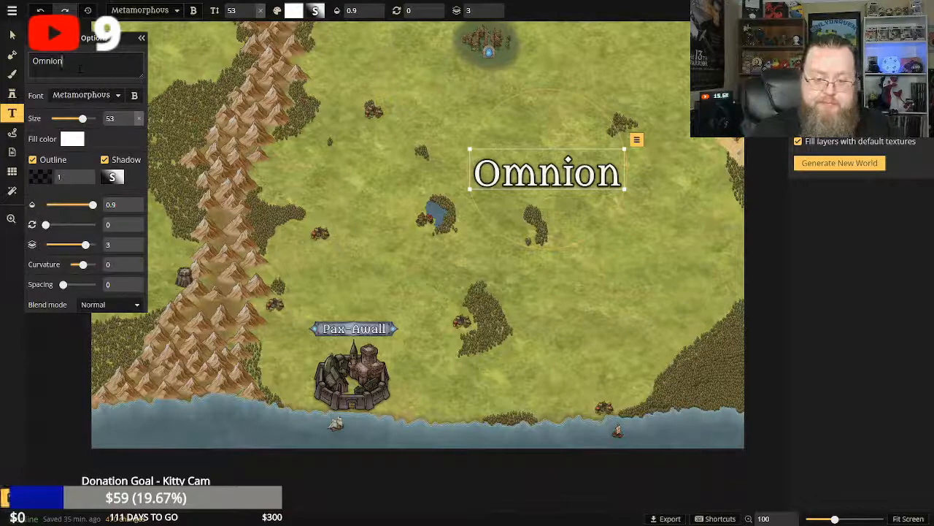
Change the large grassland label's text to "Anyana".
{"action": "key", "text": "BackSpace"}
{"action": "key", "text": "BackSpace"}
{"action": "key", "text": "BackSpace"}
{"action": "key", "text": "BackSpace"}
{"action": "key", "text": "BackSpace"}
{"action": "key", "text": "BackSpace"}
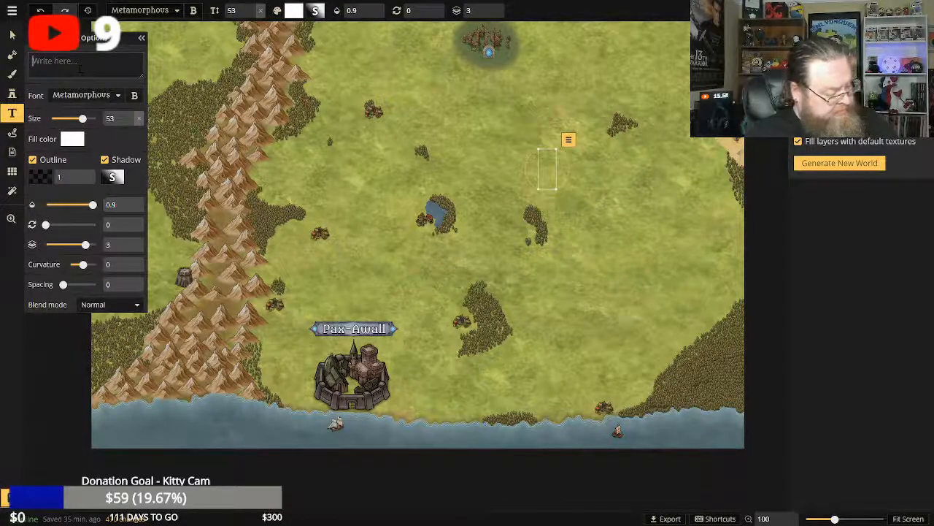
{"action": "type", "text": "Anya"}
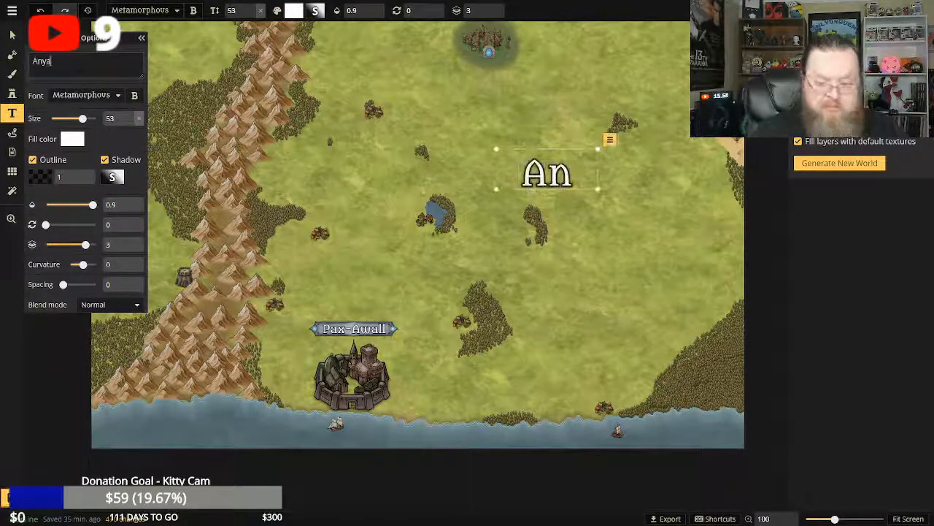
{"action": "type", "text": "na"}
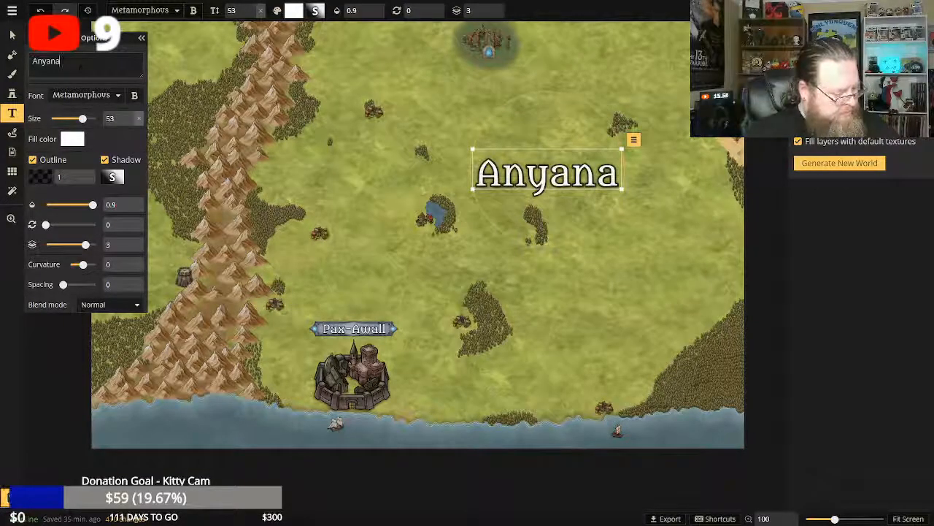
Change the large grassland label's text to "Omniyana" and delete that label from the map.
{"action": "key", "text": "BackSpace"}
{"action": "key", "text": "BackSpace"}
{"action": "key", "text": "BackSpace"}
{"action": "key", "text": "BackSpace"}
{"action": "key", "text": "BackSpace"}
{"action": "key", "text": "BackSpace"}
{"action": "type", "text": "O"}
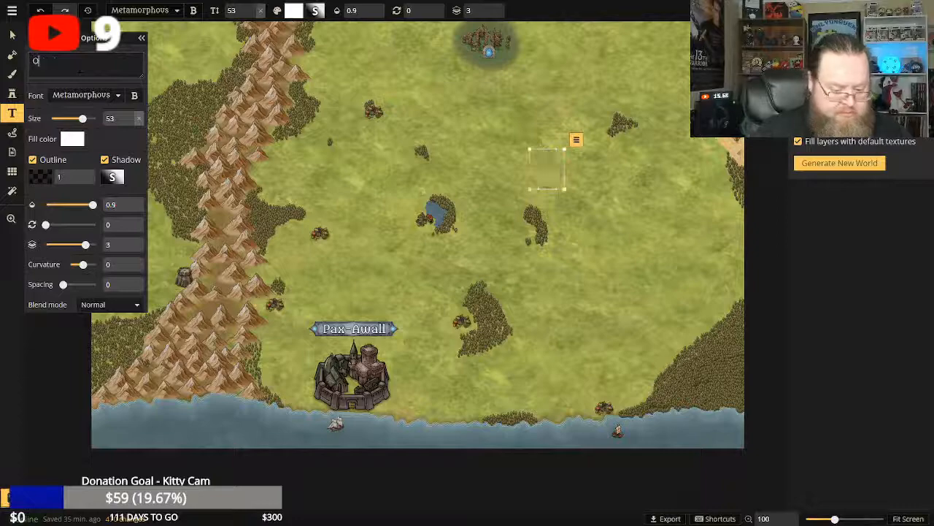
{"action": "type", "text": "mniyana"}
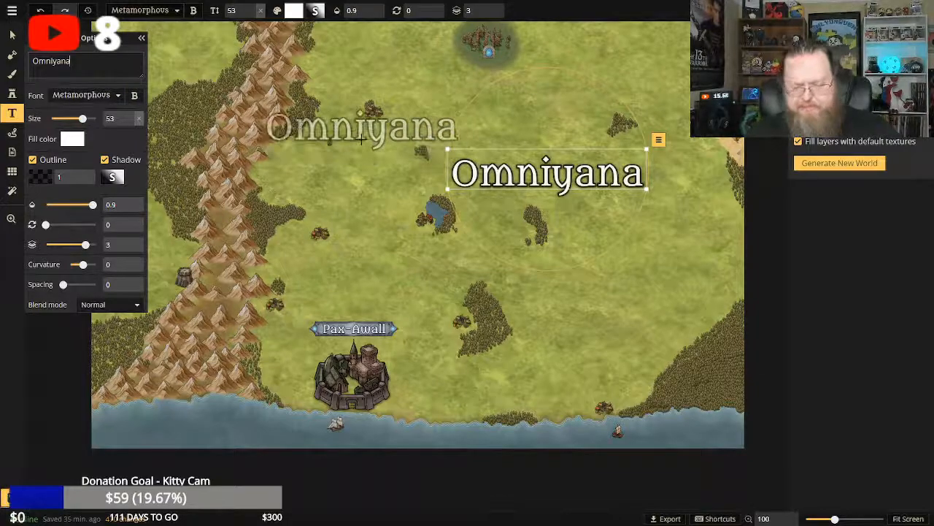
{"action": "left_click", "coordinate": [658, 143]}
{"action": "left_click", "coordinate": [671, 268]}
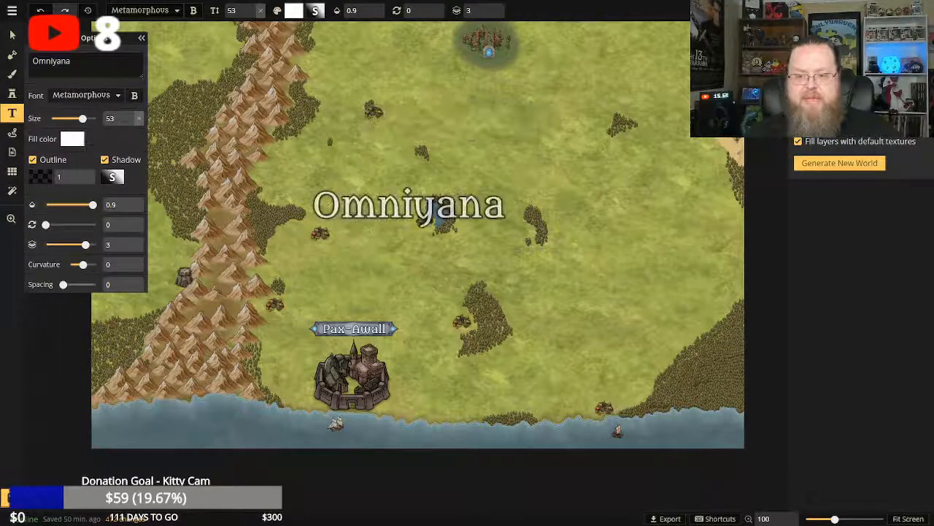
{"action": "left_click", "coordinate": [50, 308]}
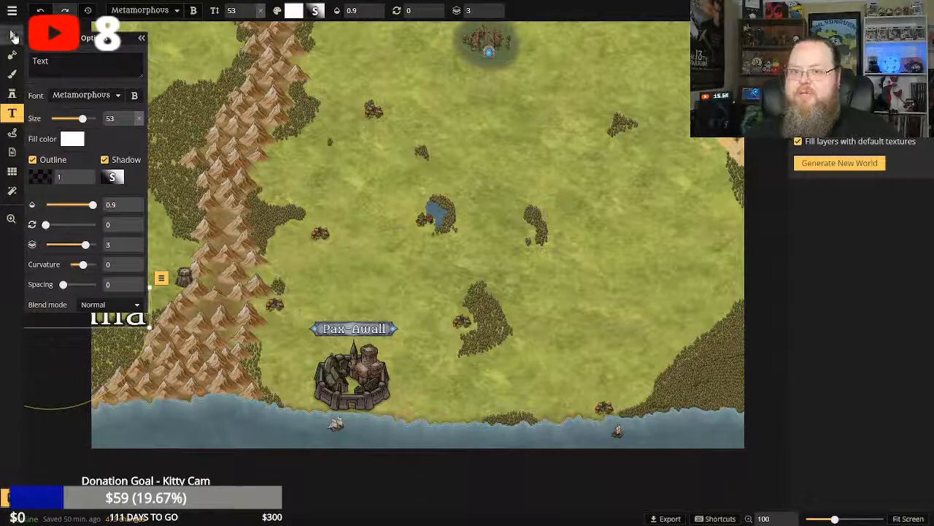
{"action": "left_click", "coordinate": [12, 36]}
{"action": "left_click", "coordinate": [12, 11]}
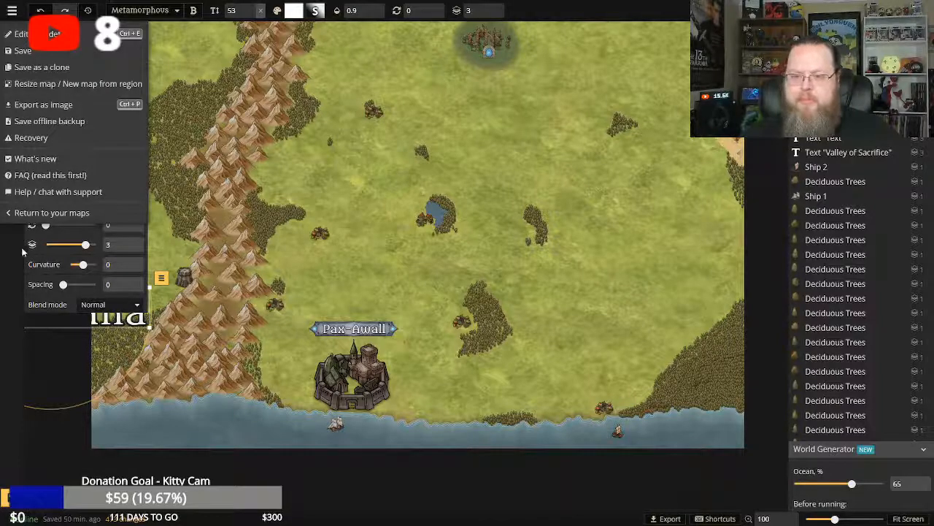
{"action": "left_click", "coordinate": [9, 216]}
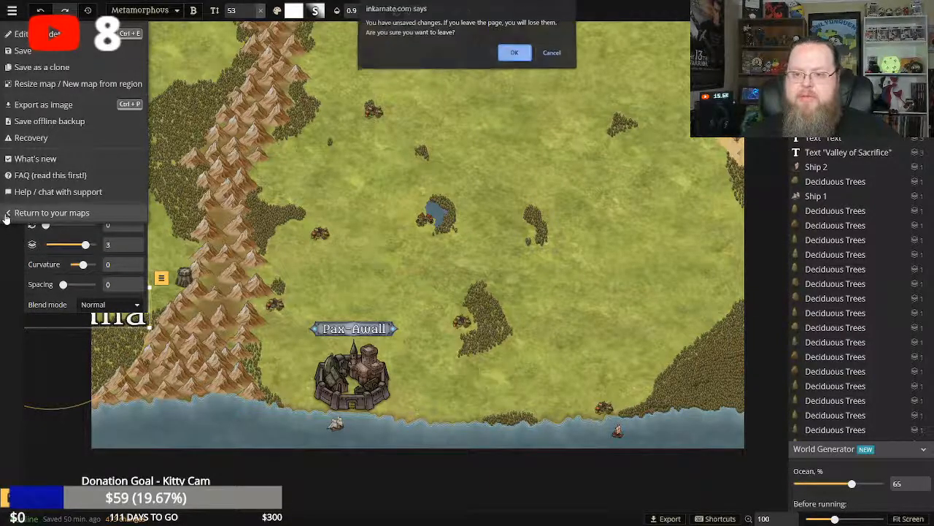
{"action": "left_click", "coordinate": [551, 55]}
Delete the stray Omniyana text label overhanging the map's western edge and save the map.
{"action": "left_click", "coordinate": [11, 218]}
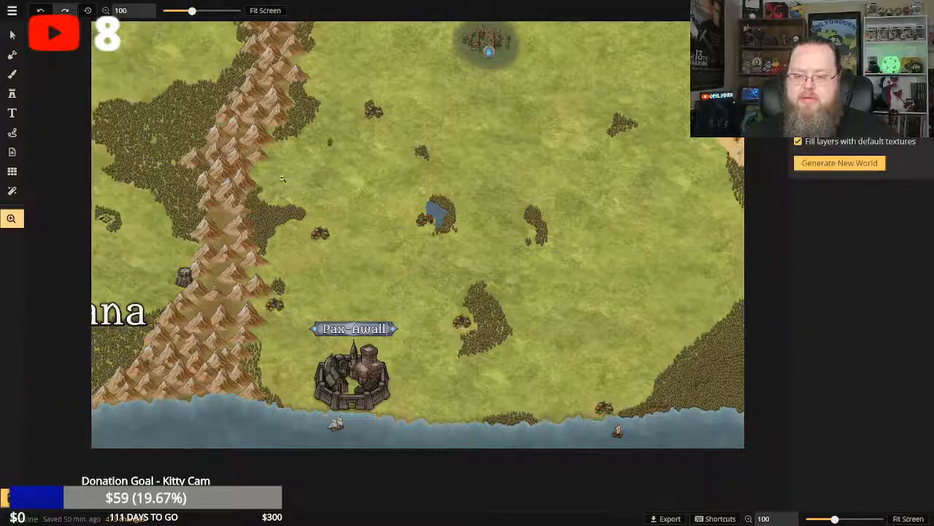
{"action": "left_click", "coordinate": [265, 10]}
{"action": "scroll", "coordinate": [440, 143], "scroll_direction": "down", "scroll_amount": 2}
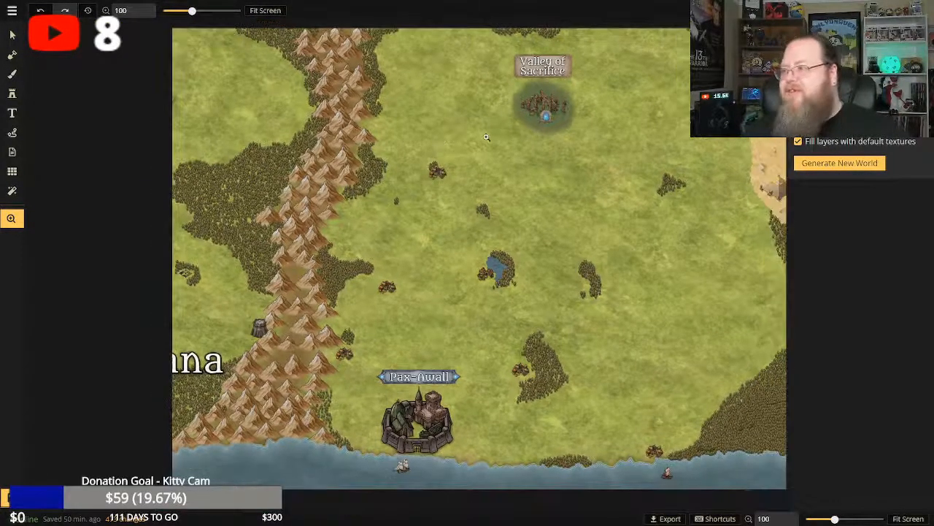
{"action": "scroll", "coordinate": [519, 150], "scroll_direction": "down", "scroll_amount": 1}
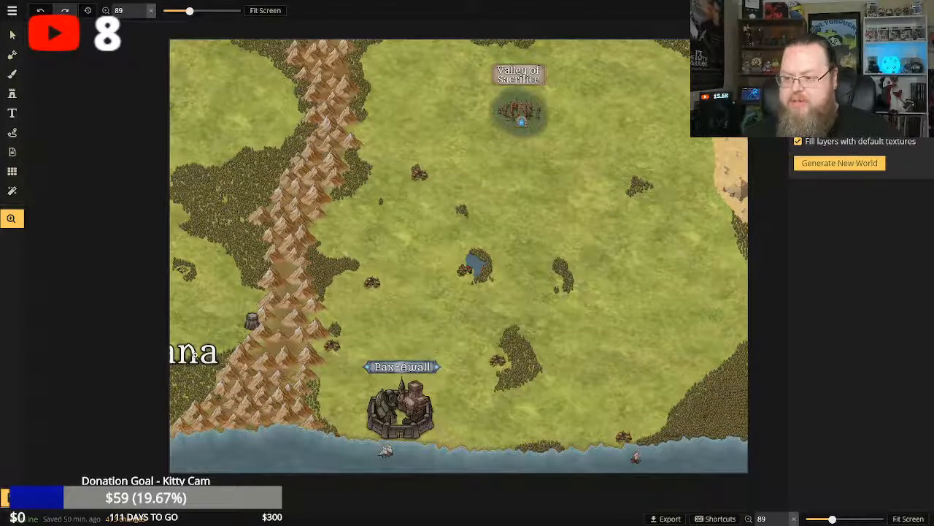
{"action": "left_click", "coordinate": [12, 34]}
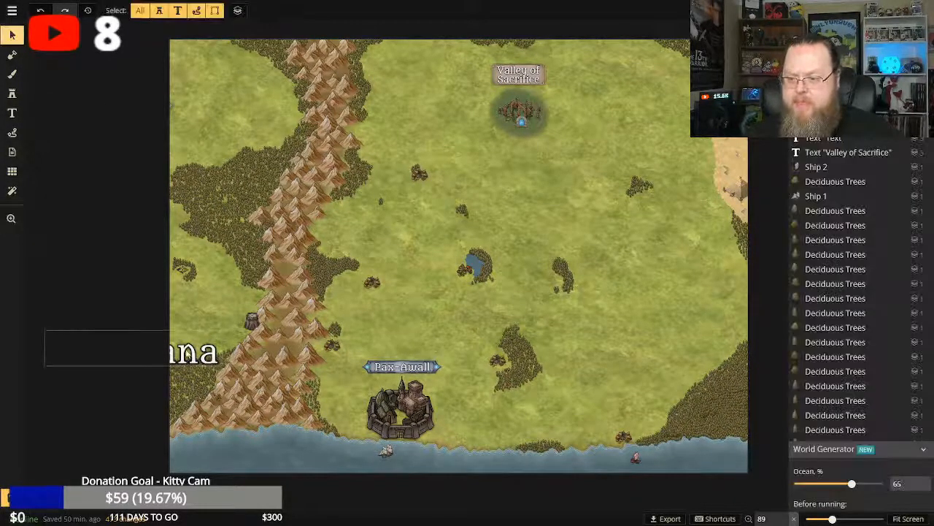
{"action": "left_click", "coordinate": [188, 354]}
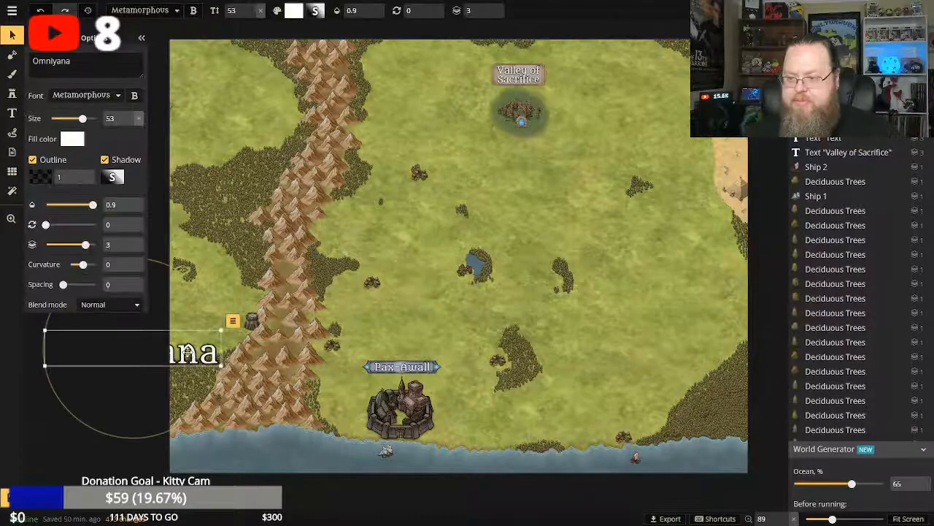
{"action": "left_click", "coordinate": [233, 322]}
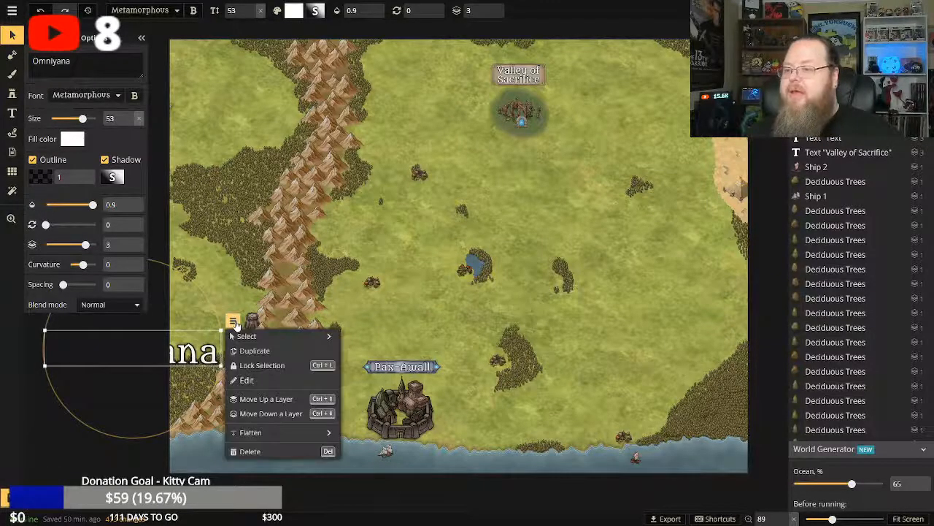
{"action": "left_click", "coordinate": [251, 451]}
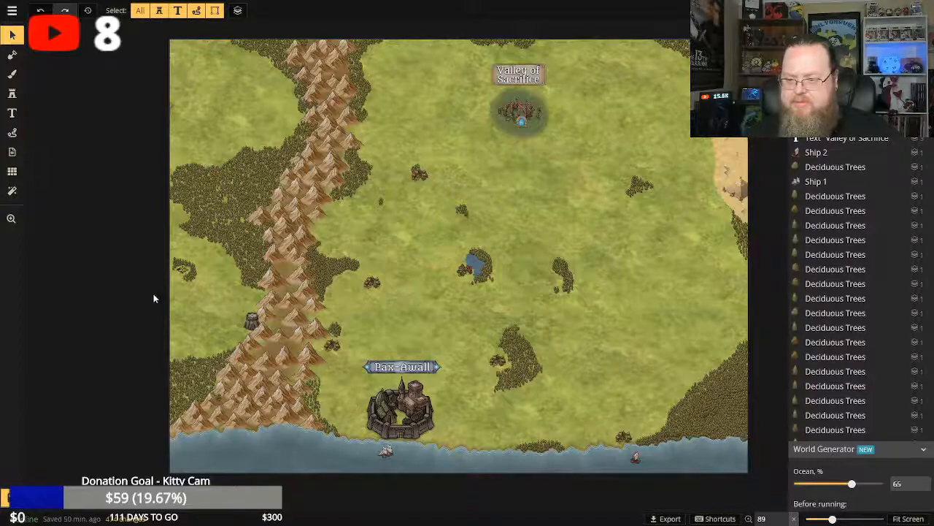
{"action": "key", "text": "ctrl+s"}
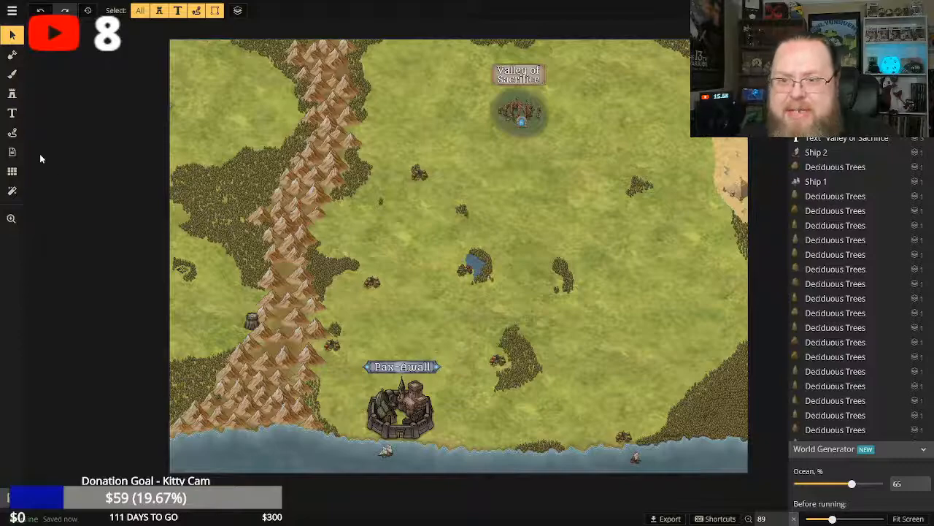
{"action": "left_click", "coordinate": [12, 95]}
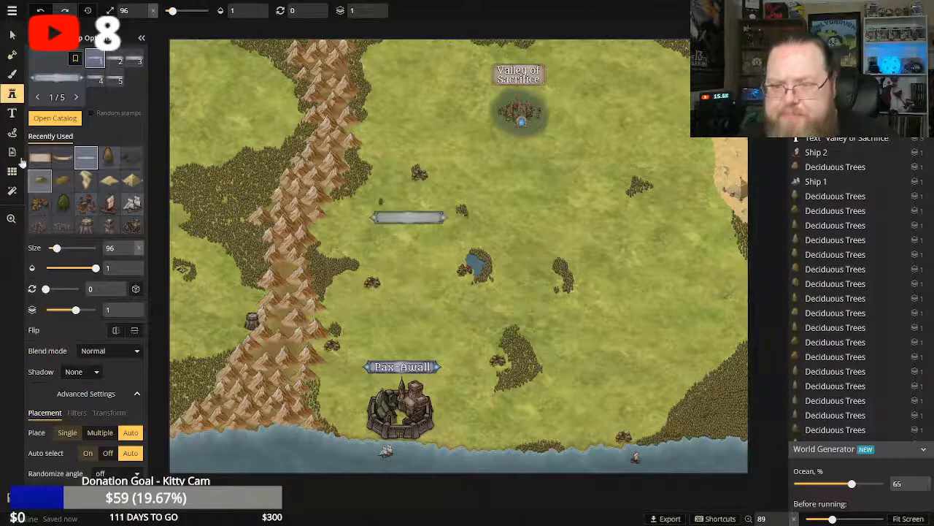
{"action": "left_click", "coordinate": [11, 95]}
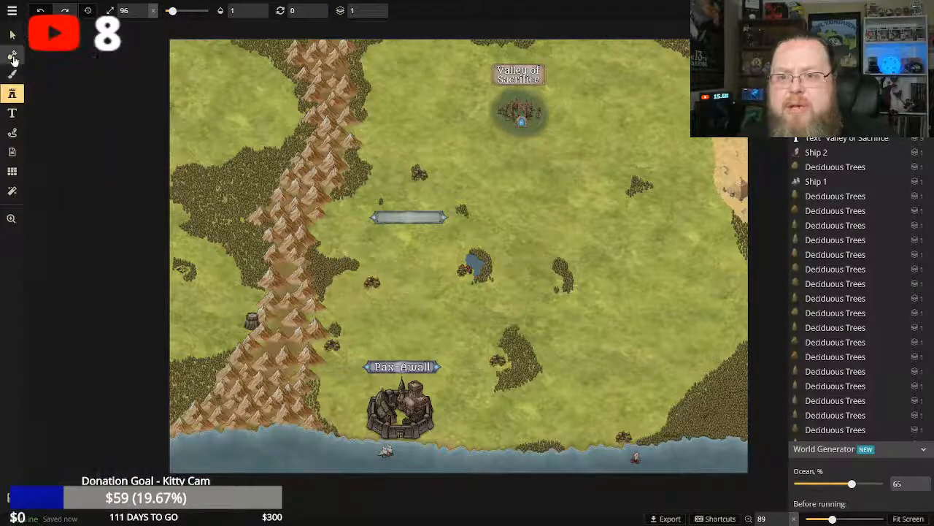
{"action": "left_click", "coordinate": [14, 56]}
{"action": "left_click", "coordinate": [12, 76]}
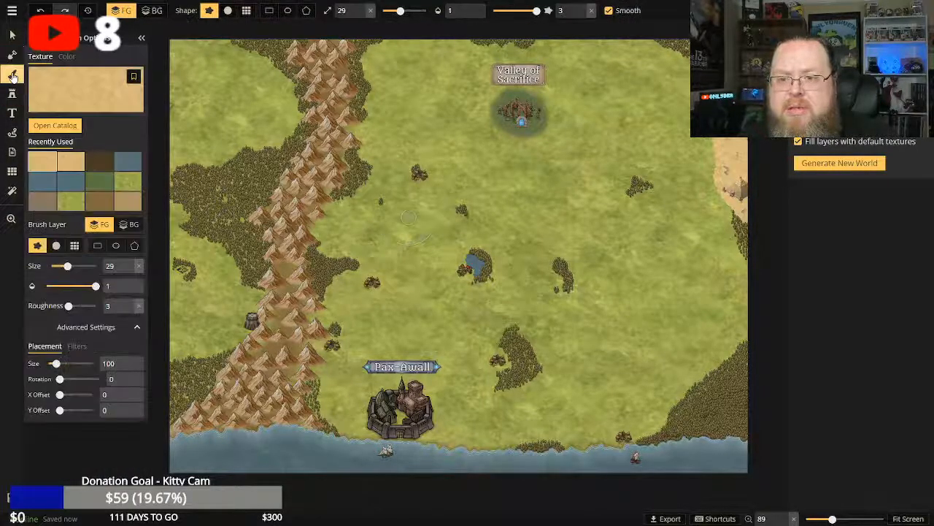
{"action": "left_click", "coordinate": [12, 153]}
{"action": "left_click", "coordinate": [14, 134]}
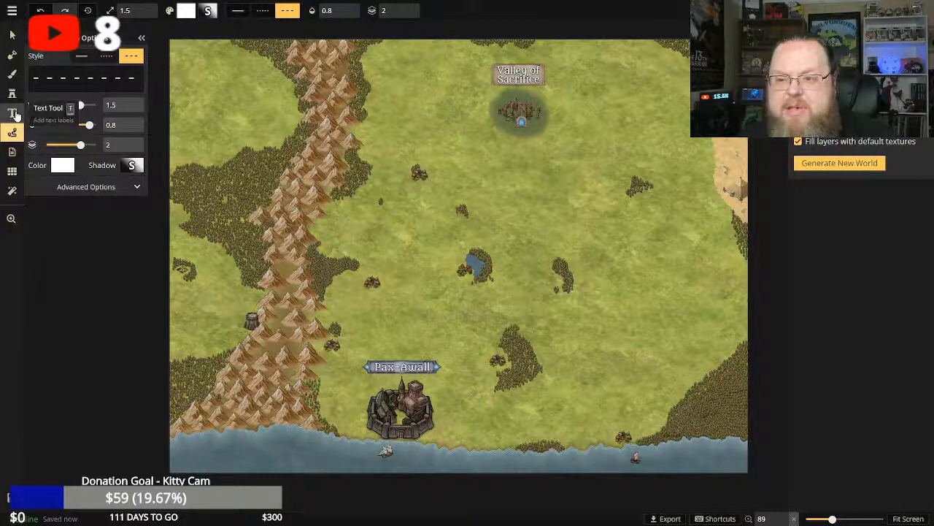
{"action": "left_click", "coordinate": [13, 114]}
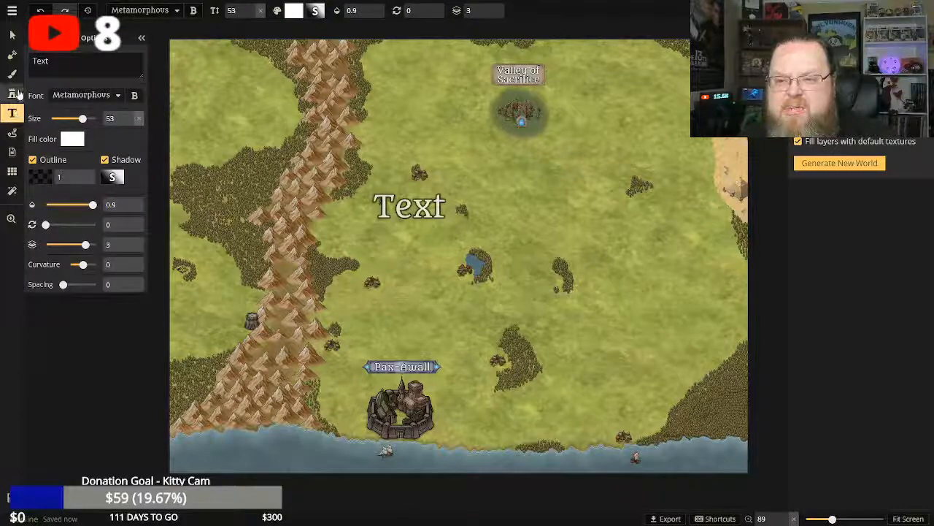
{"action": "left_click", "coordinate": [16, 93]}
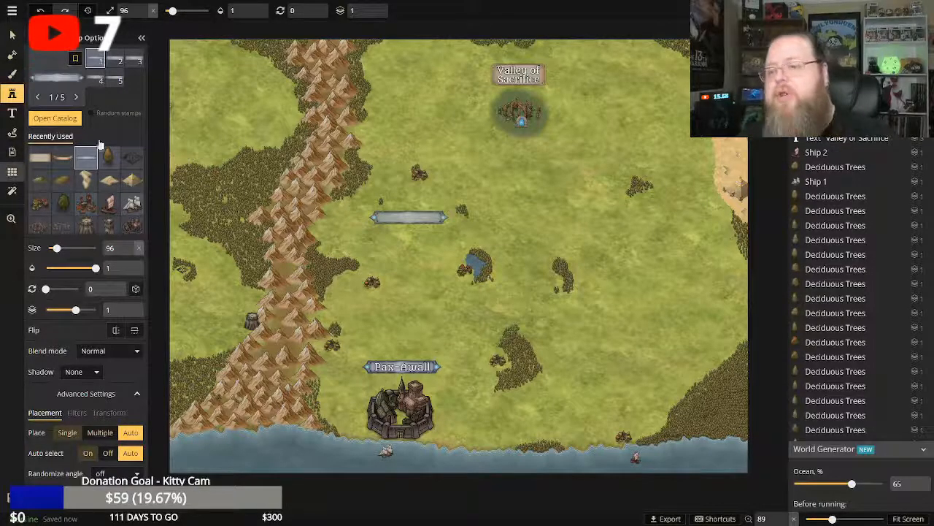
Preview the grid overlay on the map, hide it again, and save the map.
{"action": "left_click", "coordinate": [12, 171]}
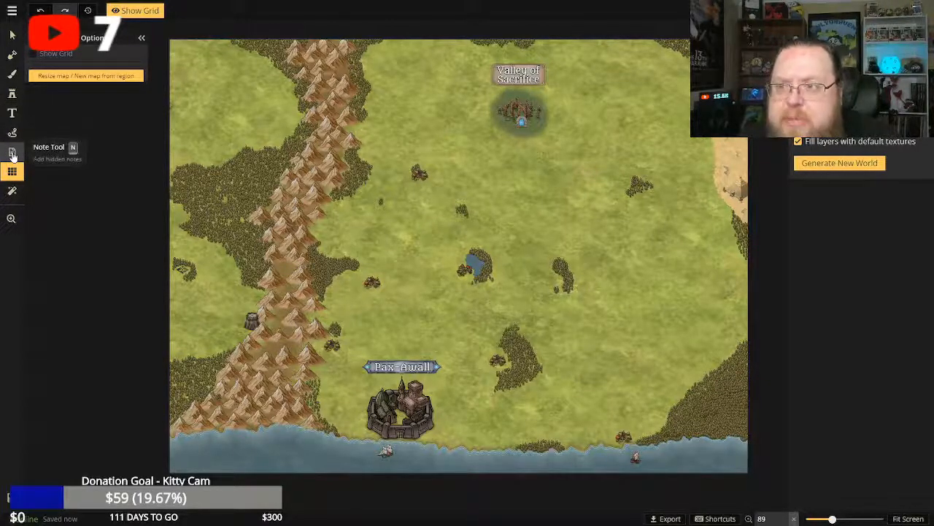
{"action": "left_click", "coordinate": [135, 11]}
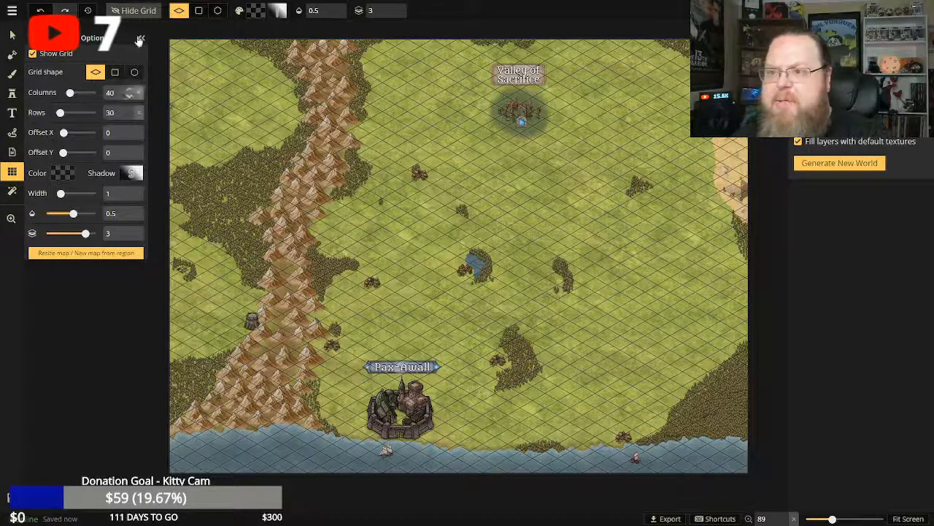
{"action": "left_click", "coordinate": [134, 16]}
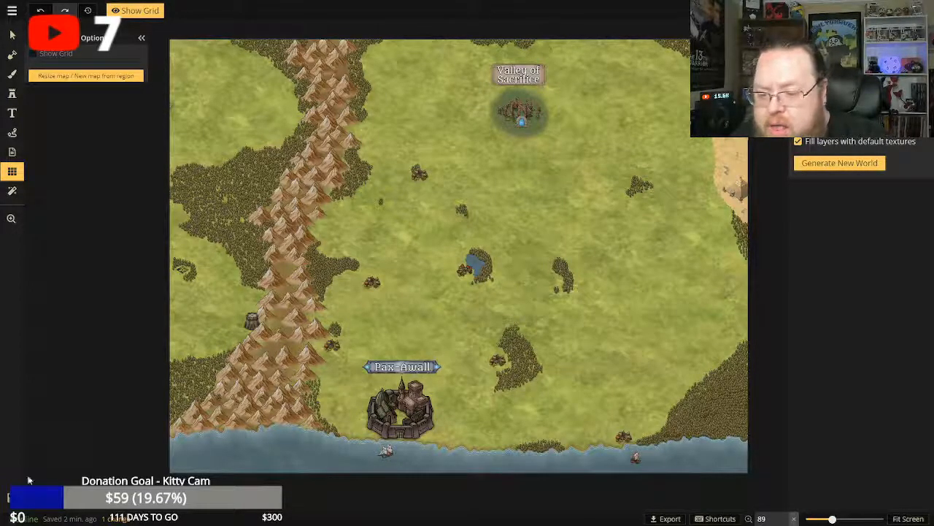
{"action": "left_click", "coordinate": [11, 498]}
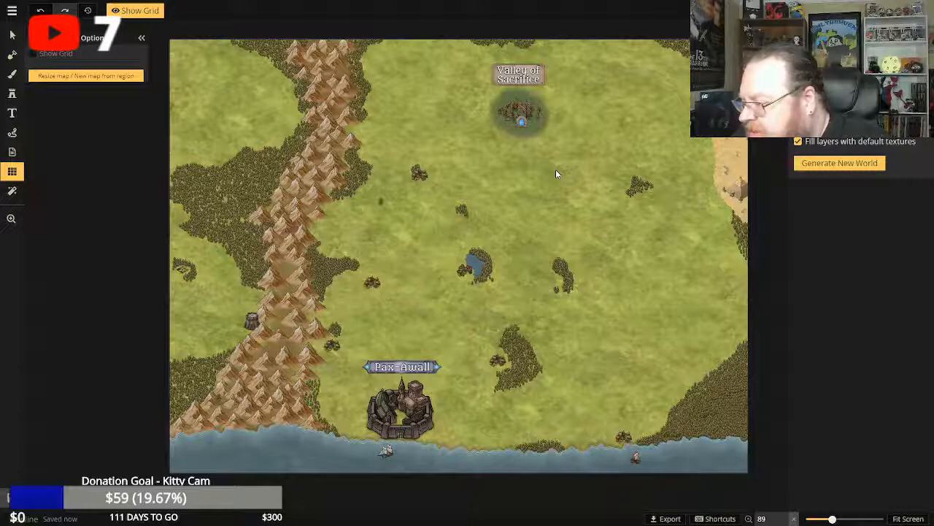
Place the brass compass stamp from the catalog at size 96 on the grassland east of the Valley of Sacrifice.
{"action": "scroll", "coordinate": [555, 174], "scroll_direction": "down", "scroll_amount": 1}
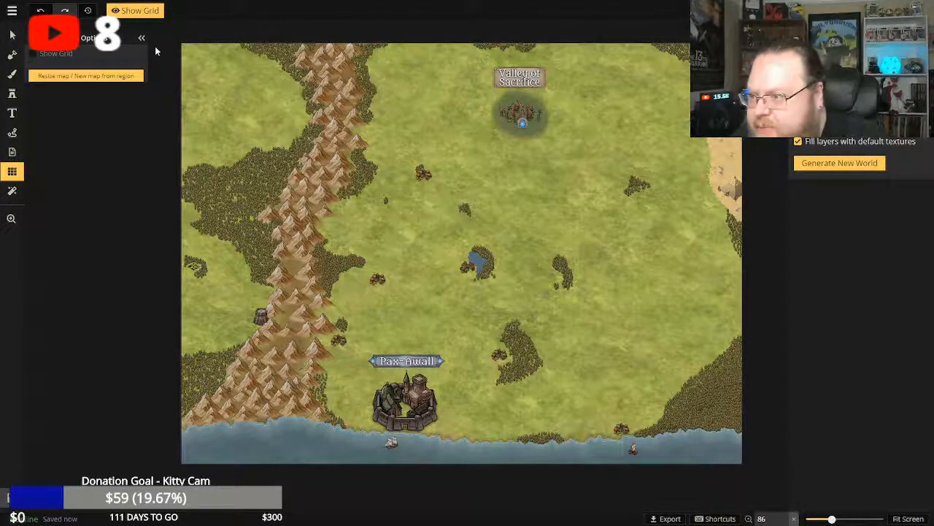
{"action": "left_click", "coordinate": [13, 97]}
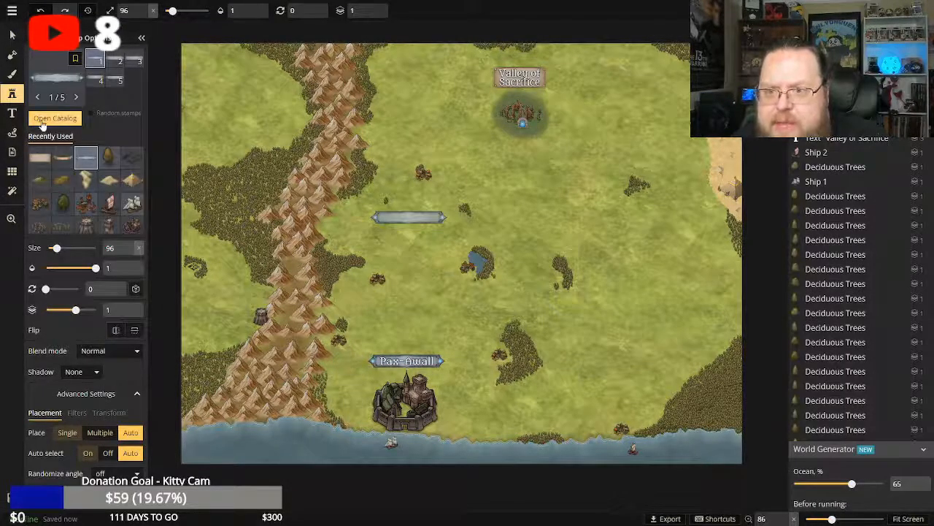
{"action": "left_click", "coordinate": [52, 119]}
{"action": "scroll", "coordinate": [460, 192], "scroll_direction": "down", "scroll_amount": 5}
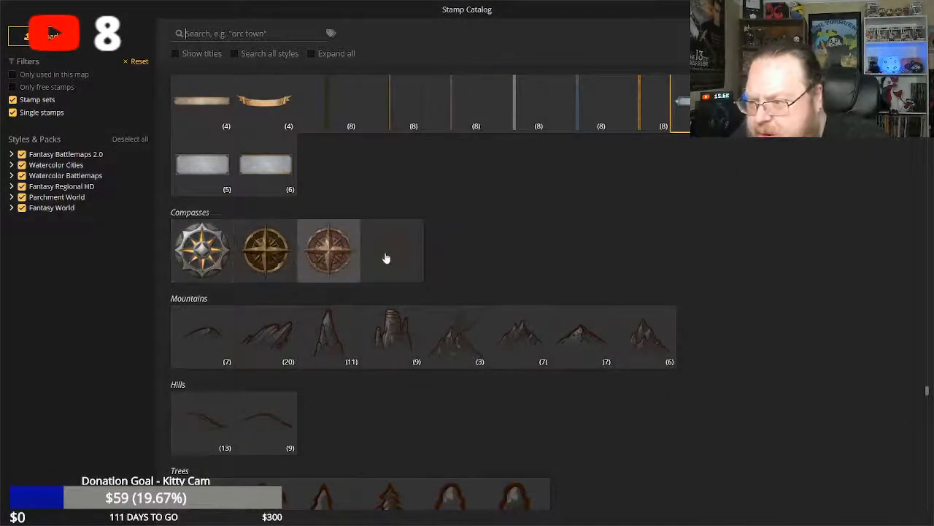
{"action": "left_click", "coordinate": [267, 252]}
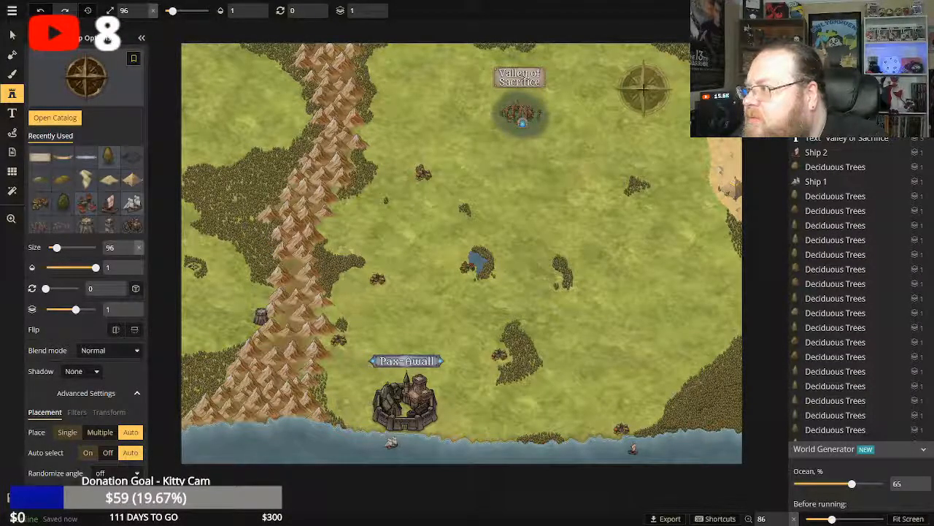
{"action": "left_click", "coordinate": [654, 85]}
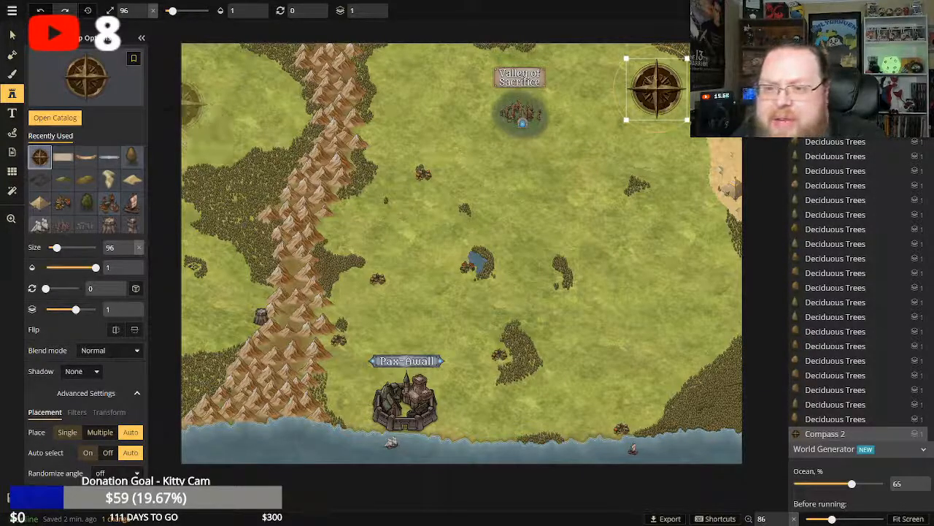
{"action": "left_click", "coordinate": [165, 110]}
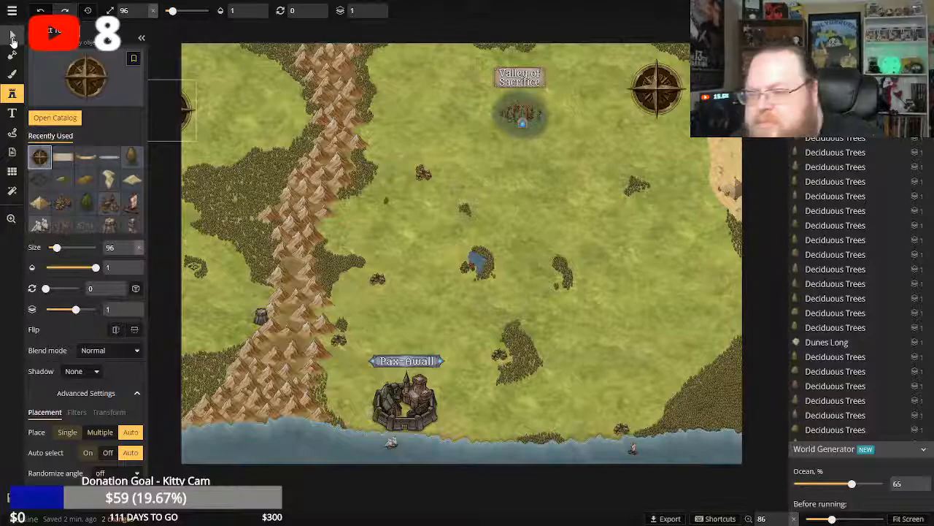
Browse the stamp catalog for further map decorations and pick the first vertical border stamp set under Decorations.
{"action": "left_click", "coordinate": [51, 118]}
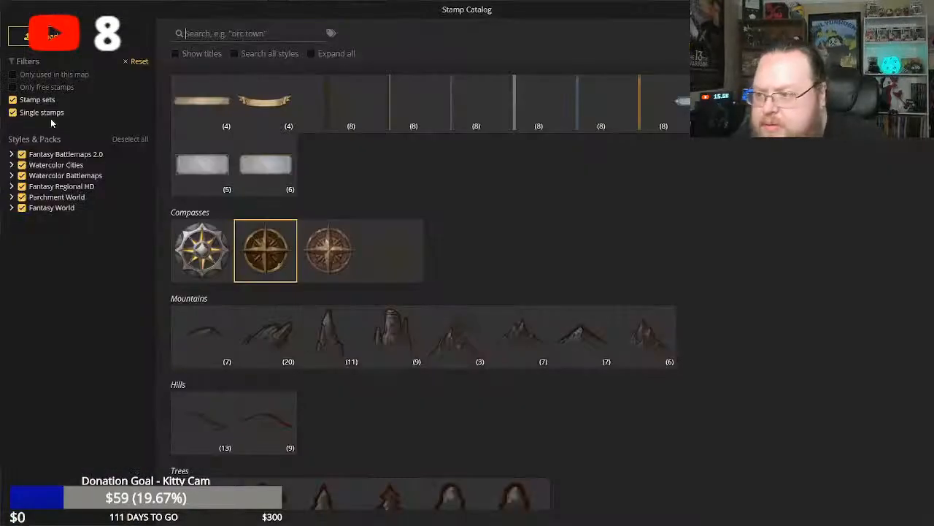
{"action": "scroll", "coordinate": [314, 319], "scroll_direction": "down", "scroll_amount": 15}
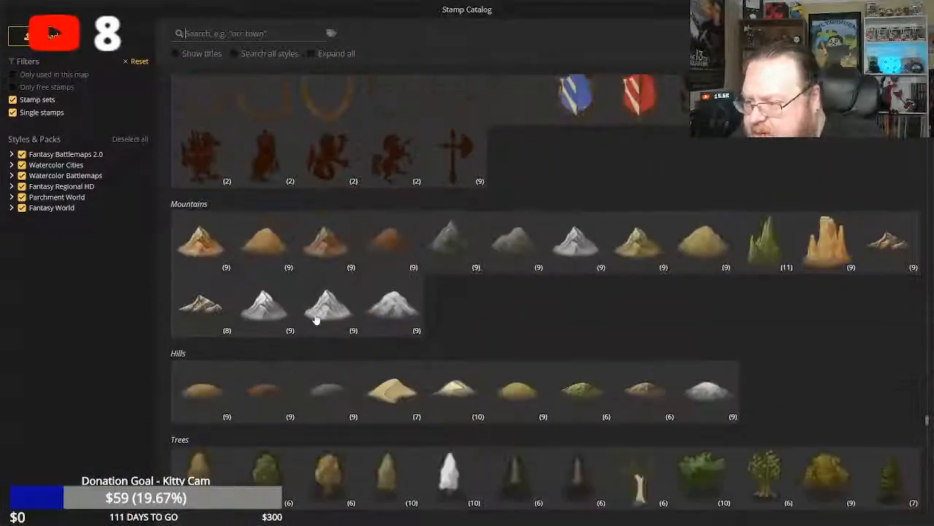
{"action": "scroll", "coordinate": [315, 319], "scroll_direction": "down", "scroll_amount": 15}
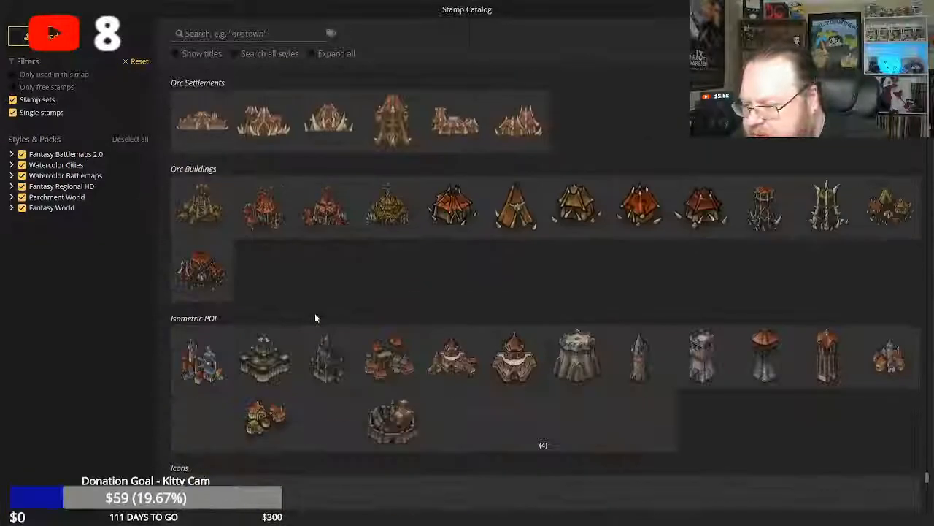
{"action": "scroll", "coordinate": [315, 318], "scroll_direction": "down", "scroll_amount": 6}
{"action": "scroll", "coordinate": [316, 315], "scroll_direction": "up", "scroll_amount": 3}
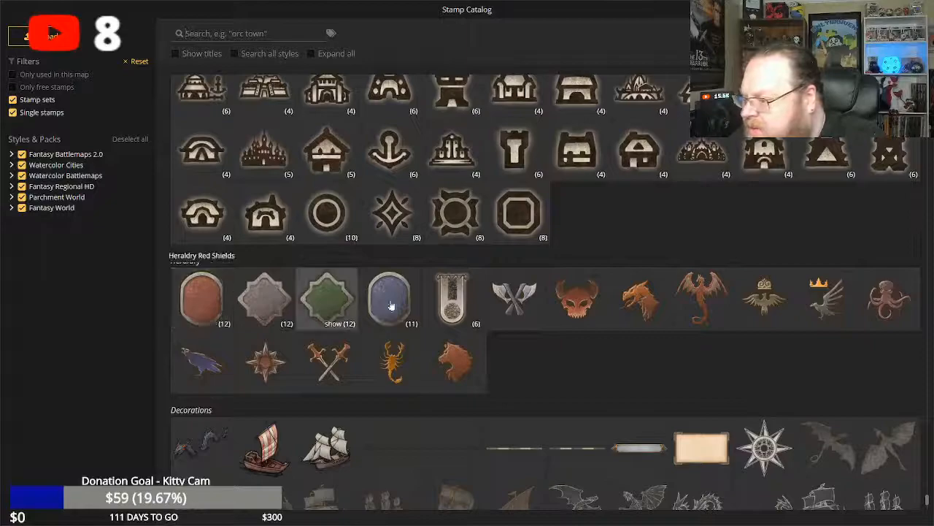
{"action": "scroll", "coordinate": [406, 306], "scroll_direction": "down", "scroll_amount": 3}
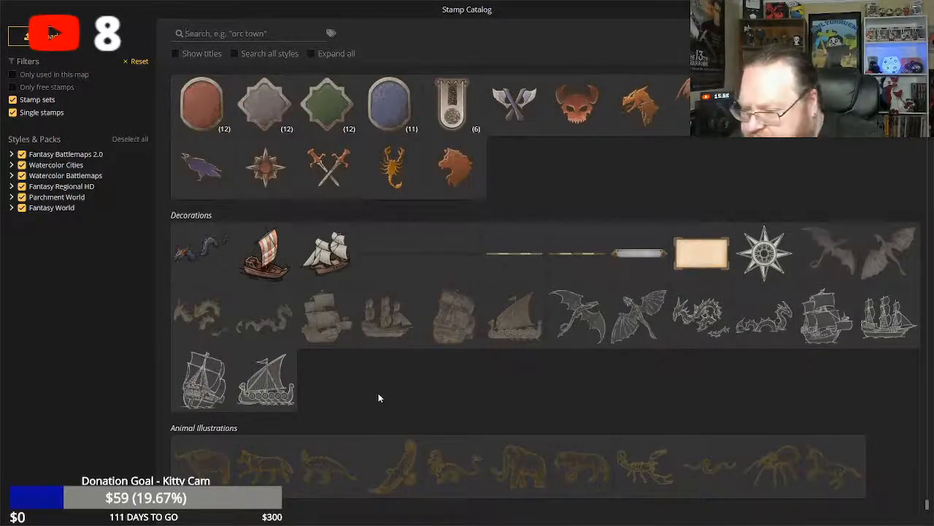
{"action": "scroll", "coordinate": [378, 399], "scroll_direction": "up", "scroll_amount": 10}
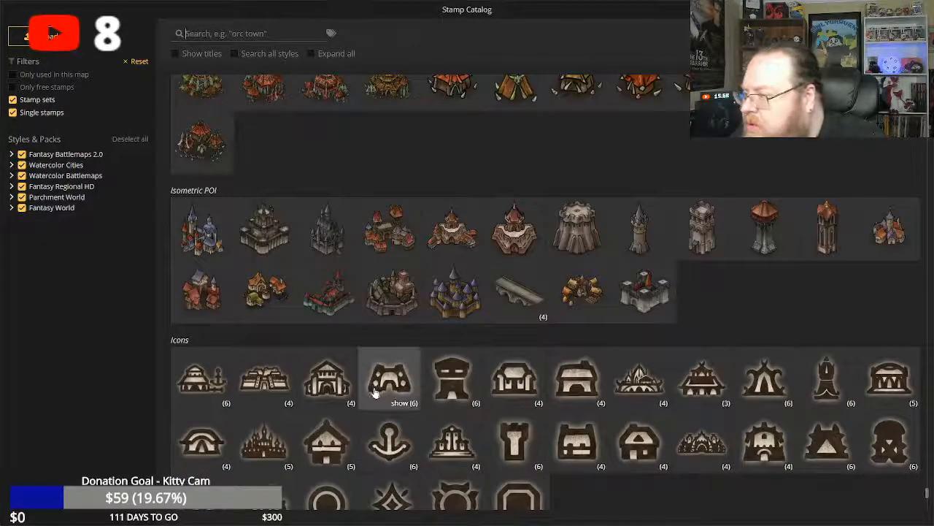
{"action": "scroll", "coordinate": [374, 393], "scroll_direction": "up", "scroll_amount": 10}
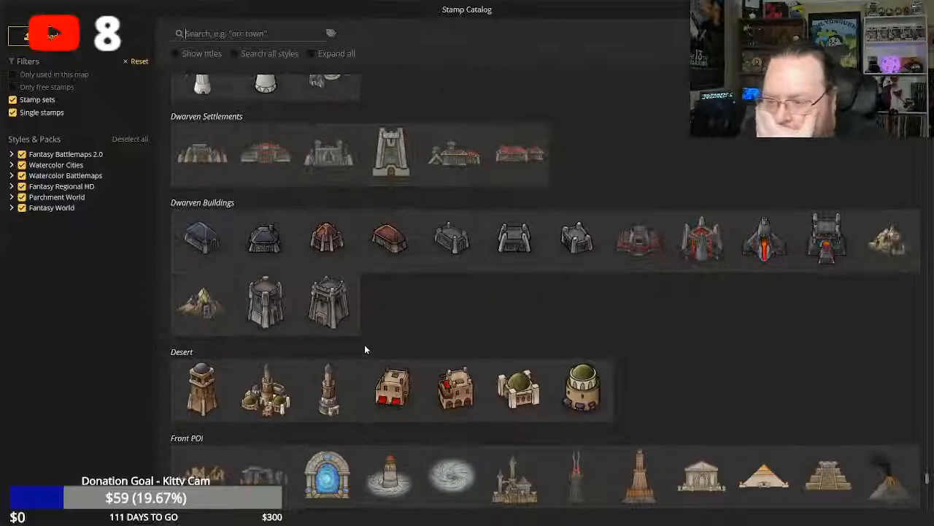
{"action": "scroll", "coordinate": [362, 344], "scroll_direction": "up", "scroll_amount": 10}
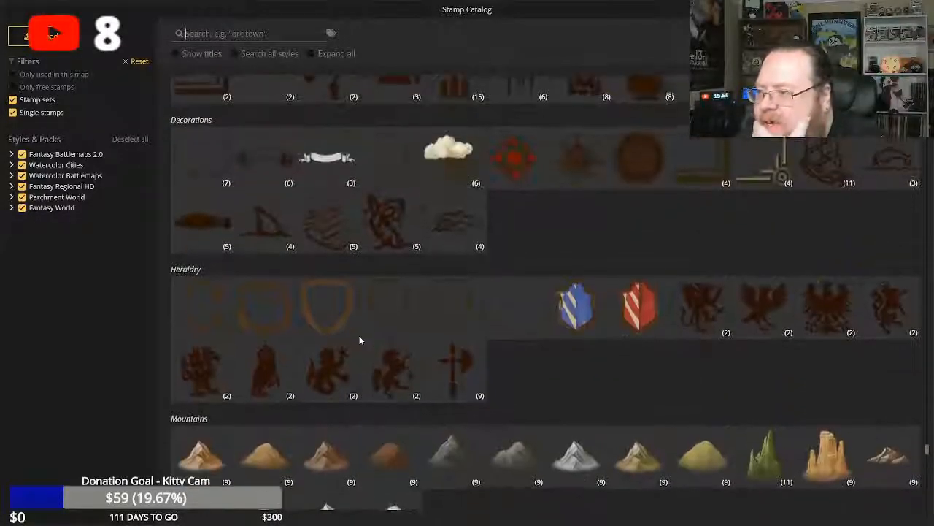
{"action": "scroll", "coordinate": [359, 340], "scroll_direction": "up", "scroll_amount": 10}
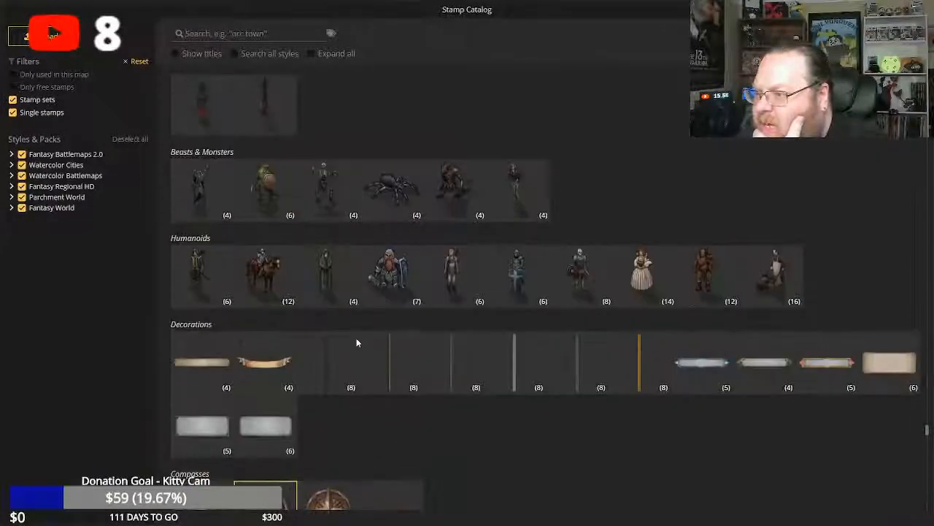
{"action": "scroll", "coordinate": [356, 338], "scroll_direction": "up", "scroll_amount": 1}
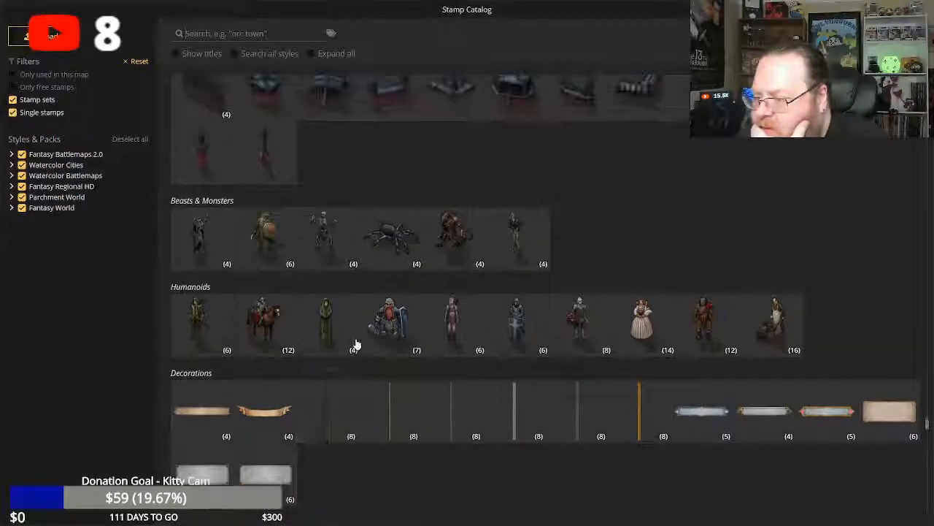
{"action": "scroll", "coordinate": [332, 394], "scroll_direction": "down", "scroll_amount": 2}
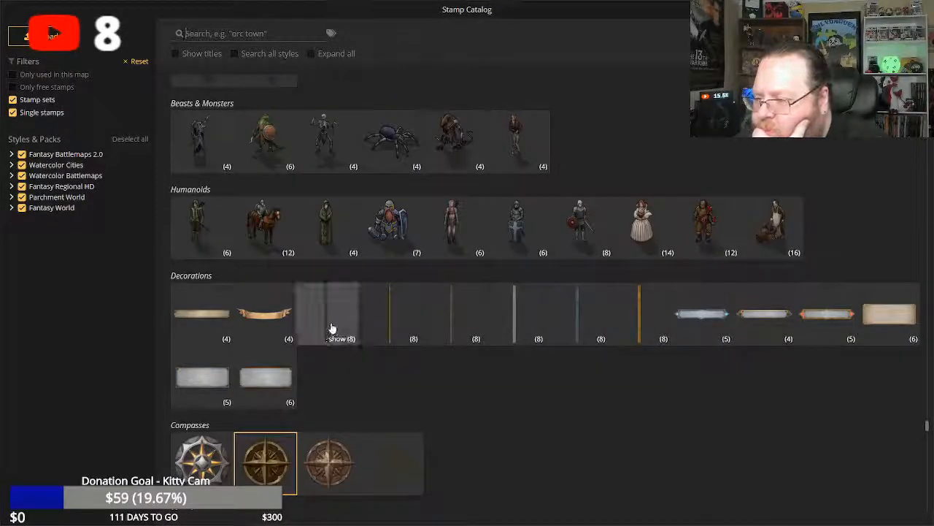
{"action": "left_click", "coordinate": [331, 328]}
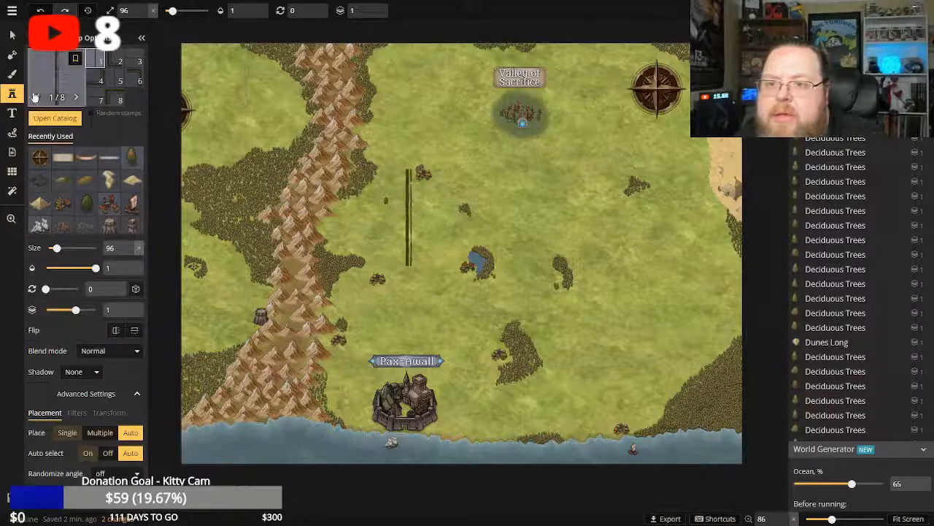
Delete the stray compass stamp overhanging the map's western edge.
{"action": "left_click", "coordinate": [12, 35]}
{"action": "left_click", "coordinate": [188, 107]}
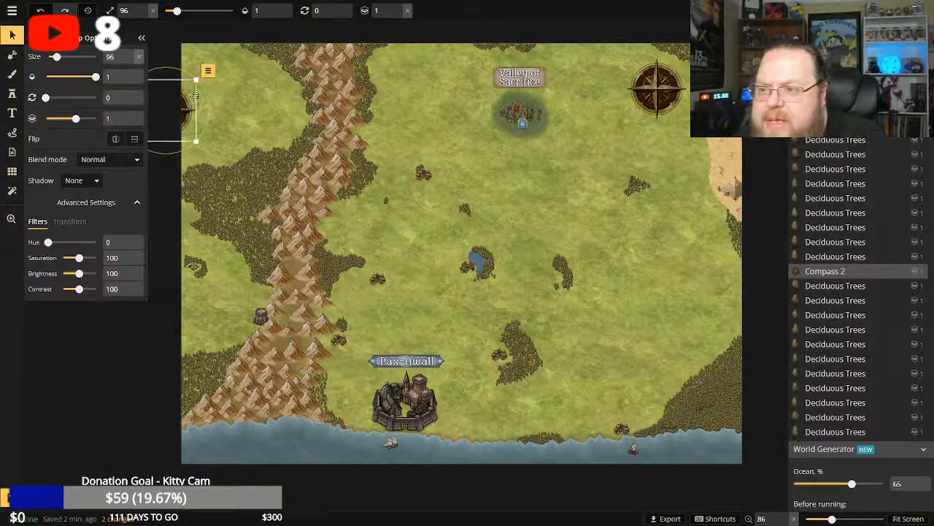
{"action": "left_click", "coordinate": [208, 71]}
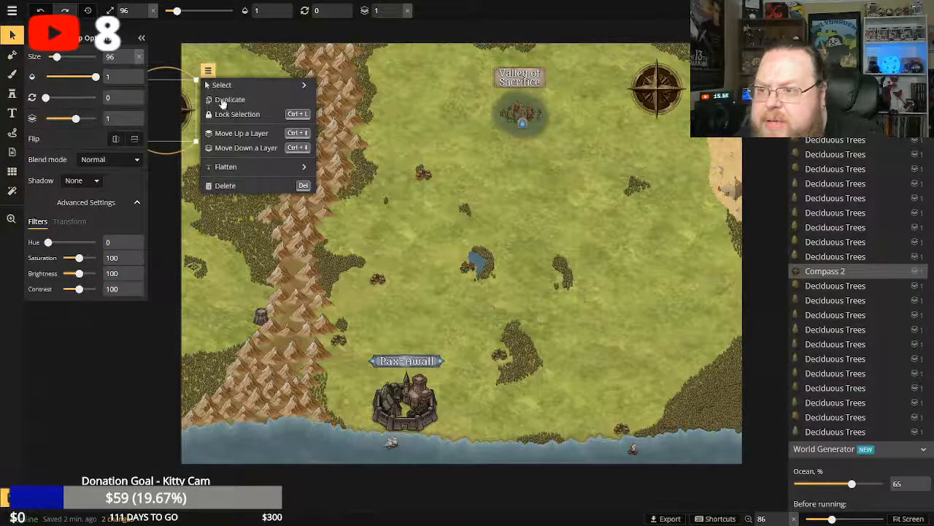
{"action": "left_click", "coordinate": [224, 185]}
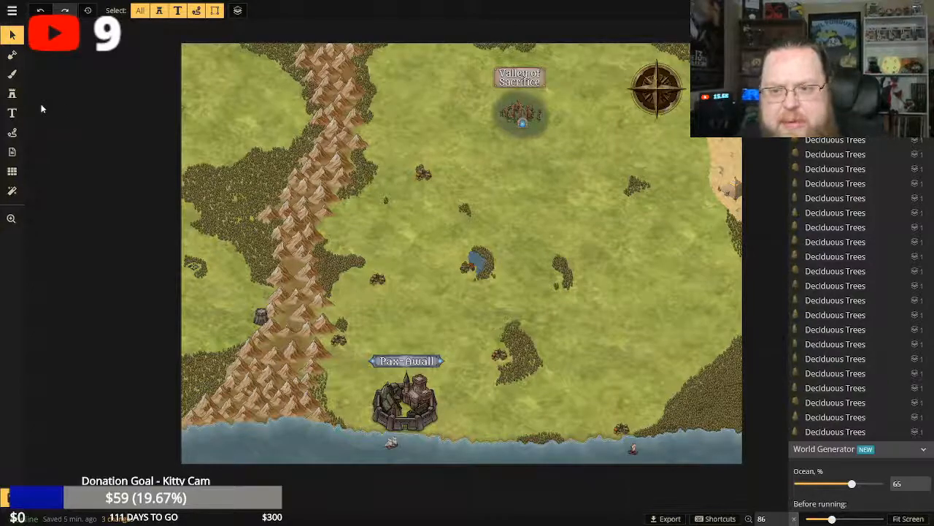
{"action": "left_click", "coordinate": [11, 74]}
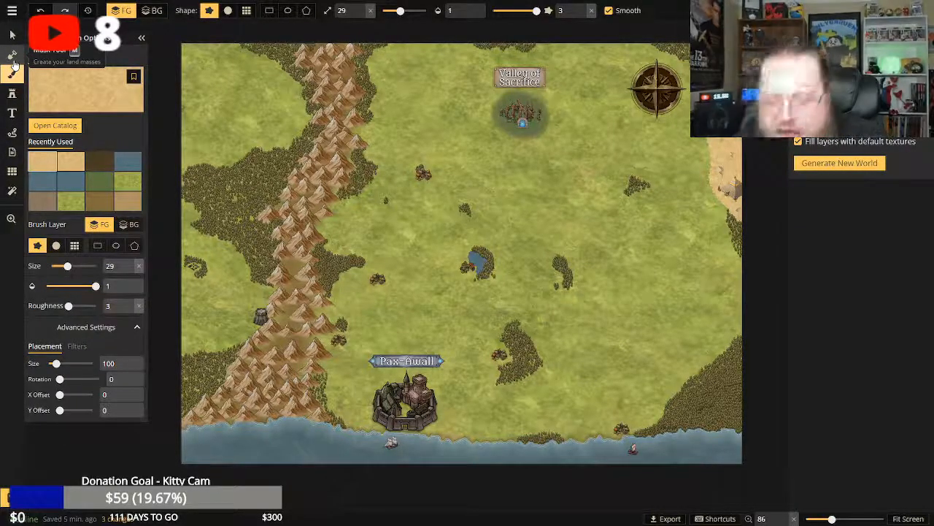
{"action": "left_click", "coordinate": [12, 94]}
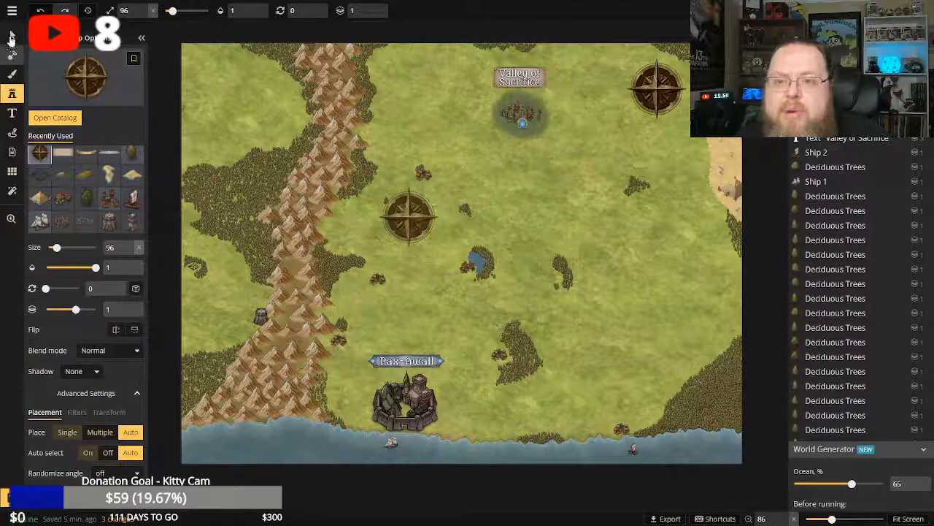
{"action": "left_click", "coordinate": [12, 55]}
{"action": "left_click", "coordinate": [11, 35]}
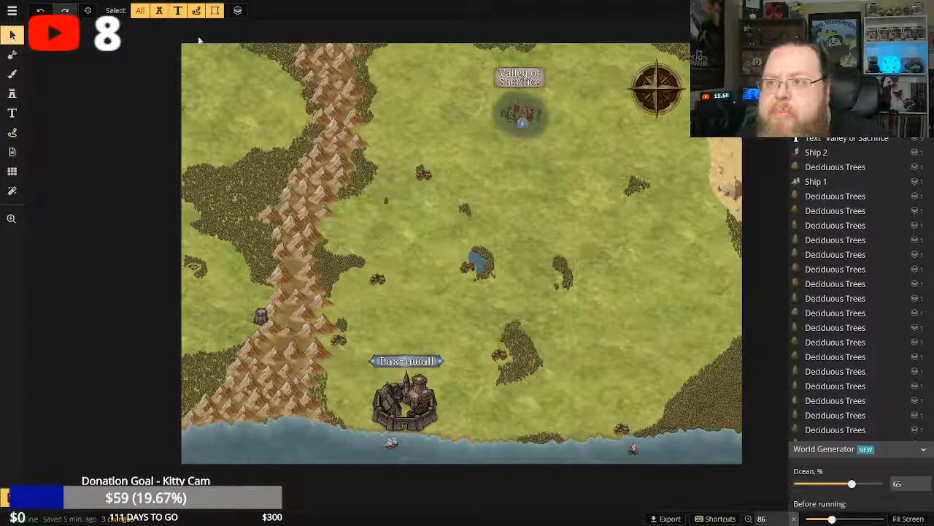
{"action": "left_click", "coordinate": [11, 13]}
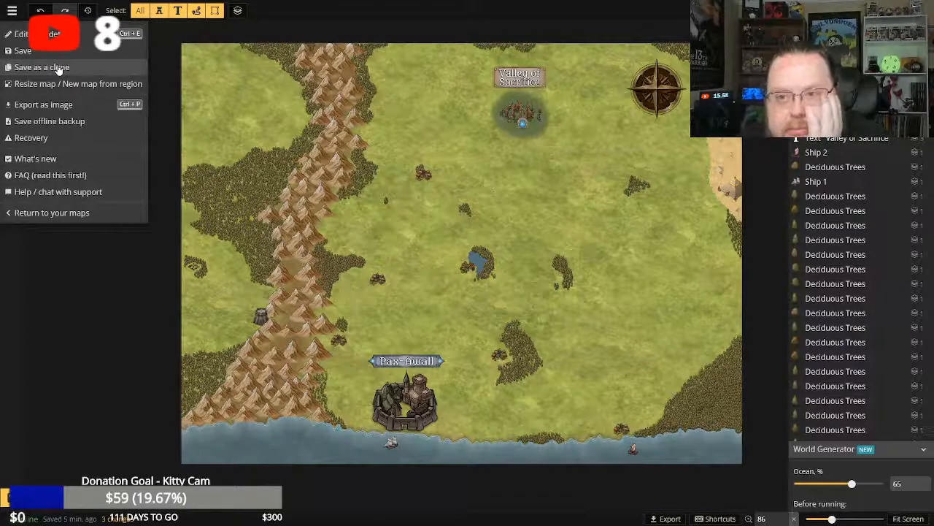
{"action": "left_click", "coordinate": [94, 268]}
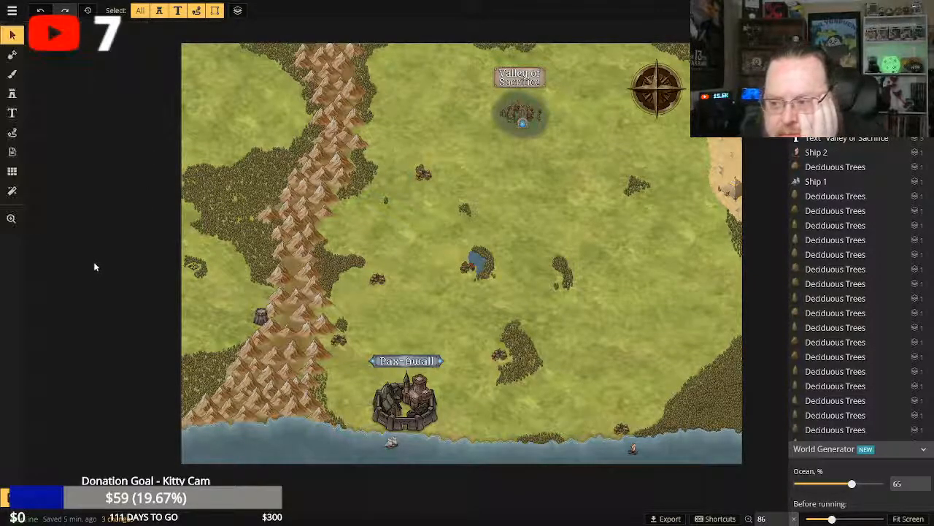
Save the map.
{"action": "left_click", "coordinate": [11, 498]}
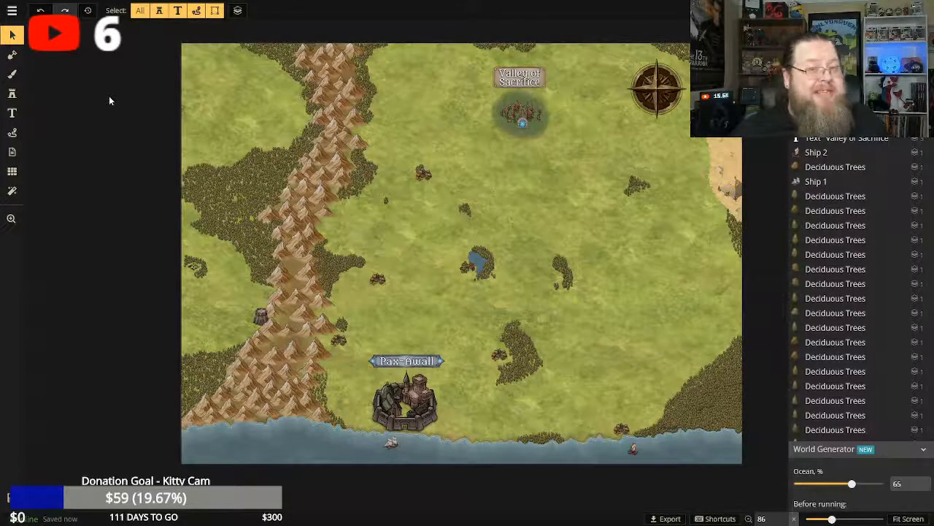
{"action": "mouse_move", "coordinate": [105, 1]}
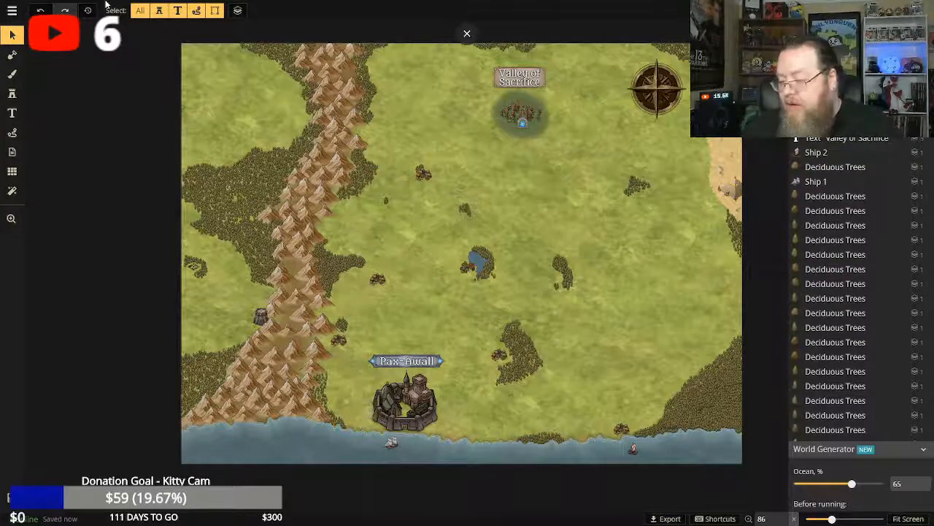
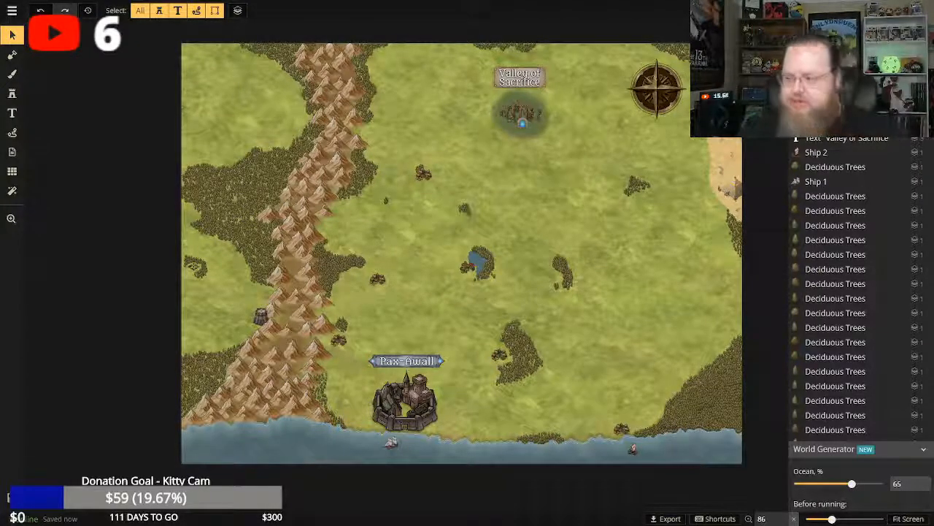
{"action": "key", "text": "F11"}
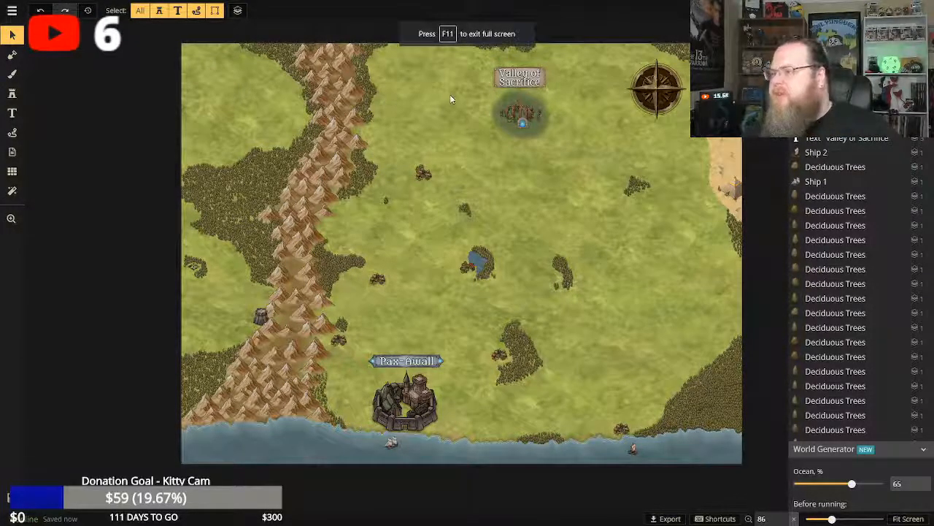